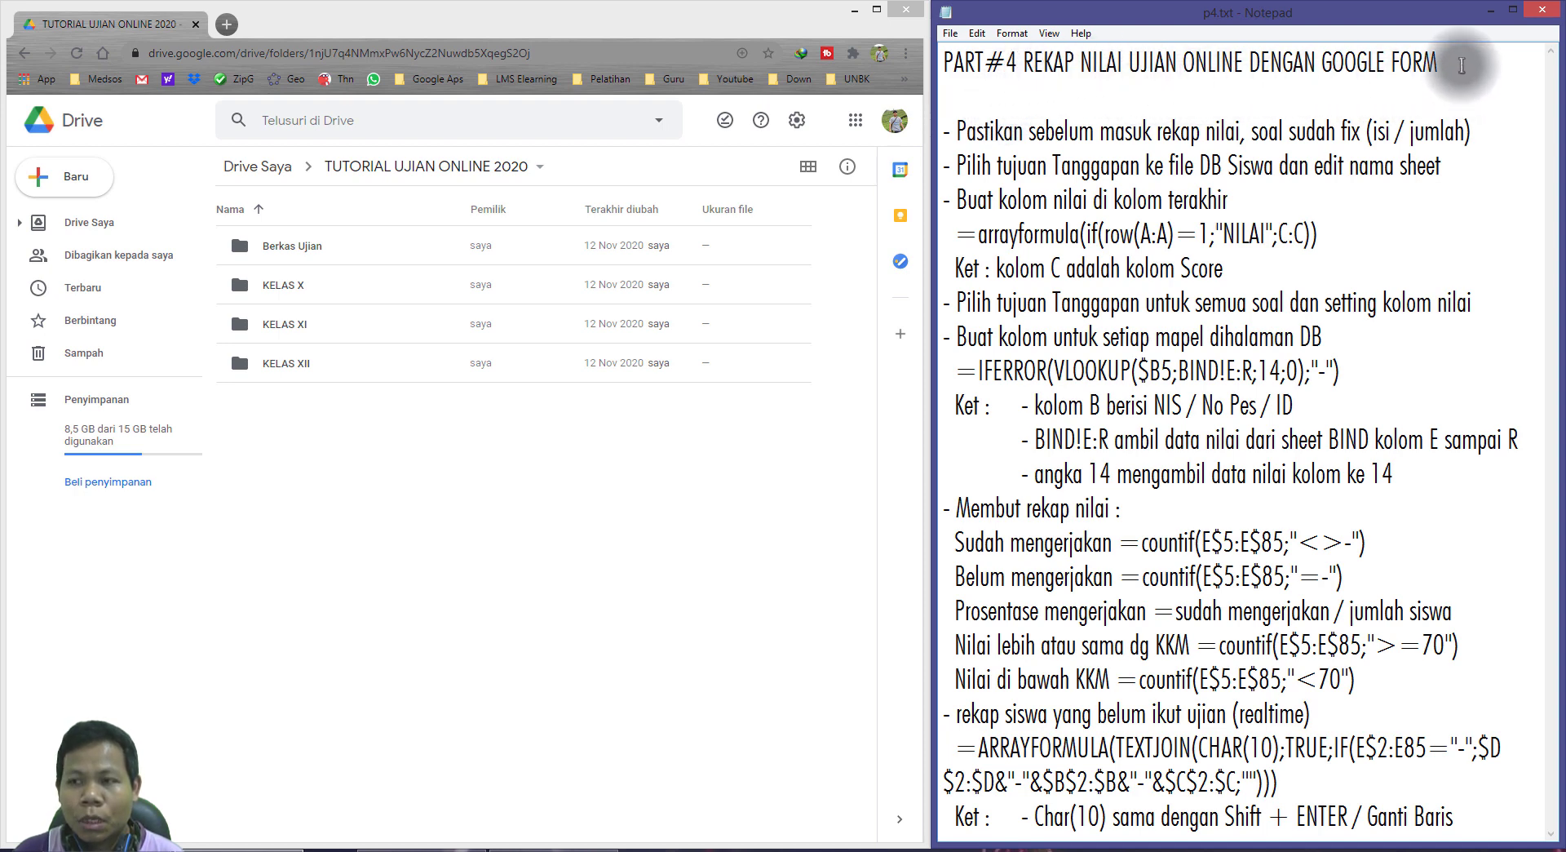
# Highlight the p4.txt reminders: soal sudah fix, isi, jumlah and masuk rekap nilai.
pyautogui.moveTo(1462, 65)
pyautogui.mouseDown()
pyautogui.moveTo(942, 59)
pyautogui.moveTo(1175, 608)
pyautogui.mouseUp()
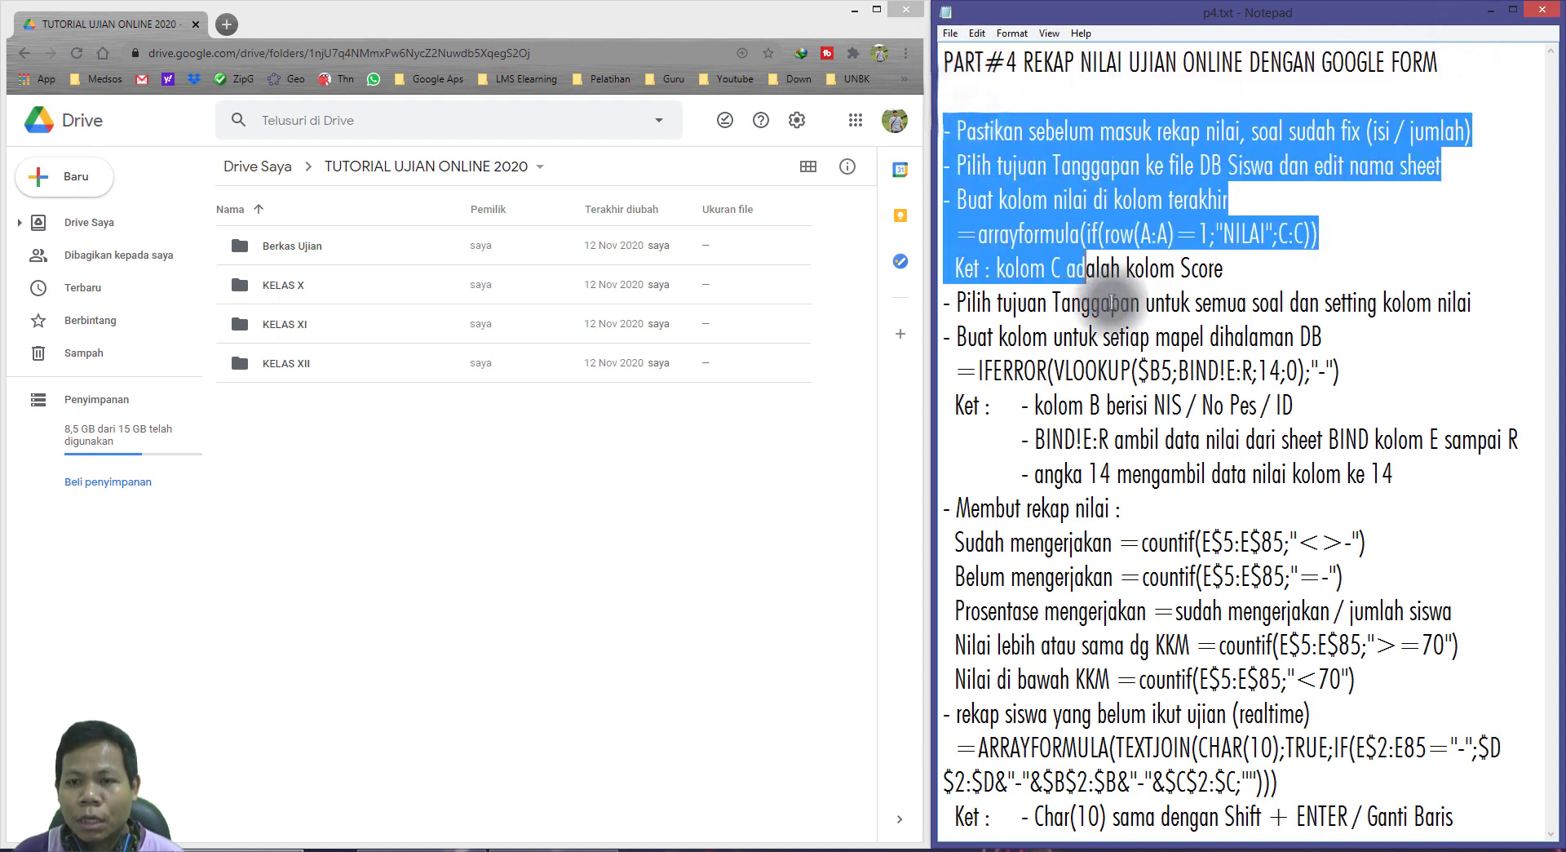
pyautogui.click(1165, 771)
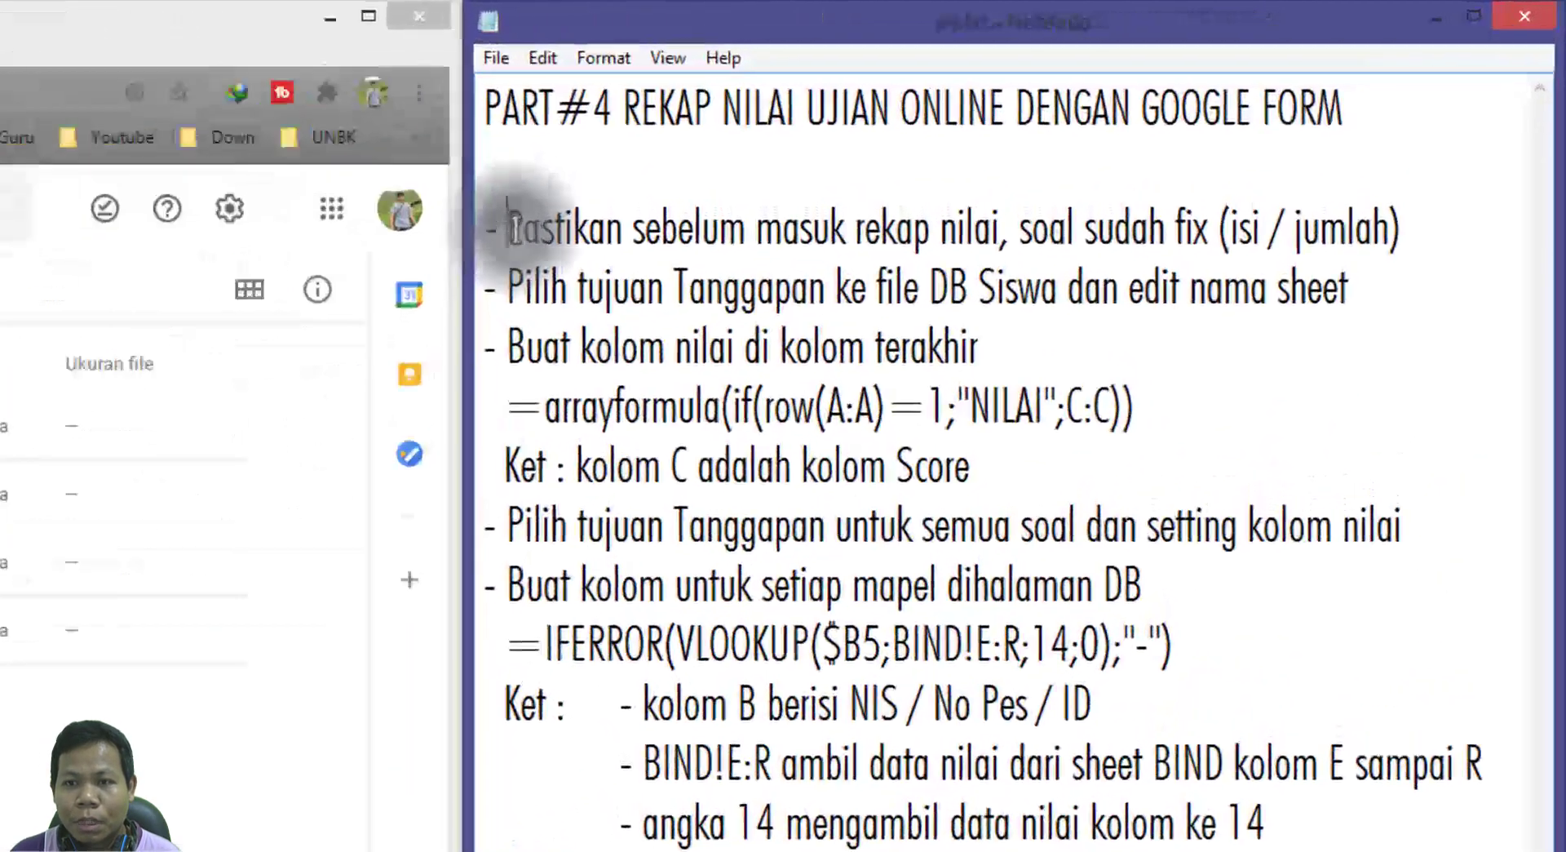
pyautogui.moveTo(957, 130); pyautogui.dragTo(1254, 137)
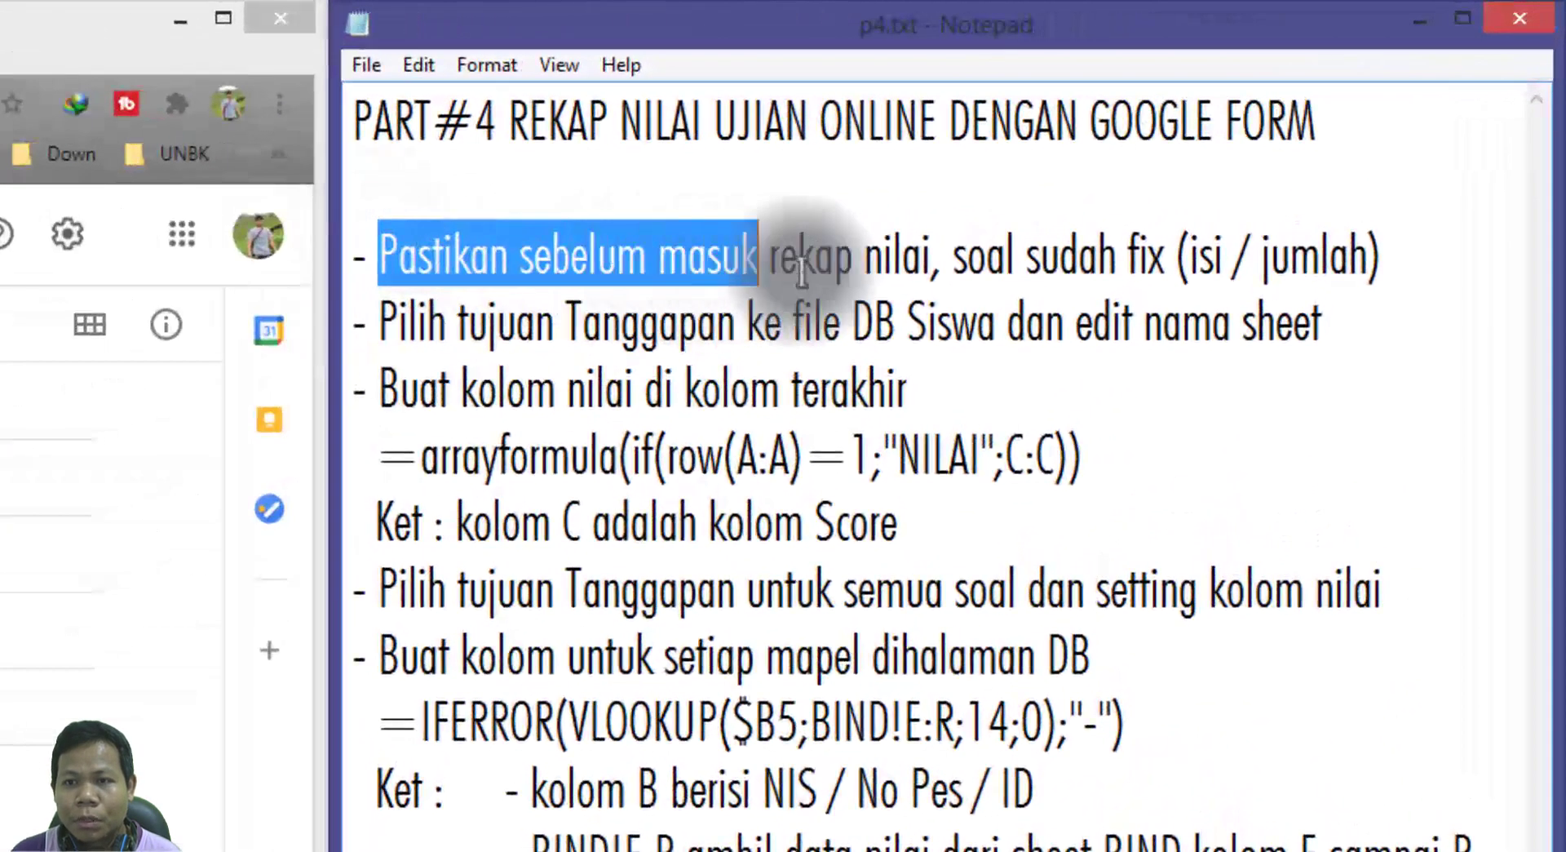
pyautogui.moveTo(970, 265); pyautogui.dragTo(1182, 269)
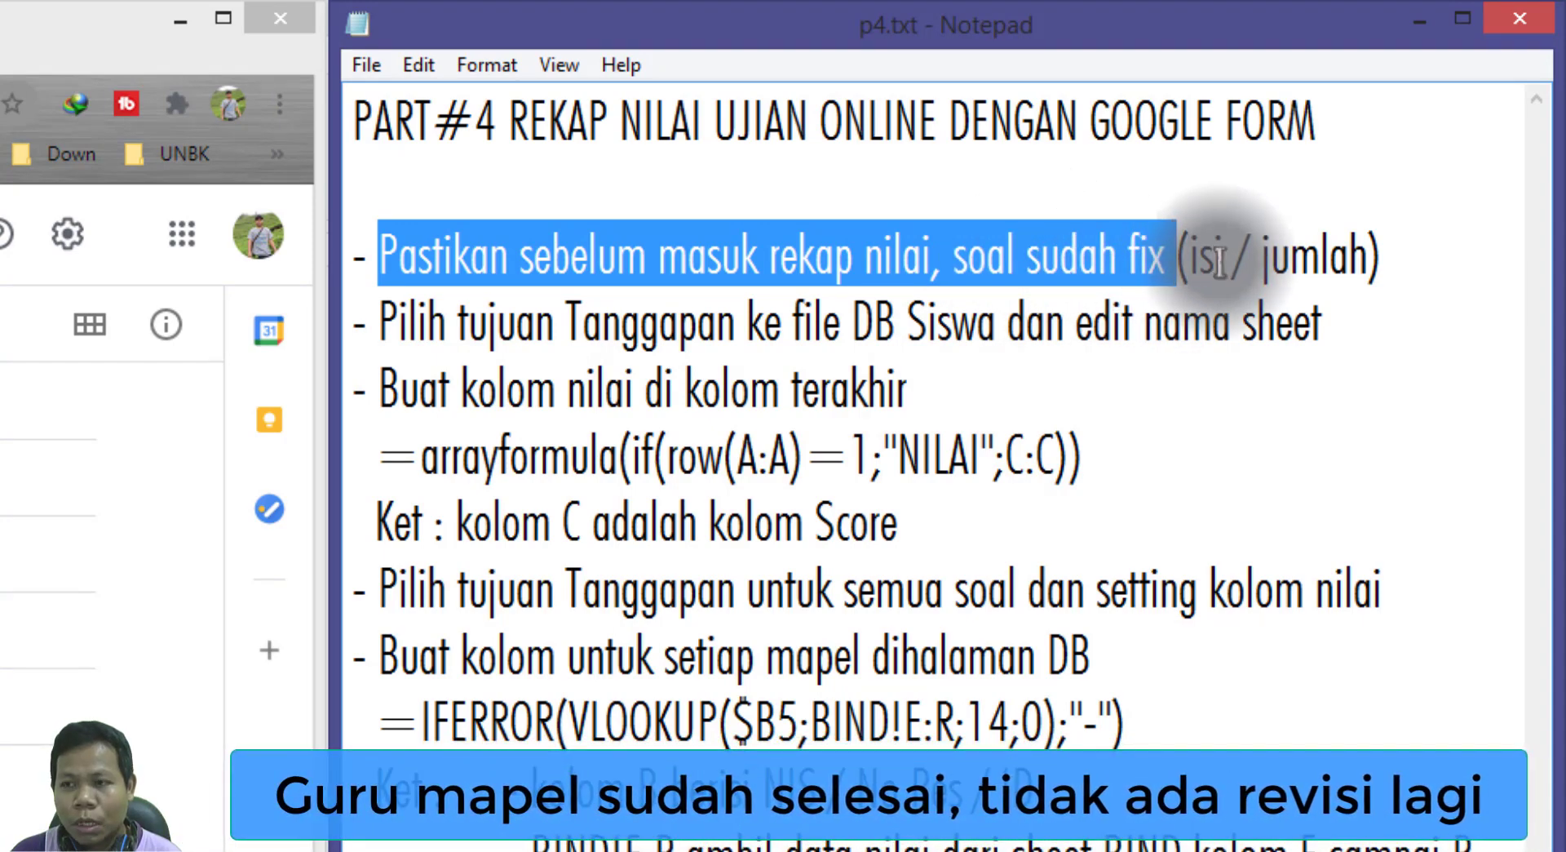
pyautogui.moveTo(1191, 254); pyautogui.dragTo(1224, 254)
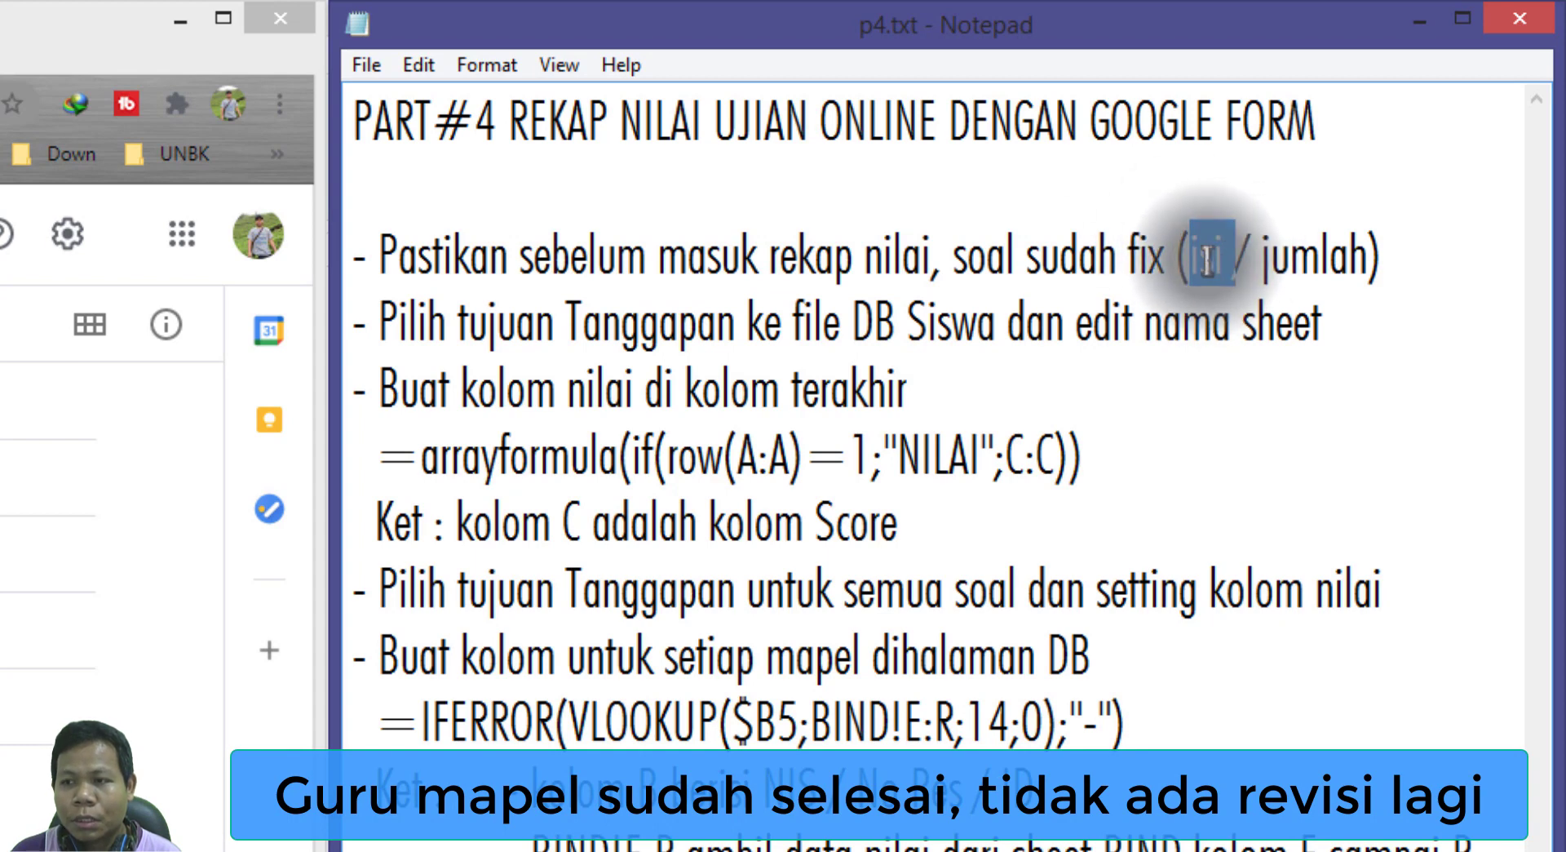
pyautogui.moveTo(1264, 258); pyautogui.dragTo(1371, 258)
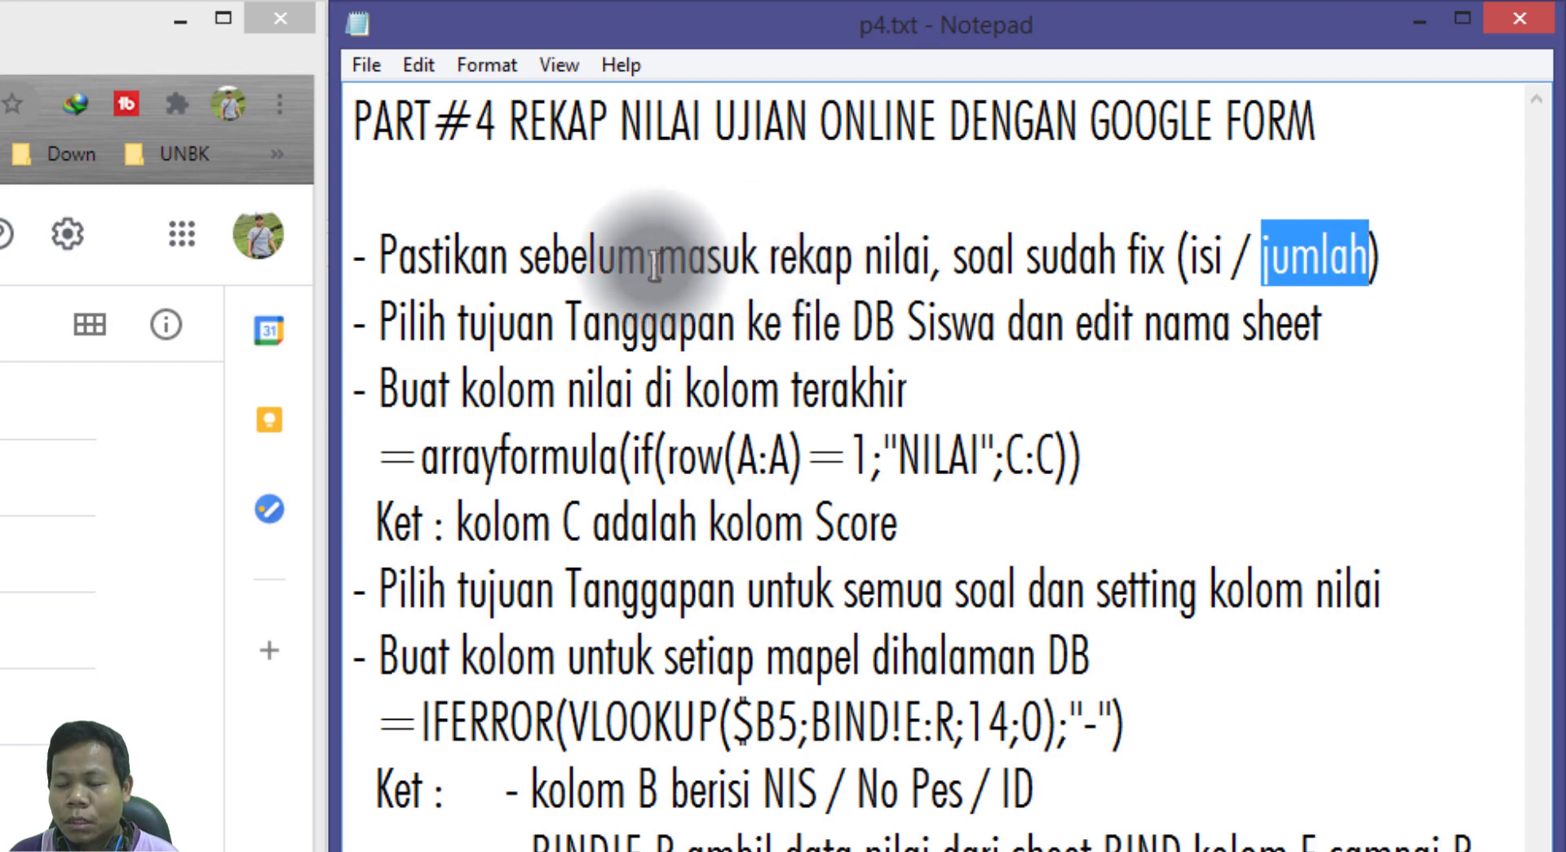
pyautogui.moveTo(647, 260); pyautogui.dragTo(934, 261)
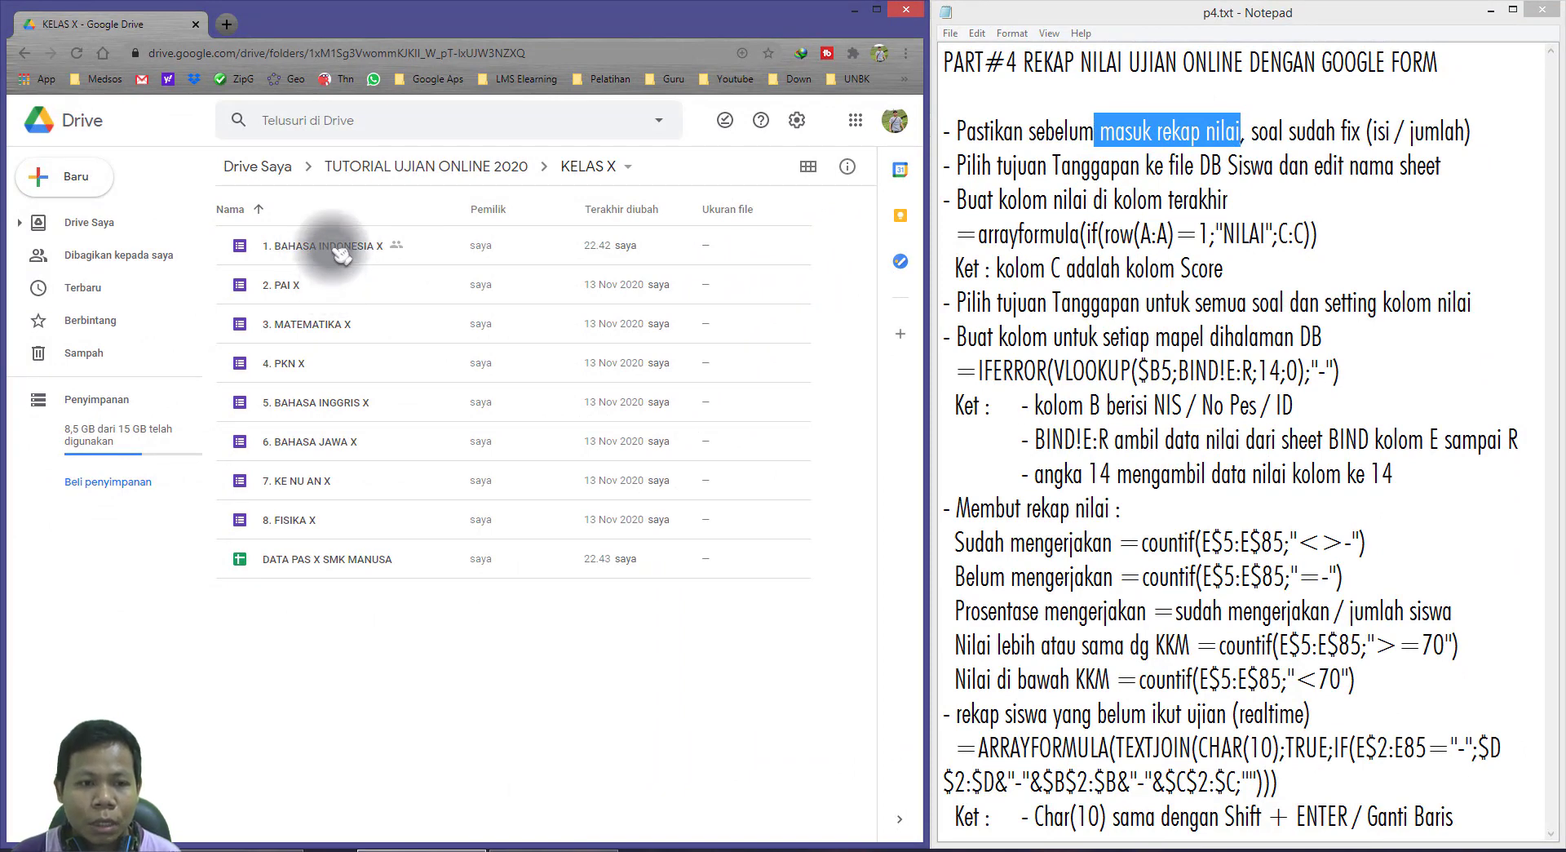
# Open the 1. BAHASA INDONESIA X quiz form and scroll down to soal 10.
pyautogui.doubleClick(339, 253)
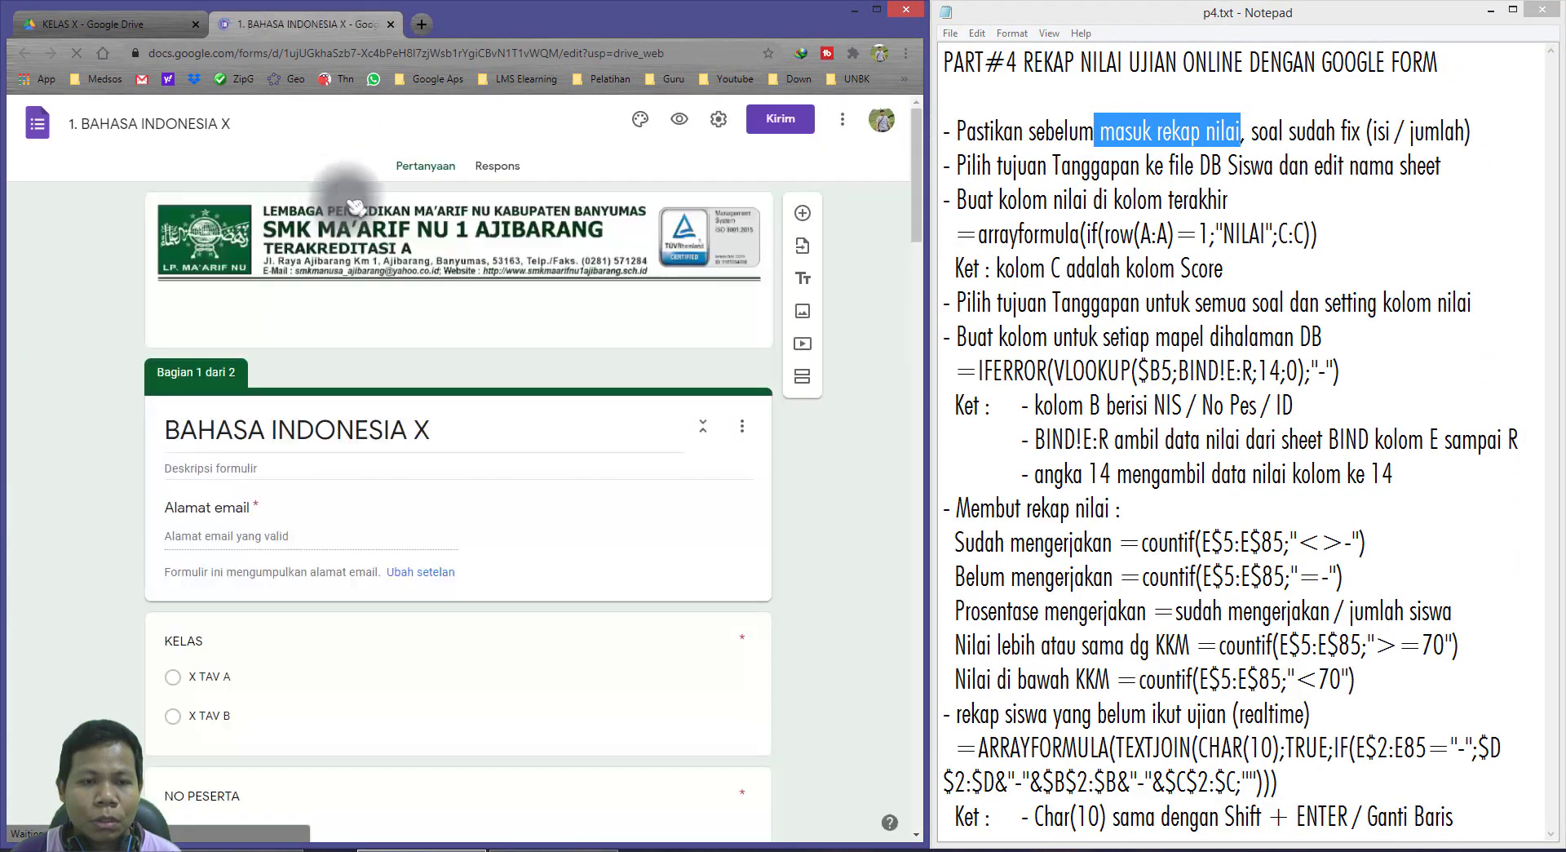
pyautogui.scroll(-5, 594, 426)
pyautogui.scroll(-3, 584, 430)
pyautogui.scroll(-5, 530, 432)
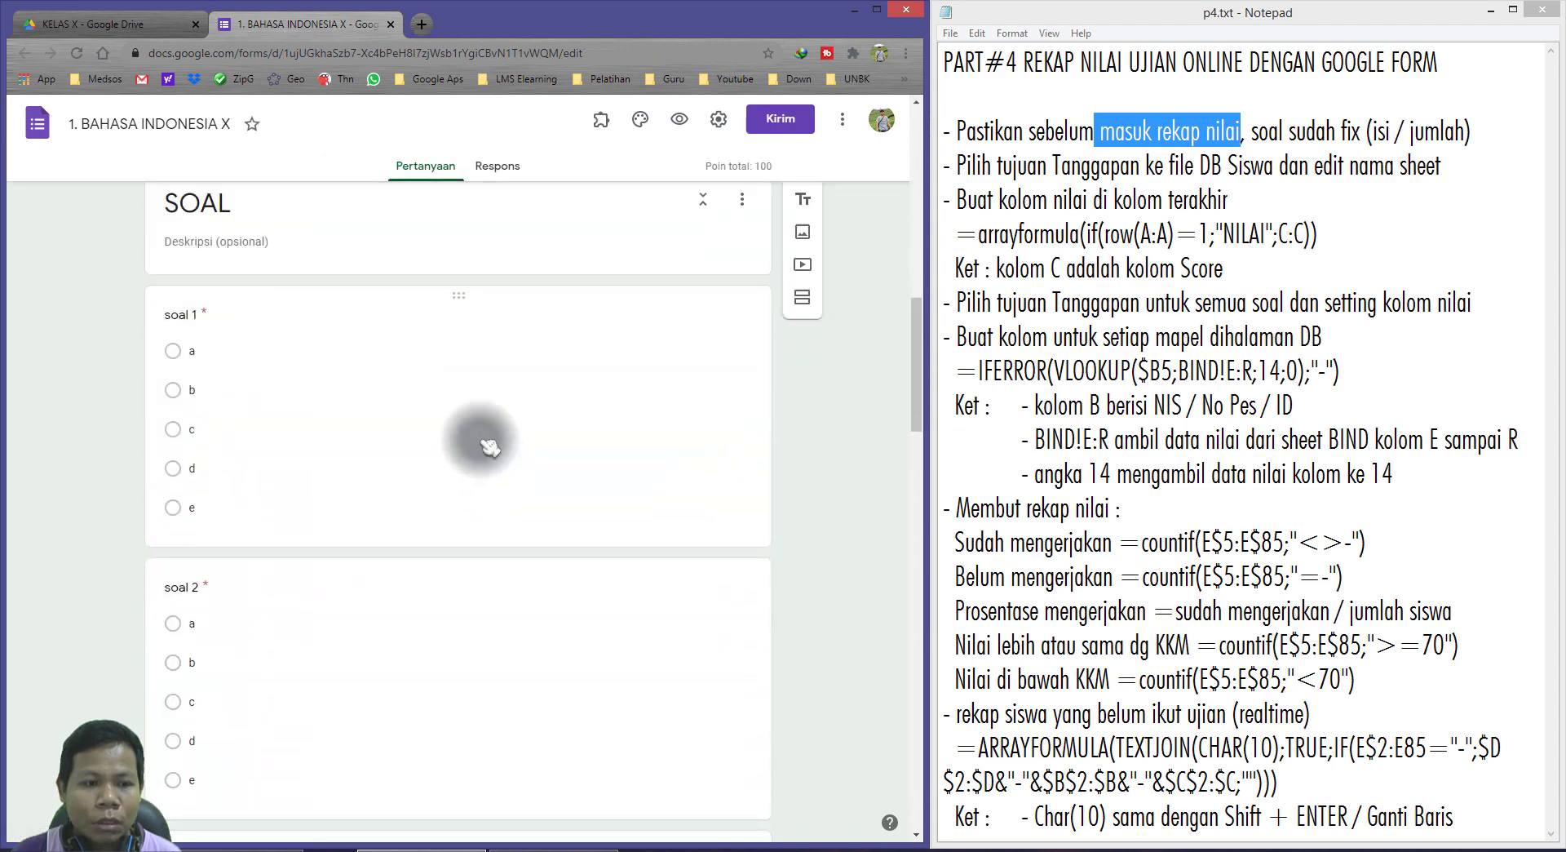
pyautogui.scroll(-3, 277, 522)
pyautogui.scroll(-6, 252, 560)
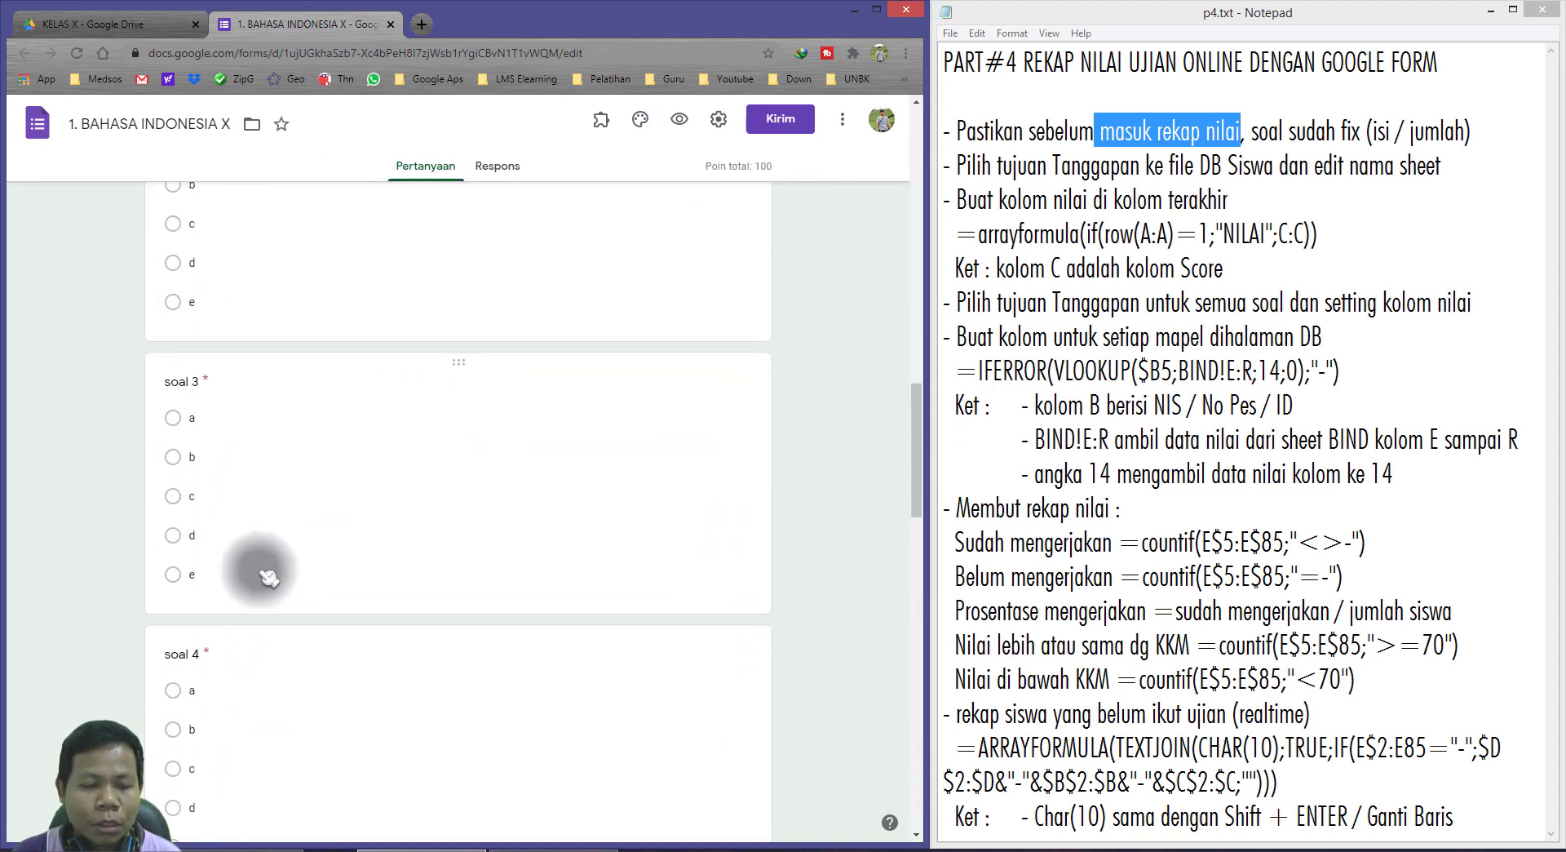
pyautogui.scroll(-6, 256, 542)
pyautogui.scroll(-6, 280, 531)
pyautogui.scroll(-6, 311, 533)
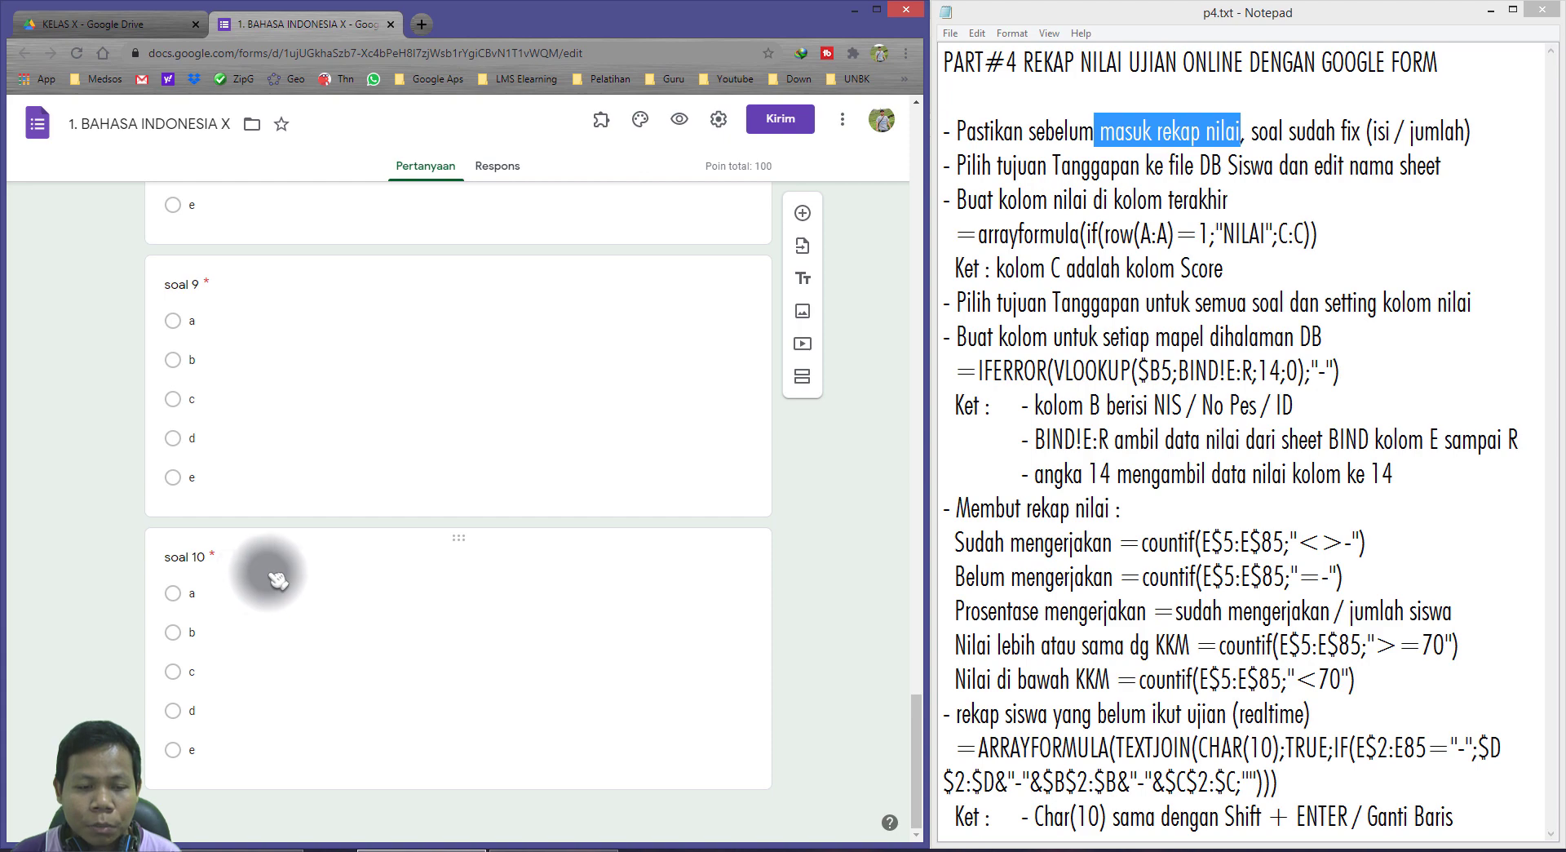
# Confirm soal 10 is keyed to answer a for 10 poin and note the response-destination reminder.
pyautogui.click(262, 599)
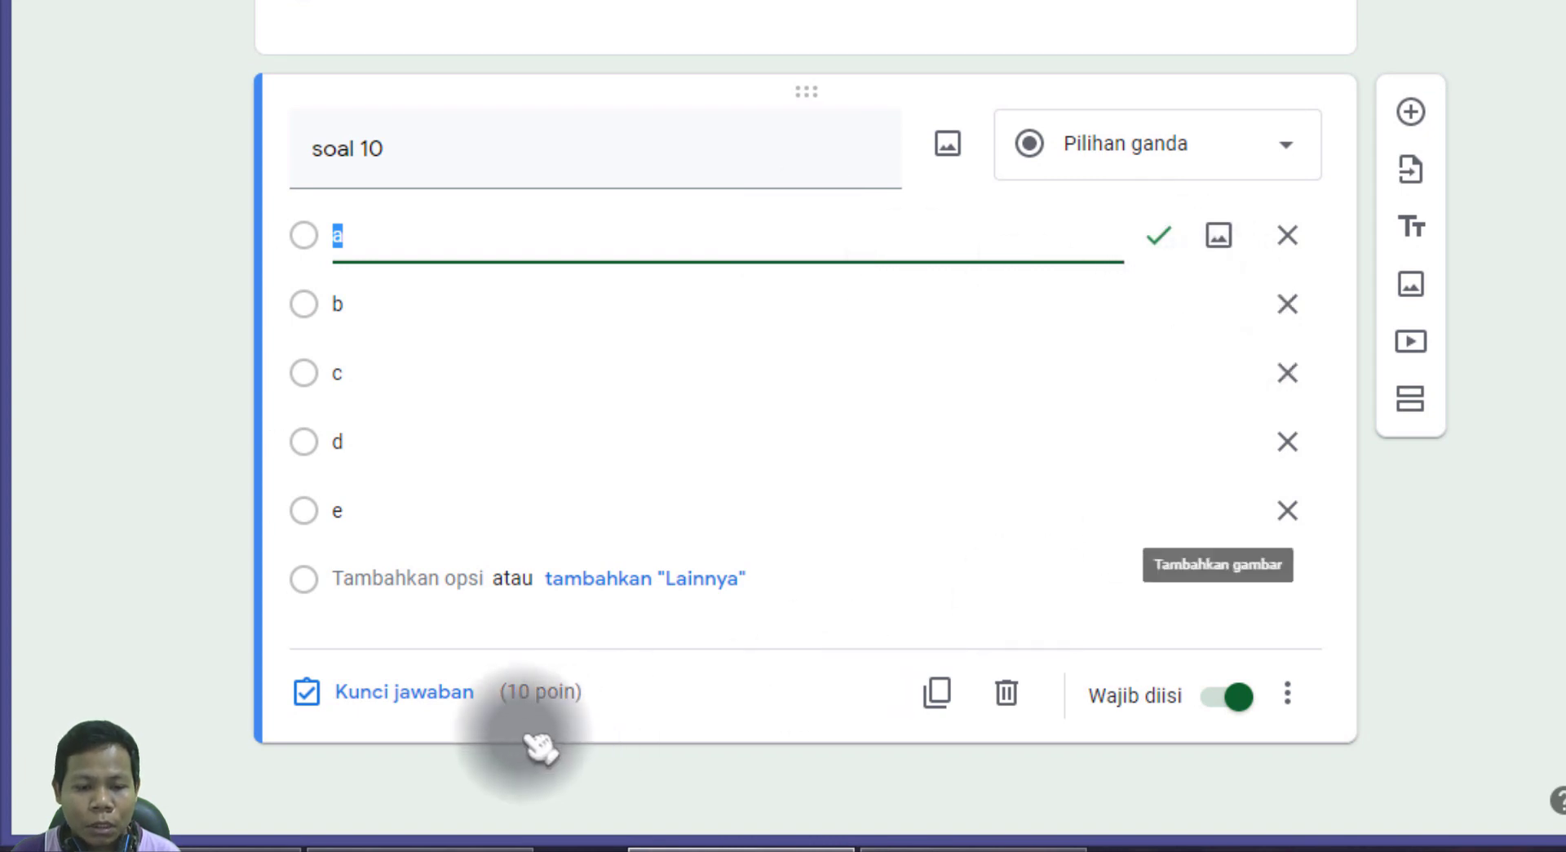
pyautogui.moveTo(507, 692); pyautogui.dragTo(575, 692)
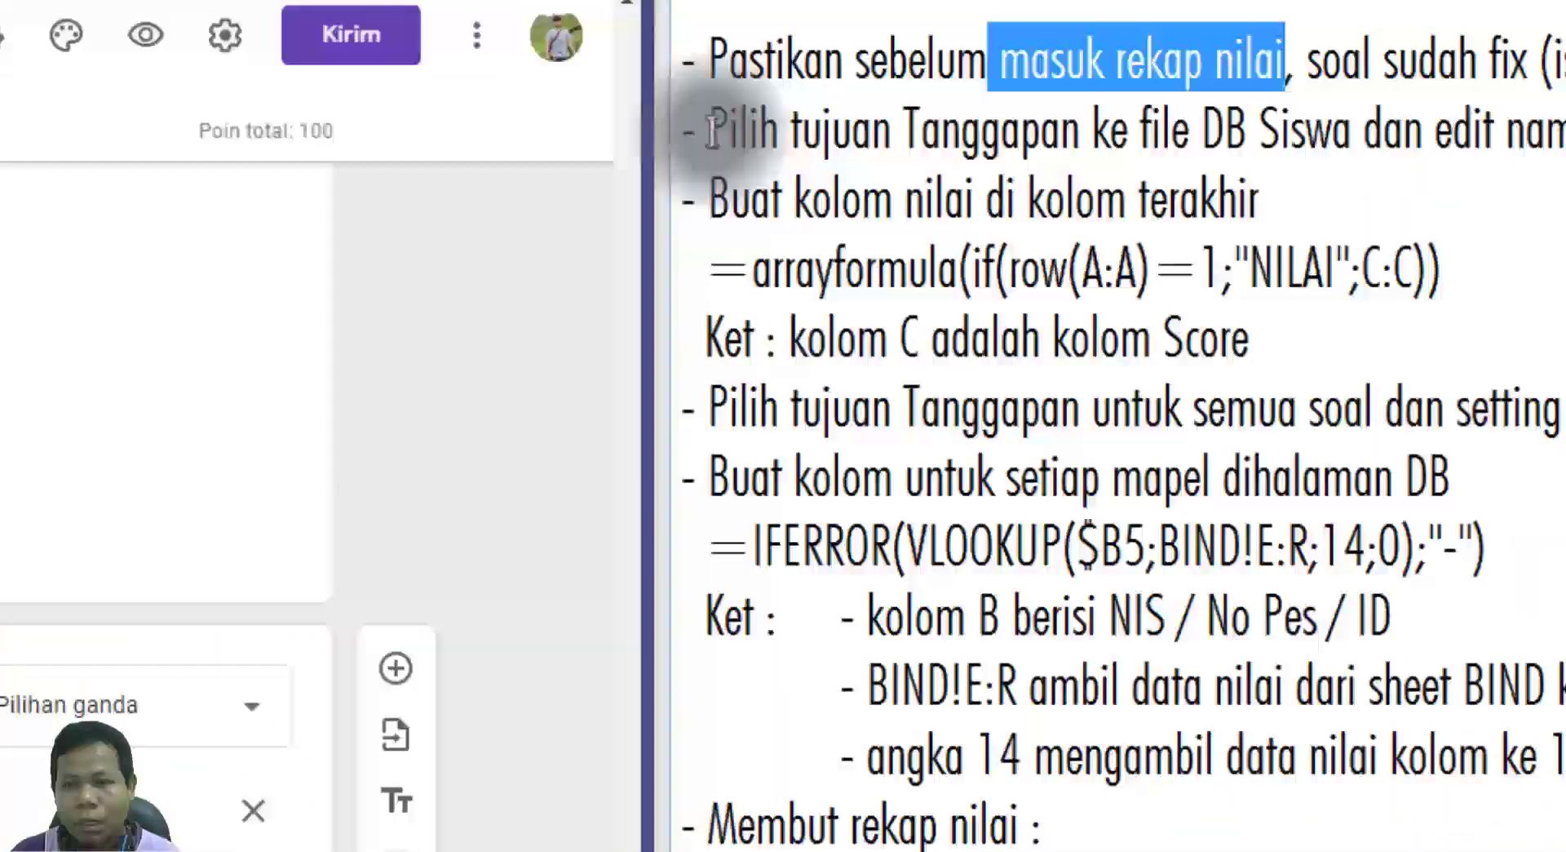
pyautogui.moveTo(251, 356); pyautogui.dragTo(1306, 365)
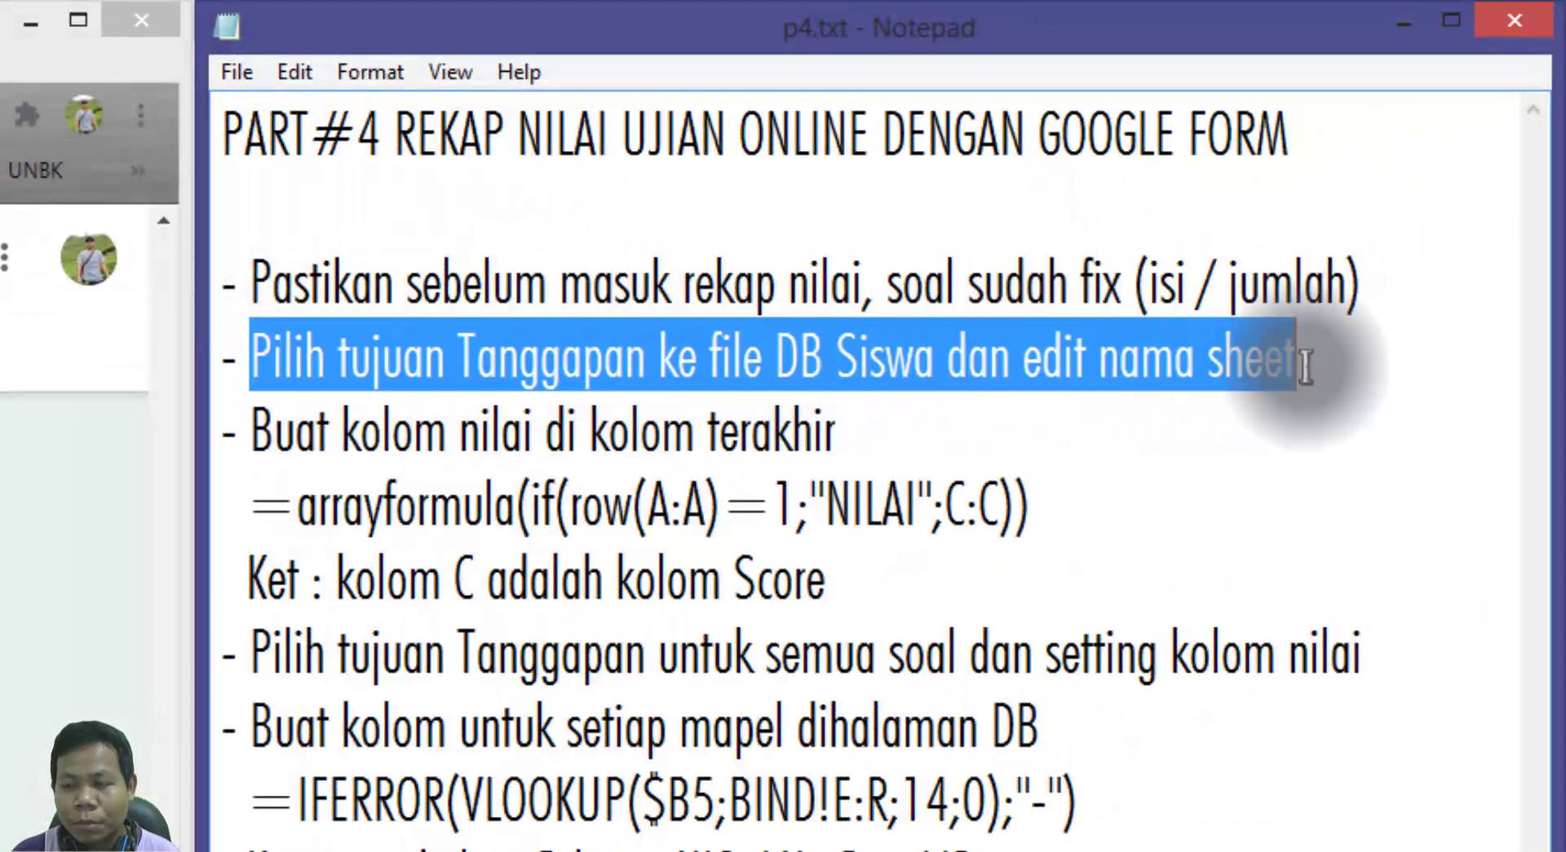
# Open the DATA PAS X SMK MANUSA spreadsheet and review its NOPES and KELAS columns.
pyautogui.click(98, 524)
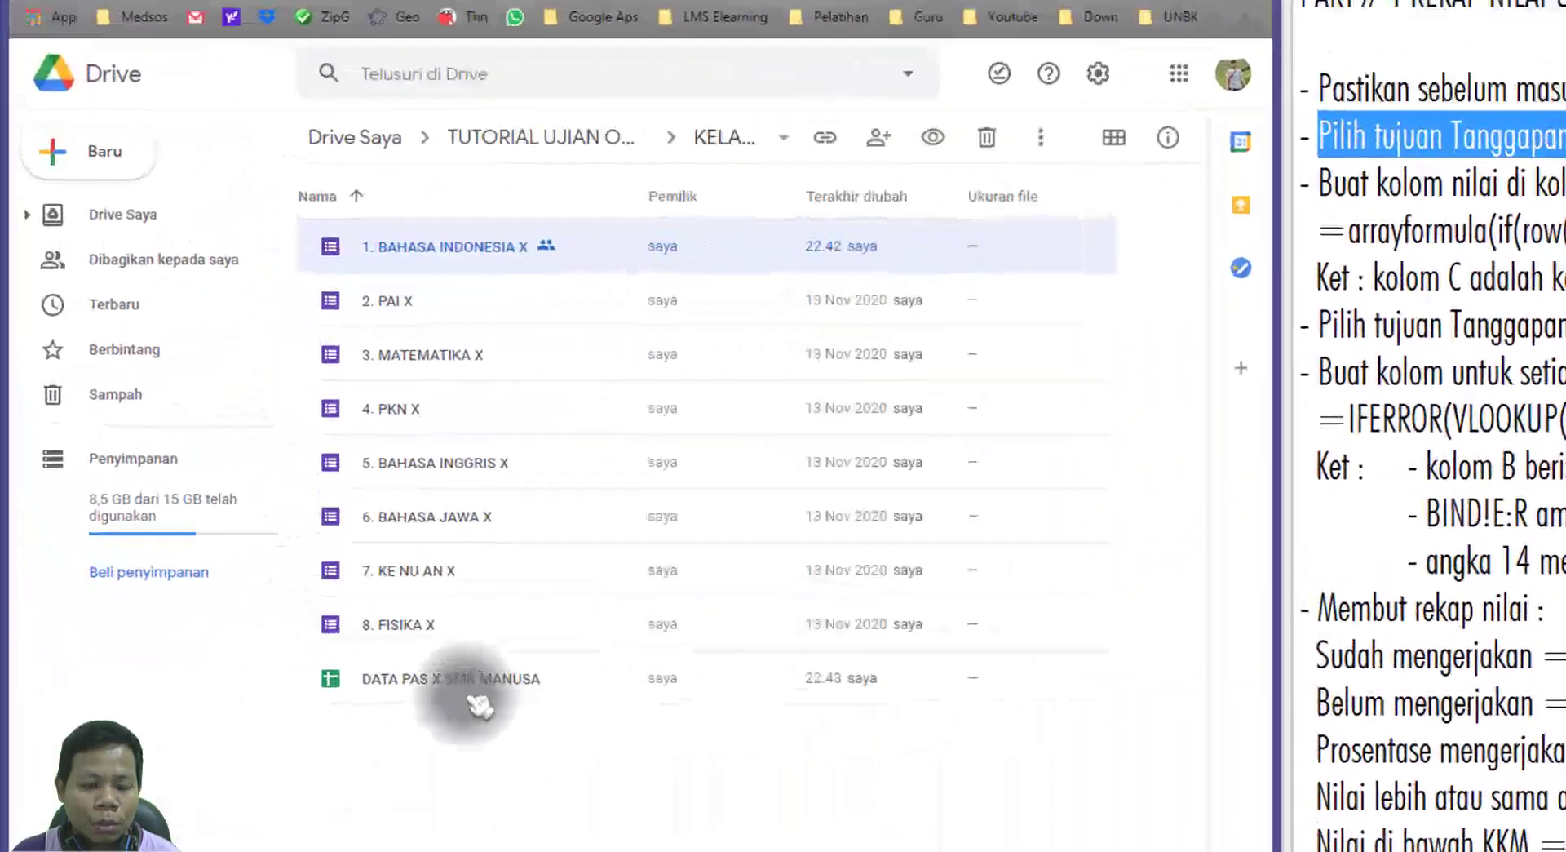
pyautogui.click(477, 700)
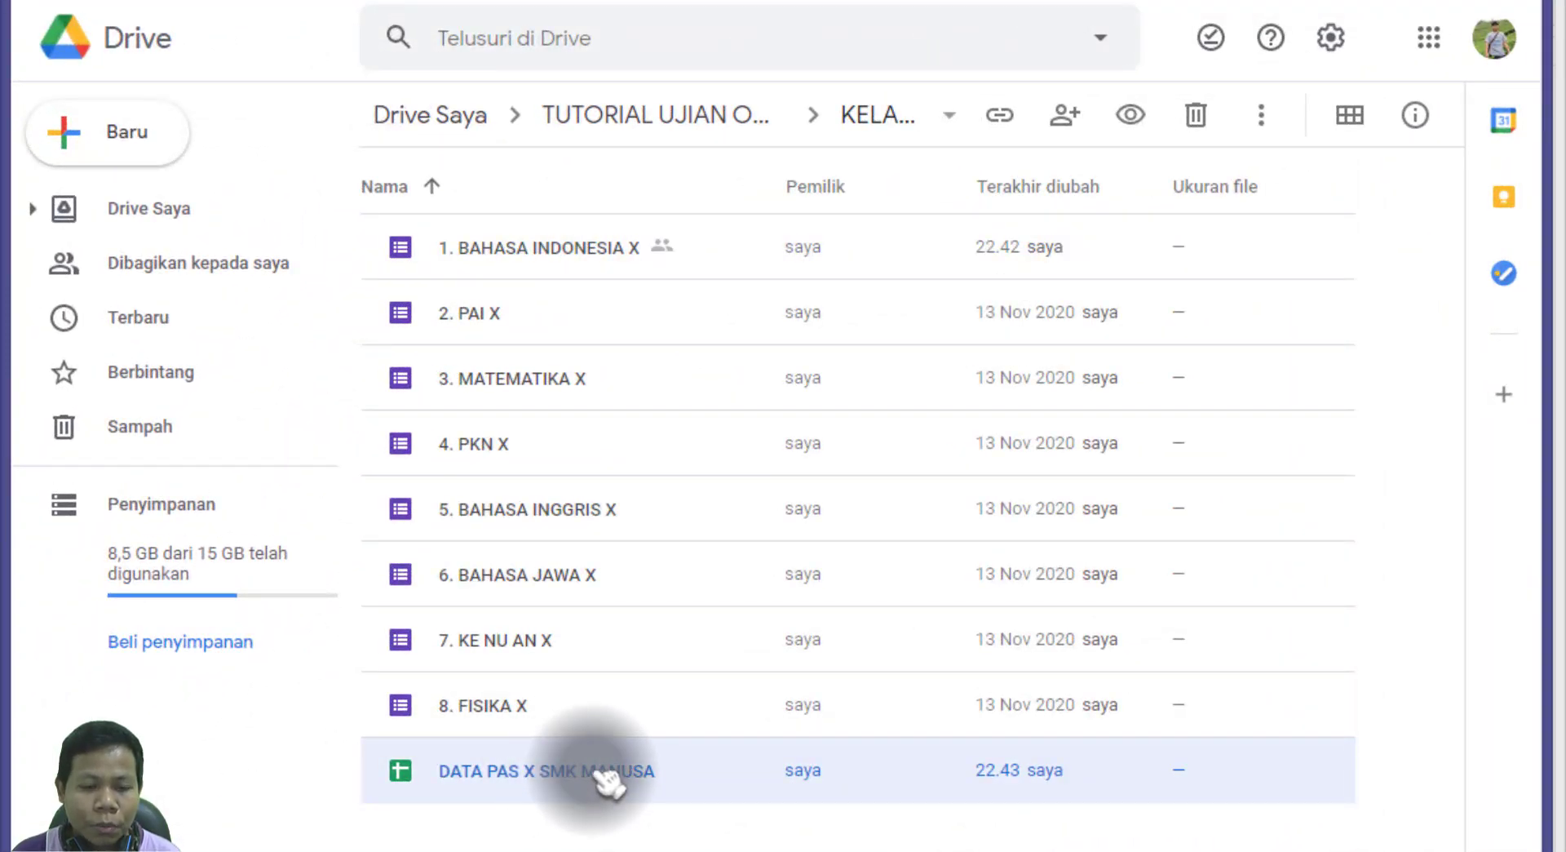
pyautogui.doubleClick(607, 779)
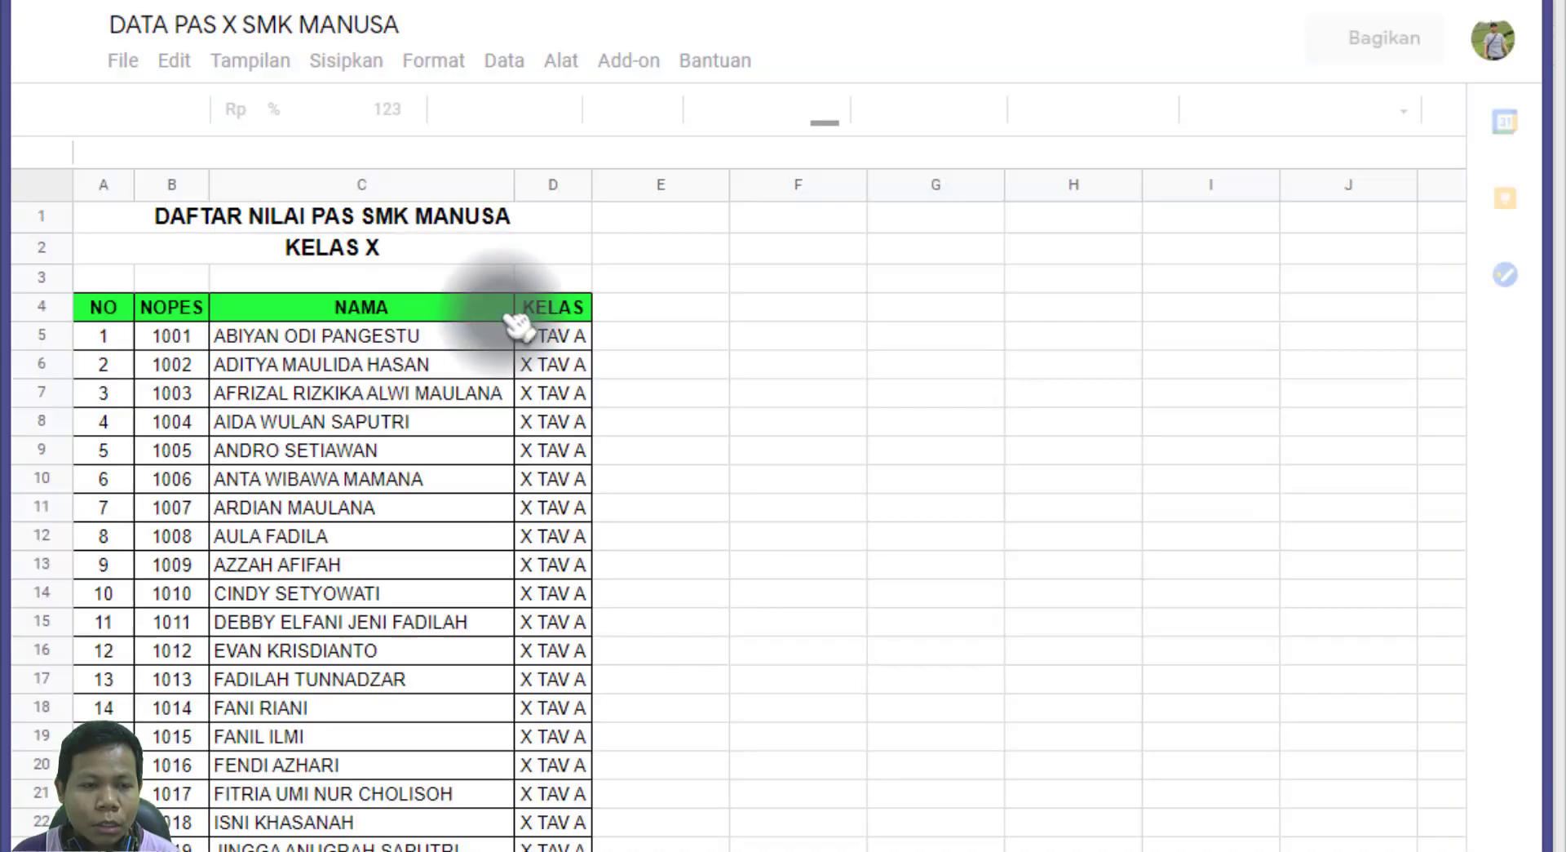
pyautogui.click(172, 338)
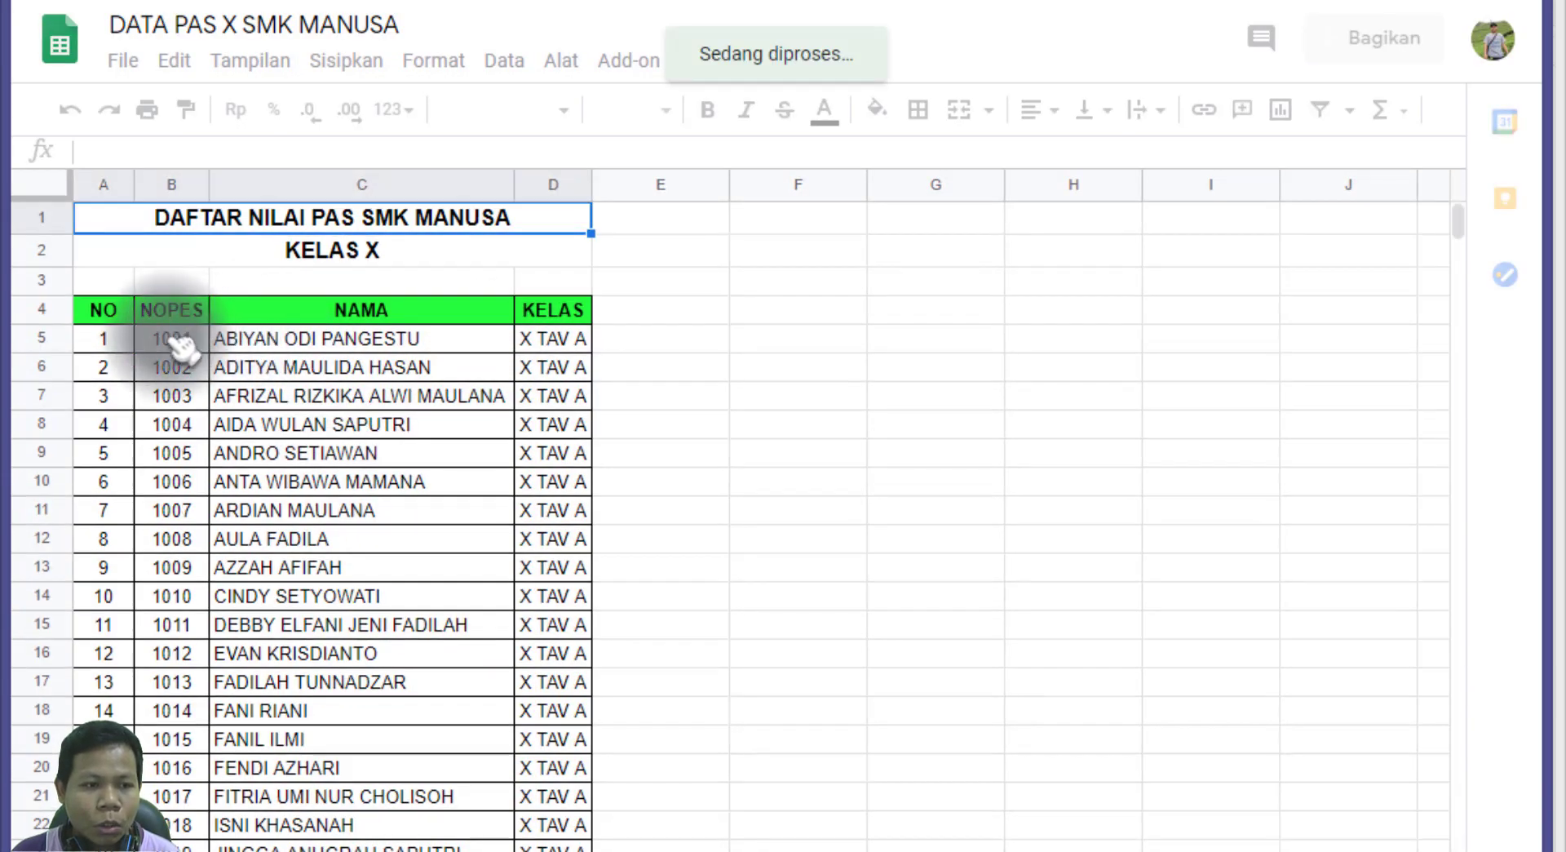
pyautogui.click(542, 347)
pyautogui.scroll(-6, 542, 575)
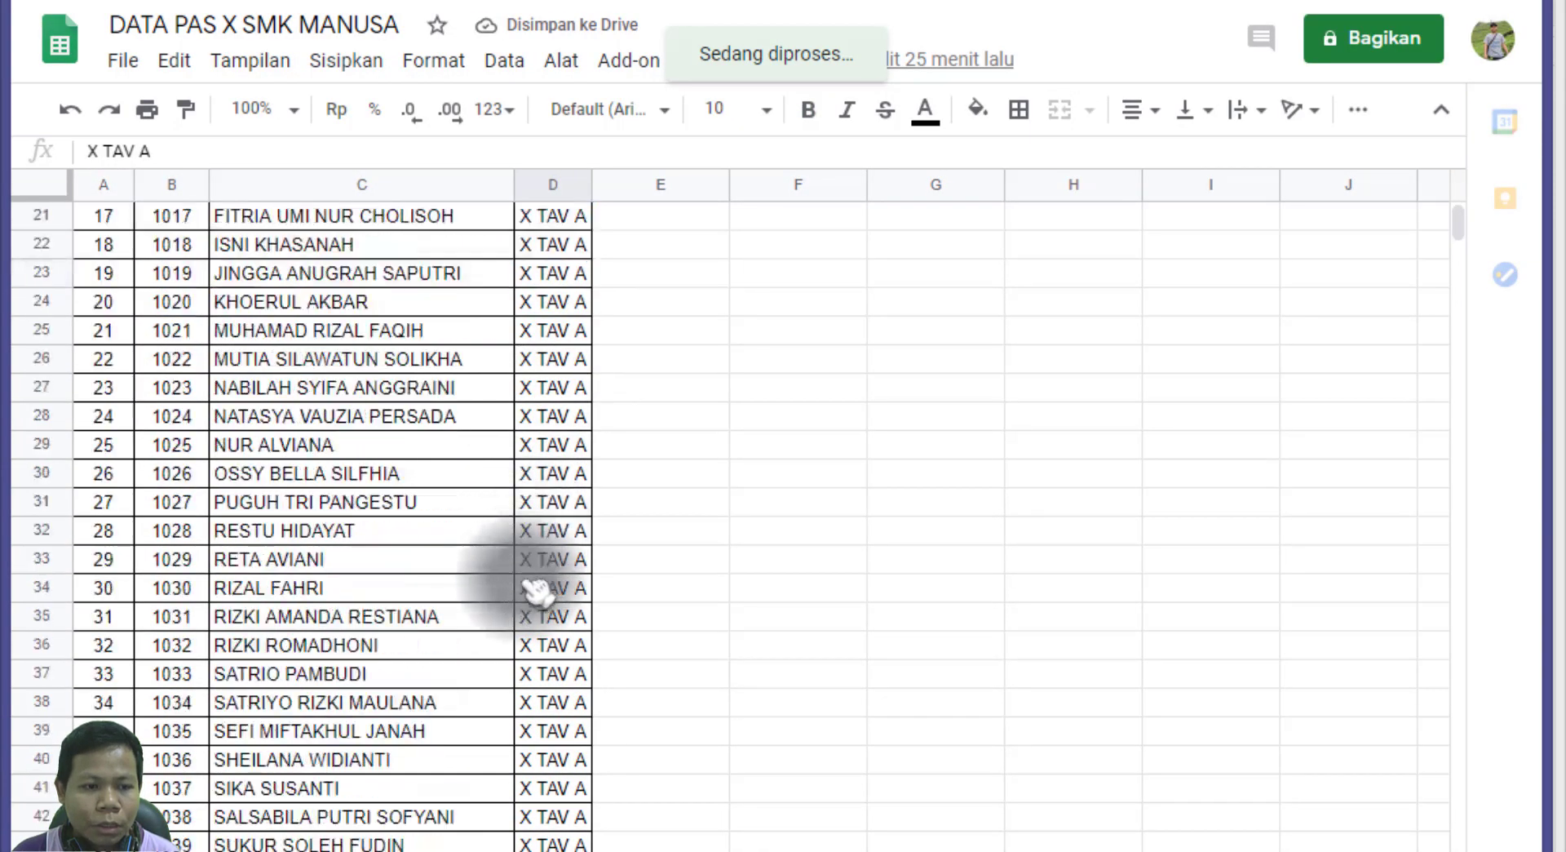
pyautogui.scroll(3, 534, 595)
pyautogui.scroll(3, 534, 592)
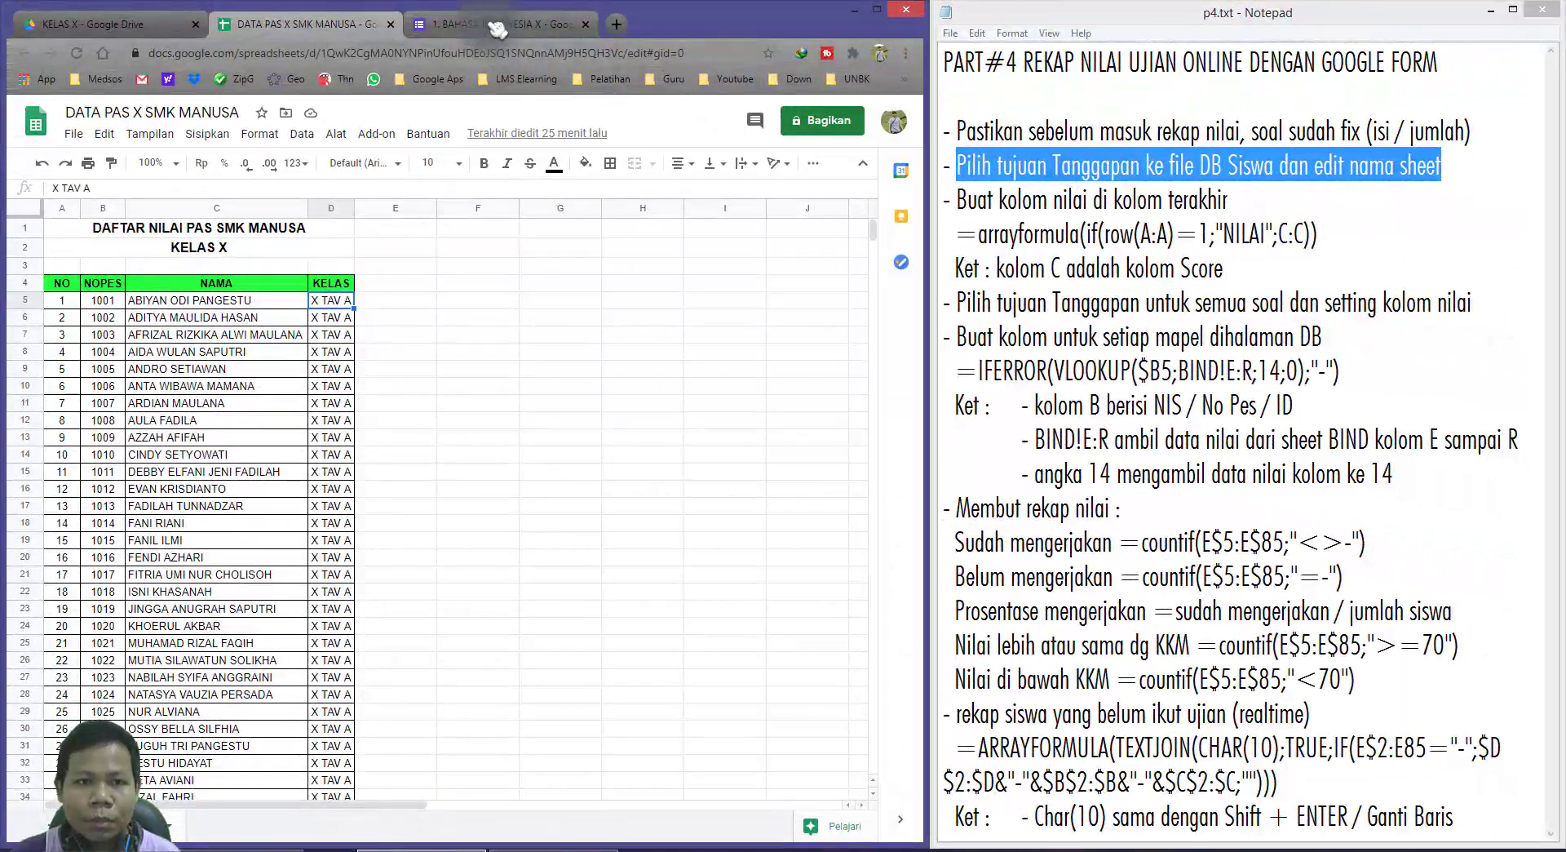
# Switch between the spreadsheet and the 1. BAHASA INDONESIA X form, ending on the form.
pyautogui.click(498, 25)
pyautogui.scroll(5, 542, 325)
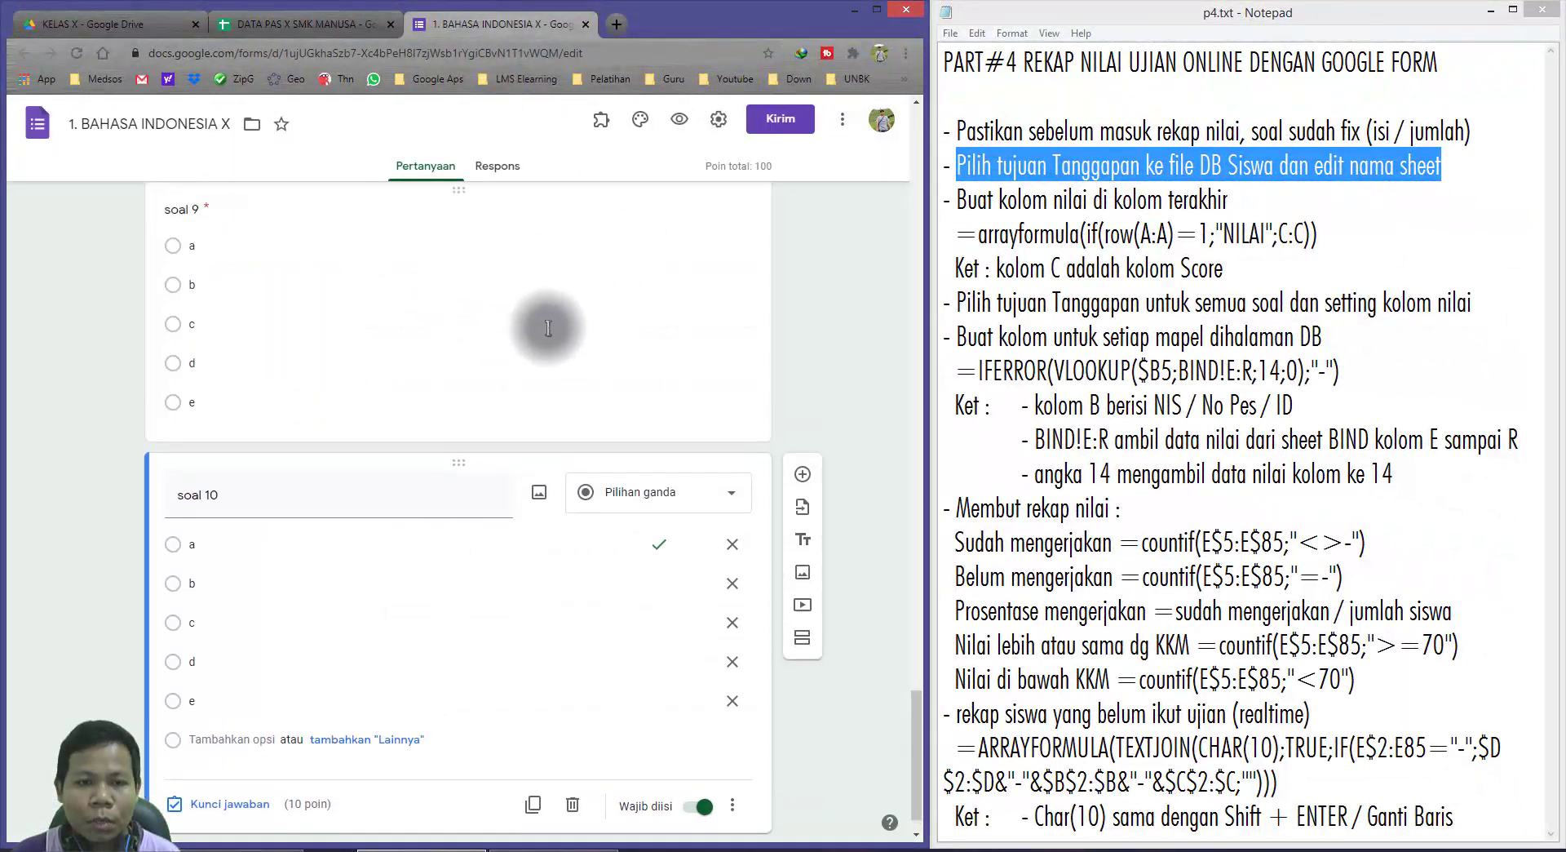
pyautogui.click(277, 27)
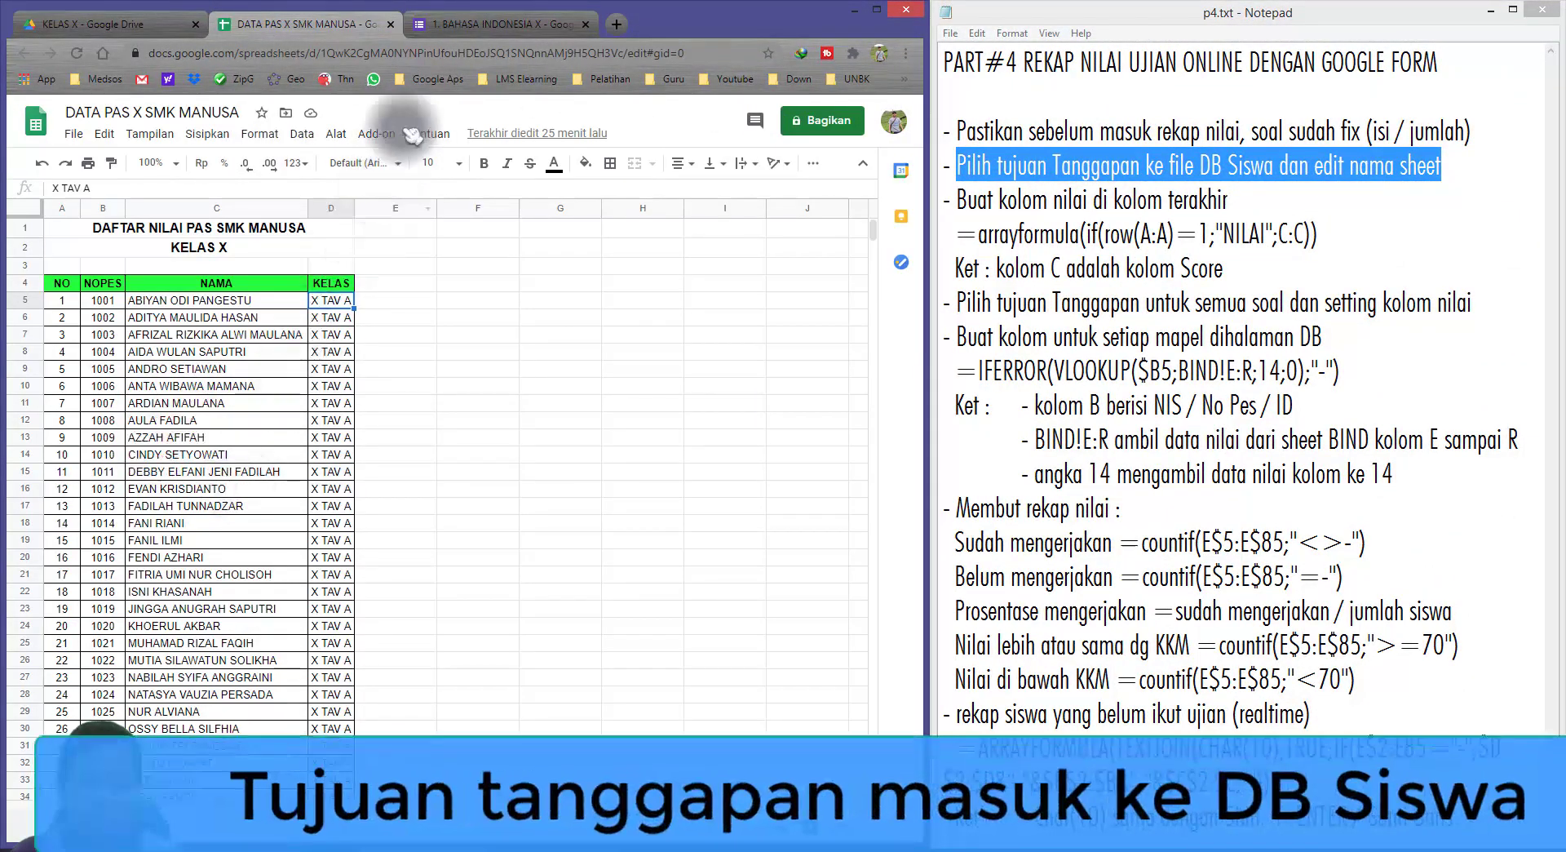
pyautogui.hotkey('ctrl', 'Tab')
pyautogui.scroll(10, 689, 372)
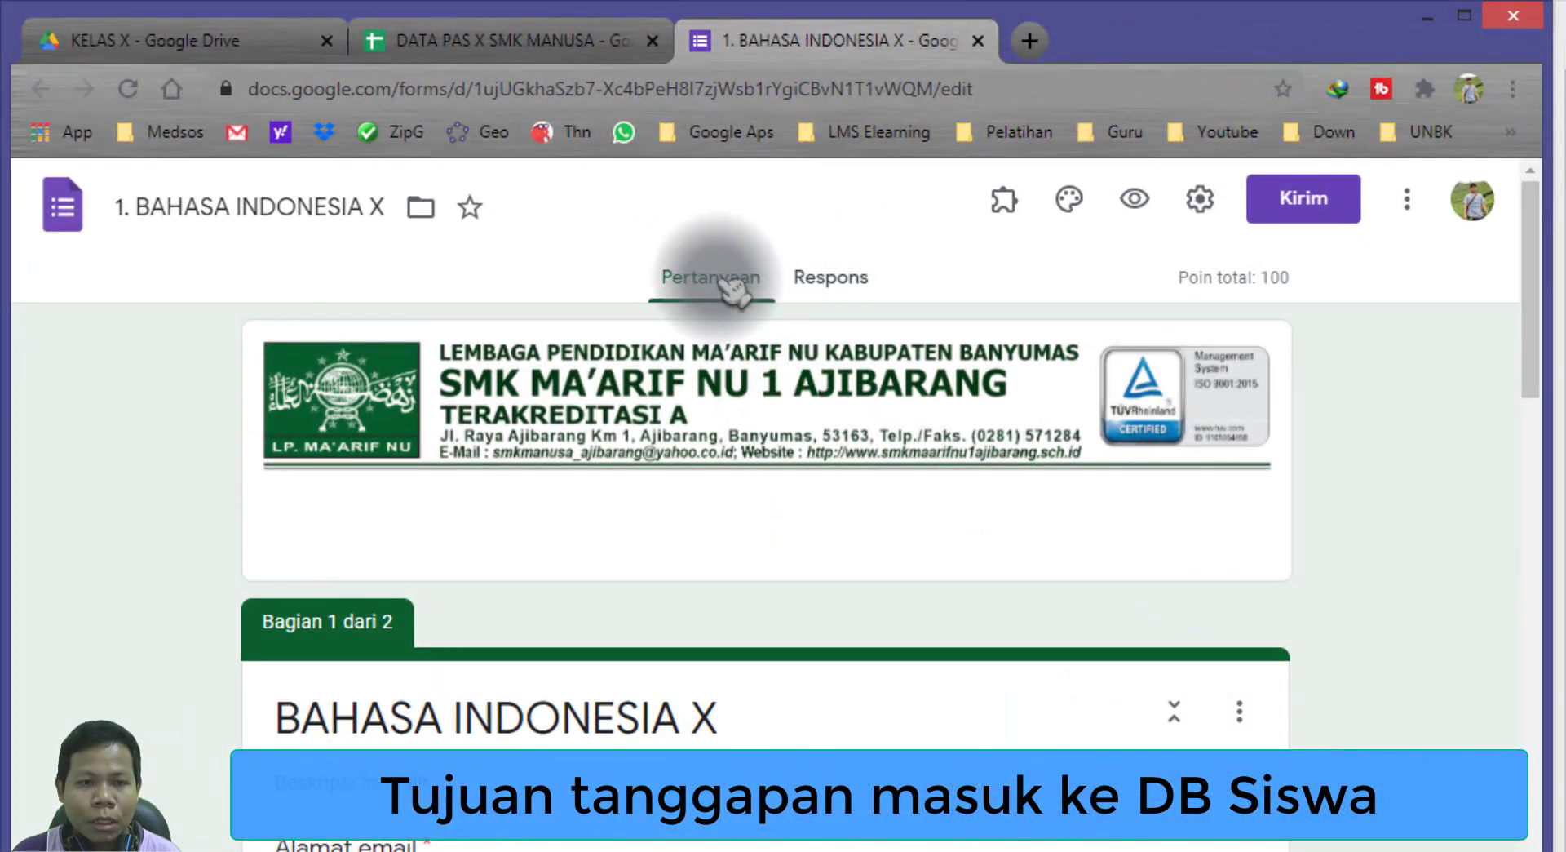
# On the Respons tab, use the options menu to choose Pilih tujuan tanggapan.
pyautogui.click(845, 281)
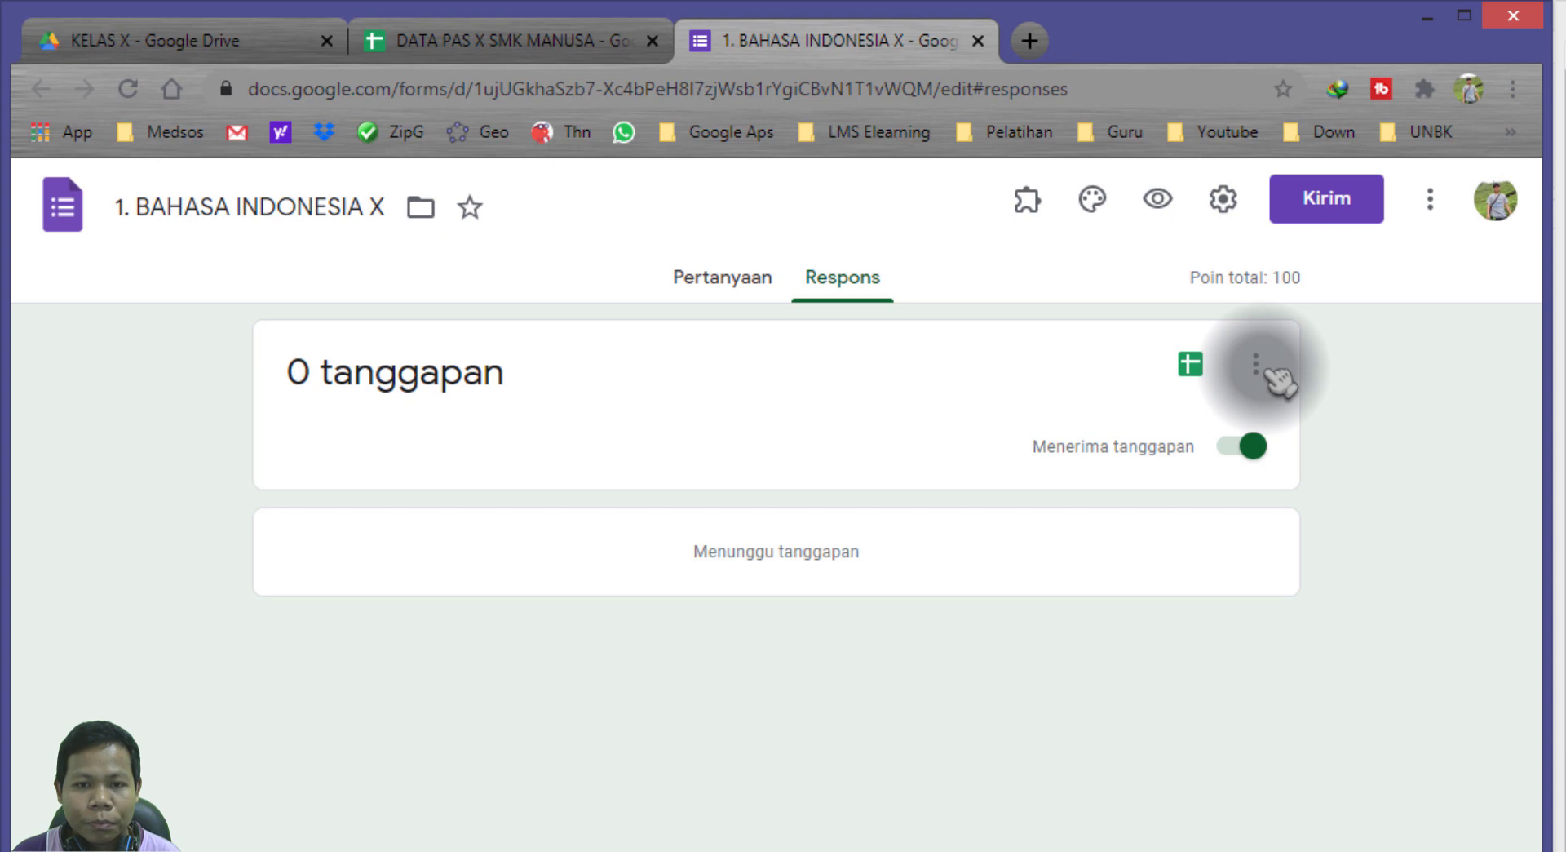
pyautogui.click(1268, 371)
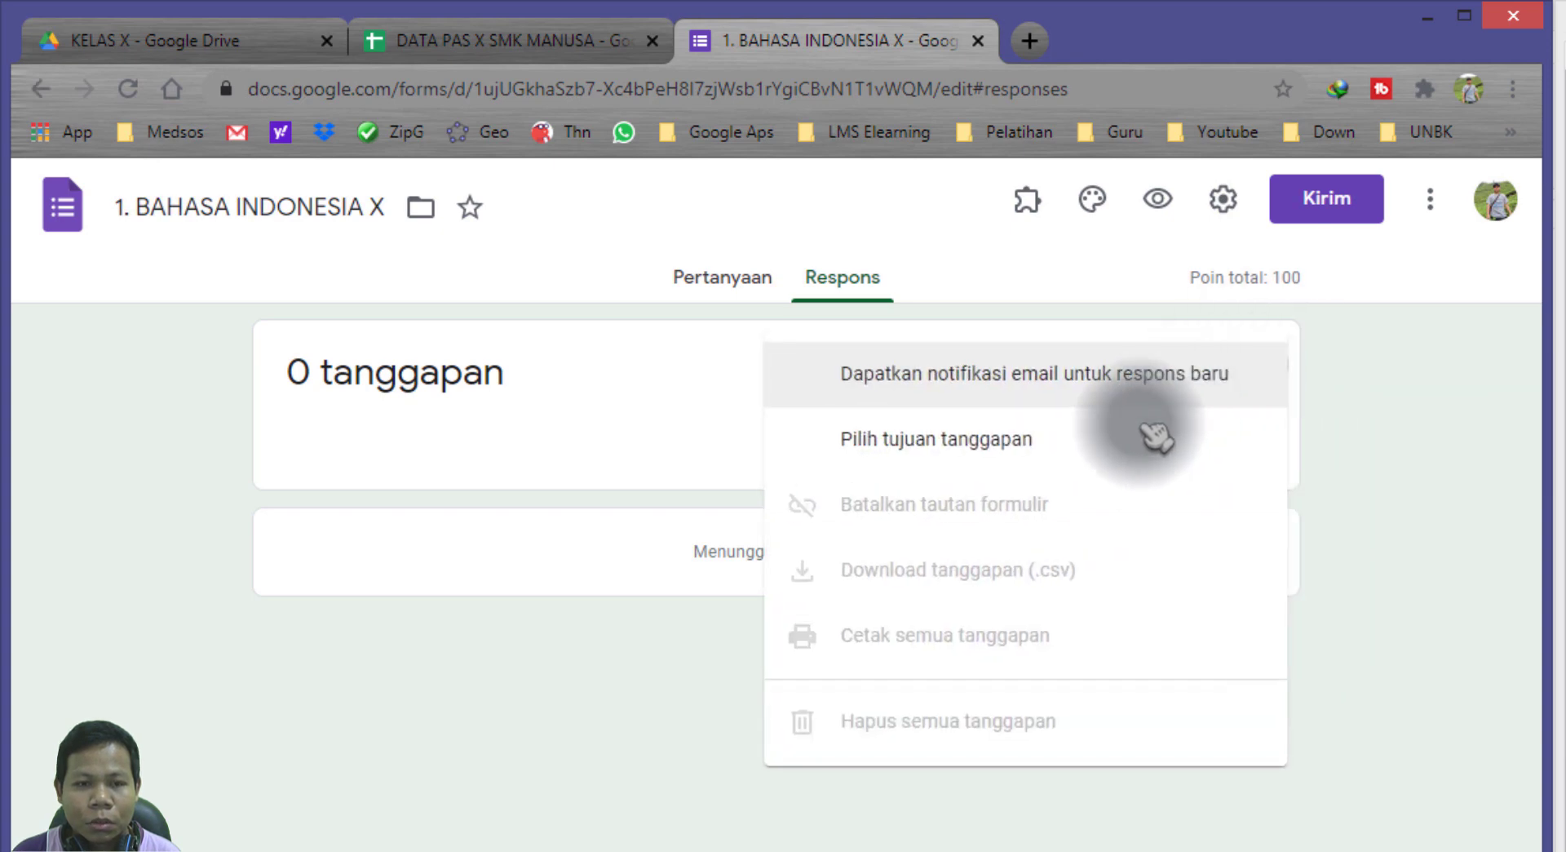
pyautogui.click(1357, 378)
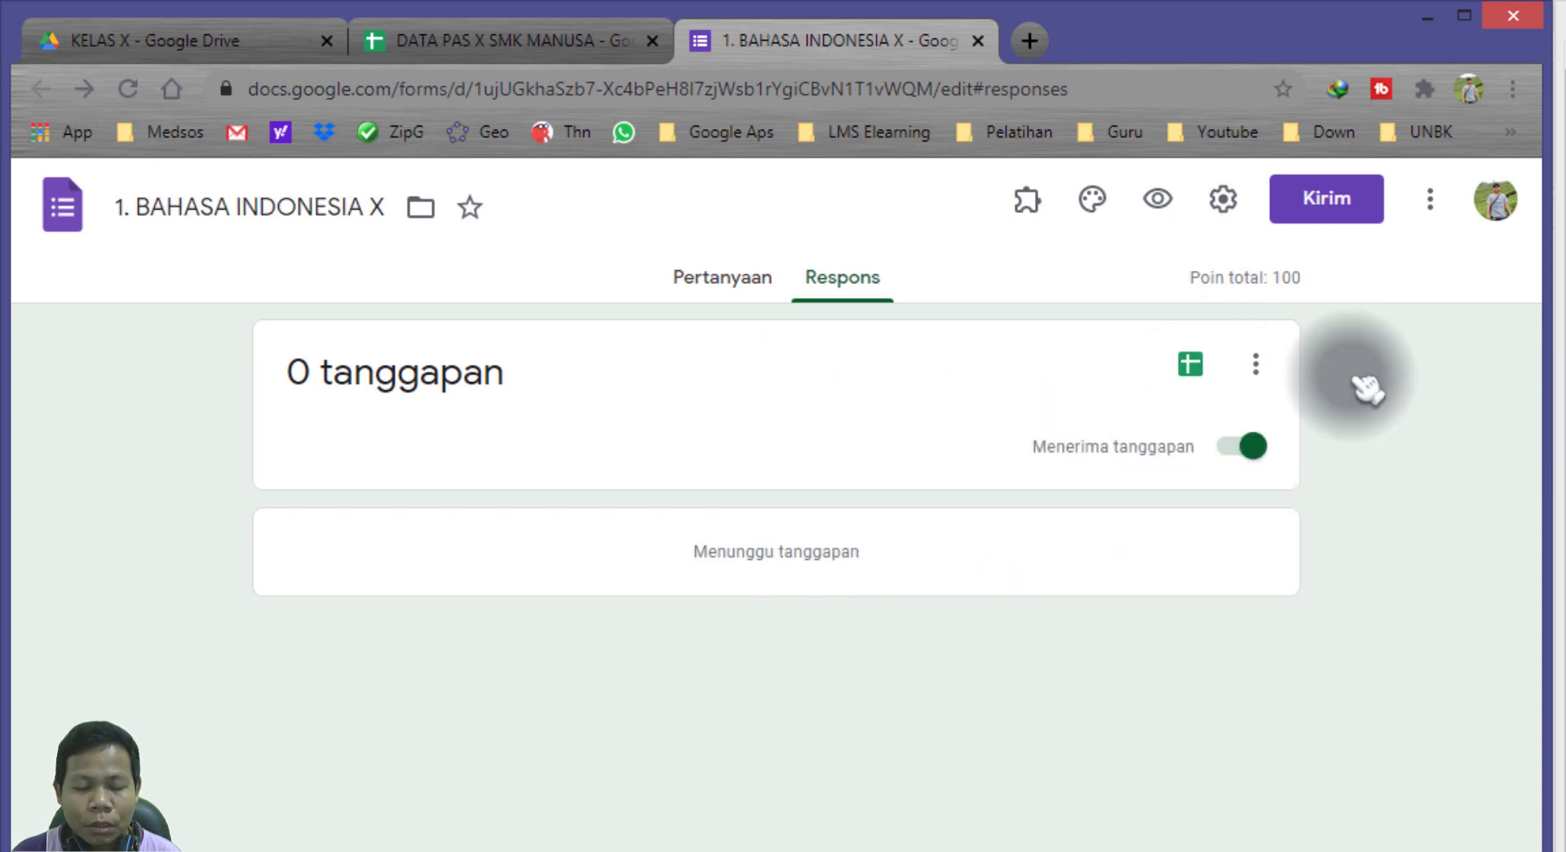
pyautogui.click(1271, 376)
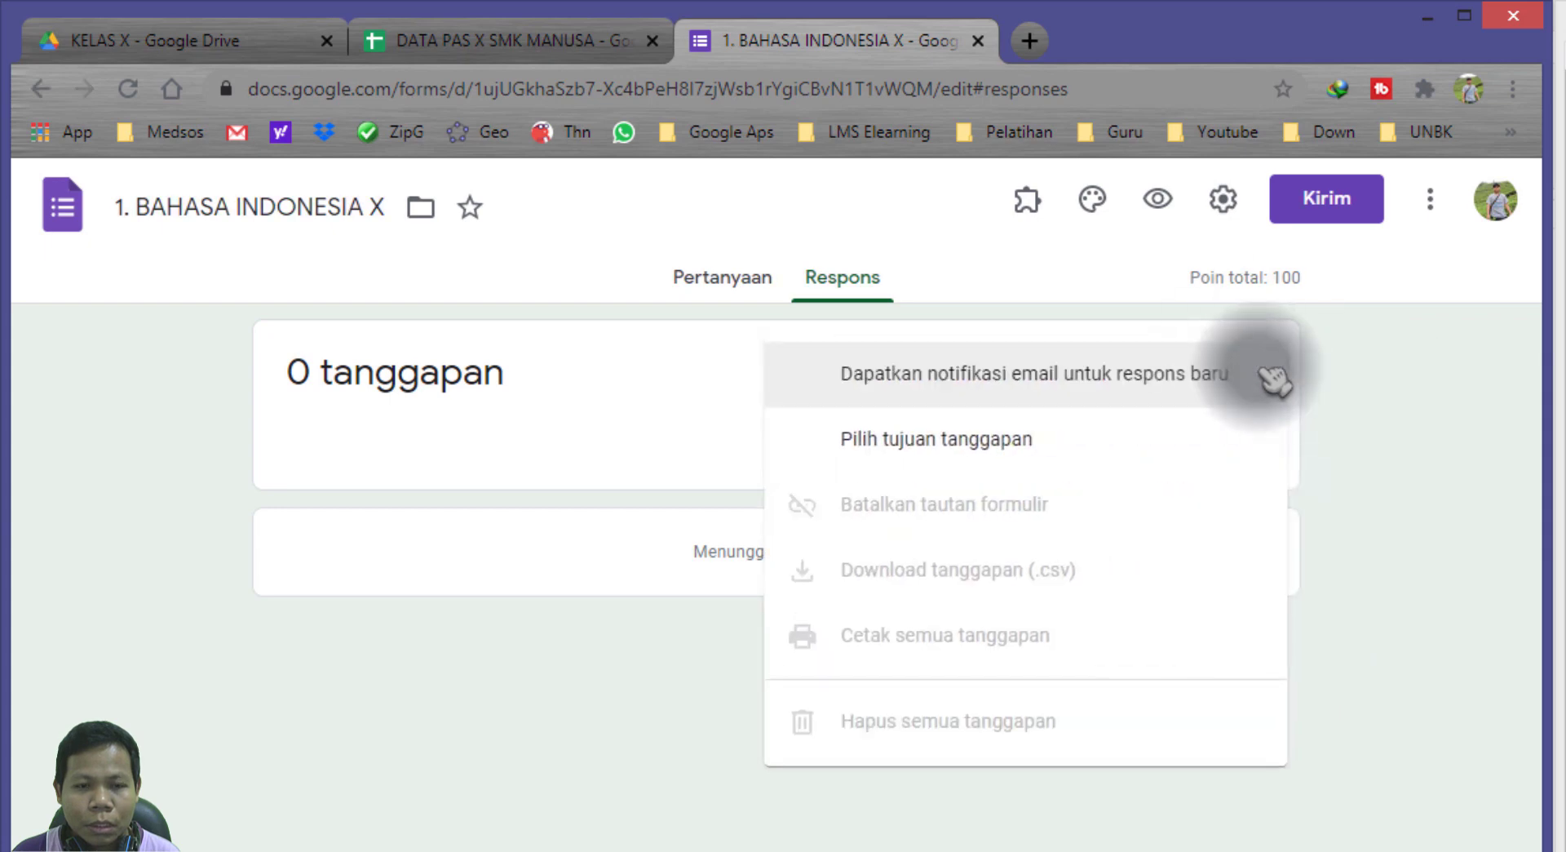
pyautogui.click(1016, 449)
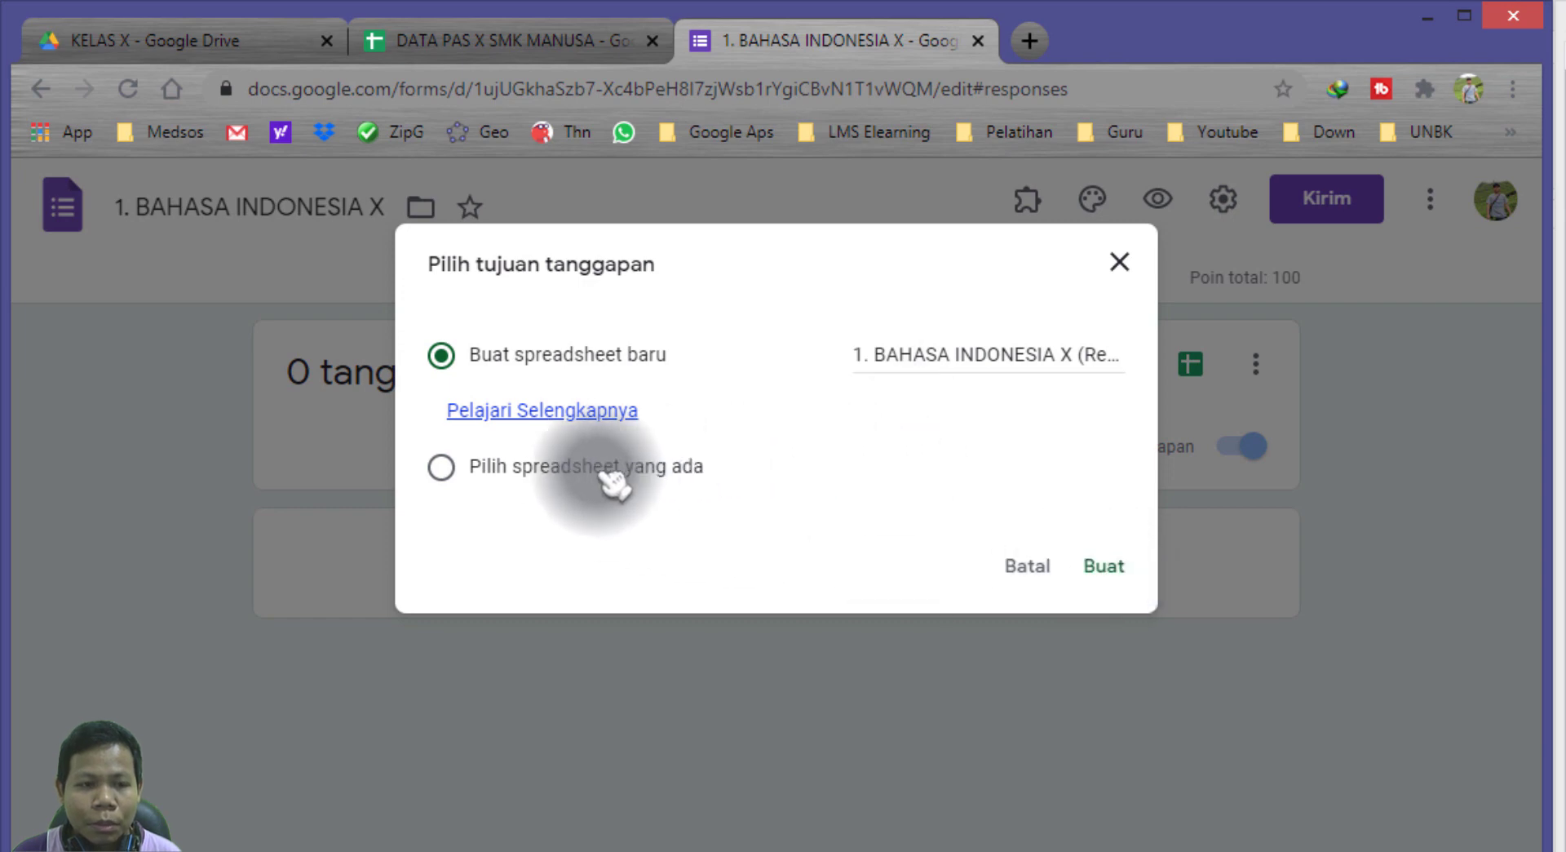
# Choose 'Pilih spreadsheet yang ada' and confirm with Pilih, checking the DATA PAS spreadsheet.
pyautogui.click(571, 481)
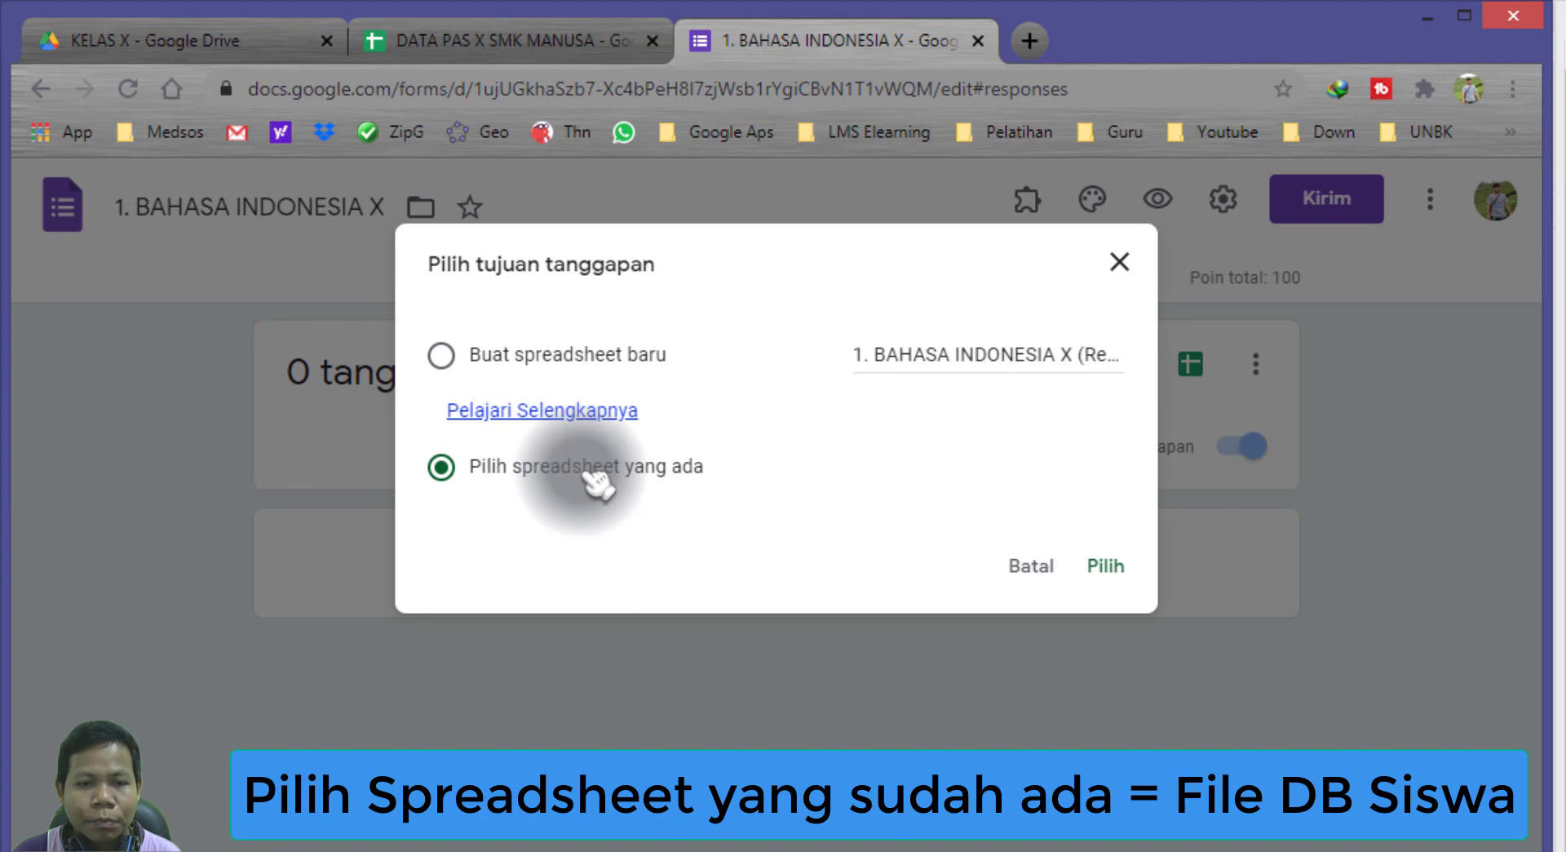
pyautogui.click(1111, 570)
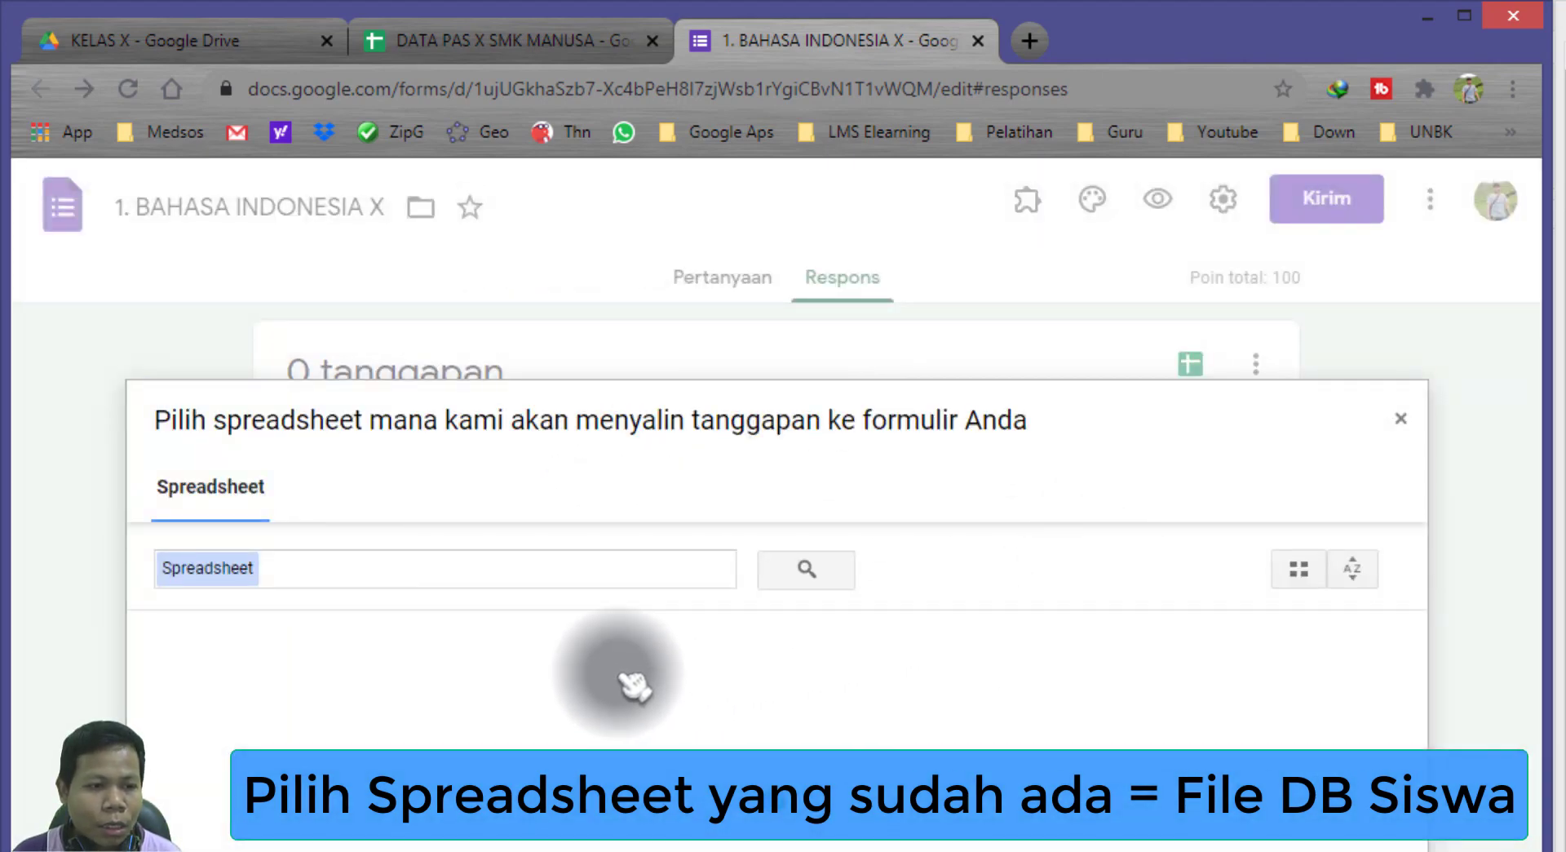
pyautogui.click(464, 39)
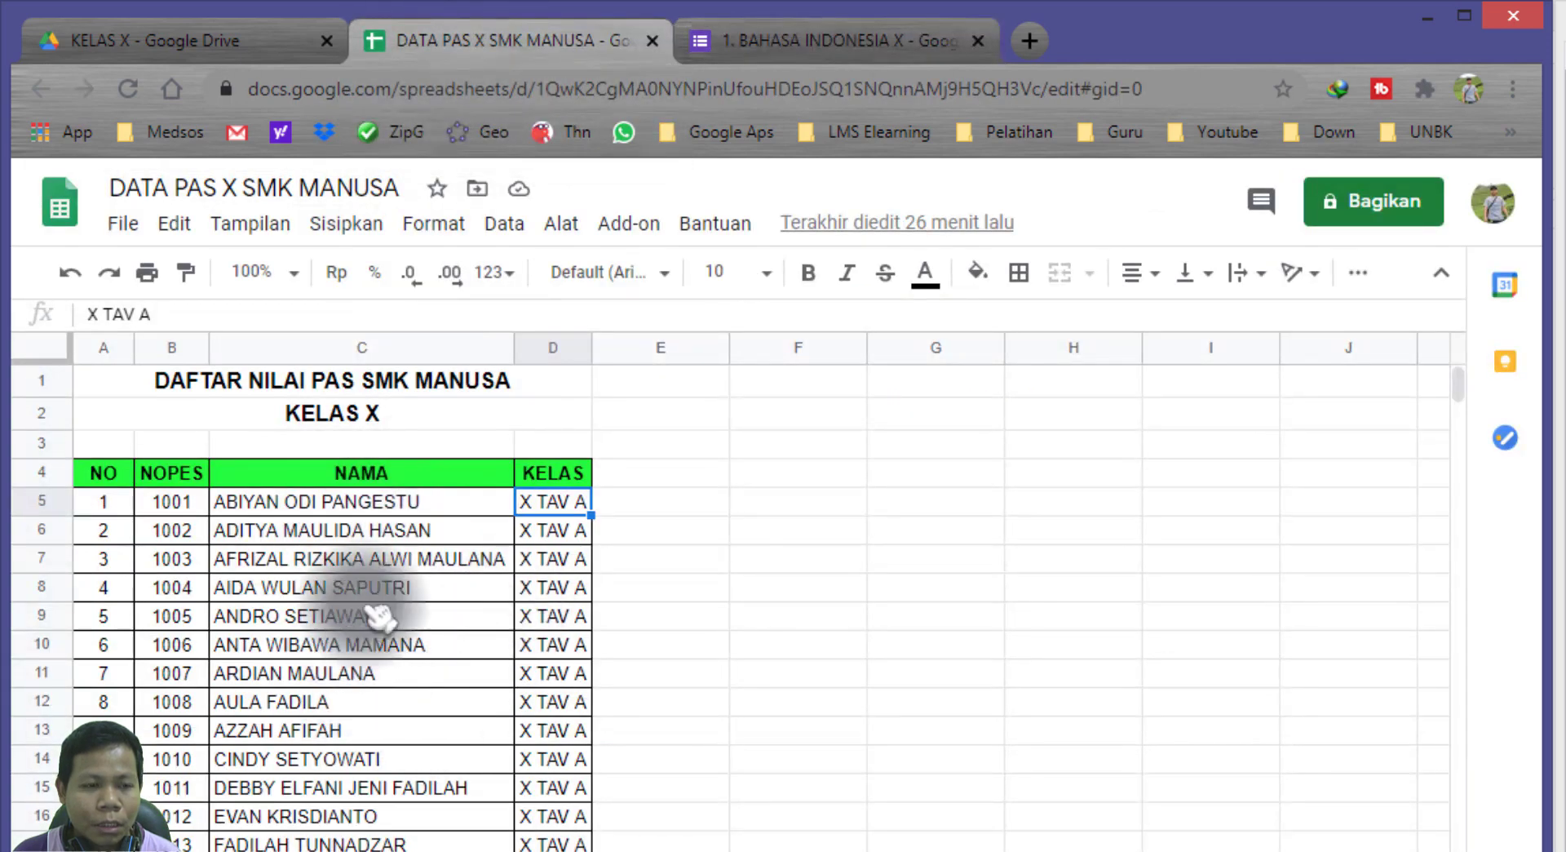
pyautogui.scroll(-3, 379, 616)
pyautogui.scroll(3, 489, 647)
pyautogui.scroll(-4, 552, 710)
pyautogui.scroll(4, 500, 699)
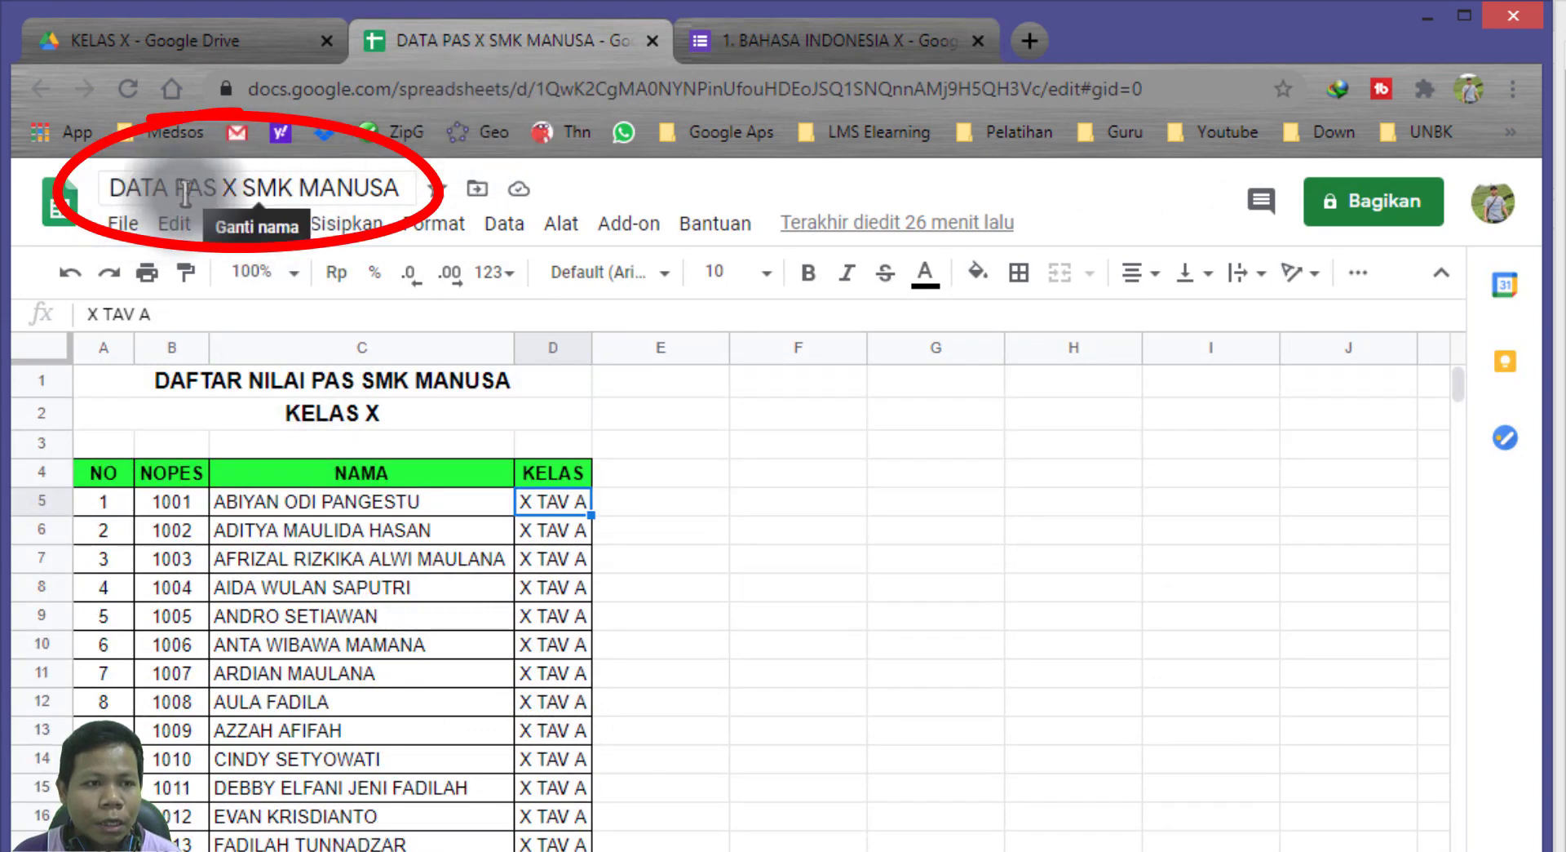
# Search 'DATA PAS' in the picker and select DATA PAS X SMK MANUSA as destination.
pyautogui.click(832, 45)
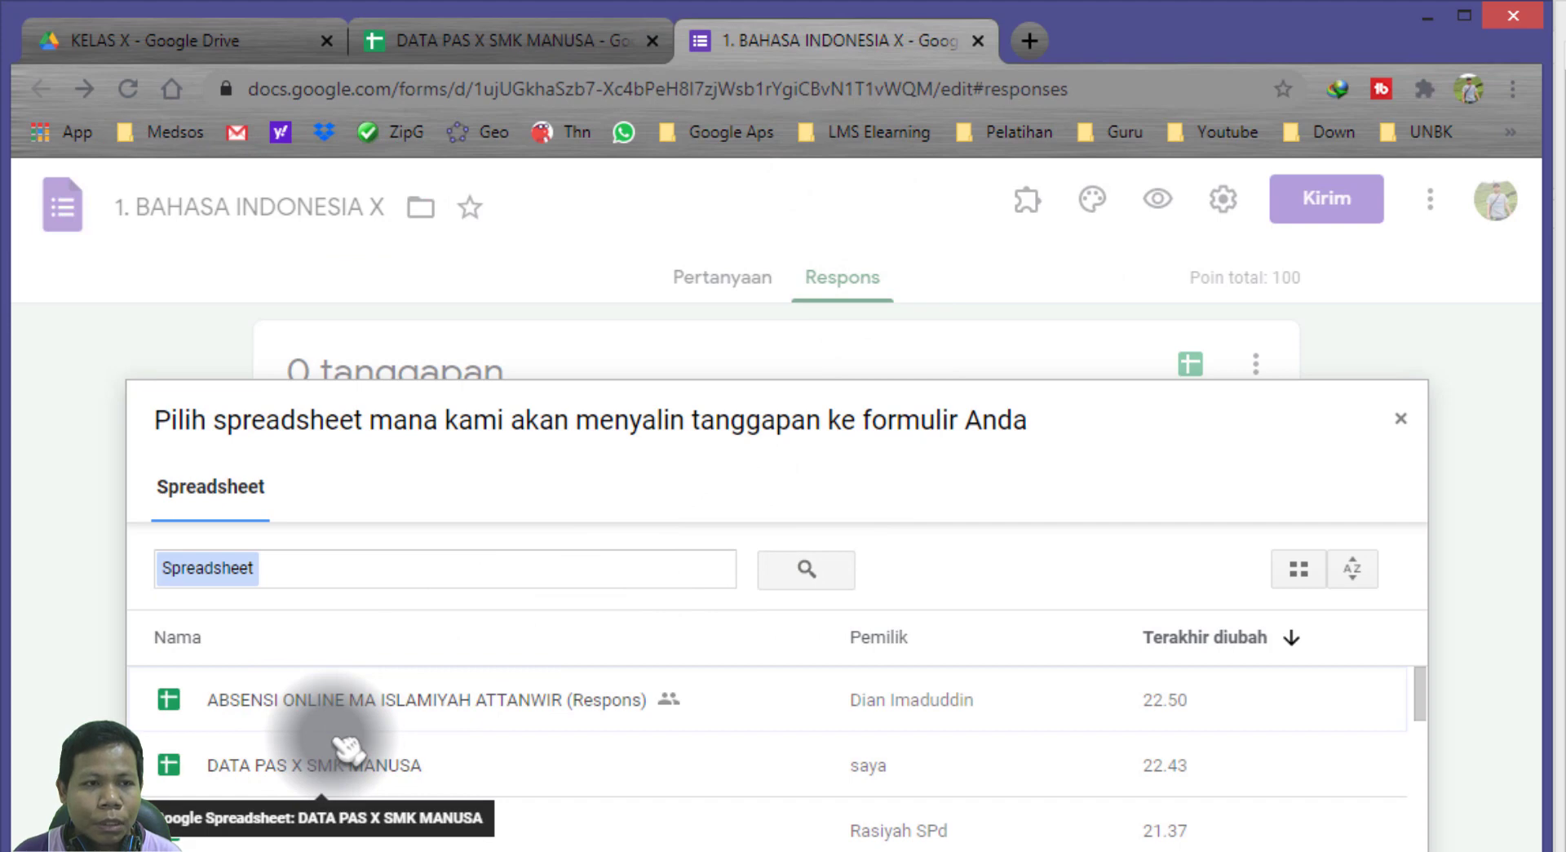
pyautogui.click(271, 765)
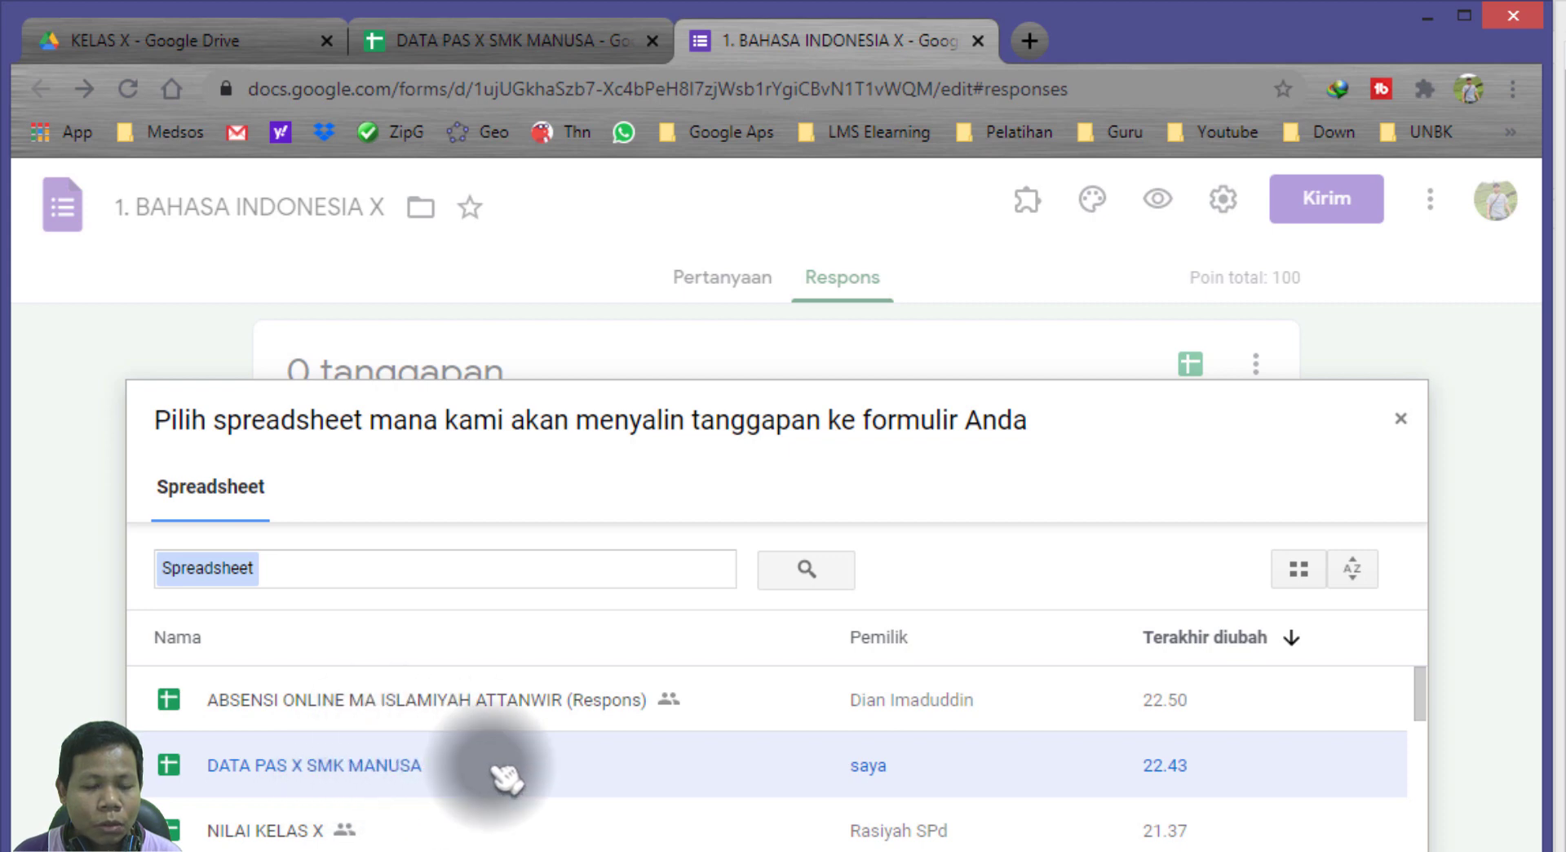
pyautogui.scroll(-5, 562, 824)
pyautogui.scroll(-3, 580, 841)
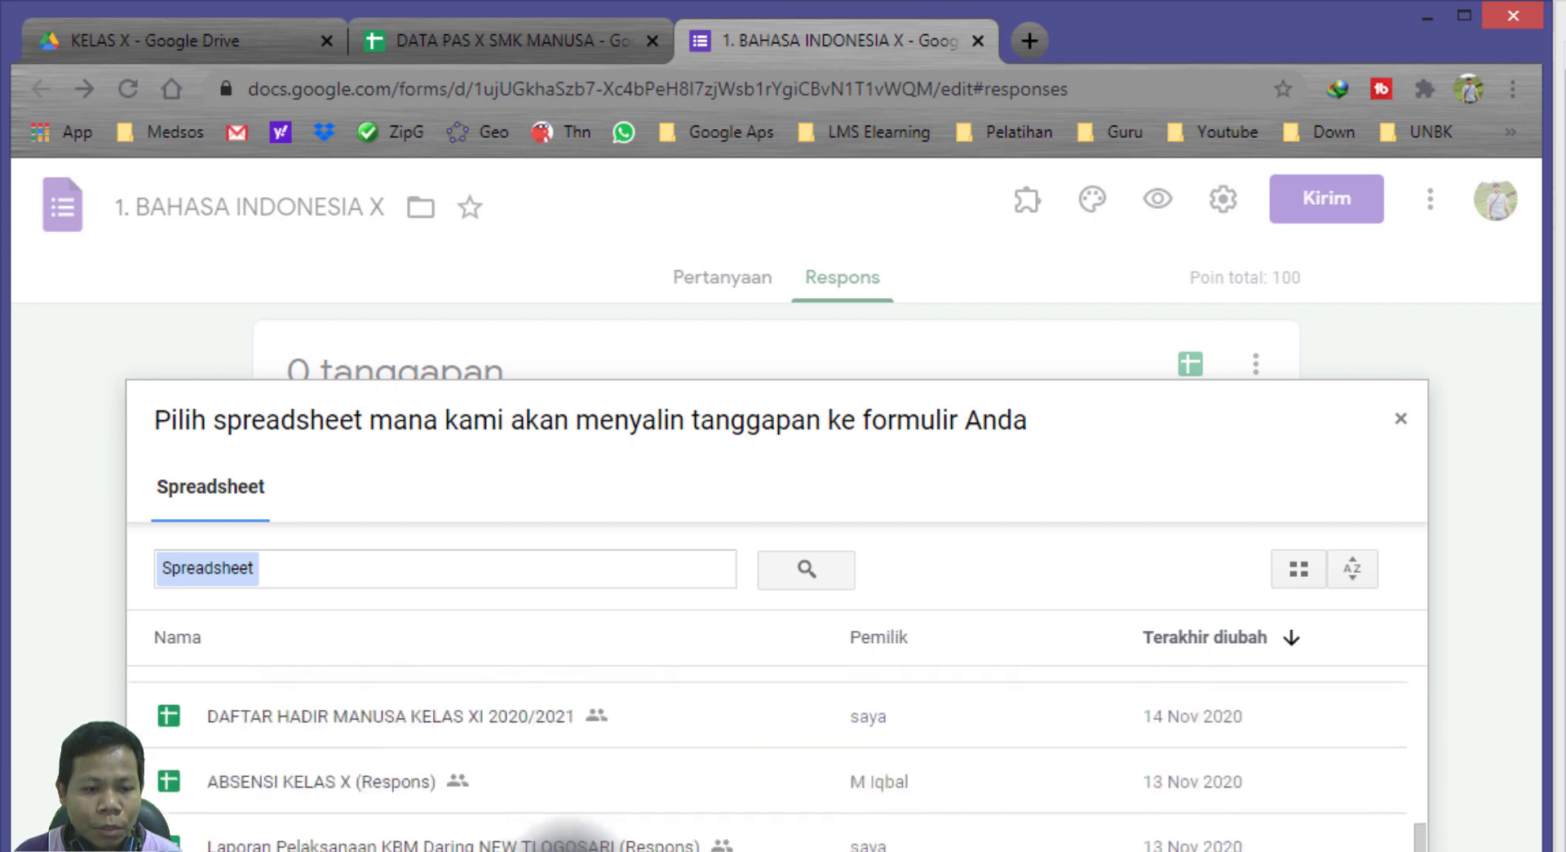
pyautogui.scroll(4, 579, 840)
pyautogui.scroll(5, 580, 840)
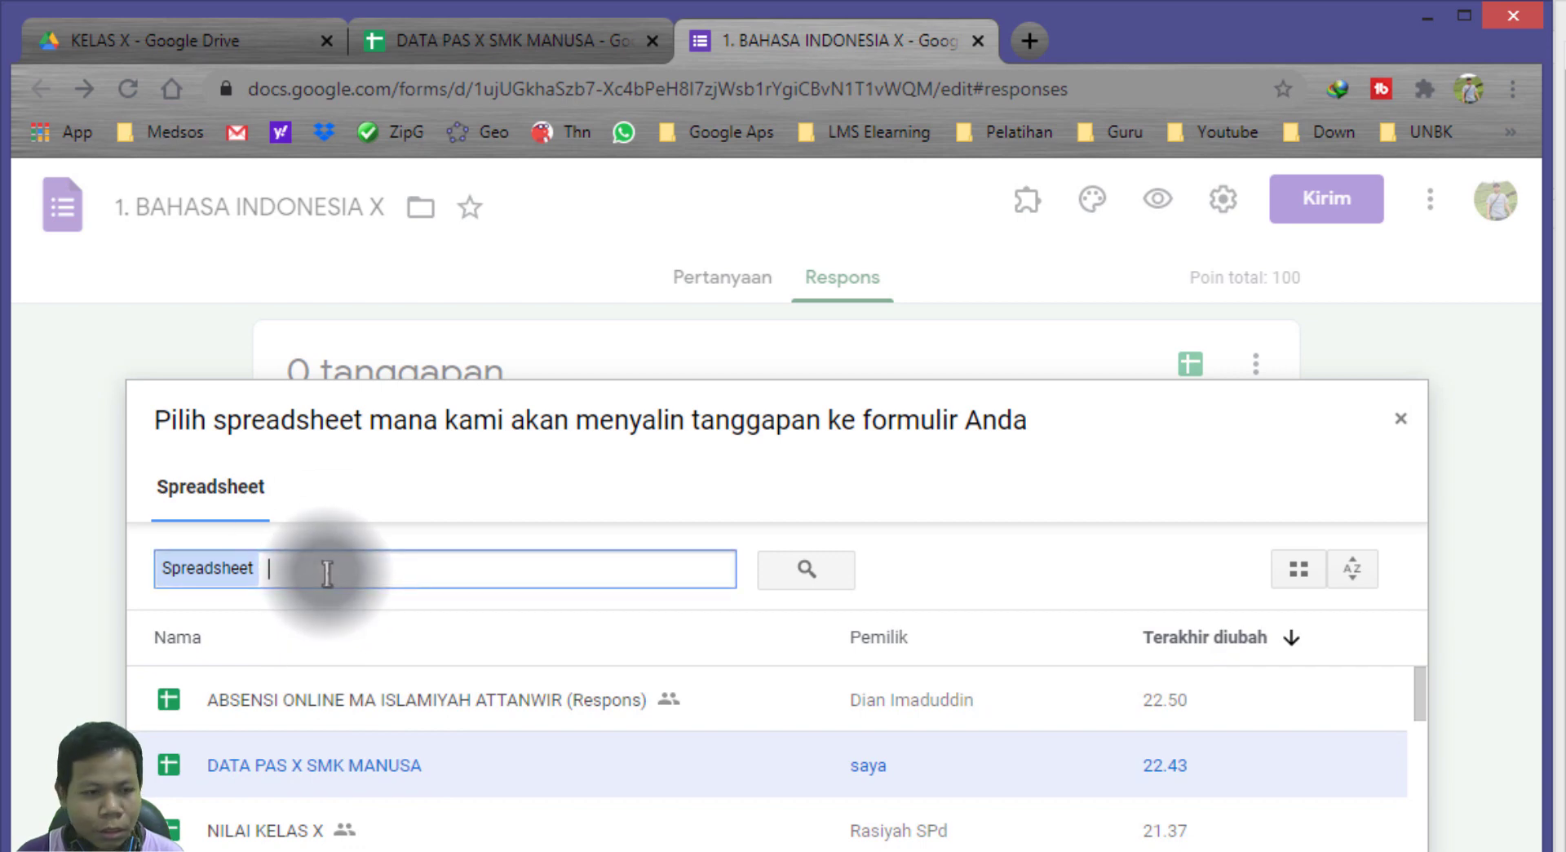
pyautogui.write('DATA ')
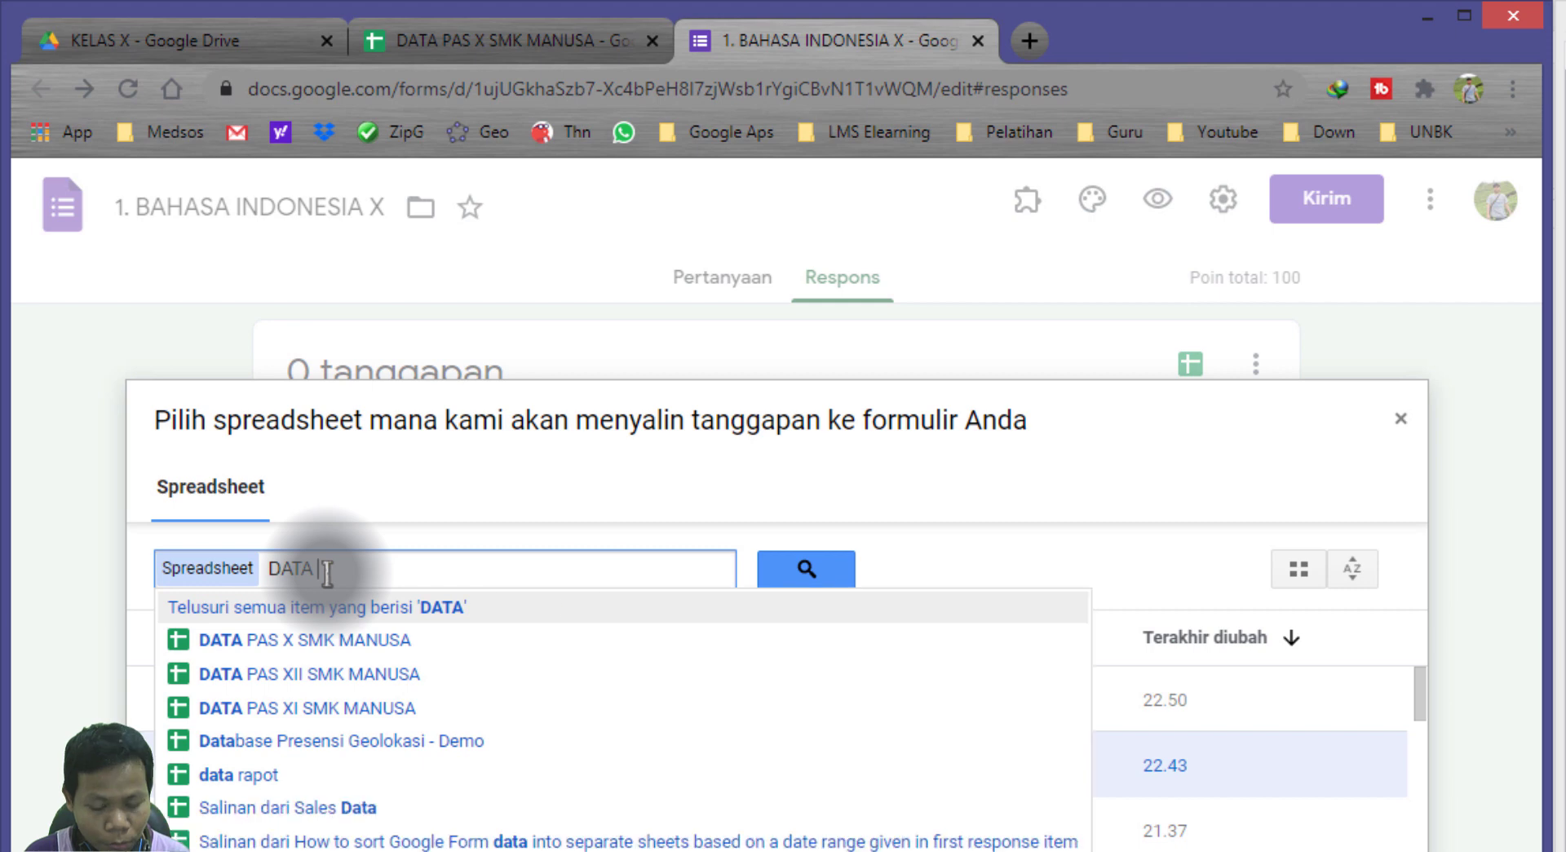
pyautogui.write('PAS X')
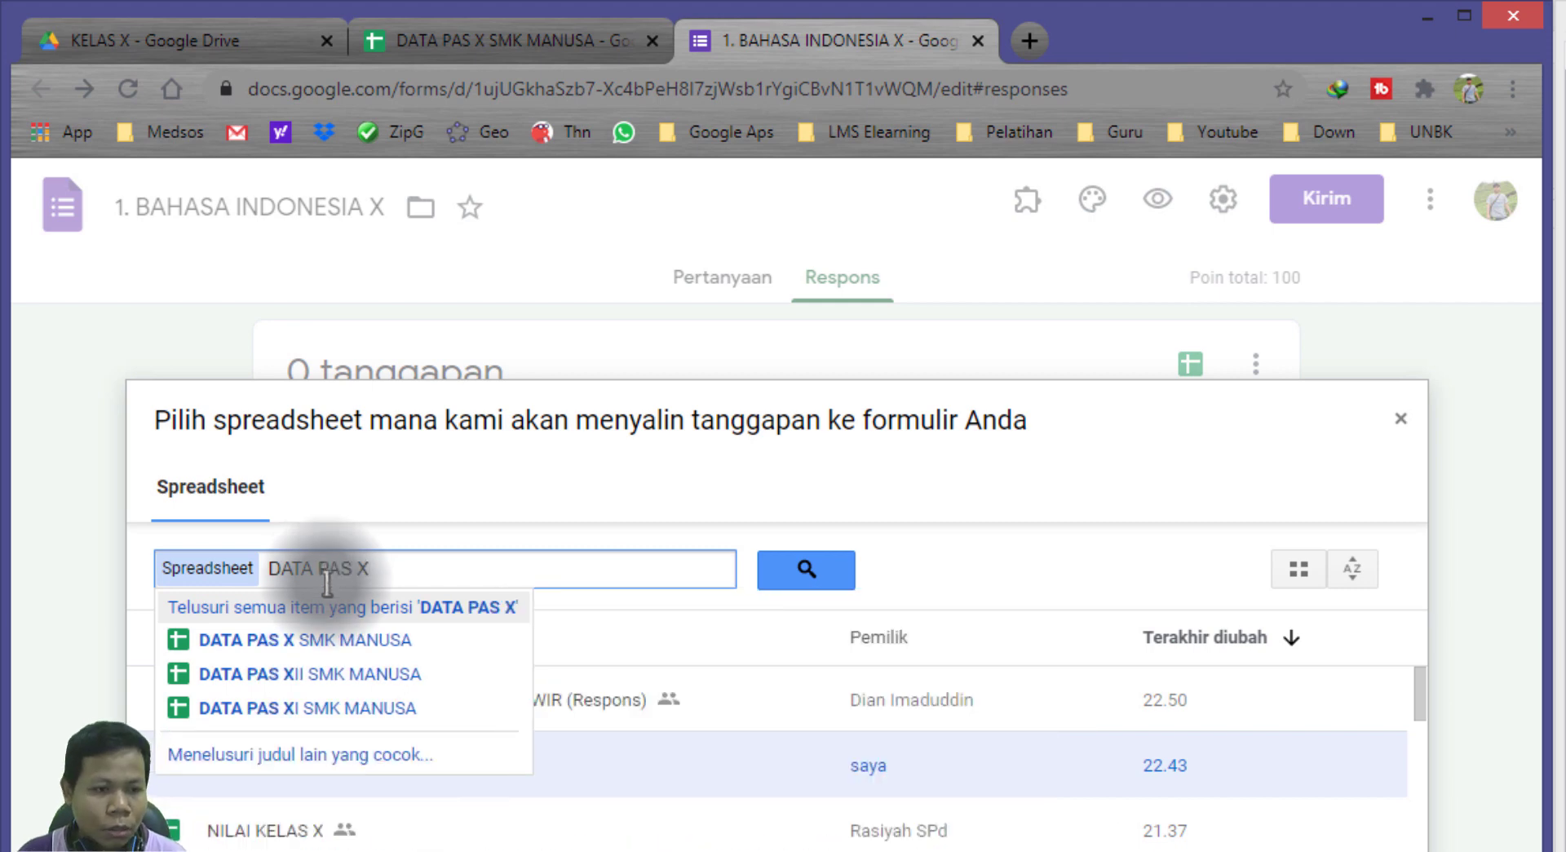
pyautogui.click(228, 642)
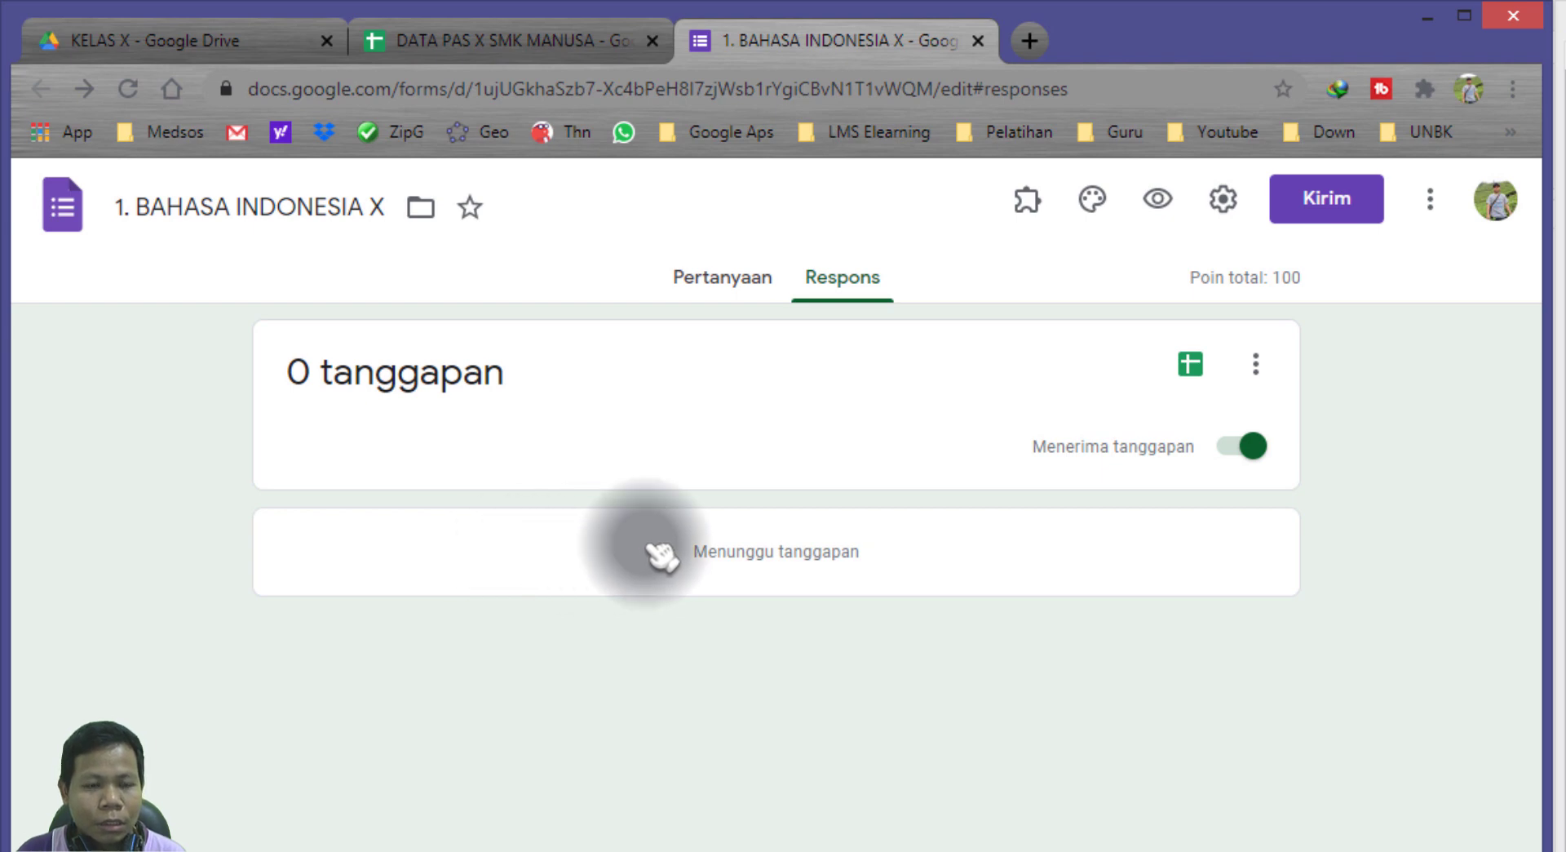
# Open the new Form Responses 3 sheet in DATA PAS X SMK MANUSA.
pyautogui.click(529, 59)
pyautogui.scroll(-3, 508, 656)
pyautogui.scroll(3, 507, 657)
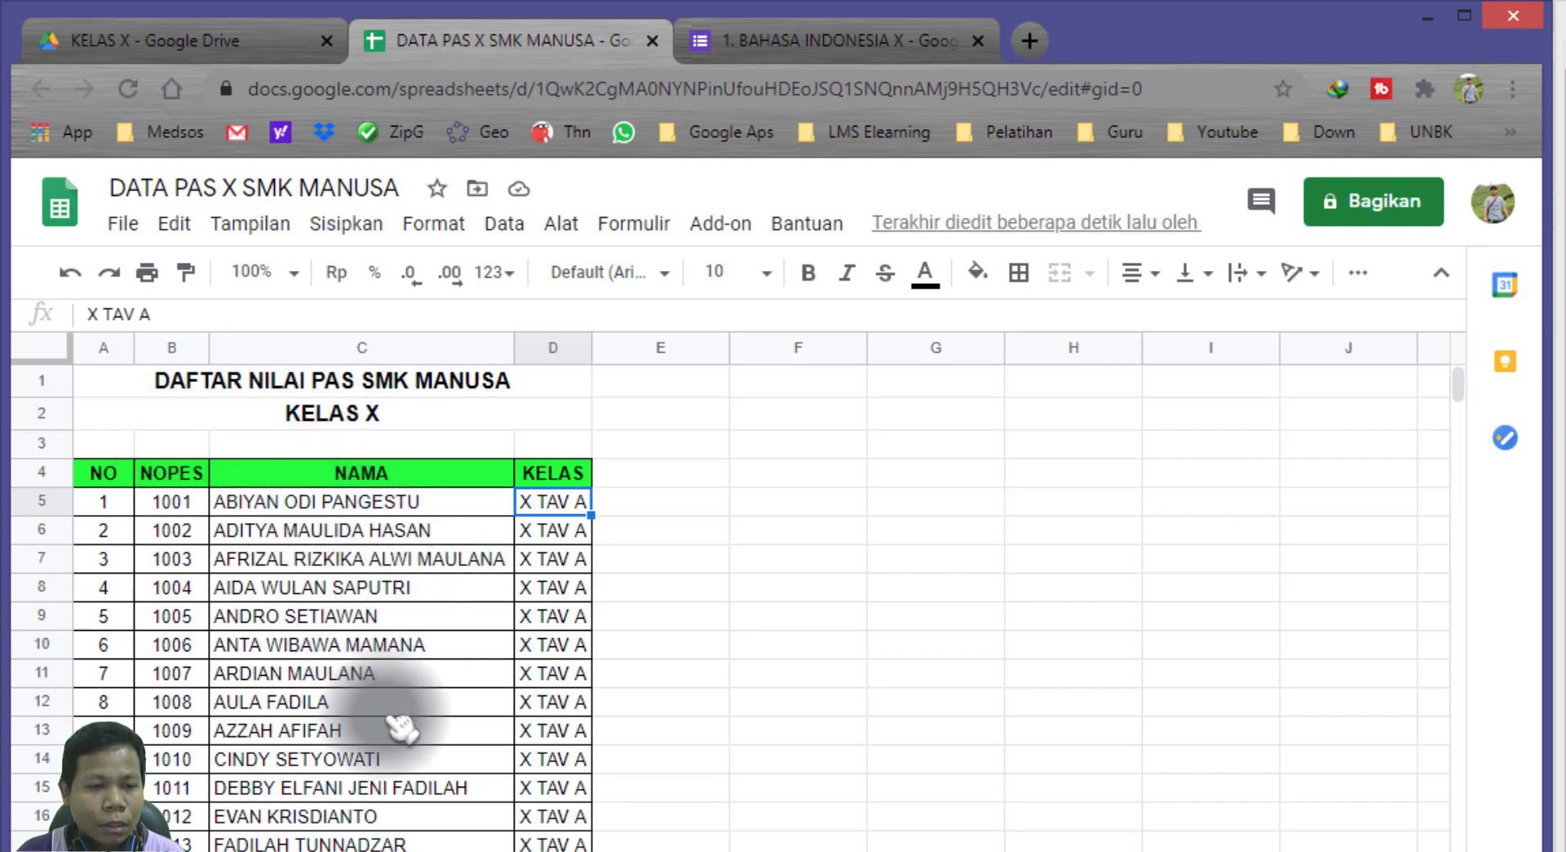
pyautogui.scroll(-3, 419, 639)
pyautogui.scroll(3, 419, 638)
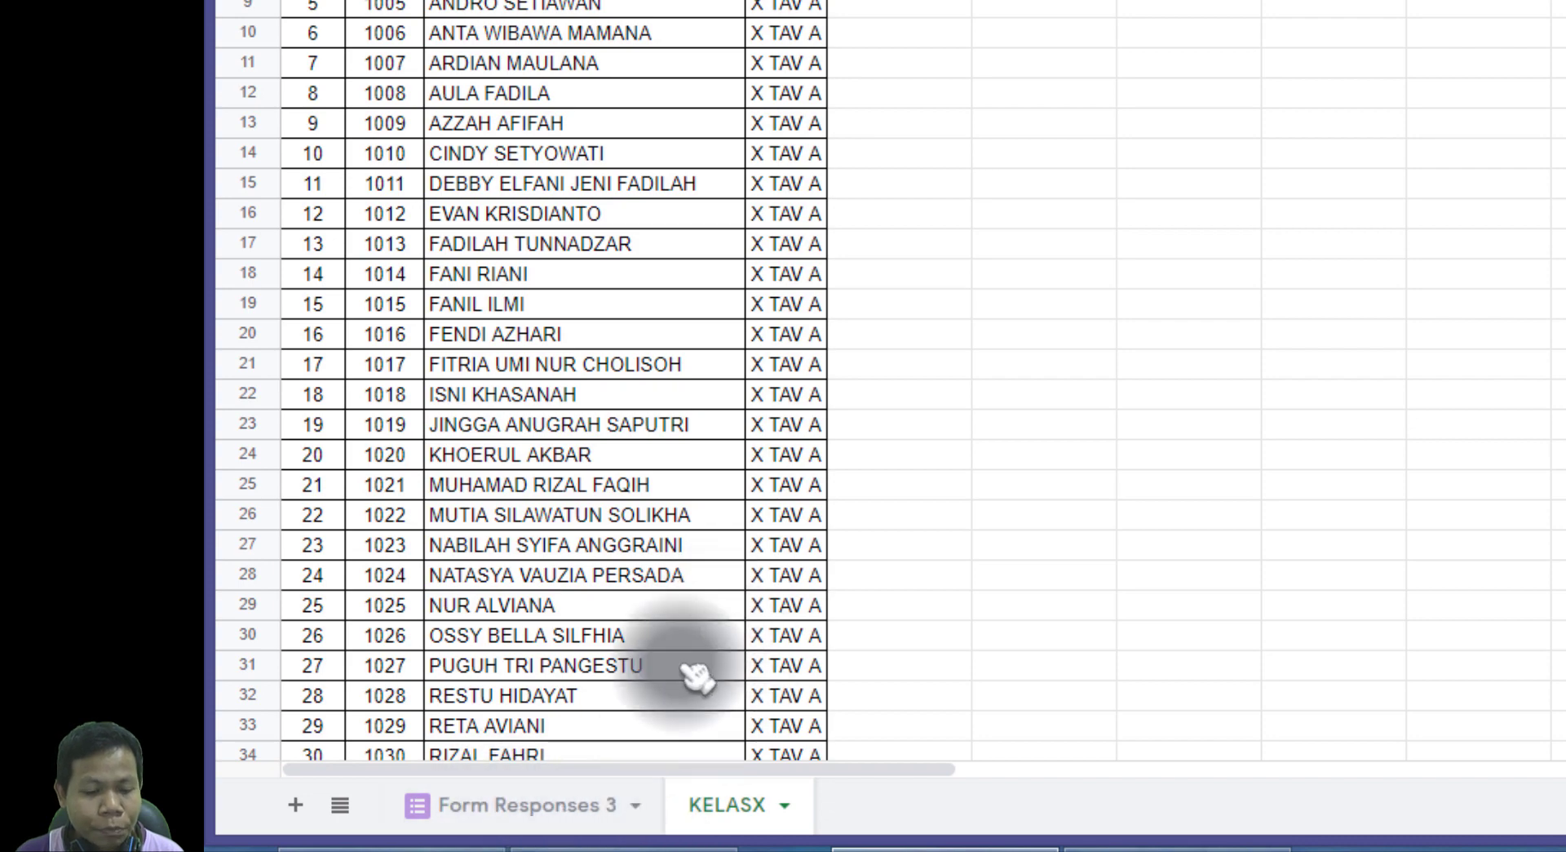
pyautogui.click(535, 808)
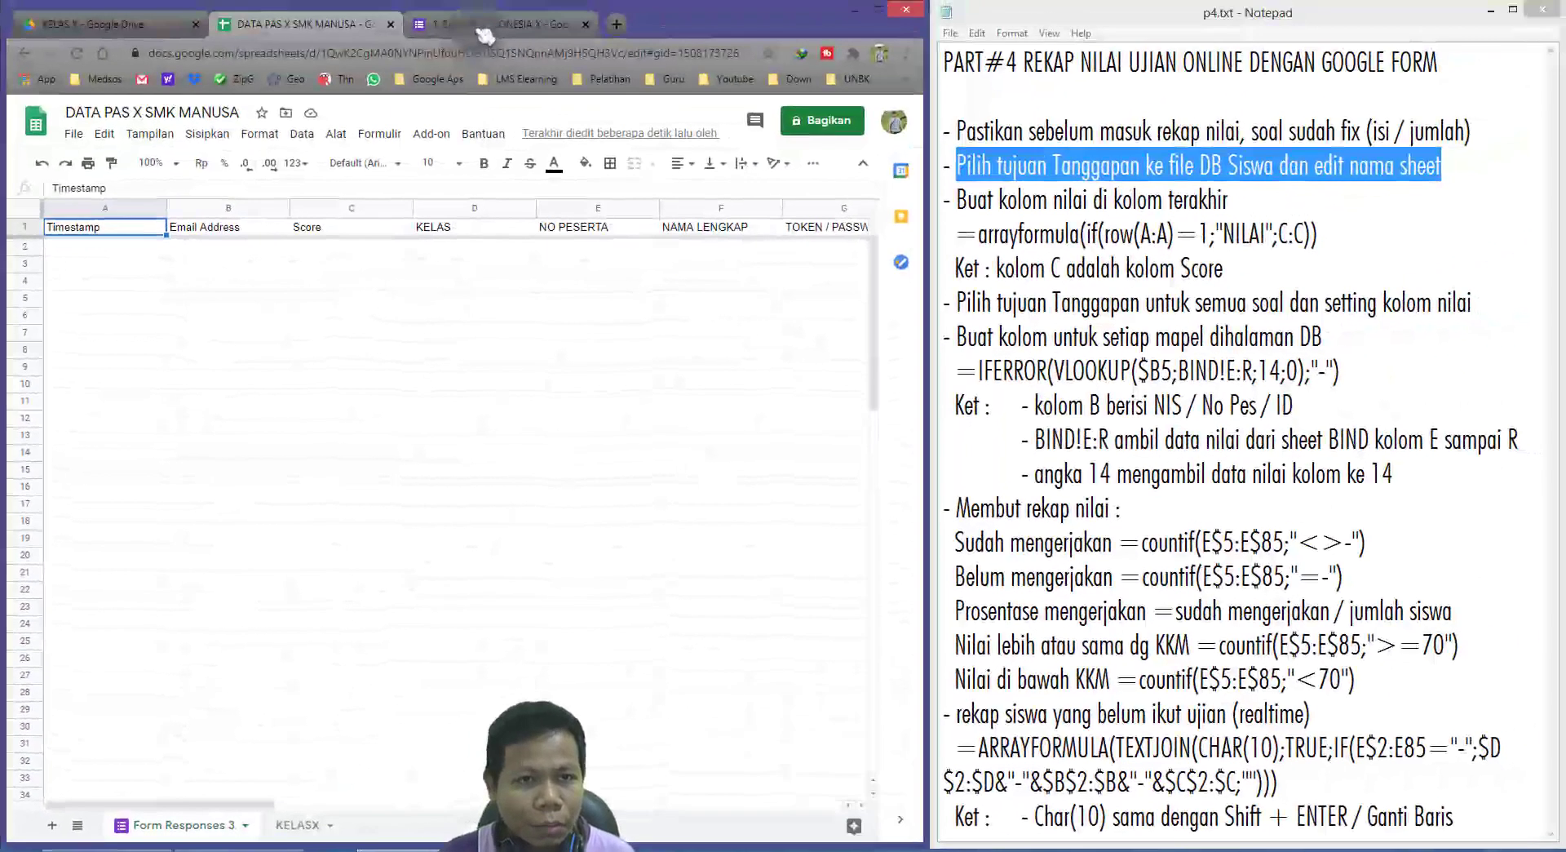
pyautogui.click(502, 23)
pyautogui.click(628, 196)
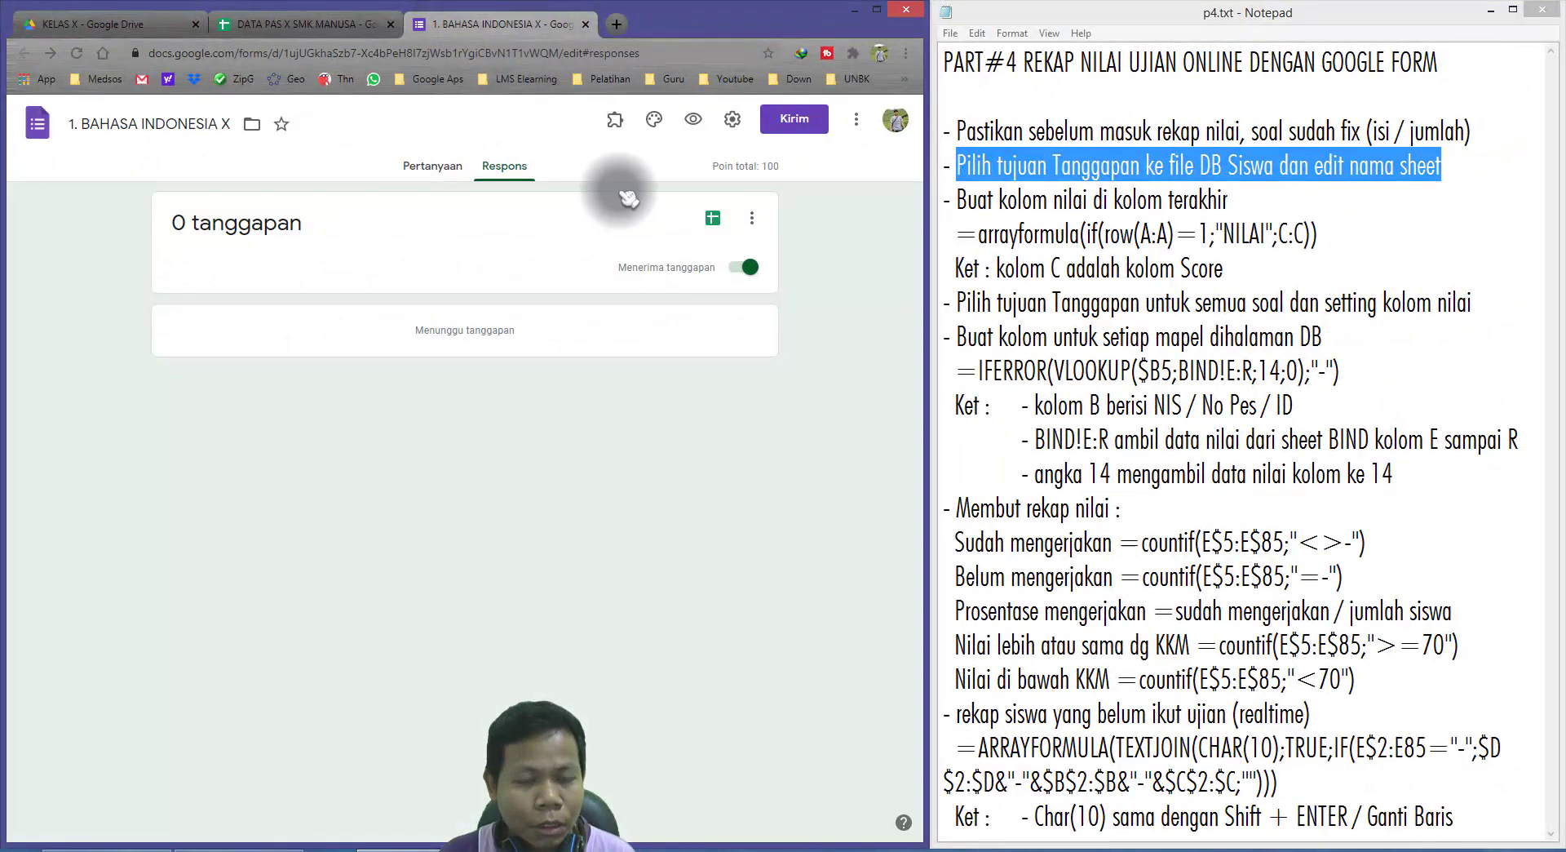
pyautogui.click(311, 32)
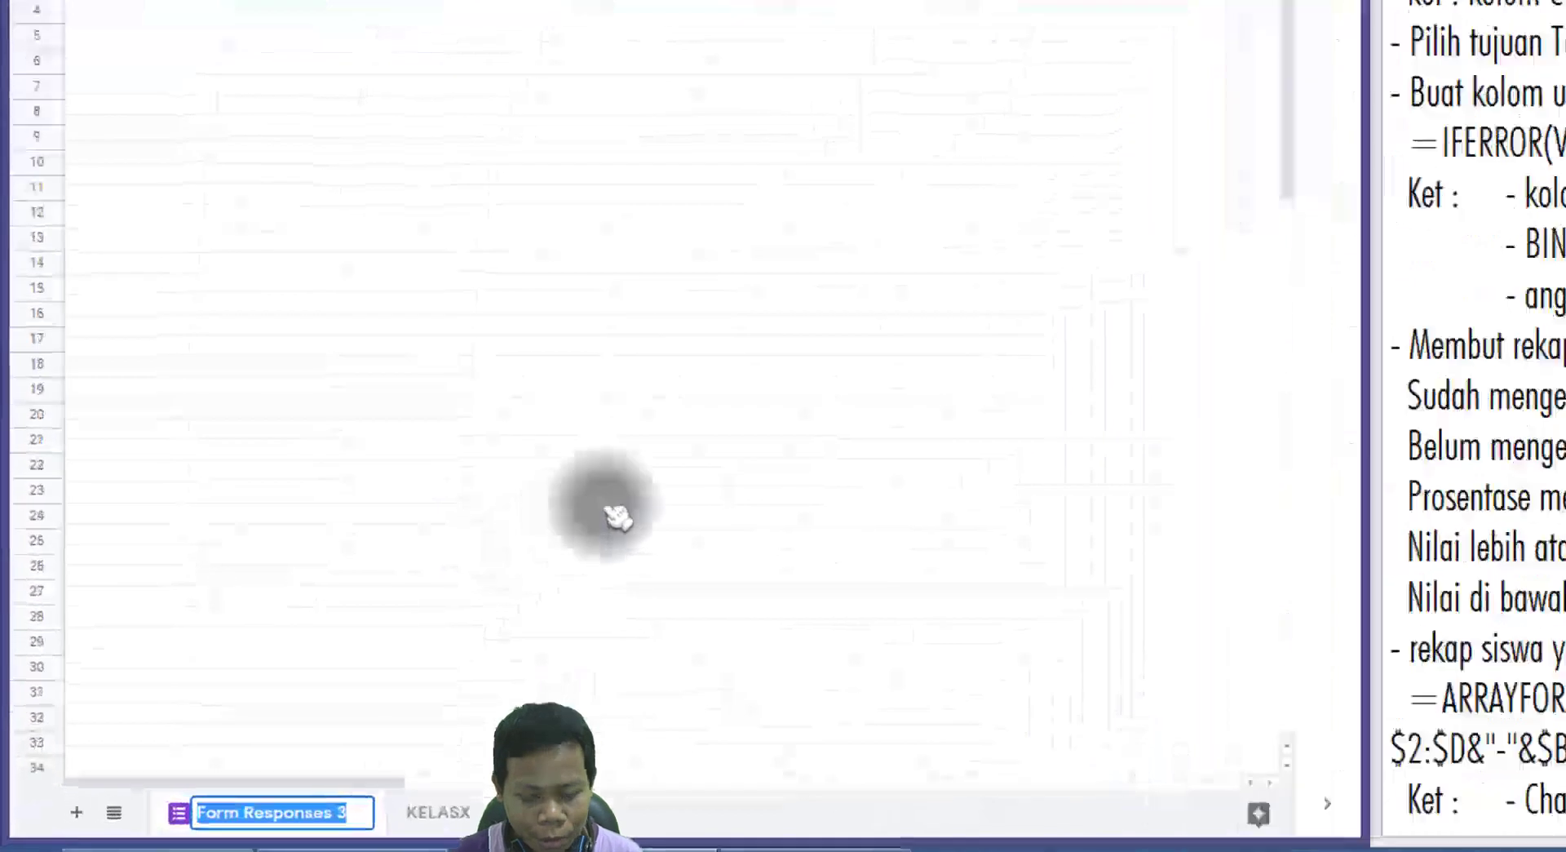
# Rename the Form Responses 3 sheet tab to BIND.
pyautogui.write('BIND')
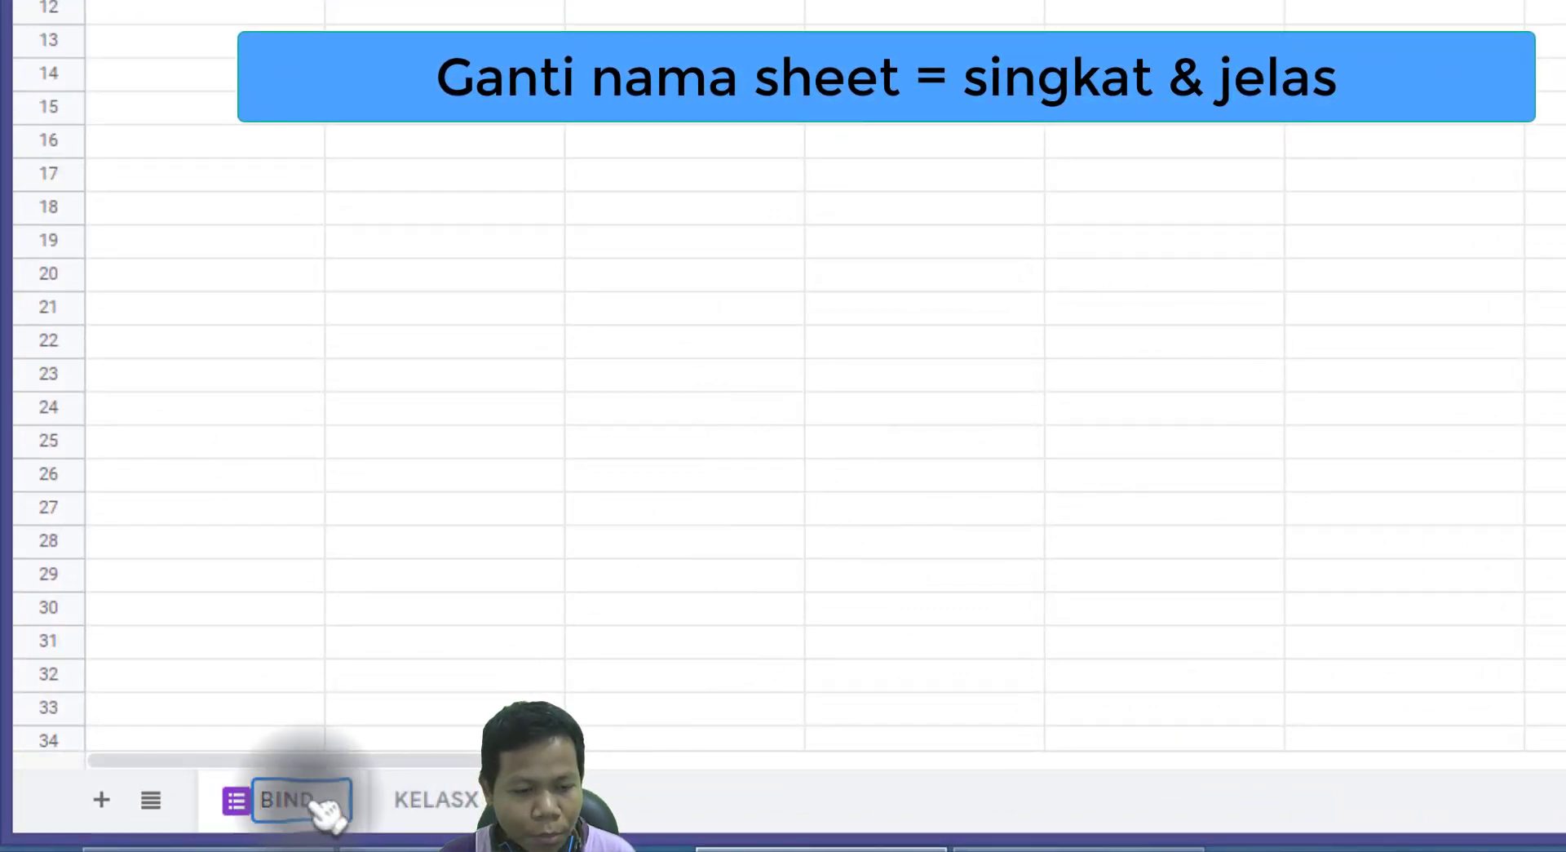
pyautogui.moveTo(317, 801); pyautogui.dragTo(262, 801)
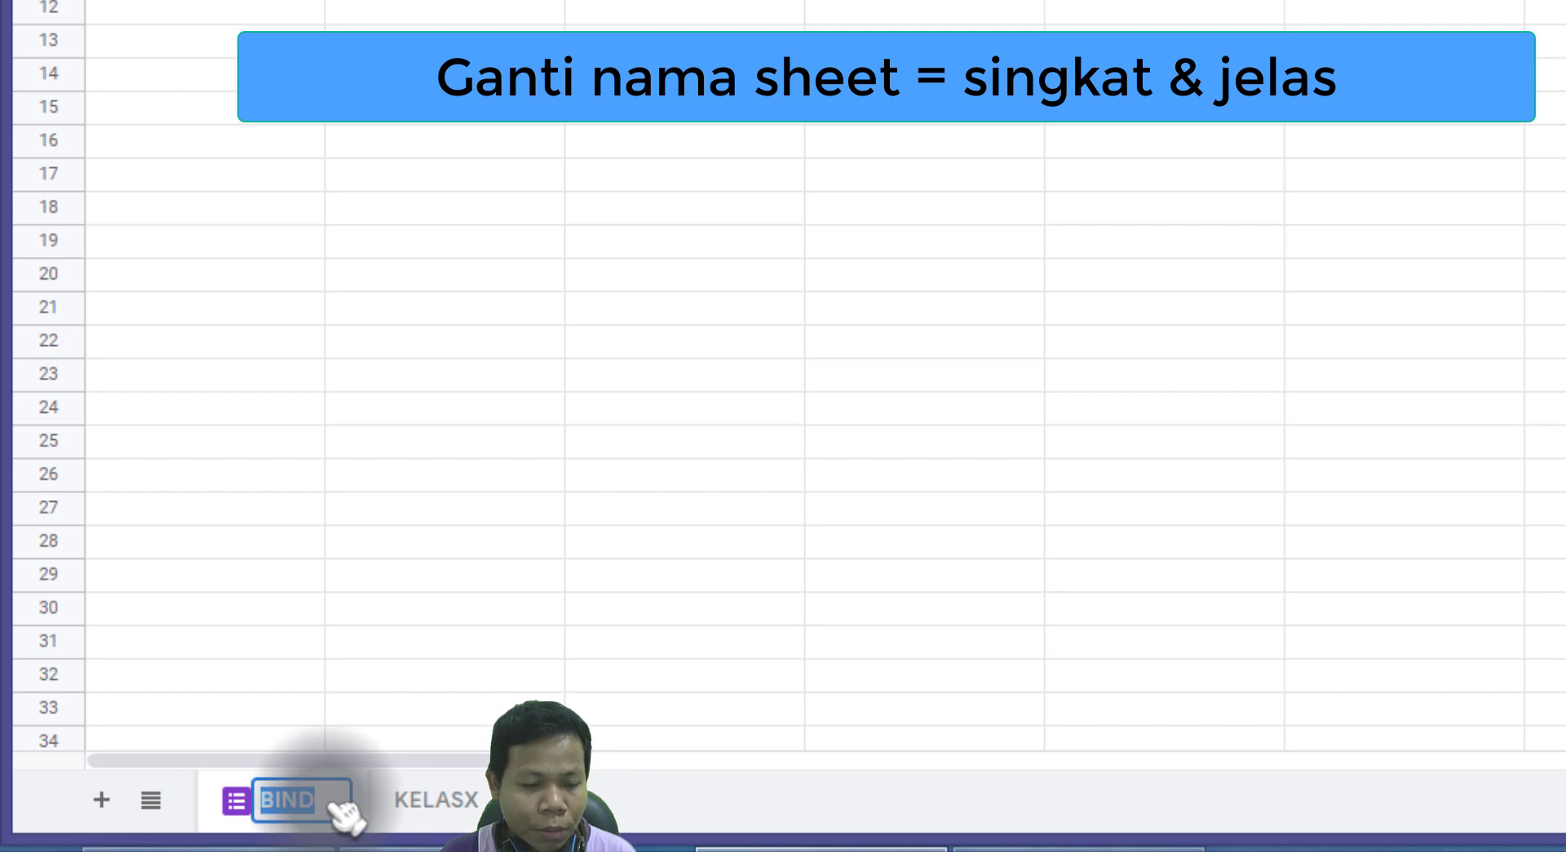
pyautogui.write('BIND')
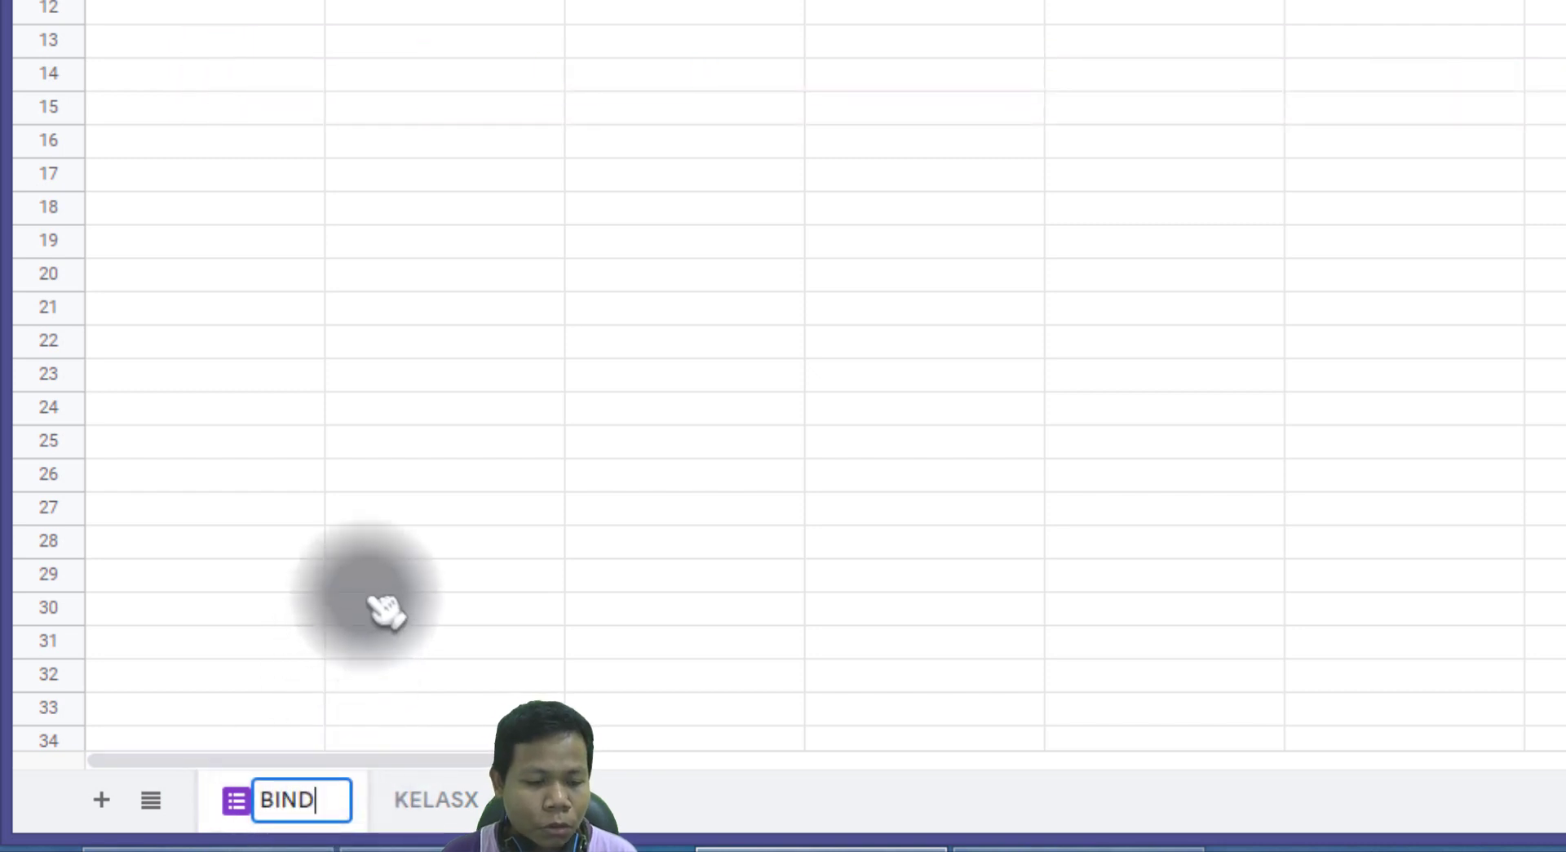
pyautogui.click(284, 803)
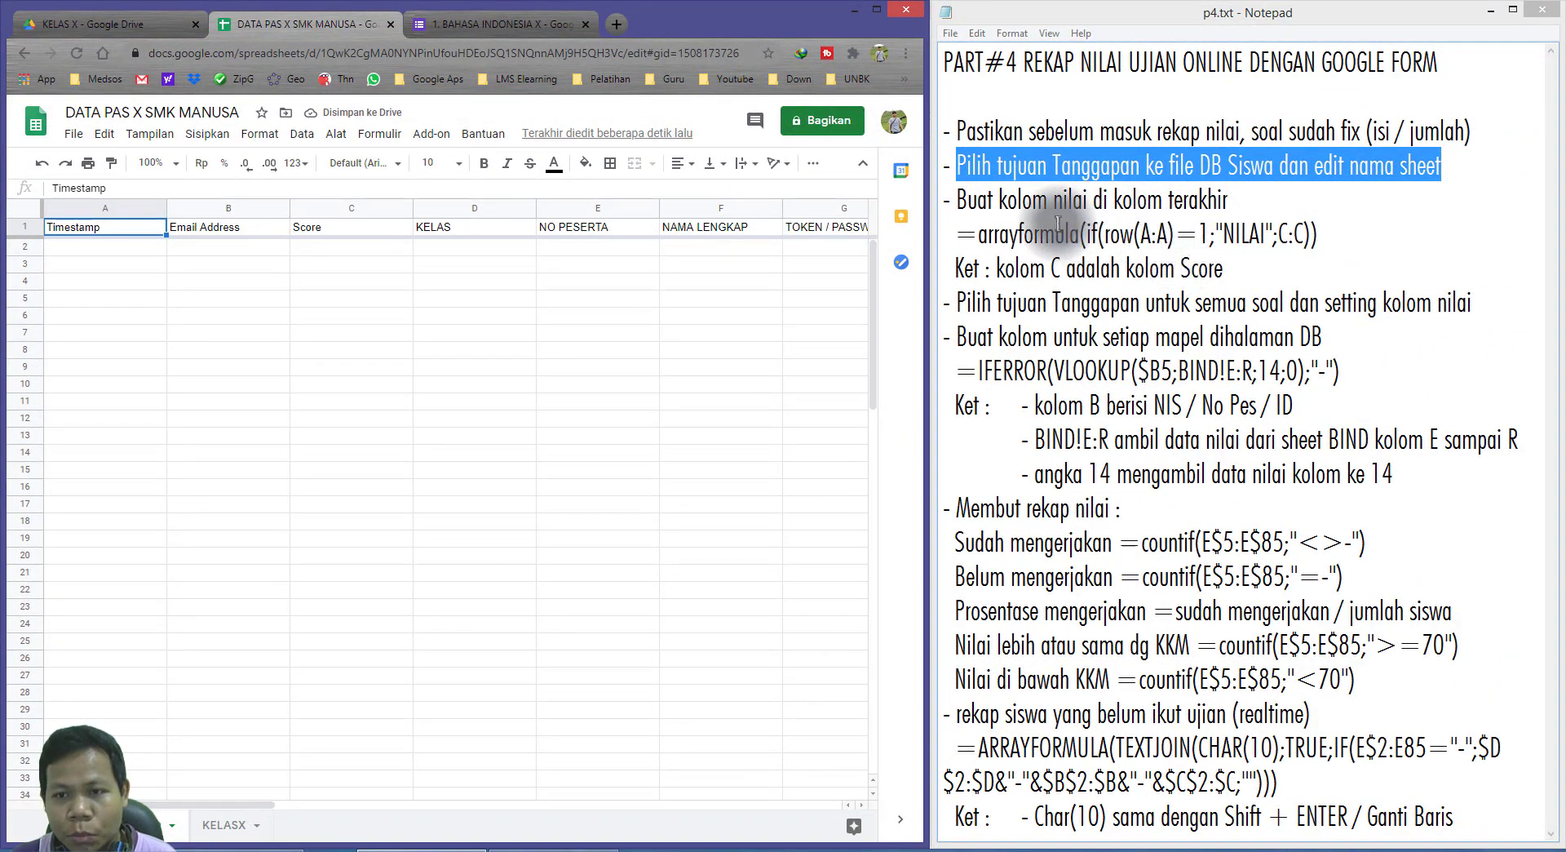
# Locate empty cell R1 just after the soal 10 header on the BIND sheet.
pyautogui.moveTo(957, 199); pyautogui.dragTo(1243, 201)
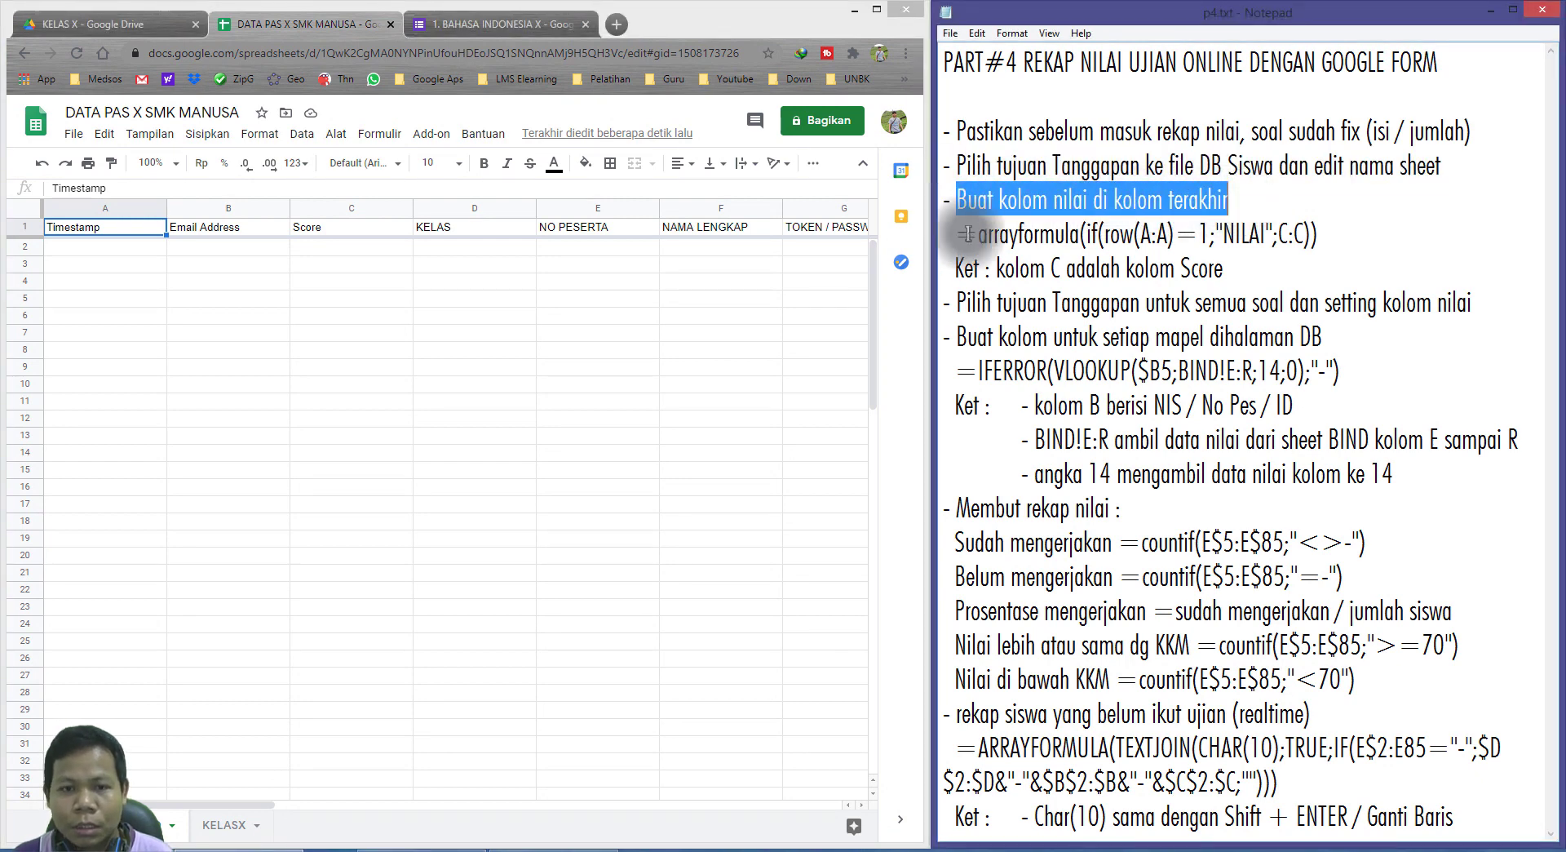
pyautogui.click(357, 263)
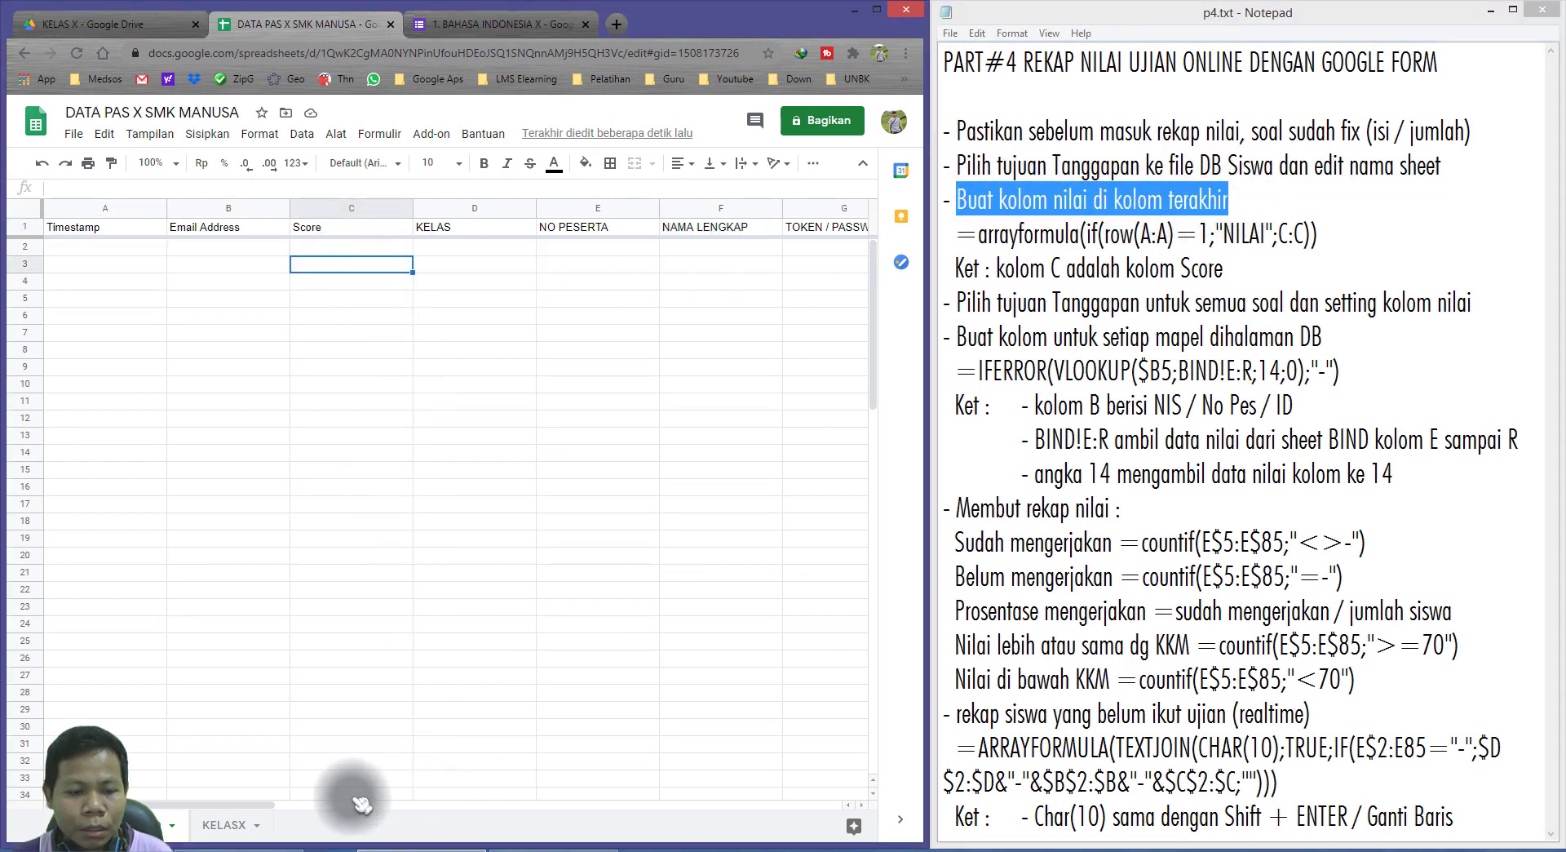
pyautogui.moveTo(261, 804); pyautogui.dragTo(586, 823)
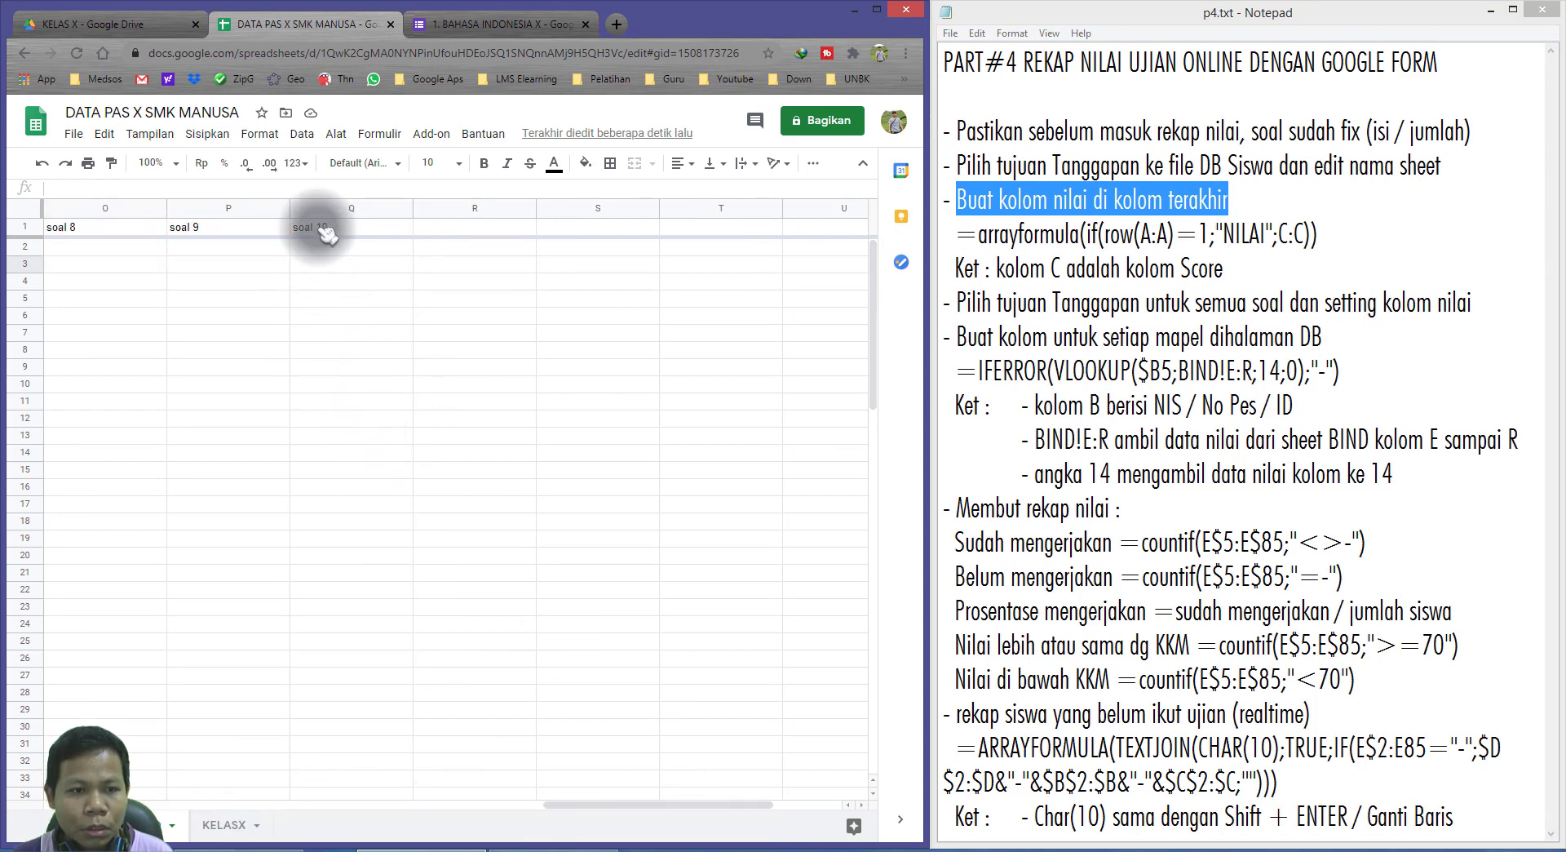
pyautogui.click(327, 233)
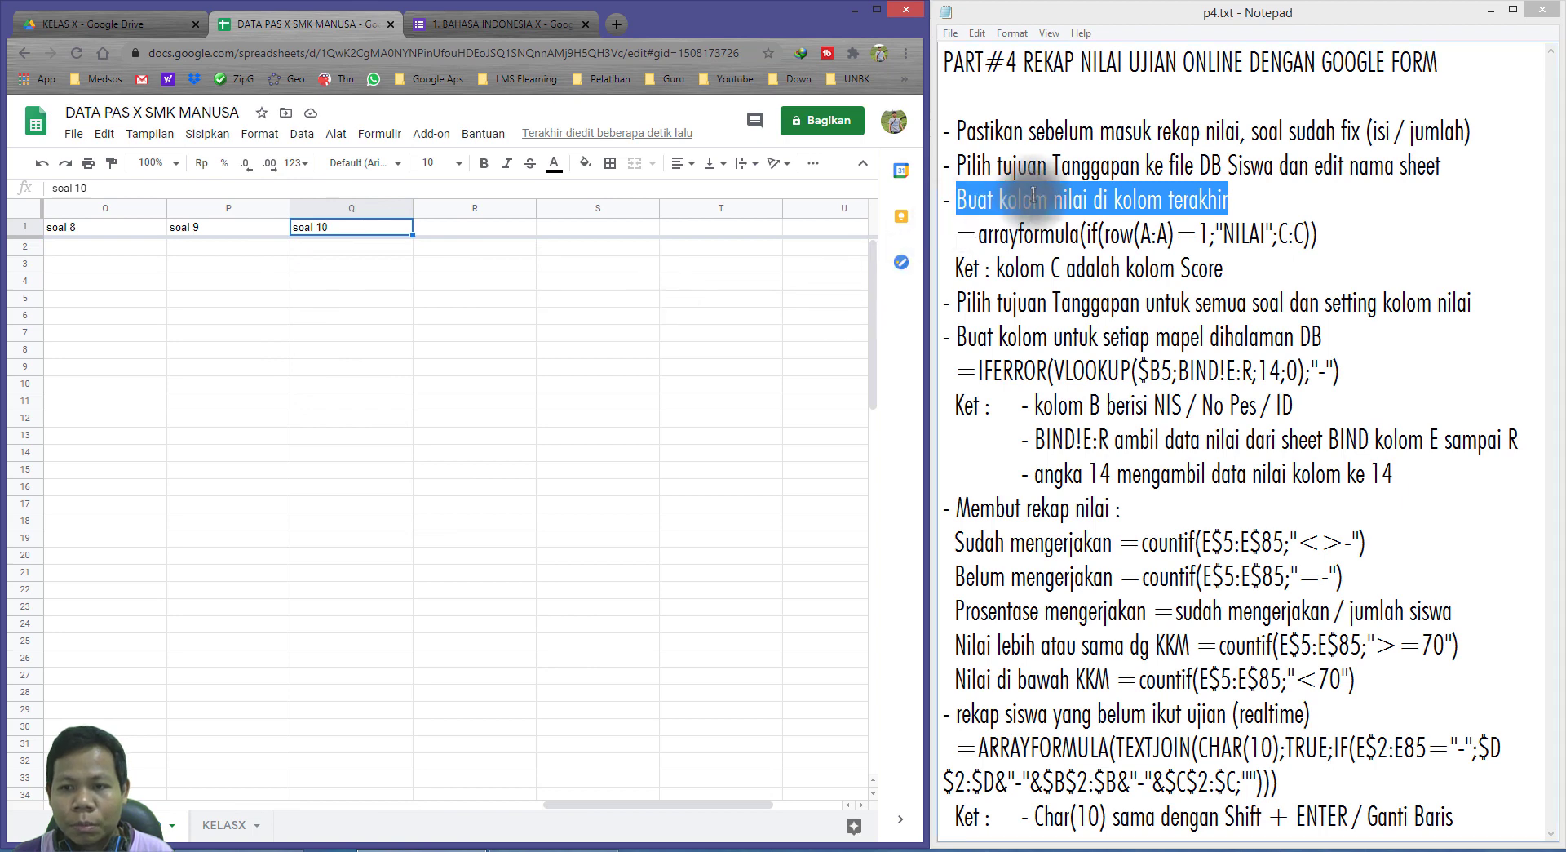
pyautogui.hotkey('alt', 'Tab')
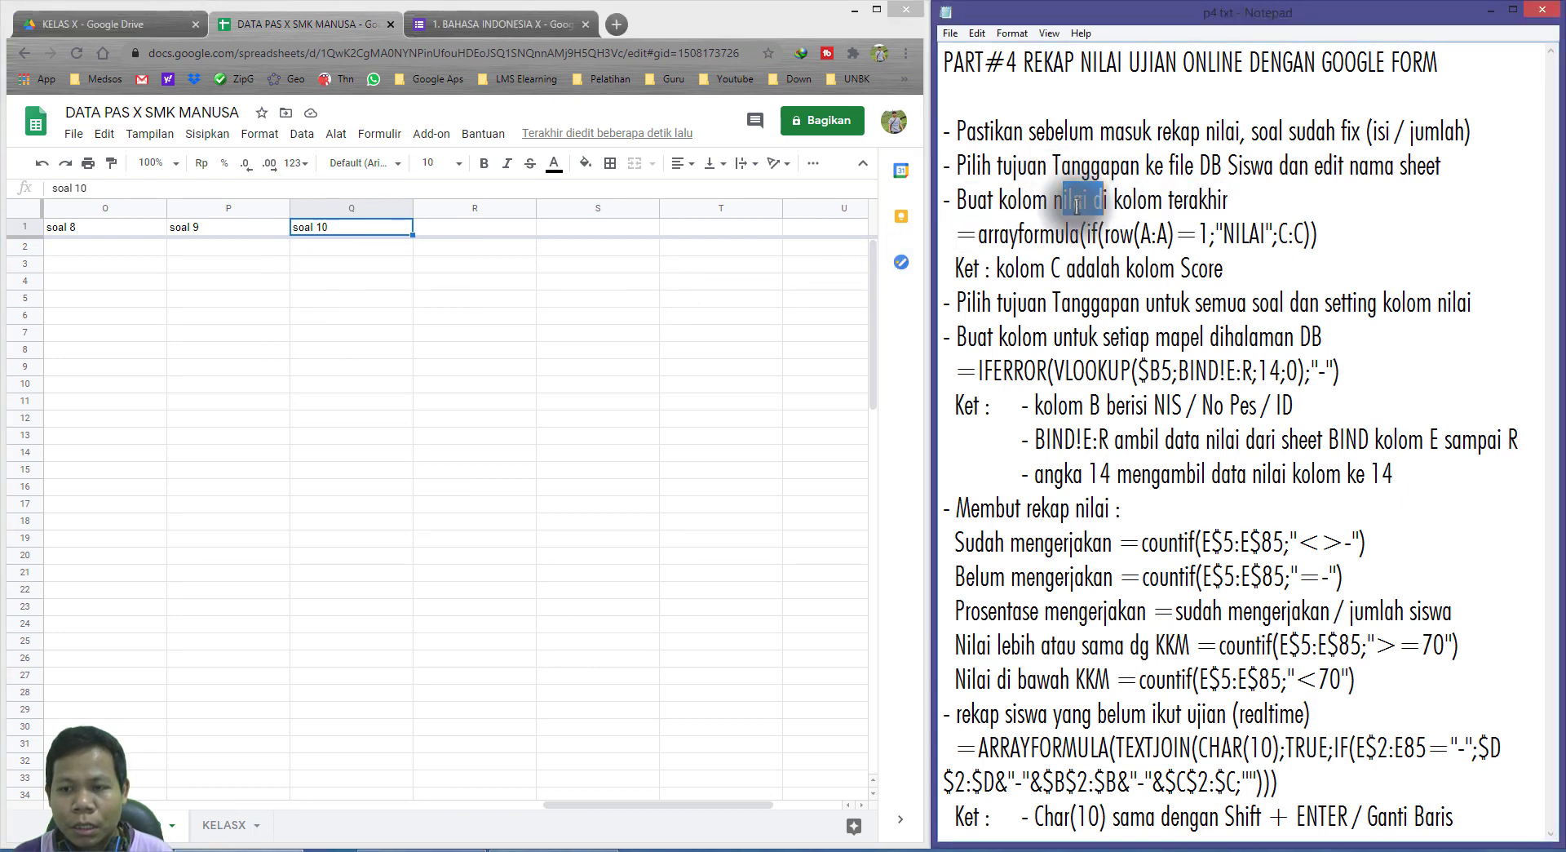
pyautogui.click(457, 232)
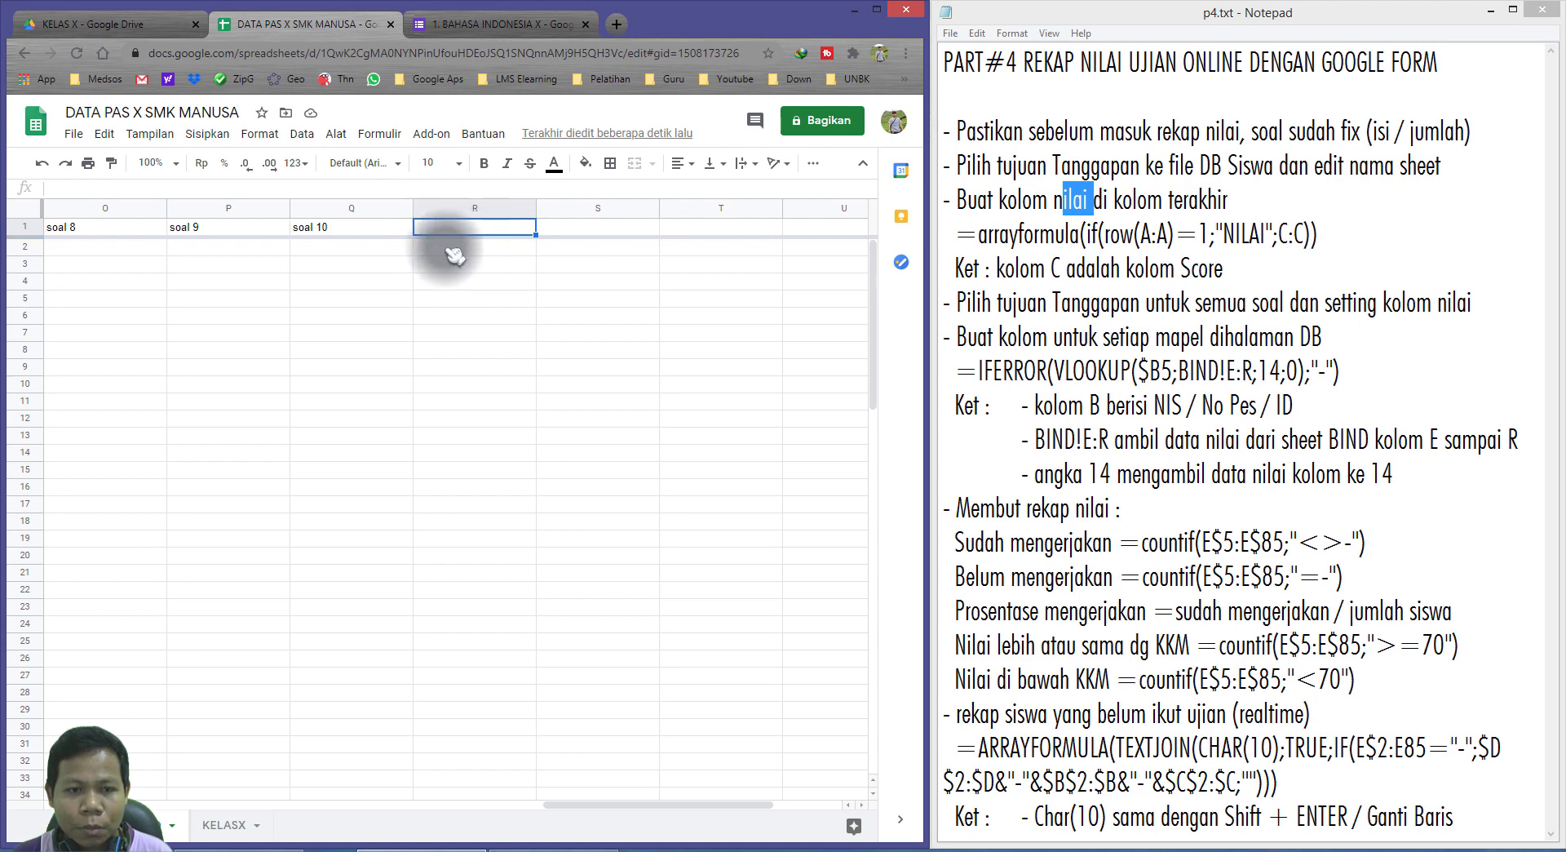
pyautogui.click(469, 209)
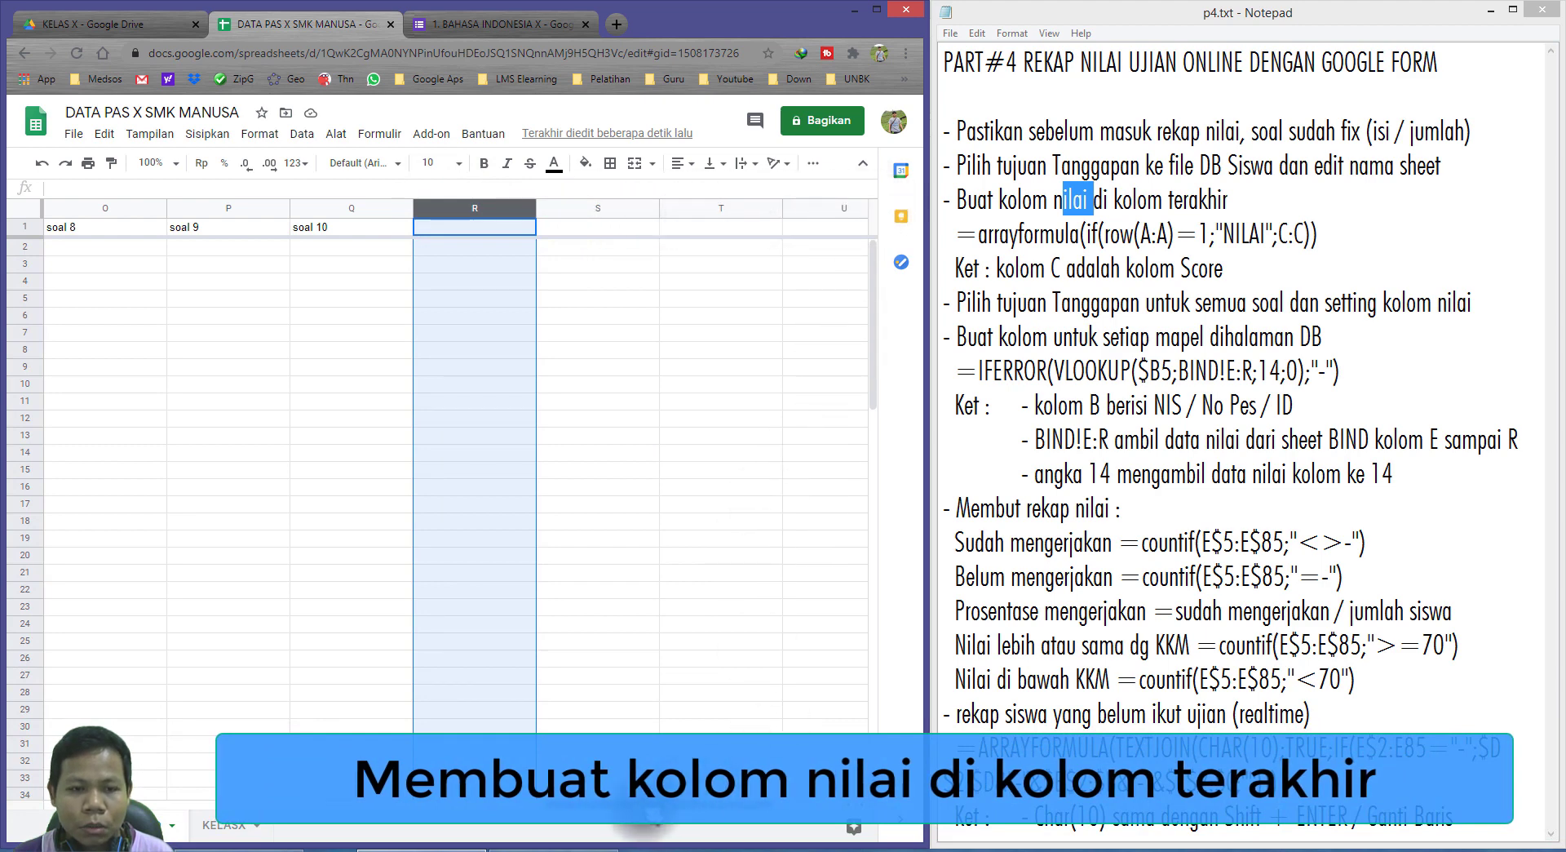
pyautogui.moveTo(641, 818); pyautogui.dragTo(620, 819)
pyautogui.click(561, 228)
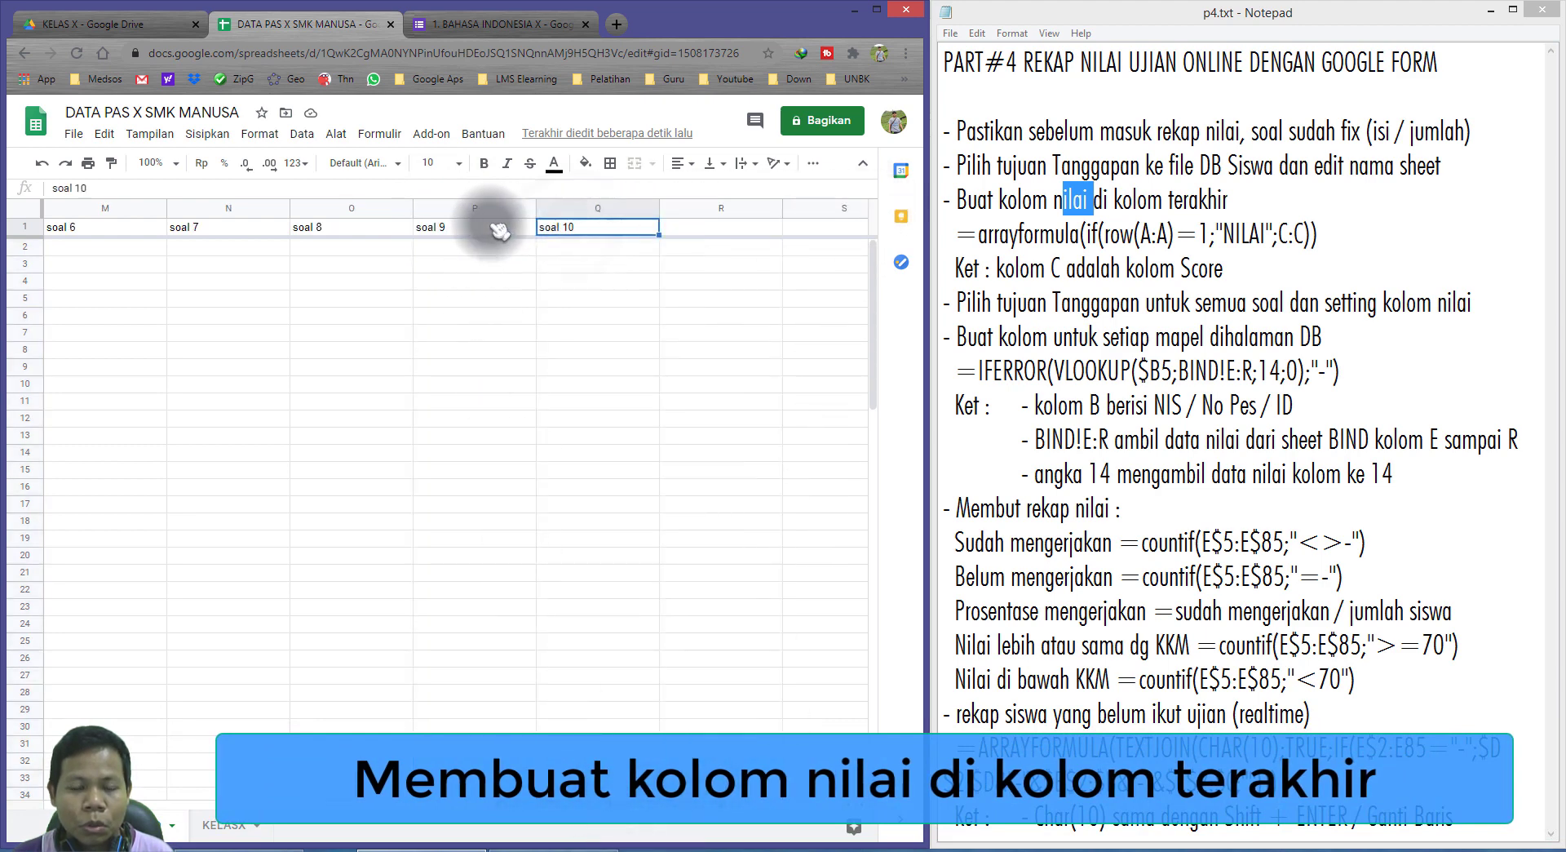
pyautogui.click(499, 231)
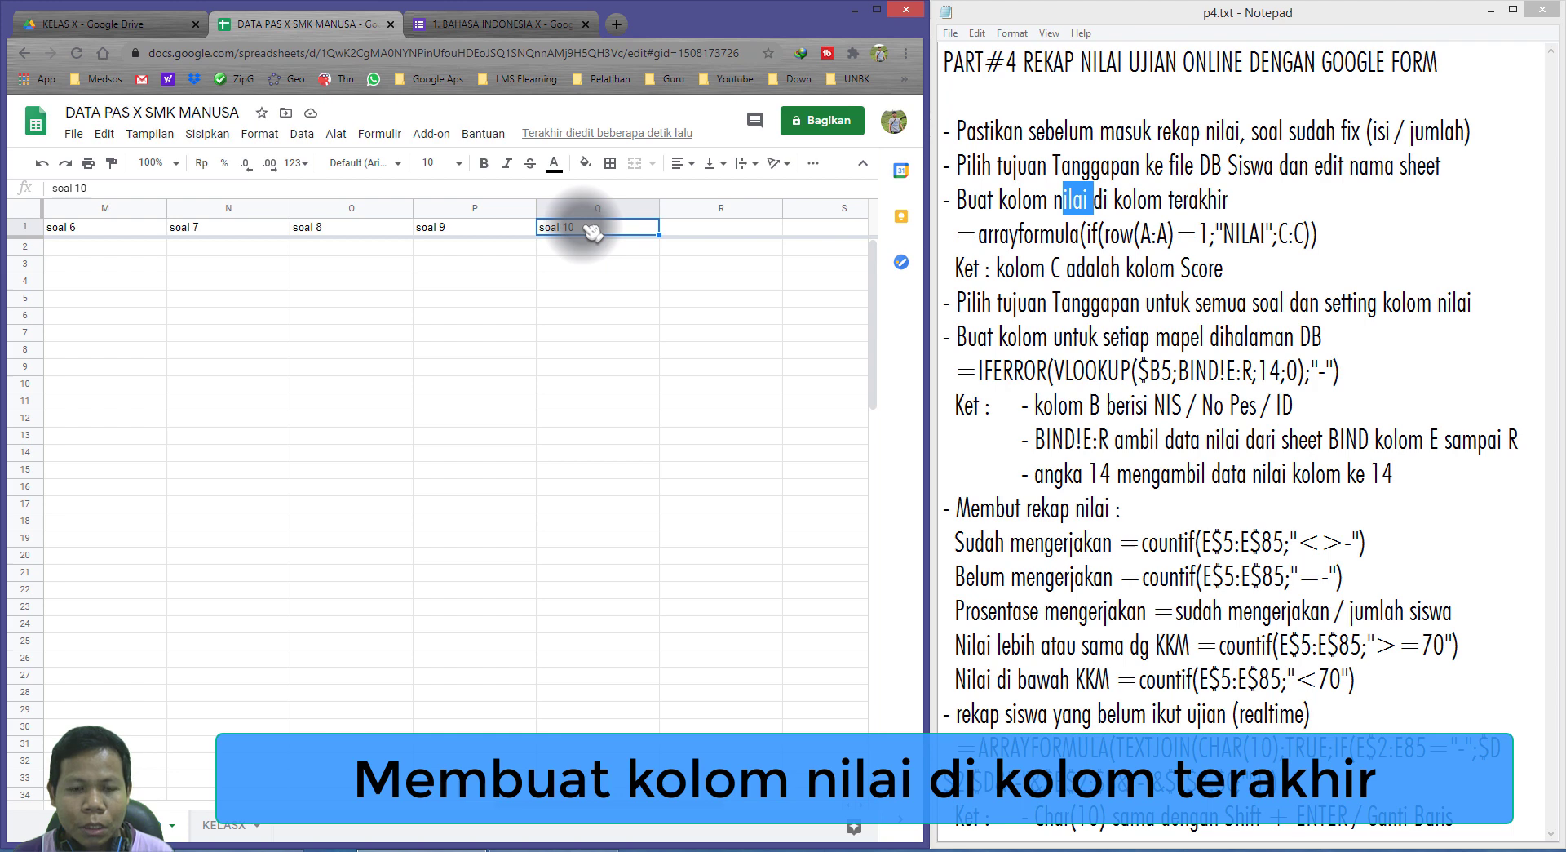
pyautogui.click(724, 230)
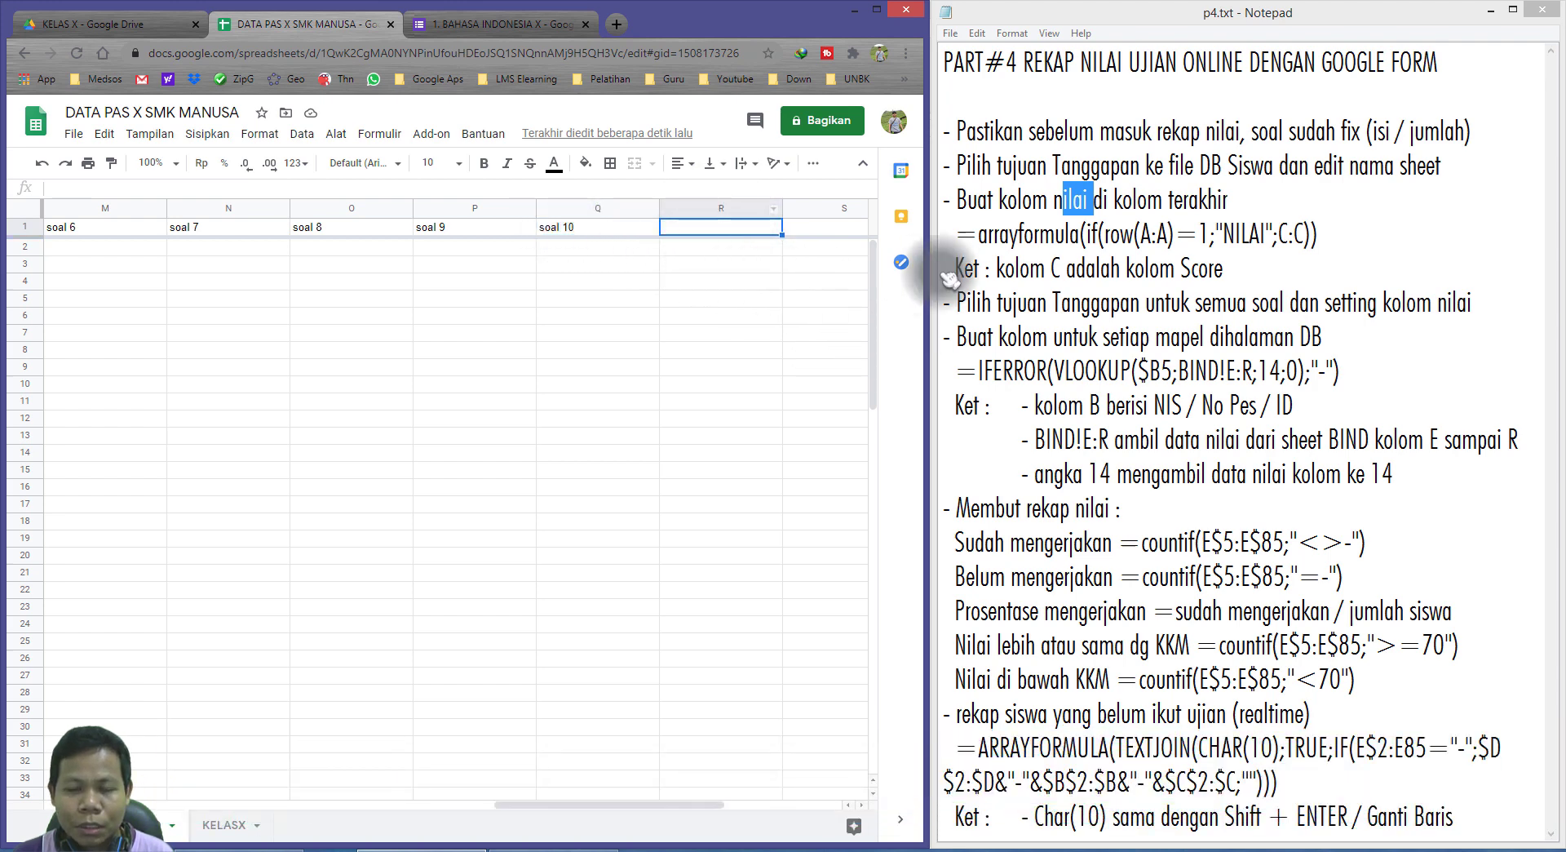
# Copy the NILAI arrayformula from the notes and start editing cell R1.
pyautogui.moveTo(959, 236); pyautogui.dragTo(1278, 242)
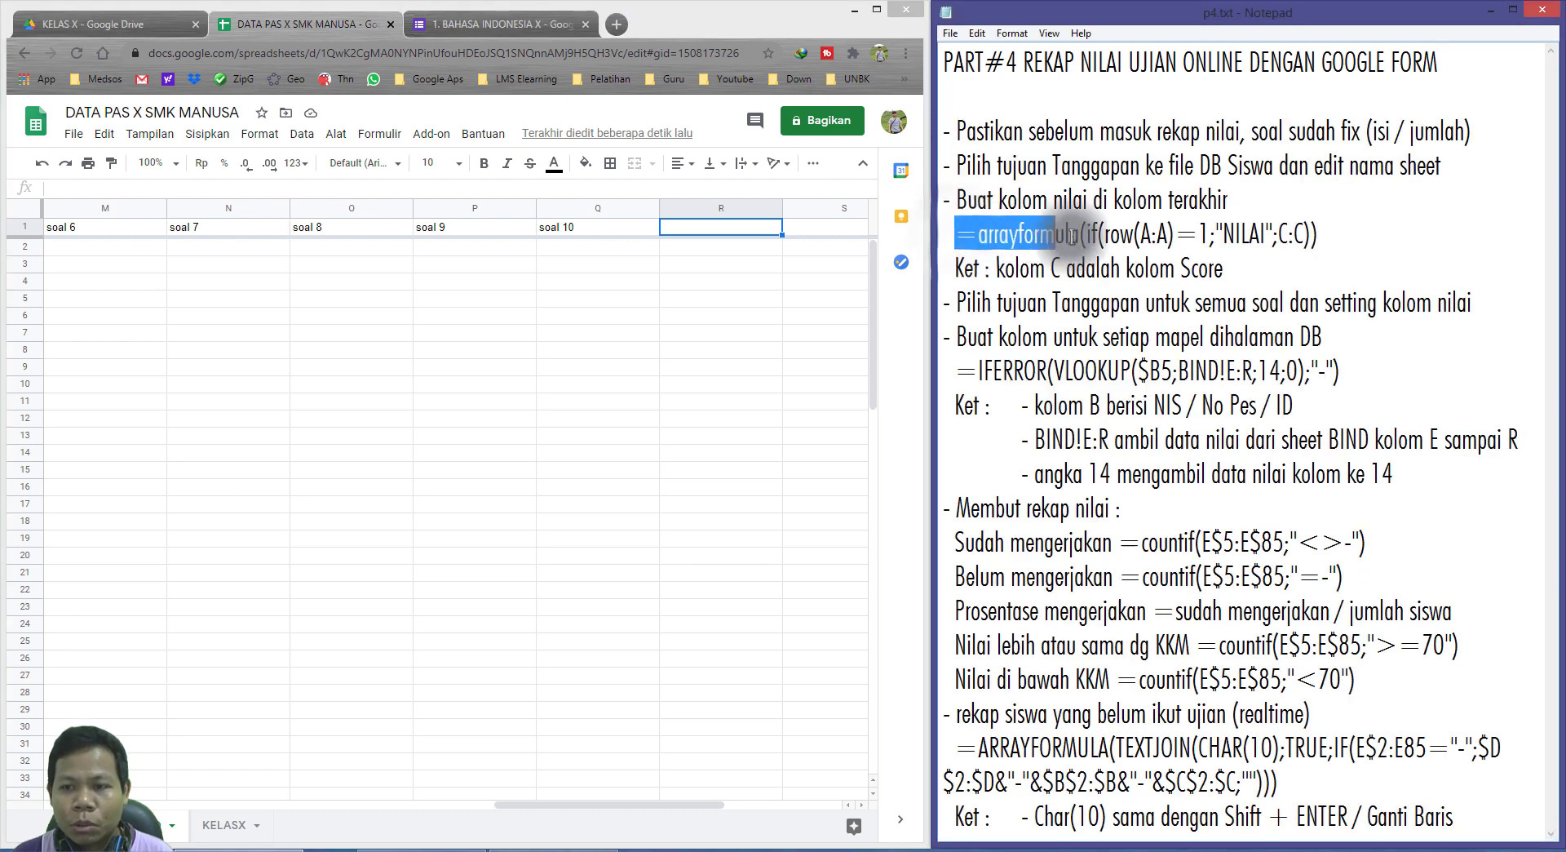
pyautogui.rightClick(1281, 237)
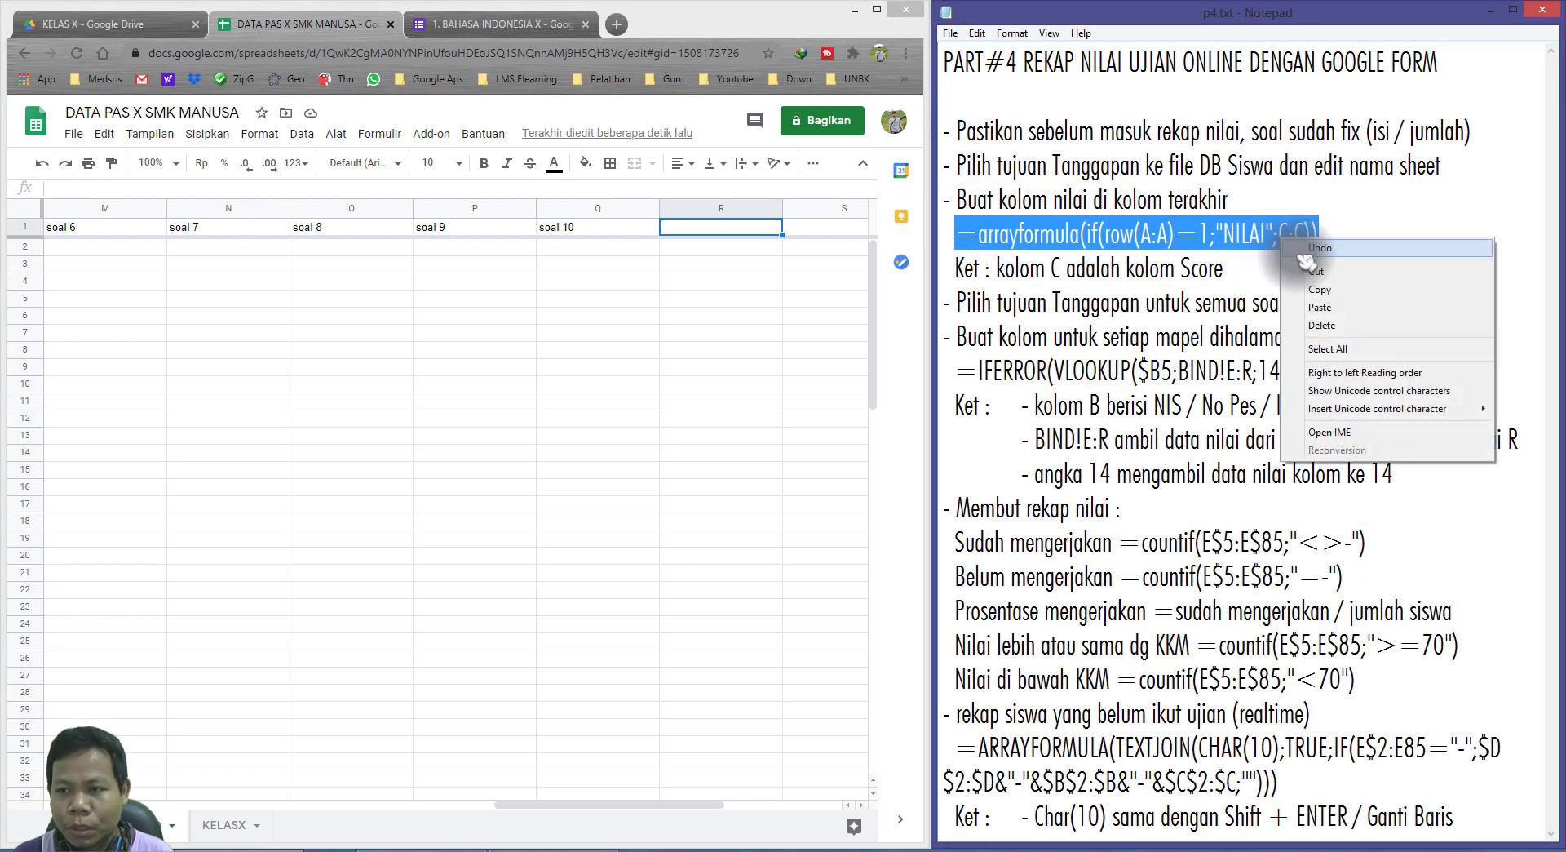
pyautogui.click(1333, 295)
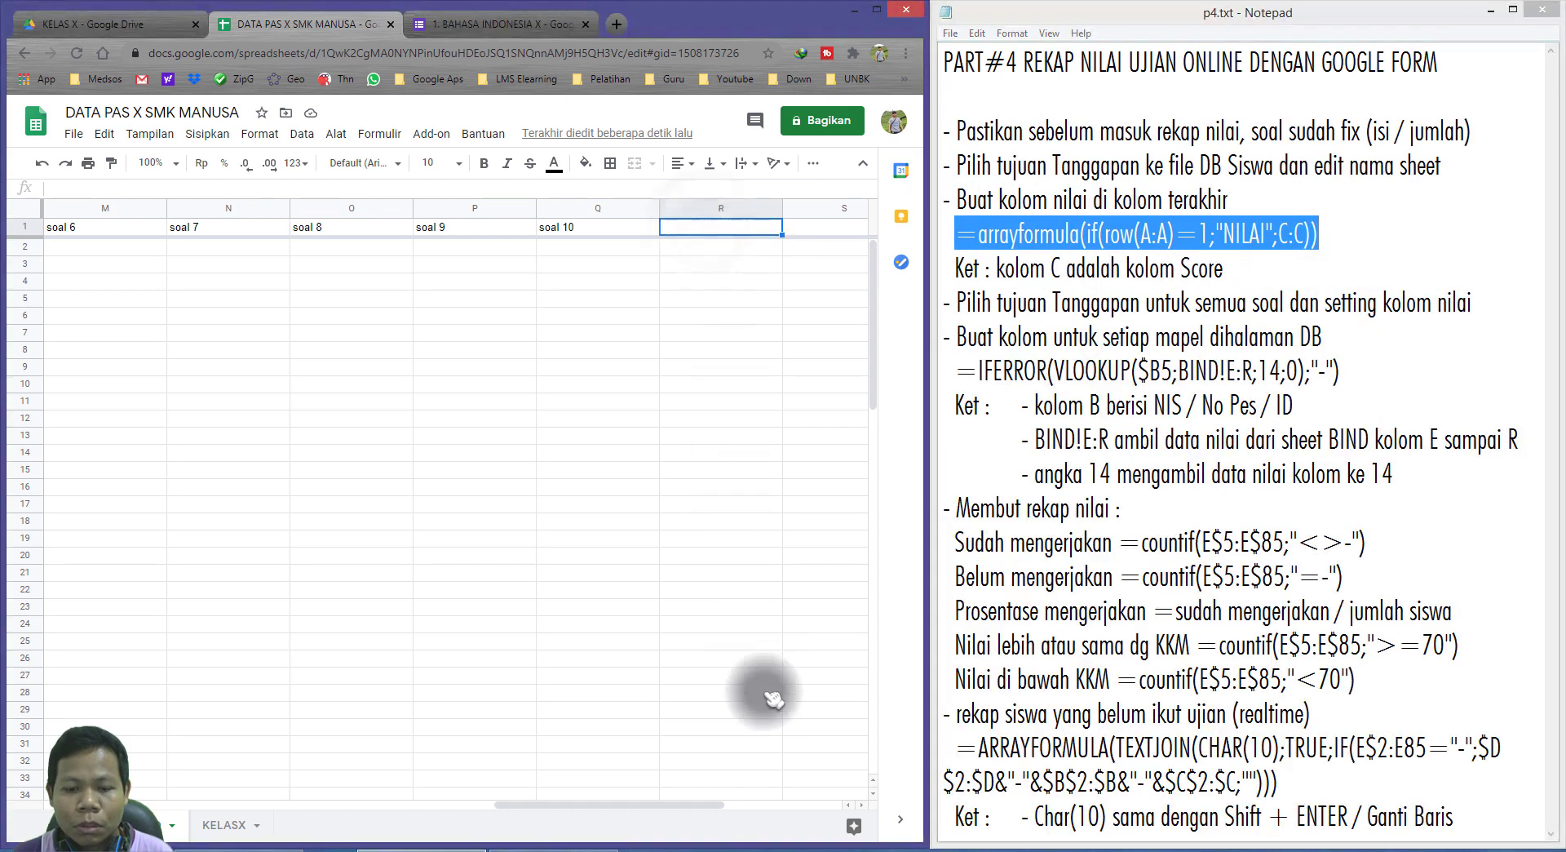
pyautogui.moveTo(665, 812); pyautogui.dragTo(700, 807)
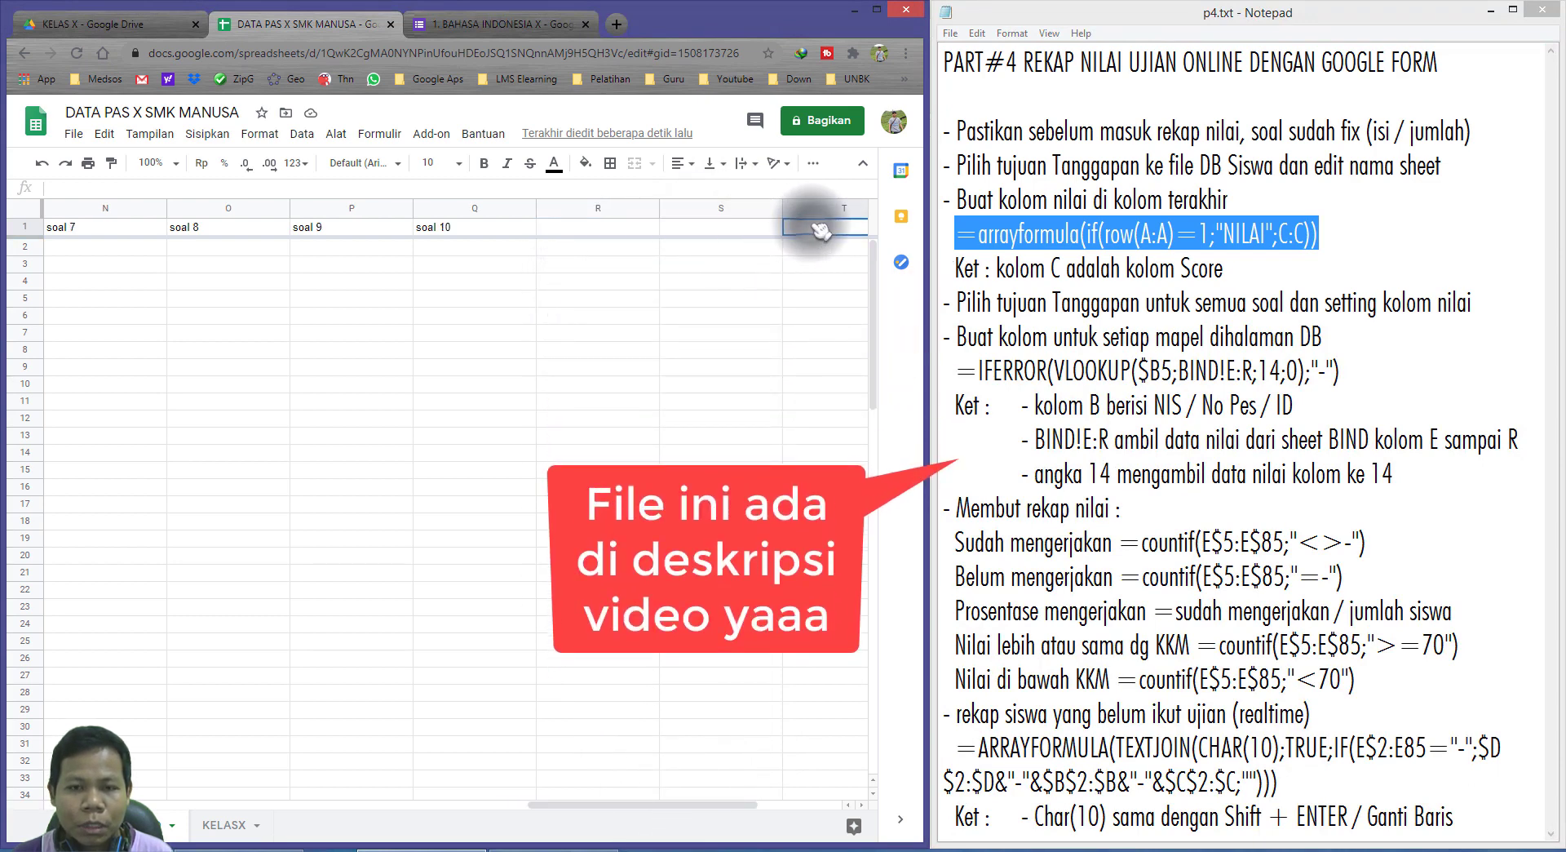
pyautogui.doubleClick(597, 232)
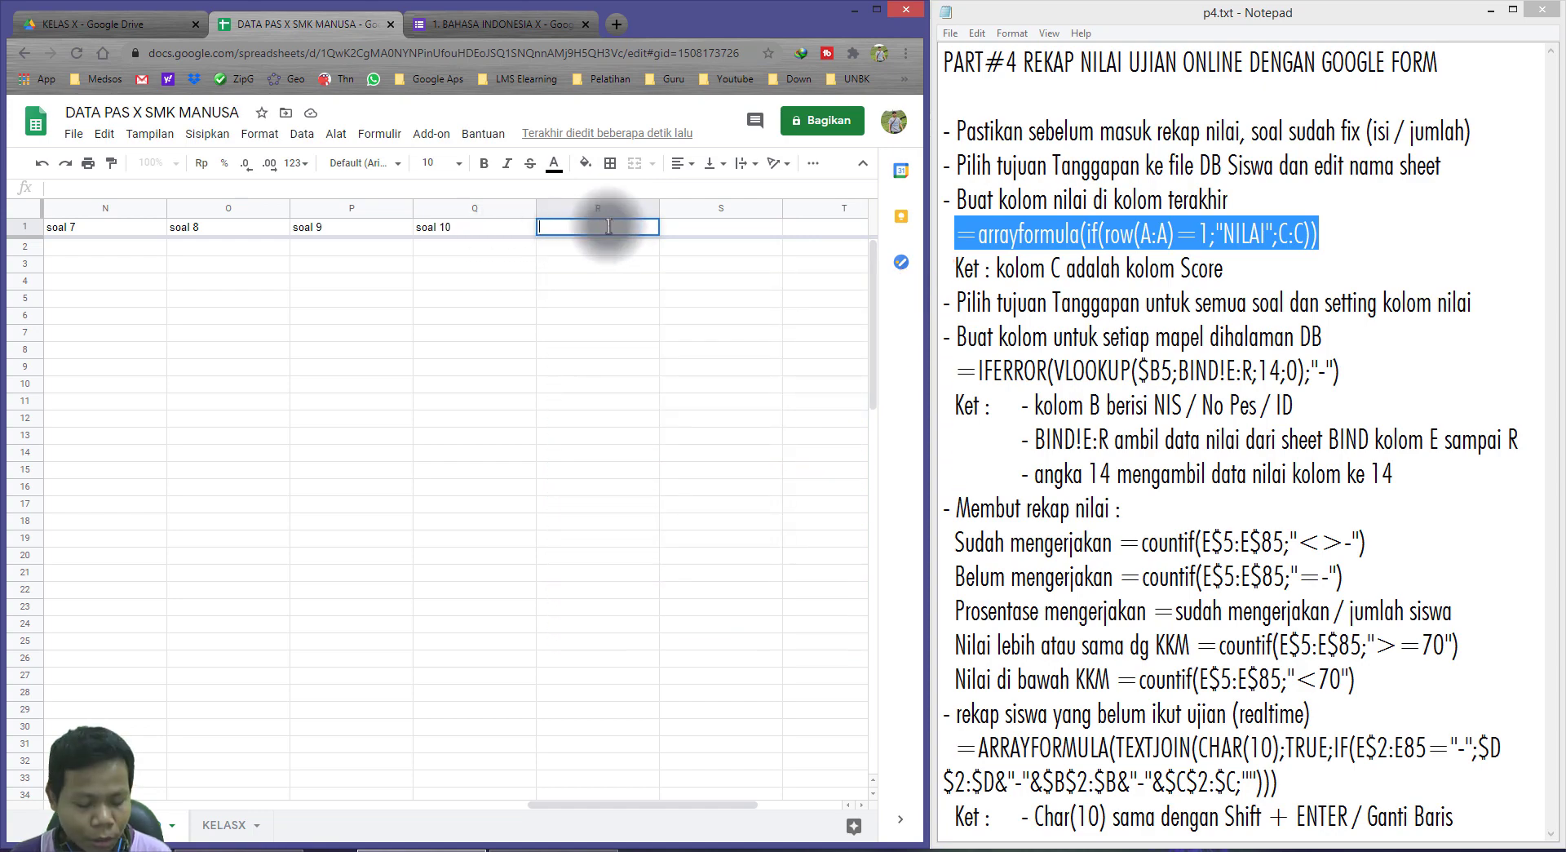
# Paste the arrayformula into R1 and verify its A:A and C:C (Score) references.
pyautogui.hotkey('ctrl', 'v')
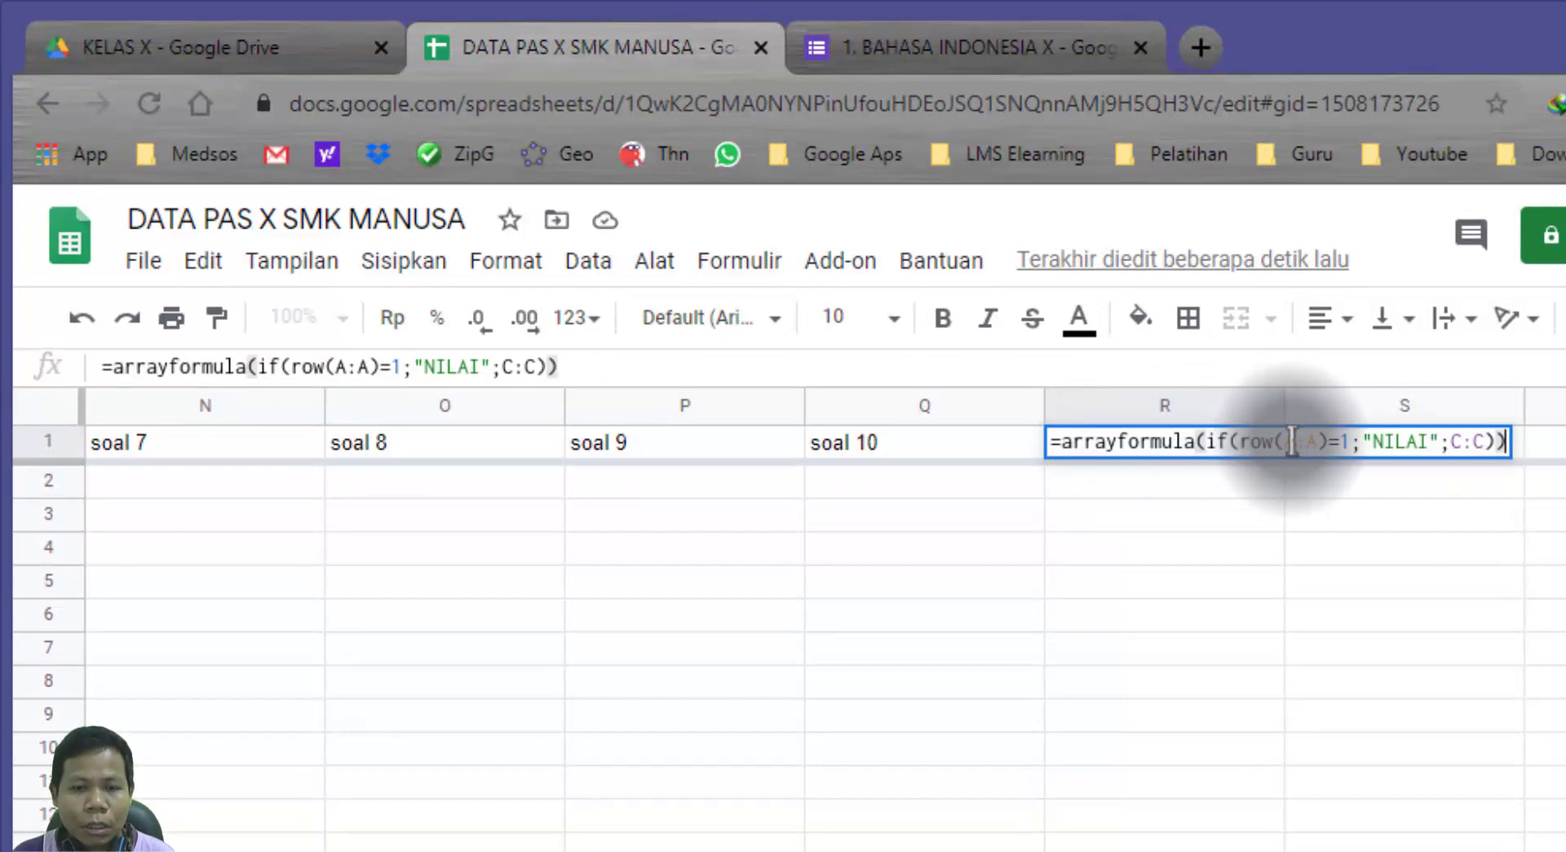
pyautogui.moveTo(1285, 442); pyautogui.dragTo(1311, 441)
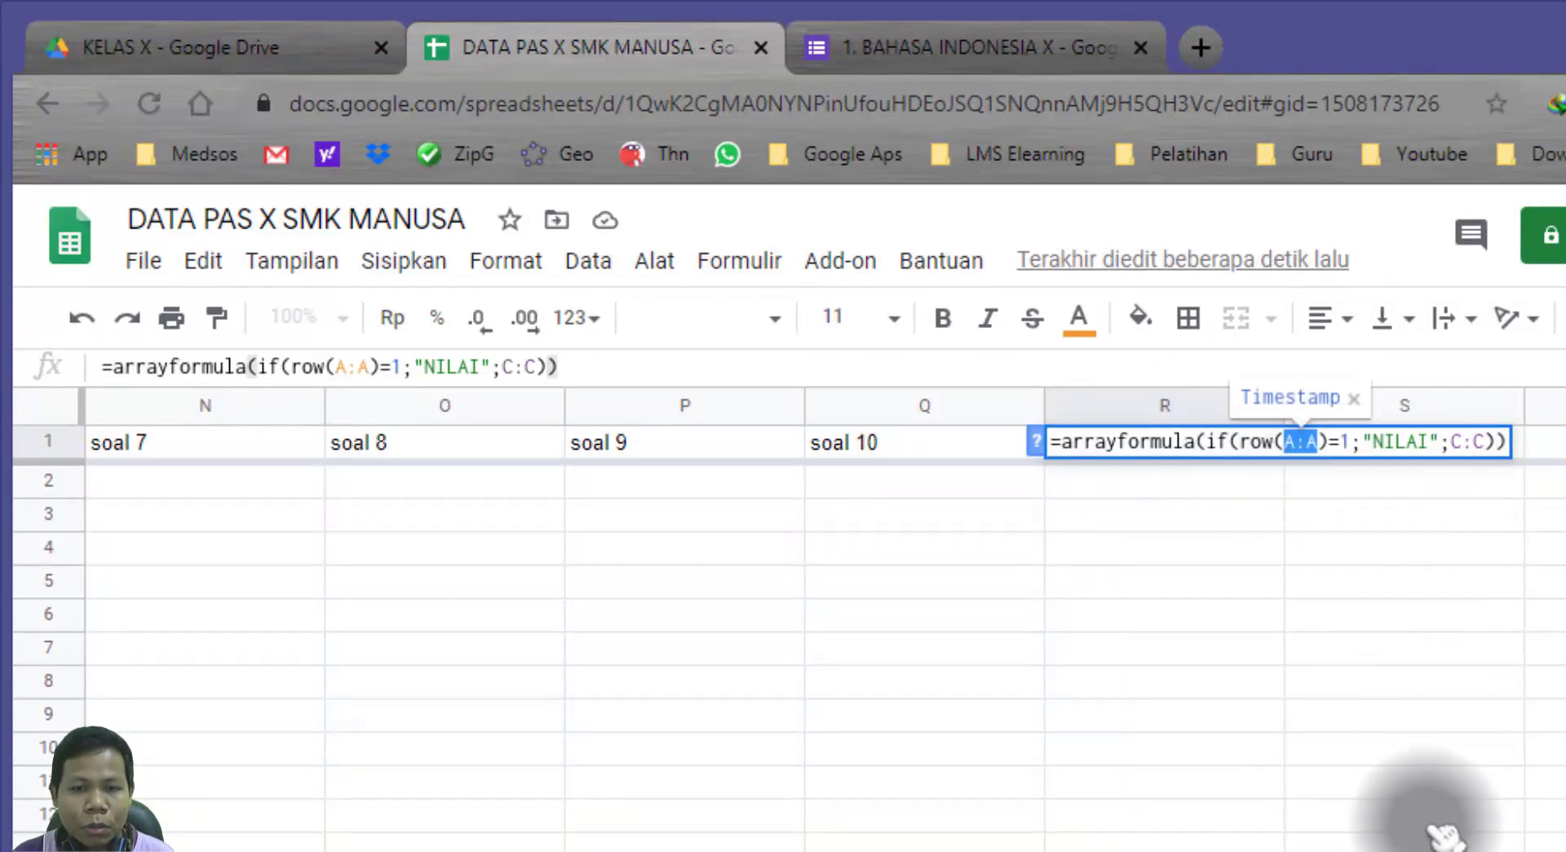
pyautogui.hscroll(-10, 734, 571)
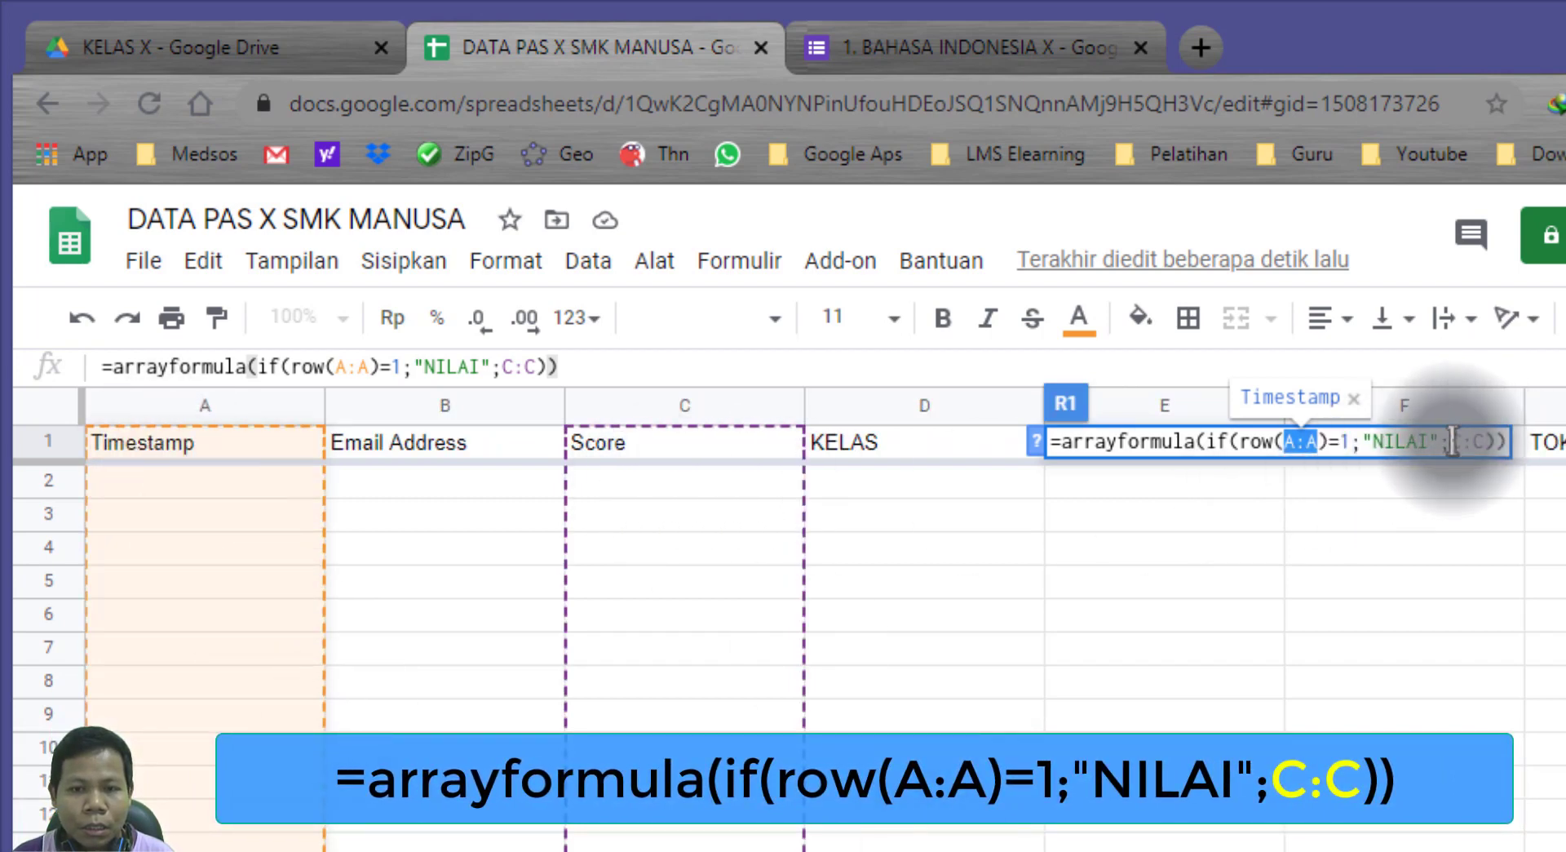
pyautogui.moveTo(1452, 441); pyautogui.dragTo(1485, 445)
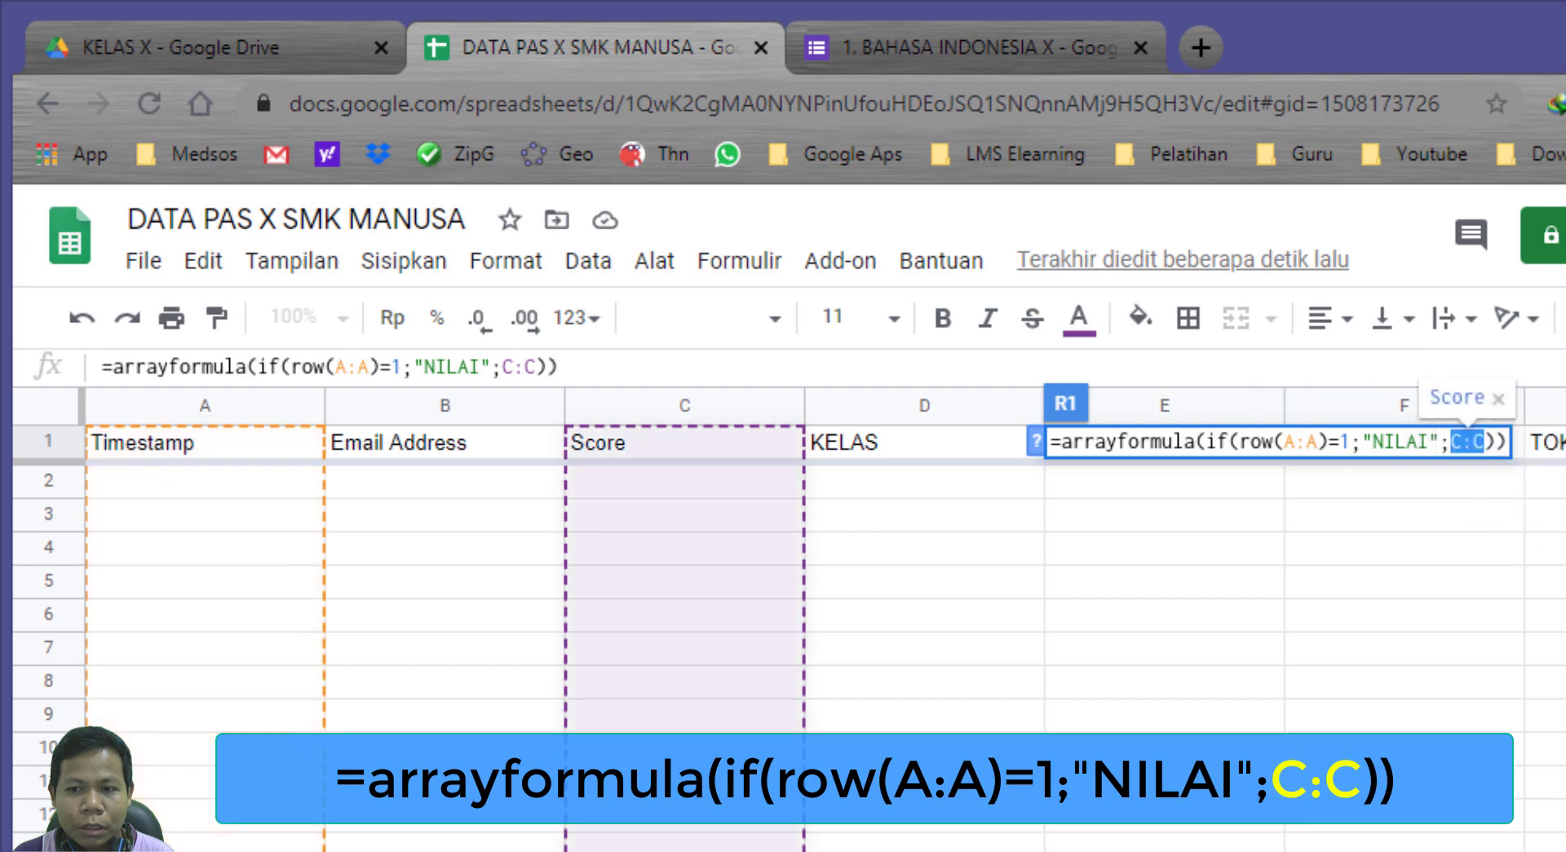
pyautogui.click(1485, 446)
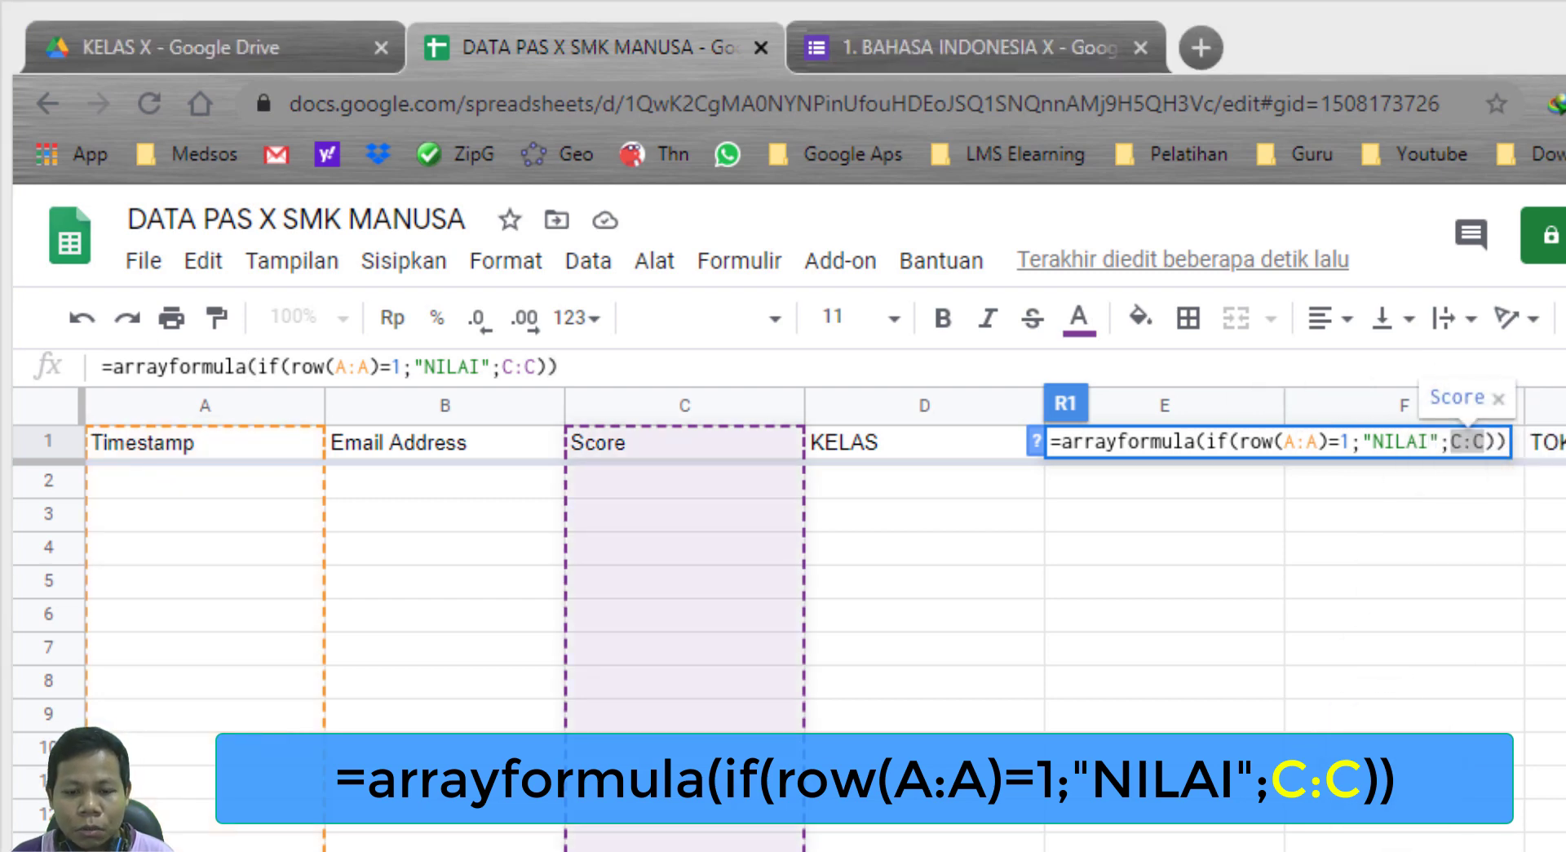
pyautogui.hscroll(5, 784, 571)
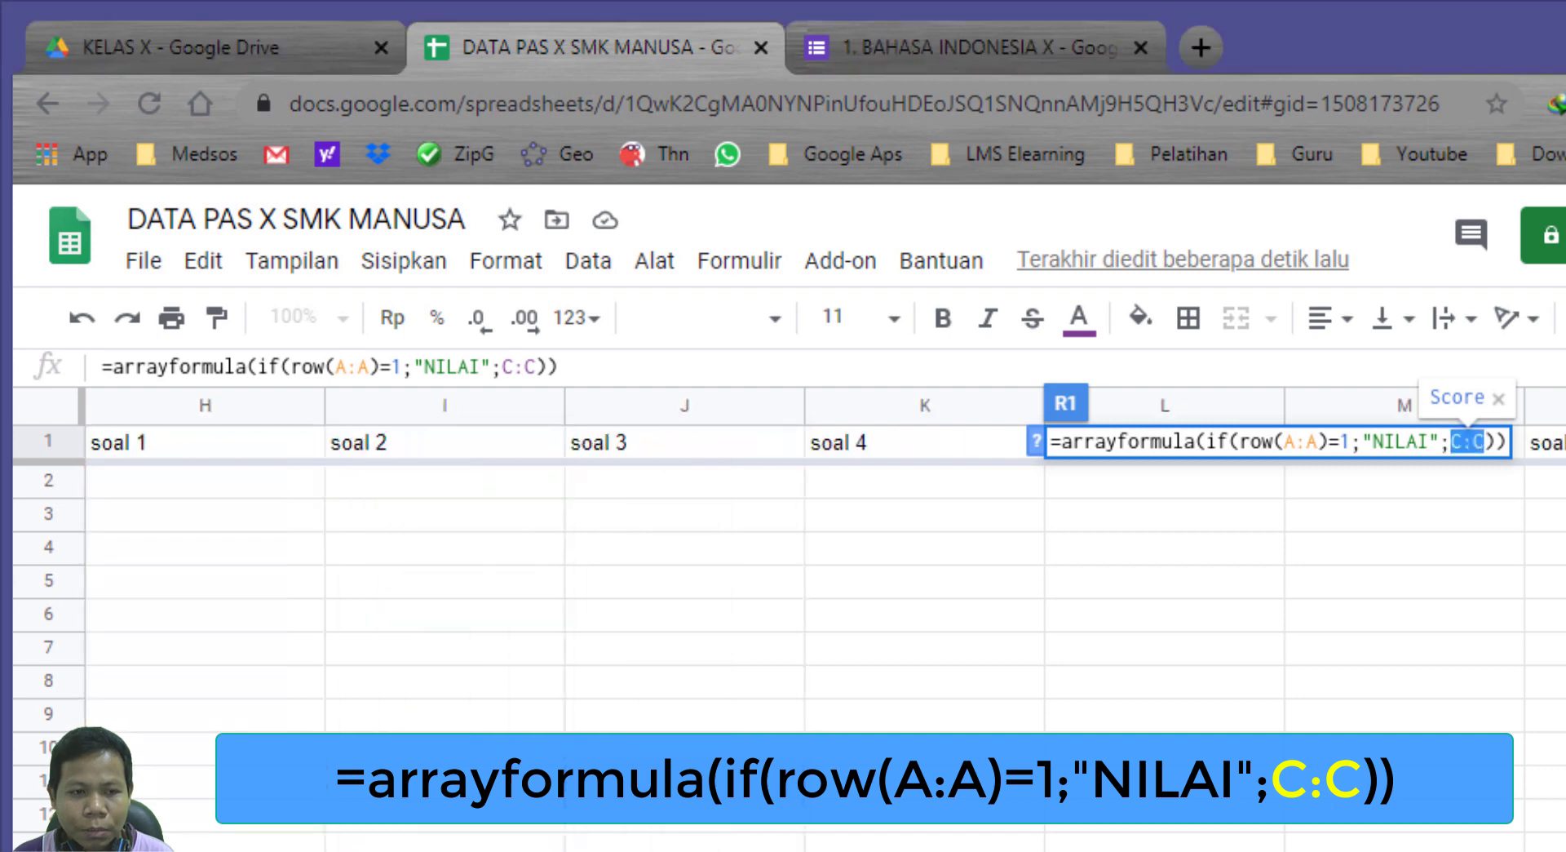
pyautogui.hscroll(-5, 783, 571)
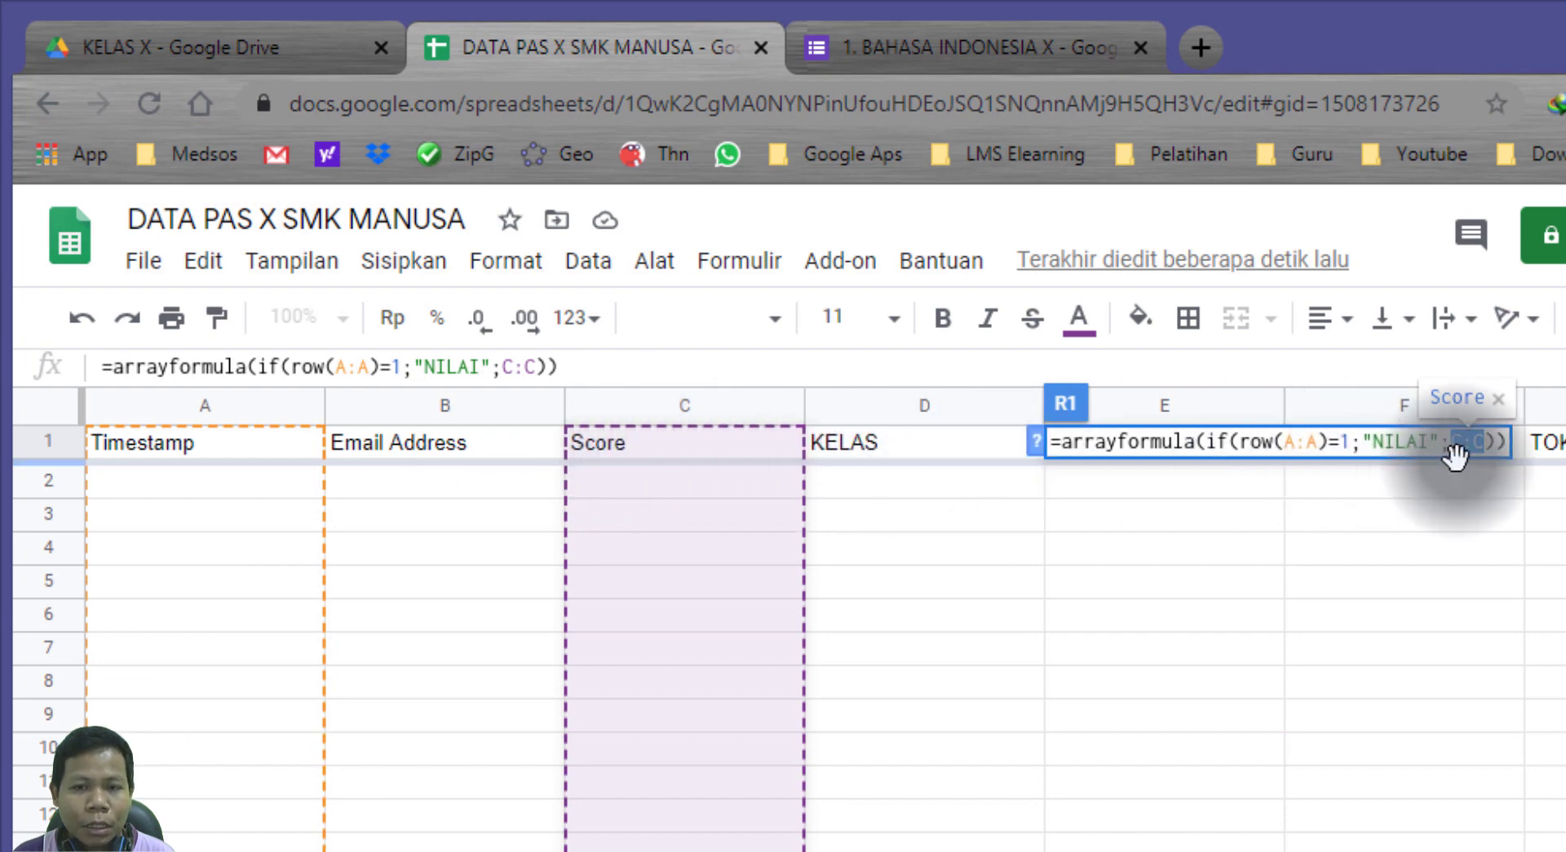
pyautogui.click(1485, 442)
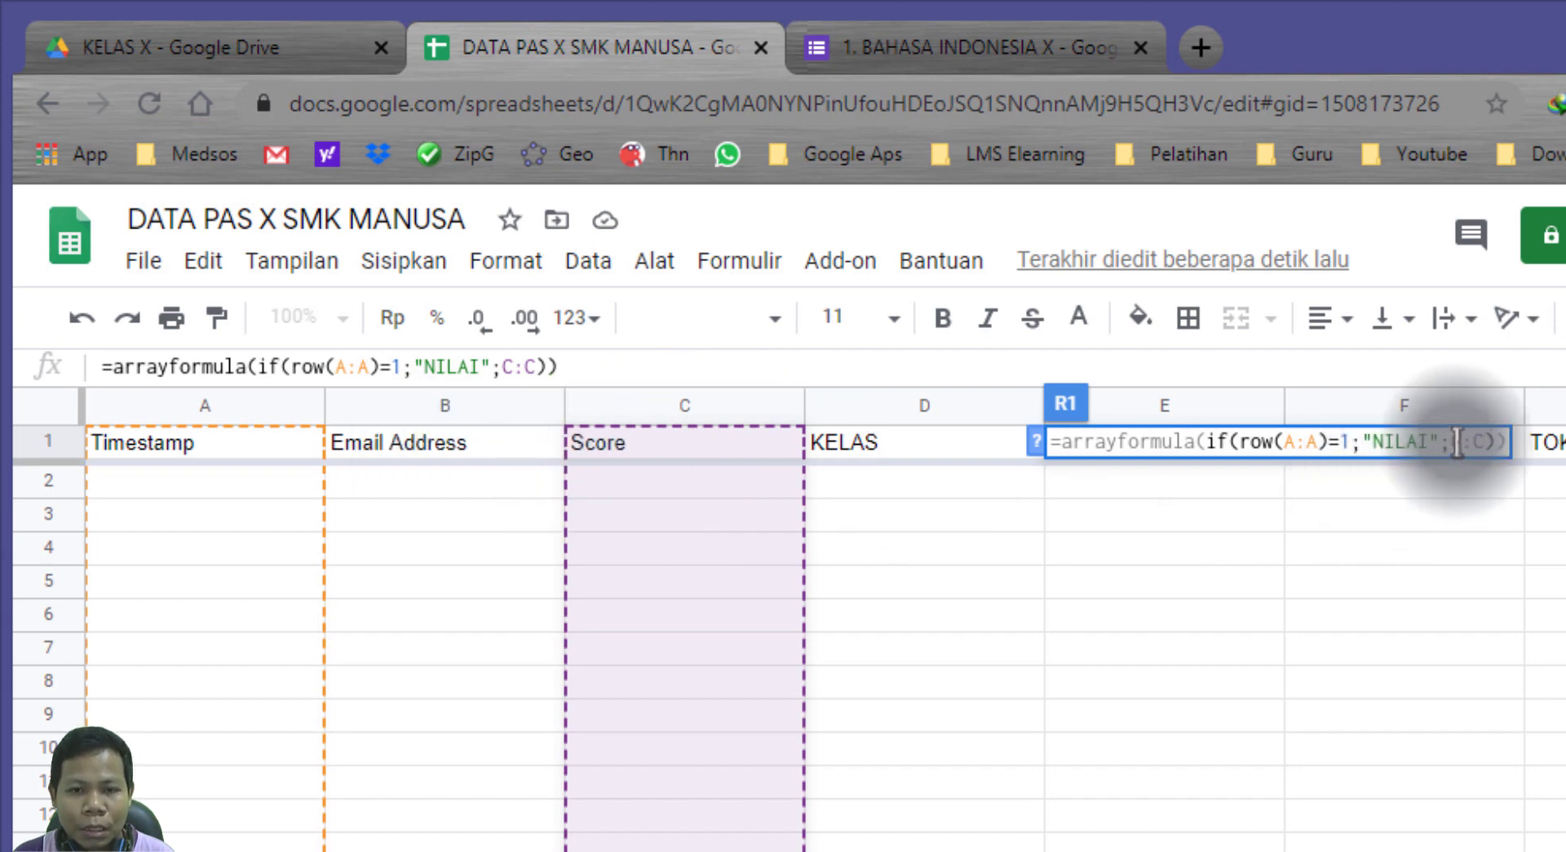
pyautogui.moveTo(1457, 445)
pyautogui.mouseDown()
pyautogui.moveTo(1479, 441)
pyautogui.moveTo(1458, 445)
pyautogui.mouseUp()
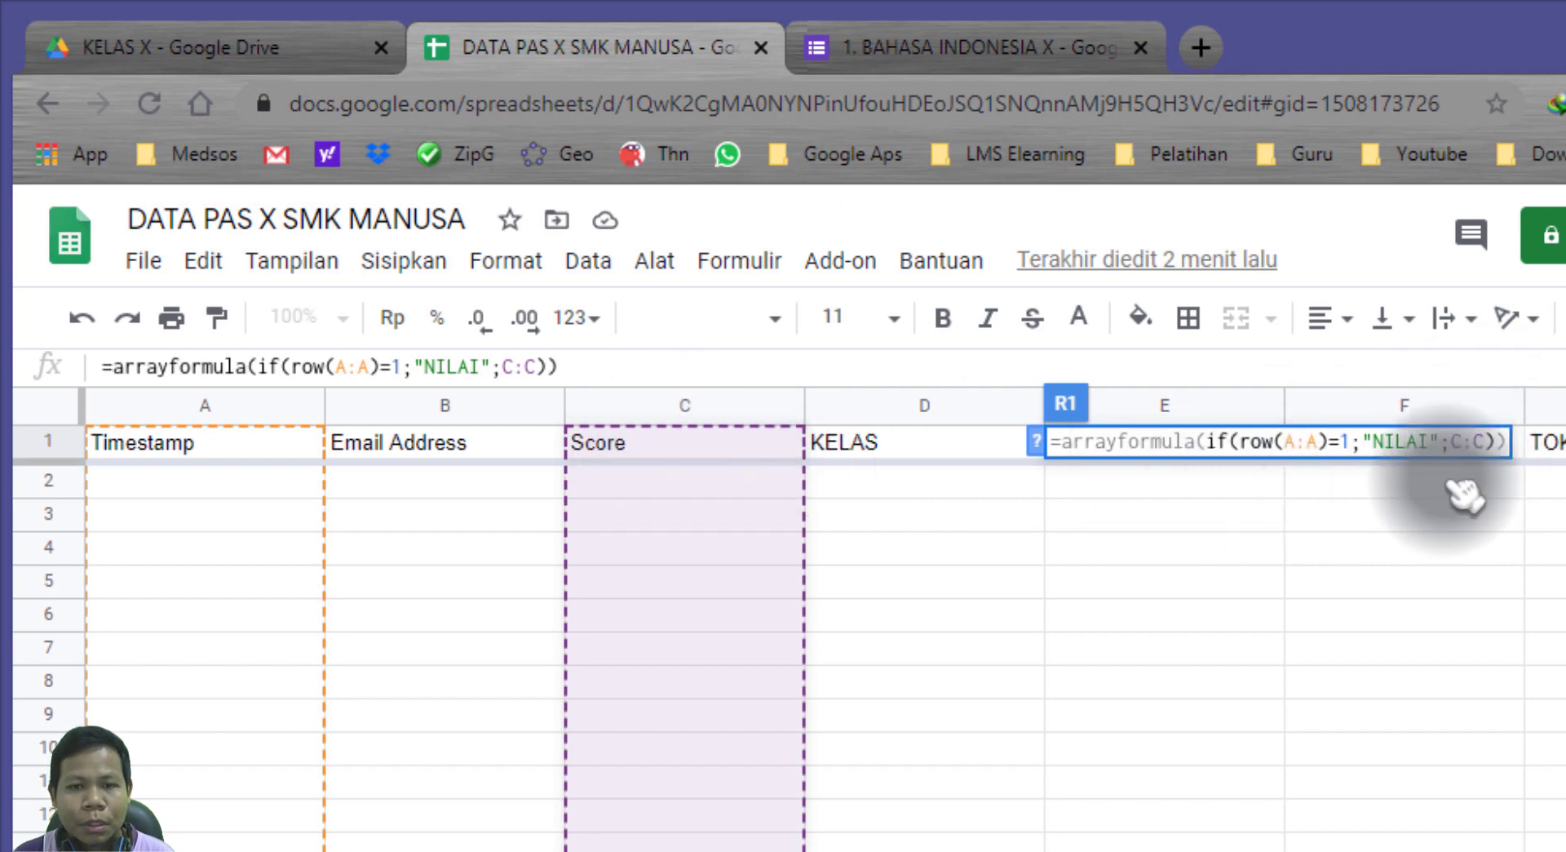
pyautogui.moveTo(1451, 443); pyautogui.dragTo(1482, 445)
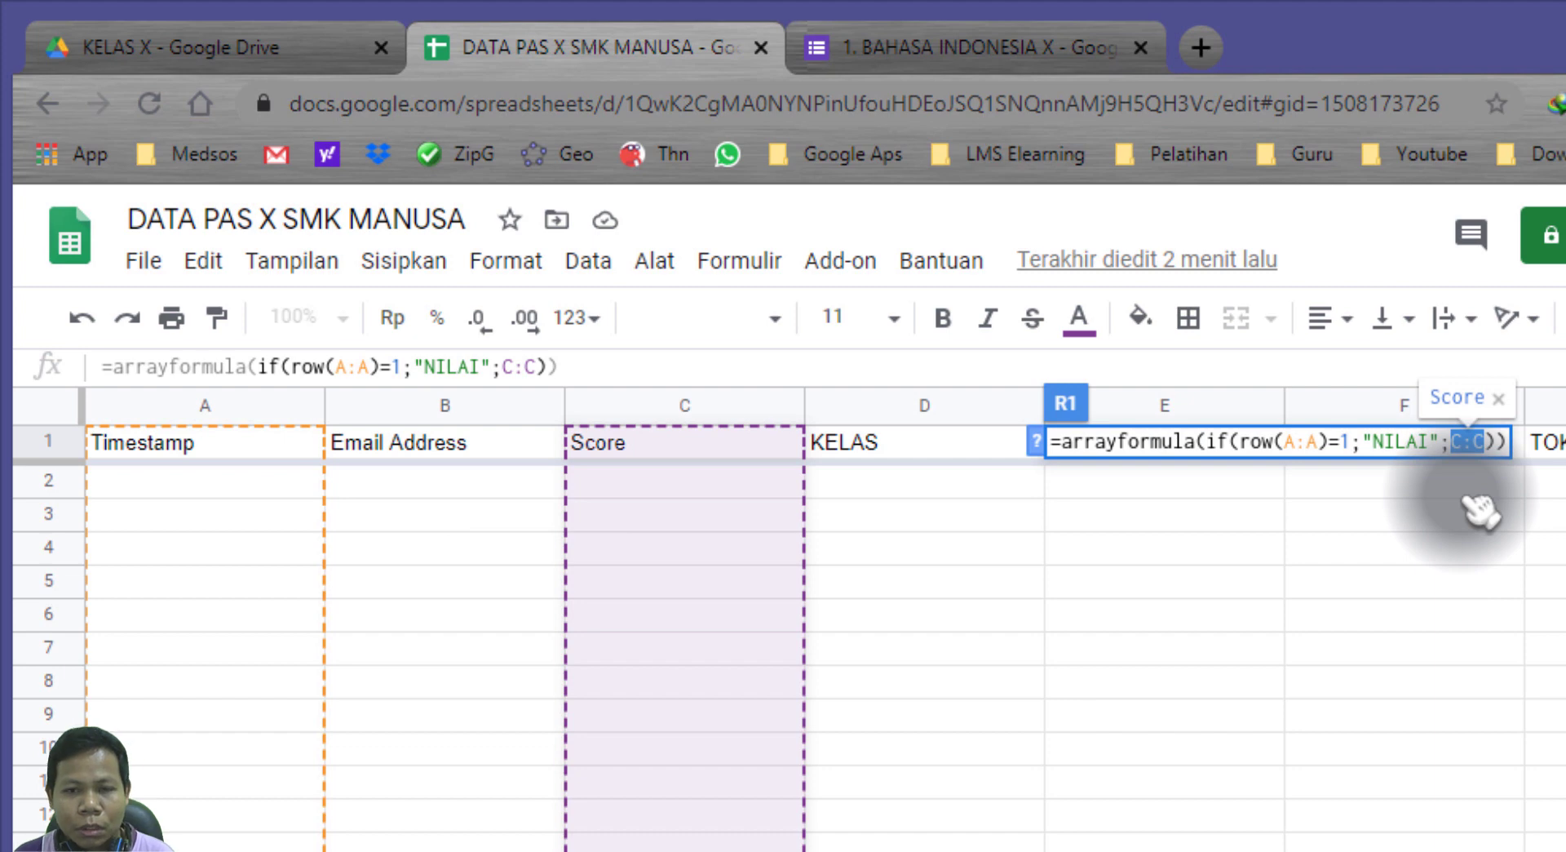
# Commit the formula so R1 shows the NILAI header, then move to R2.
pyautogui.press('Return')
pyautogui.click(1337, 447)
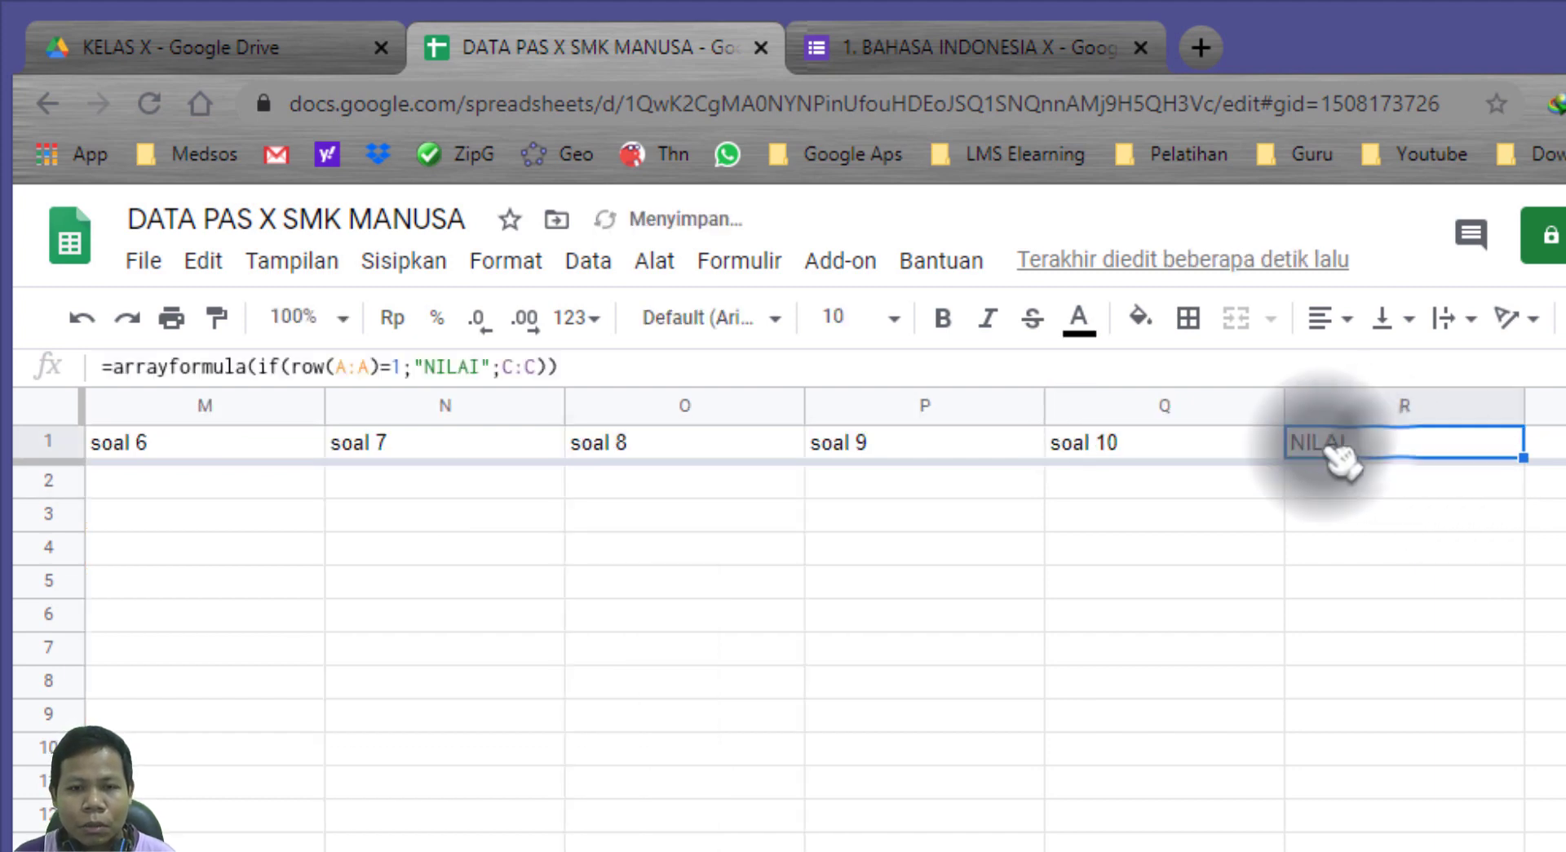
pyautogui.press('Down')
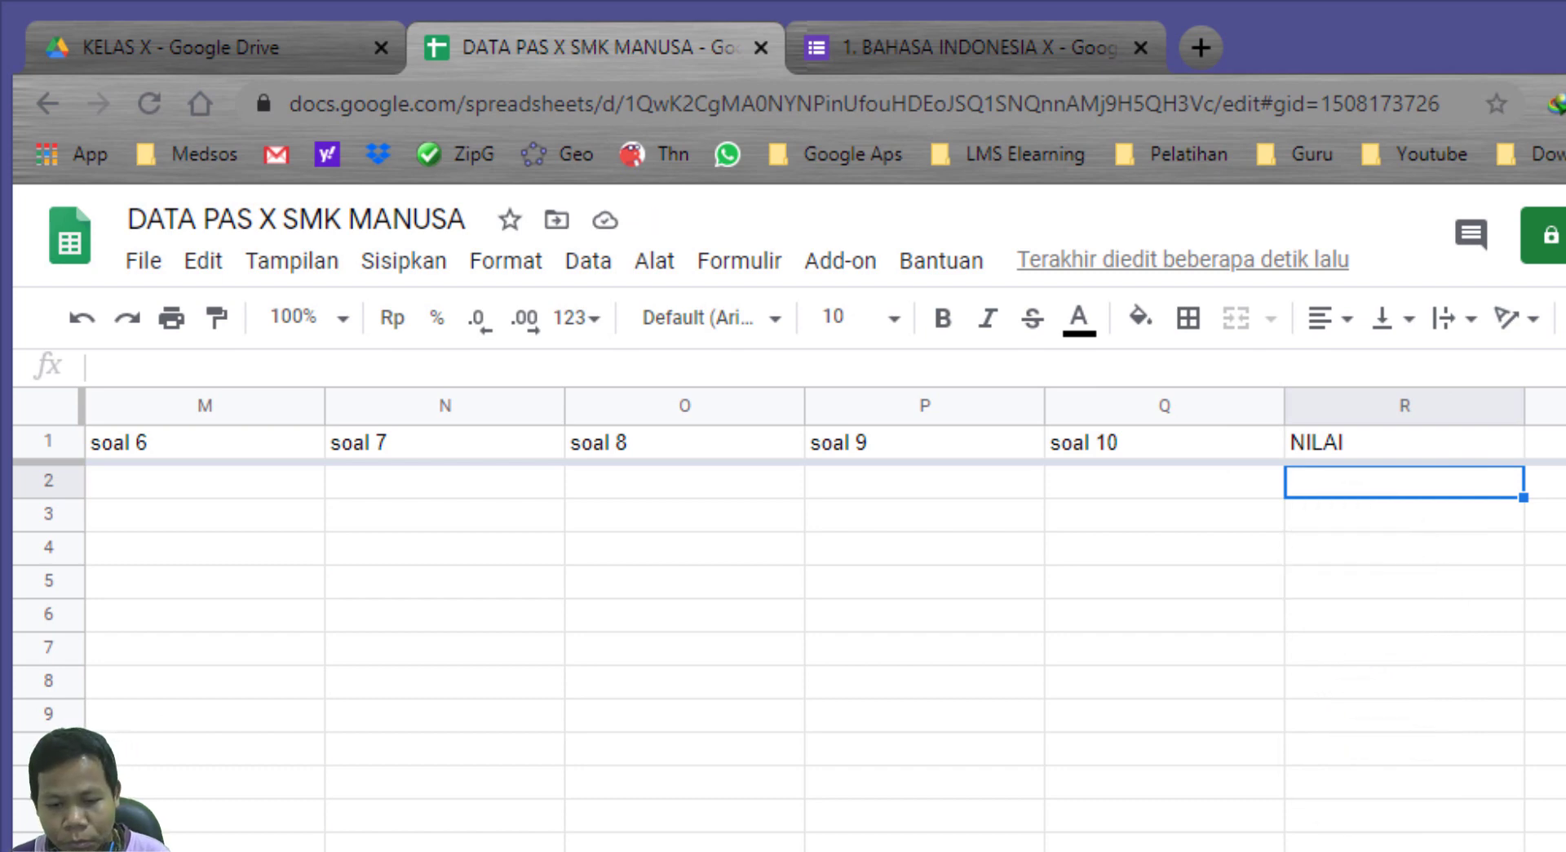
# Enter a test row (234, ERWER, 86, SDFSD, 1003) and confirm NILAI in R2 shows 86.
pyautogui.hscroll(-3, 275, 807)
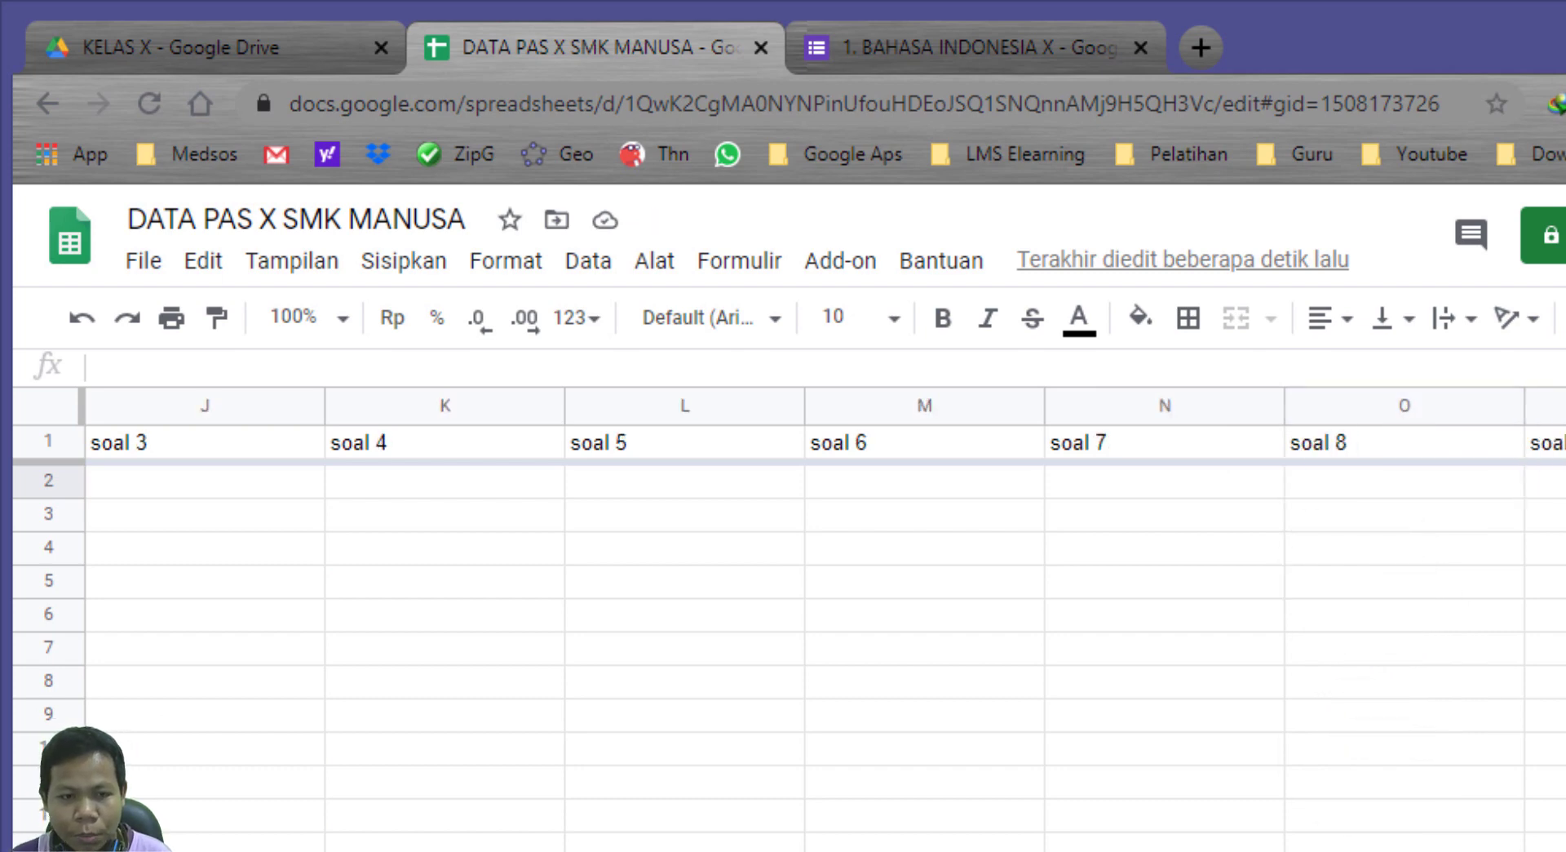
pyautogui.hscroll(-7, 274, 807)
pyautogui.hscroll(-2, 274, 734)
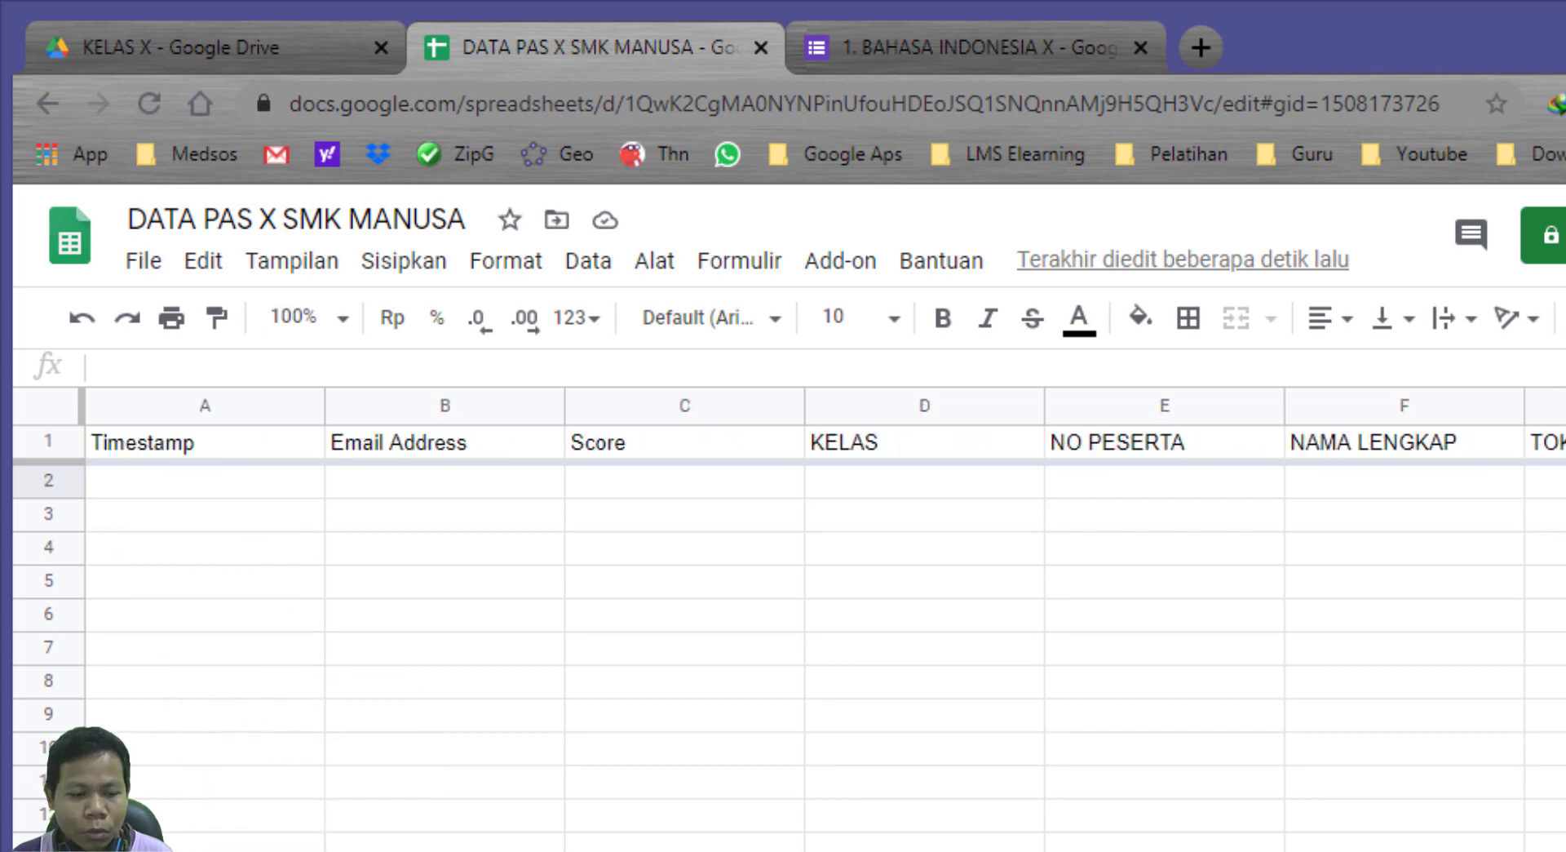
pyautogui.click(265, 485)
pyautogui.write('234')
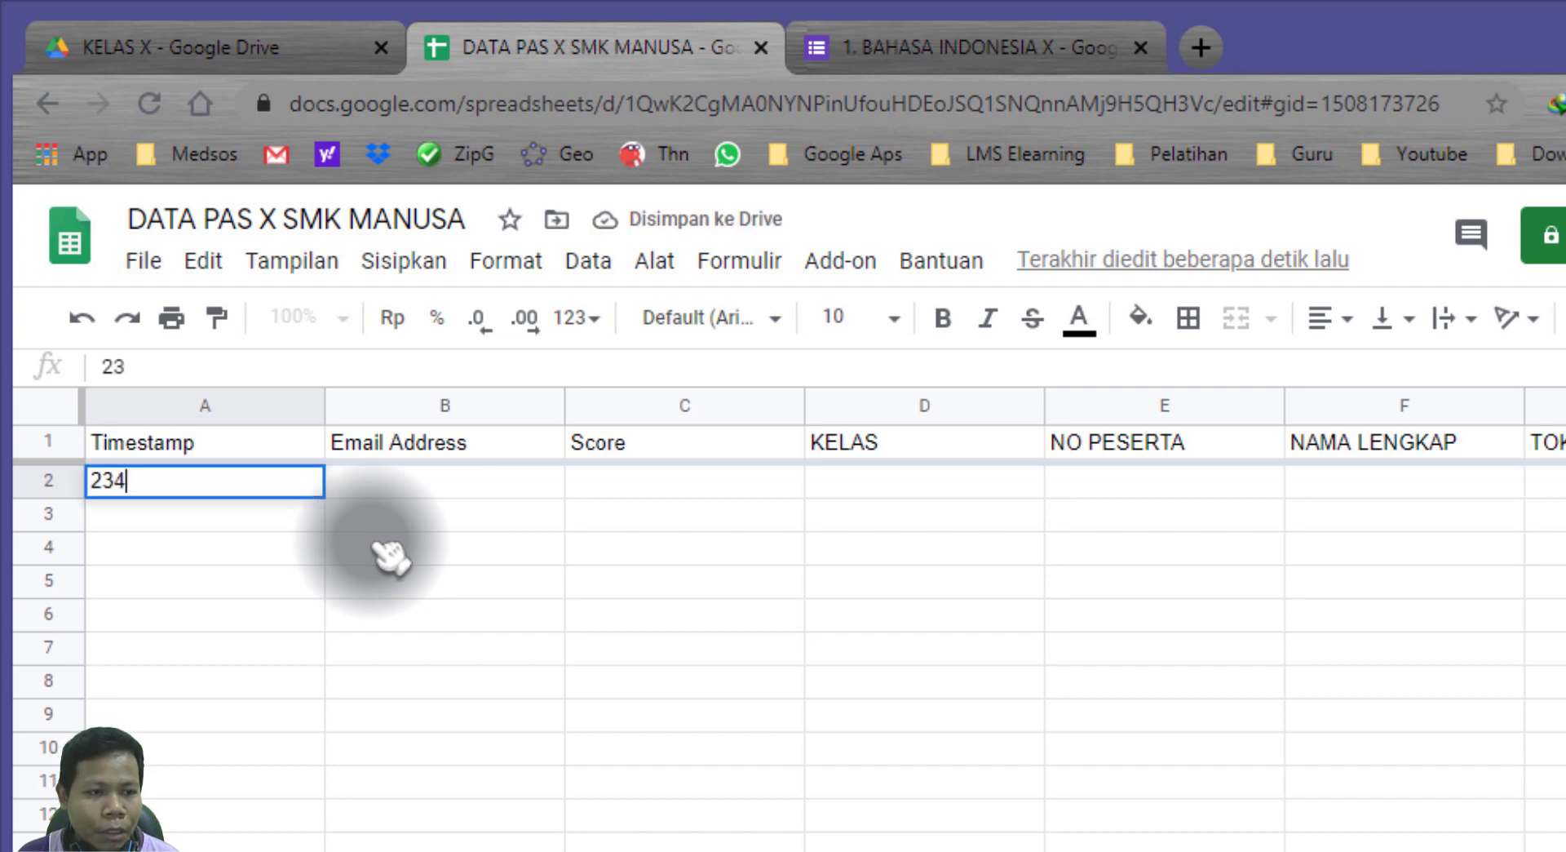
pyautogui.press('Tab')
pyautogui.write('ERWER')
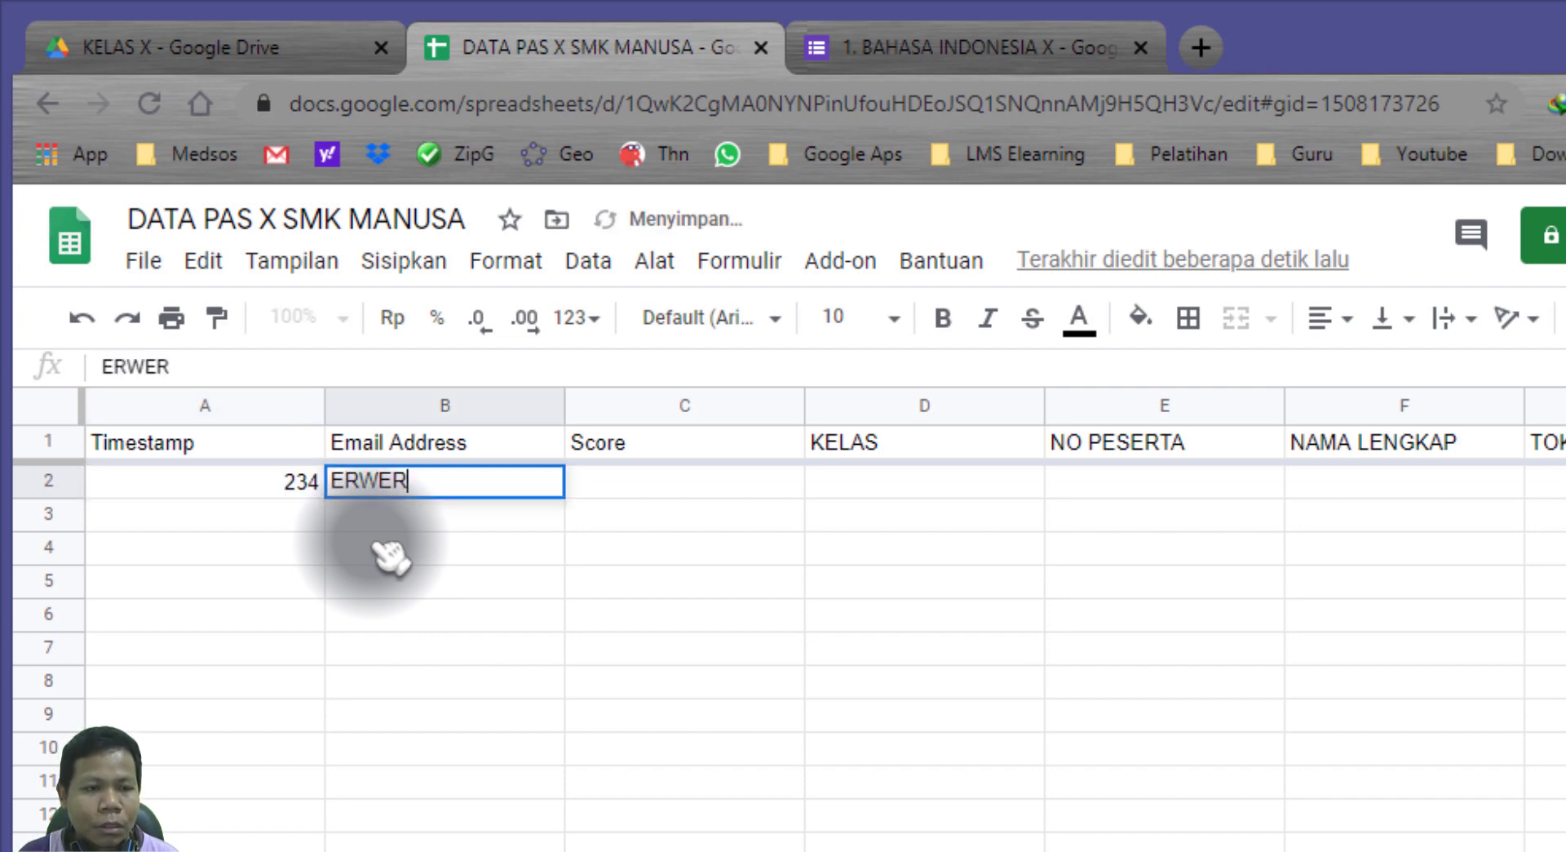
pyautogui.press('Tab')
pyautogui.write('86')
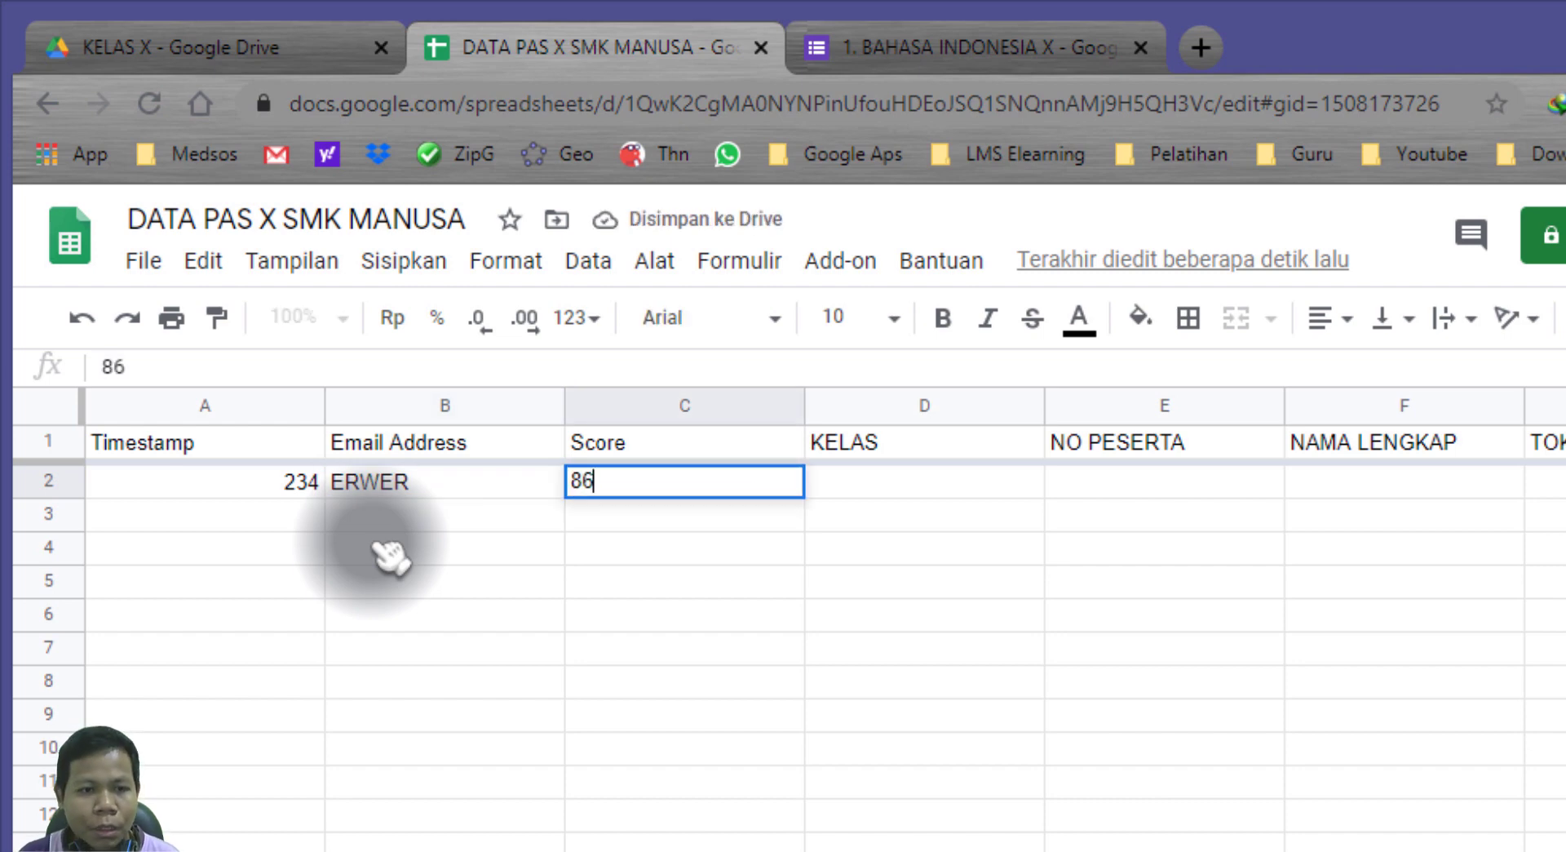
pyautogui.press('Tab')
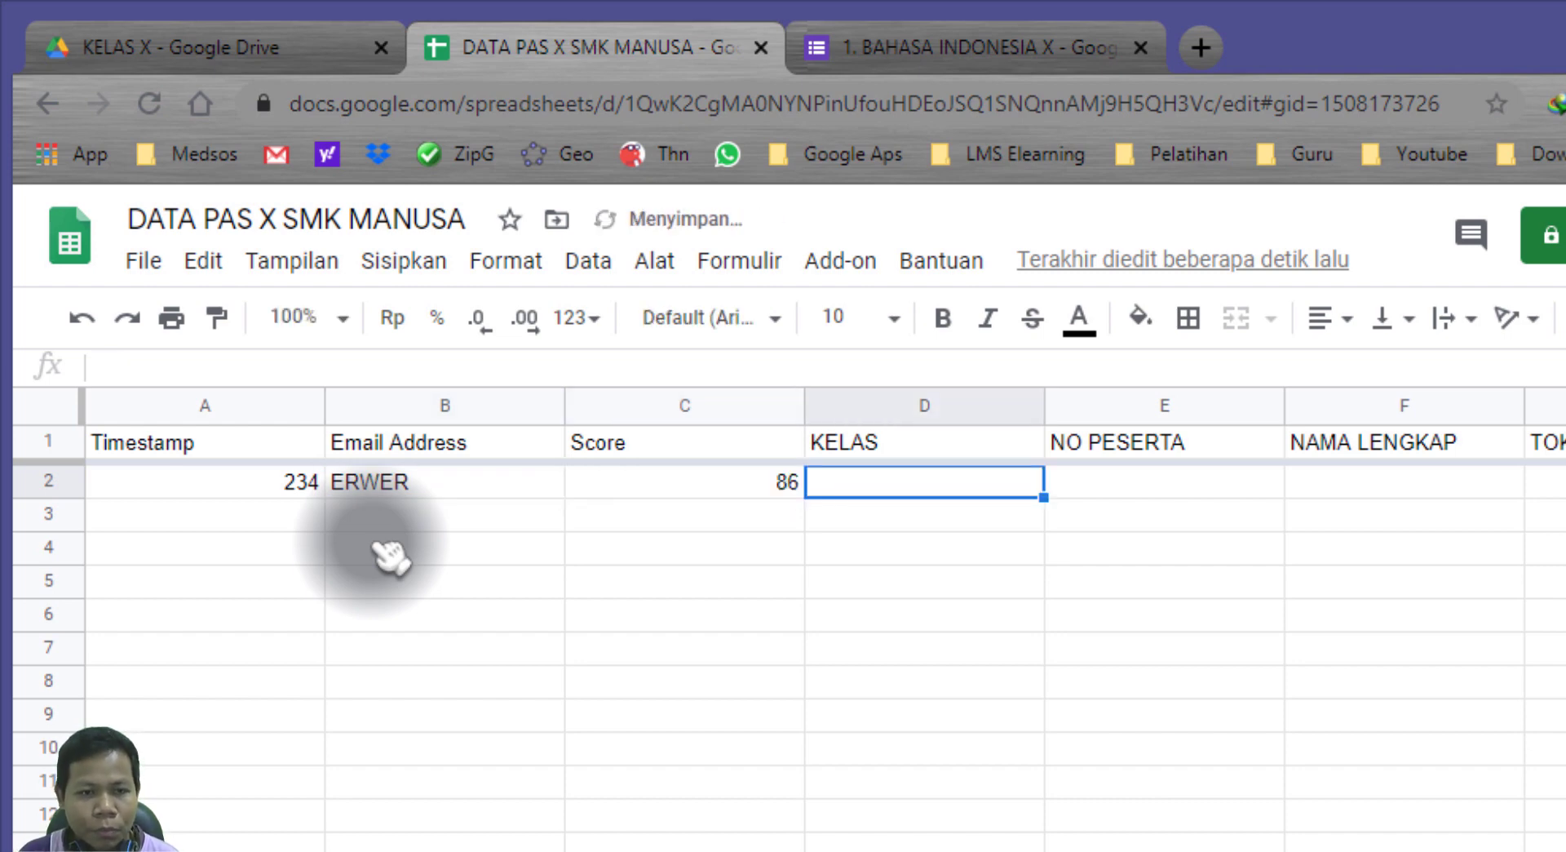
pyautogui.write('SDFSD')
pyautogui.press('Tab')
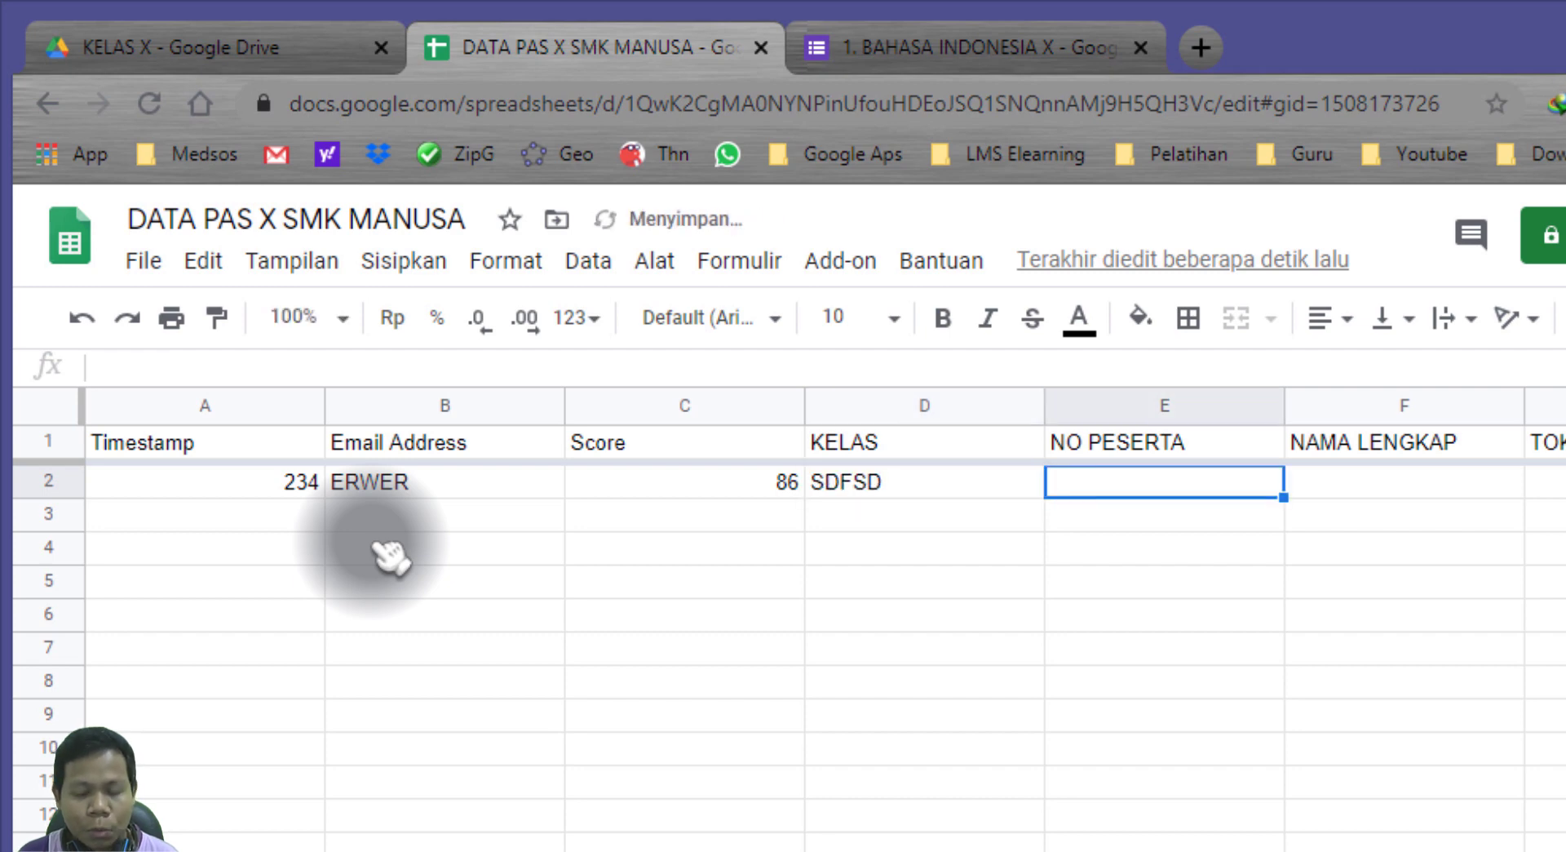
pyautogui.write('1003')
pyautogui.press('Return')
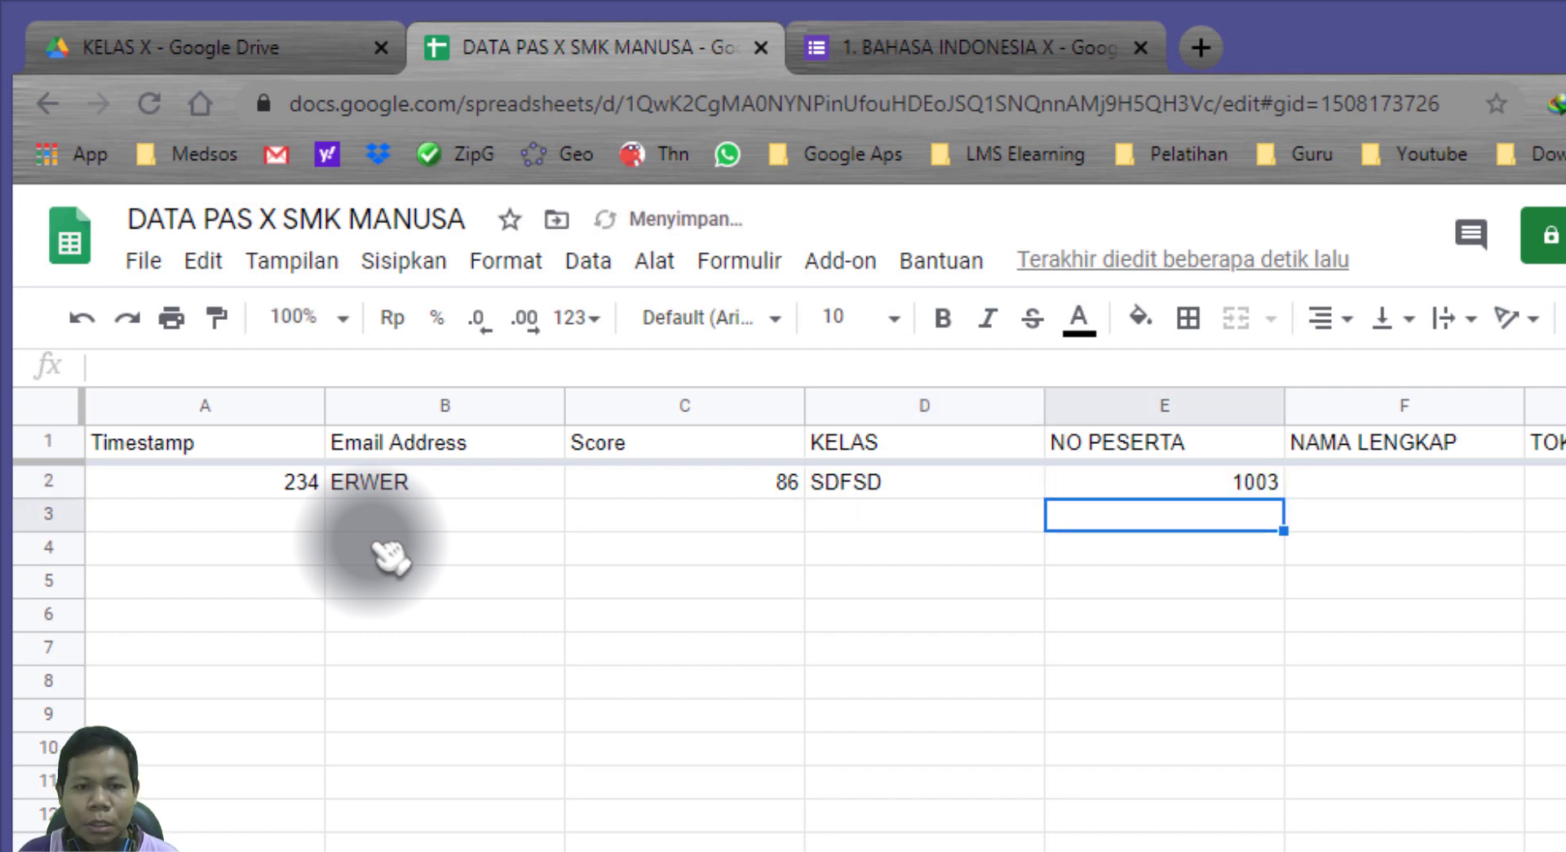
pyautogui.press('Up')
pyautogui.hotkey('ctrl', 'Right')
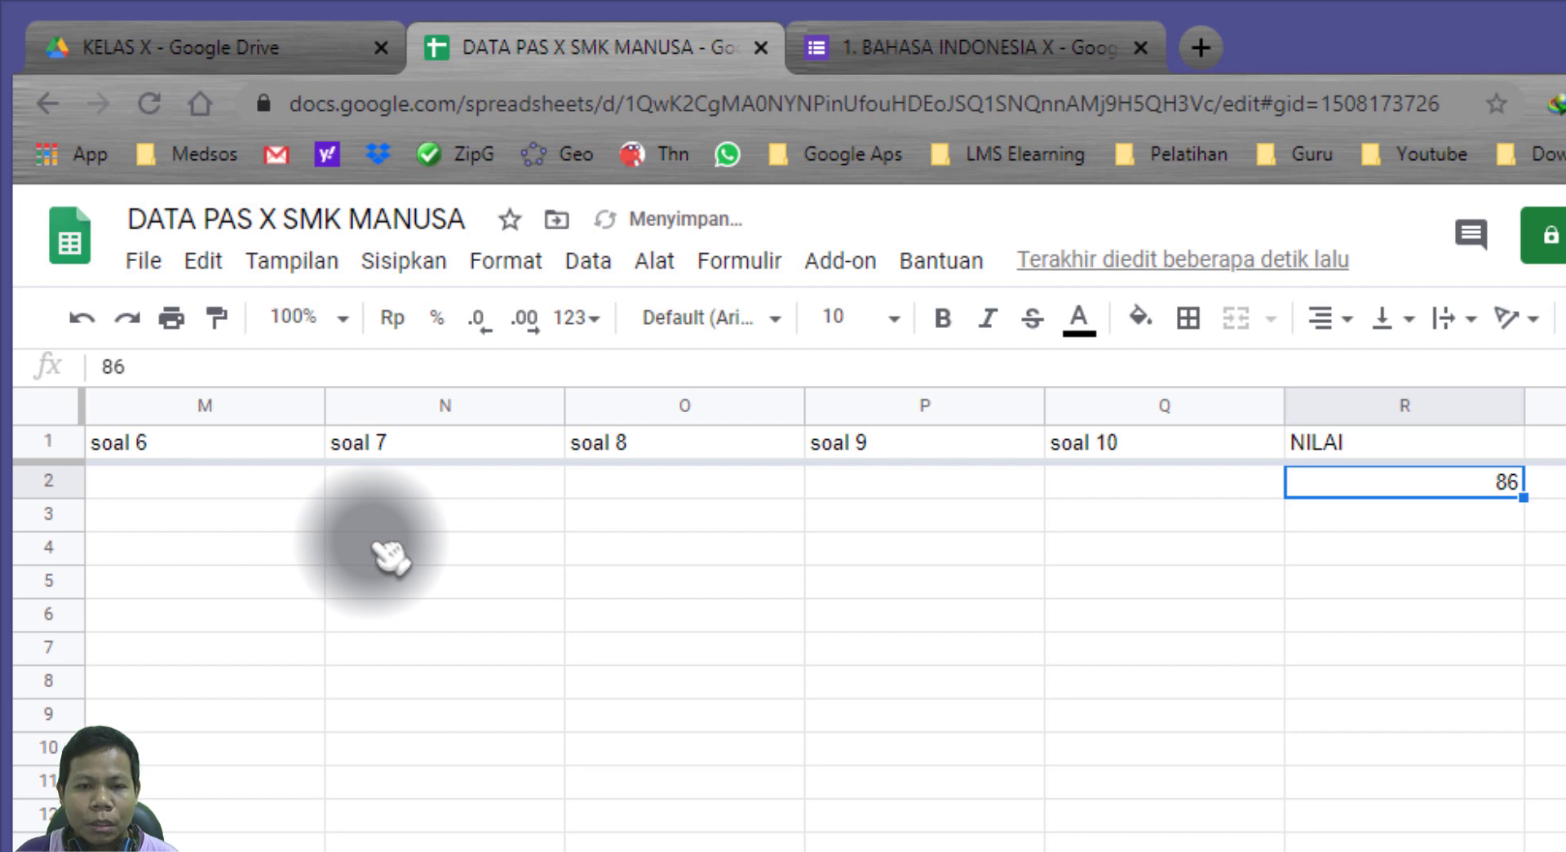
pyautogui.click(1383, 450)
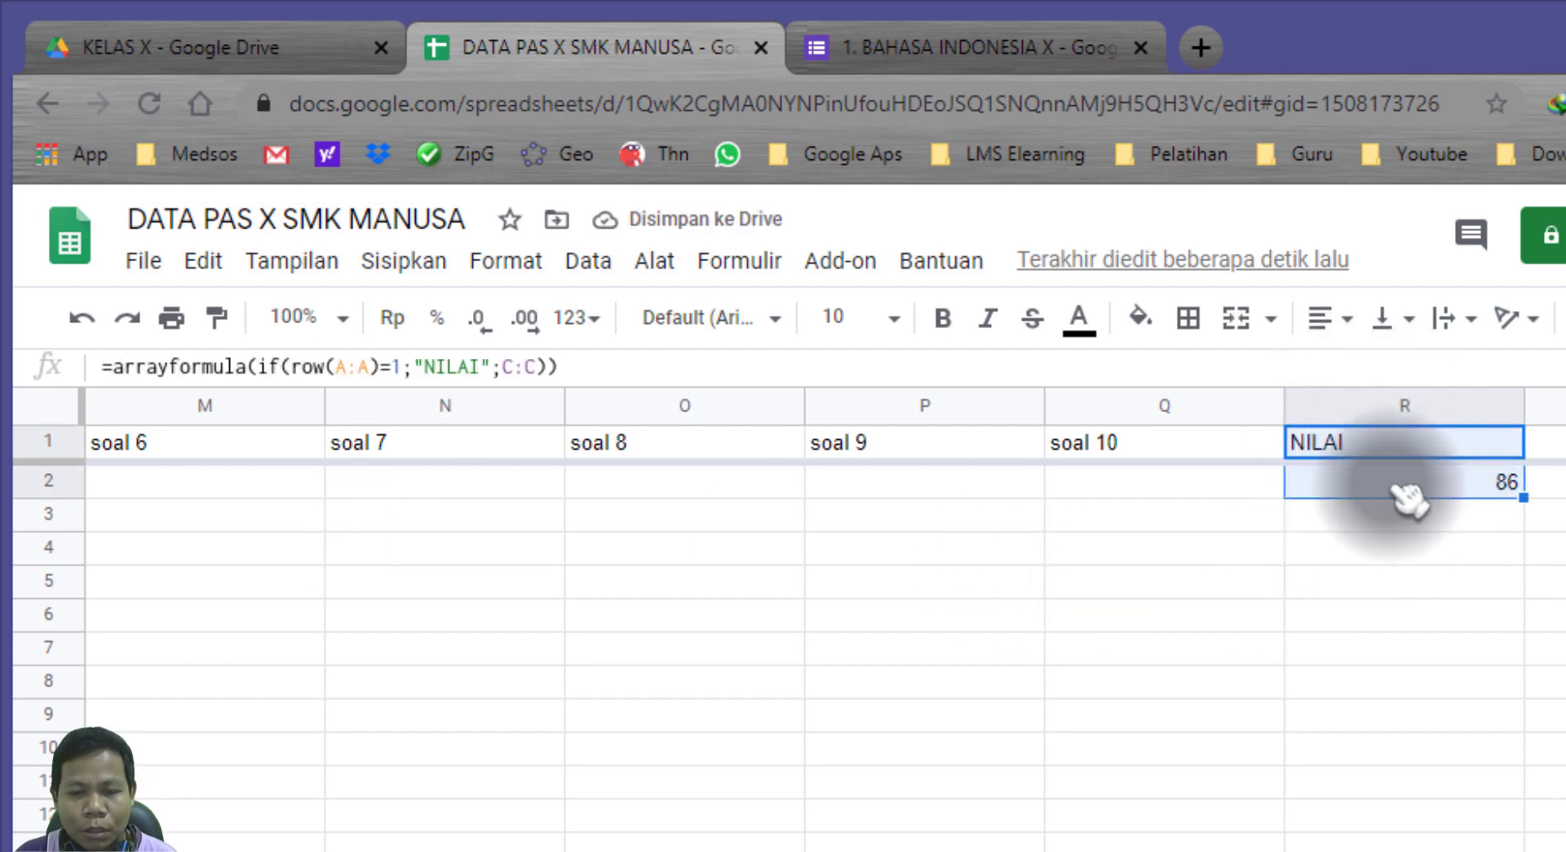
pyautogui.click(1400, 488)
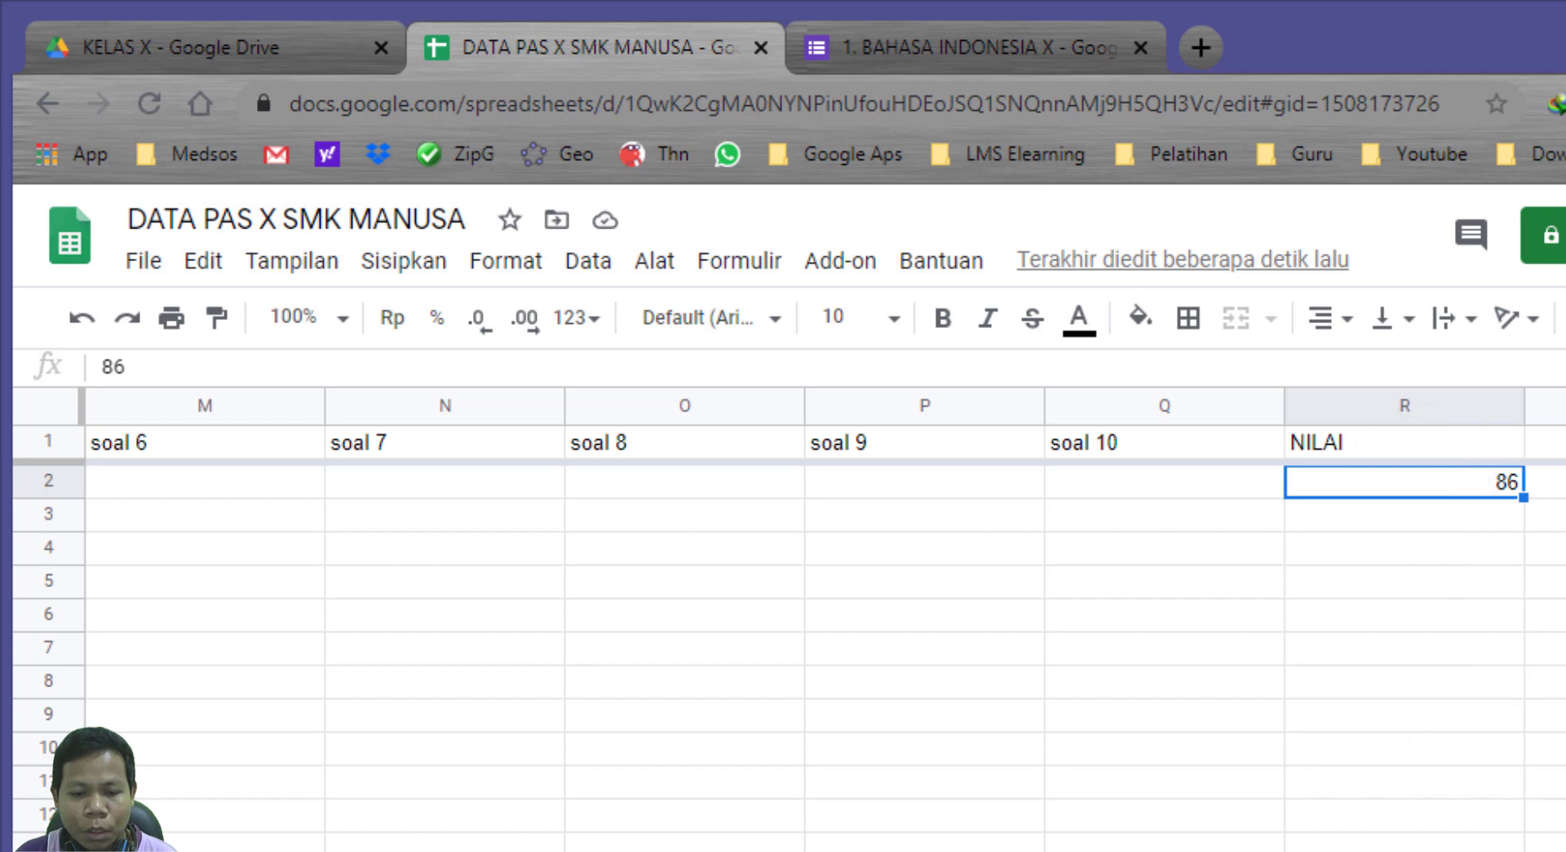
# Change the Score in C2 to 95 and check NILAI updates to 95.
pyautogui.hscroll(-10, 808, 620)
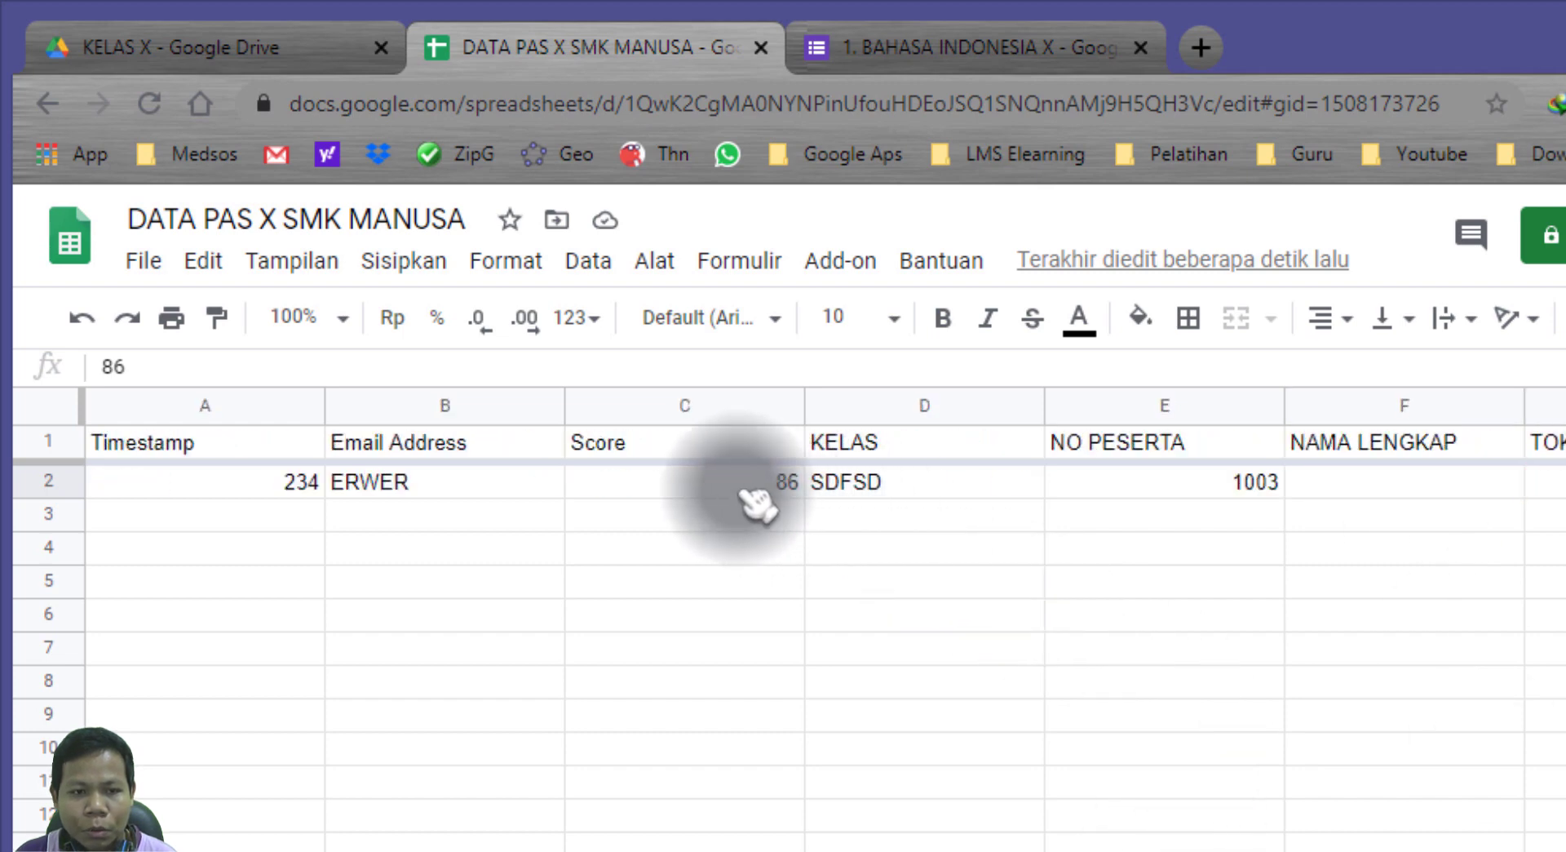
pyautogui.click(744, 492)
pyautogui.write('95')
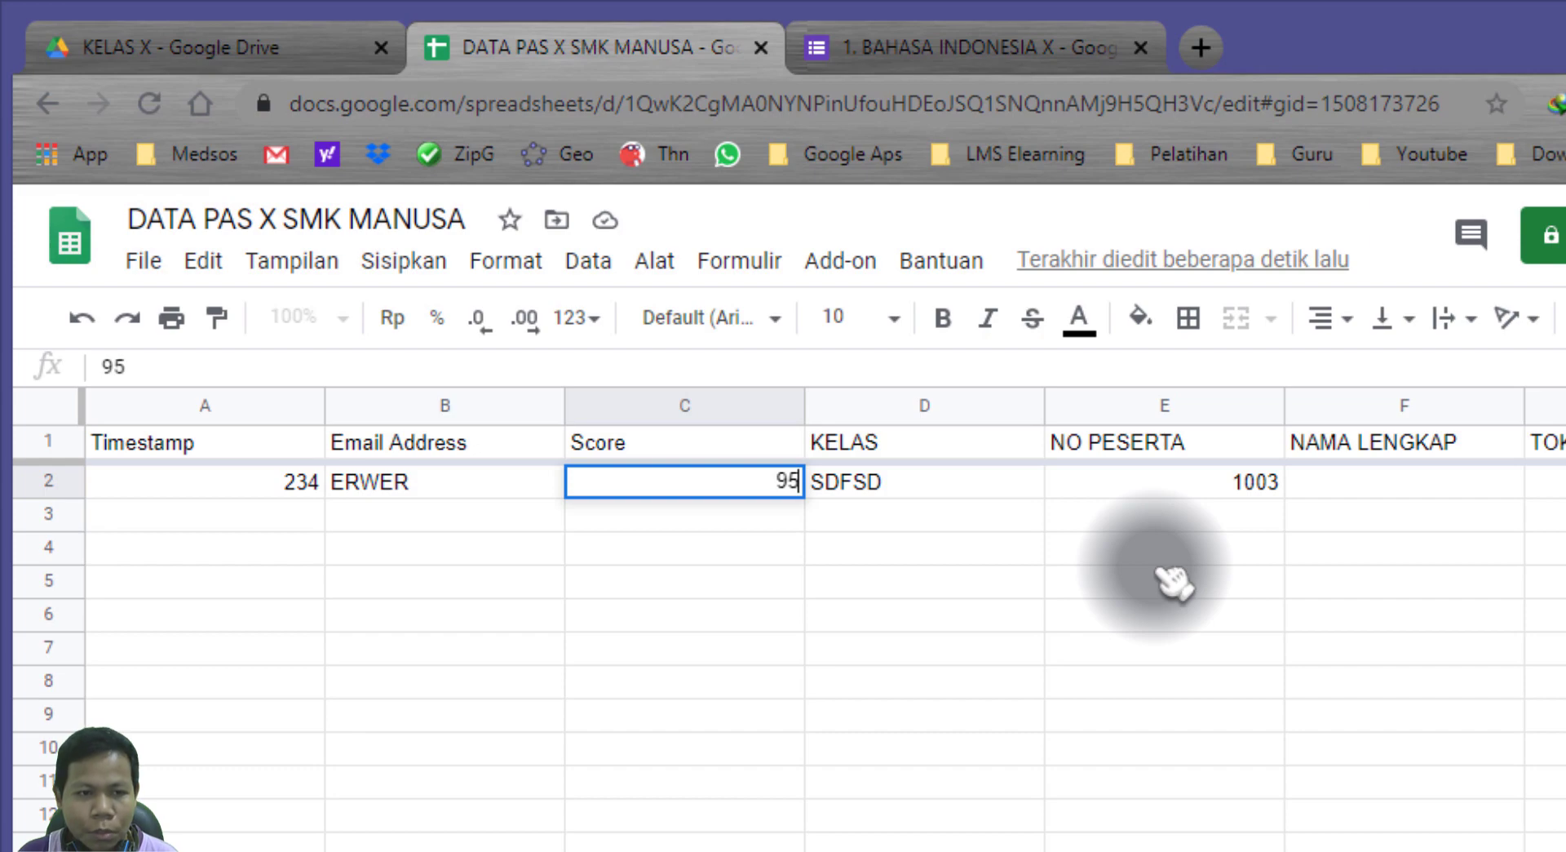
pyautogui.press('Return')
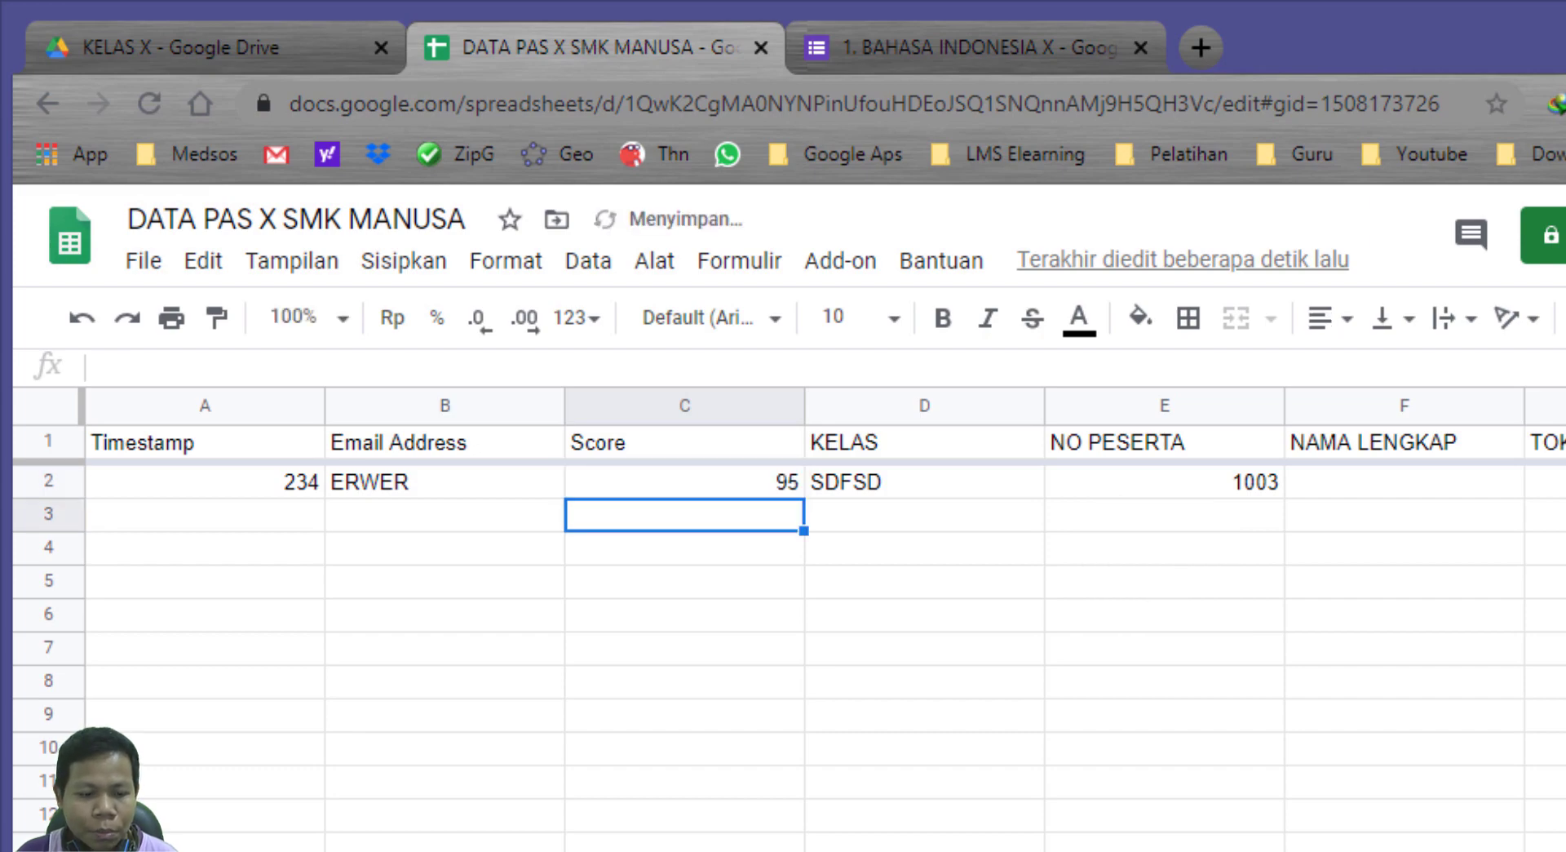
pyautogui.hscroll(3, 718, 510)
pyautogui.hscroll(3, 718, 510)
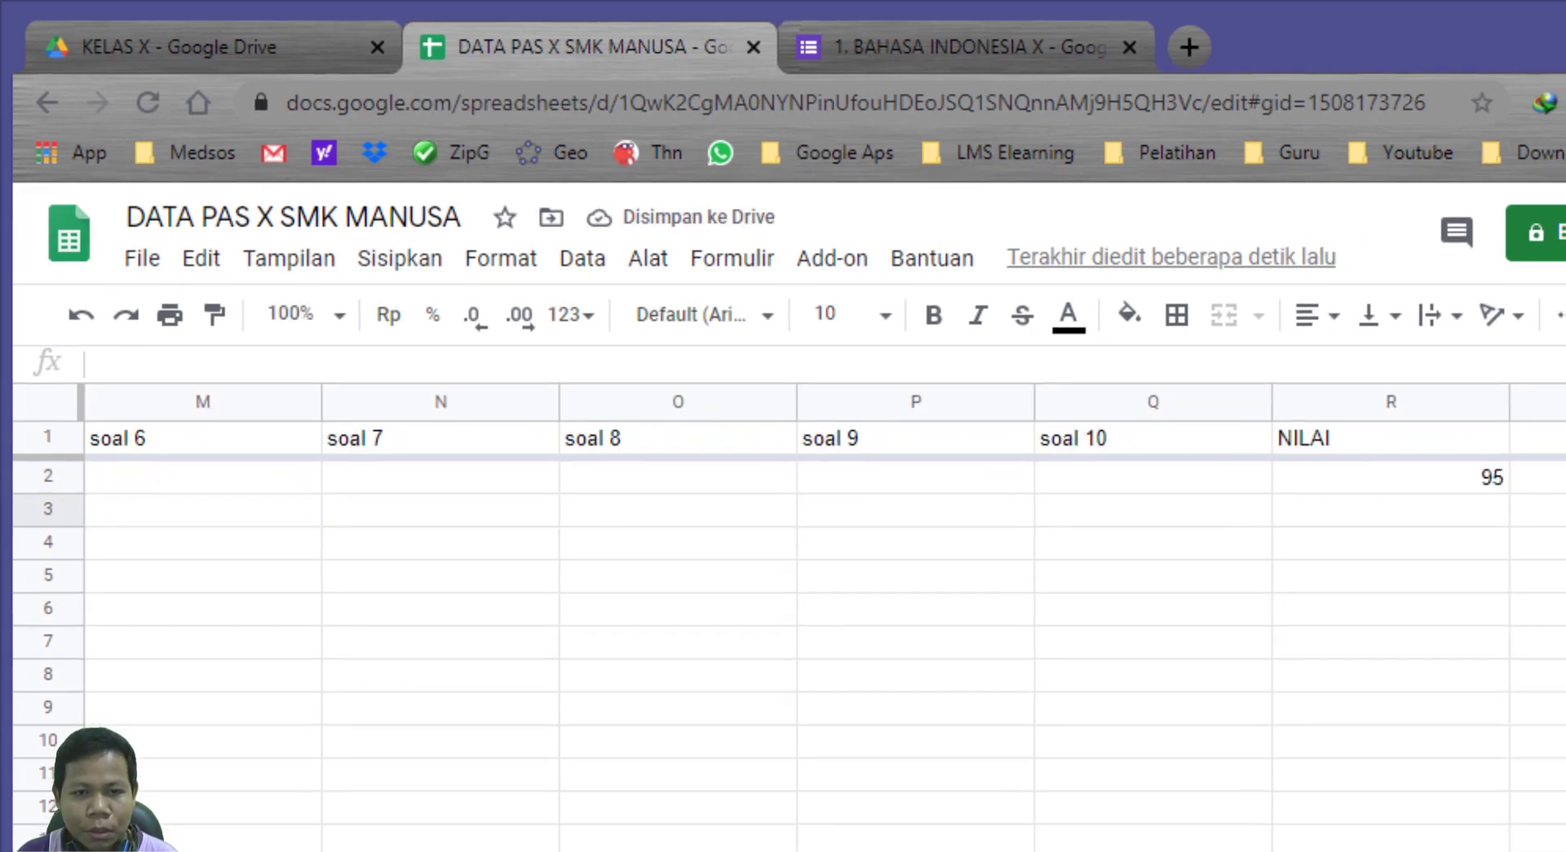
pyautogui.hscroll(2, 717, 510)
pyautogui.click(967, 302)
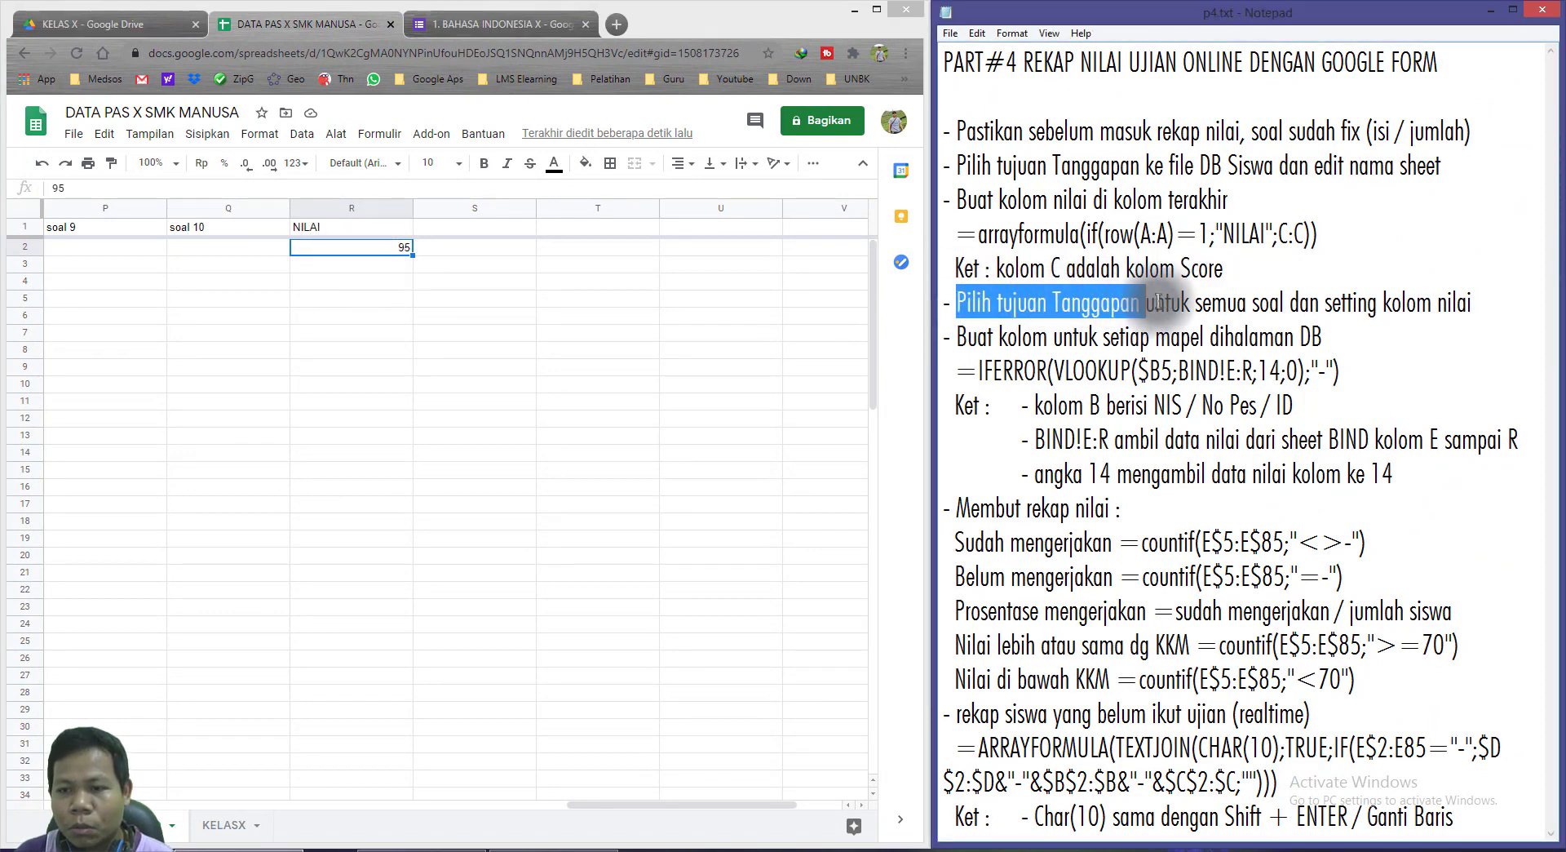
pyautogui.moveTo(1325, 302); pyautogui.dragTo(1452, 306)
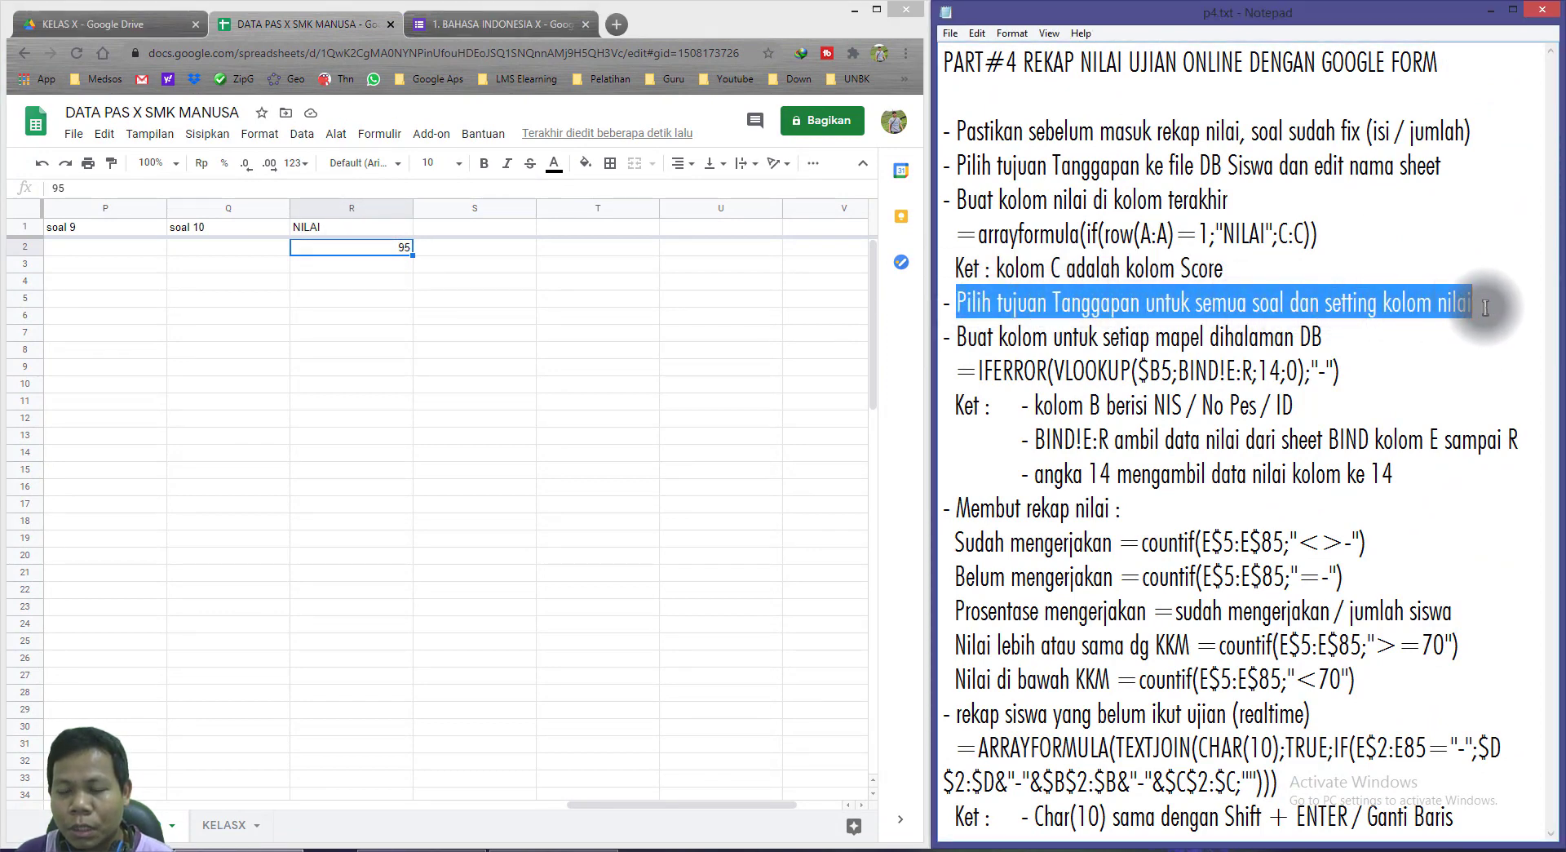
pyautogui.click(473, 452)
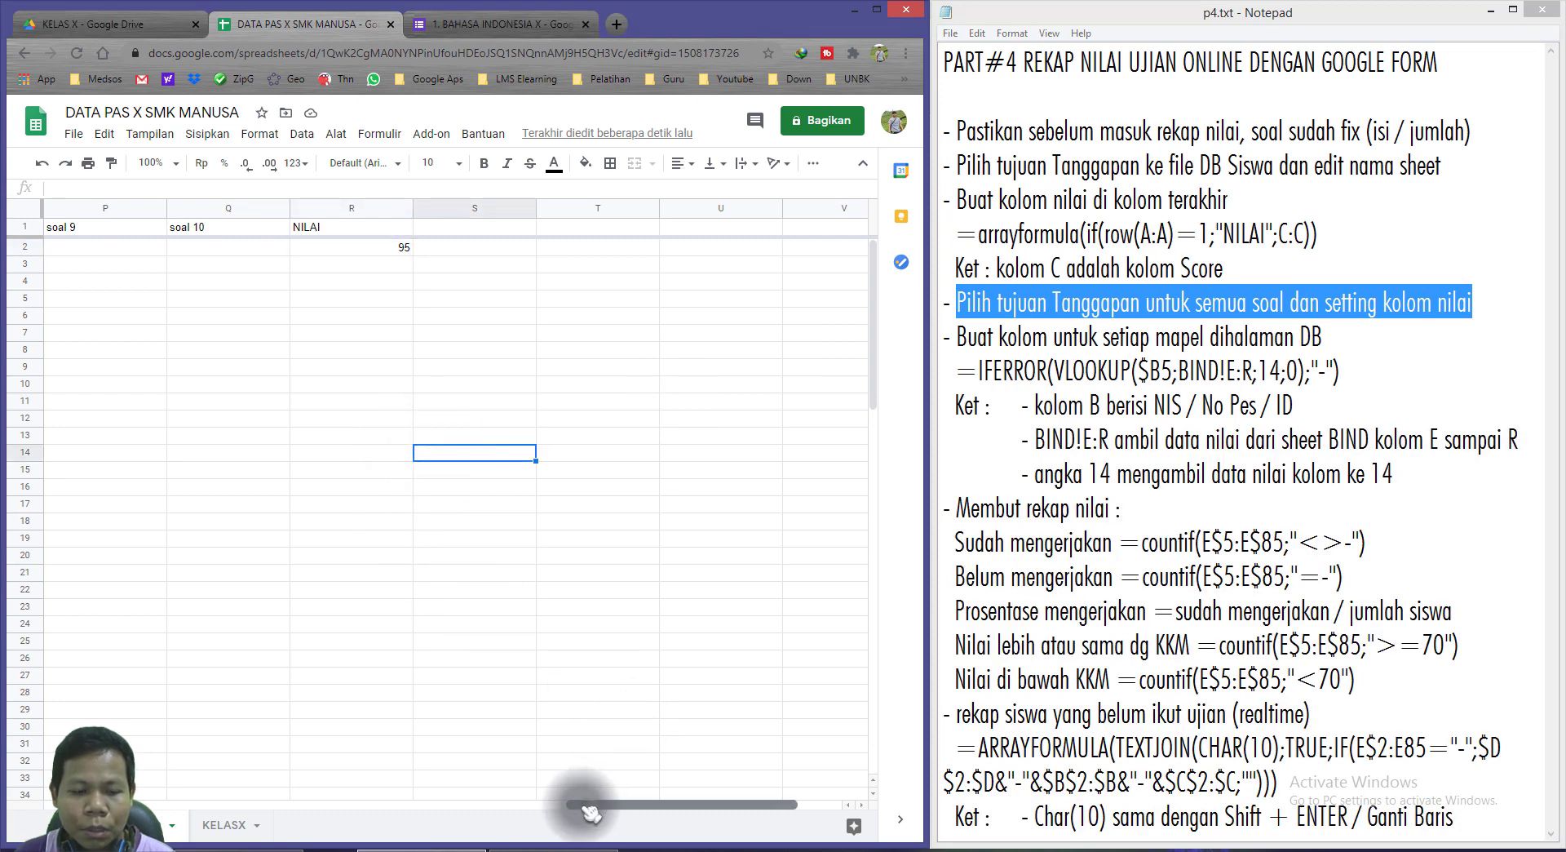
pyautogui.moveTo(589, 808); pyautogui.dragTo(179, 808)
pyautogui.click(334, 469)
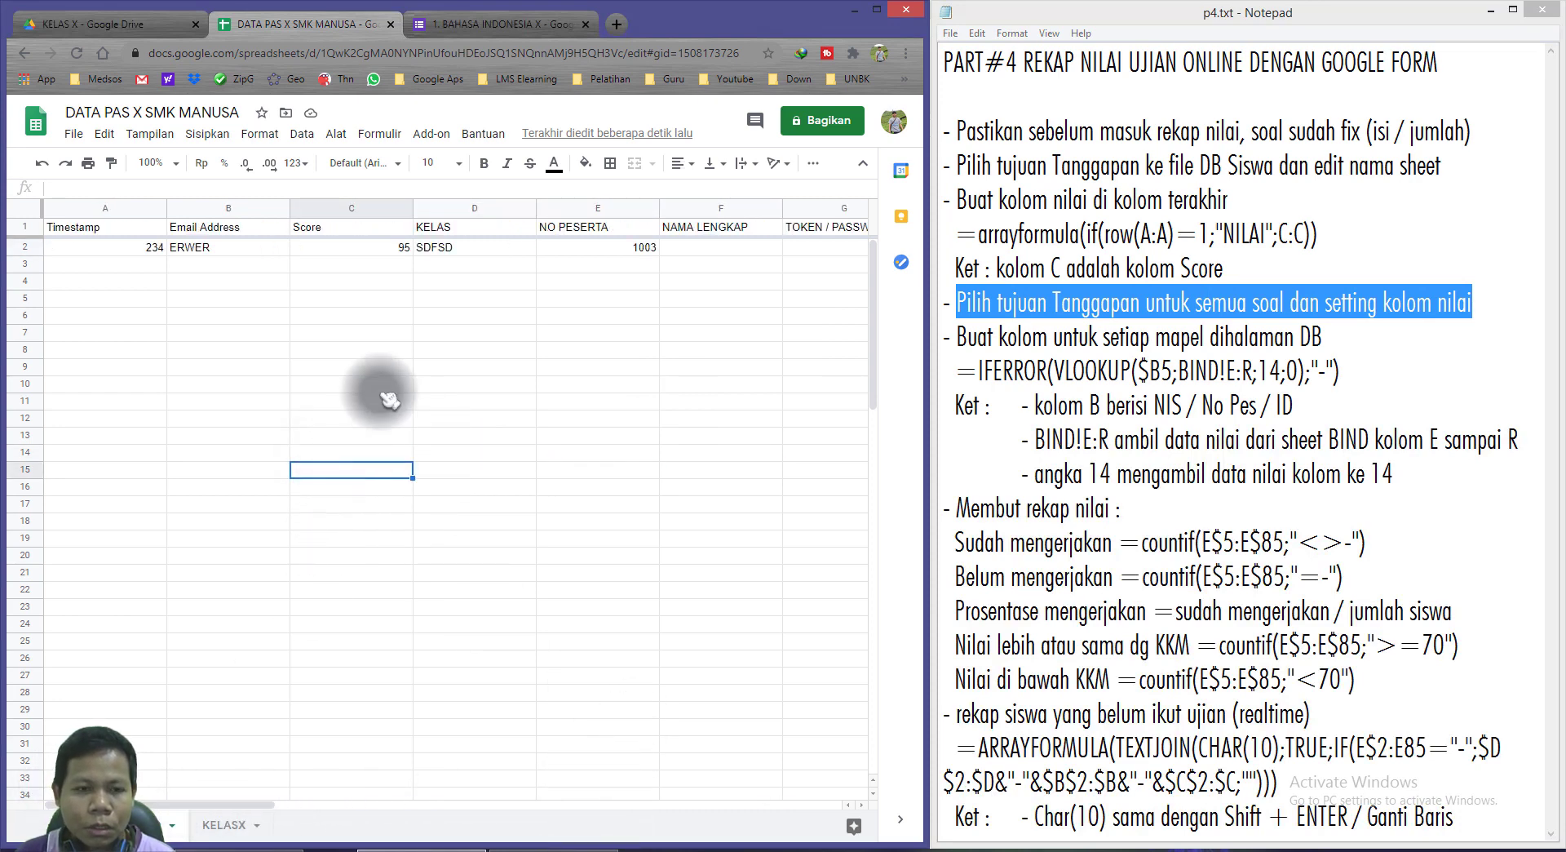
pyautogui.moveTo(269, 805); pyautogui.dragTo(700, 805)
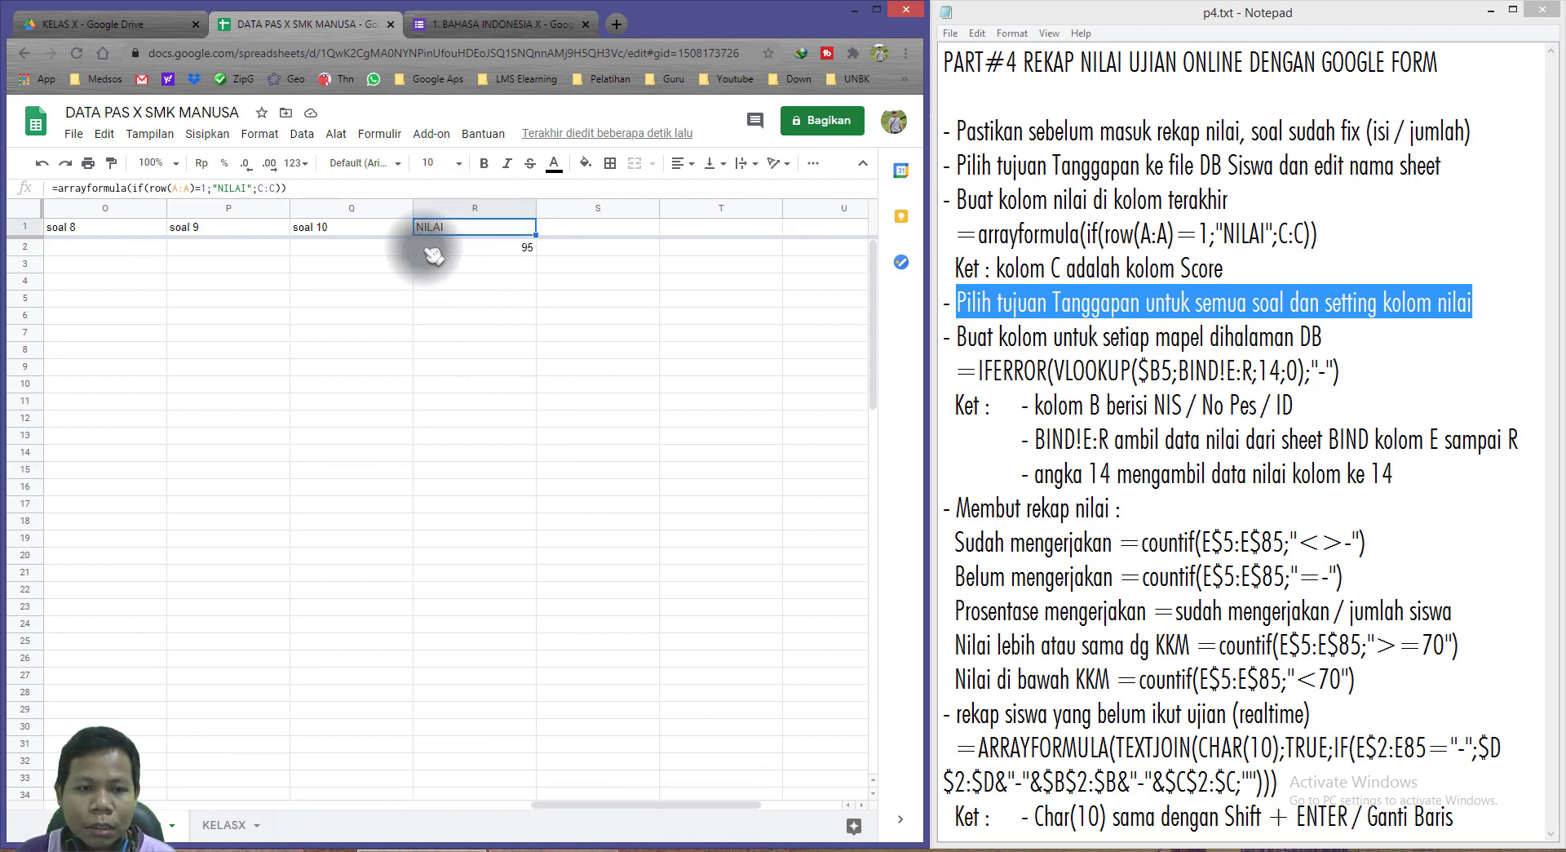
# Close both Sheets and form tabs, then open the 2. PAI X quiz form from KELAS X.
pyautogui.click(390, 23)
pyautogui.click(390, 24)
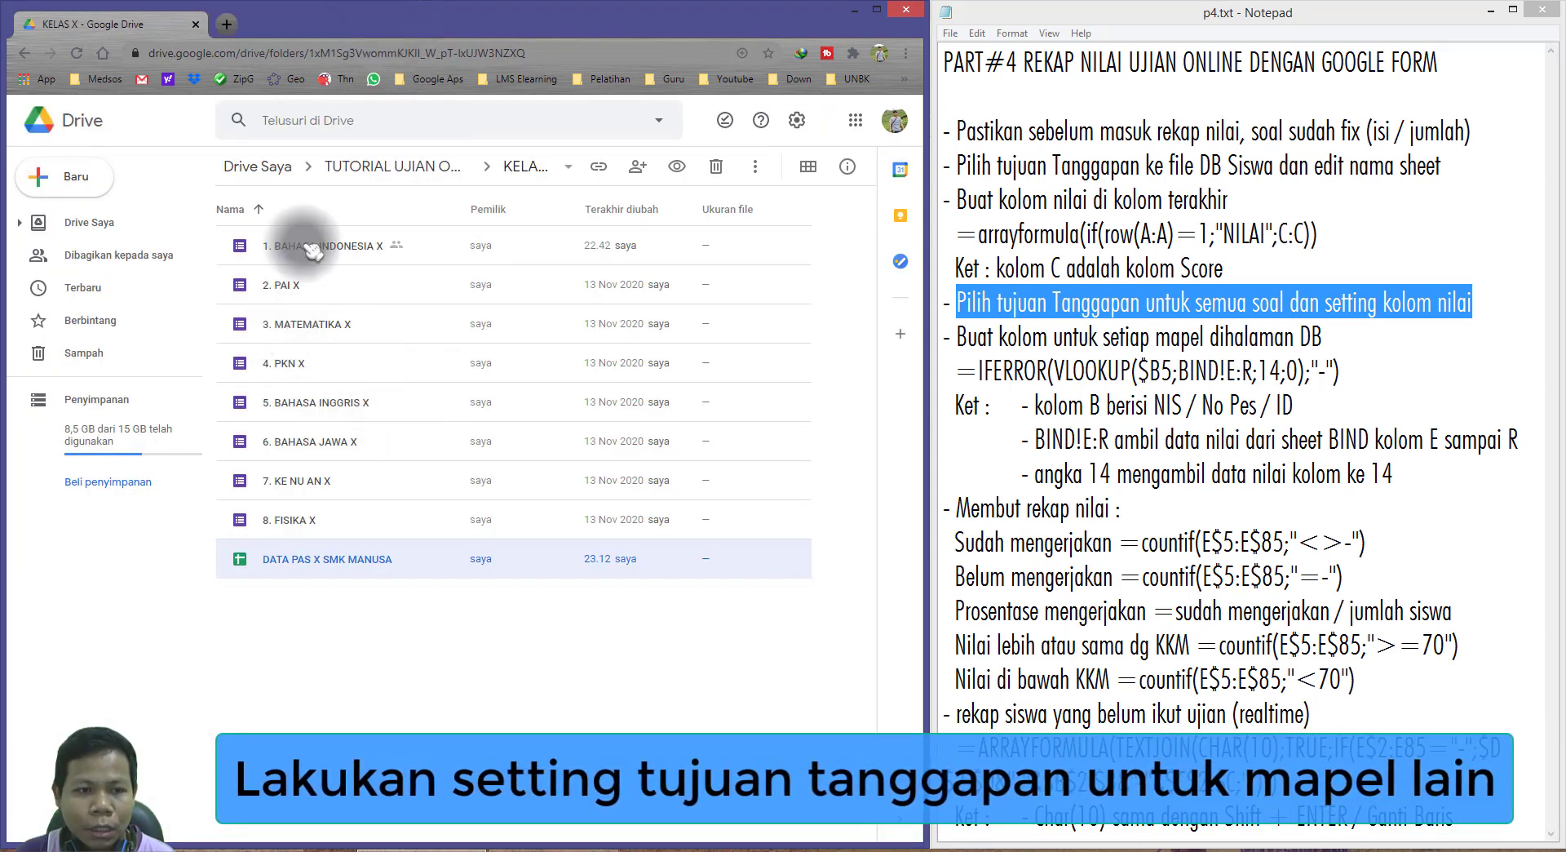
pyautogui.click(342, 253)
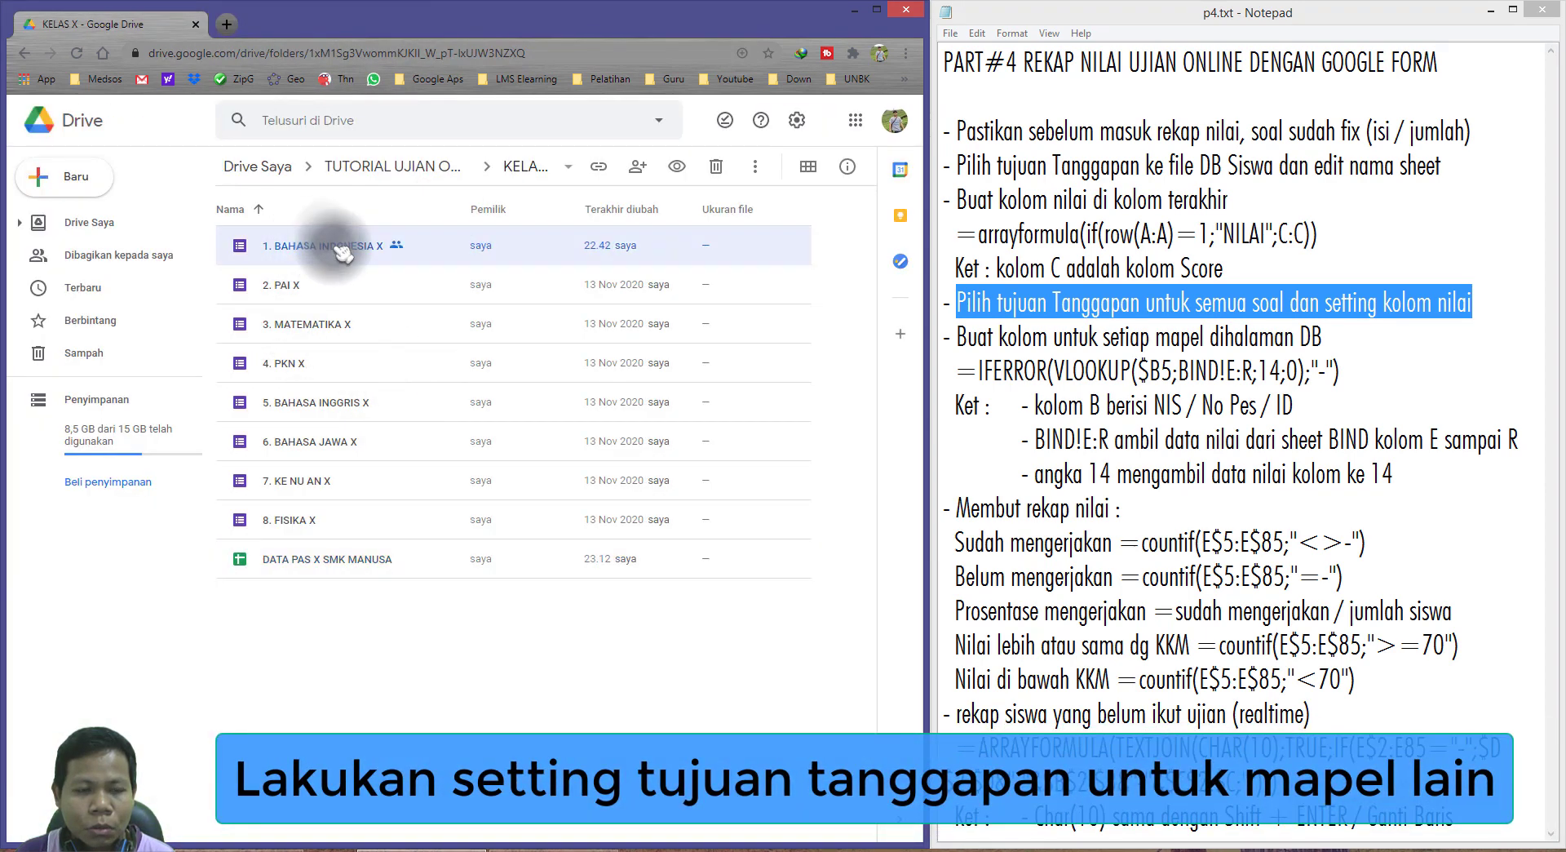
pyautogui.click(316, 287)
pyautogui.click(324, 330)
pyautogui.click(326, 372)
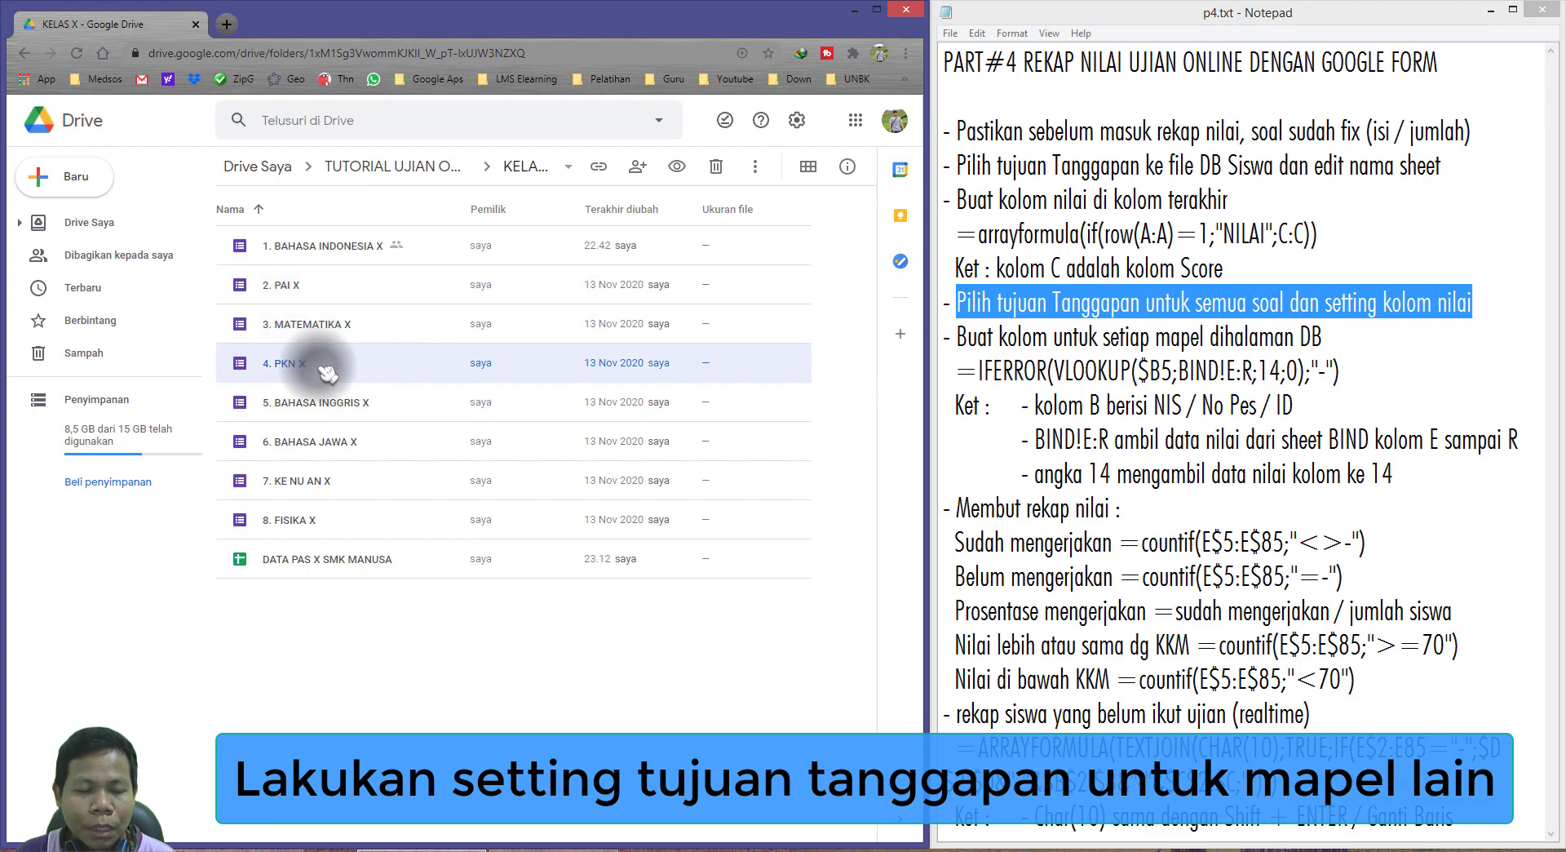
pyautogui.doubleClick(318, 287)
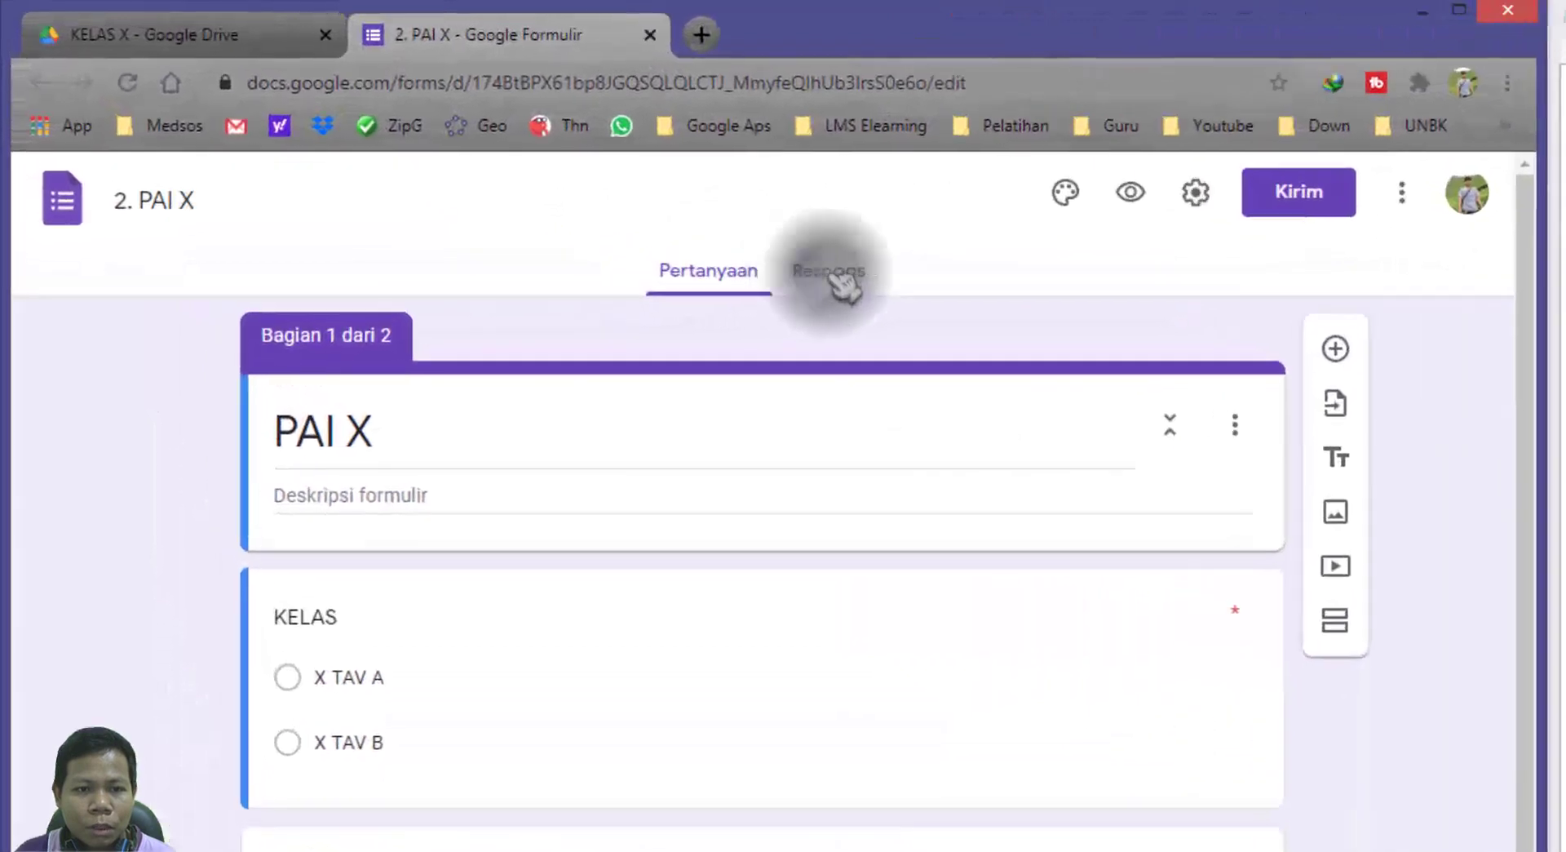
# From the Respons tab, set the existing DATA PAS X SMK MANUSA spreadsheet as the response destination.
pyautogui.click(872, 296)
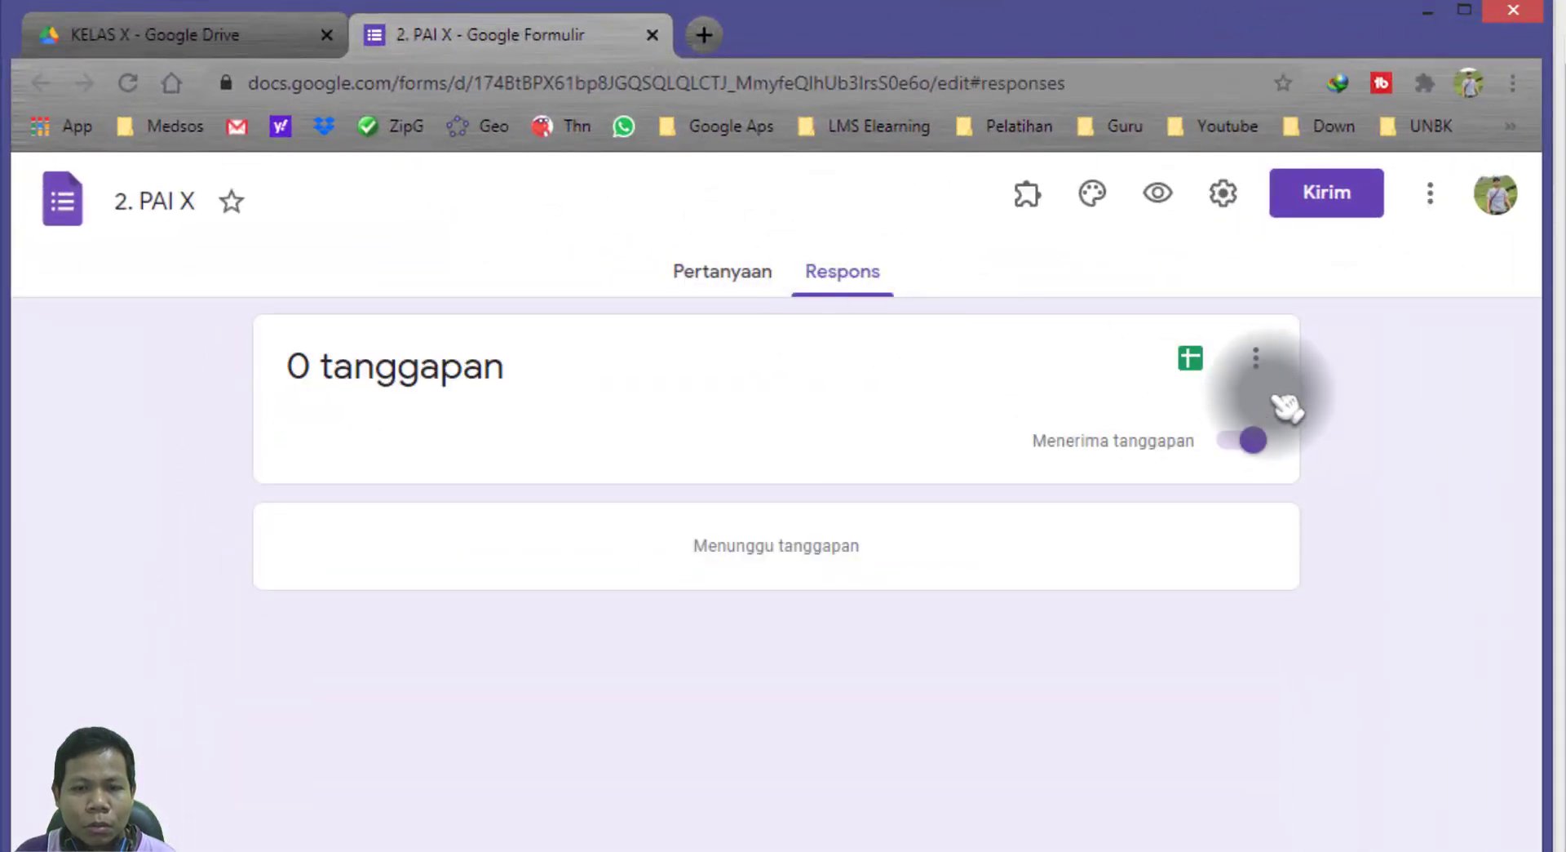
pyautogui.click(1261, 361)
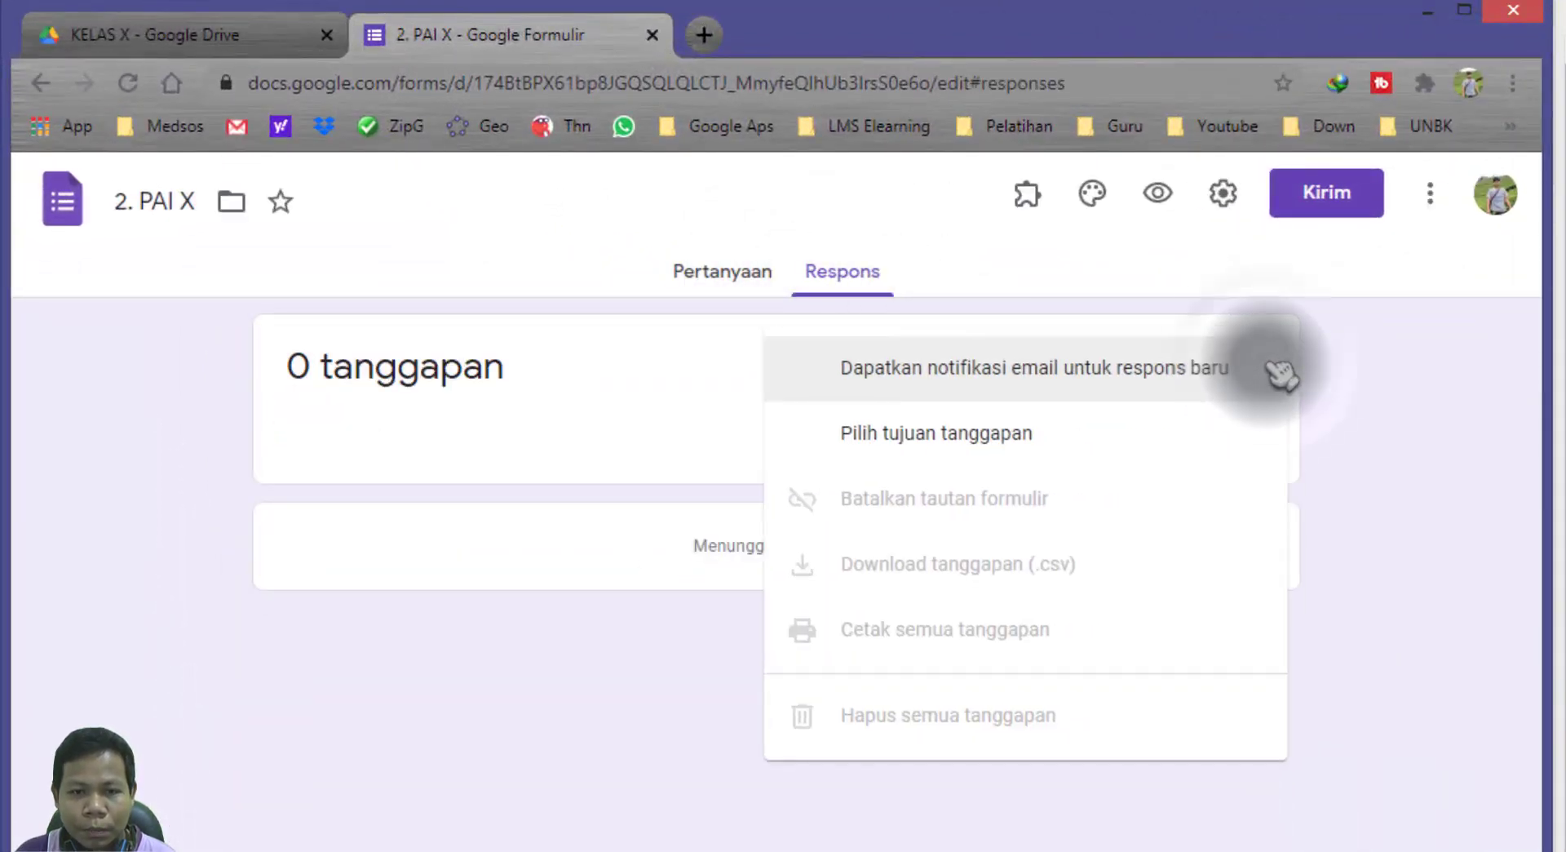
pyautogui.click(1116, 439)
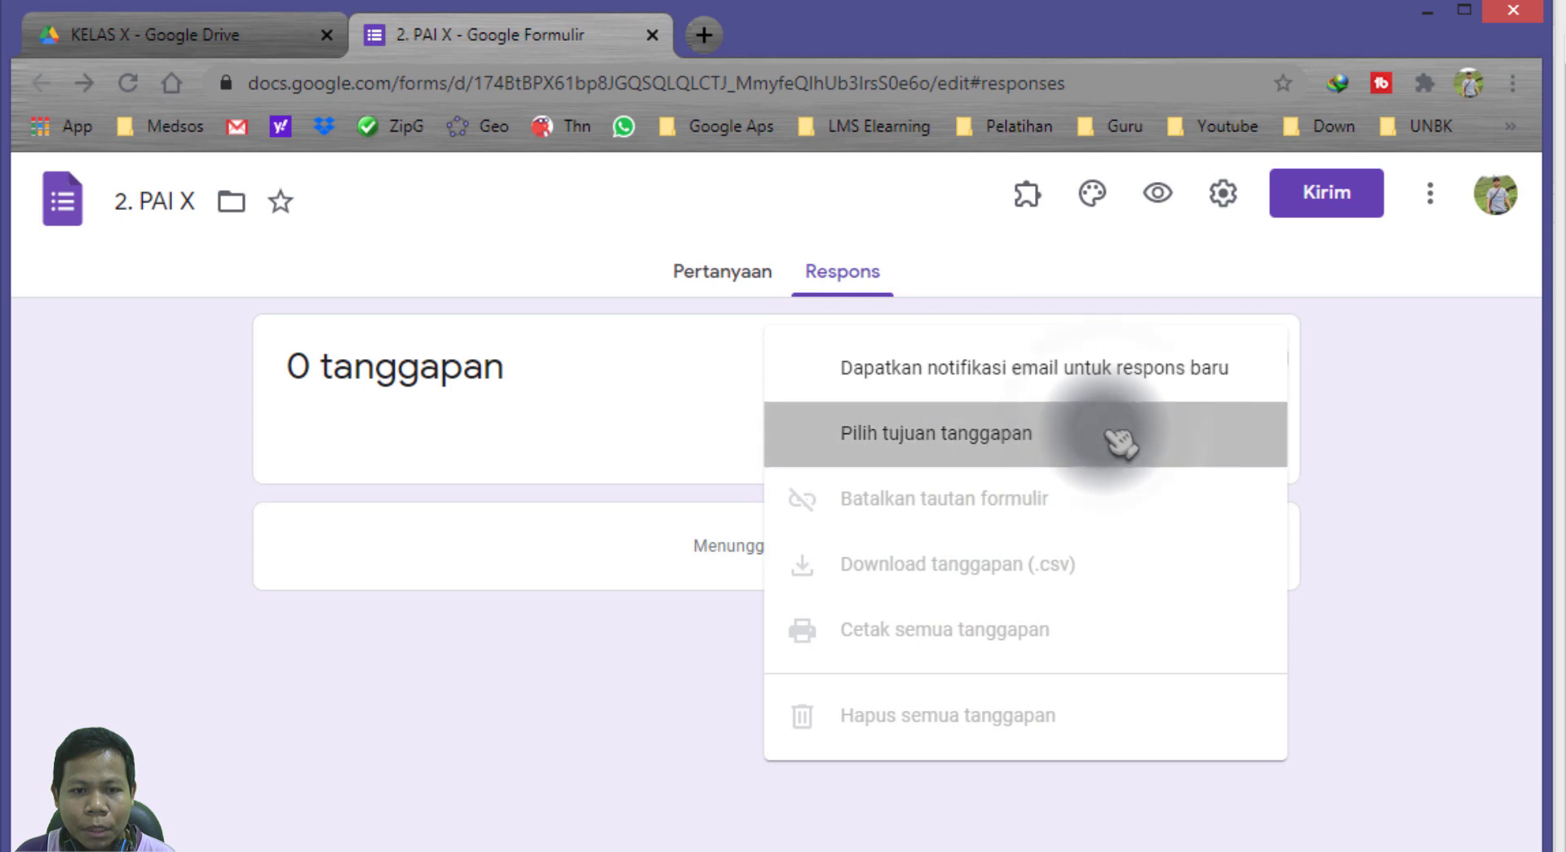
pyautogui.click(571, 465)
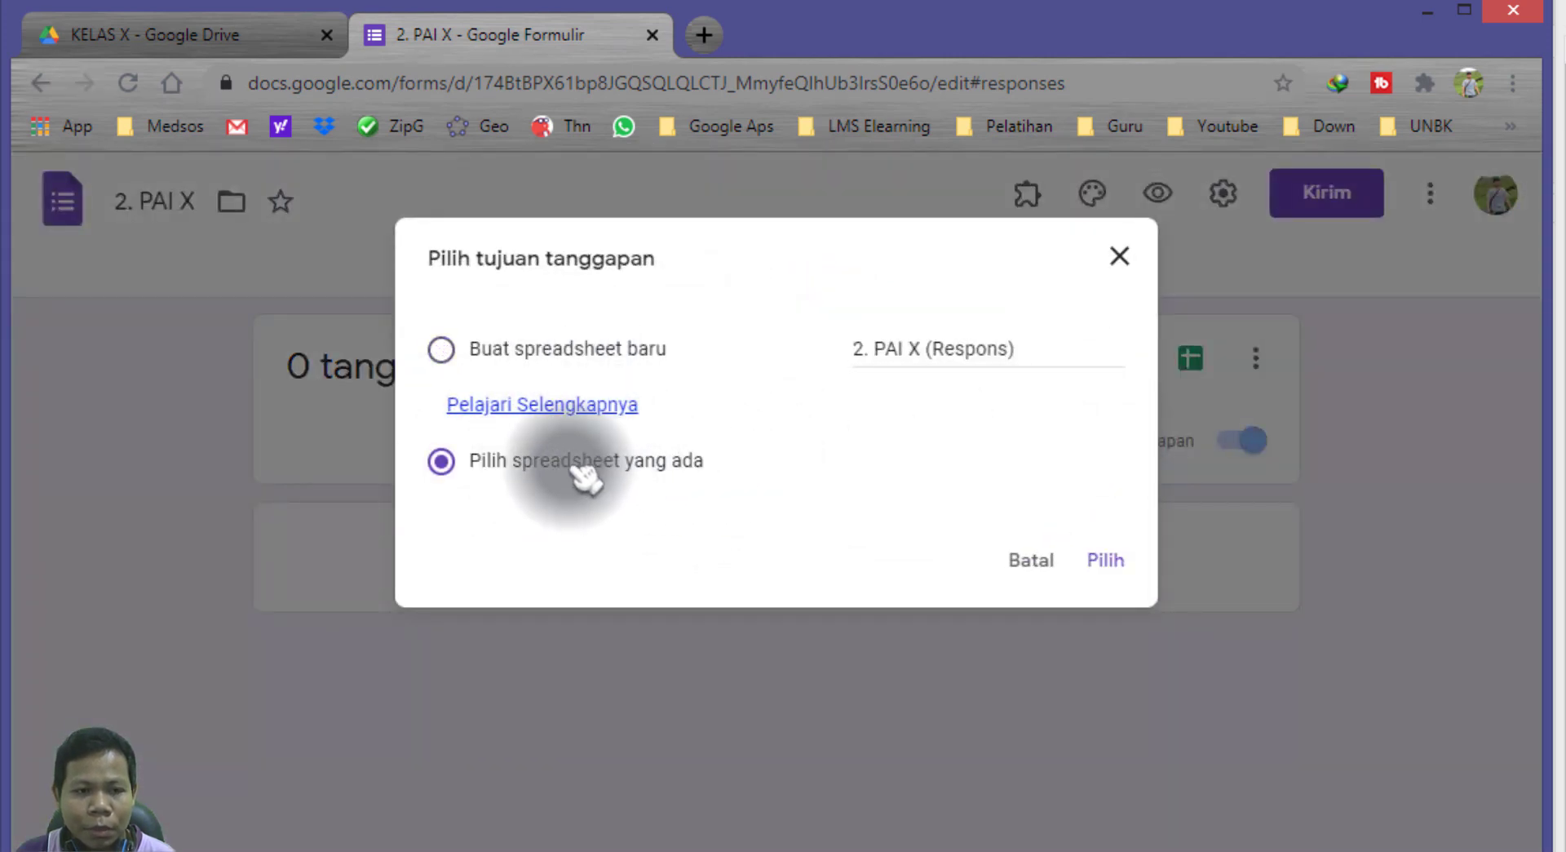
pyautogui.click(1106, 560)
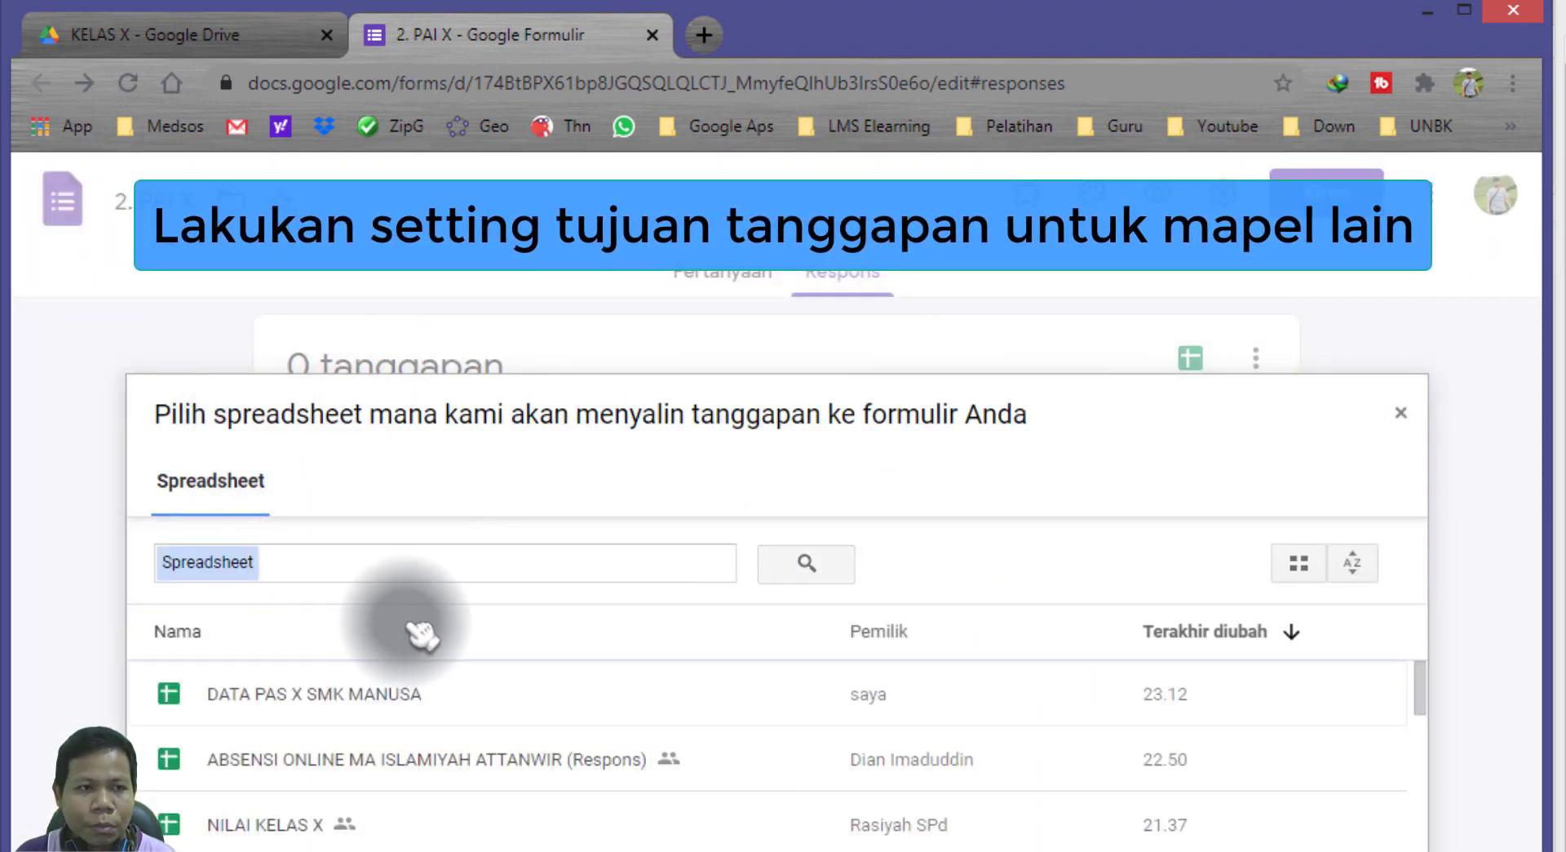
pyautogui.click(209, 695)
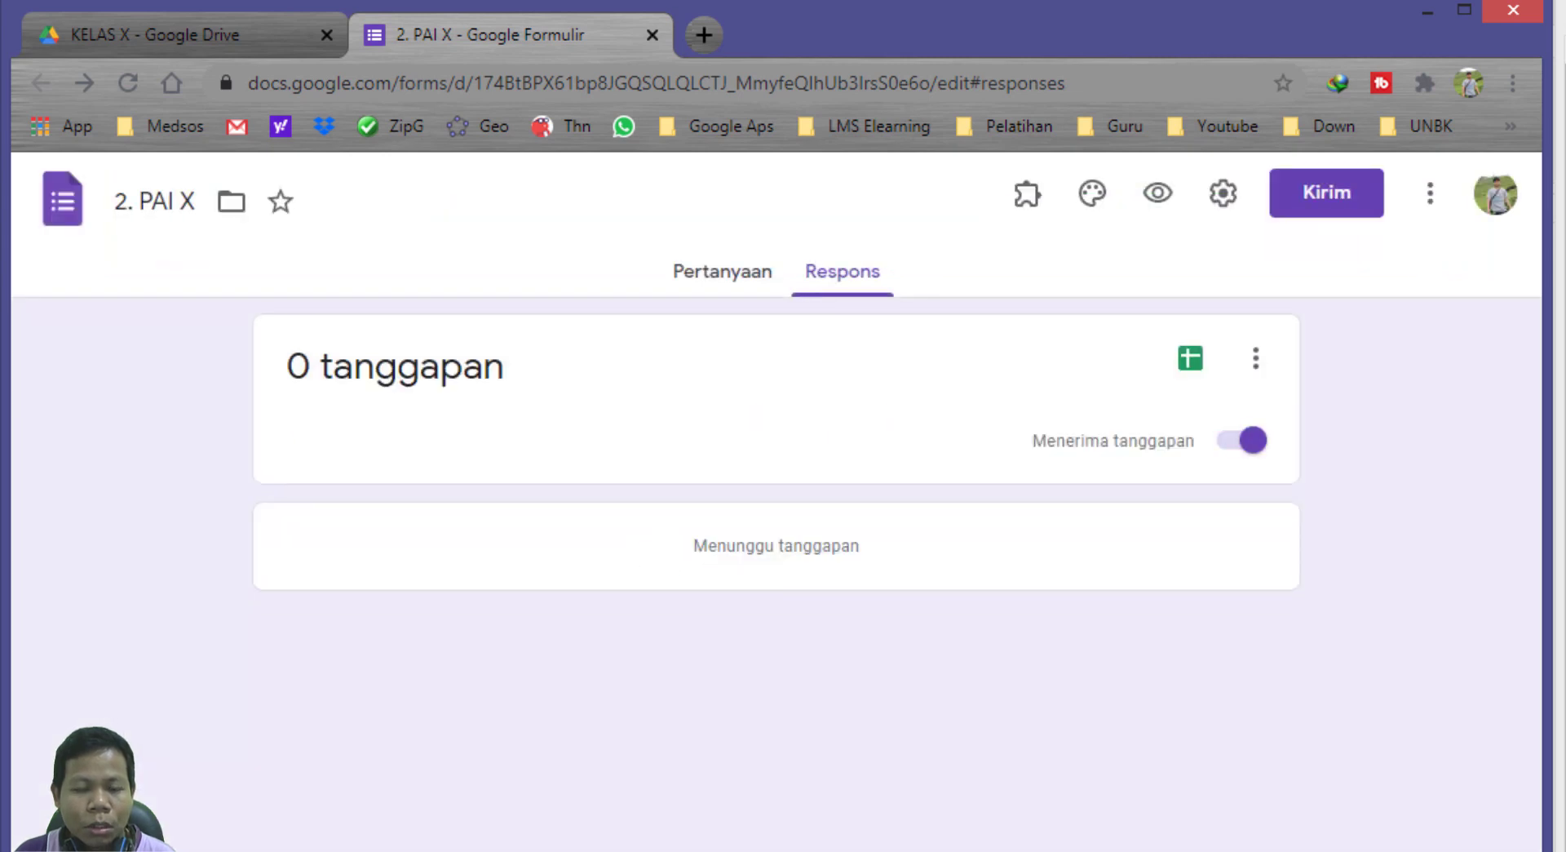
# Rename the Form Responses 4 sheet tab to PAI.
pyautogui.click(255, 51)
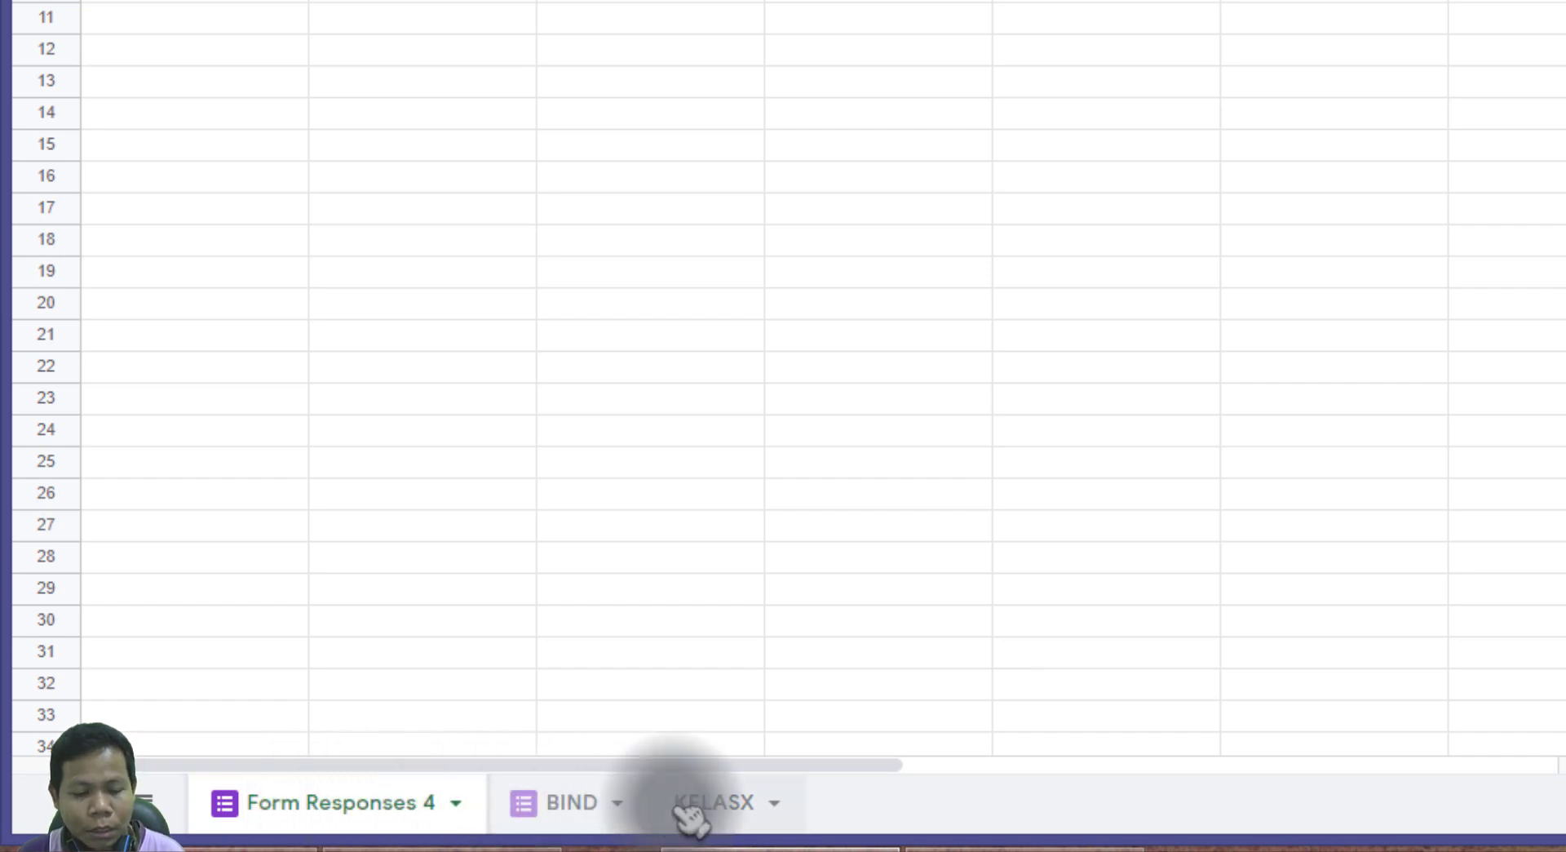
pyautogui.doubleClick(376, 809)
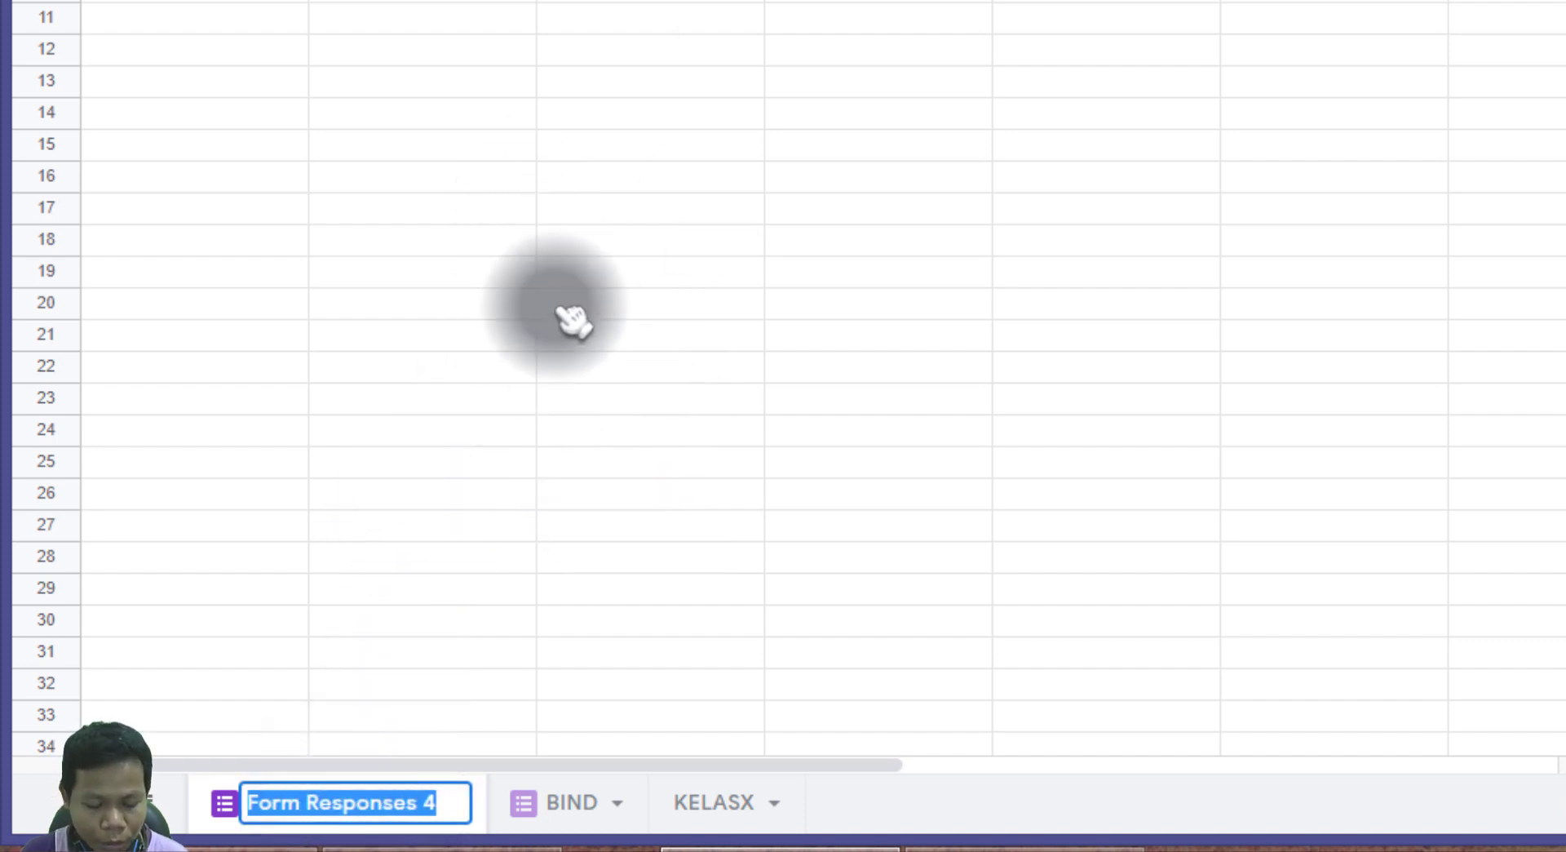
pyautogui.write('PAI')
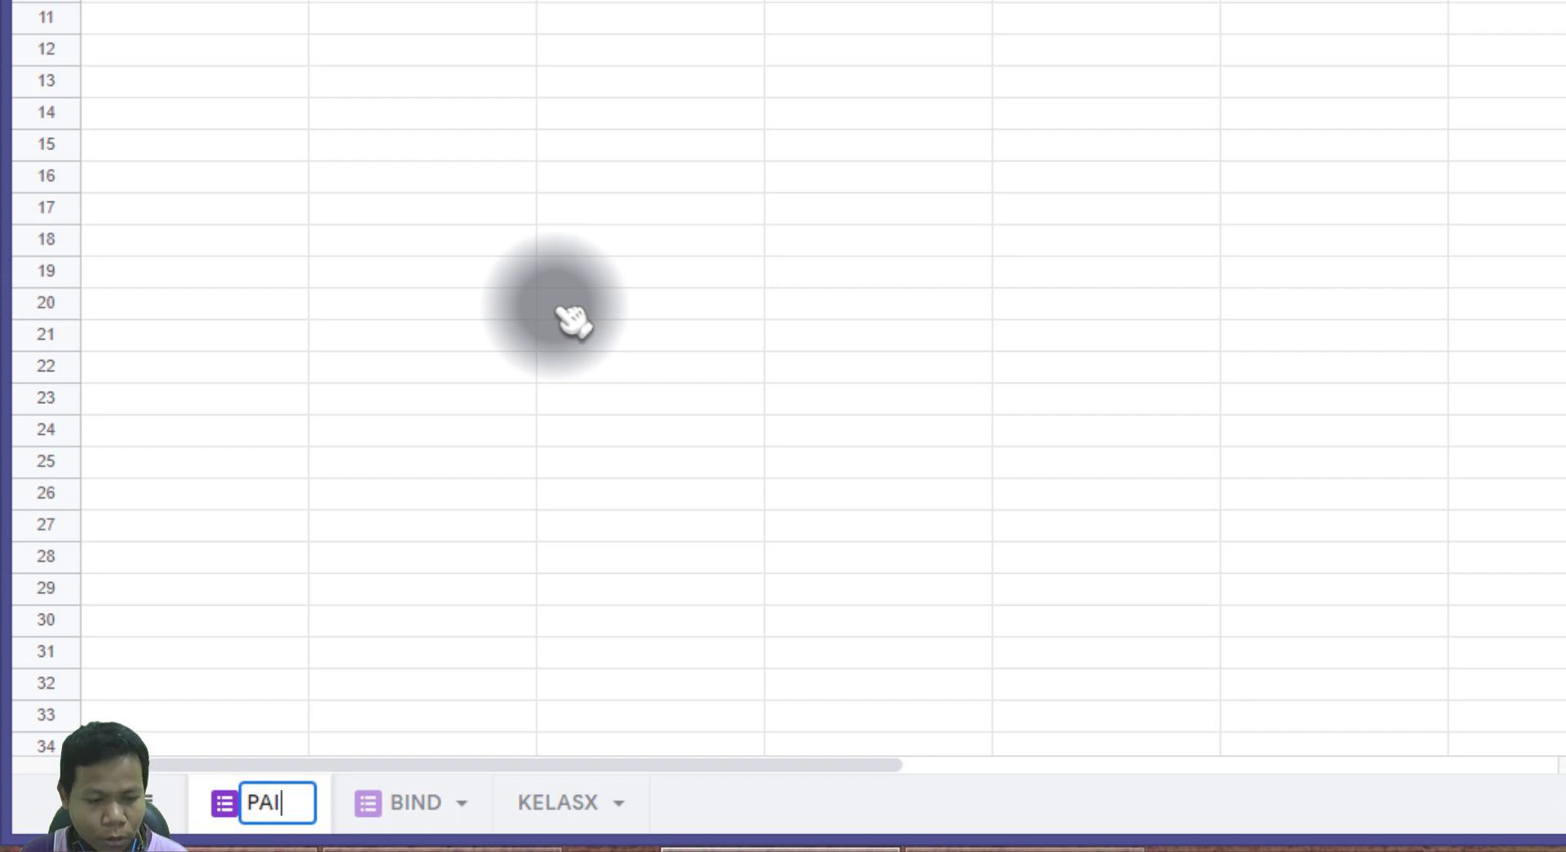
pyautogui.click(502, 624)
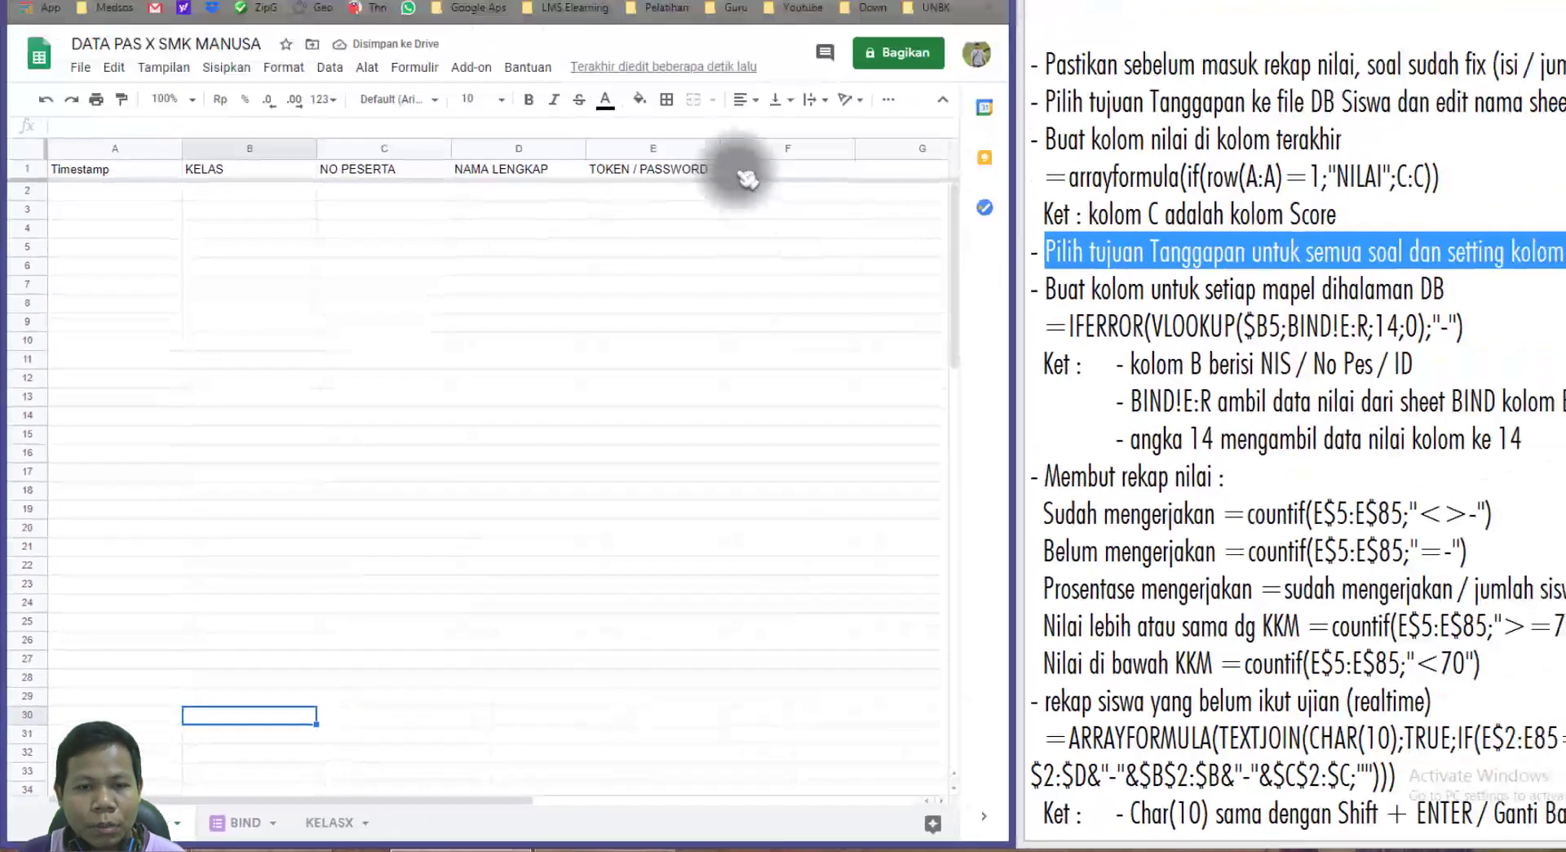
# Paste the NILAI arrayformula from the notes into PAI cell I1, then close the tabs.
pyautogui.click(692, 229)
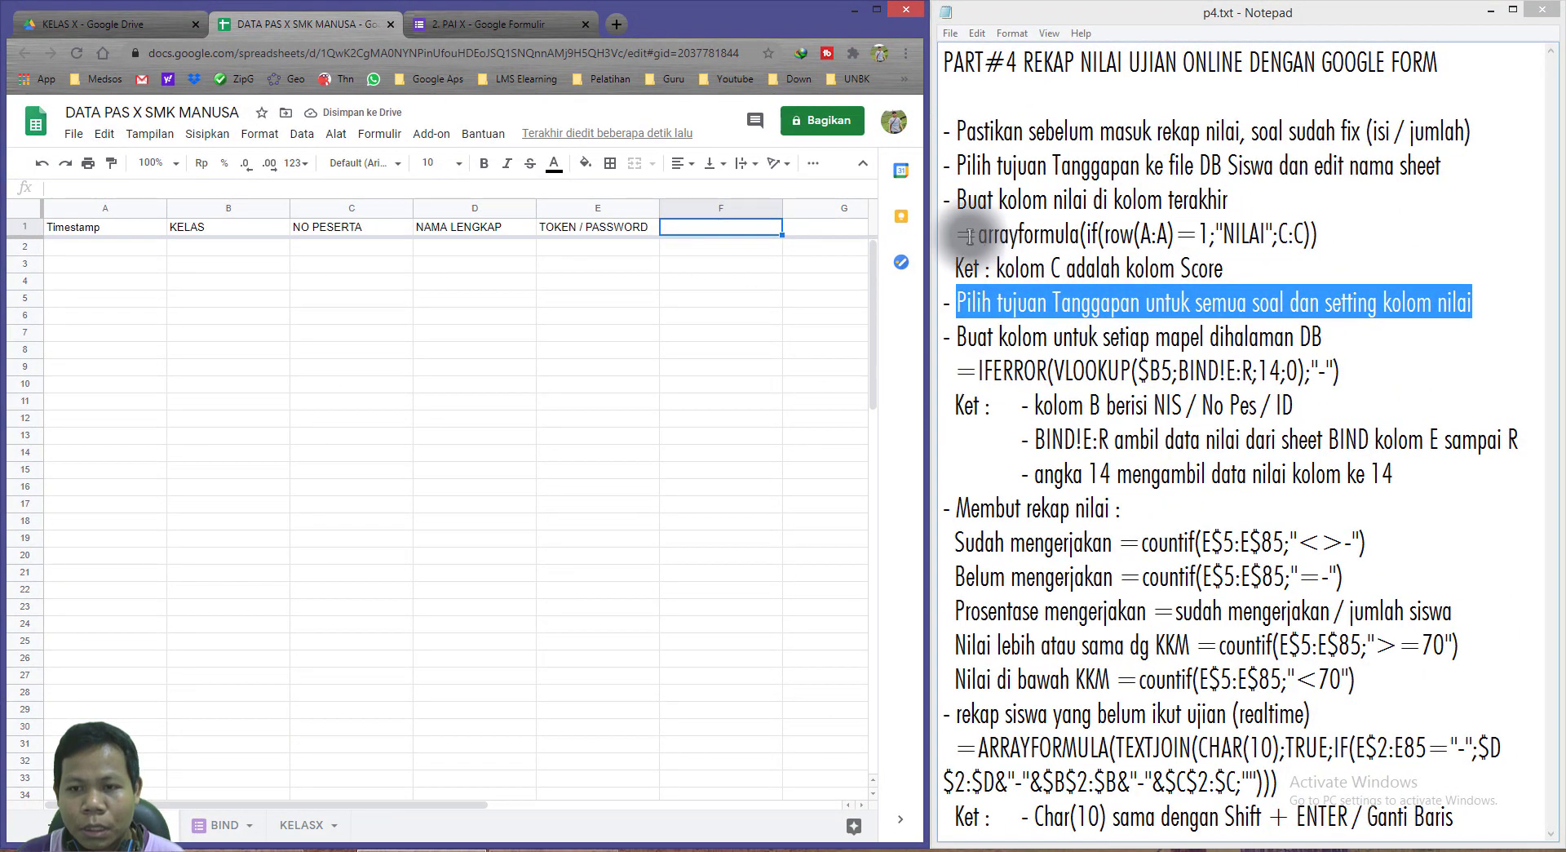
pyautogui.moveTo(950, 235); pyautogui.dragTo(1352, 235)
pyautogui.hotkey('ctrl', 'c')
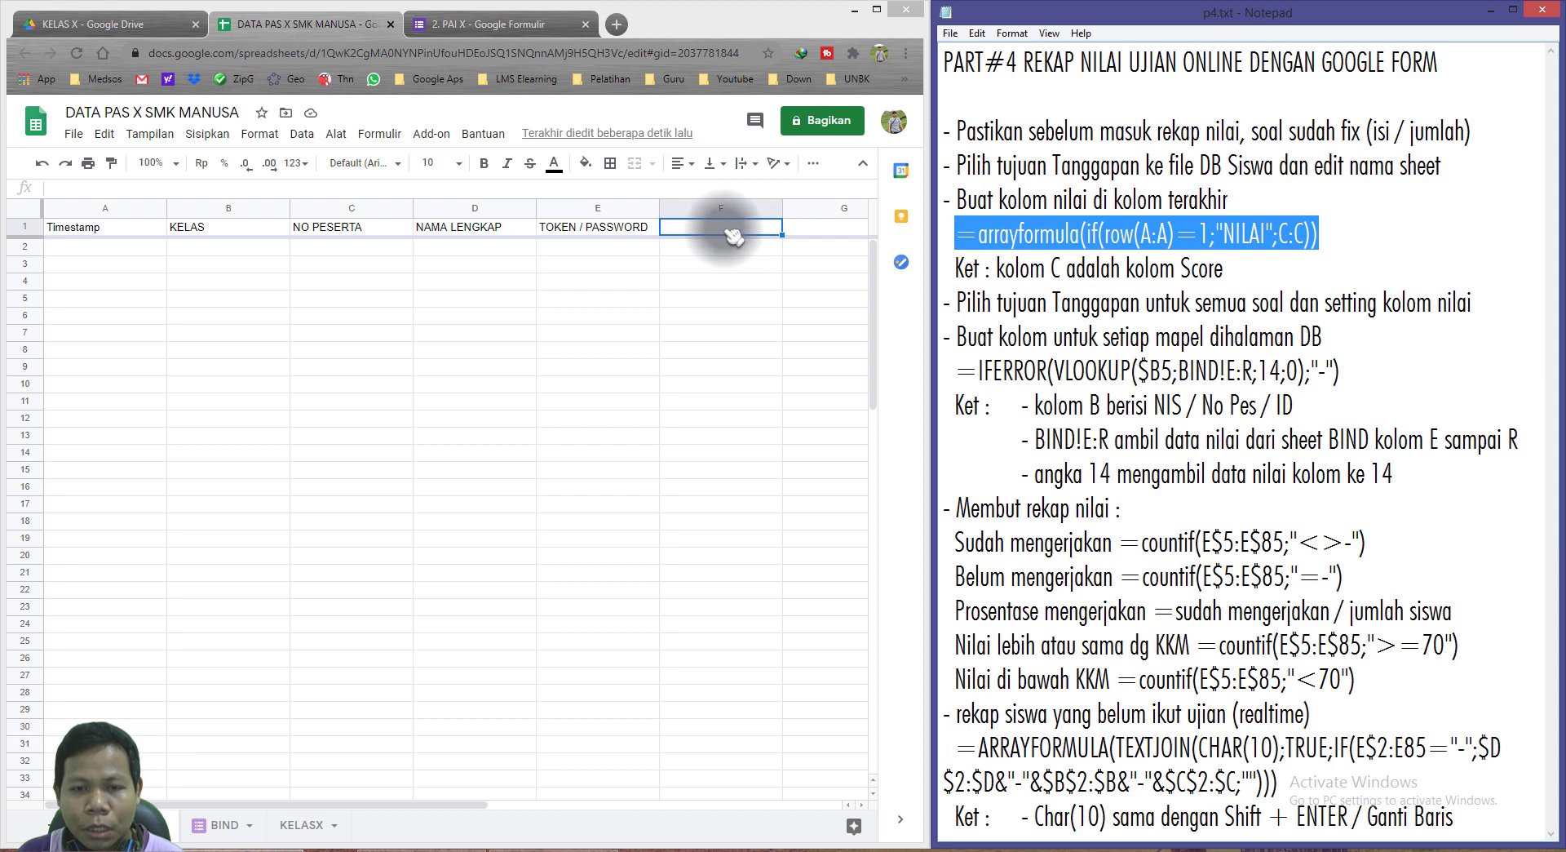
pyautogui.click(732, 234)
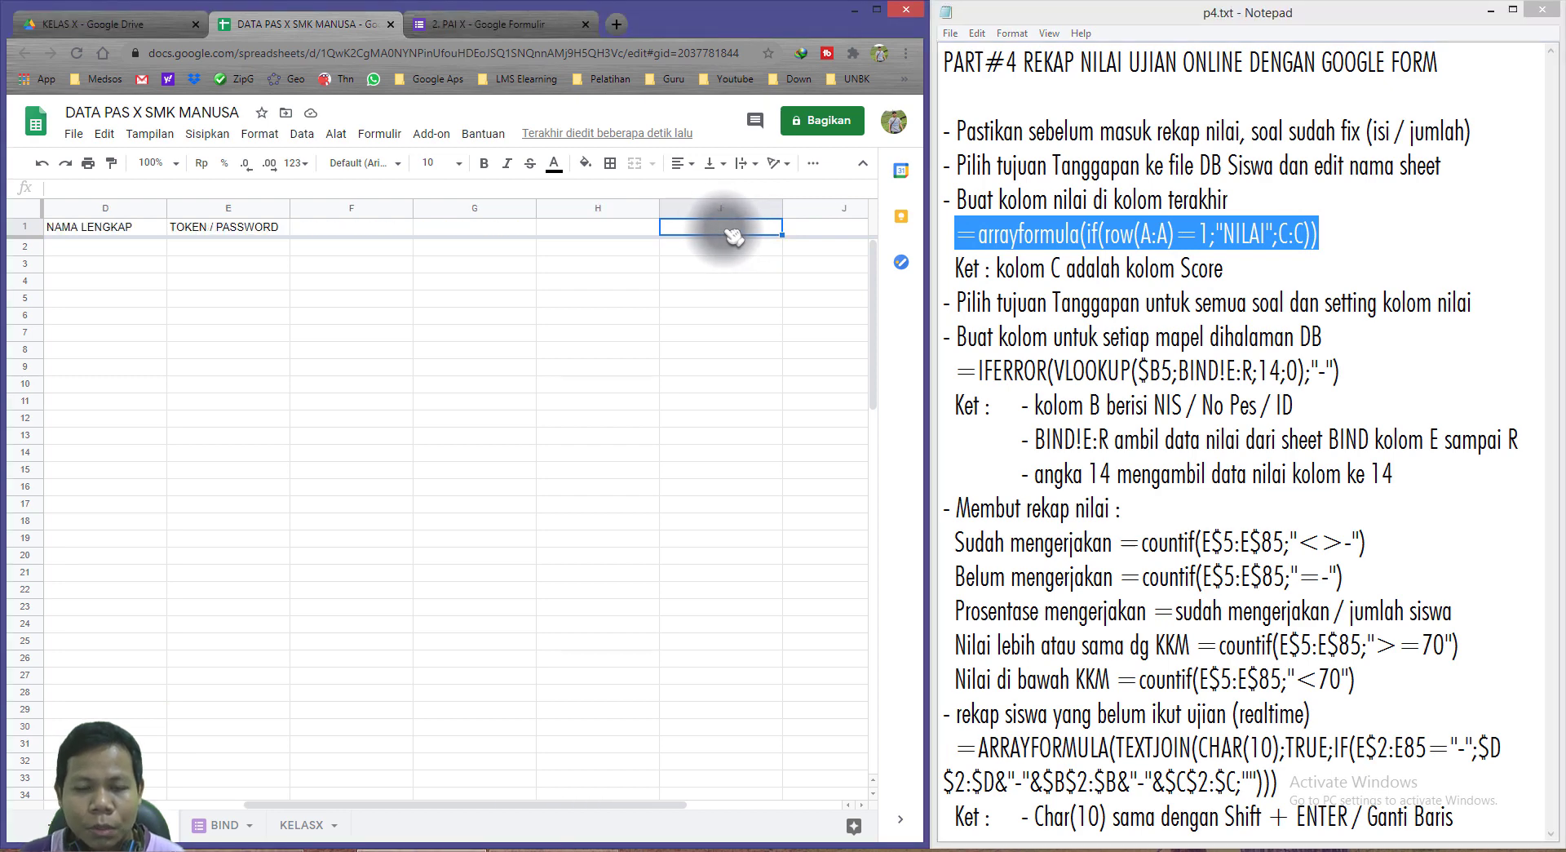
pyautogui.doubleClick(732, 234)
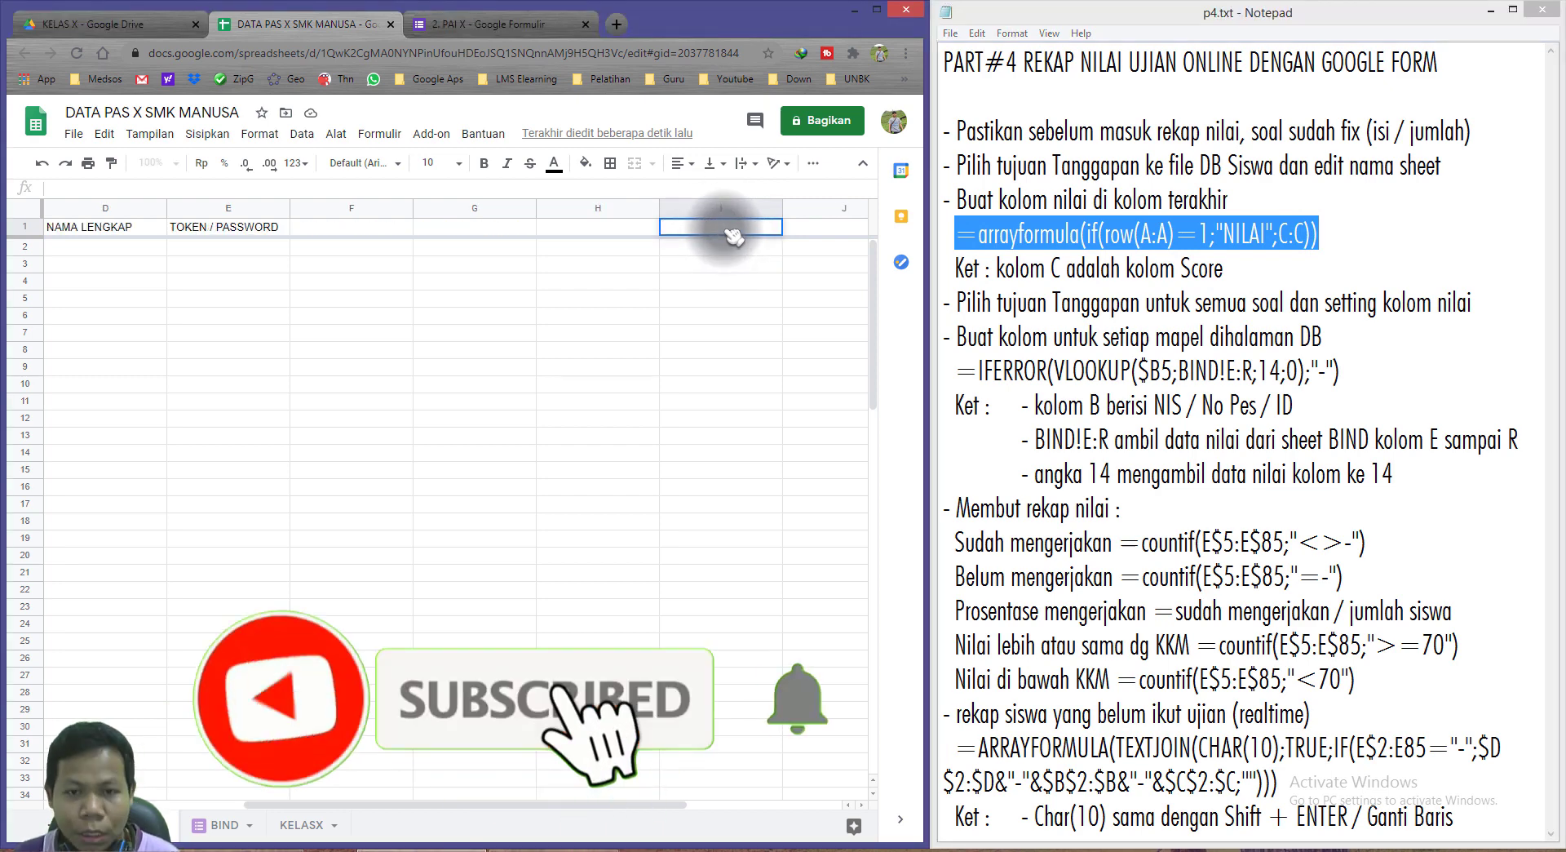
pyautogui.hotkey('ctrl', 'v')
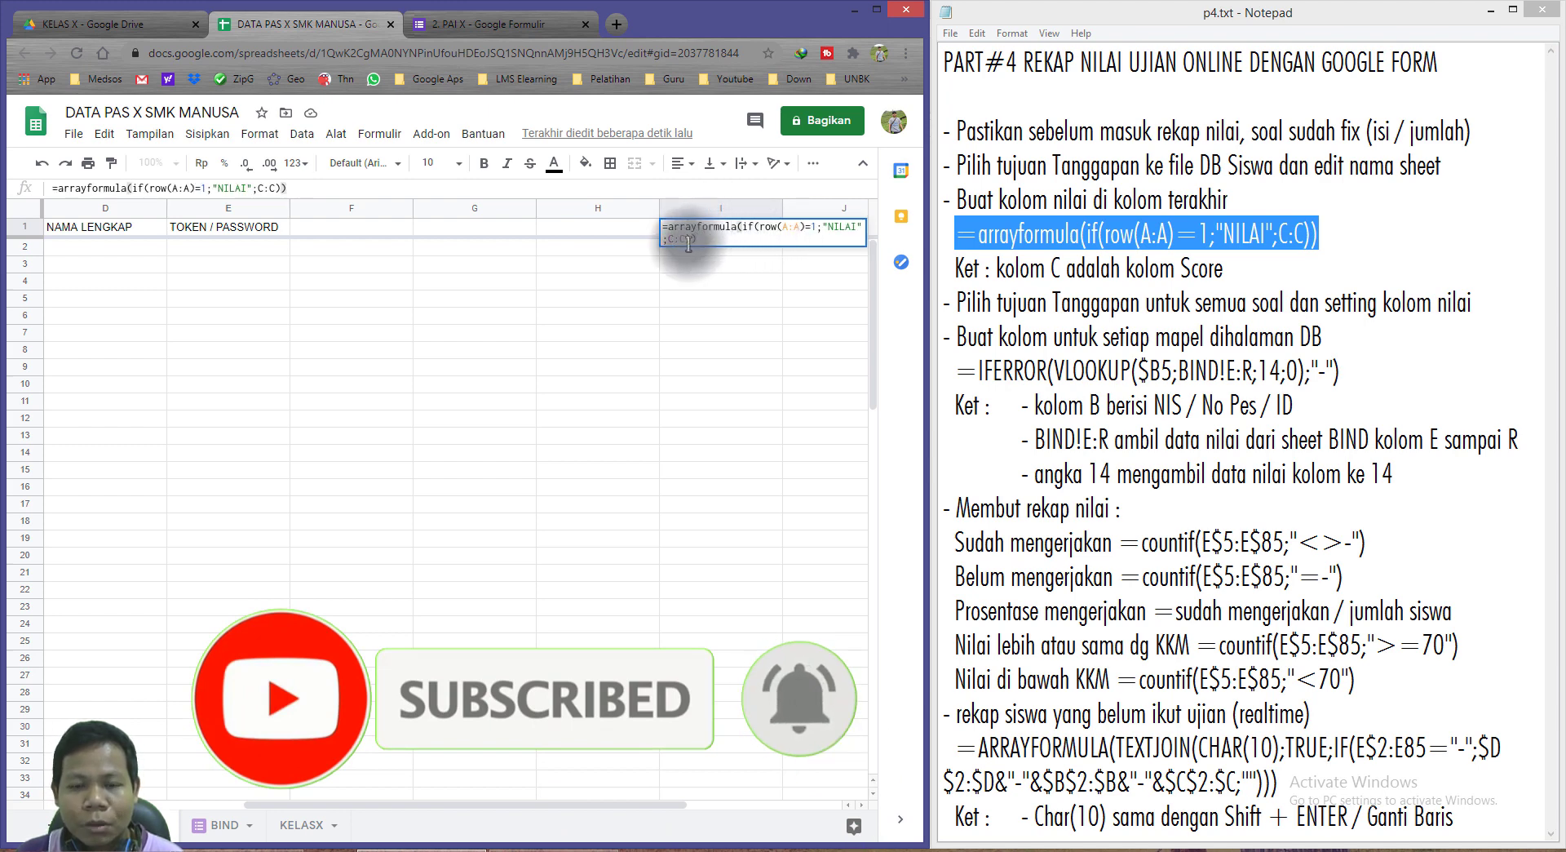
pyautogui.press('Return')
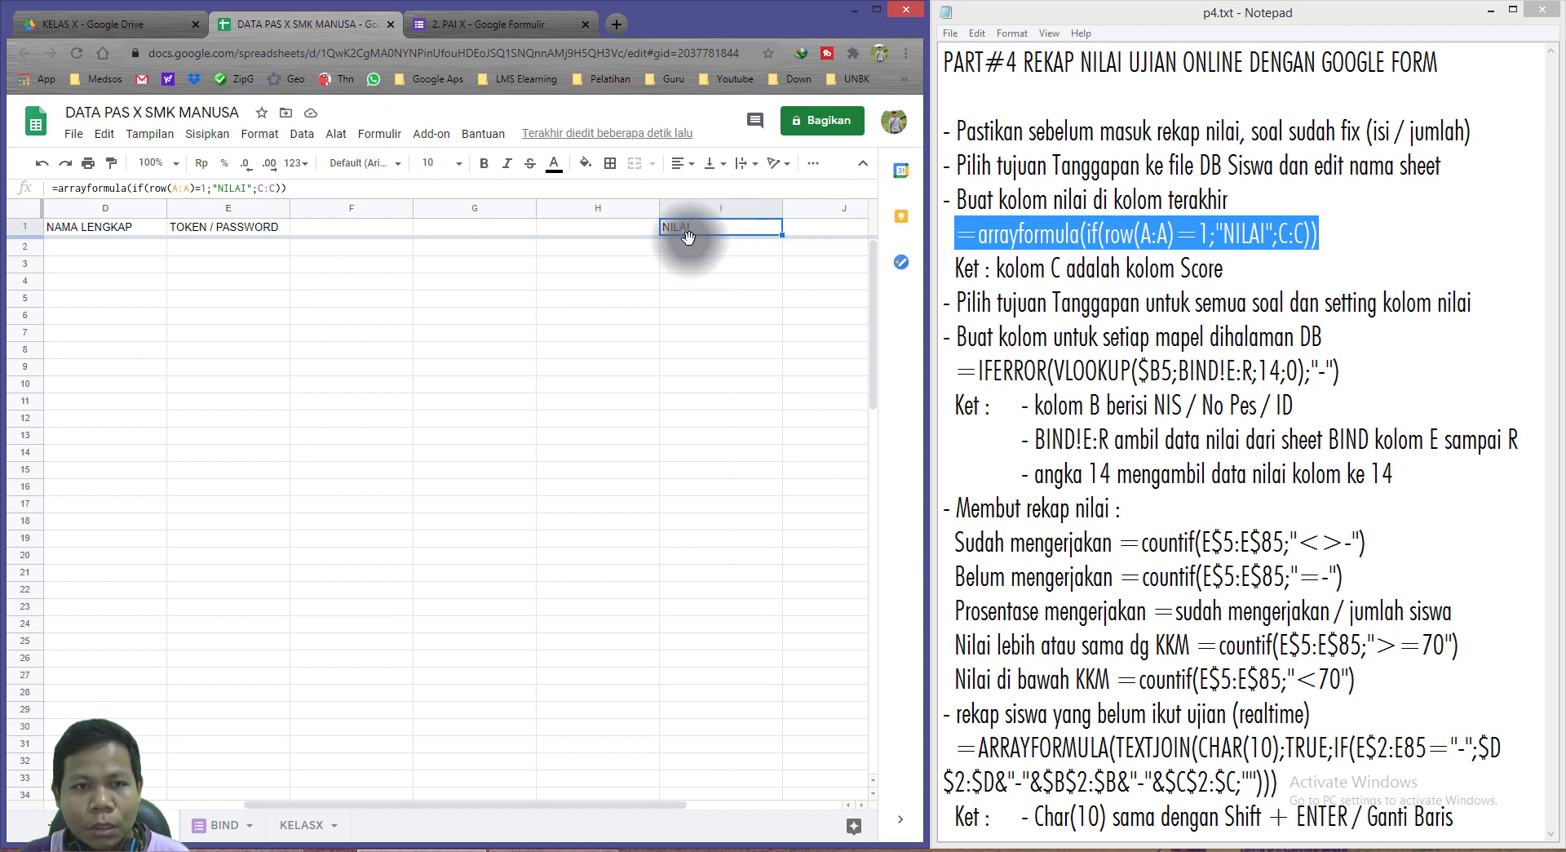
pyautogui.hotkey('ctrl', 'w')
pyautogui.hotkey('ctrl', 'w')
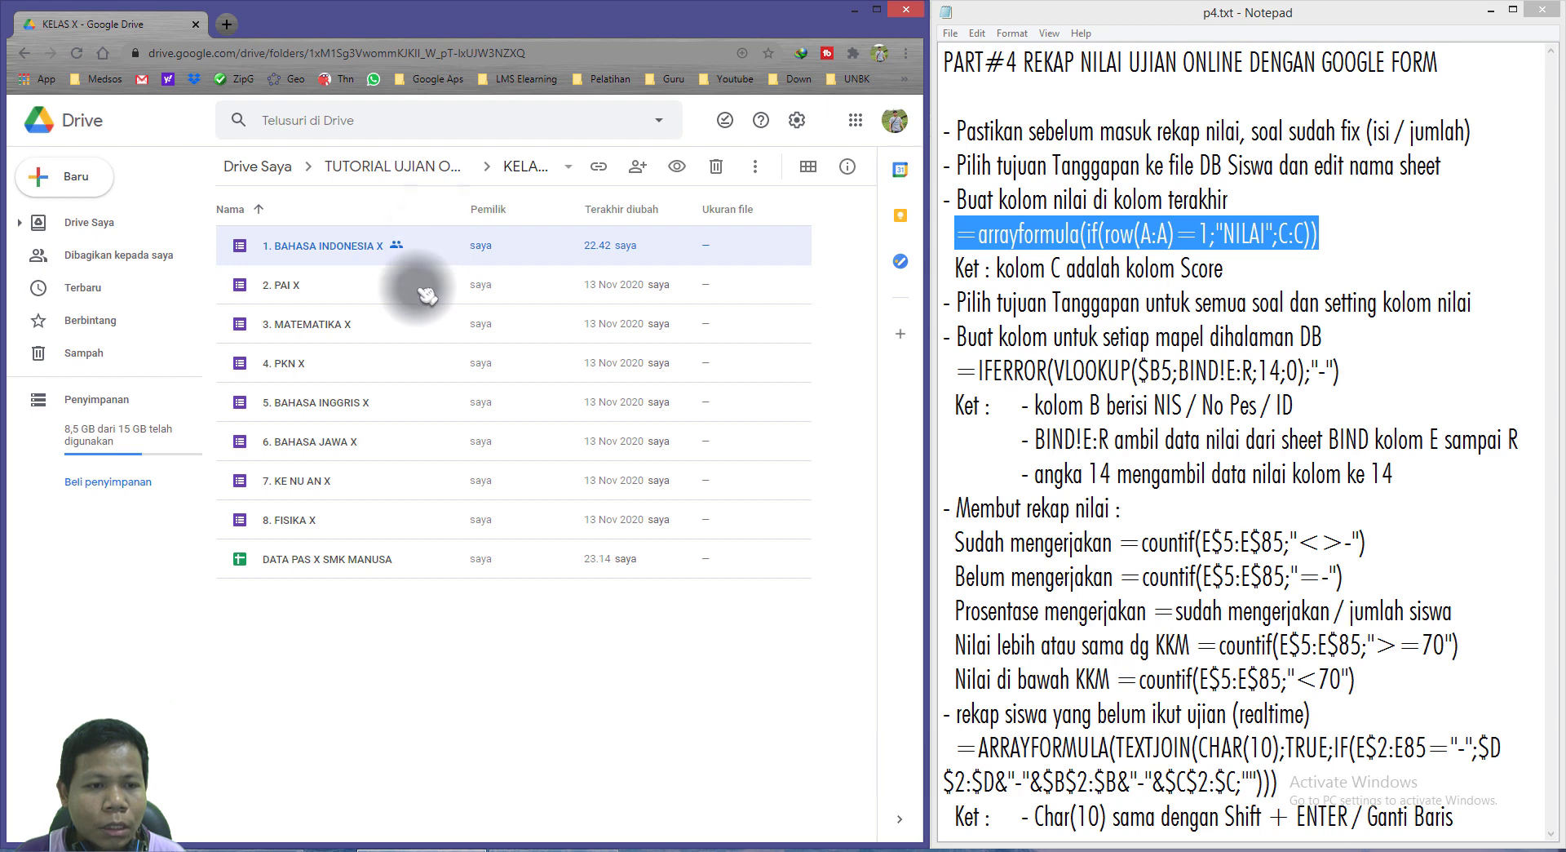
# Look over the MATEMATIKA, PAI and BAHASA INDONESIA forms, then open DATA PAS X SMK MANUSA.
pyautogui.click(409, 326)
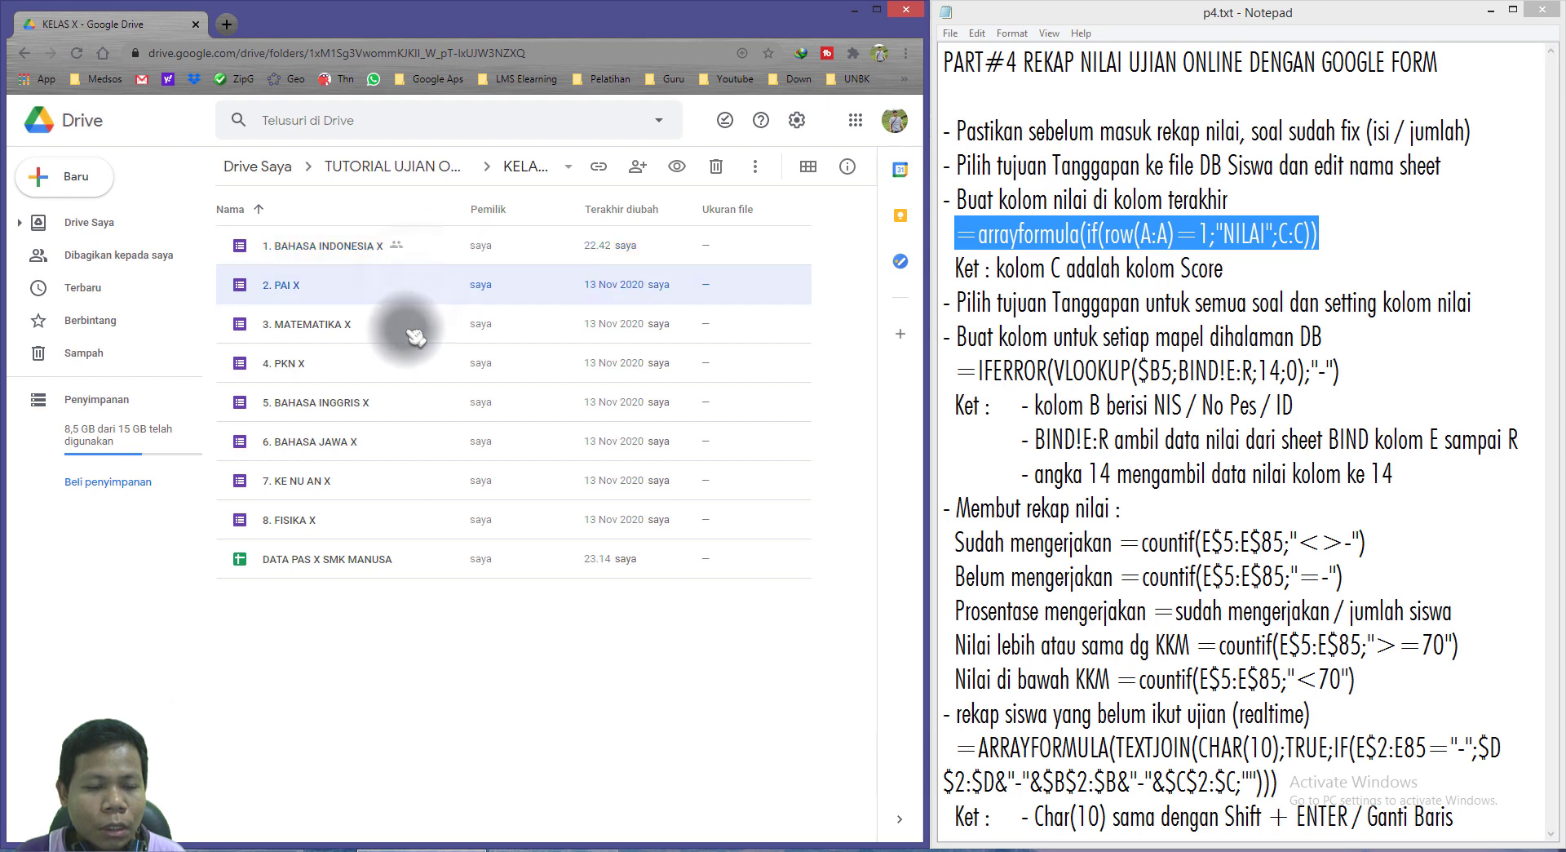
pyautogui.click(404, 288)
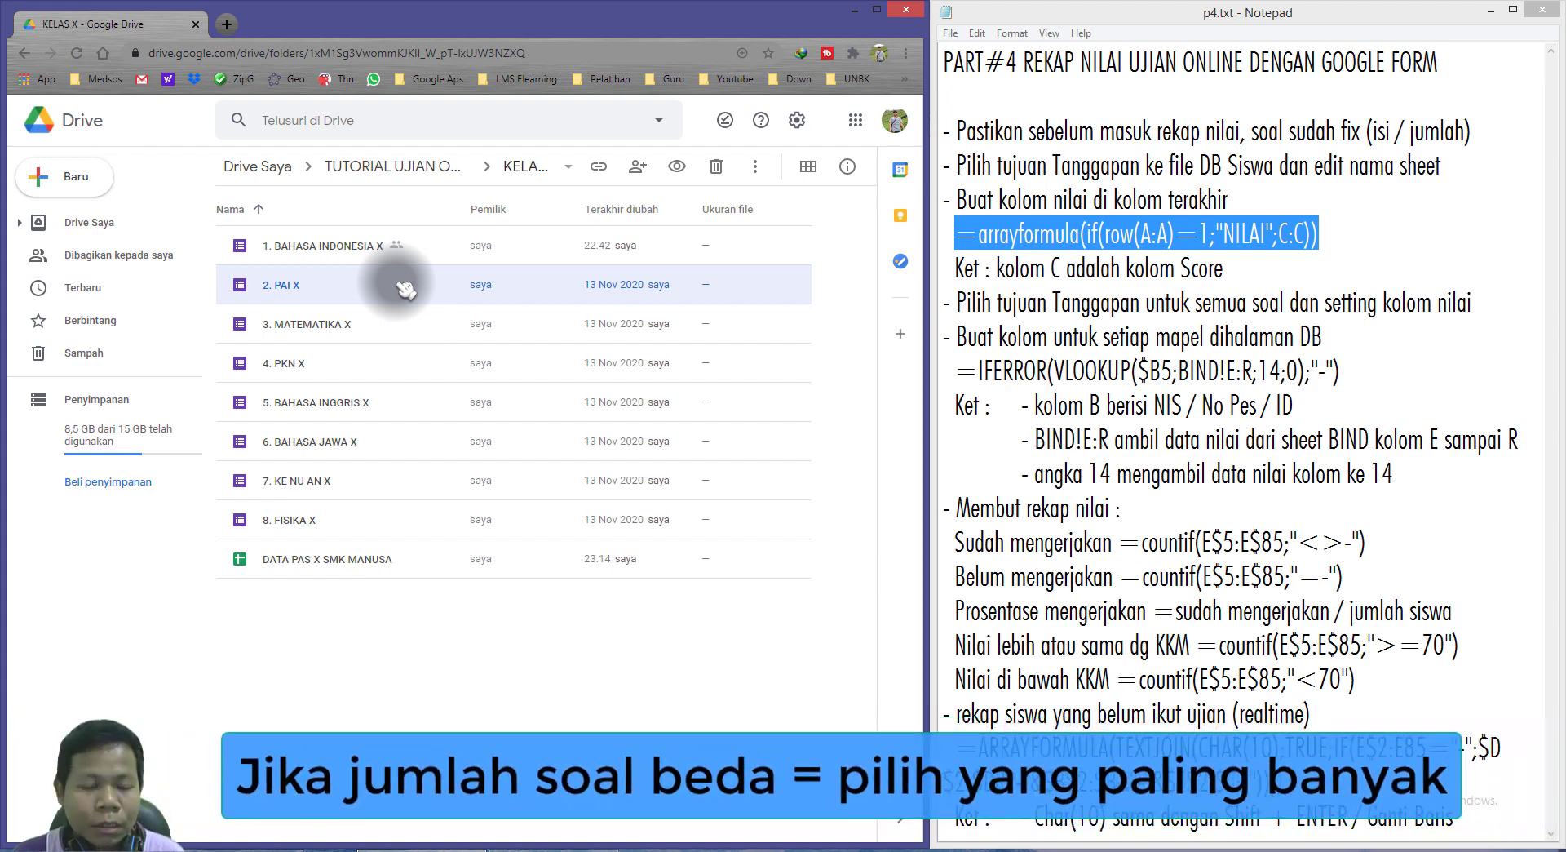
pyautogui.click(425, 249)
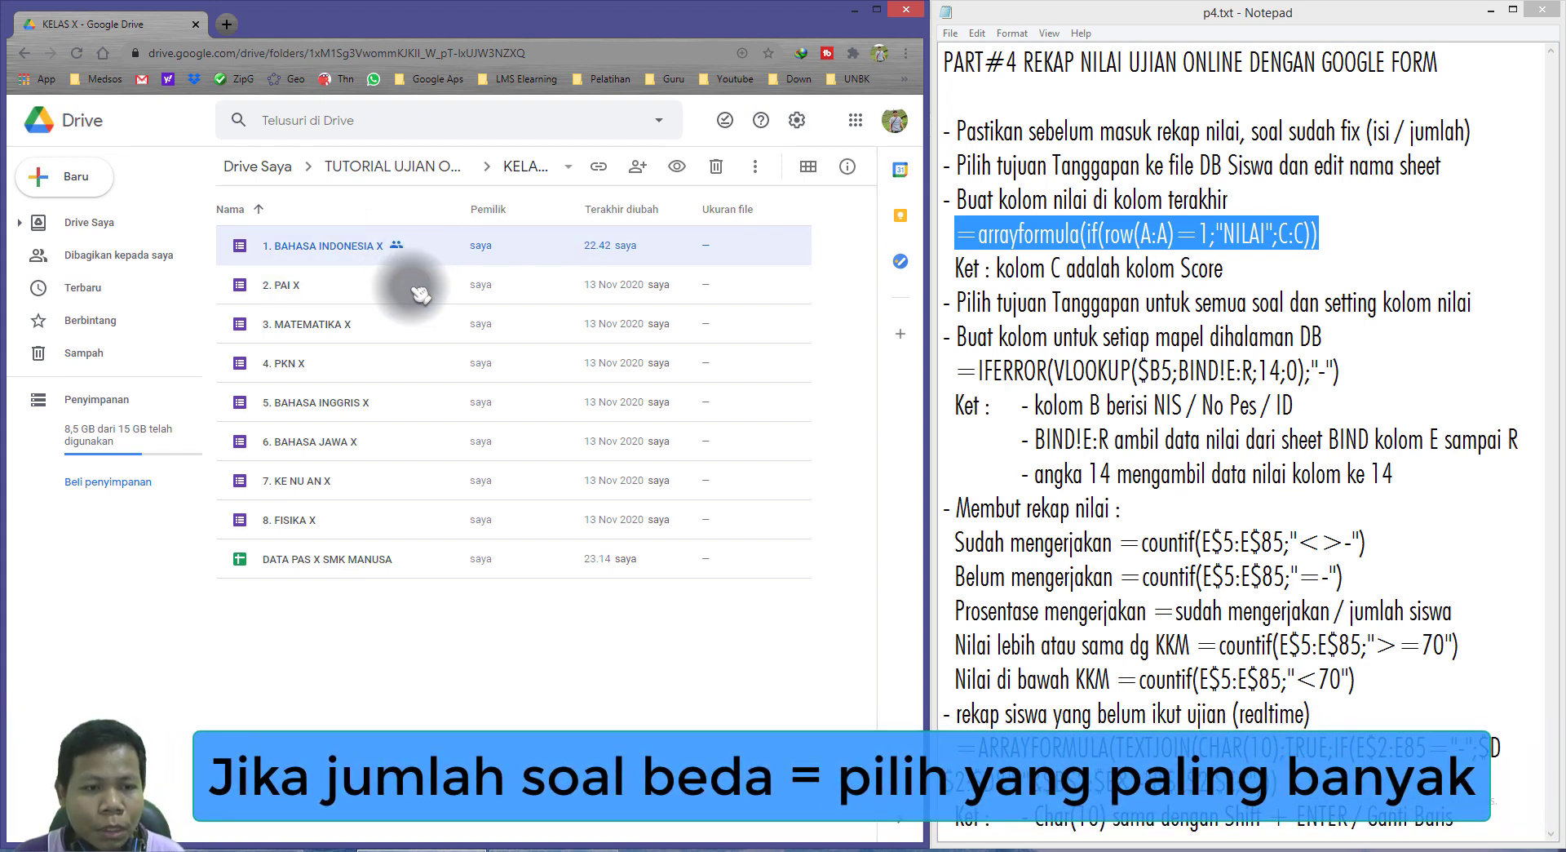
pyautogui.click(412, 286)
pyautogui.click(407, 330)
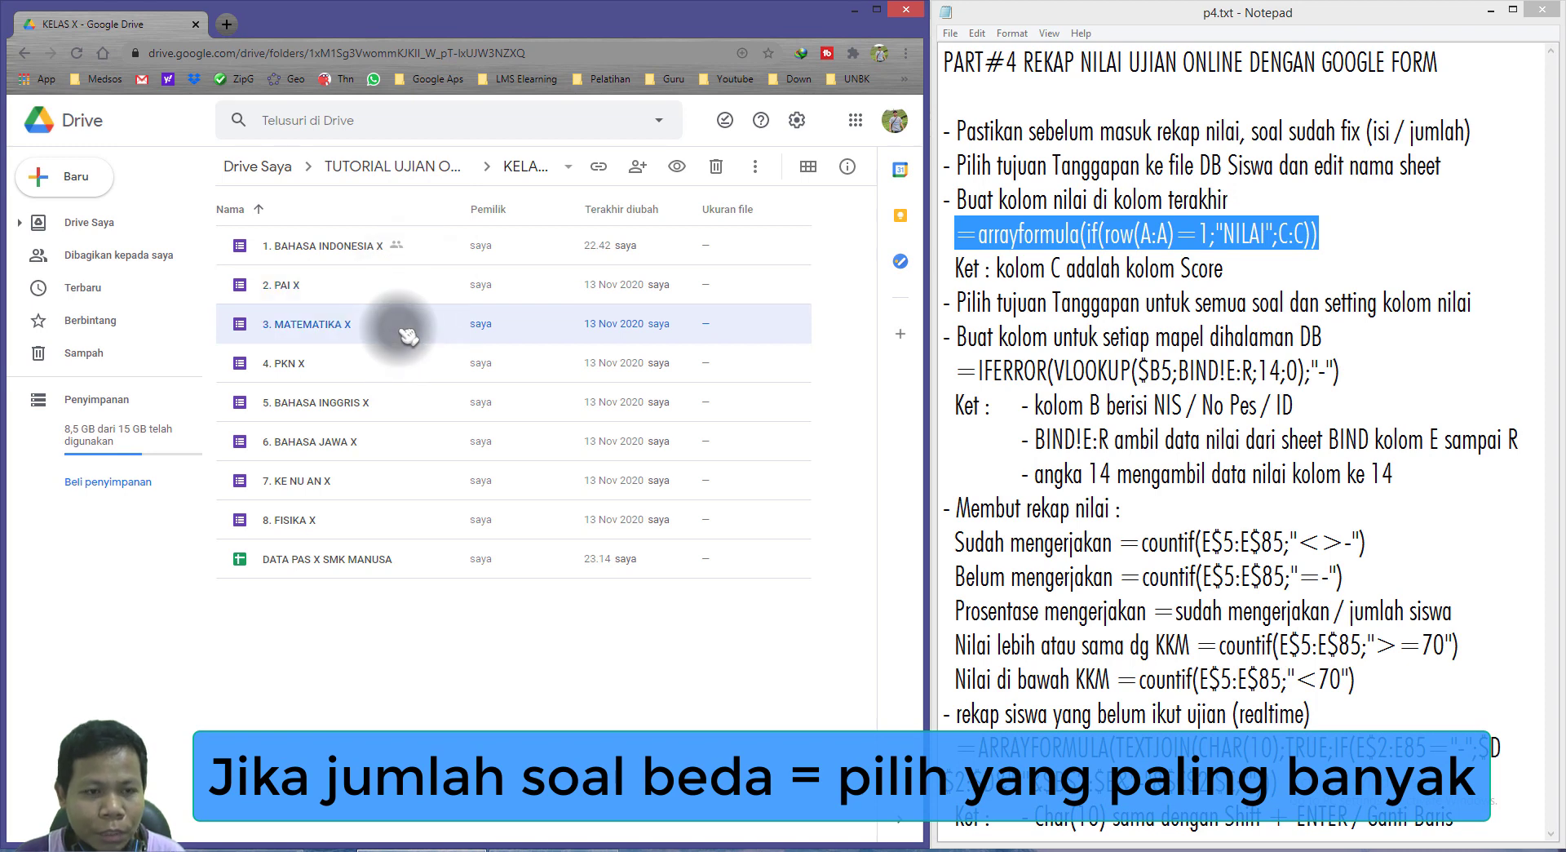
pyautogui.click(435, 249)
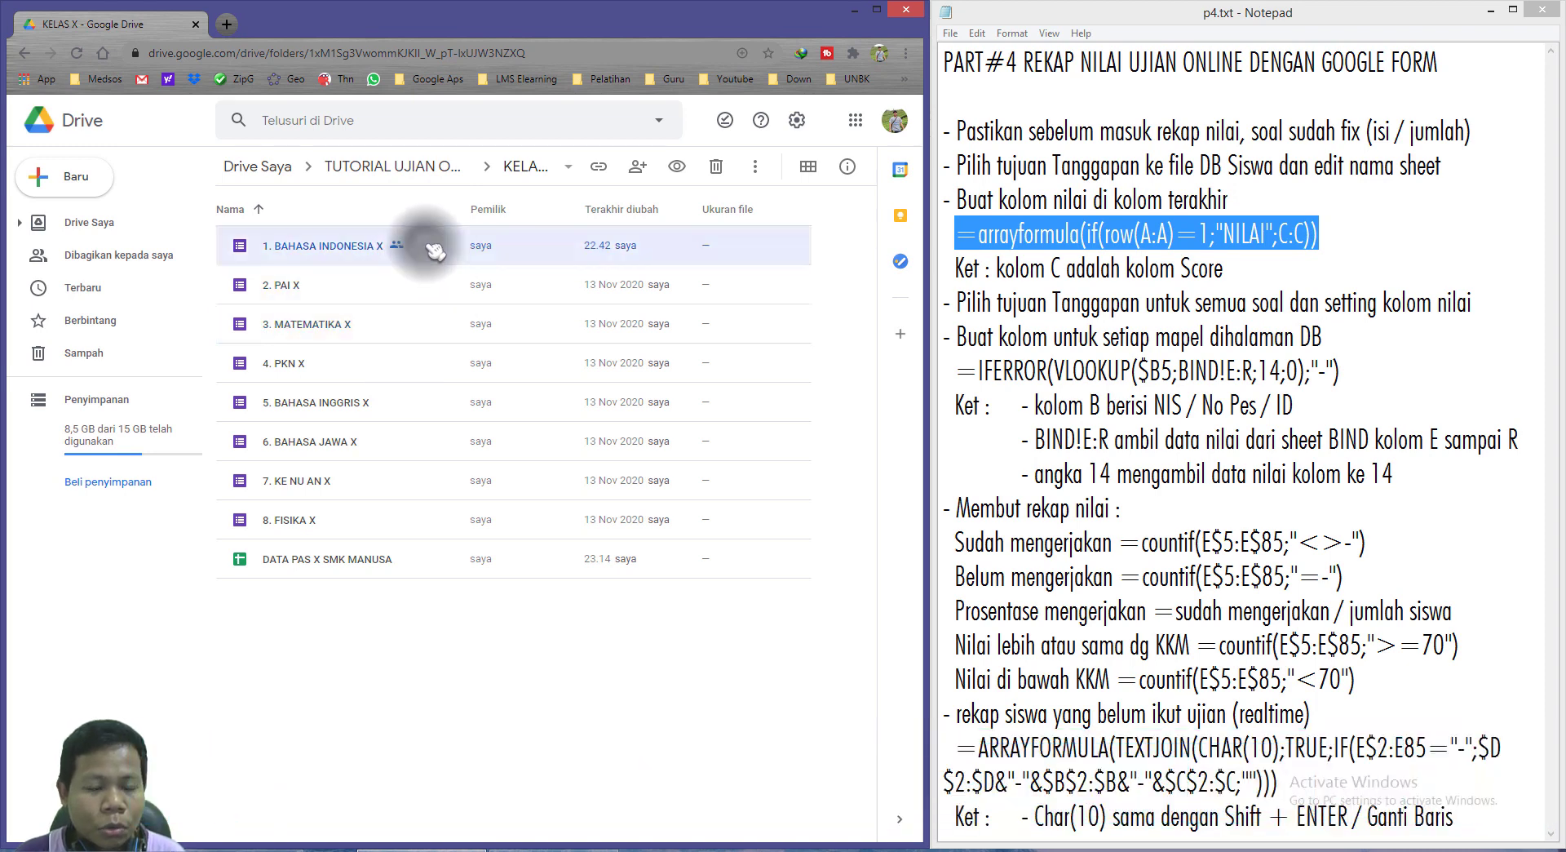
pyautogui.doubleClick(418, 566)
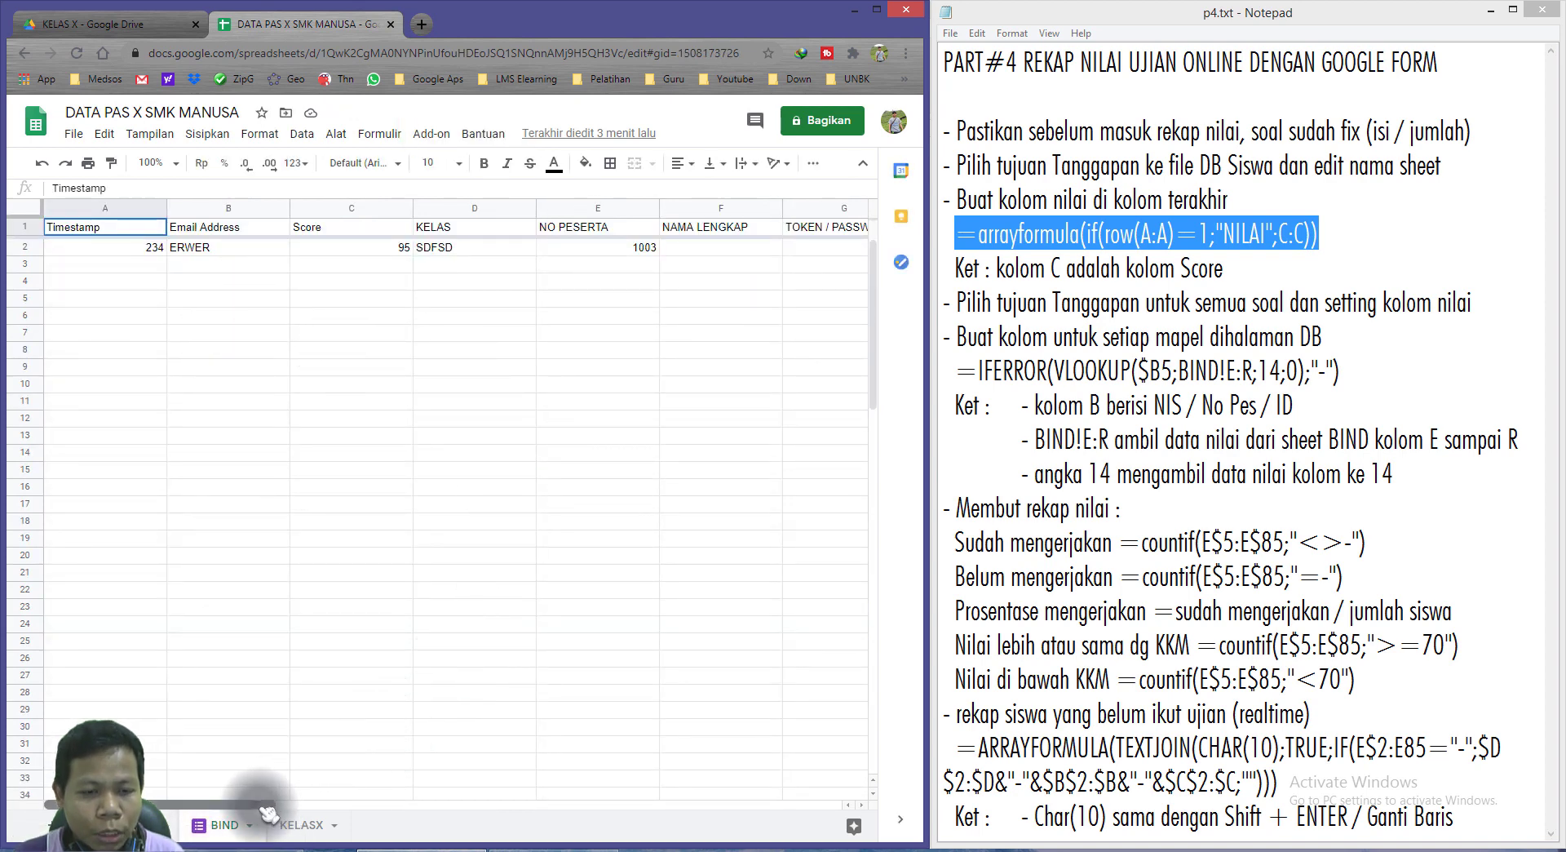
# On BIND, inspect the NILAI column R and the soal 8–10 headings, then return to Drive.
pyautogui.moveTo(266, 804); pyautogui.dragTo(795, 805)
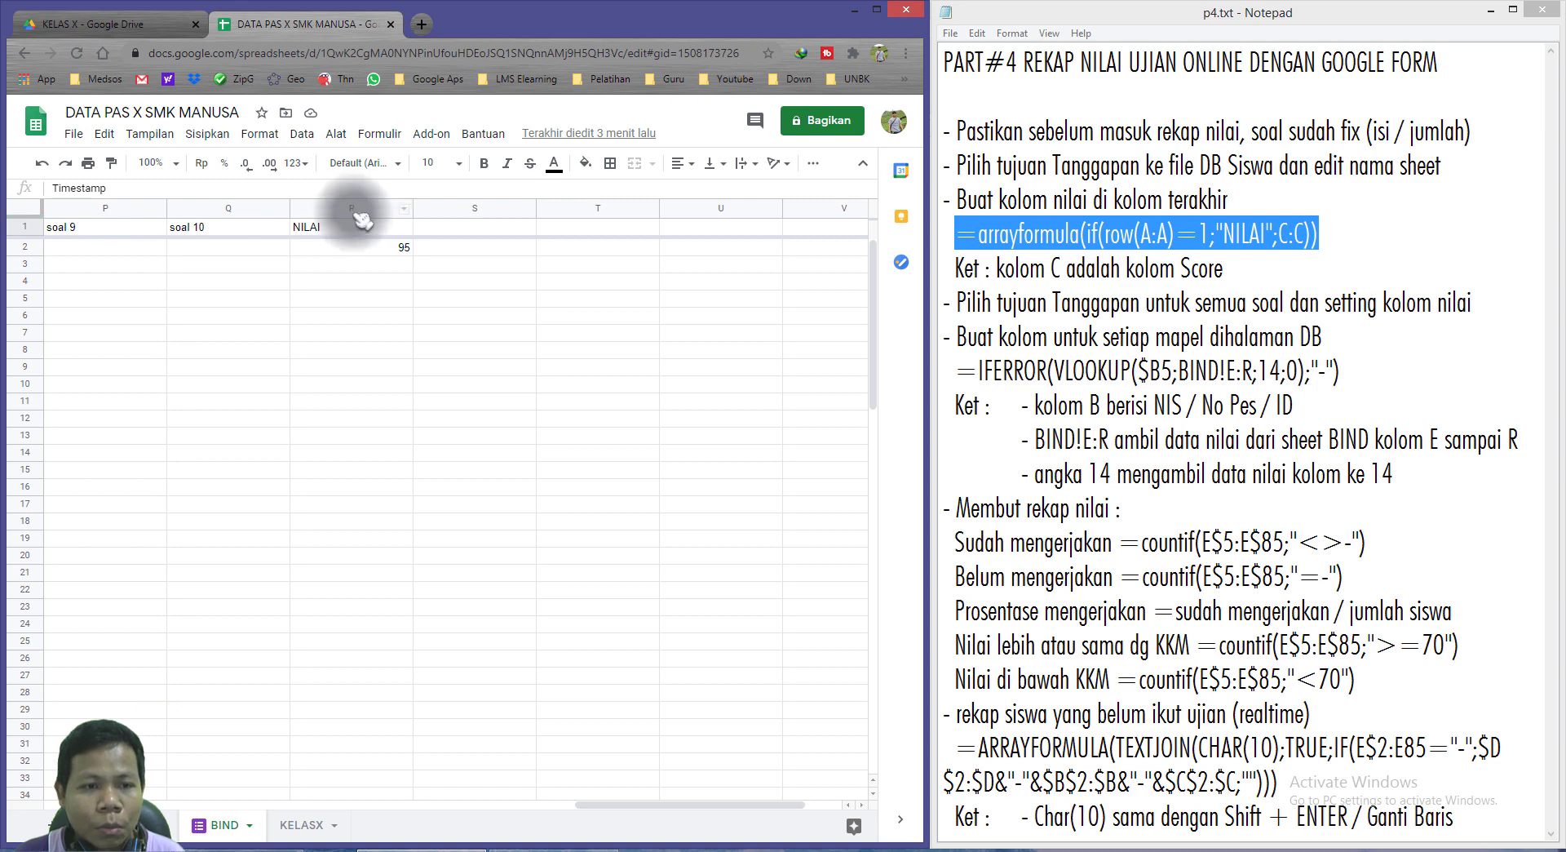
pyautogui.click(364, 210)
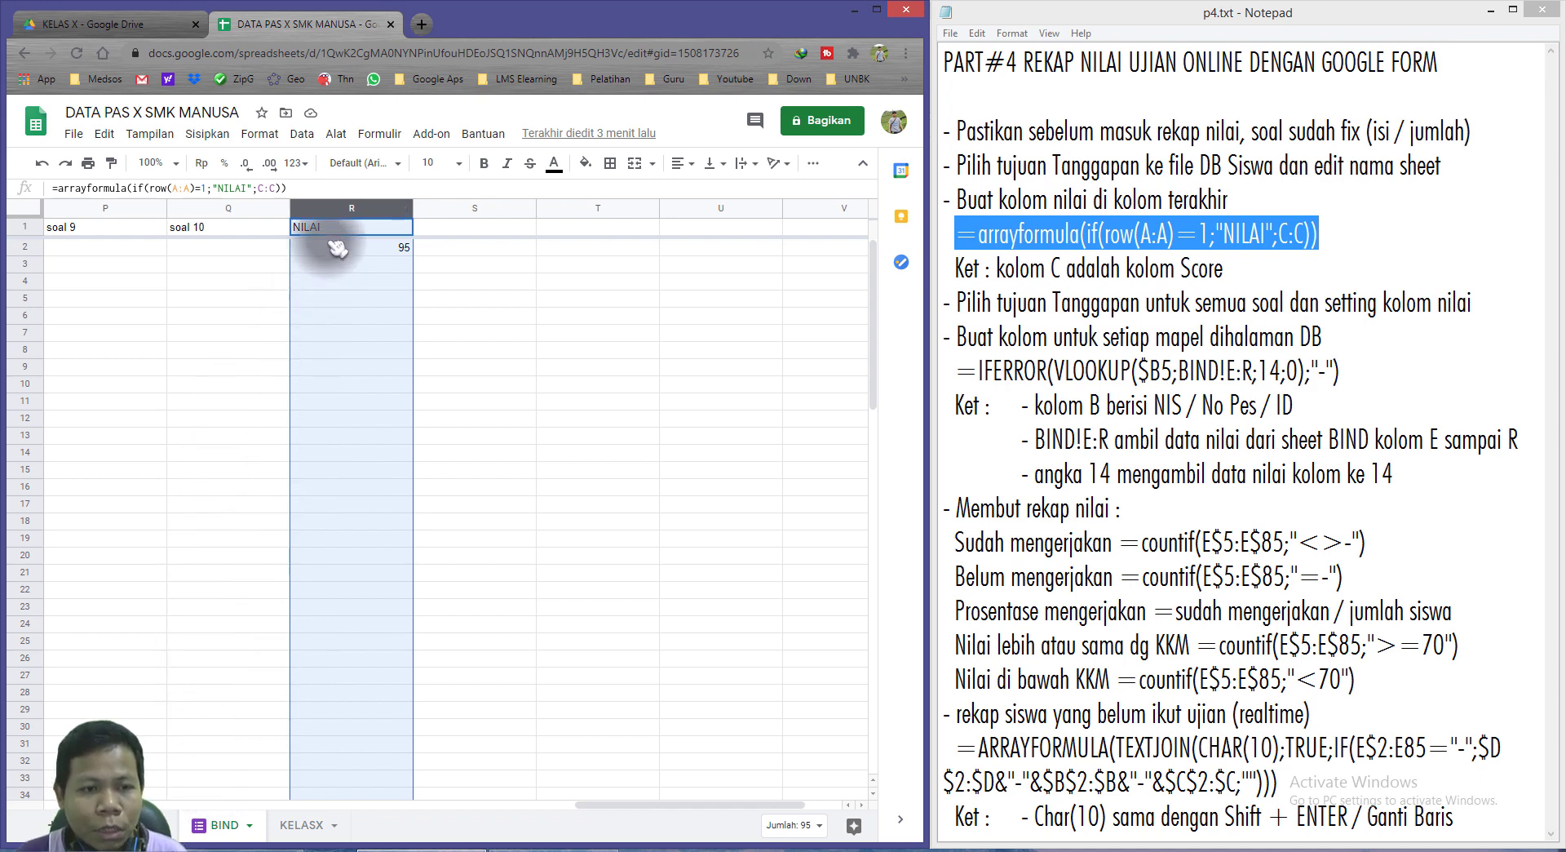
pyautogui.click(388, 221)
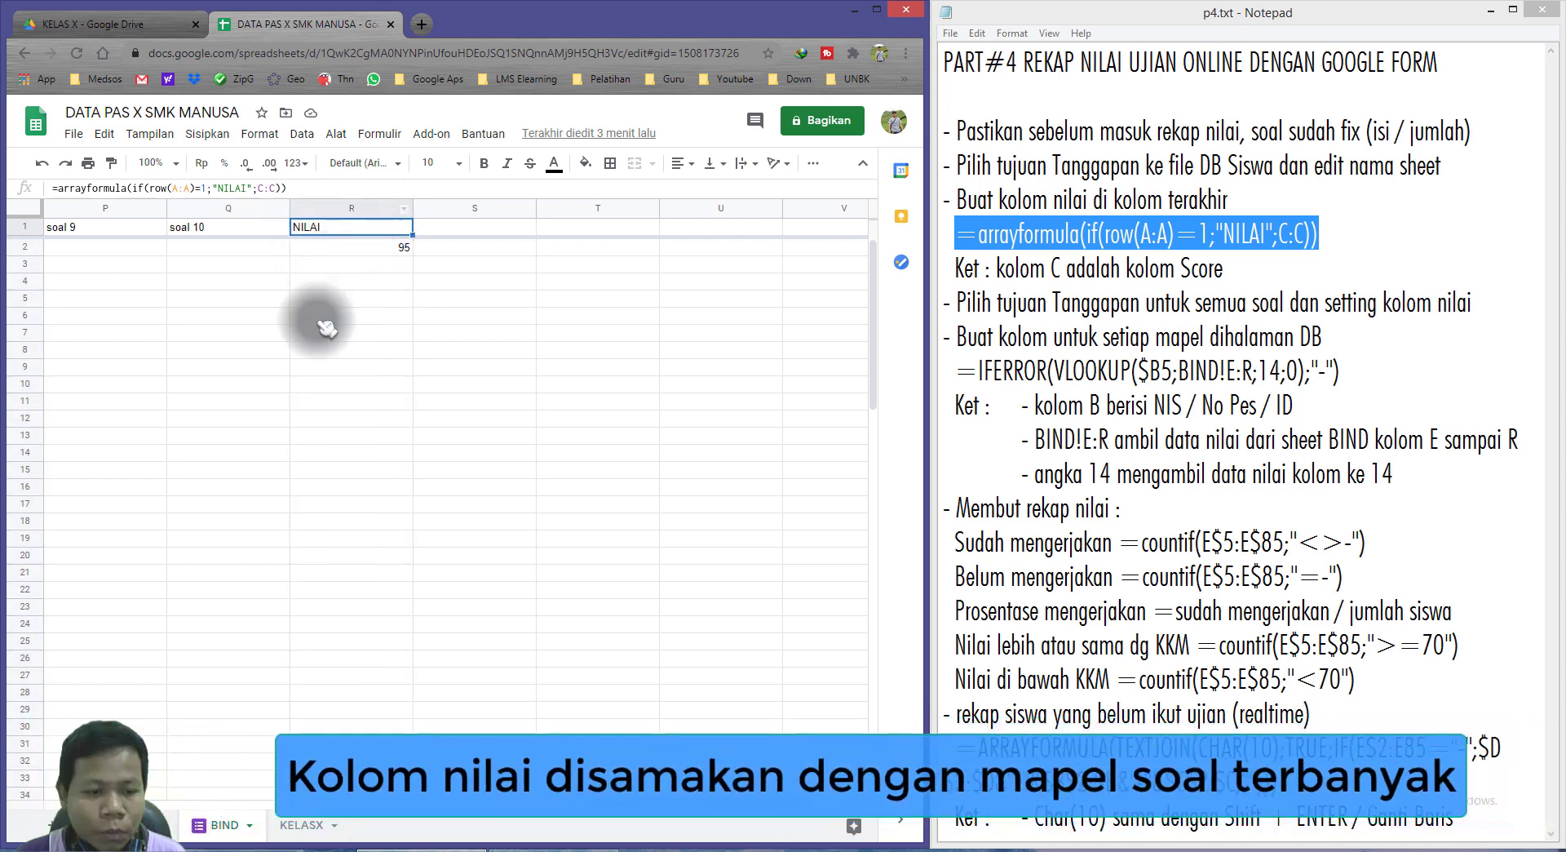
pyautogui.click(216, 227)
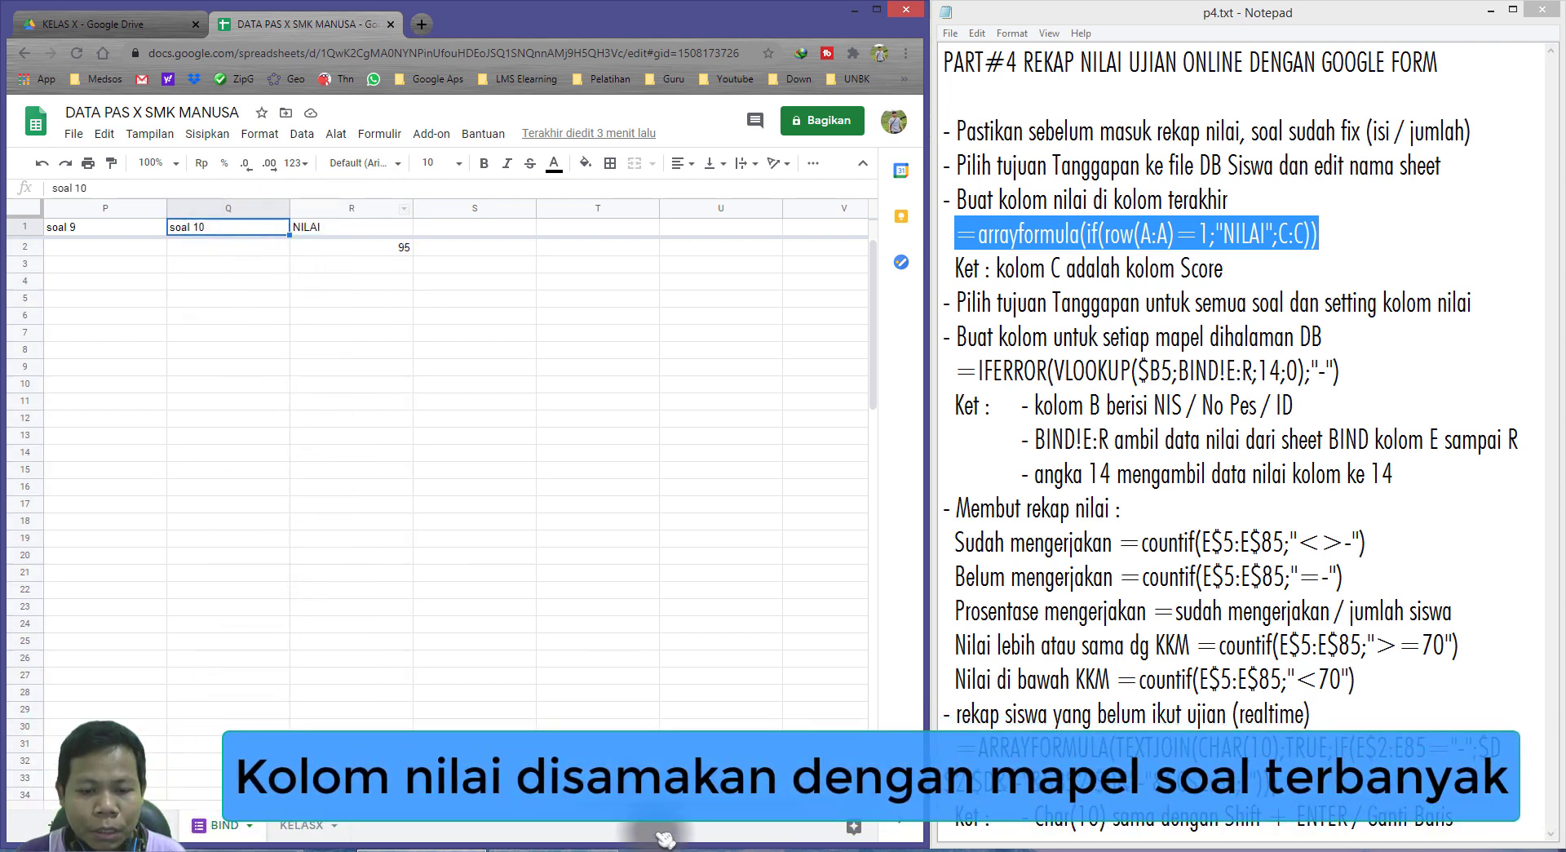
pyautogui.hscroll(-3, 470, 323)
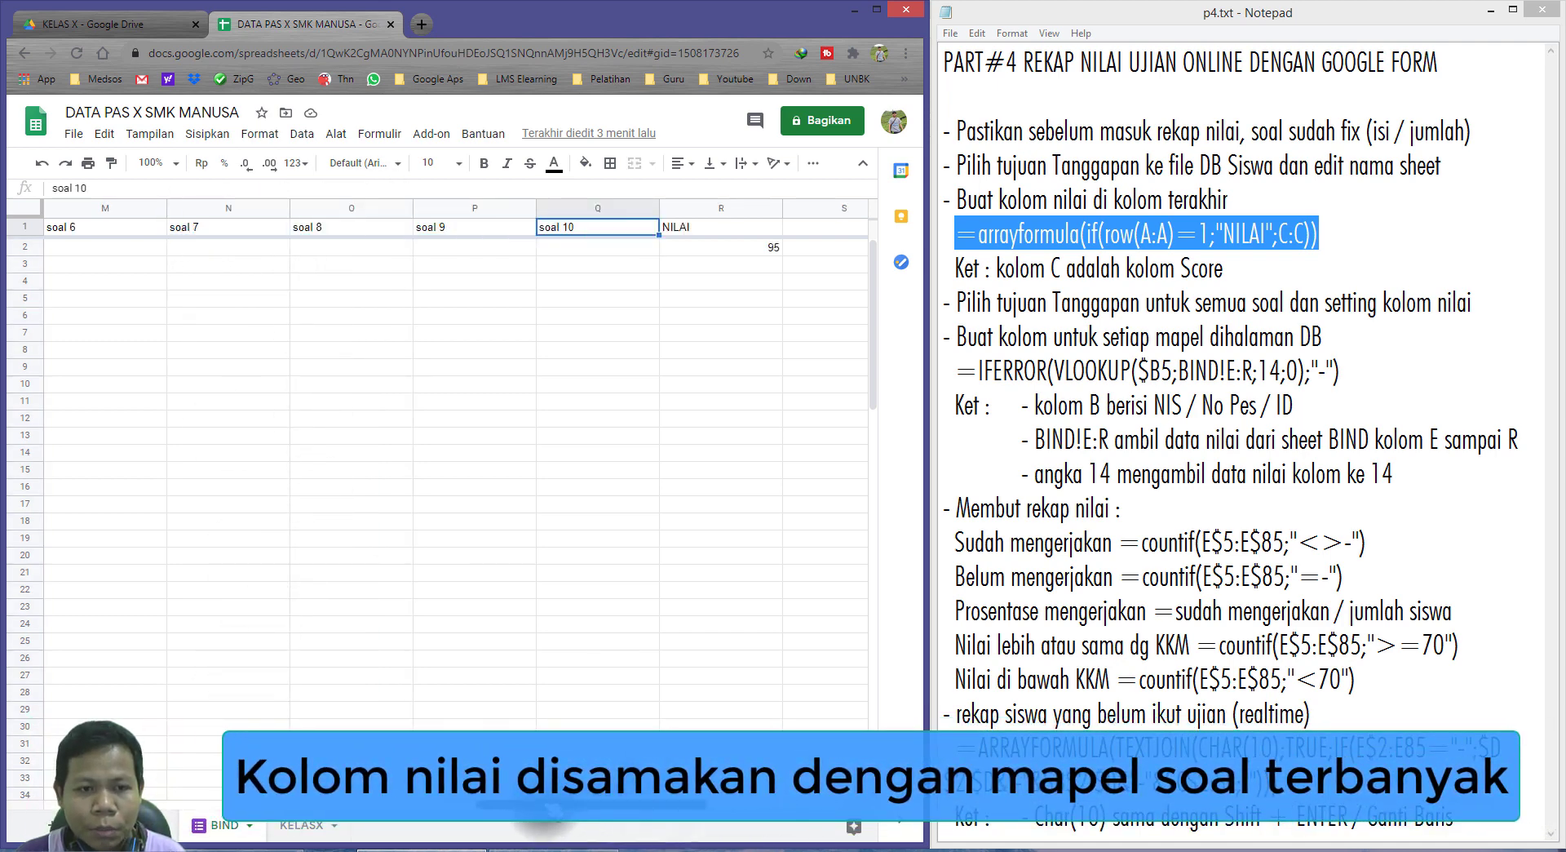
pyautogui.click(326, 226)
pyautogui.moveTo(522, 238); pyautogui.dragTo(620, 232)
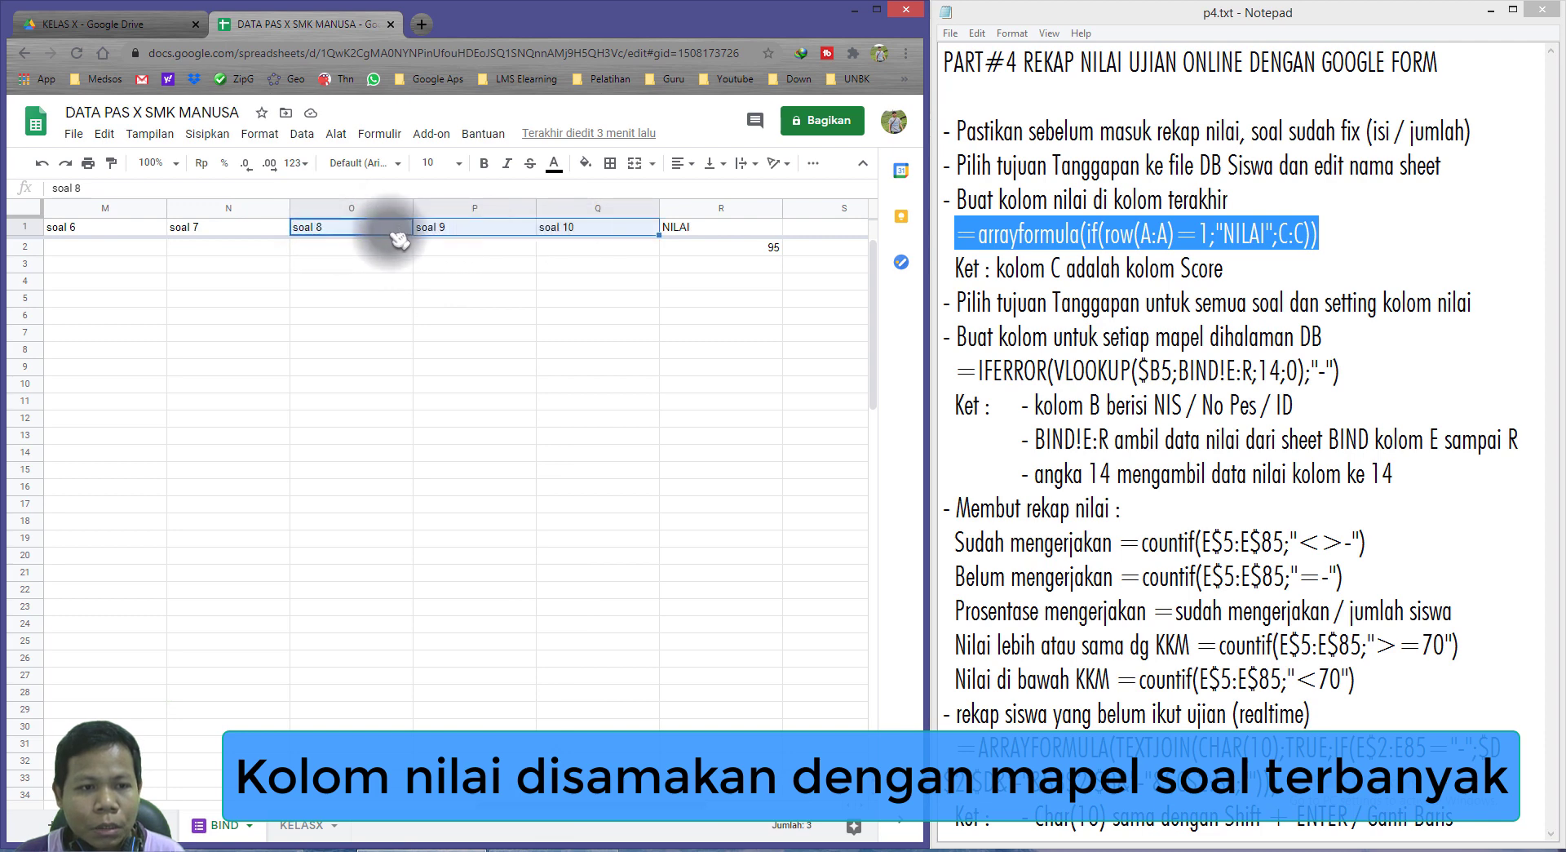
pyautogui.click(239, 209)
pyautogui.moveTo(349, 227); pyautogui.dragTo(599, 230)
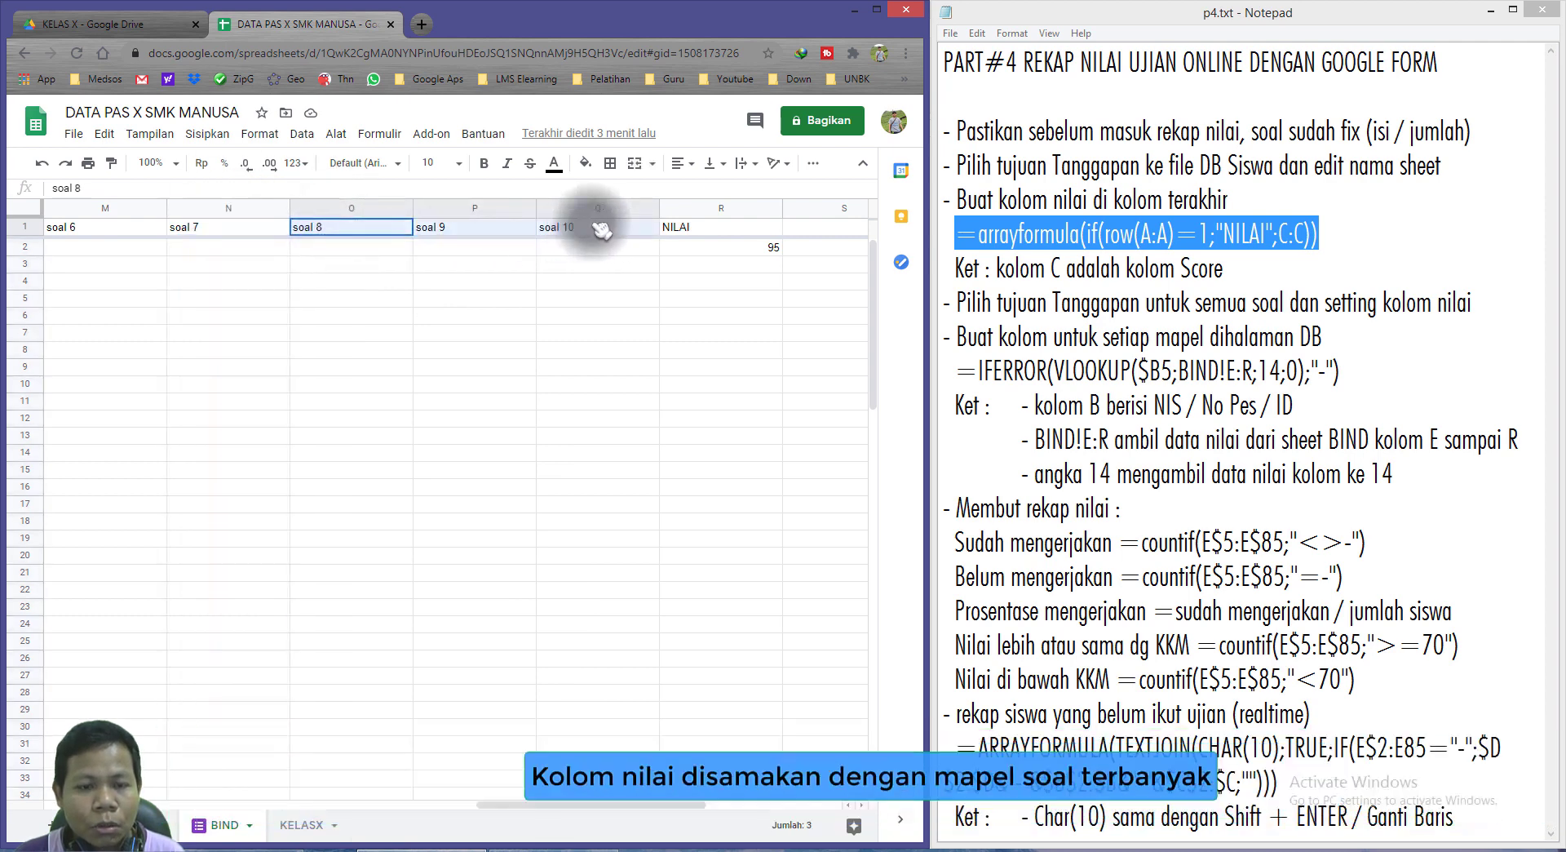
pyautogui.click(718, 232)
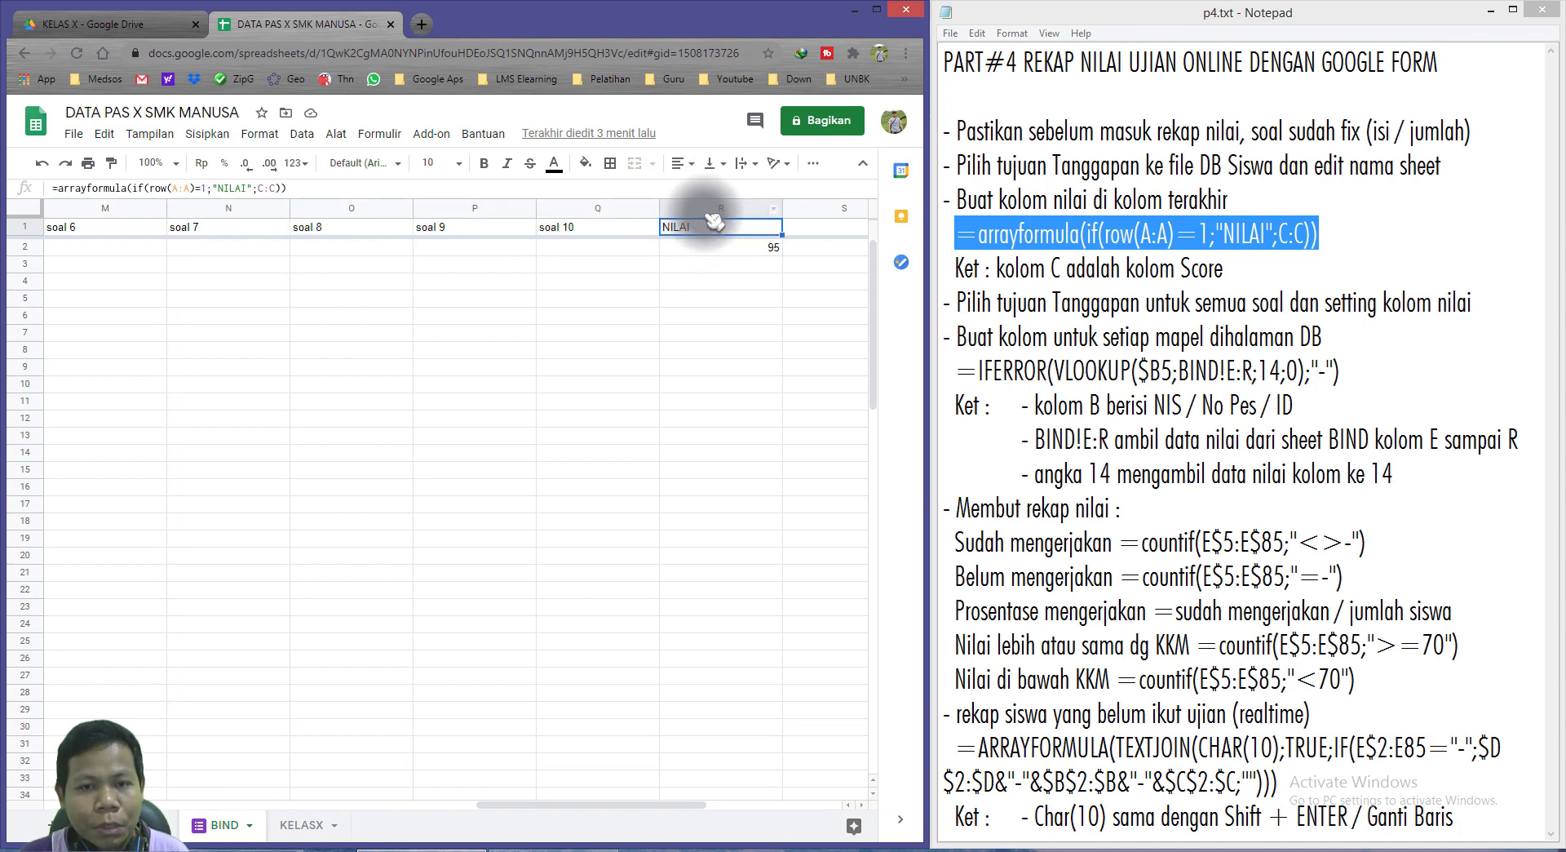
pyautogui.click(702, 210)
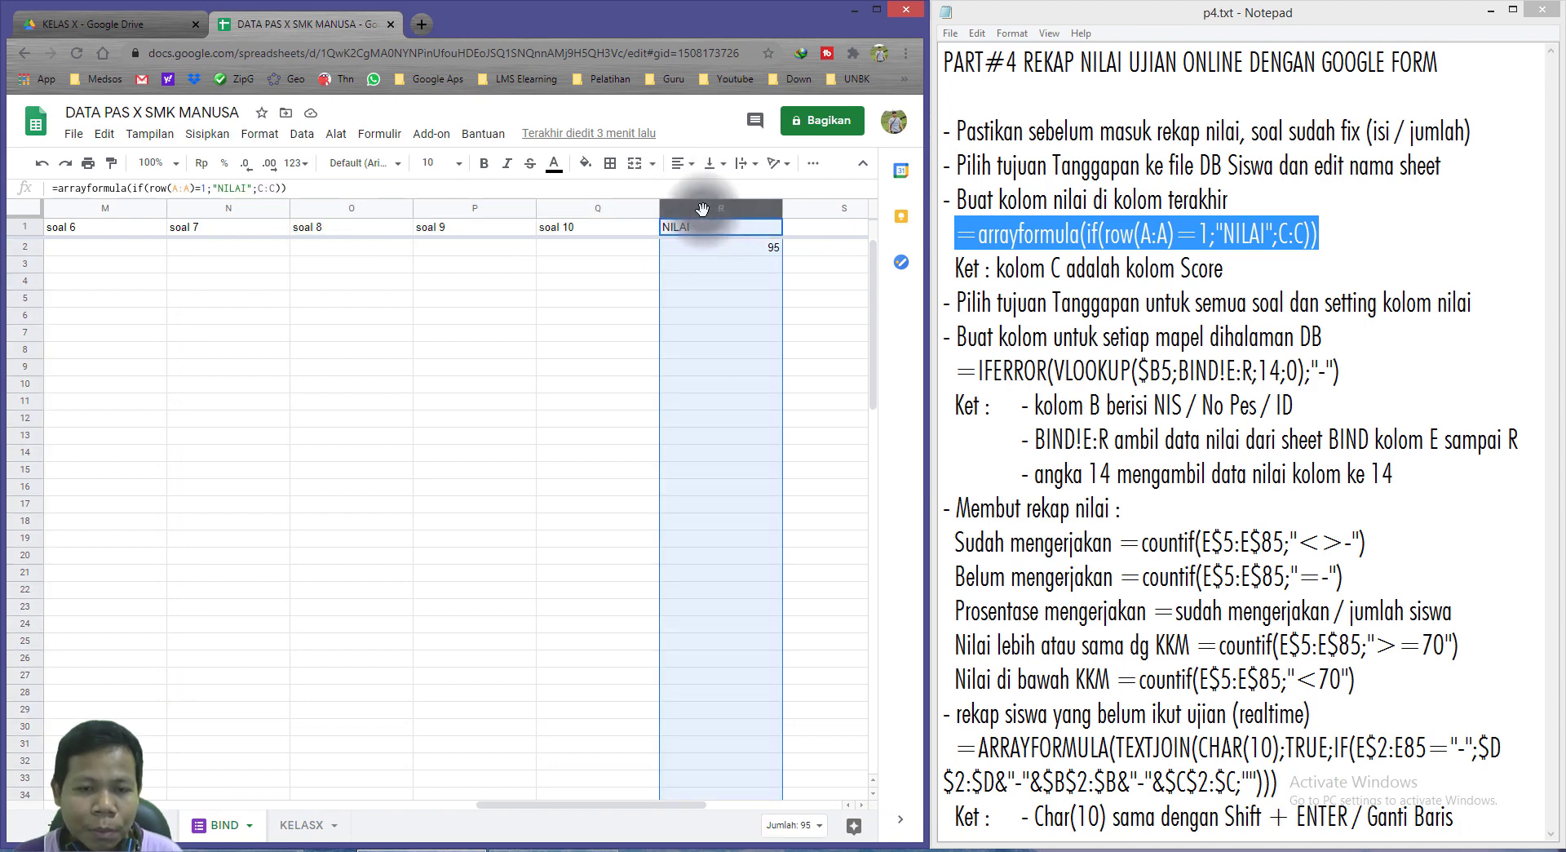
pyautogui.hotkey('ctrl', 'shift', 'Tab')
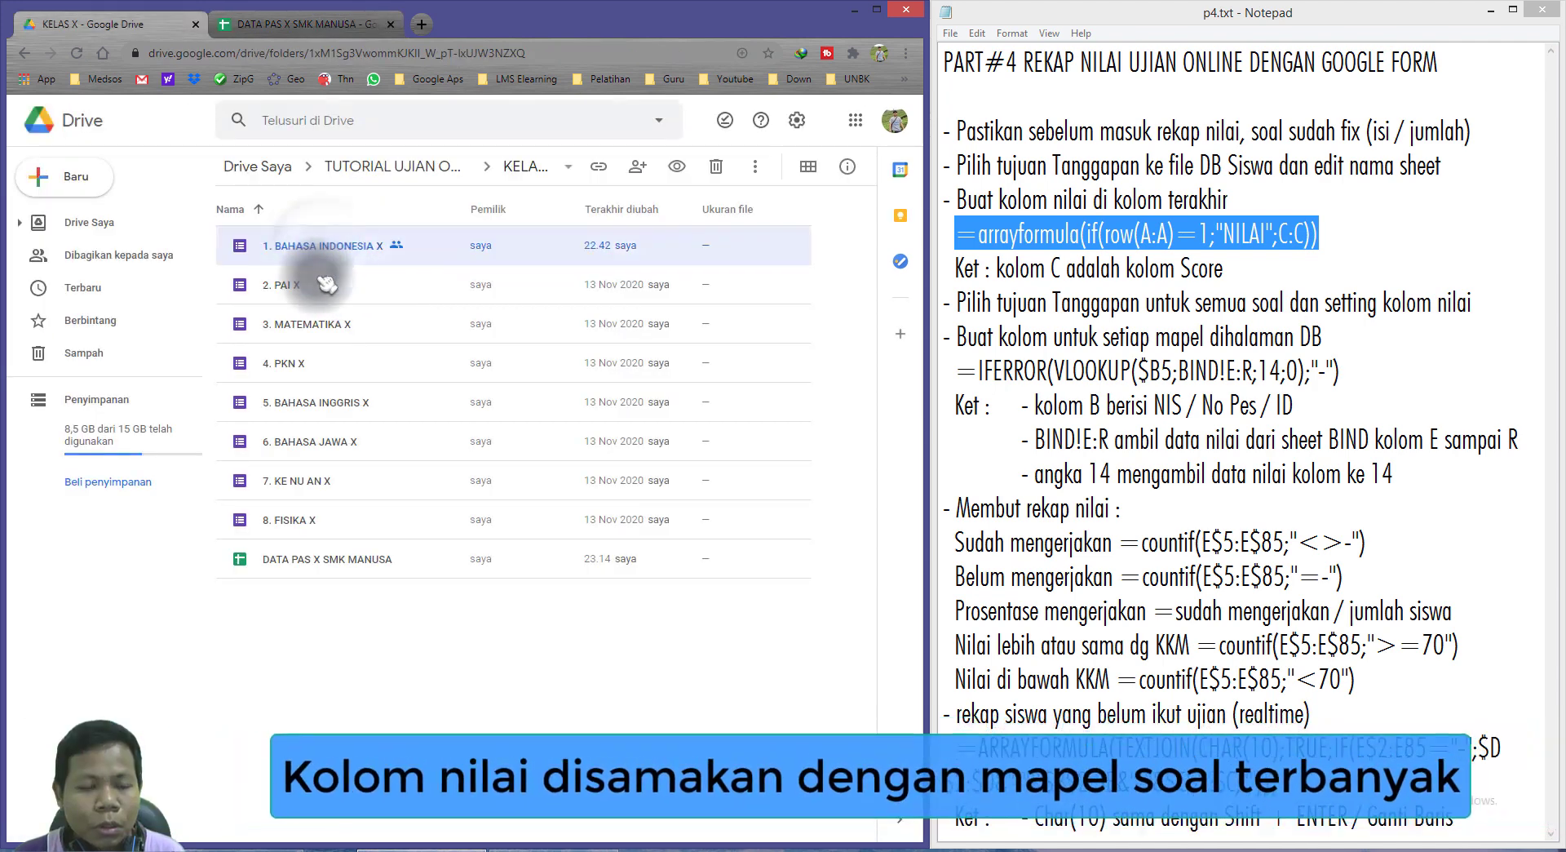
# Switch between Drive and the spreadsheet, rechecking NILAI in R1 and the soal 8–10 headings.
pyautogui.click(327, 284)
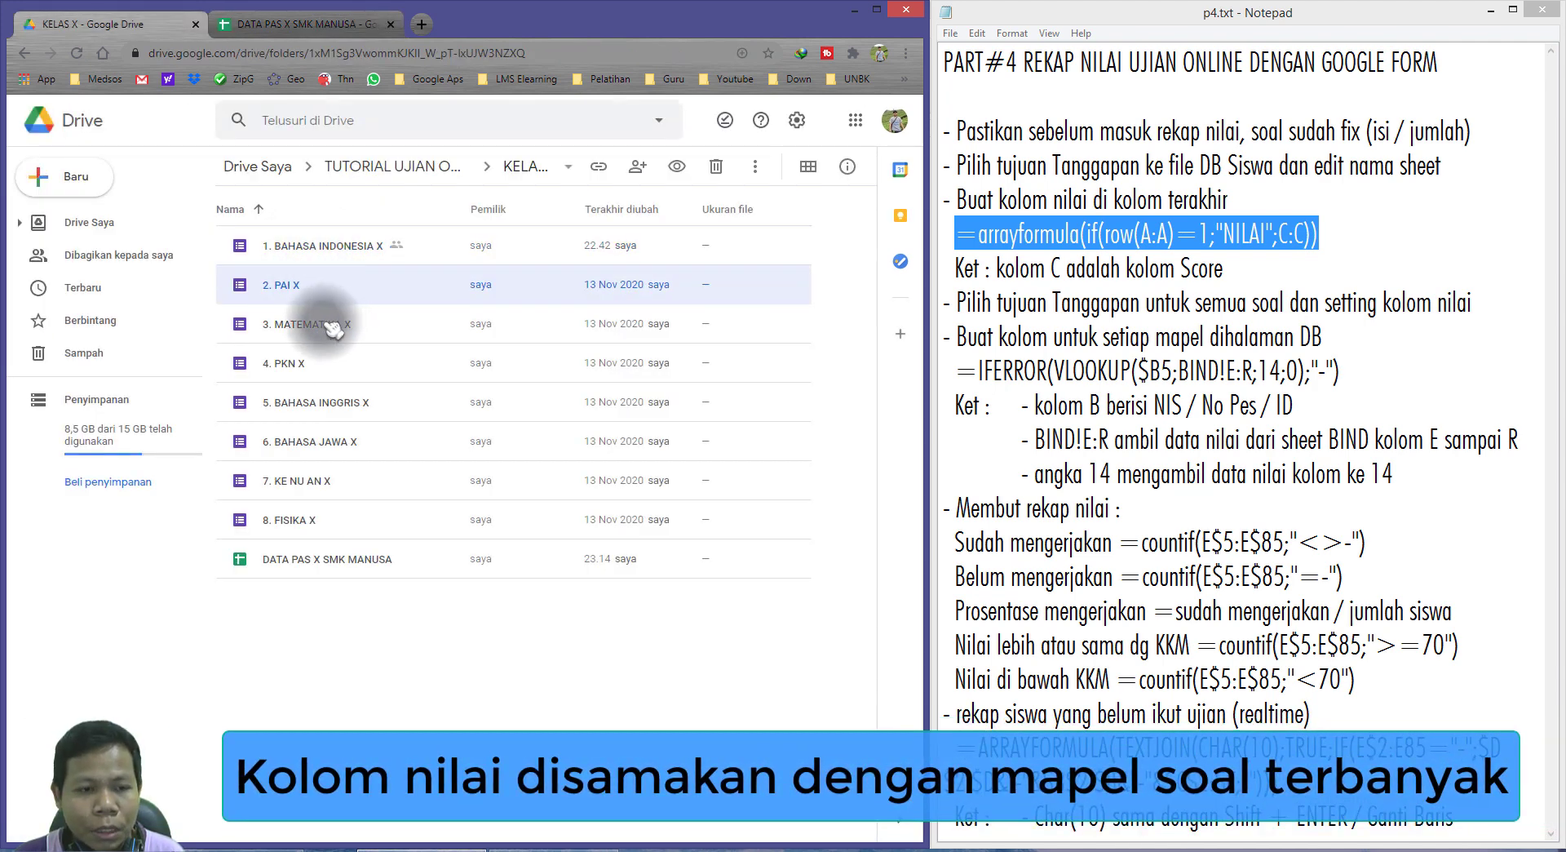
pyautogui.click(298, 245)
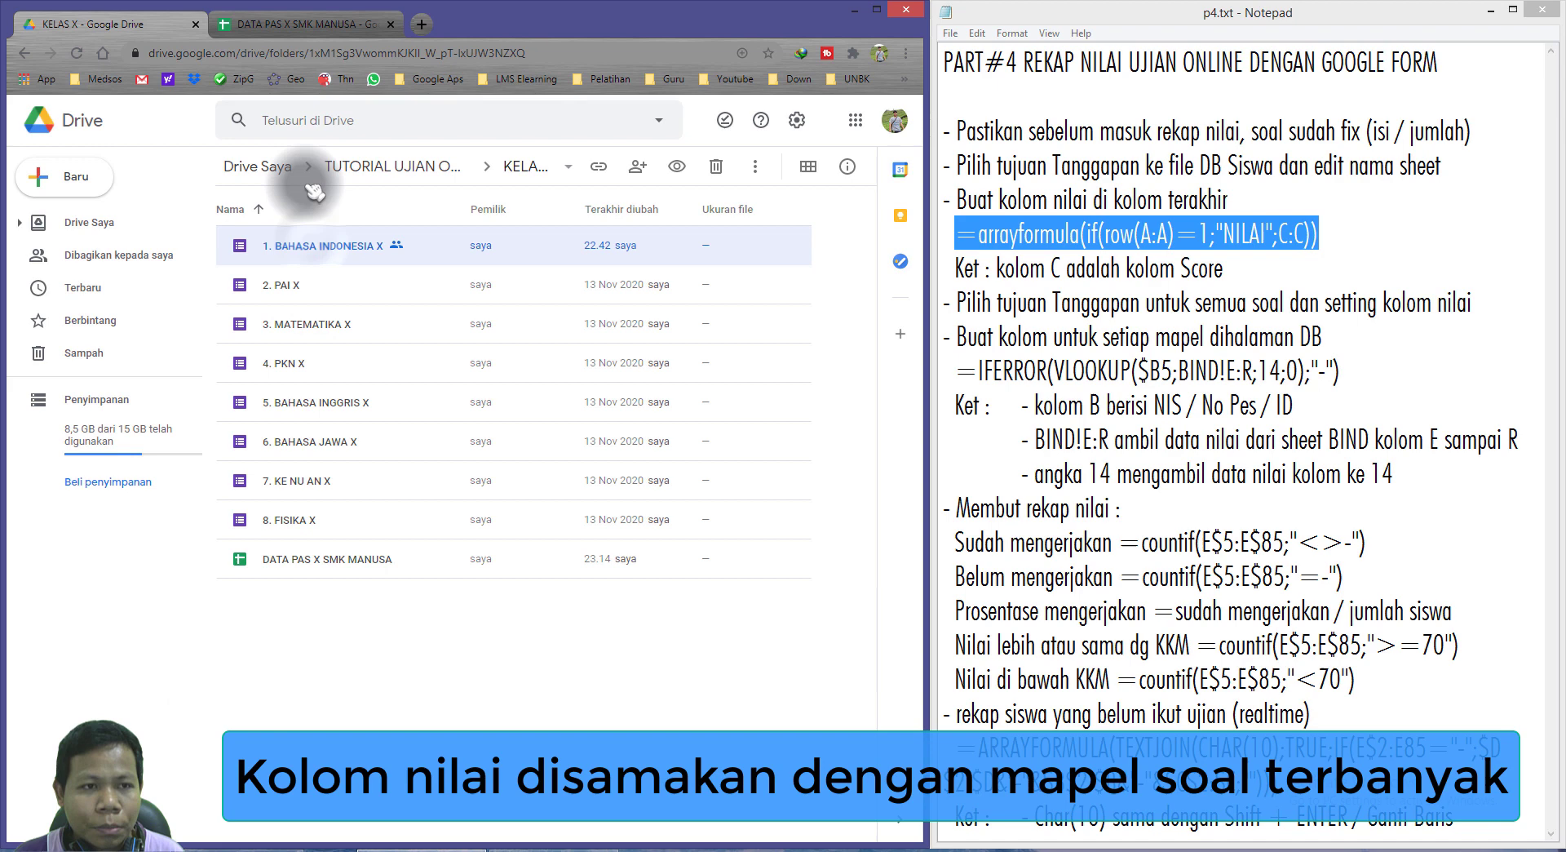
pyautogui.click(279, 30)
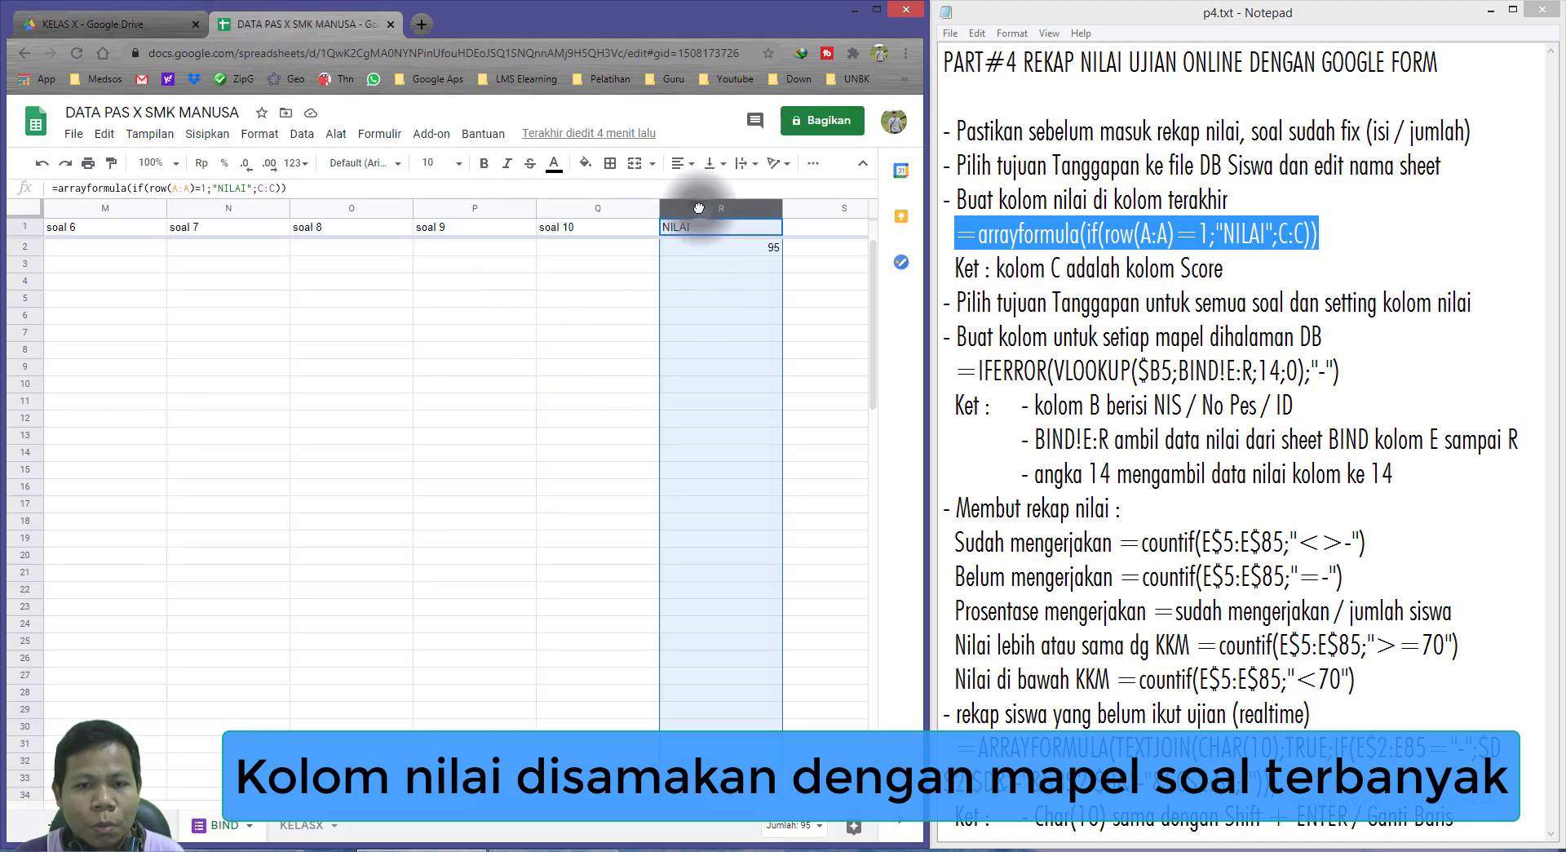
pyautogui.click(133, 31)
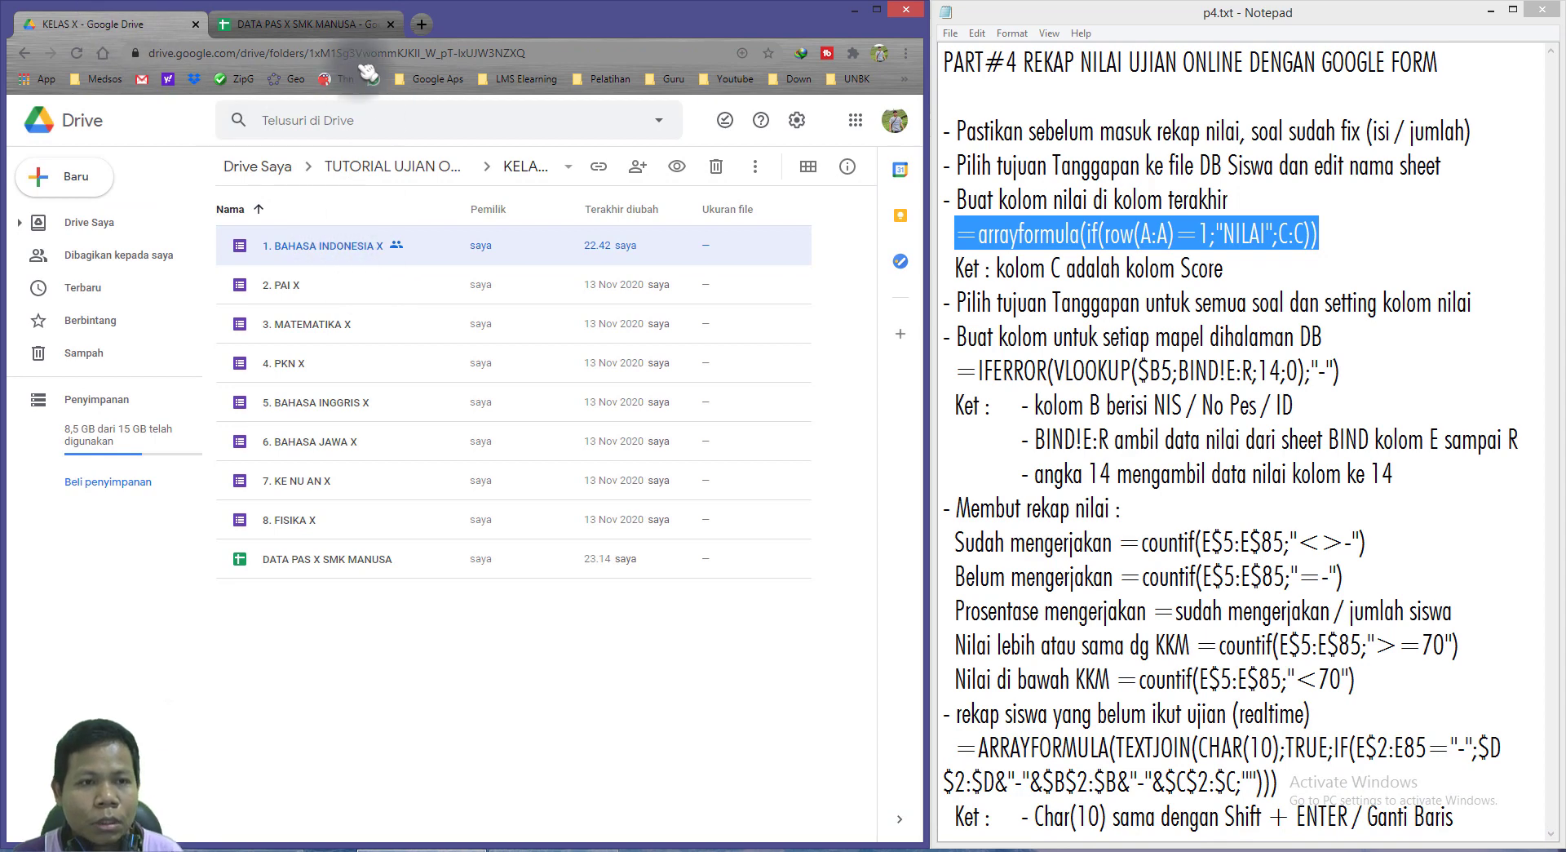
pyautogui.click(342, 25)
pyautogui.click(700, 229)
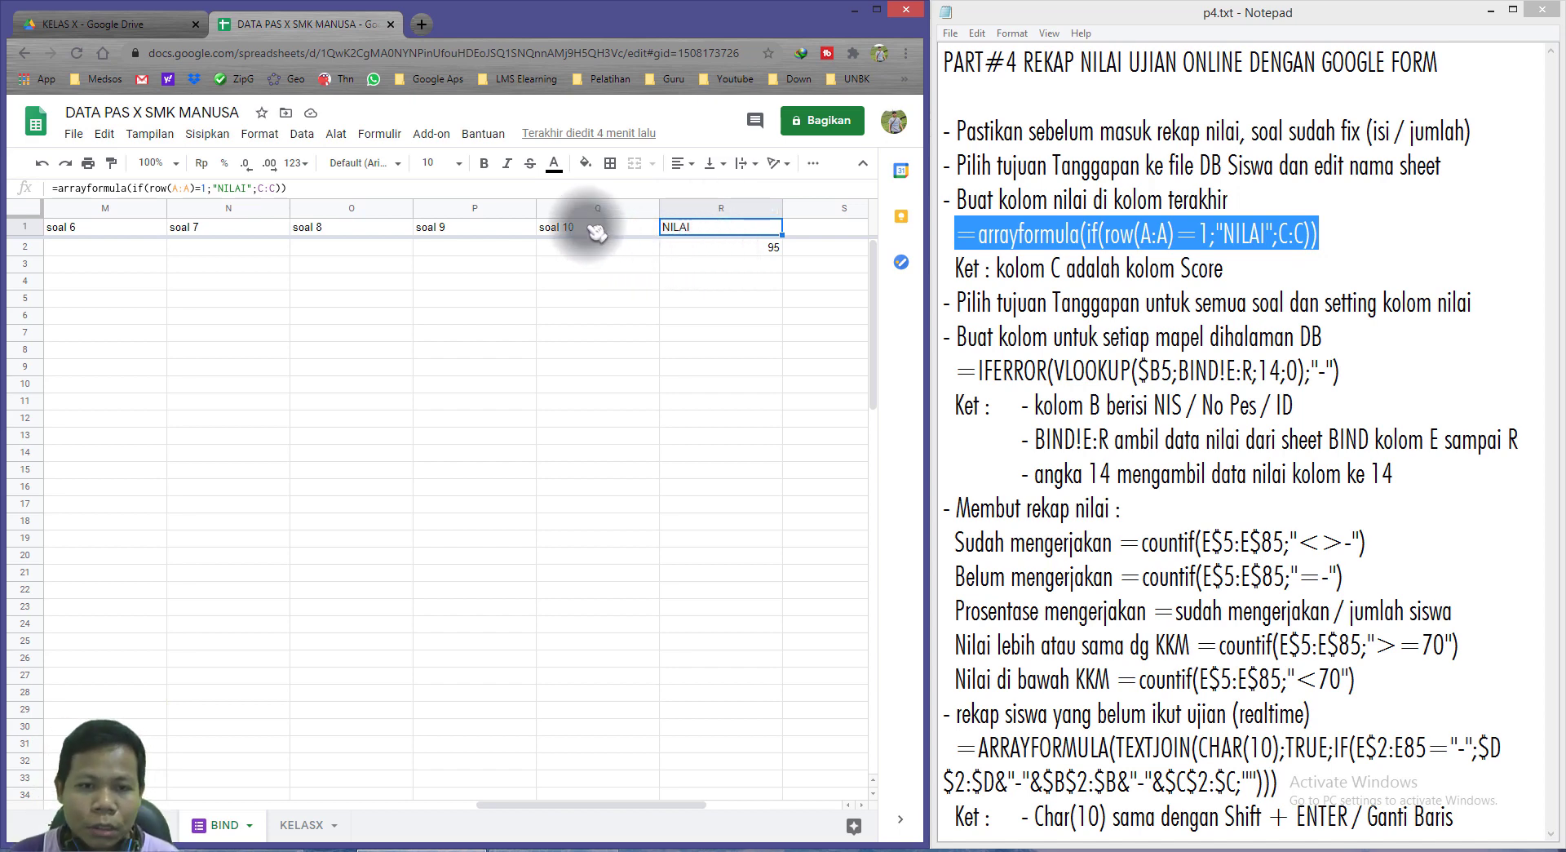
pyautogui.moveTo(575, 228); pyautogui.dragTo(393, 233)
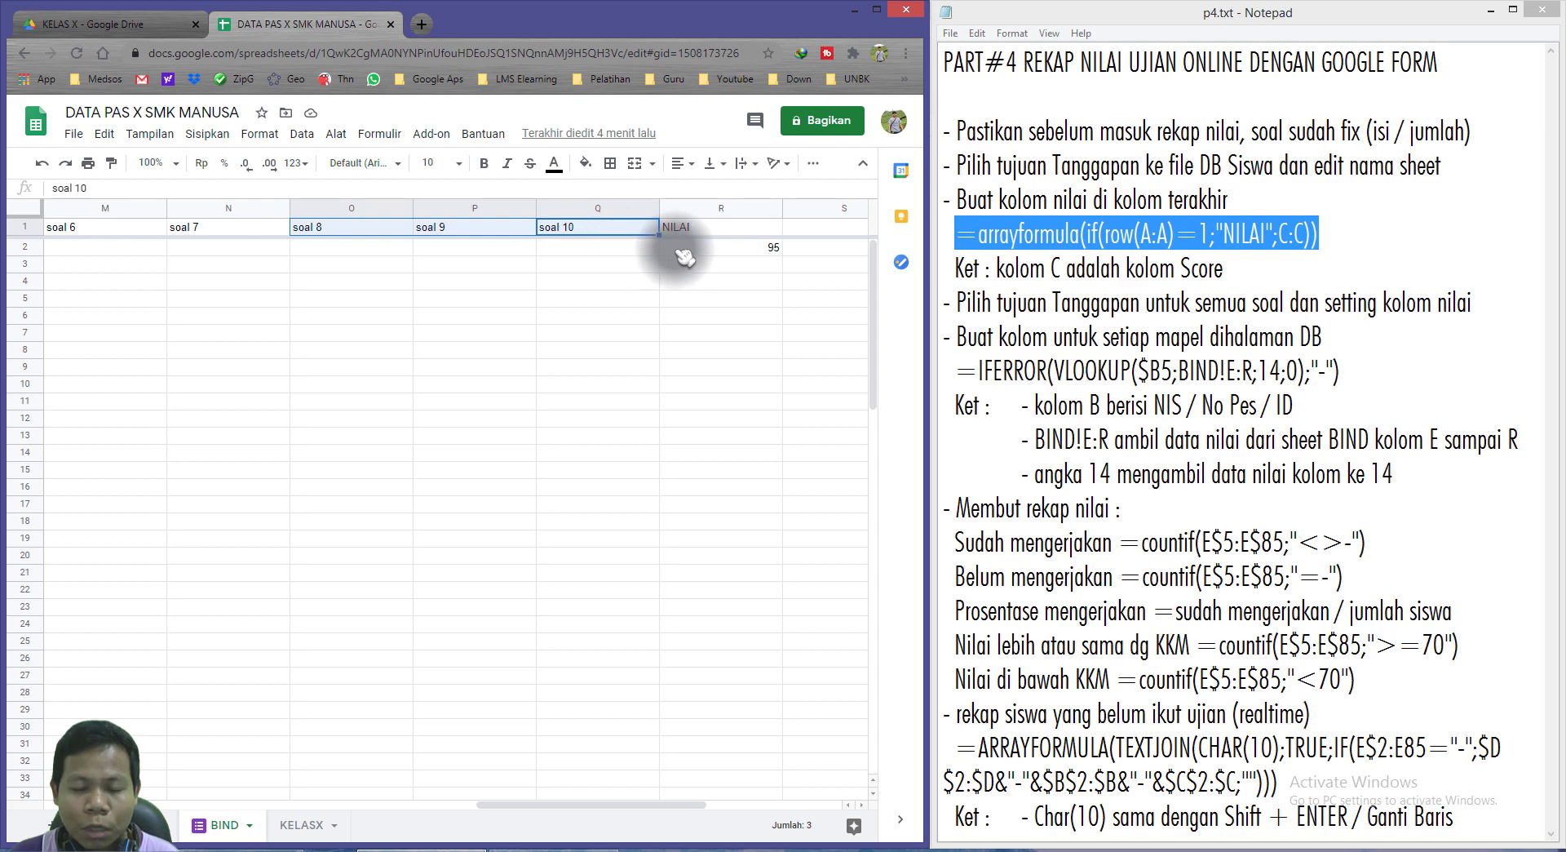
# Close the spreadsheet tab, highlight the per-subject column note, and reopen DATA PAS X SMK MANUSA.
pyautogui.click(391, 25)
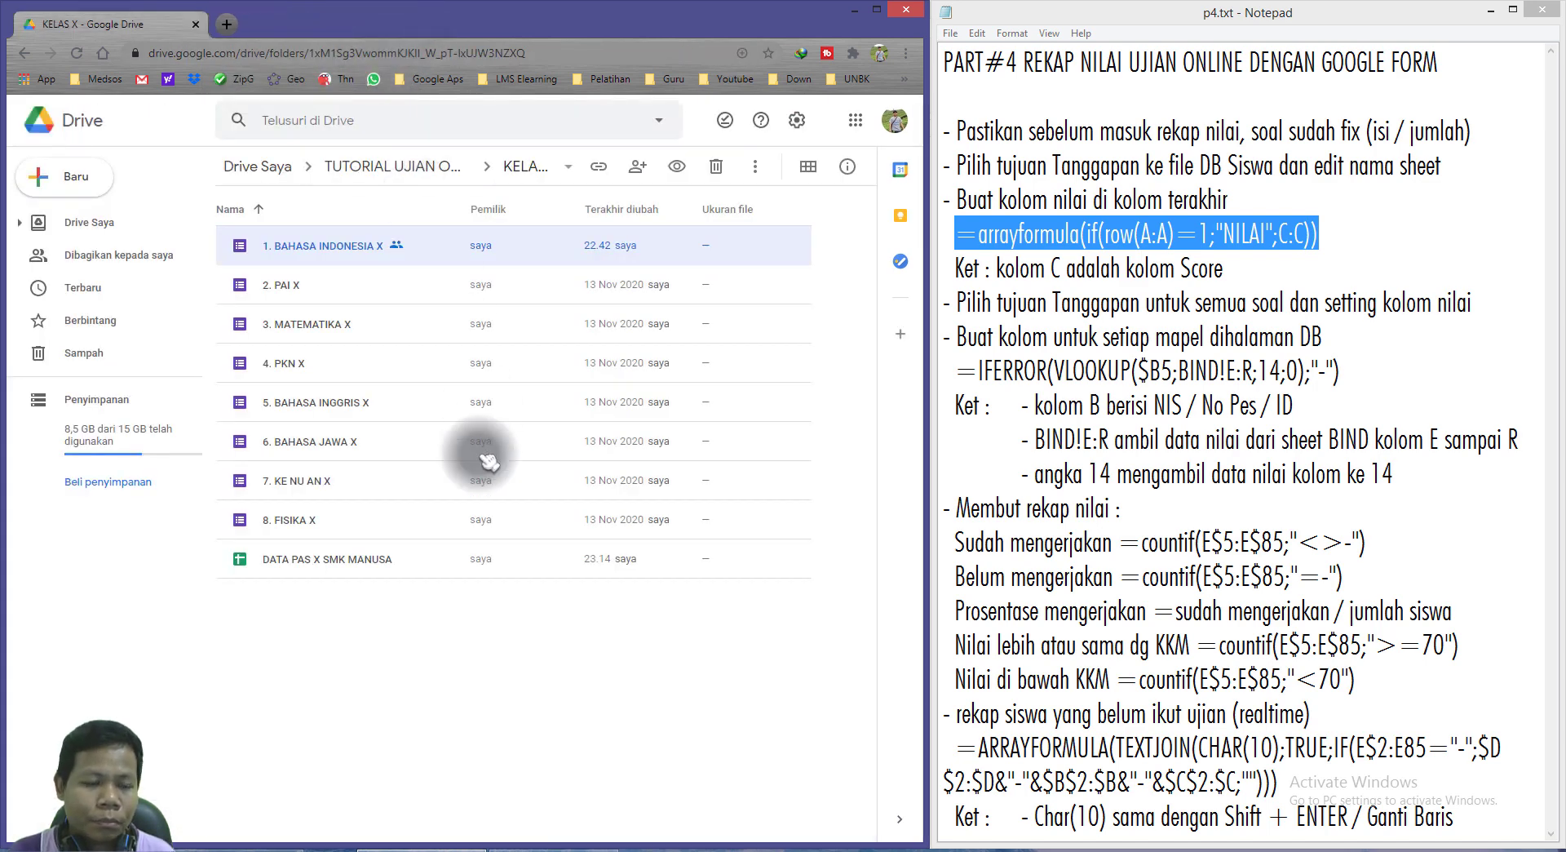
pyautogui.click(963, 336)
pyautogui.moveTo(957, 336); pyautogui.dragTo(1336, 341)
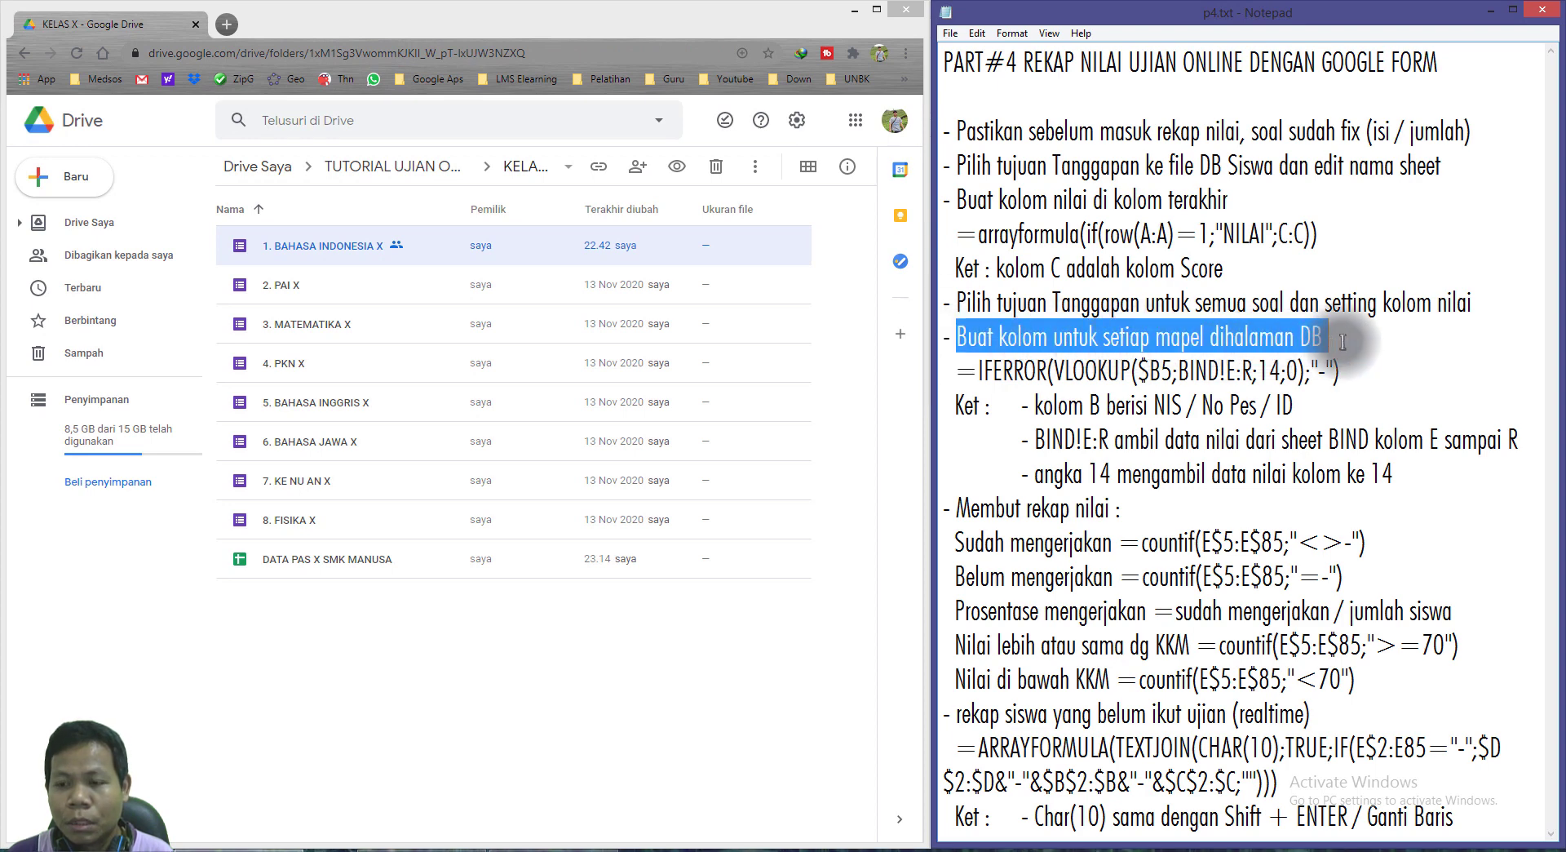
pyautogui.doubleClick(456, 559)
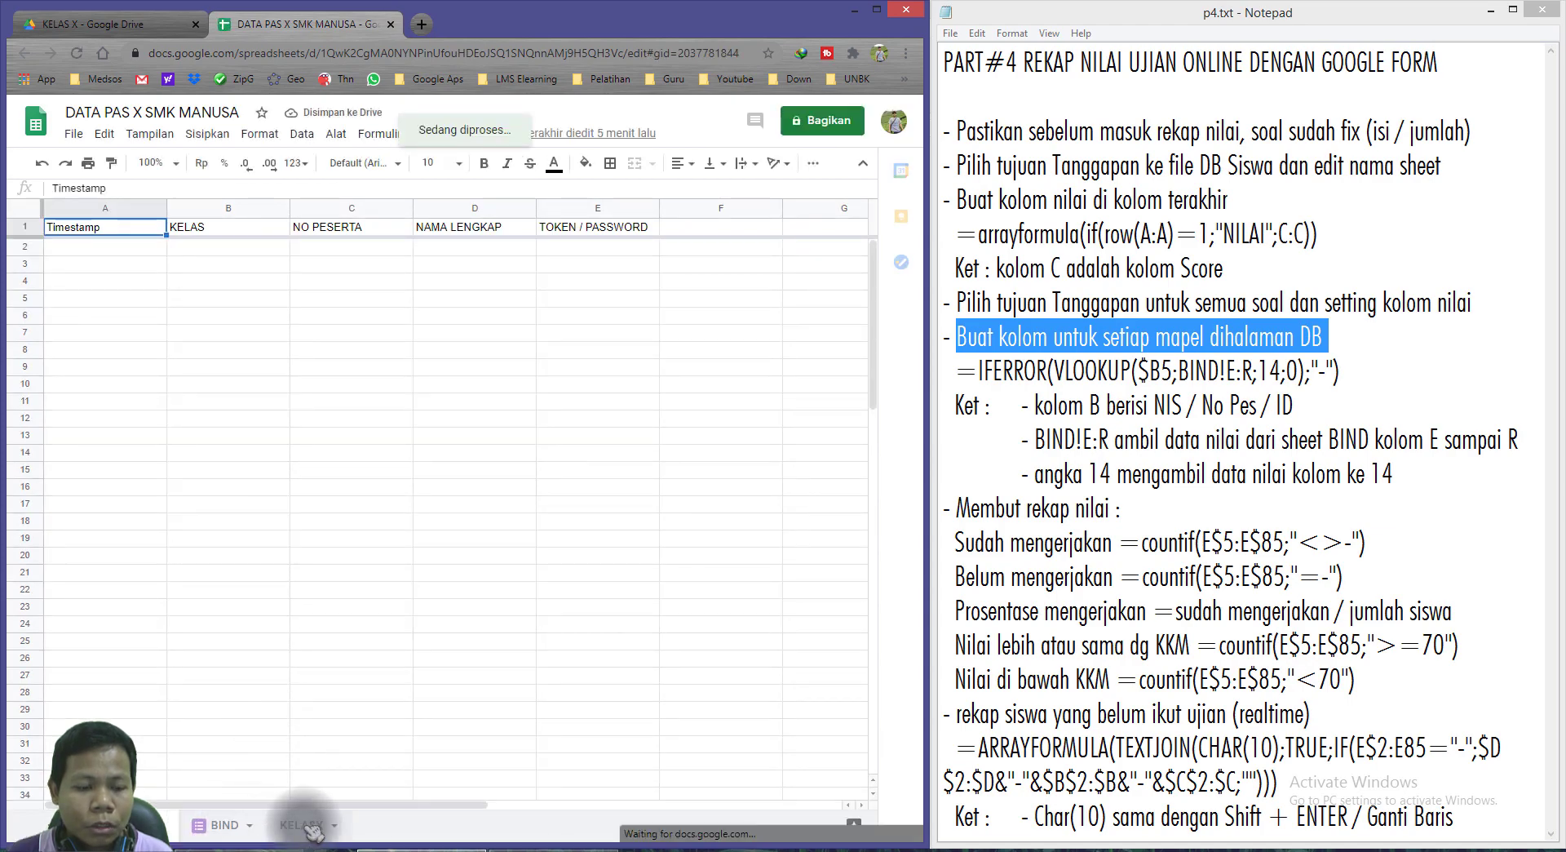
# On the KELASX sheet, enter the header BINDO in cell E4 beside KELAS.
pyautogui.click(310, 826)
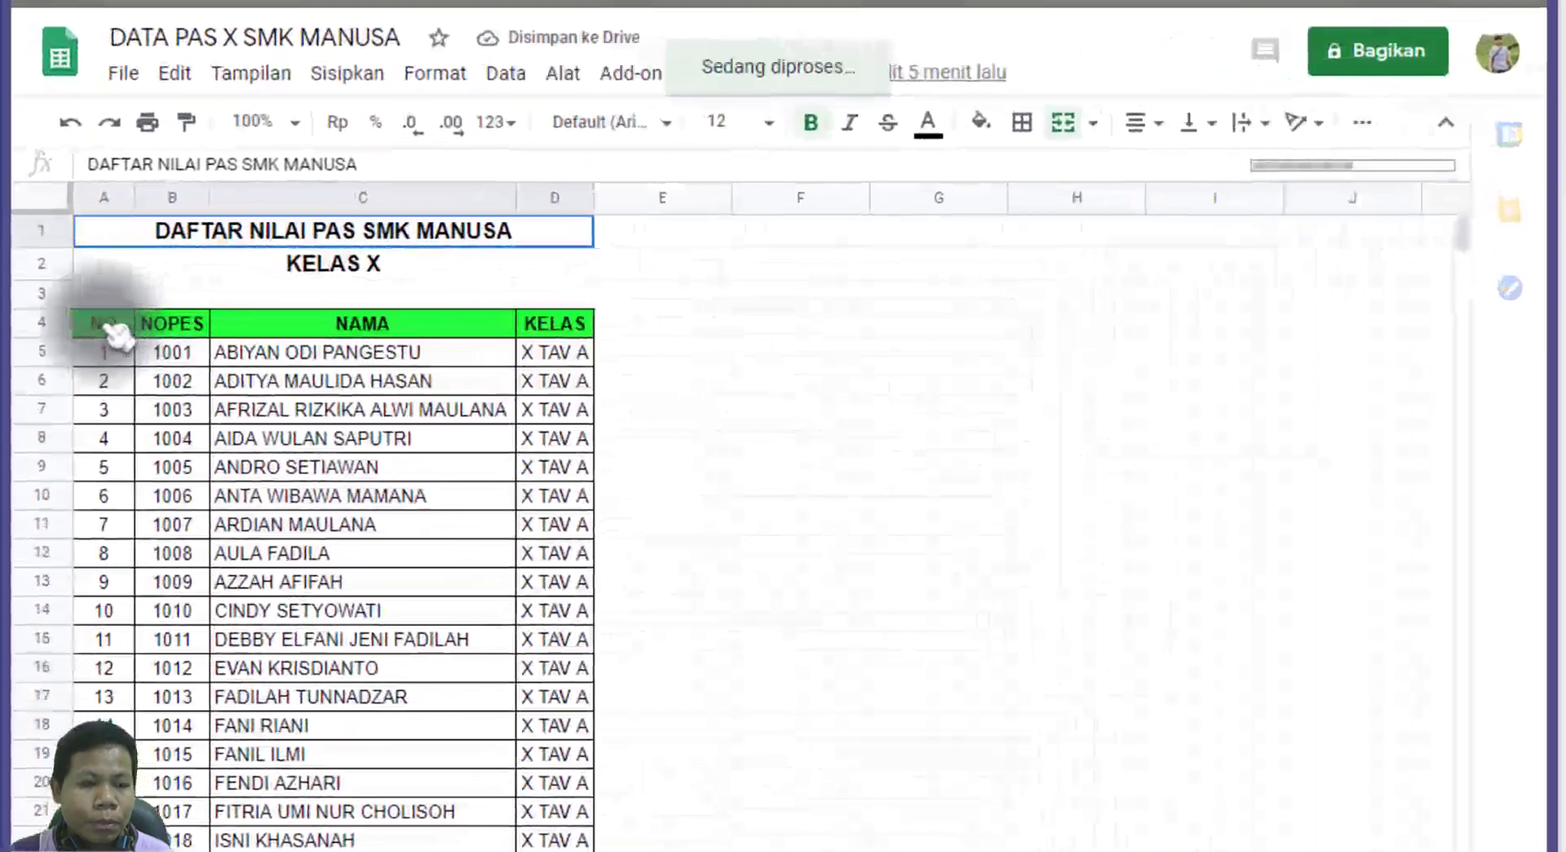
pyautogui.click(114, 330)
pyautogui.click(371, 326)
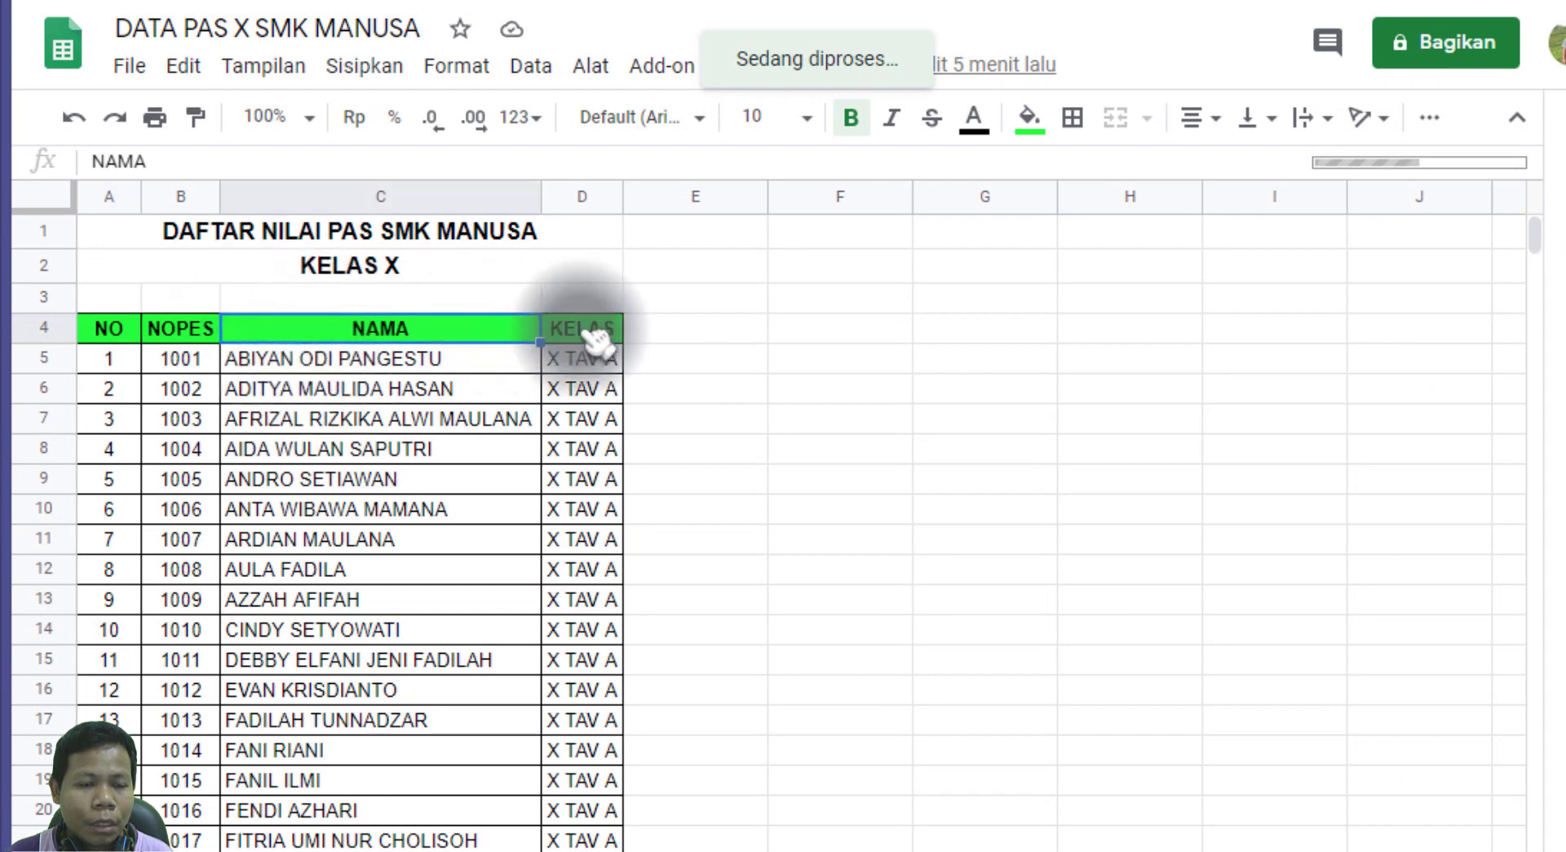
pyautogui.click(600, 330)
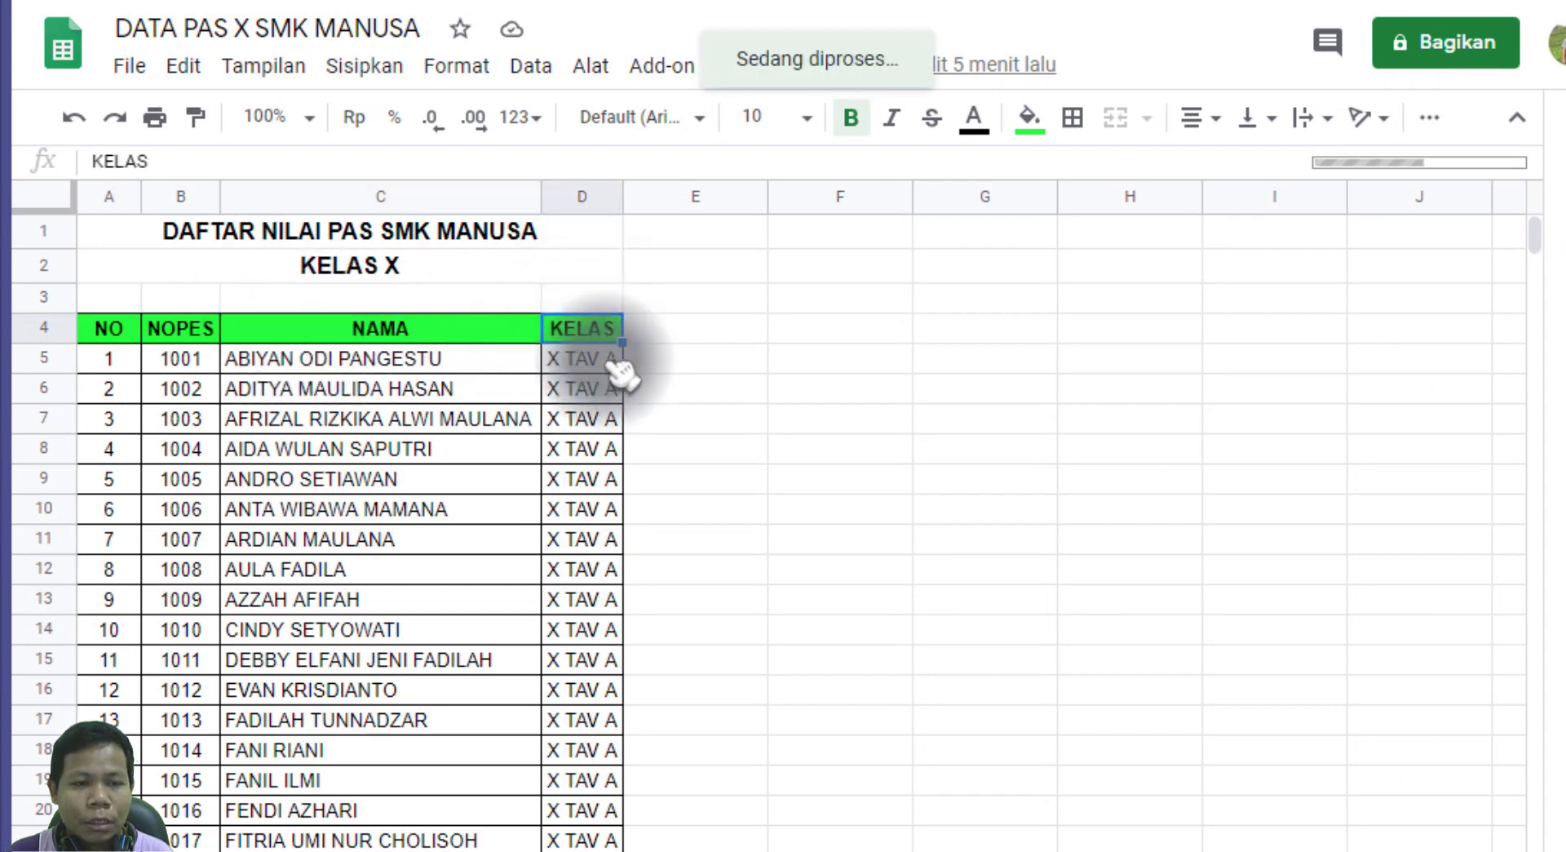
pyautogui.click(677, 330)
pyautogui.write('BINDO')
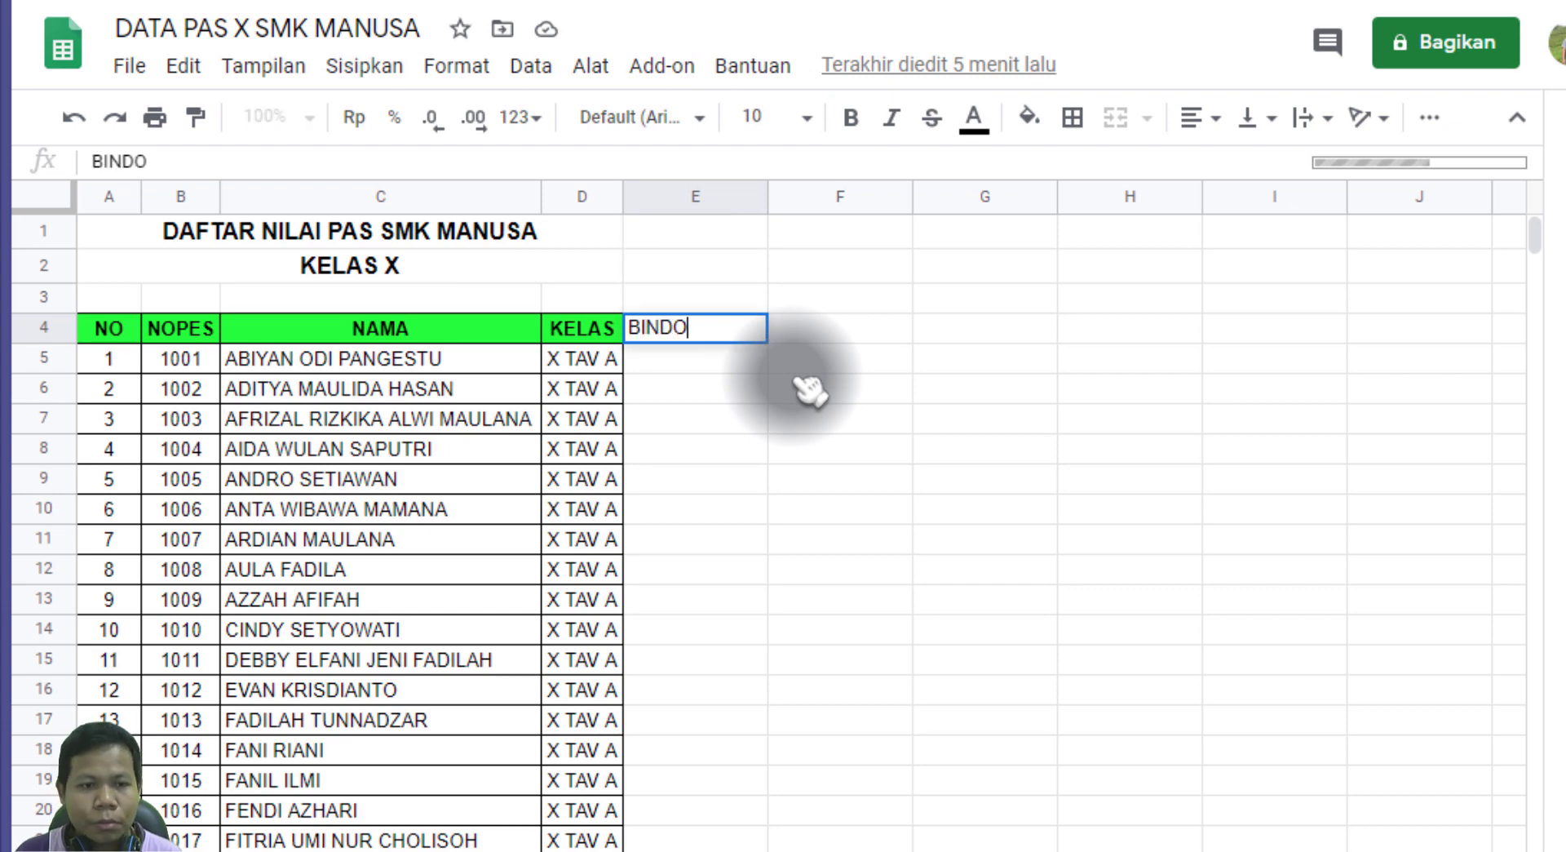
pyautogui.press('Left')
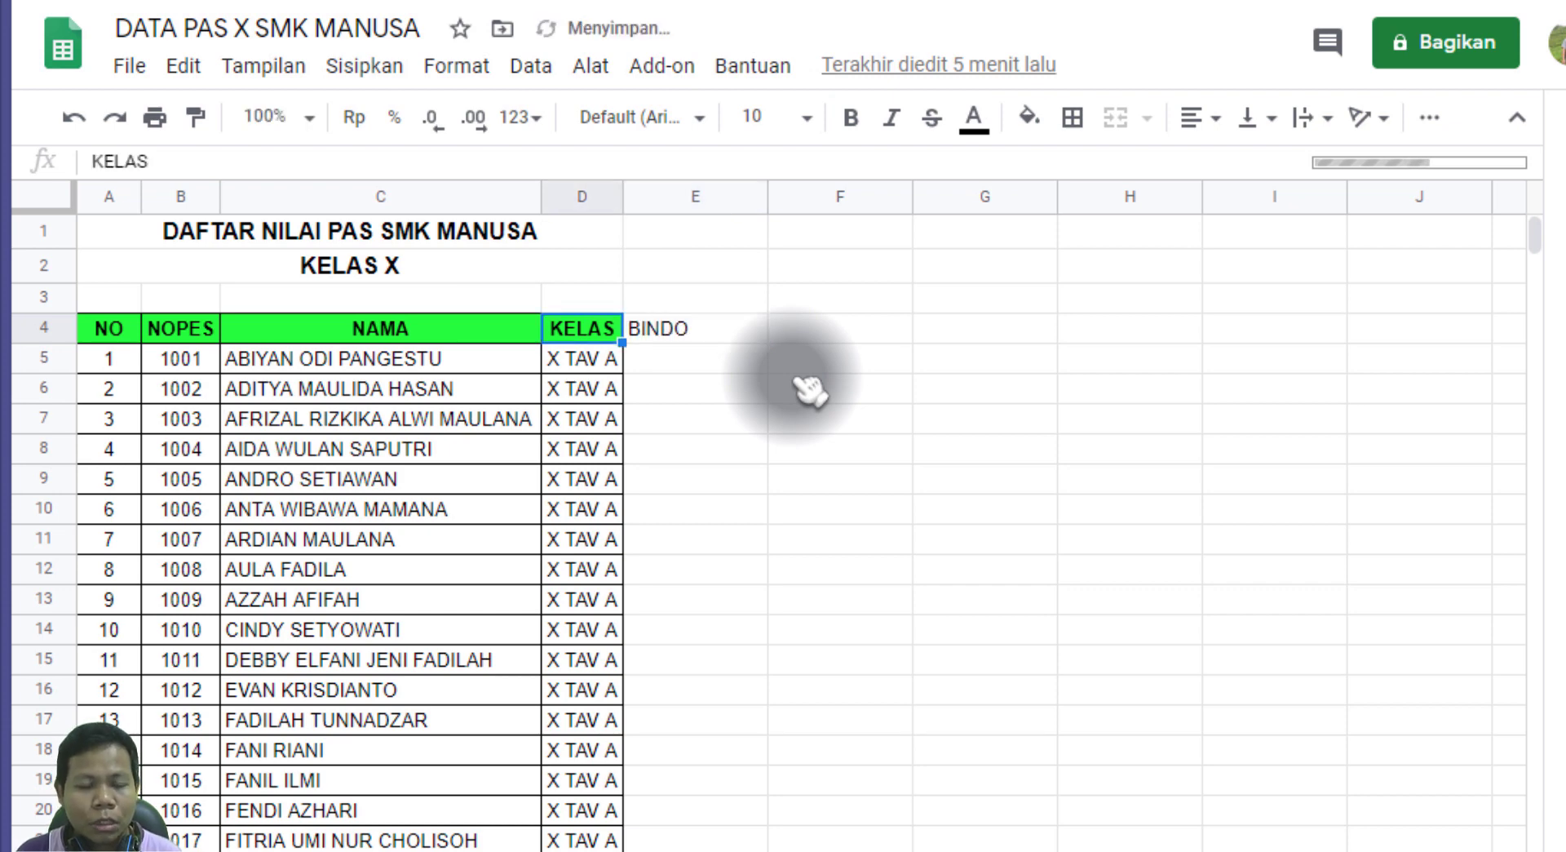
pyautogui.press('Right')
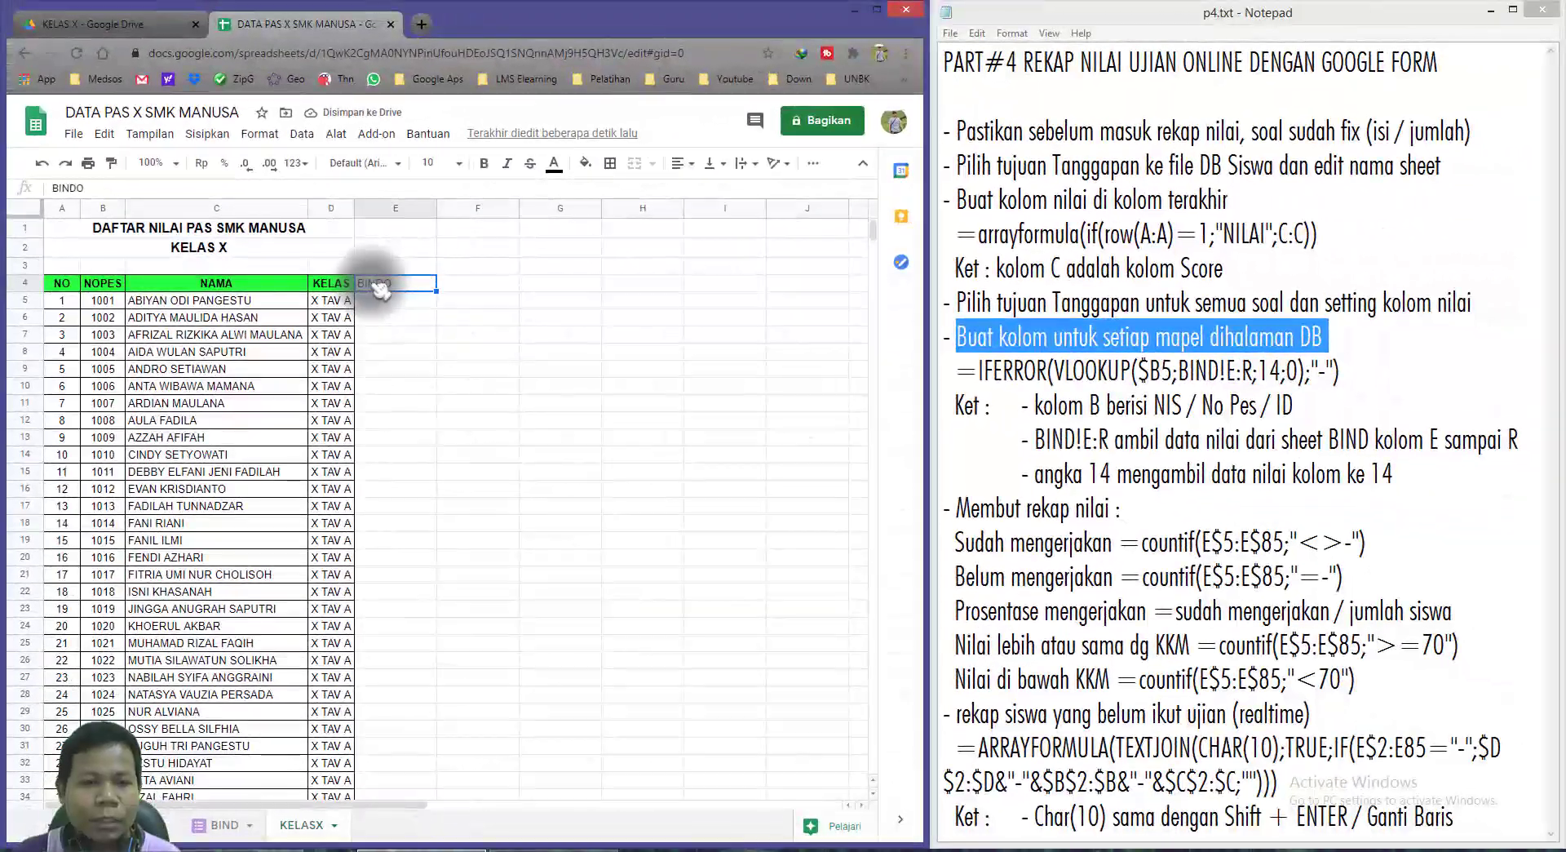
pyautogui.click(398, 298)
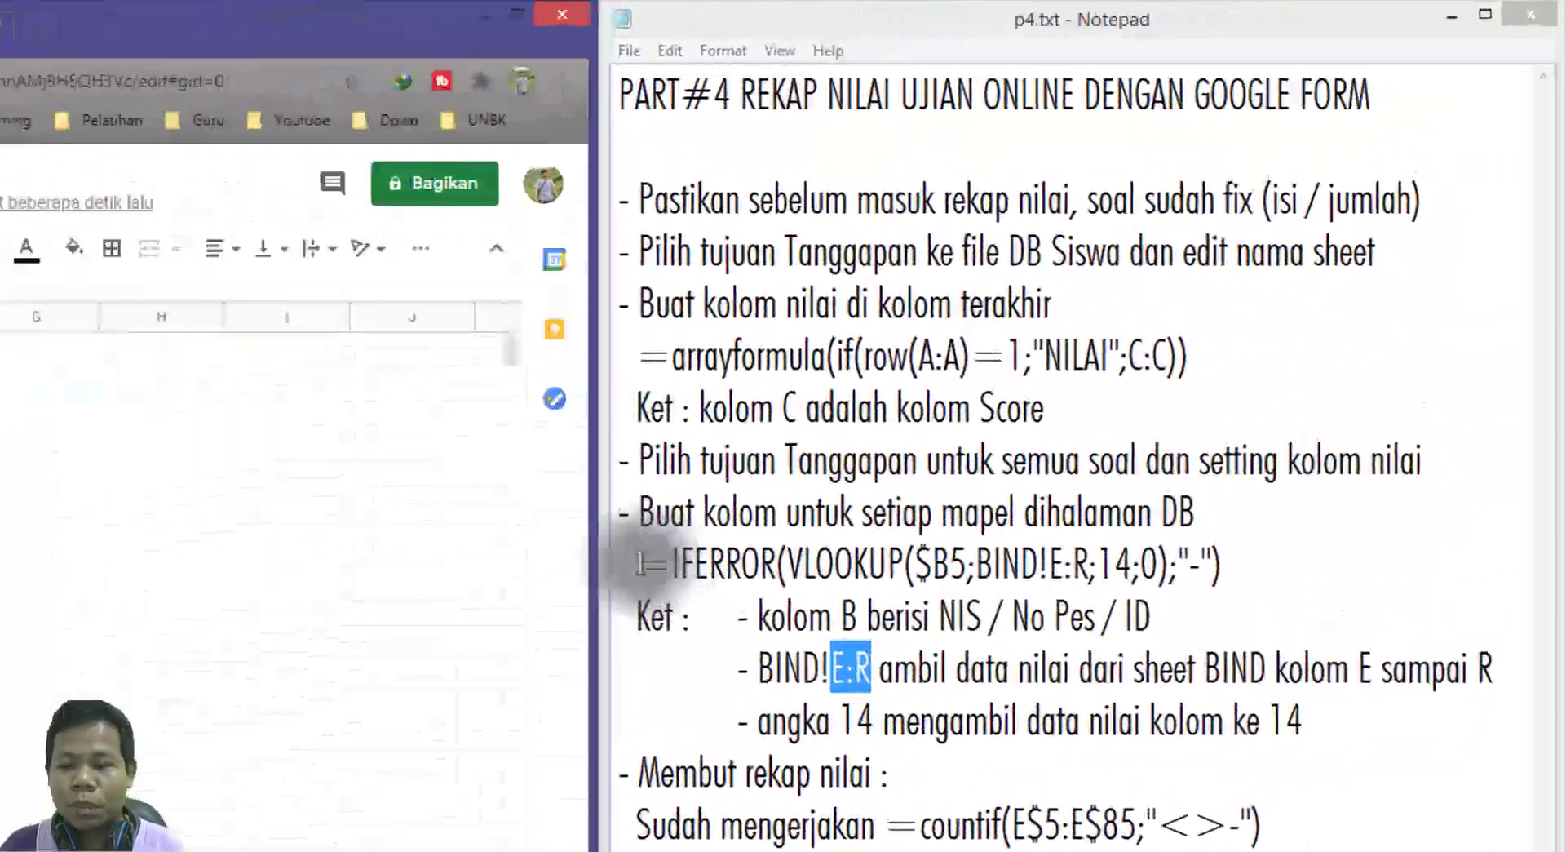
pyautogui.moveTo(958, 372); pyautogui.dragTo(1346, 375)
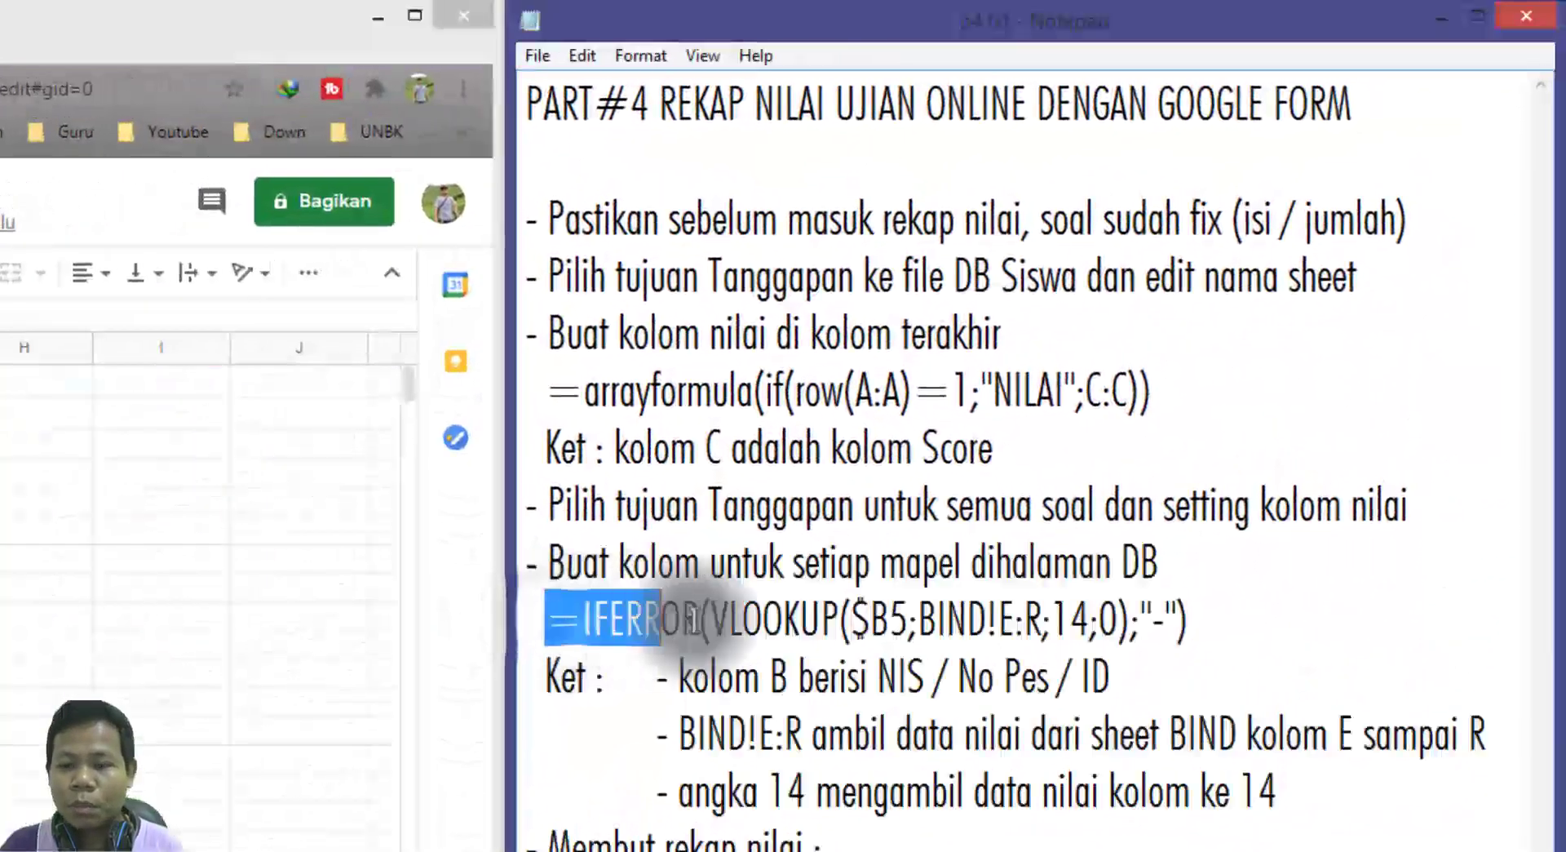
pyautogui.moveTo(1203, 630); pyautogui.dragTo(1198, 628)
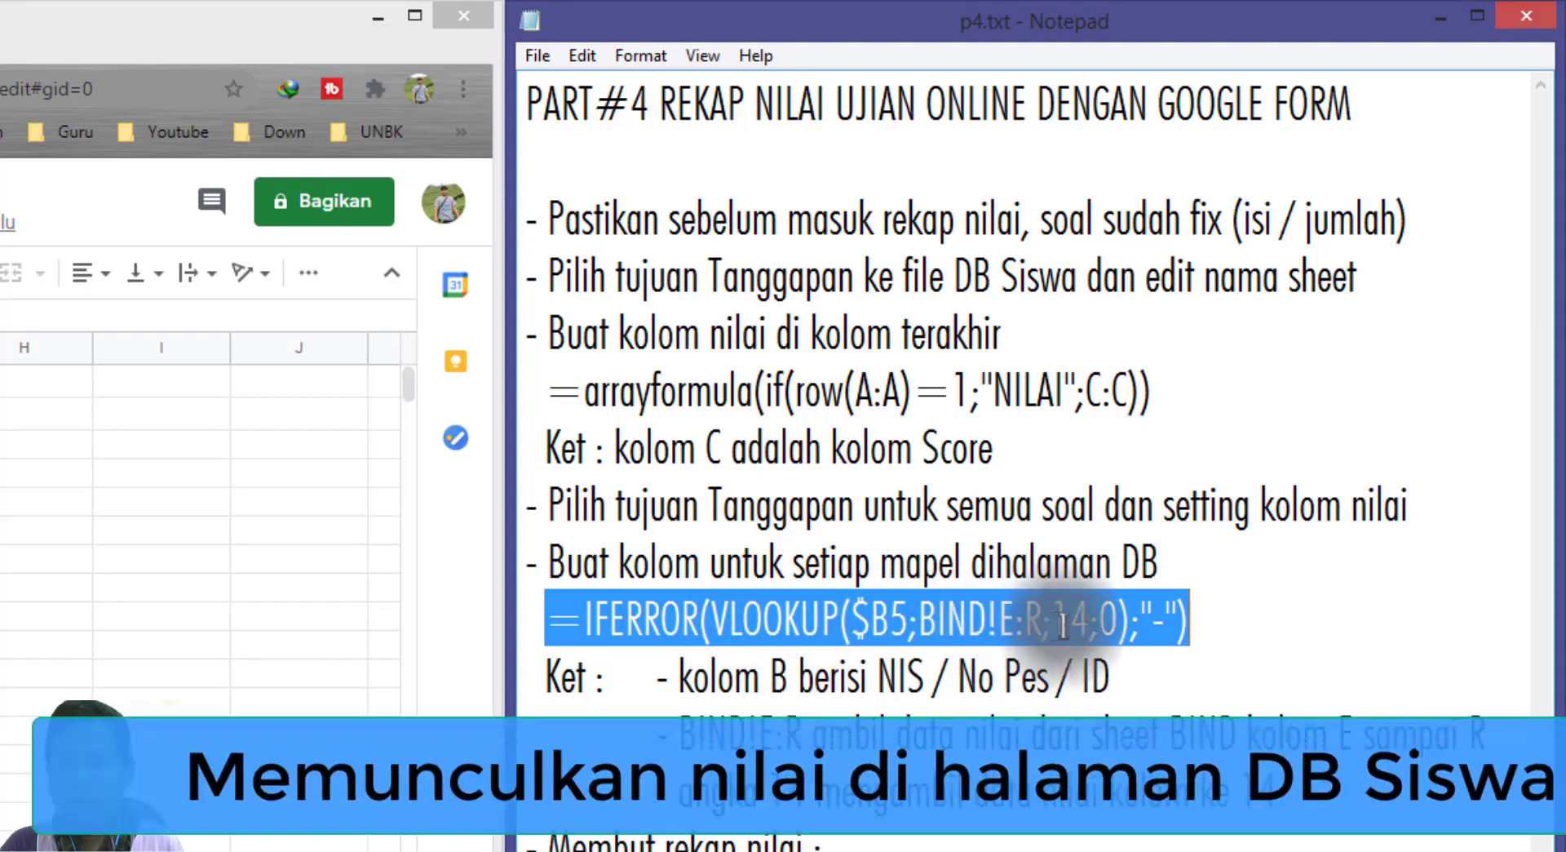
pyautogui.click(1240, 608)
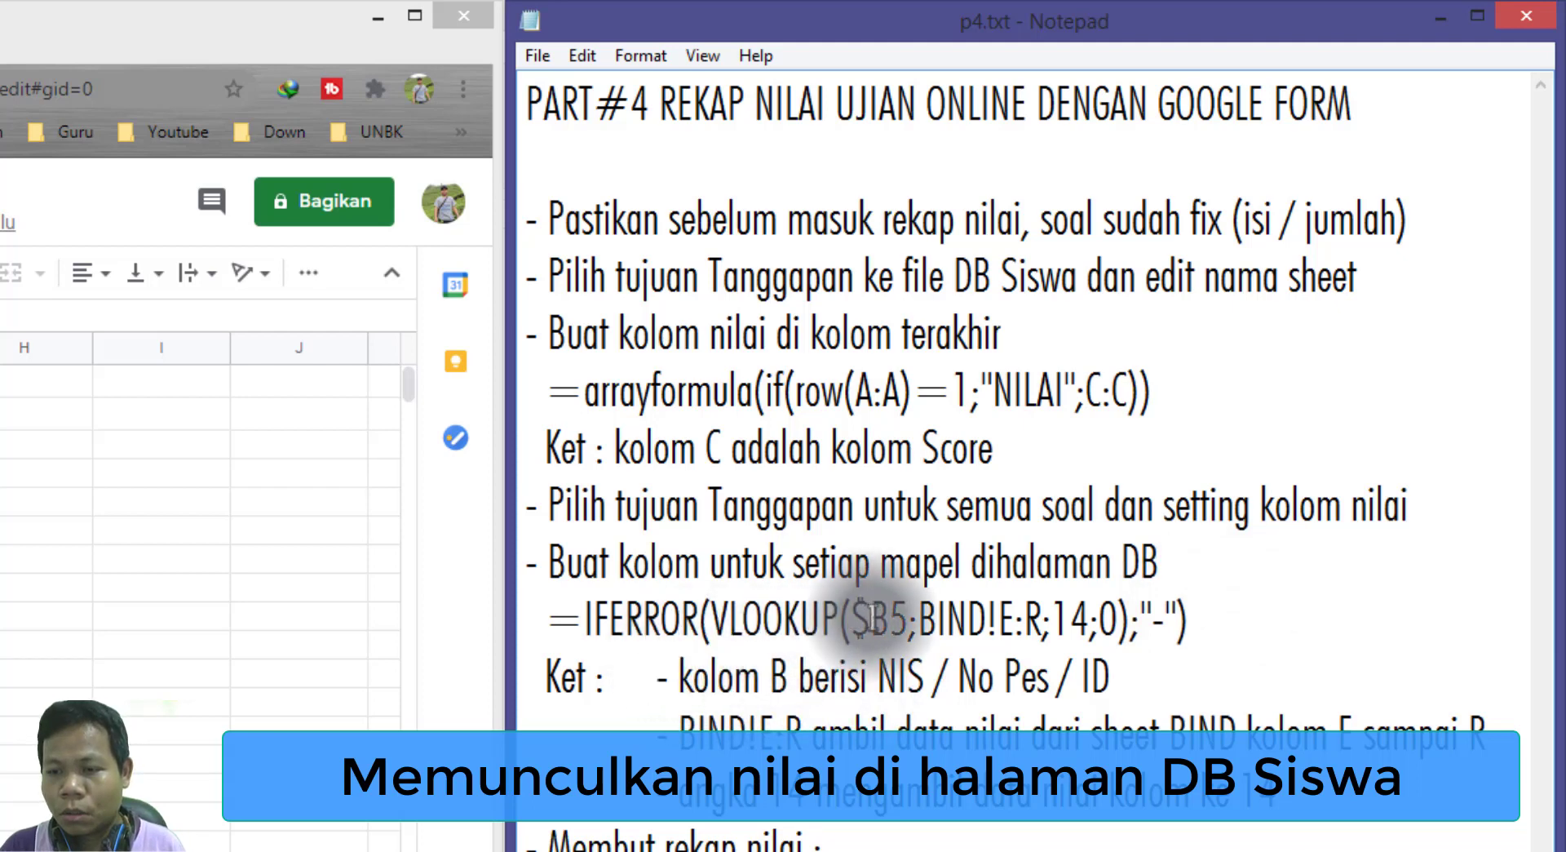
pyautogui.moveTo(871, 620); pyautogui.dragTo(900, 620)
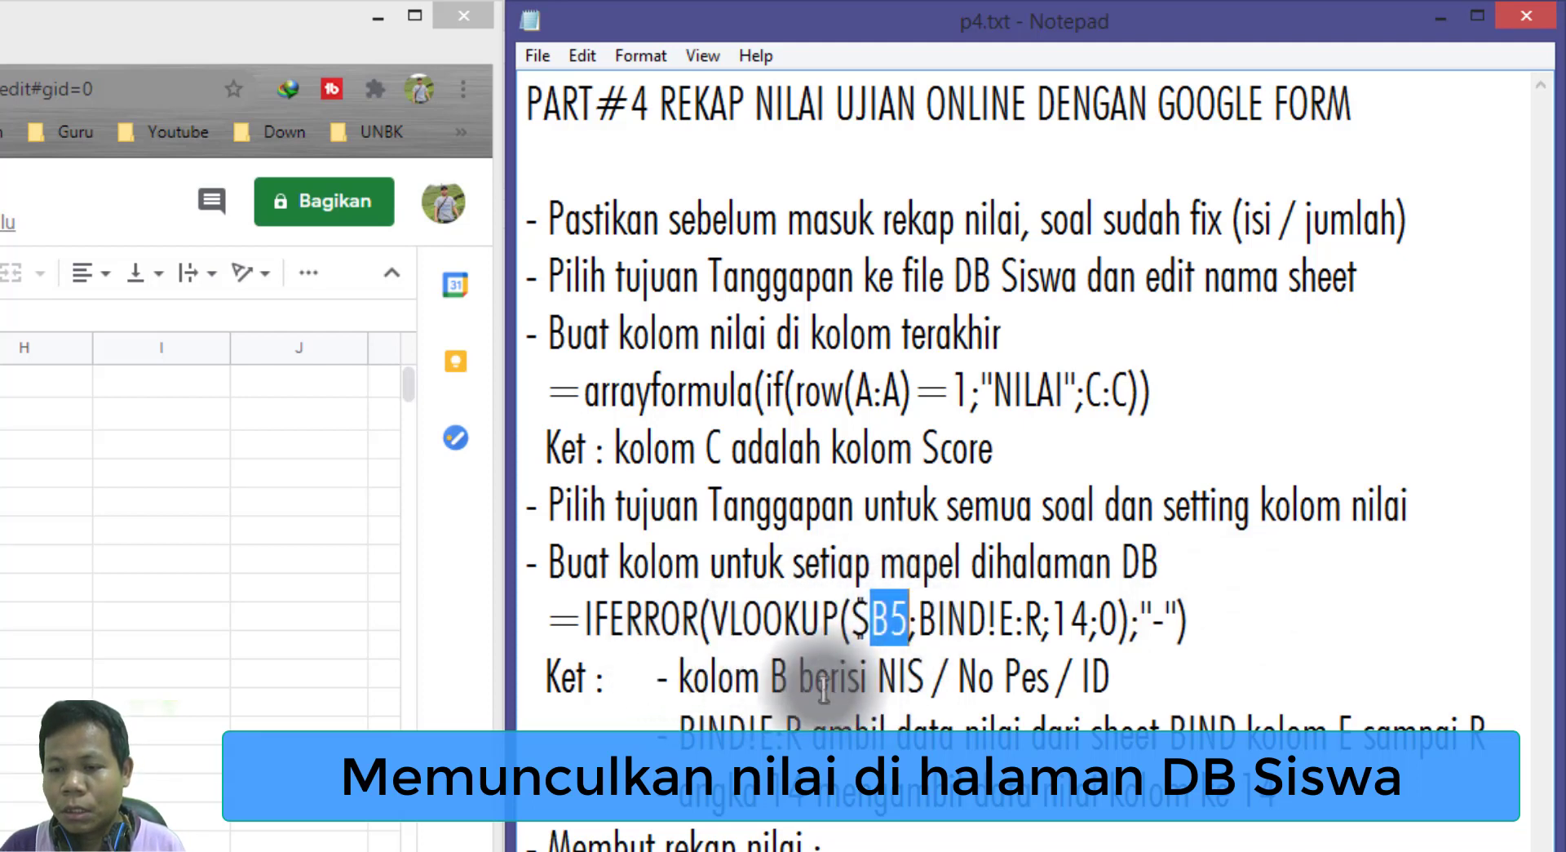
pyautogui.moveTo(693, 678); pyautogui.dragTo(1037, 677)
pyautogui.hotkey('alt', 'Tab')
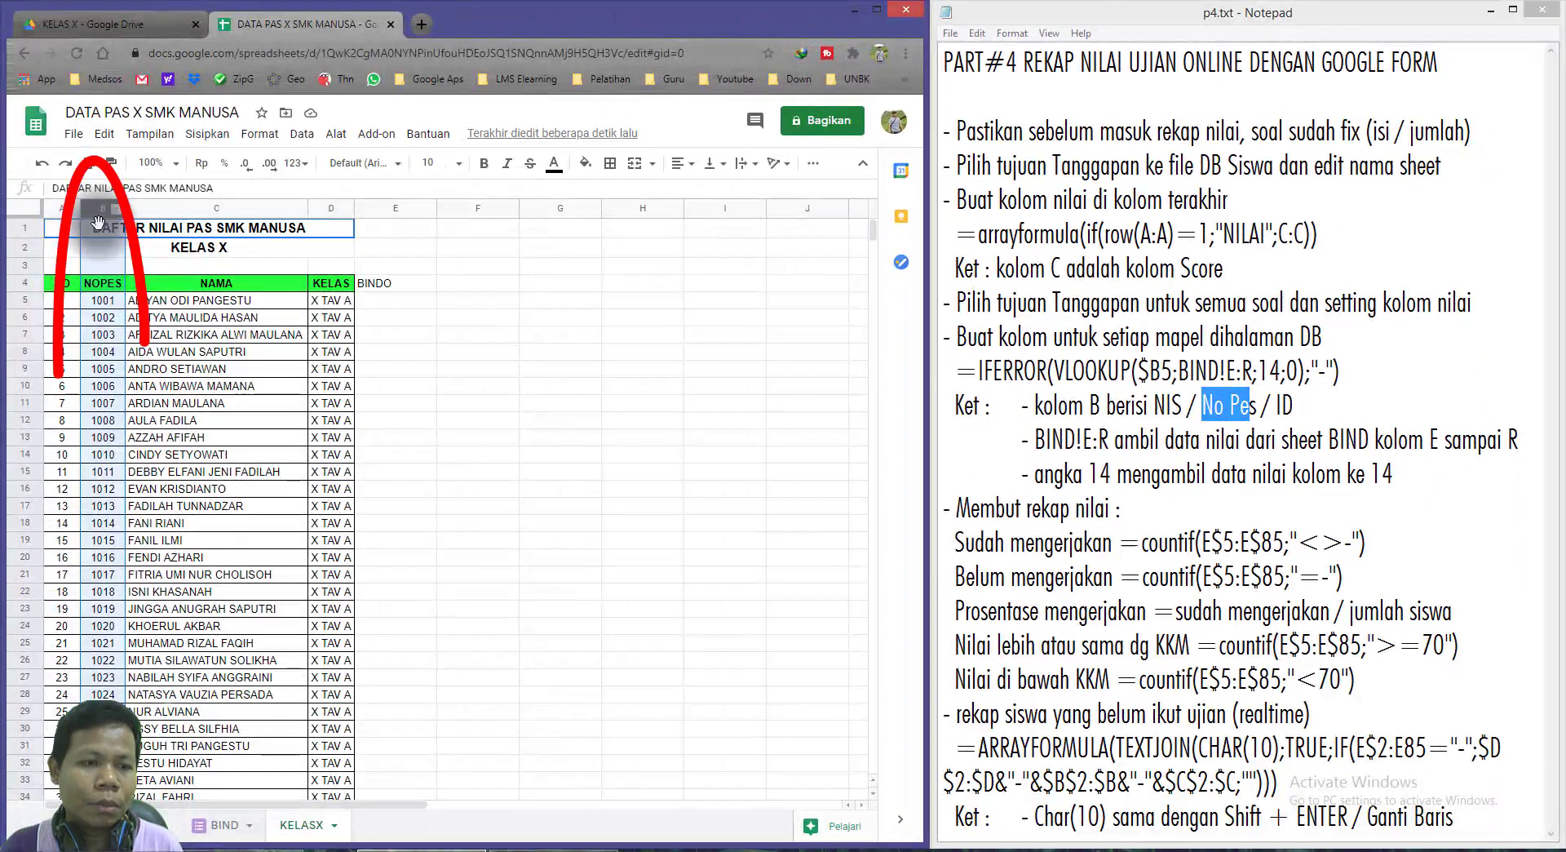
# Point out the BIND sheet name and E:R range in the lookup formula, then show BIND.
pyautogui.click(108, 302)
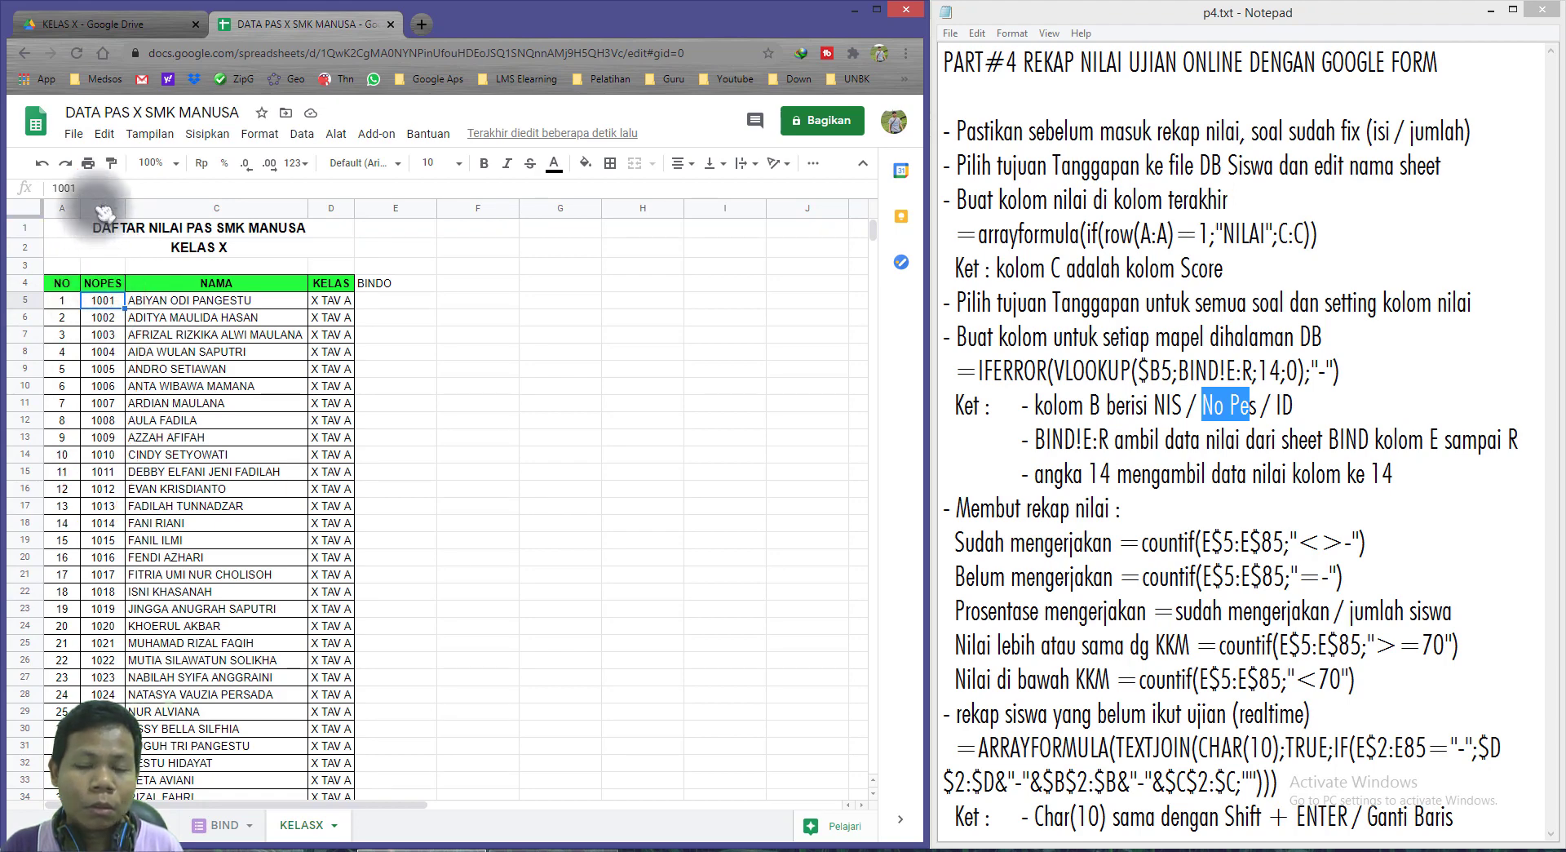
pyautogui.doubleClick(1196, 372)
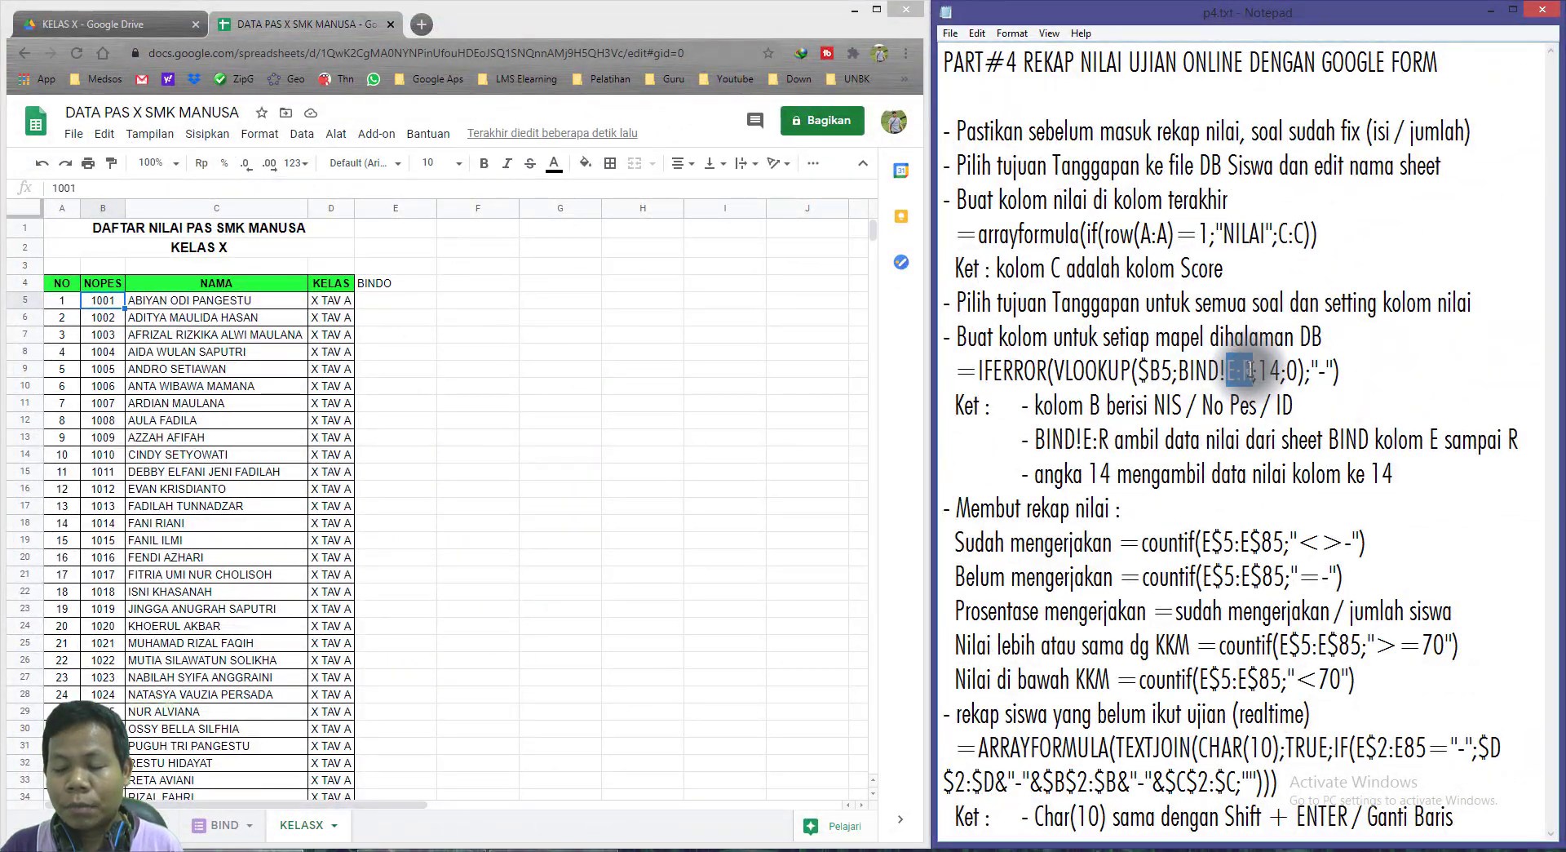
pyautogui.moveTo(1250, 371); pyautogui.dragTo(1255, 371)
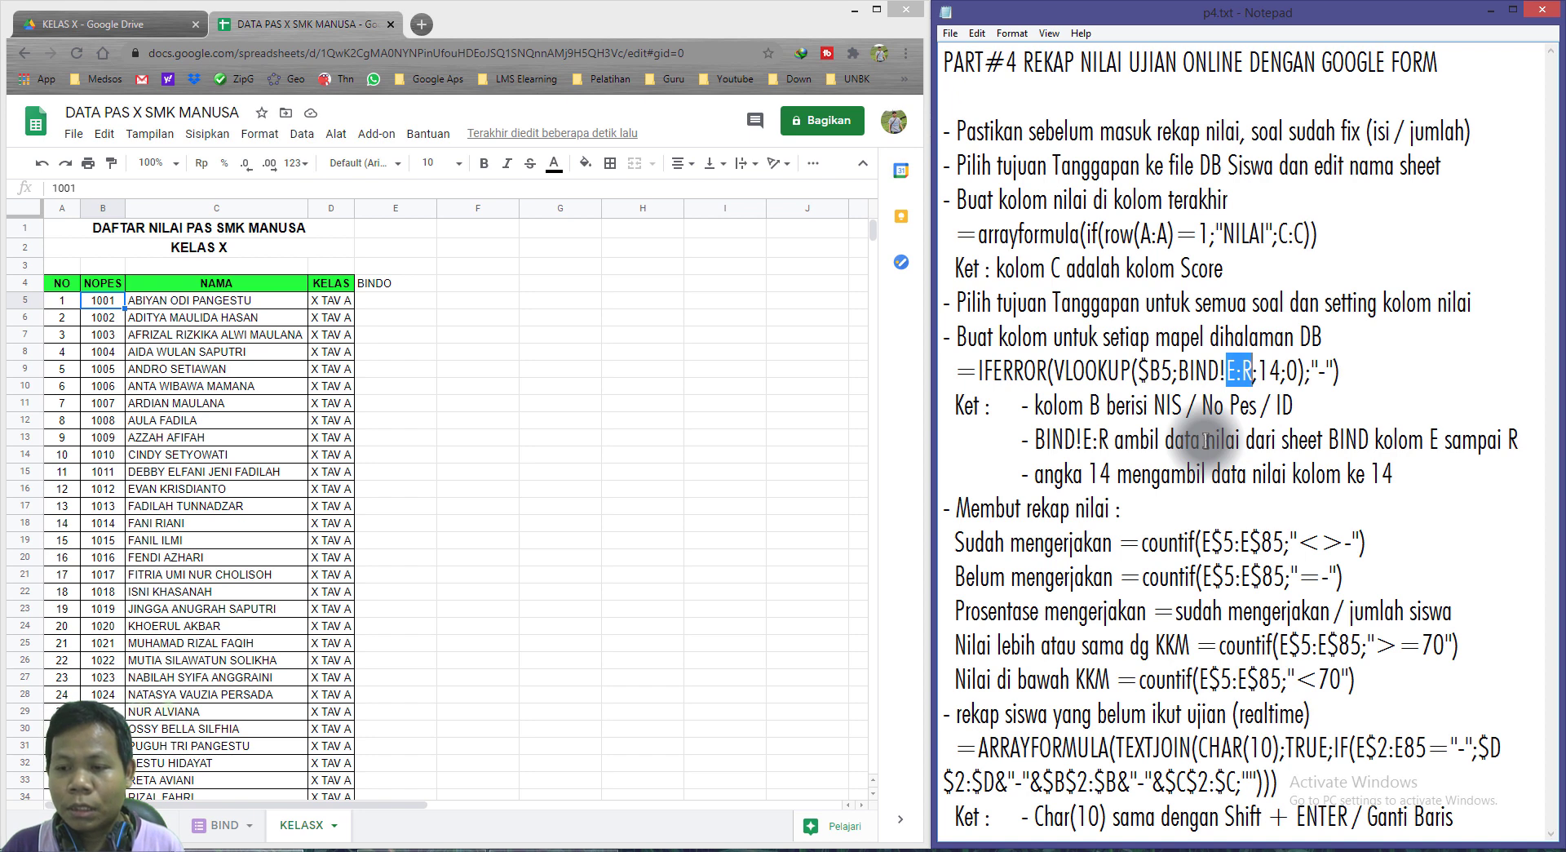
pyautogui.click(243, 824)
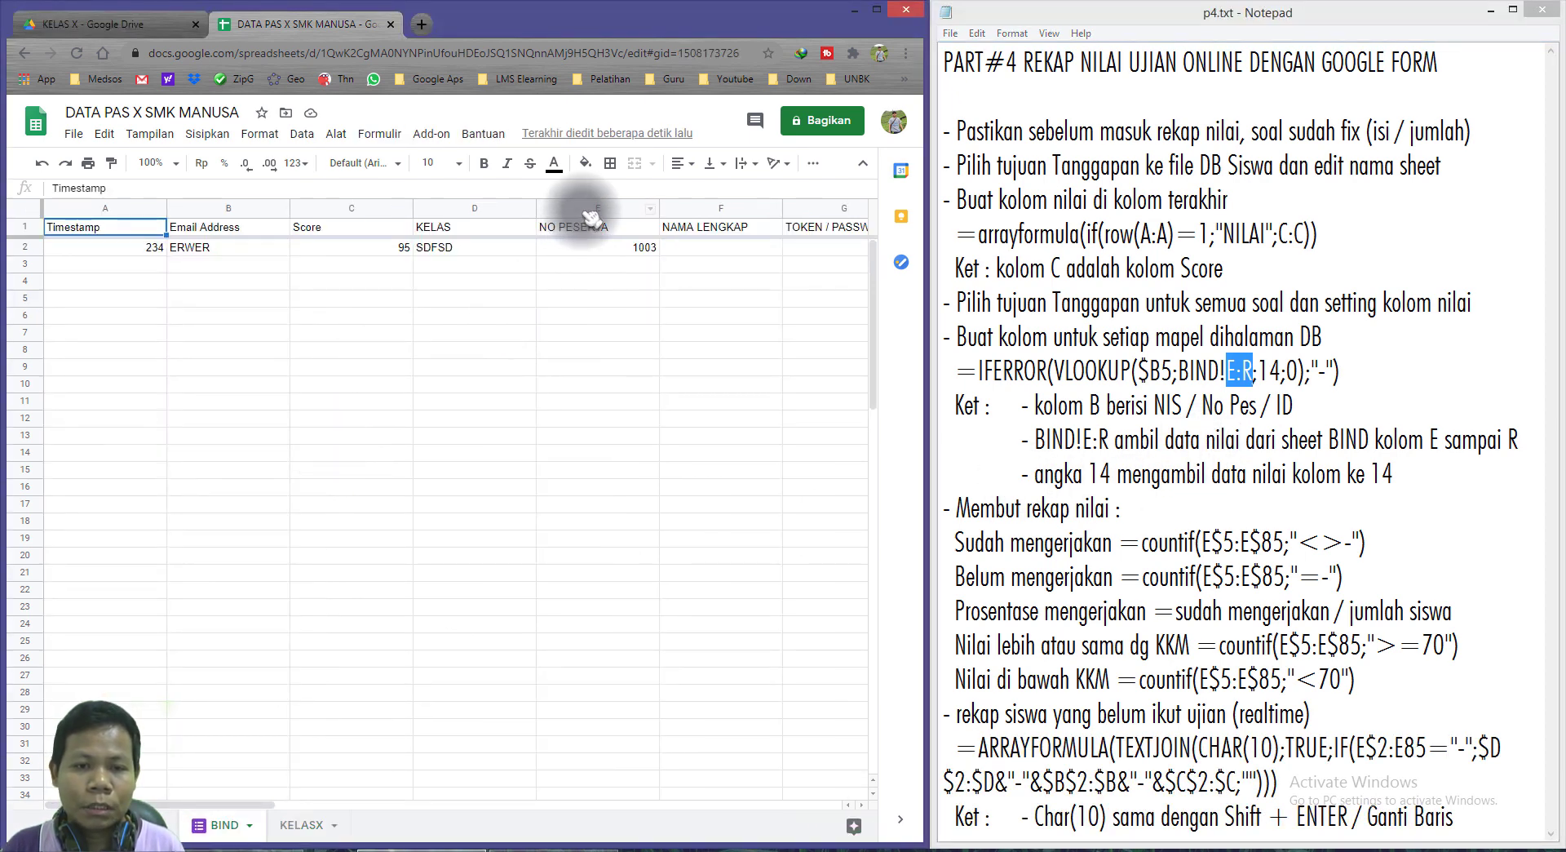
# On BIND, relate NO PESERTA column E (1003) and NILAI column R to the E:R range.
pyautogui.click(589, 210)
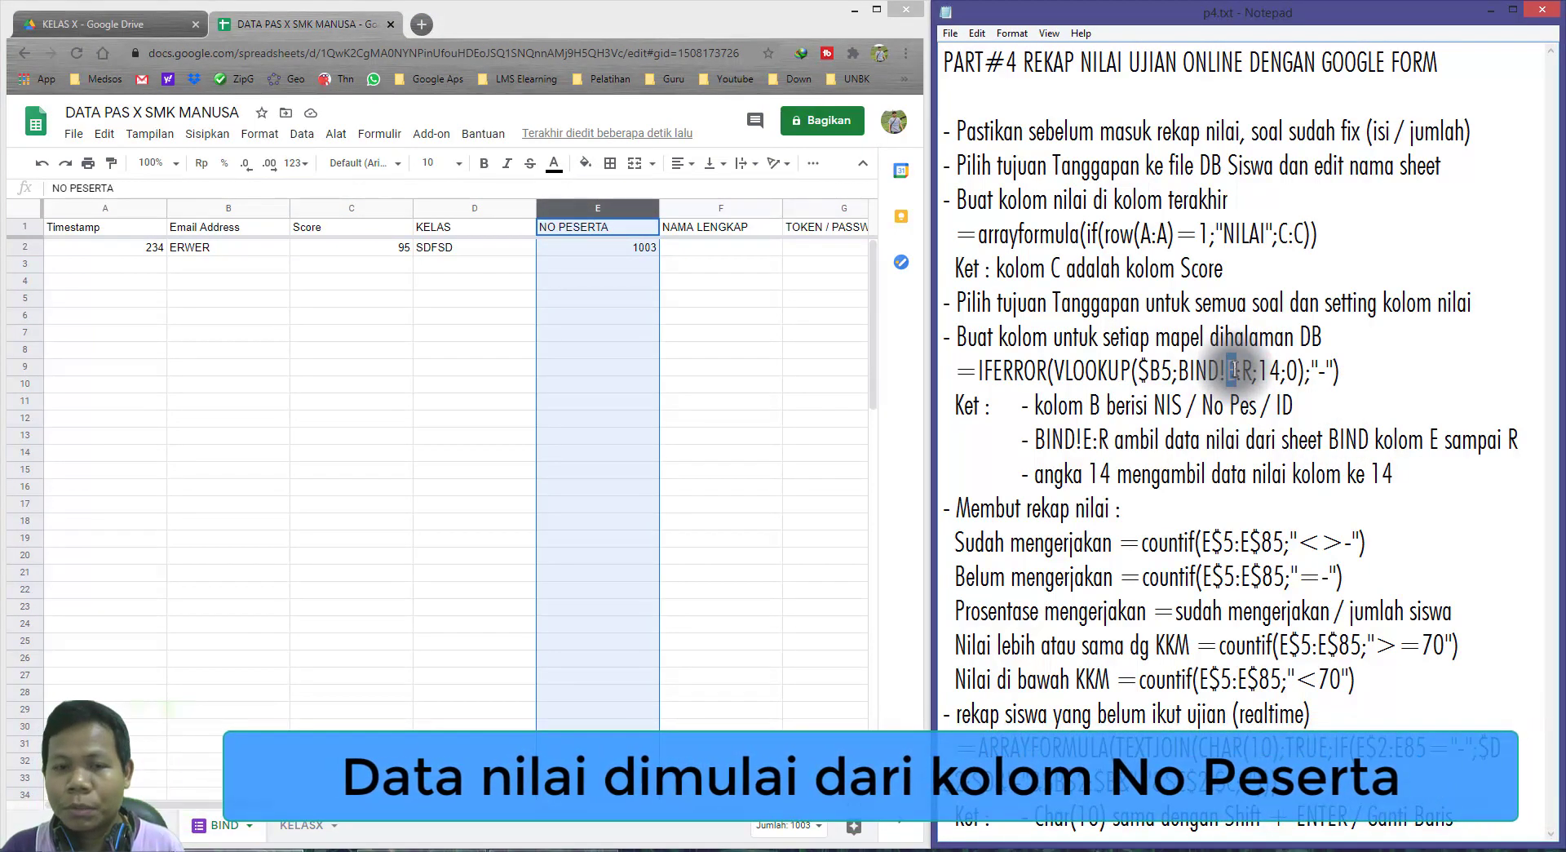
pyautogui.click(594, 256)
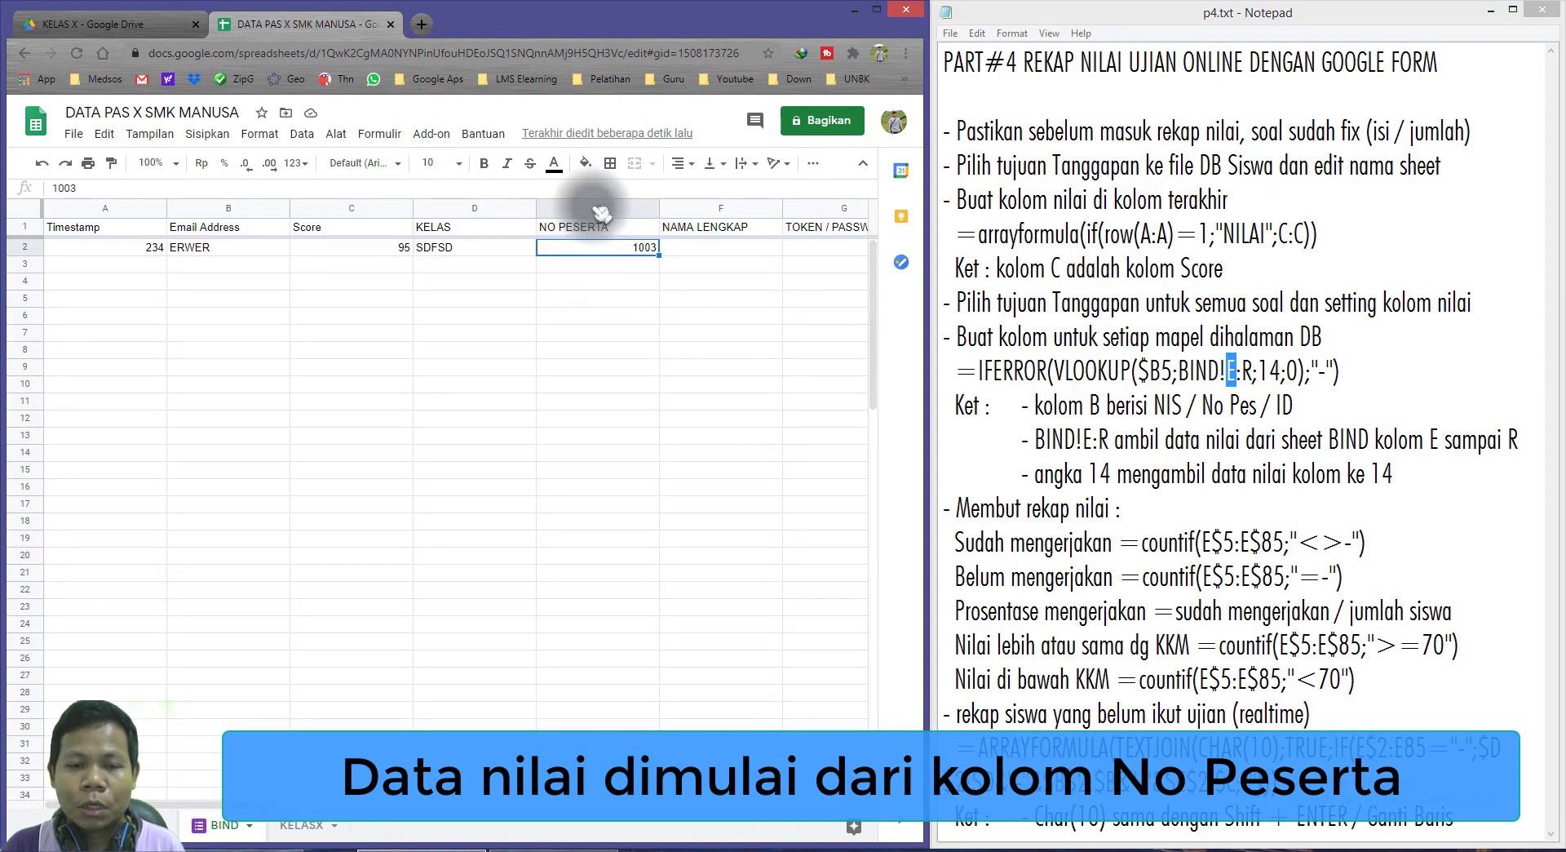
pyautogui.click(634, 208)
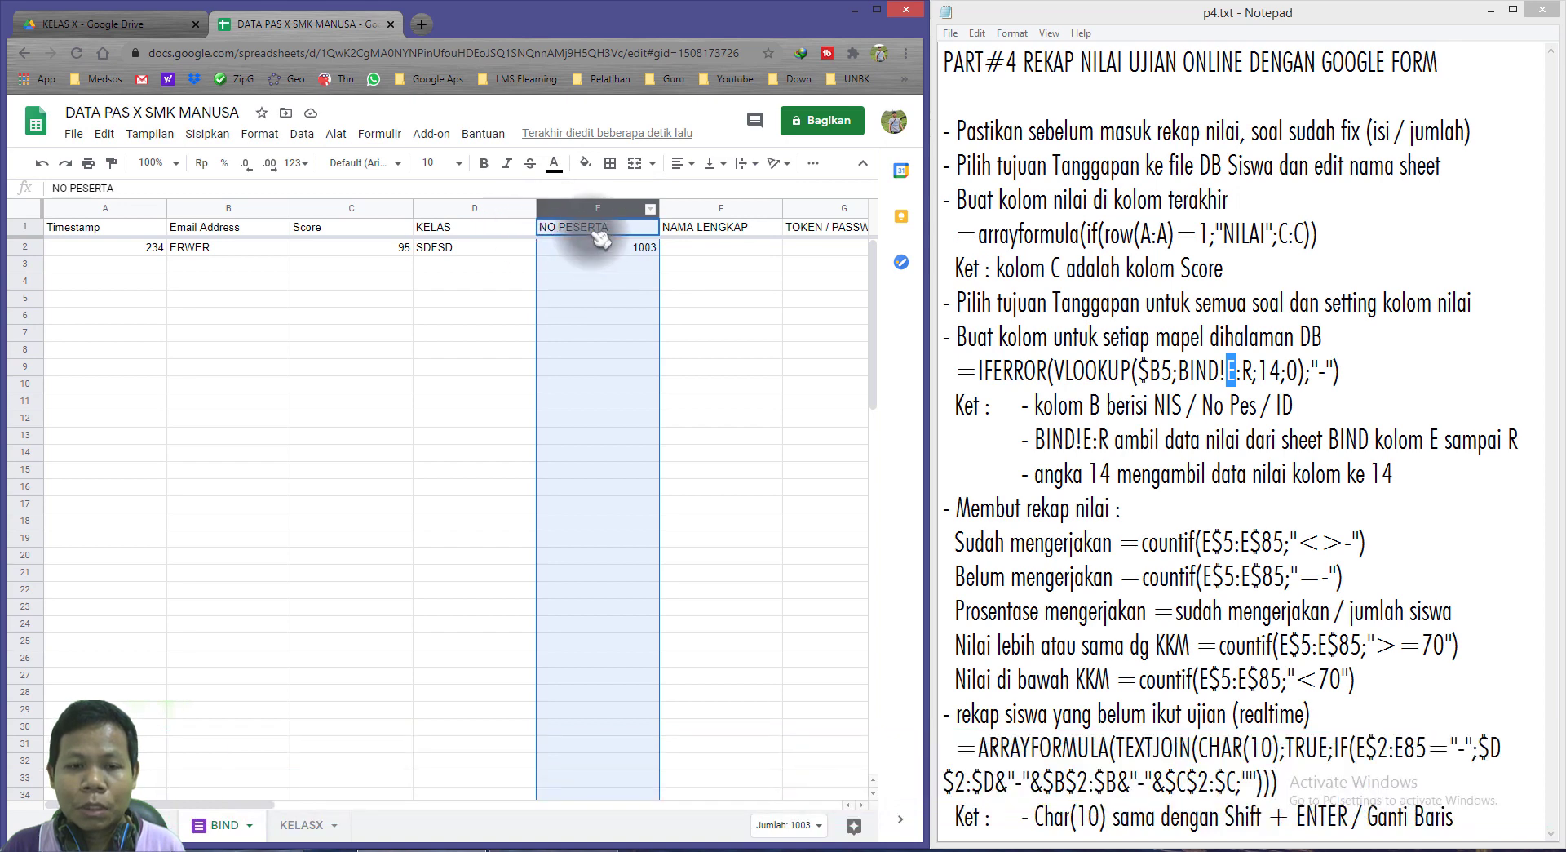
pyautogui.click(600, 235)
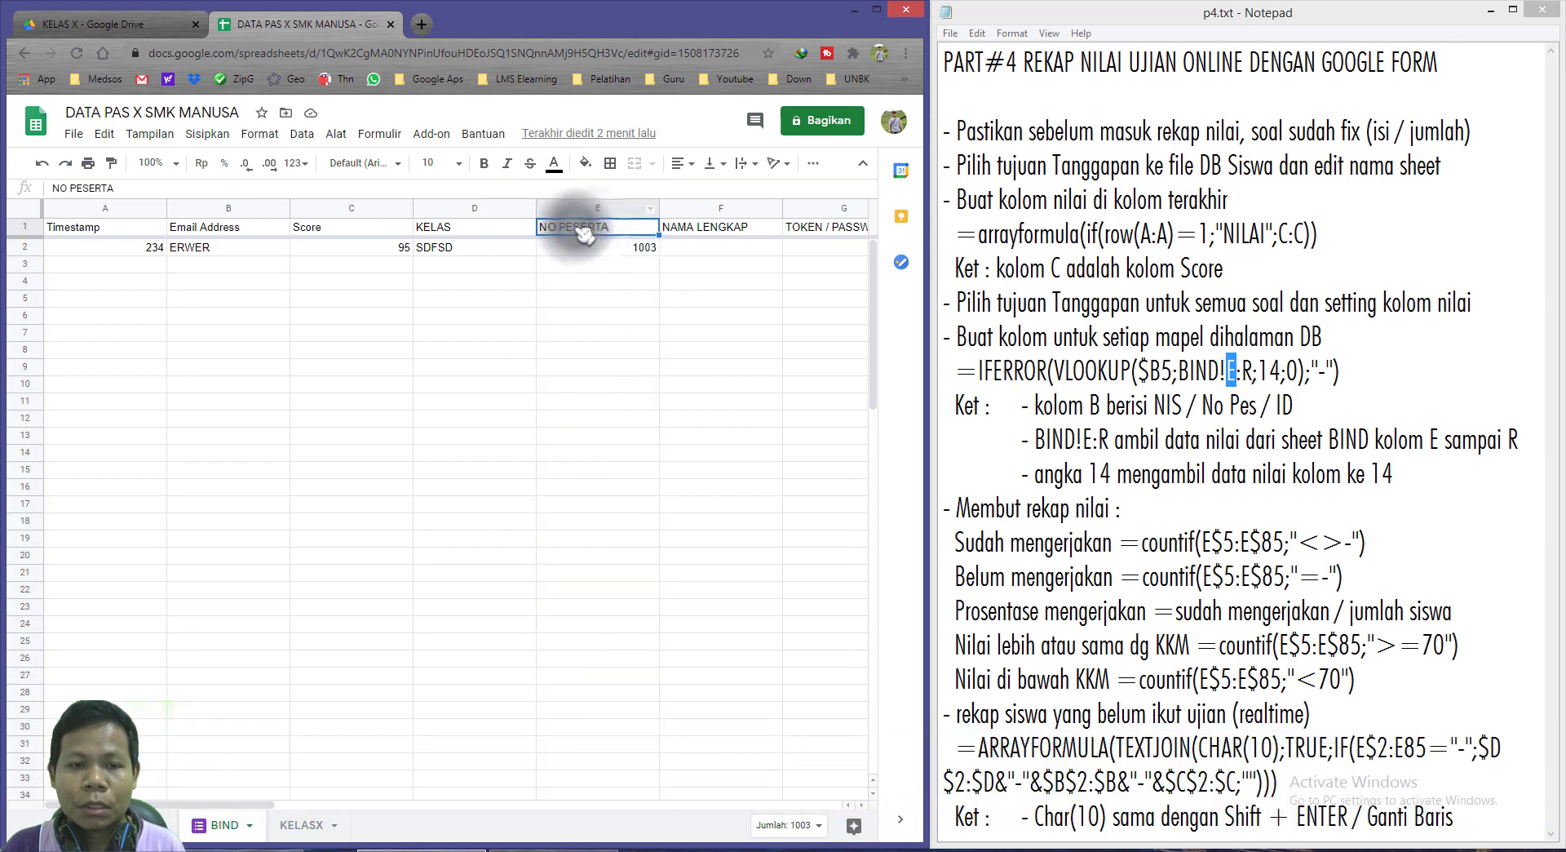
pyautogui.click(494, 231)
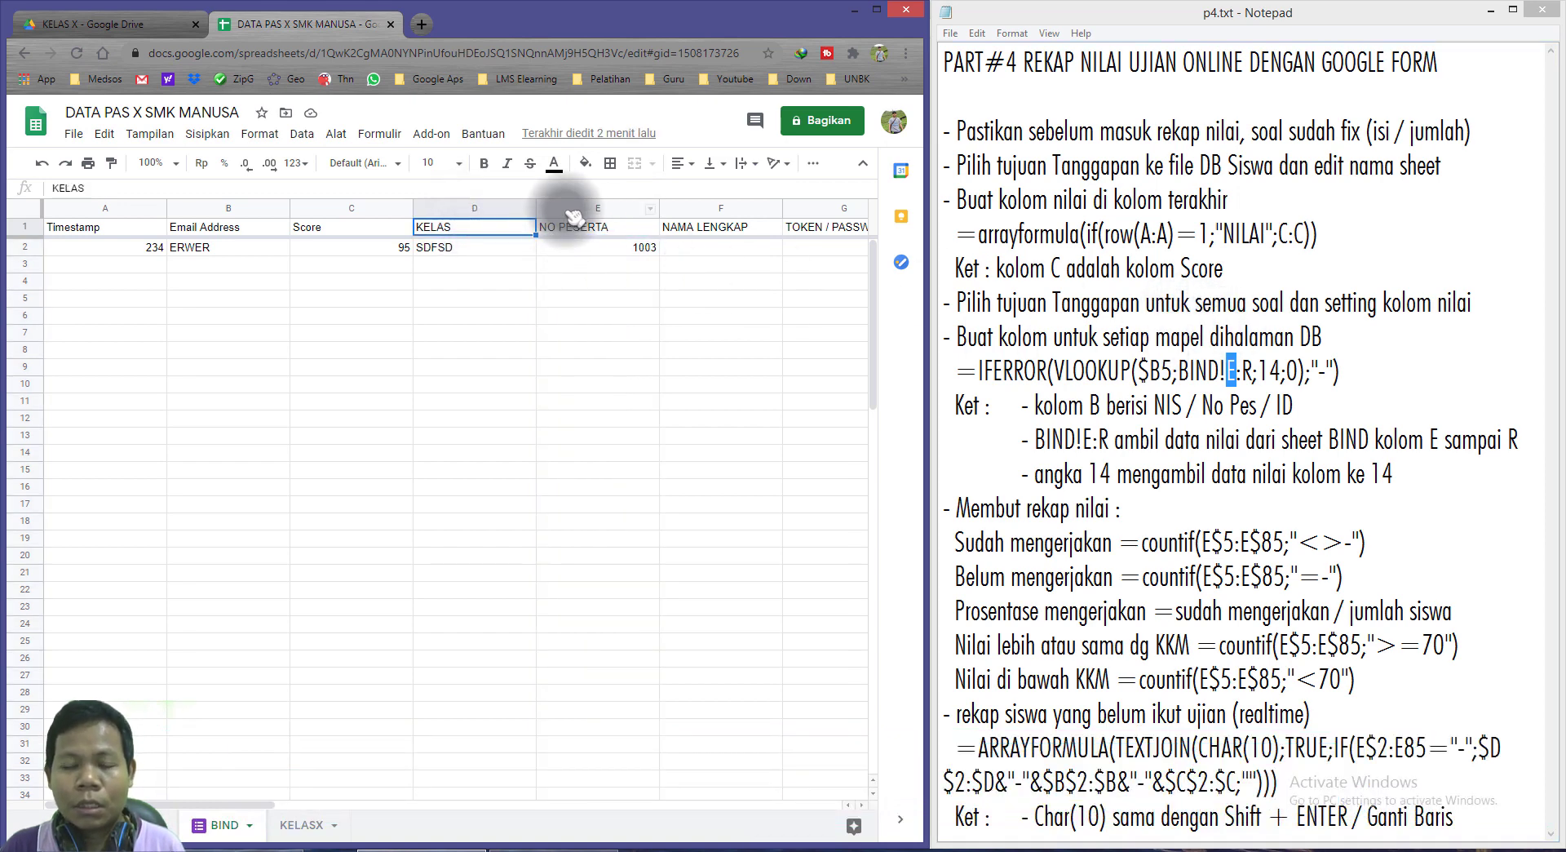
pyautogui.click(601, 209)
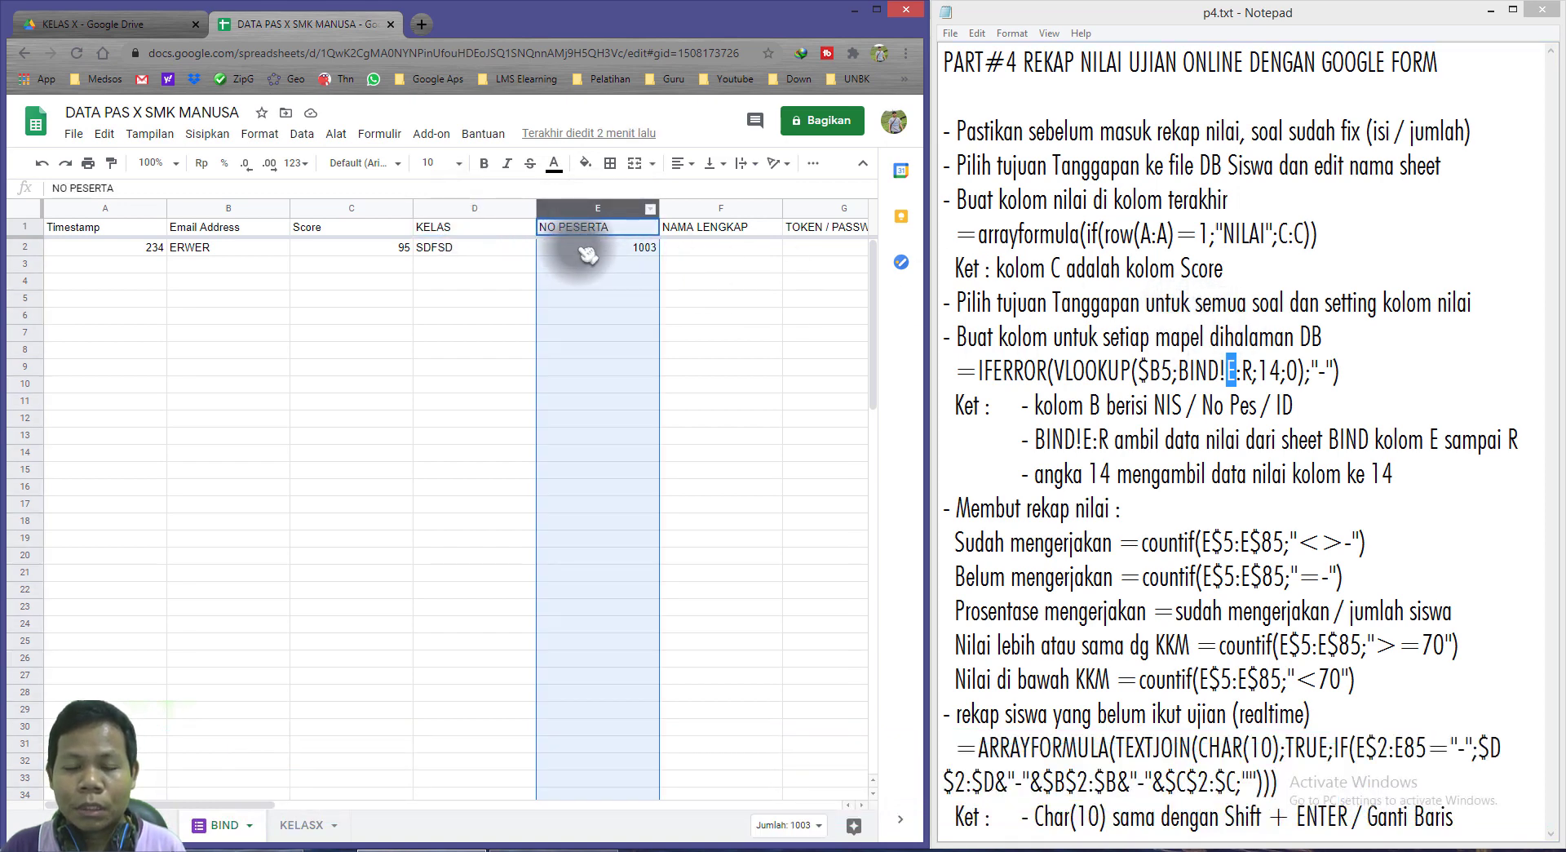
pyautogui.click(589, 255)
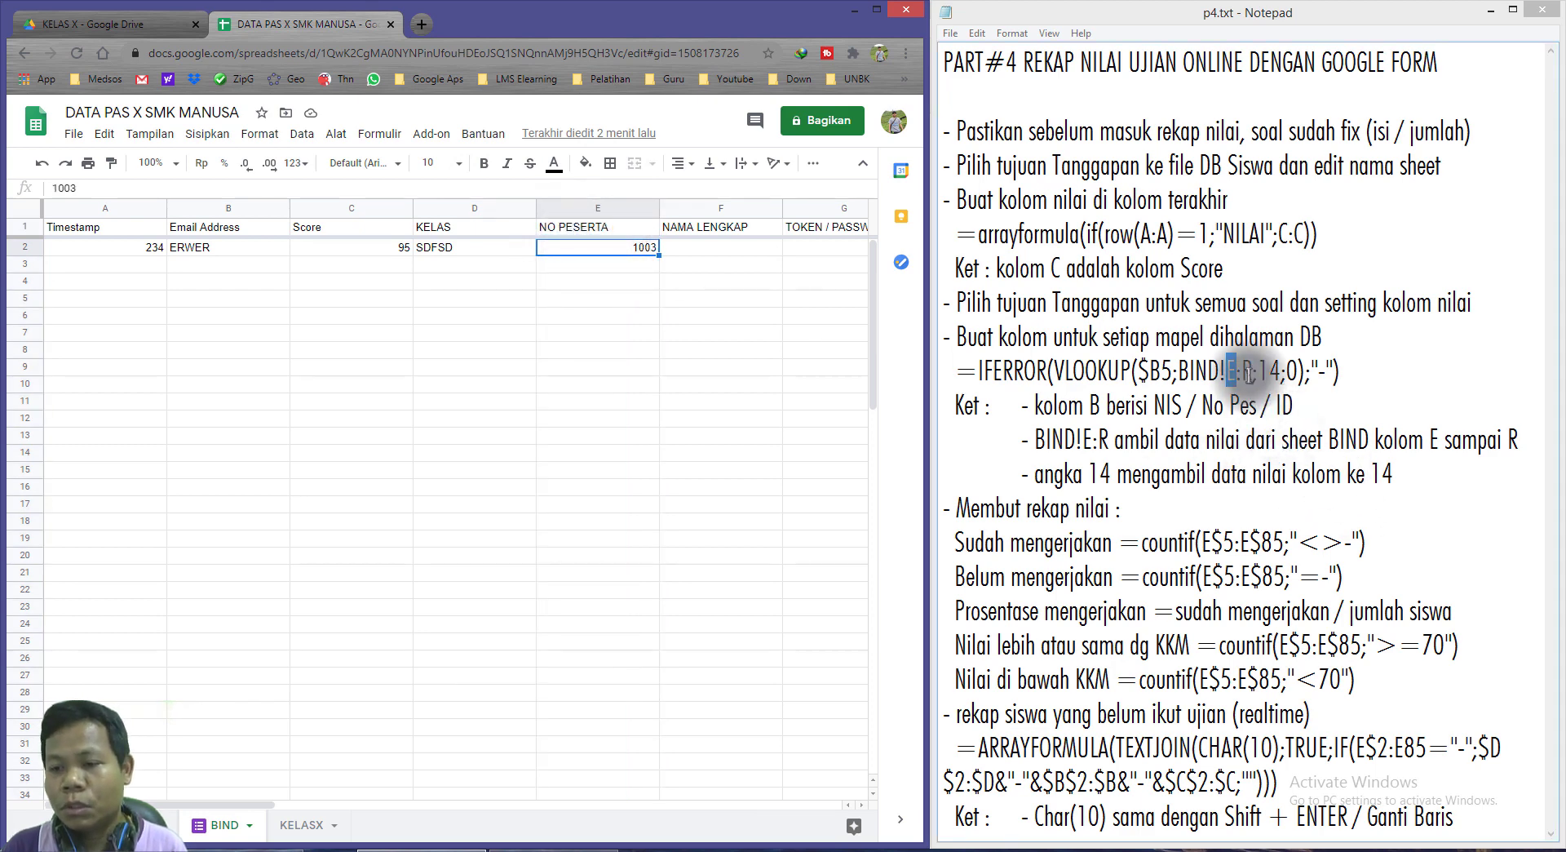
pyautogui.moveTo(1241, 371); pyautogui.dragTo(1253, 371)
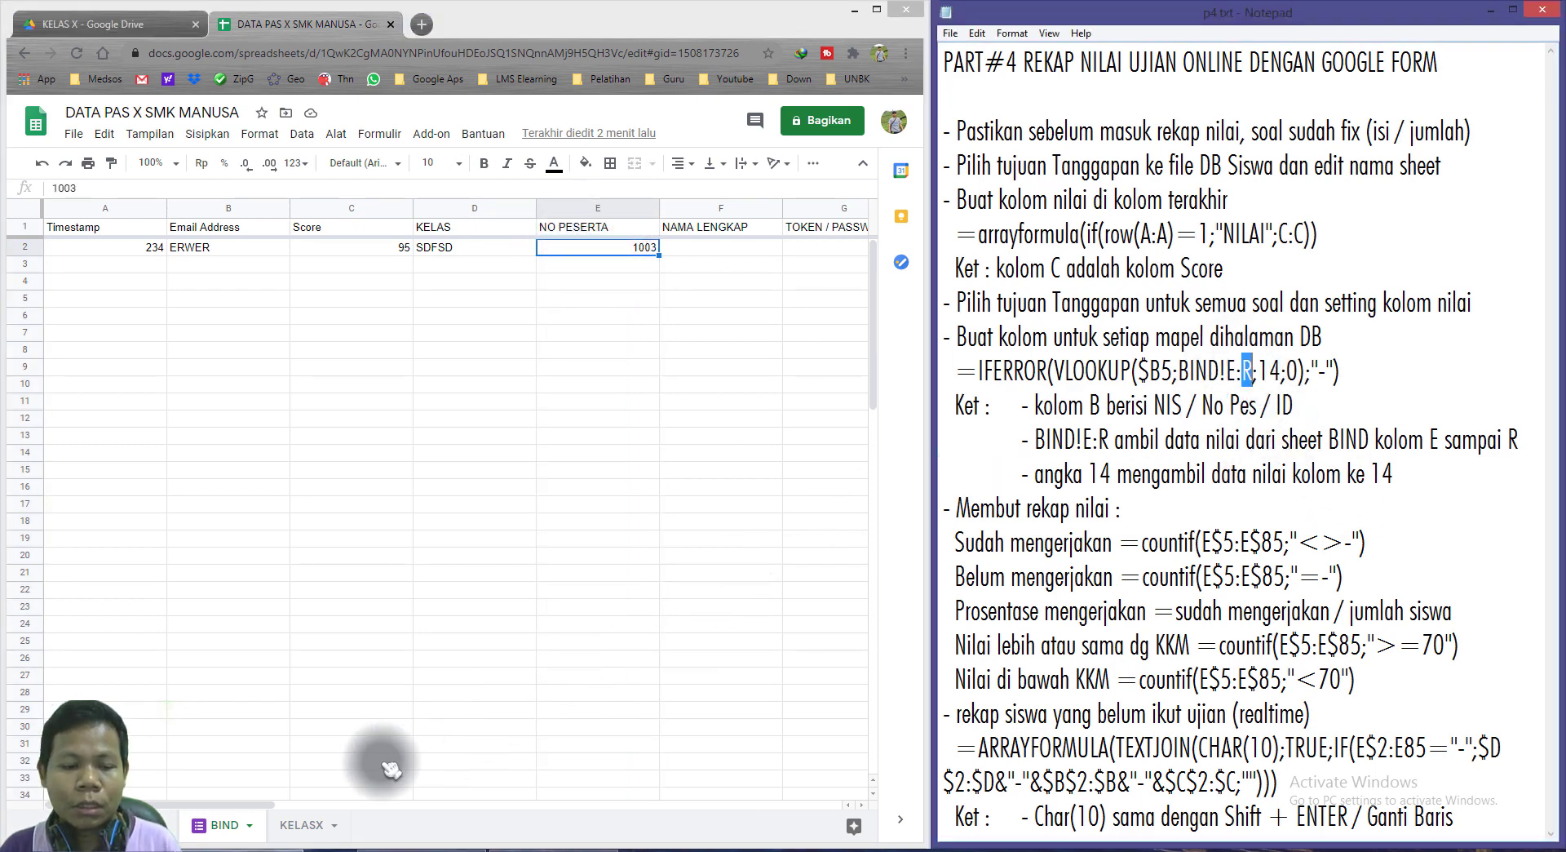
pyautogui.click(261, 814)
pyautogui.moveTo(261, 814)
pyautogui.mouseDown()
pyautogui.moveTo(787, 841)
pyautogui.moveTo(682, 840)
pyautogui.mouseUp()
pyautogui.click(595, 211)
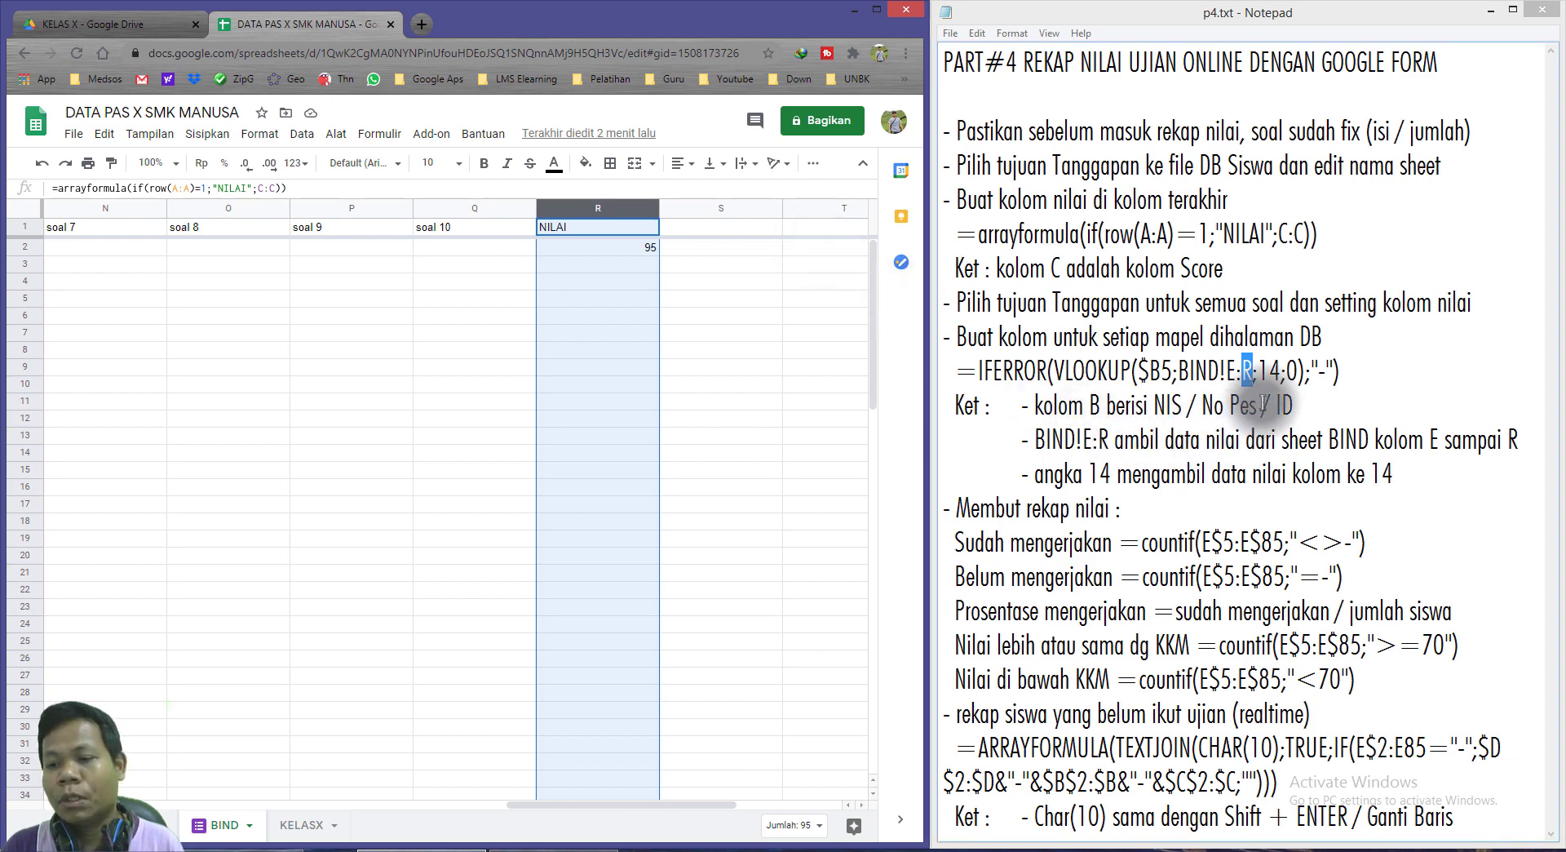
# Confirm NO PESERTA through NILAI spans 14 columns, then select the whole IFERROR lookup formula.
pyautogui.doubleClick(1269, 372)
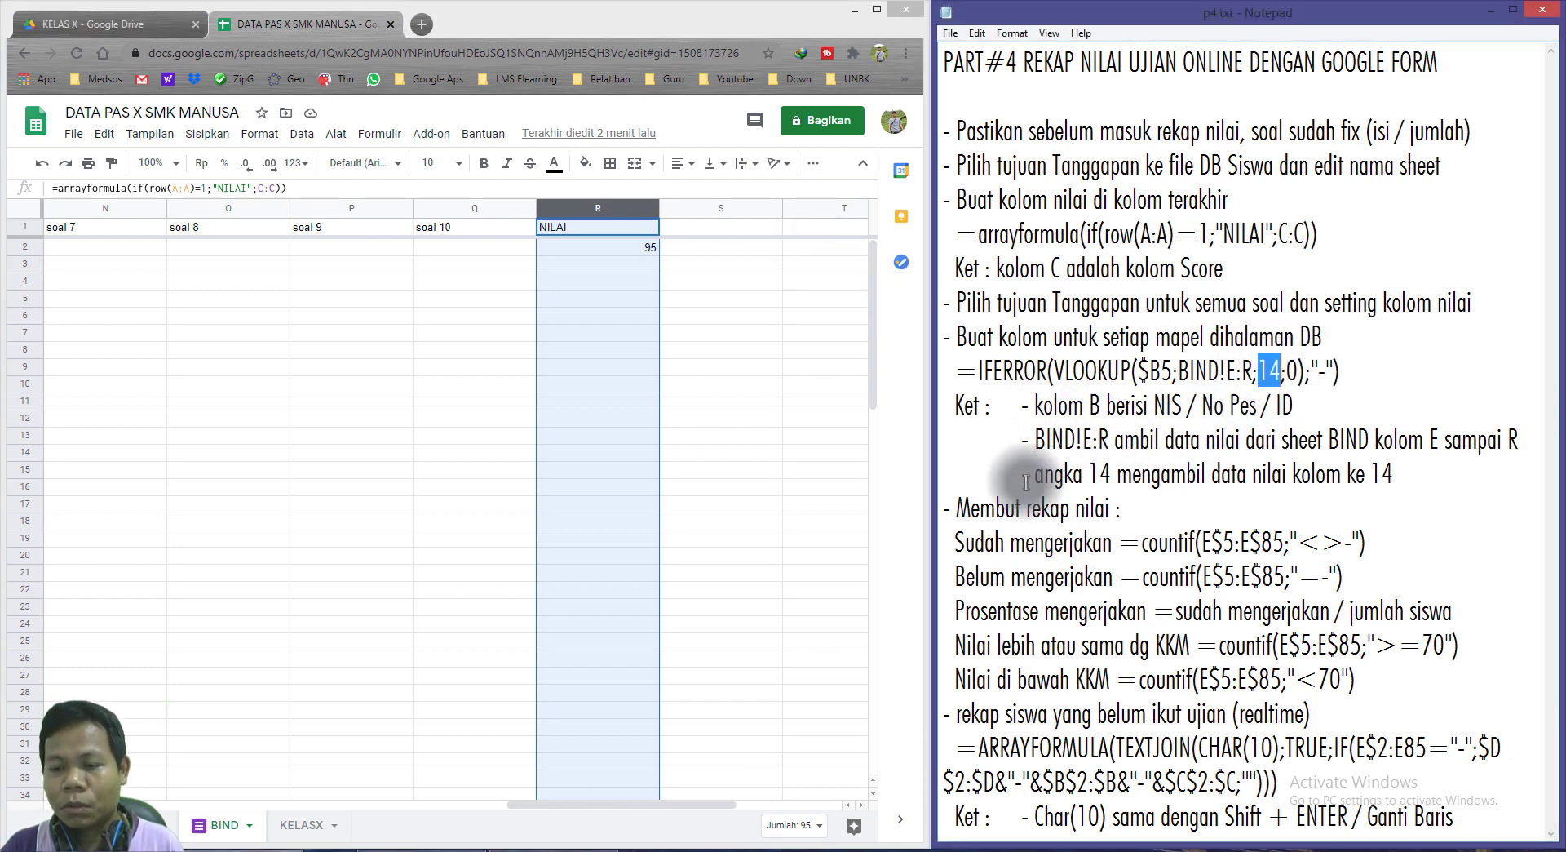
pyautogui.moveTo(708, 807); pyautogui.dragTo(247, 804)
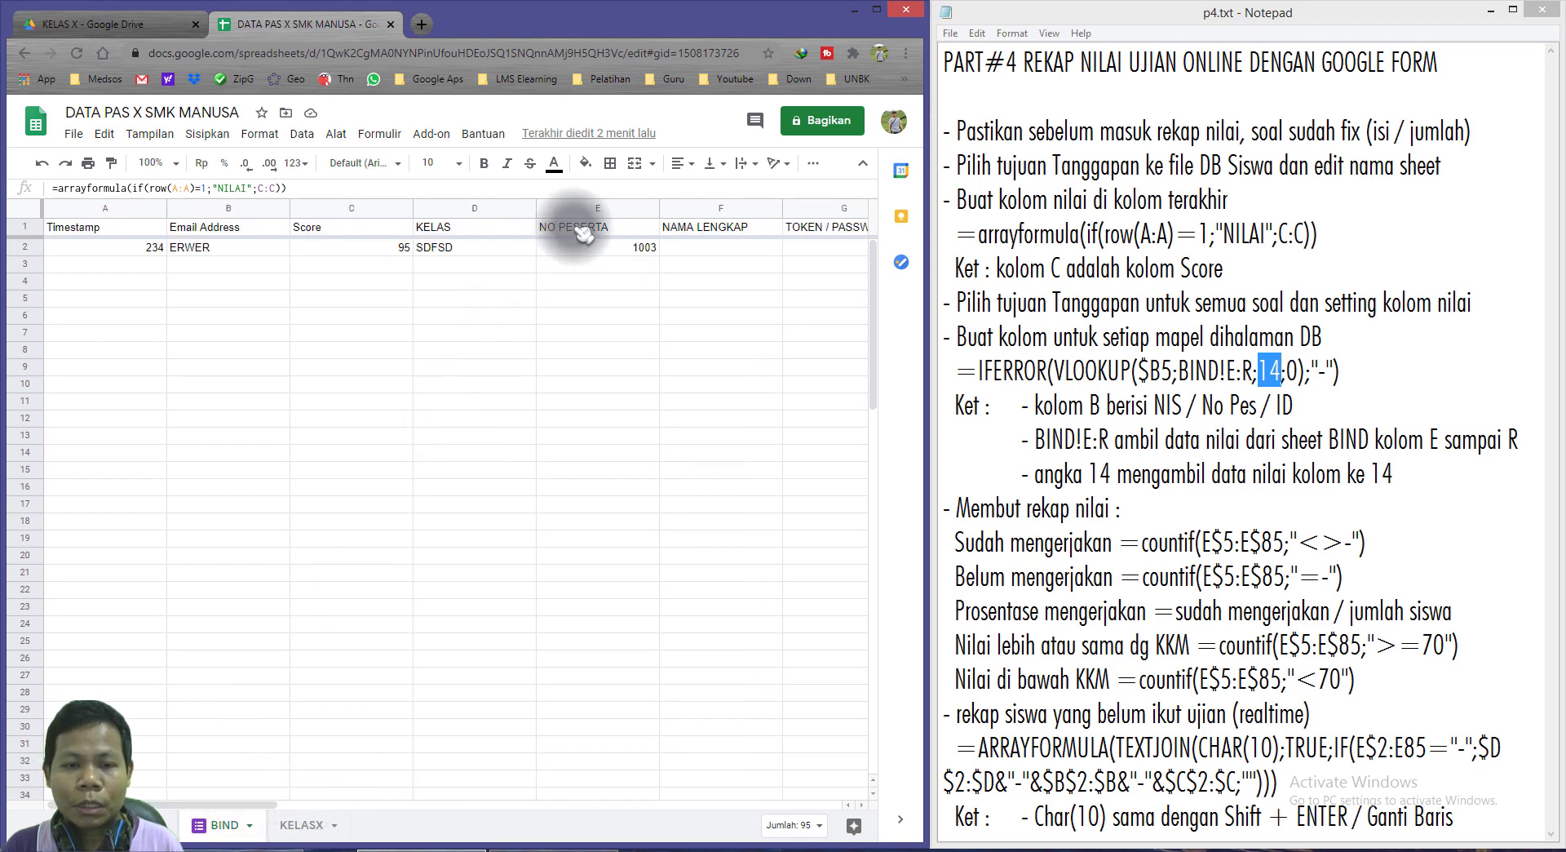
pyautogui.click(567, 227)
pyautogui.moveTo(767, 237); pyautogui.dragTo(121, 237)
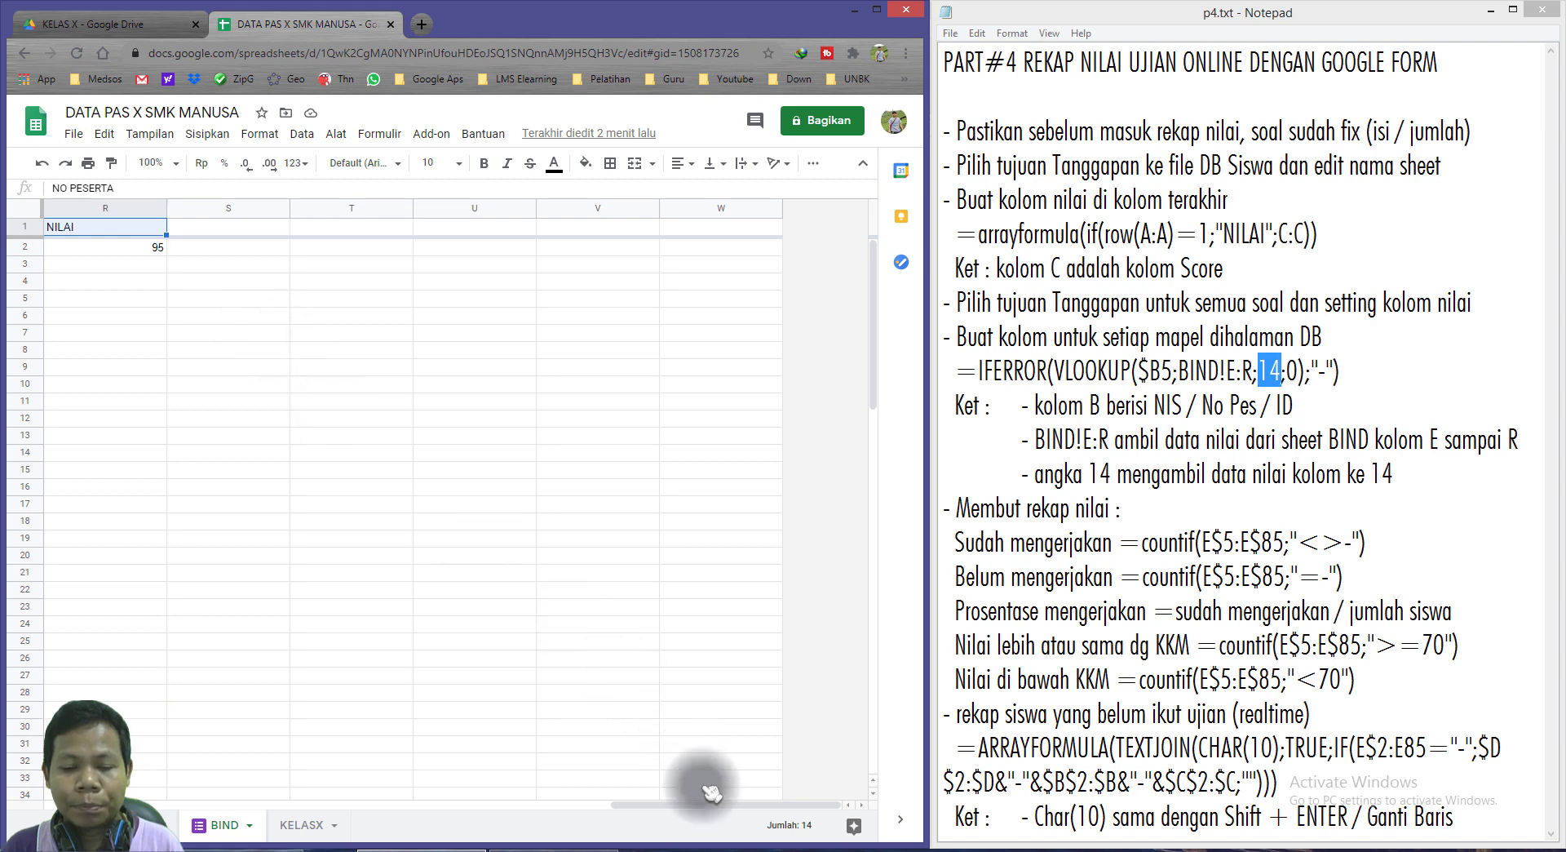
pyautogui.moveTo(644, 804); pyautogui.dragTo(208, 795)
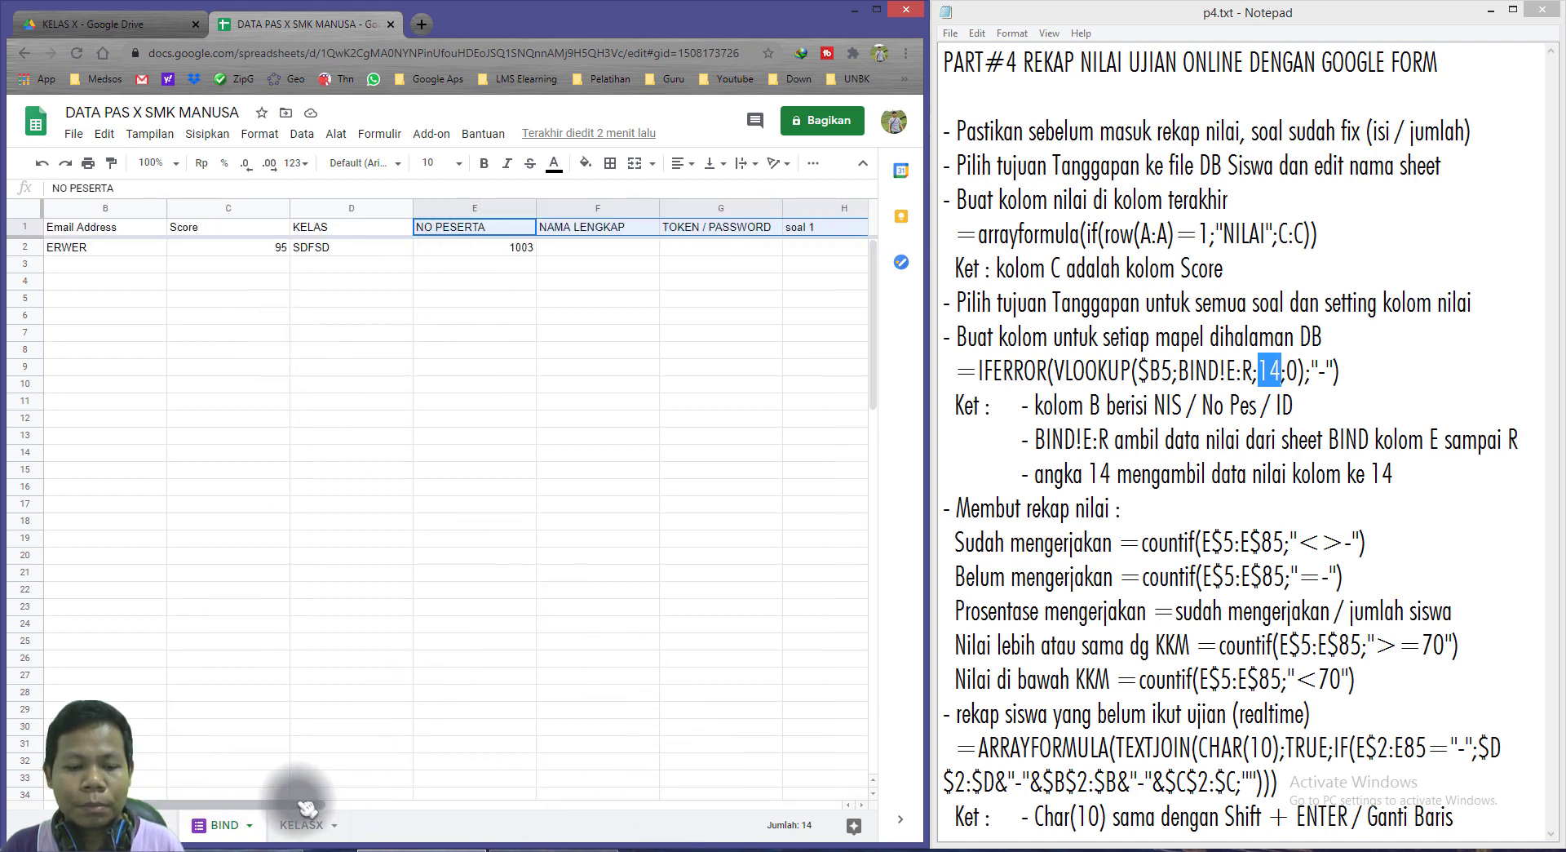
pyautogui.moveTo(306, 806); pyautogui.dragTo(690, 823)
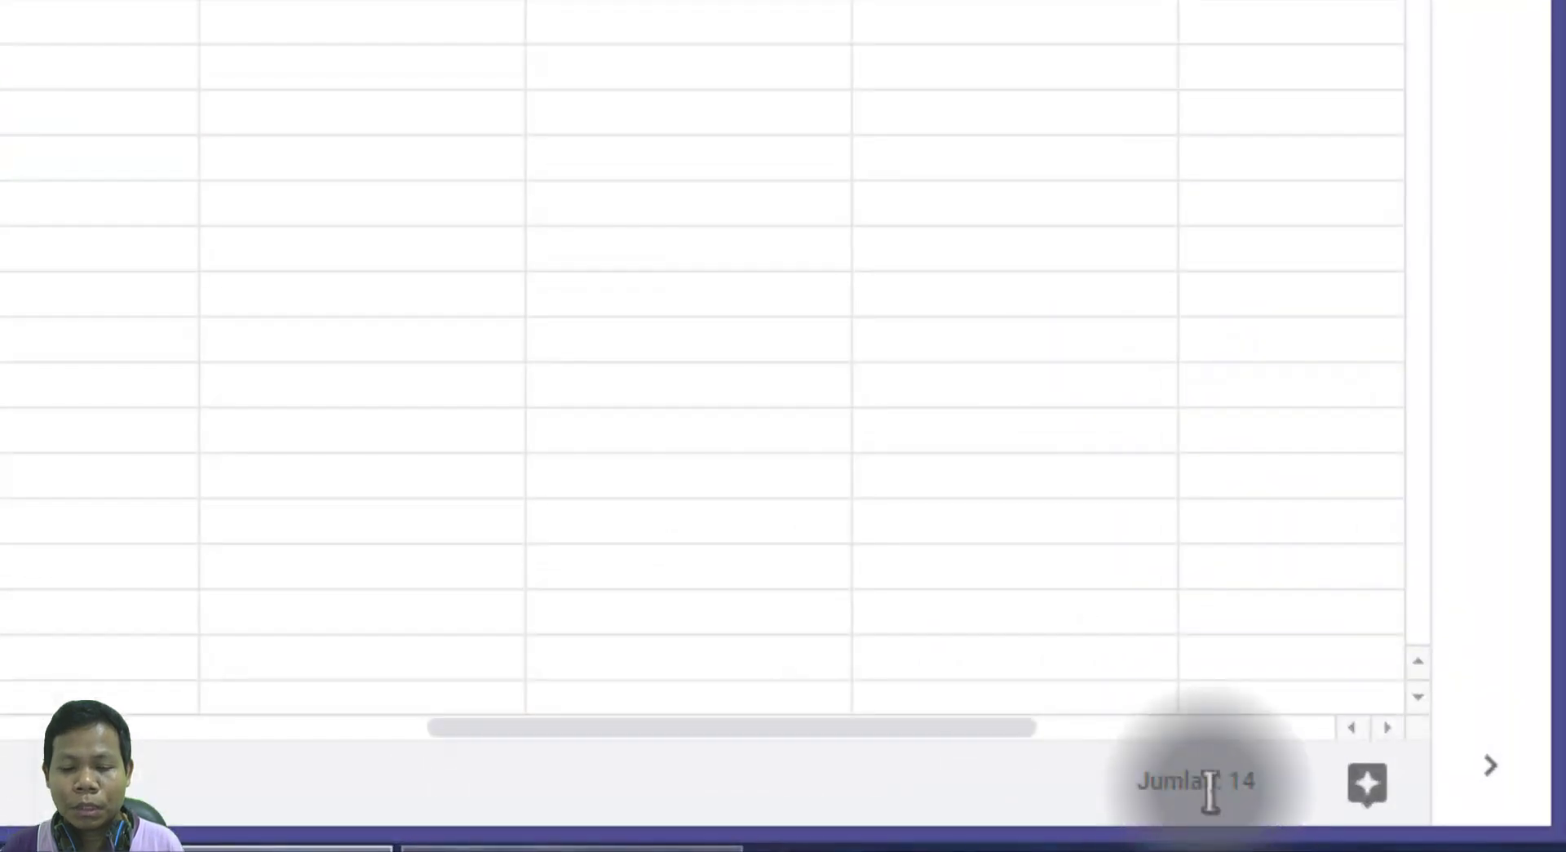
pyautogui.moveTo(1112, 785); pyautogui.dragTo(1233, 796)
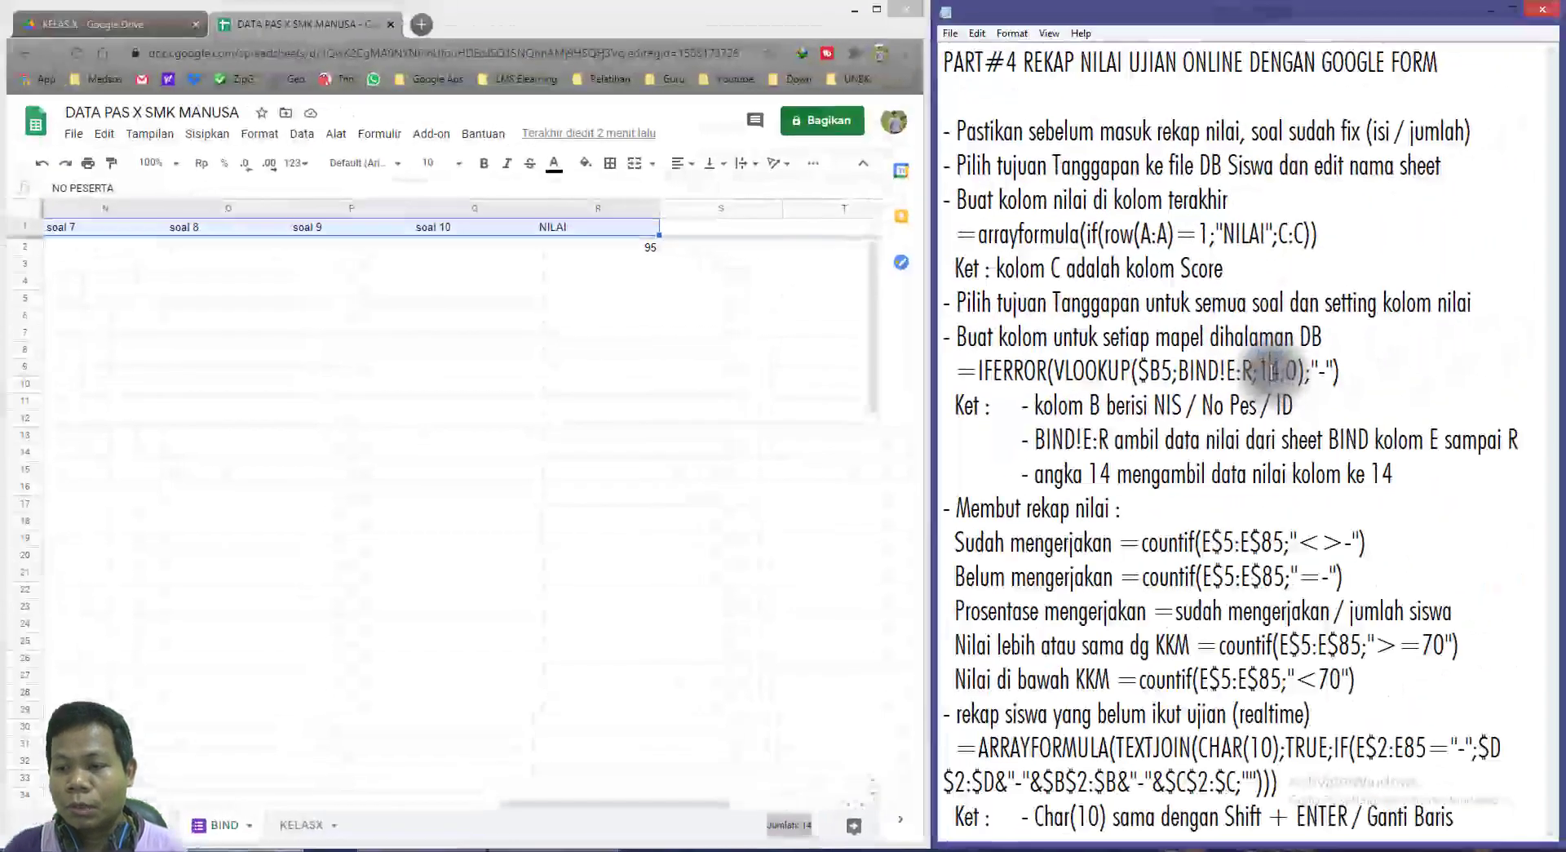
pyautogui.click(1263, 372)
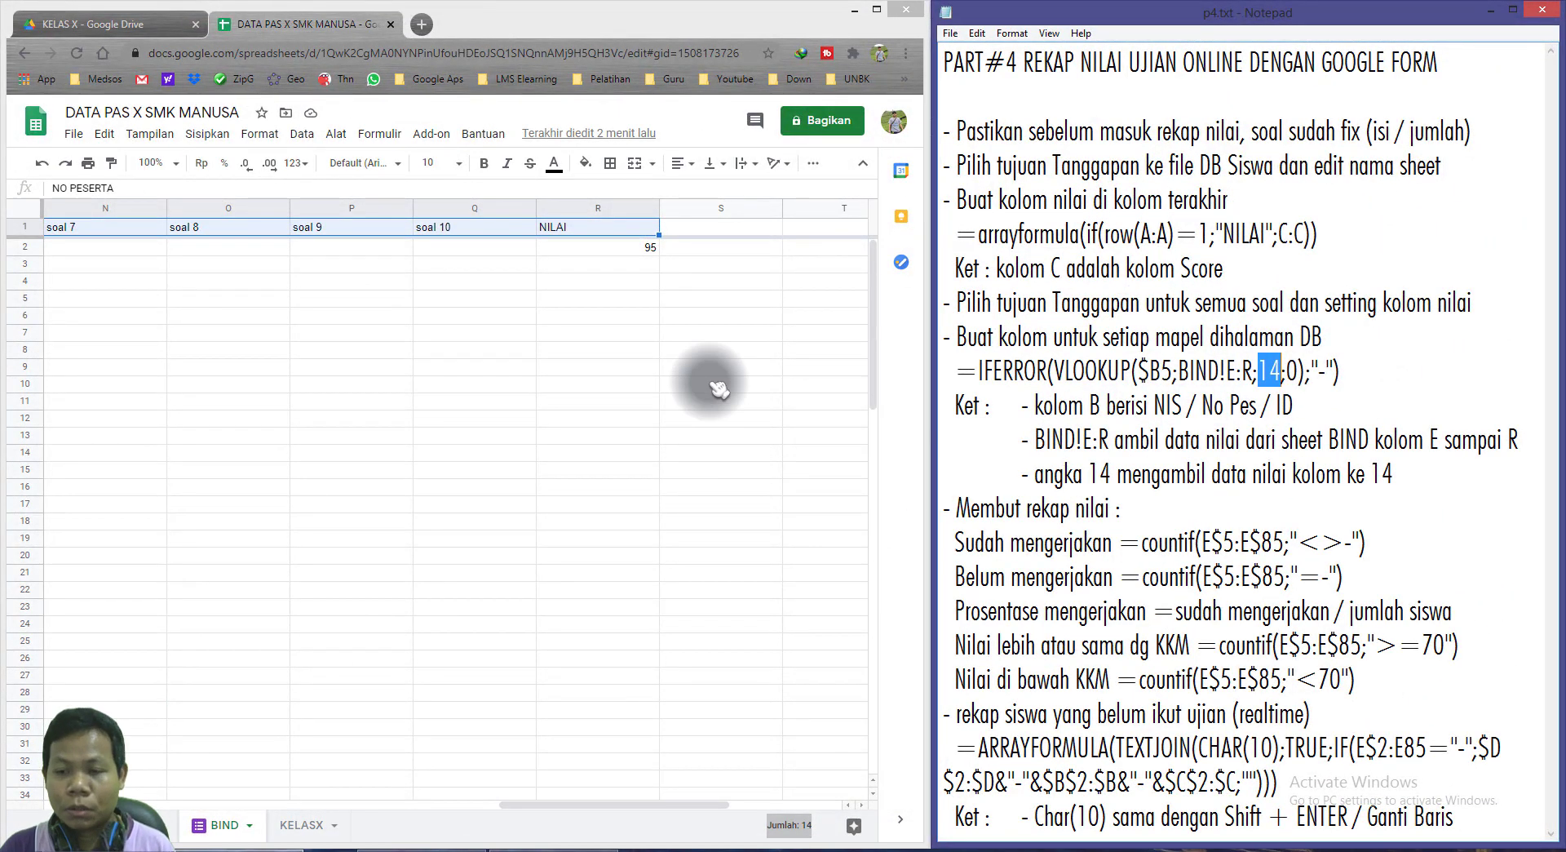
pyautogui.moveTo(961, 371); pyautogui.dragTo(1360, 381)
pyautogui.hotkey('ctrl', 'c')
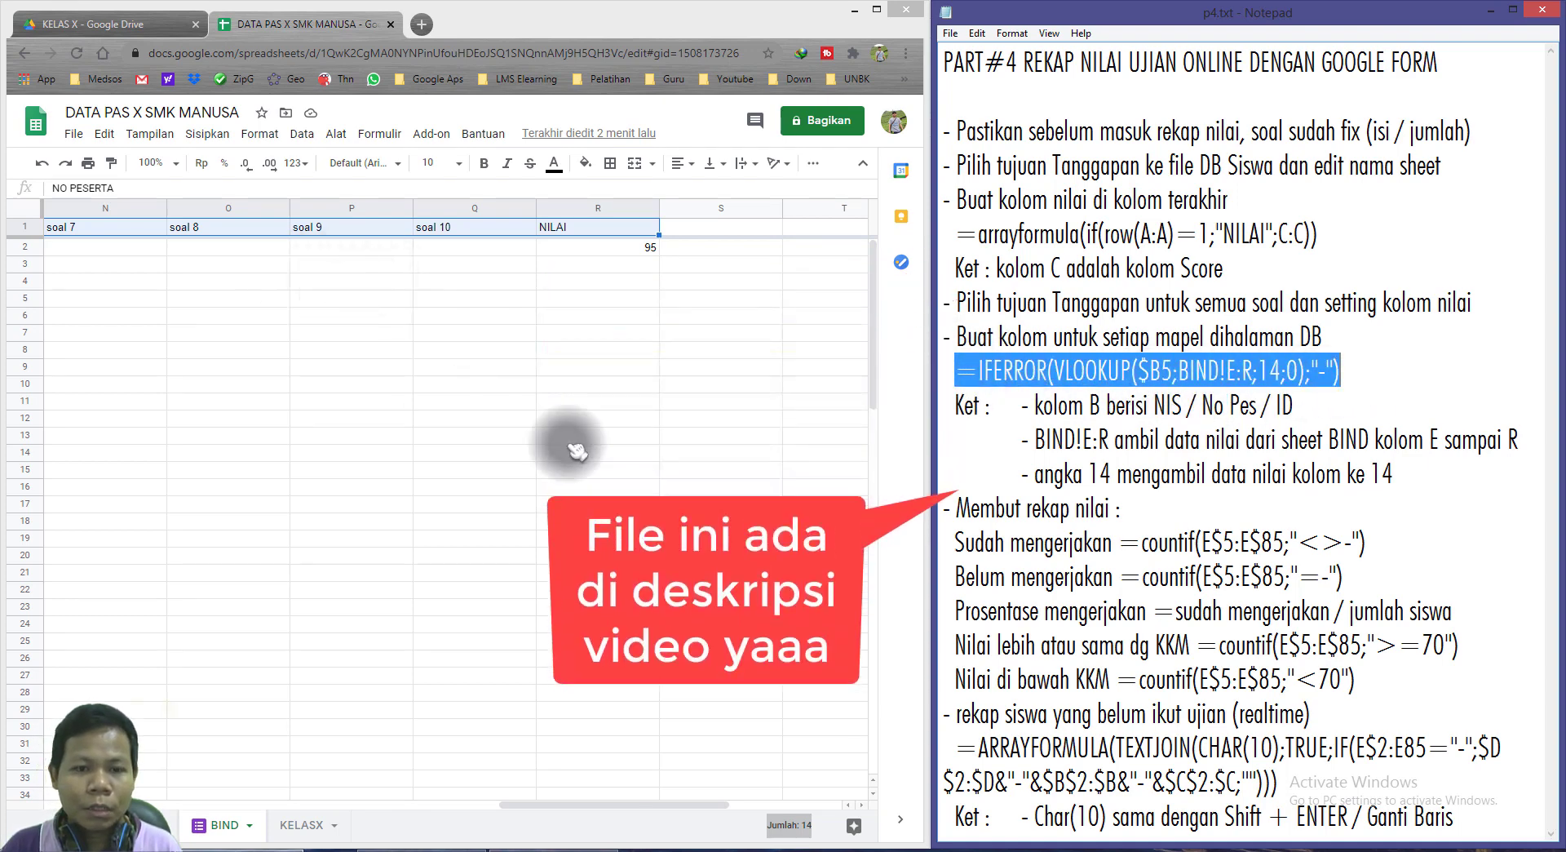
# Paste the IFERROR VLOOKUP formula into KELASX cell E5, which returns "-".
pyautogui.click(302, 825)
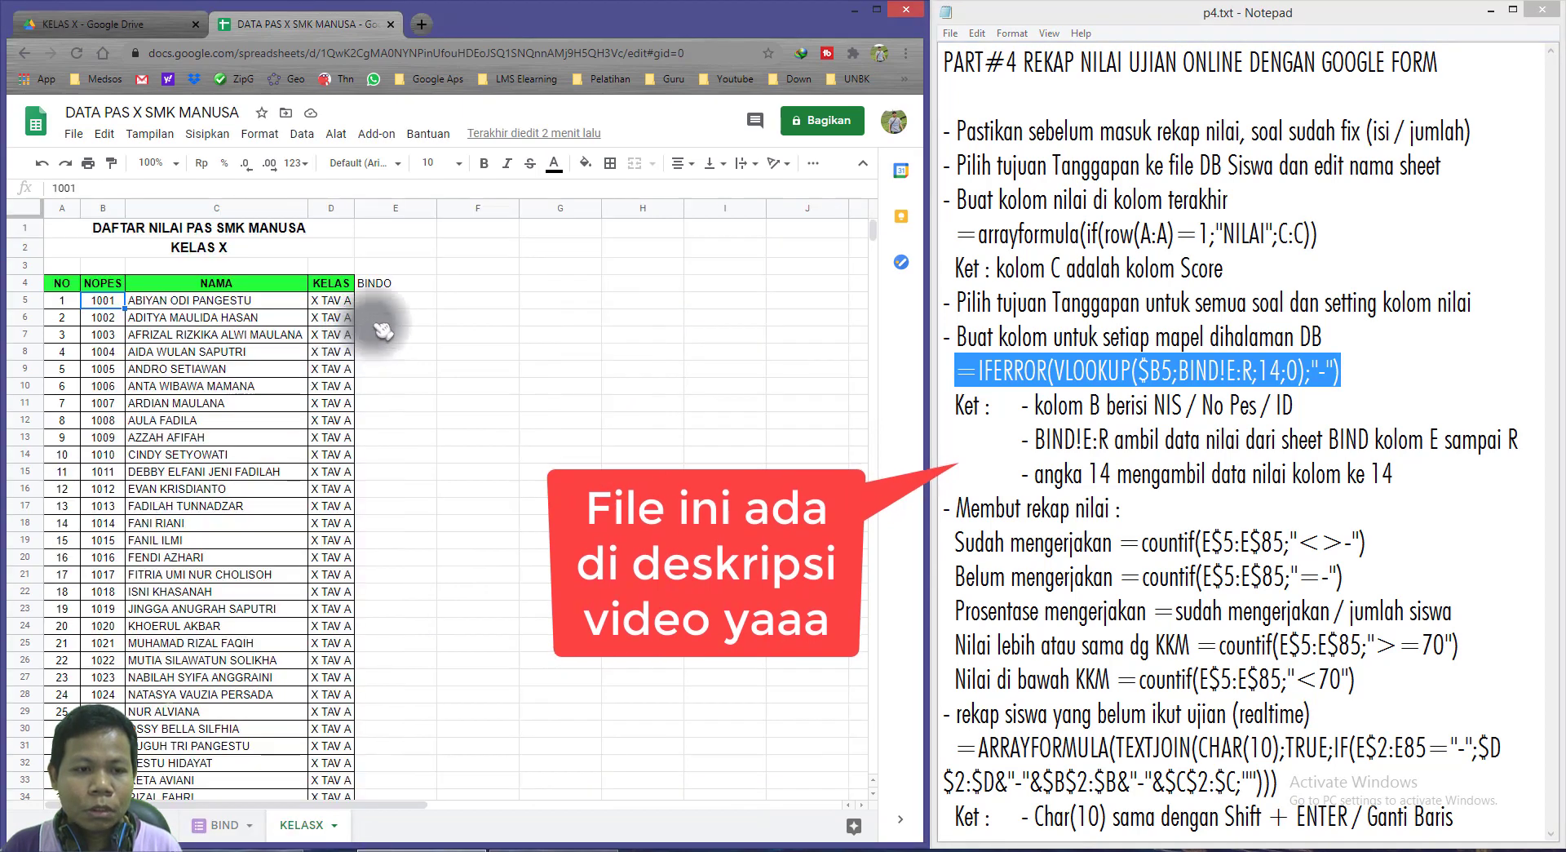
pyautogui.click(385, 304)
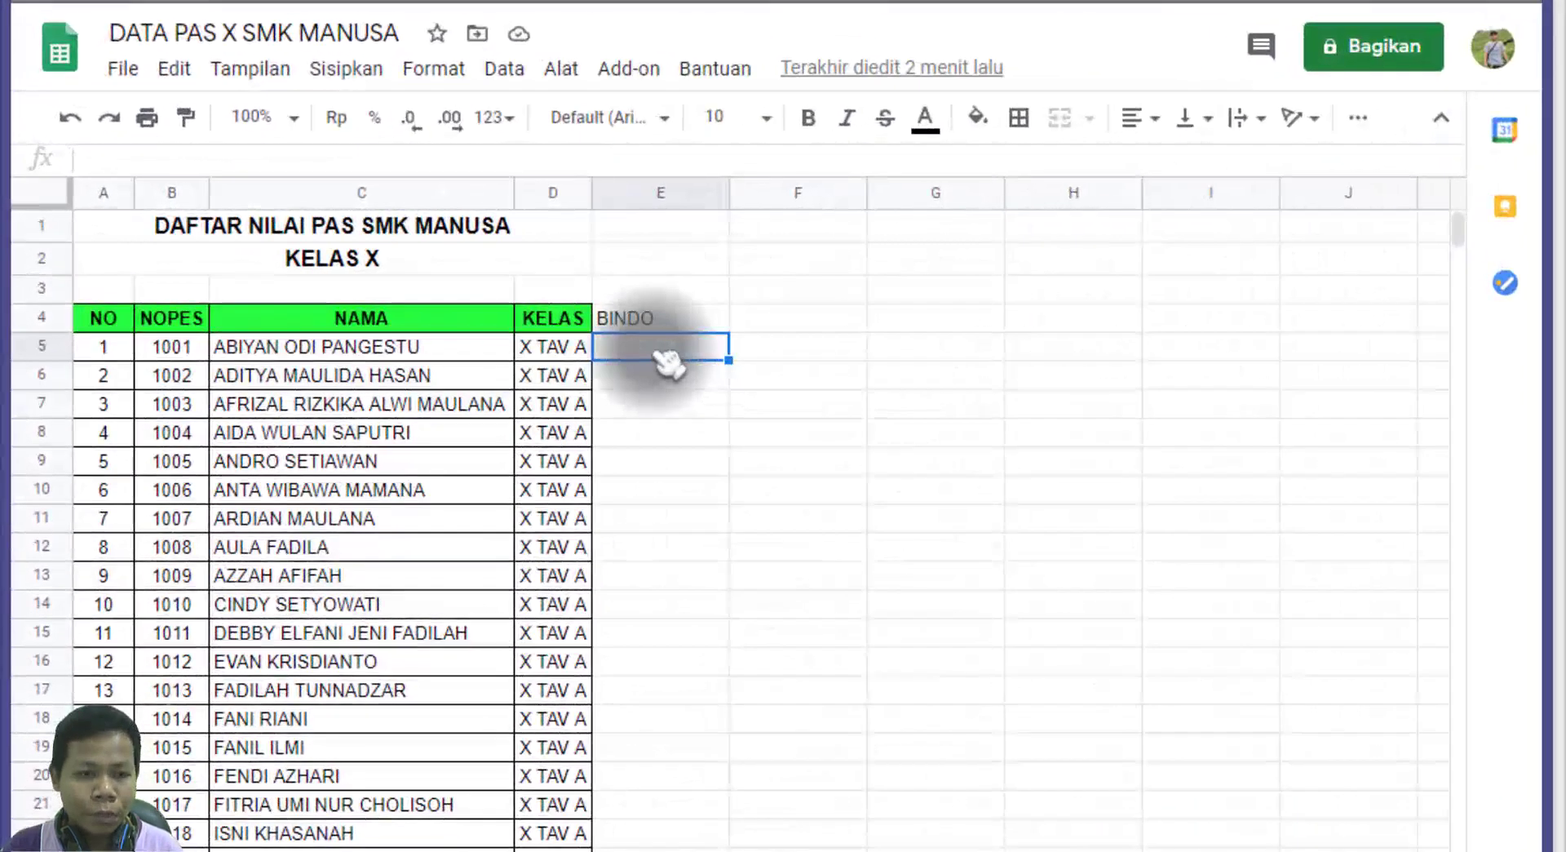
pyautogui.doubleClick(705, 348)
pyautogui.hotkey('ctrl', 'v')
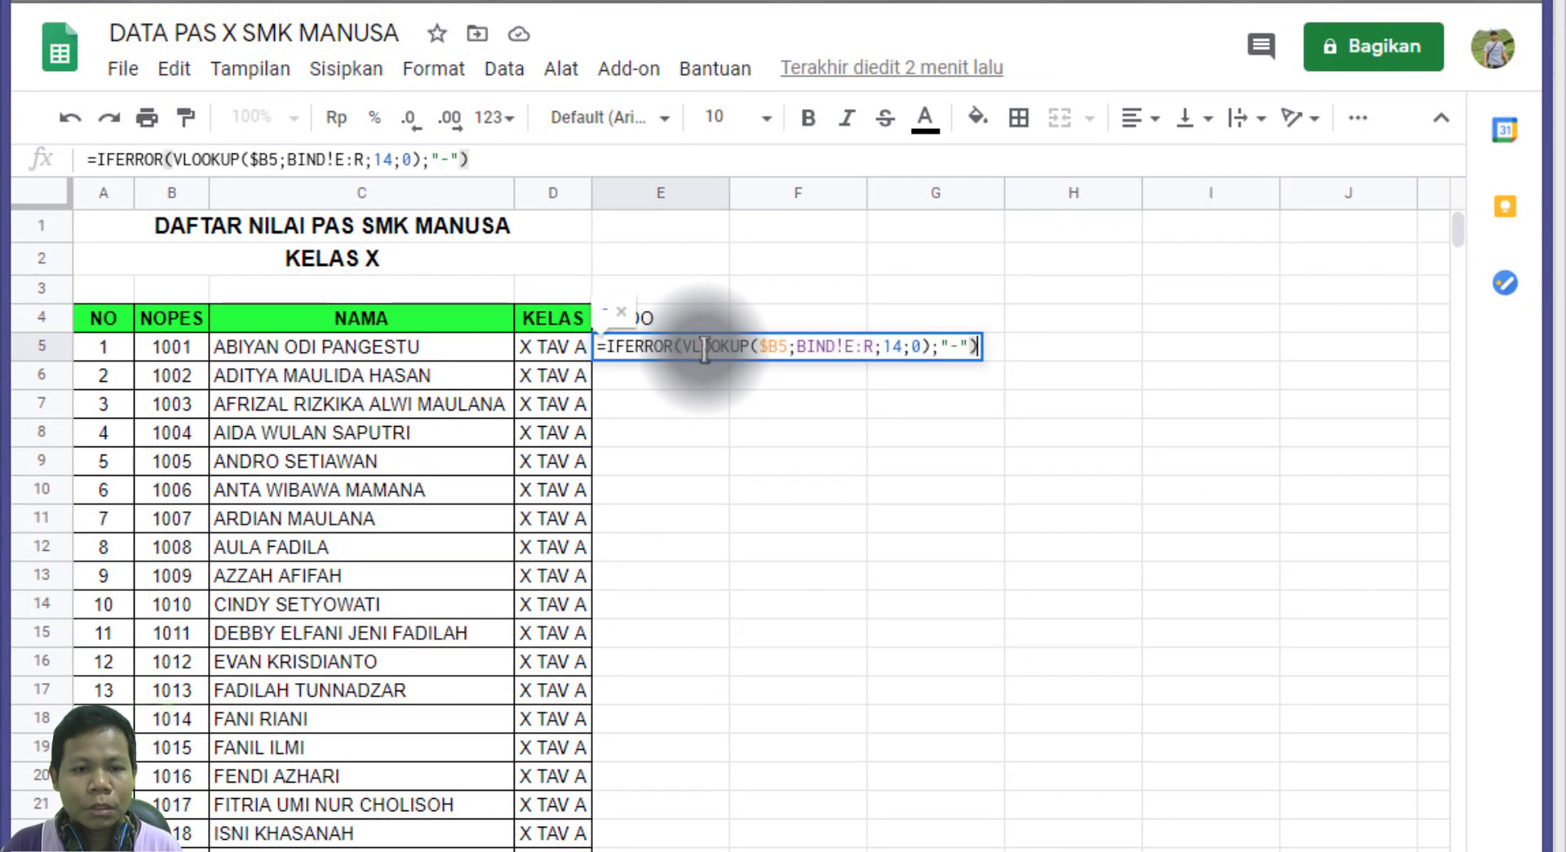
pyautogui.press('Return')
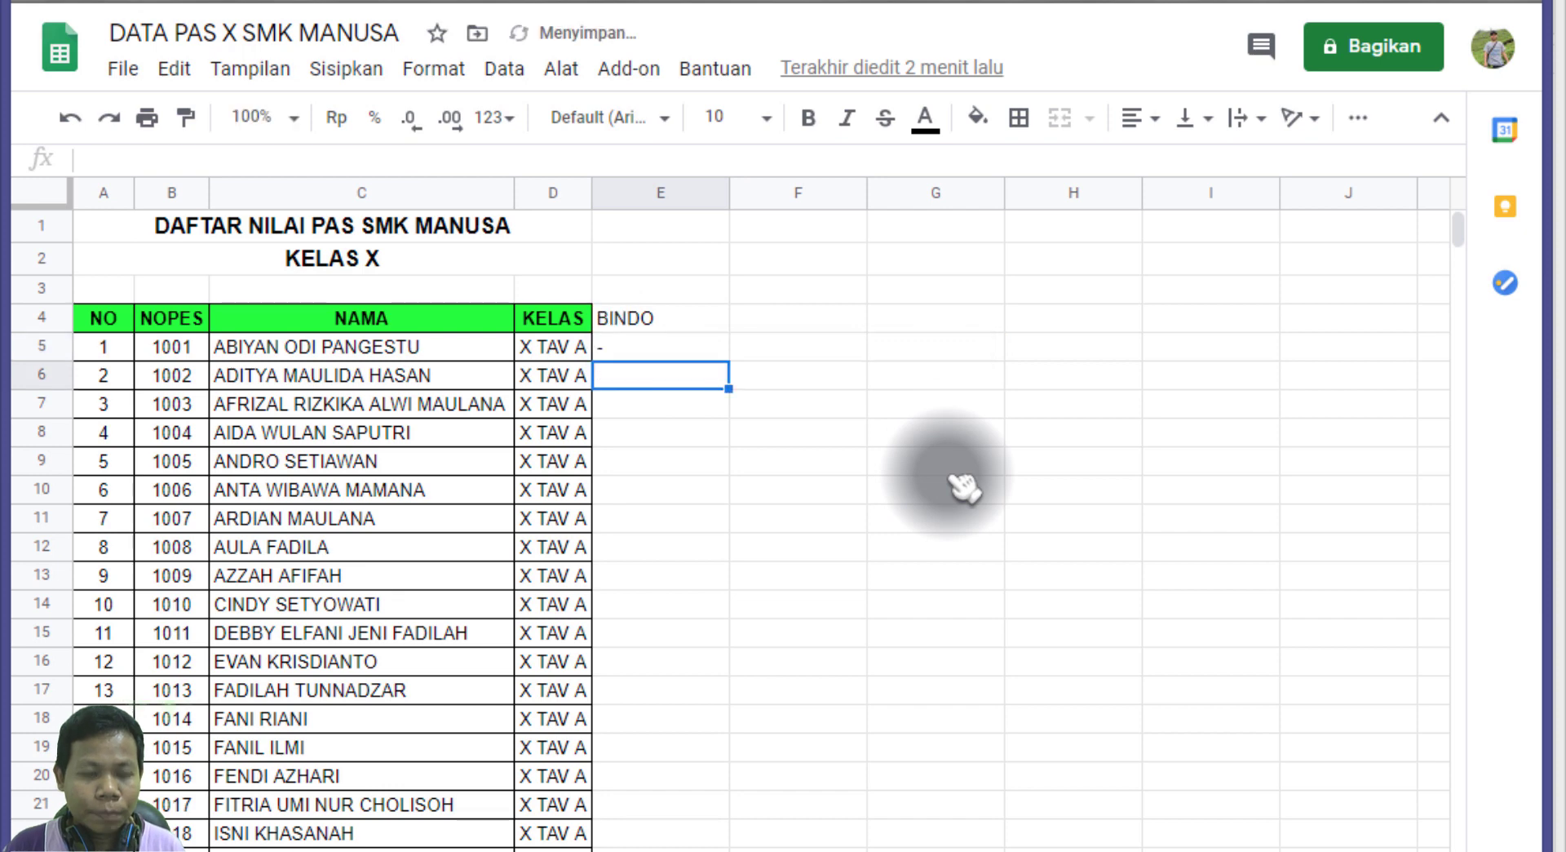
pyautogui.click(667, 353)
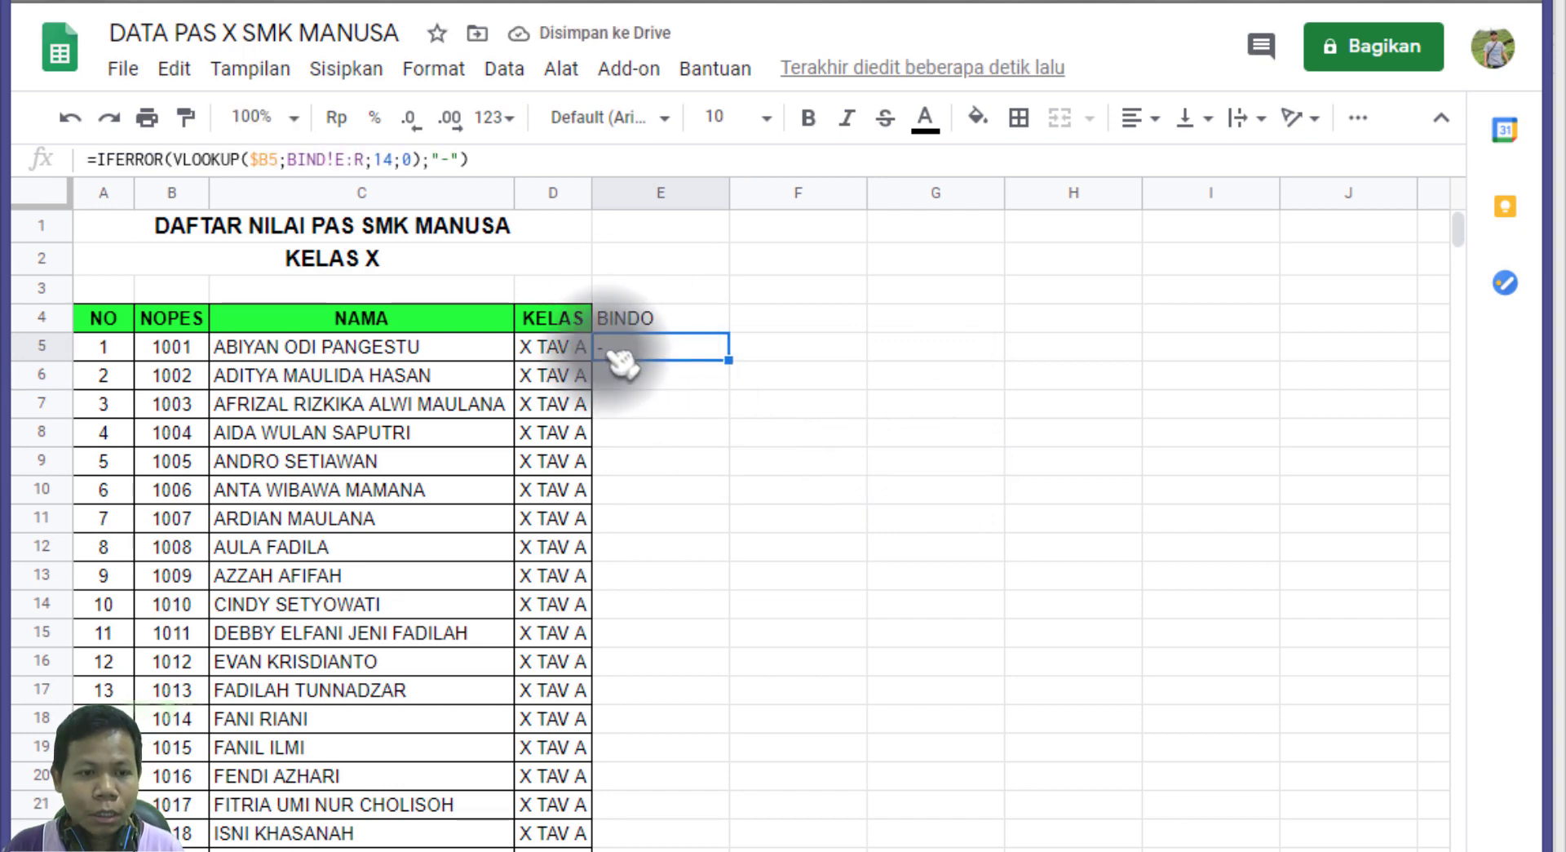
# Centre-align all of column E.
pyautogui.click(641, 193)
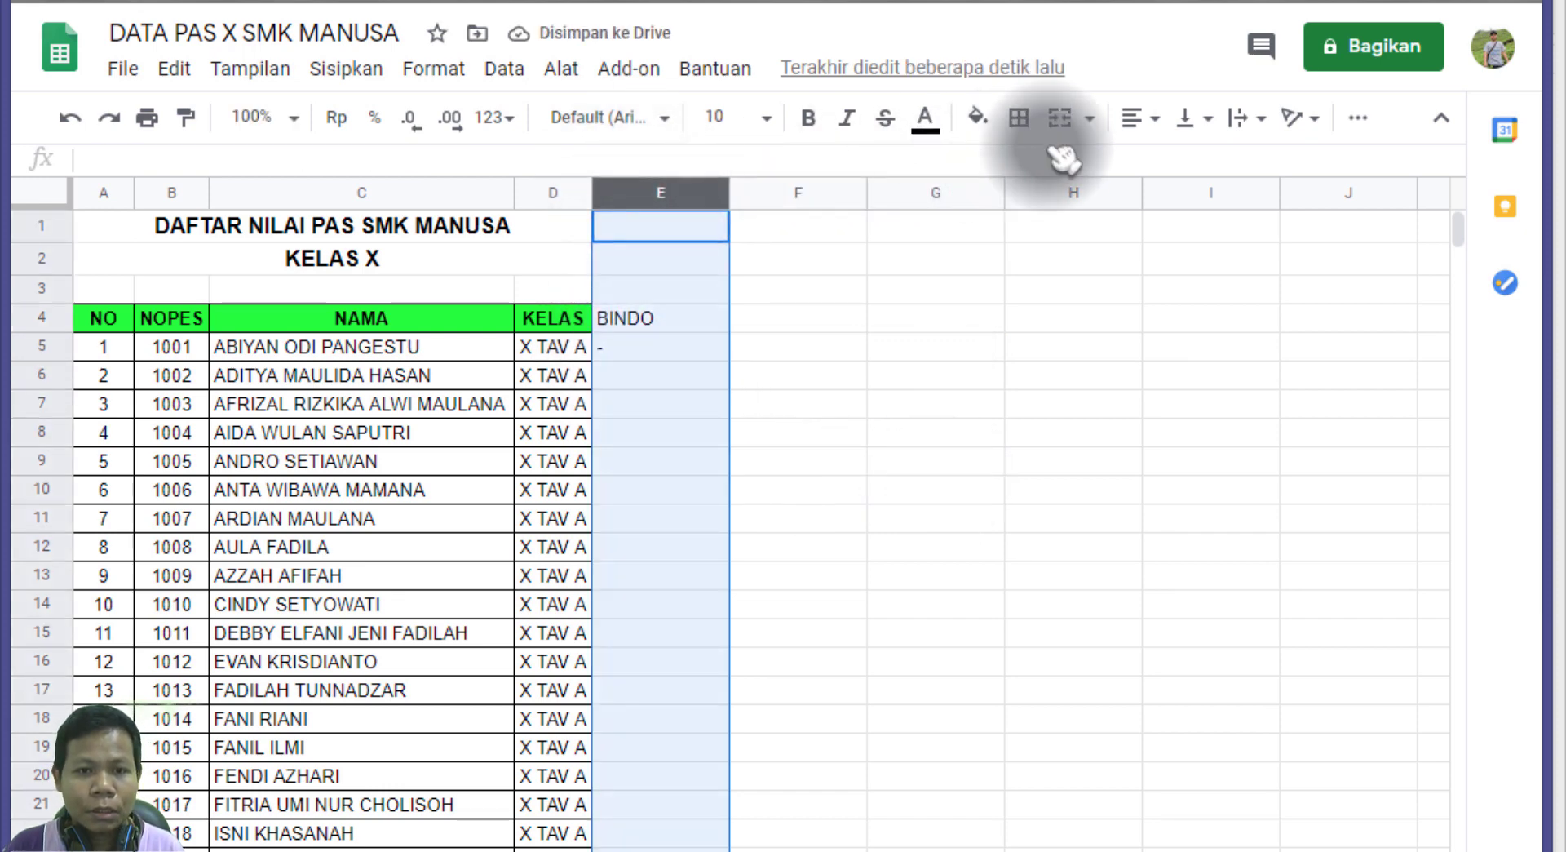
pyautogui.click(1138, 119)
pyautogui.click(1154, 155)
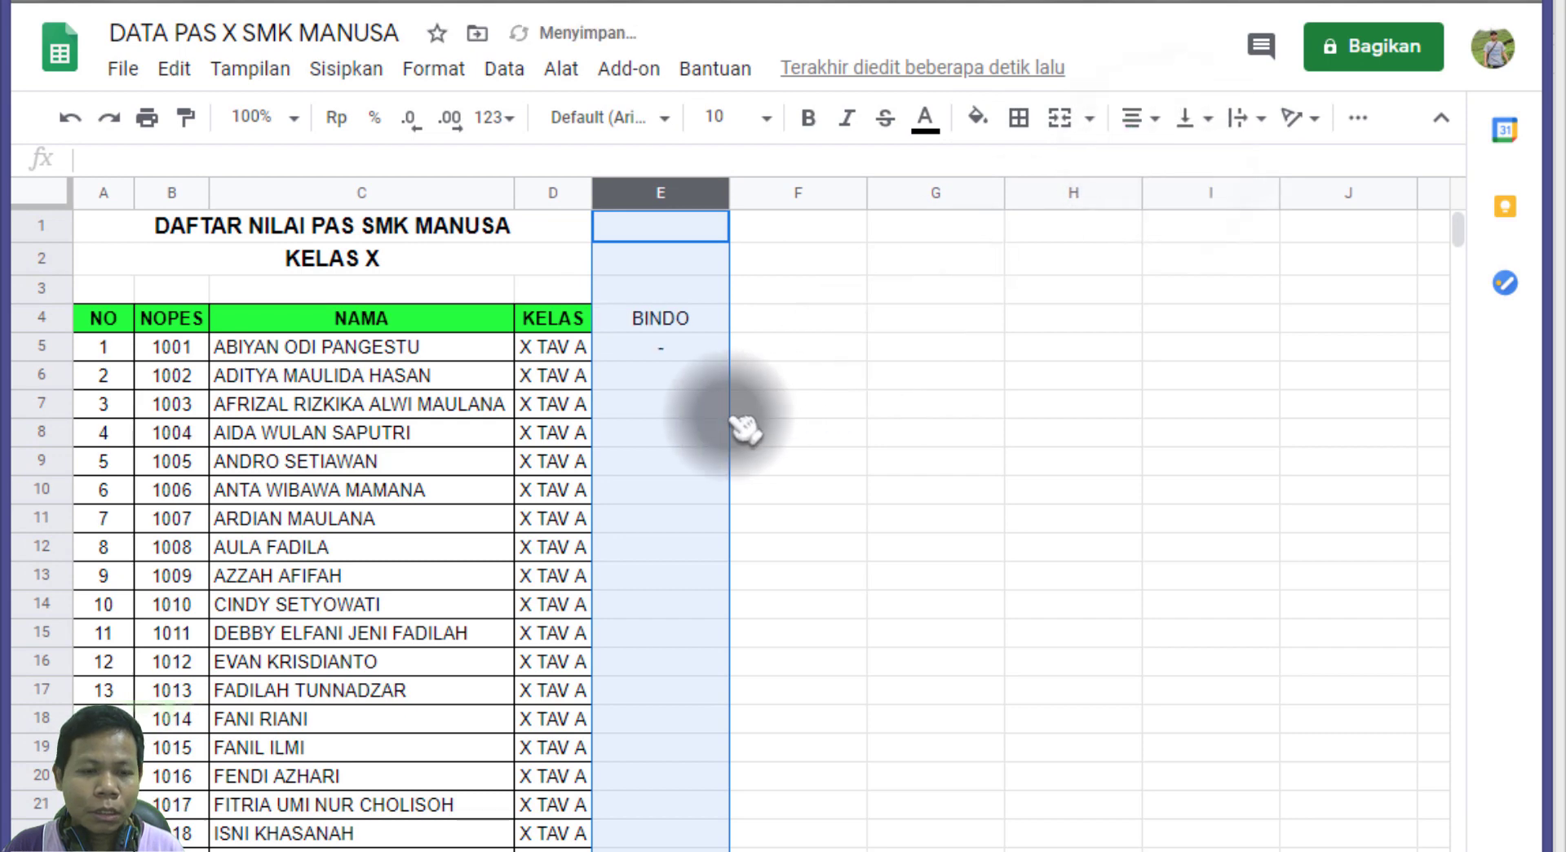
pyautogui.click(648, 351)
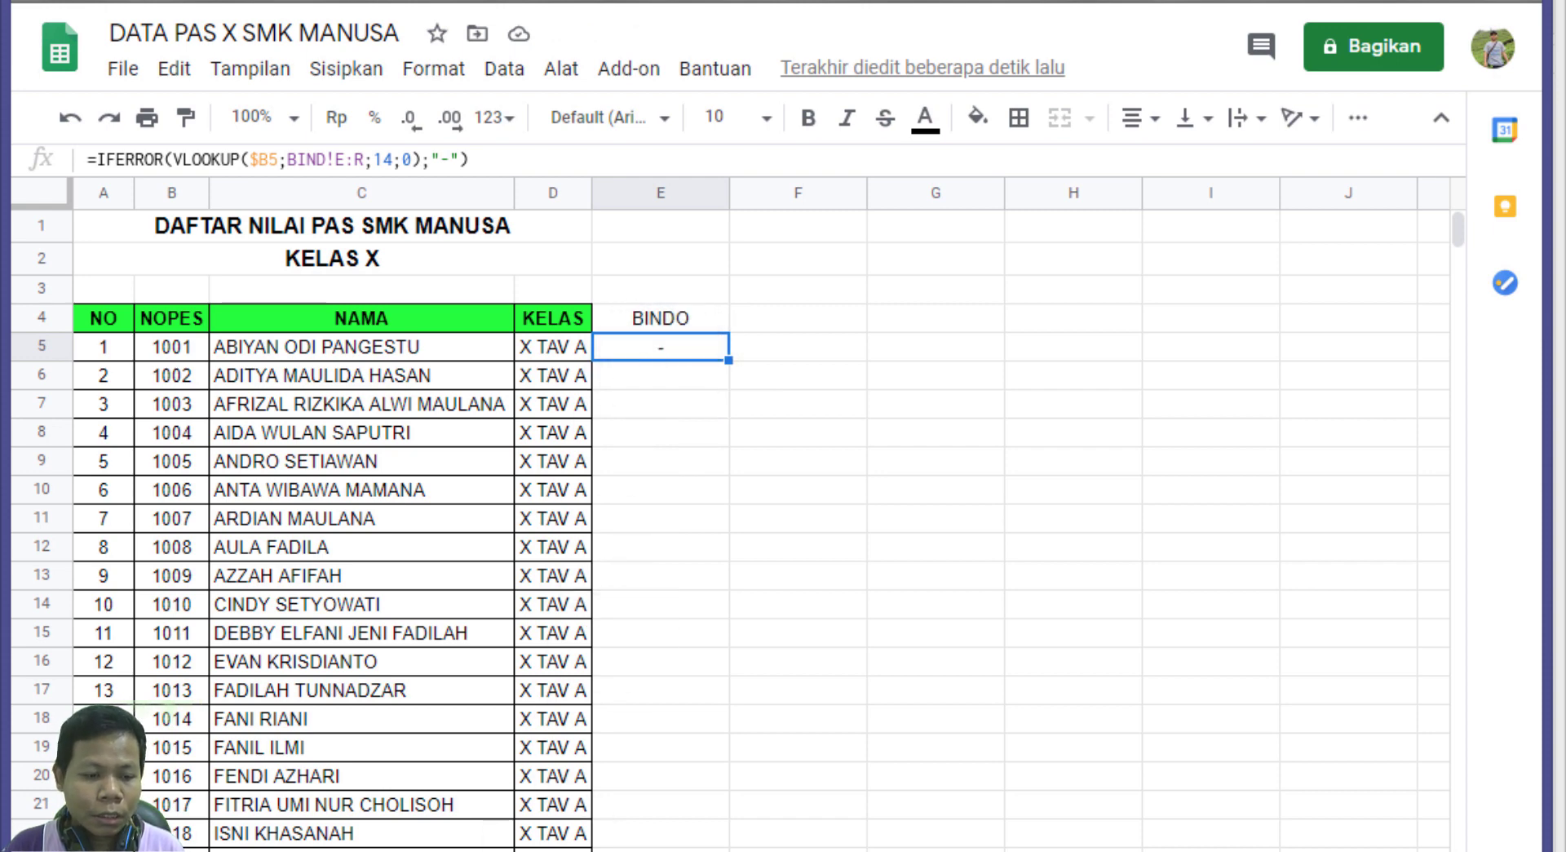
# On the BIND responses sheet, confirm the score 95 in R2 belongs to participant 1003.
pyautogui.hotkey('ctrl', 'shift', 'pagedown')
pyautogui.click(804, 453)
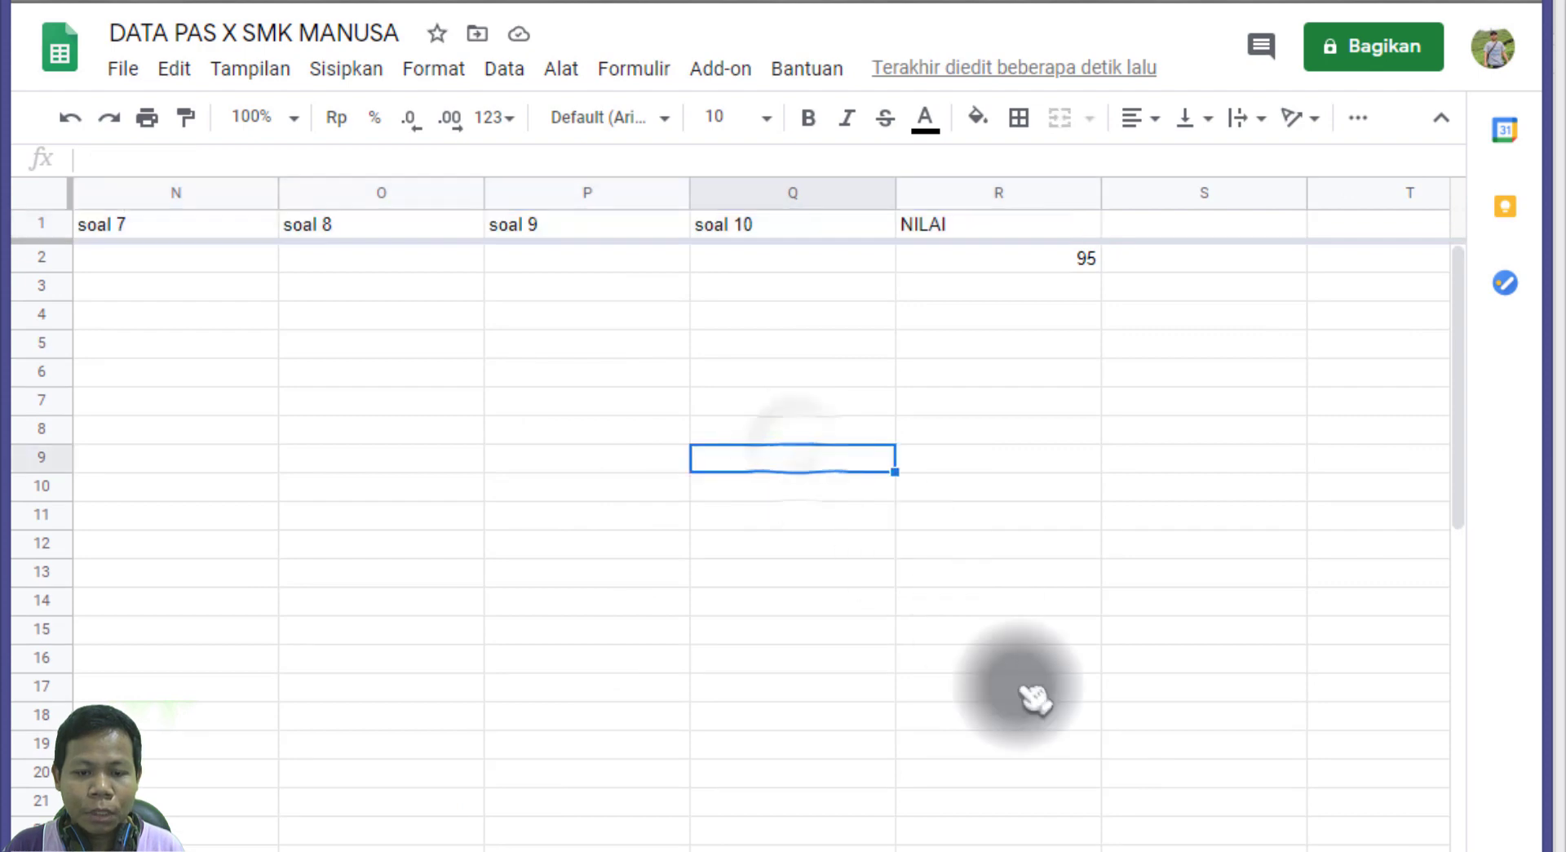
pyautogui.click(996, 259)
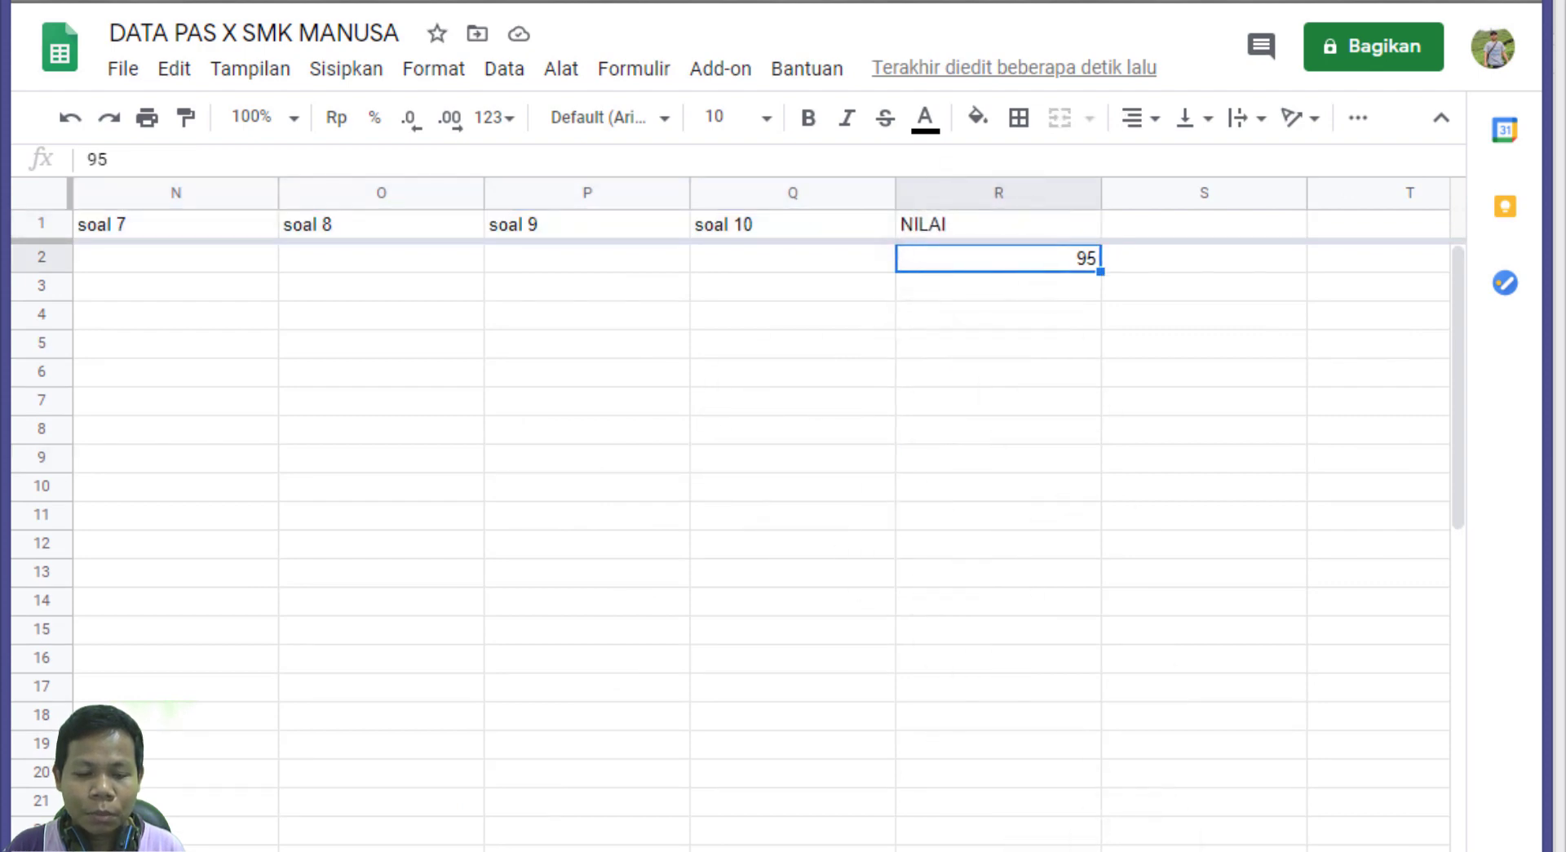
pyautogui.hscroll(-1, 734, 489)
pyautogui.hscroll(-12, 734, 490)
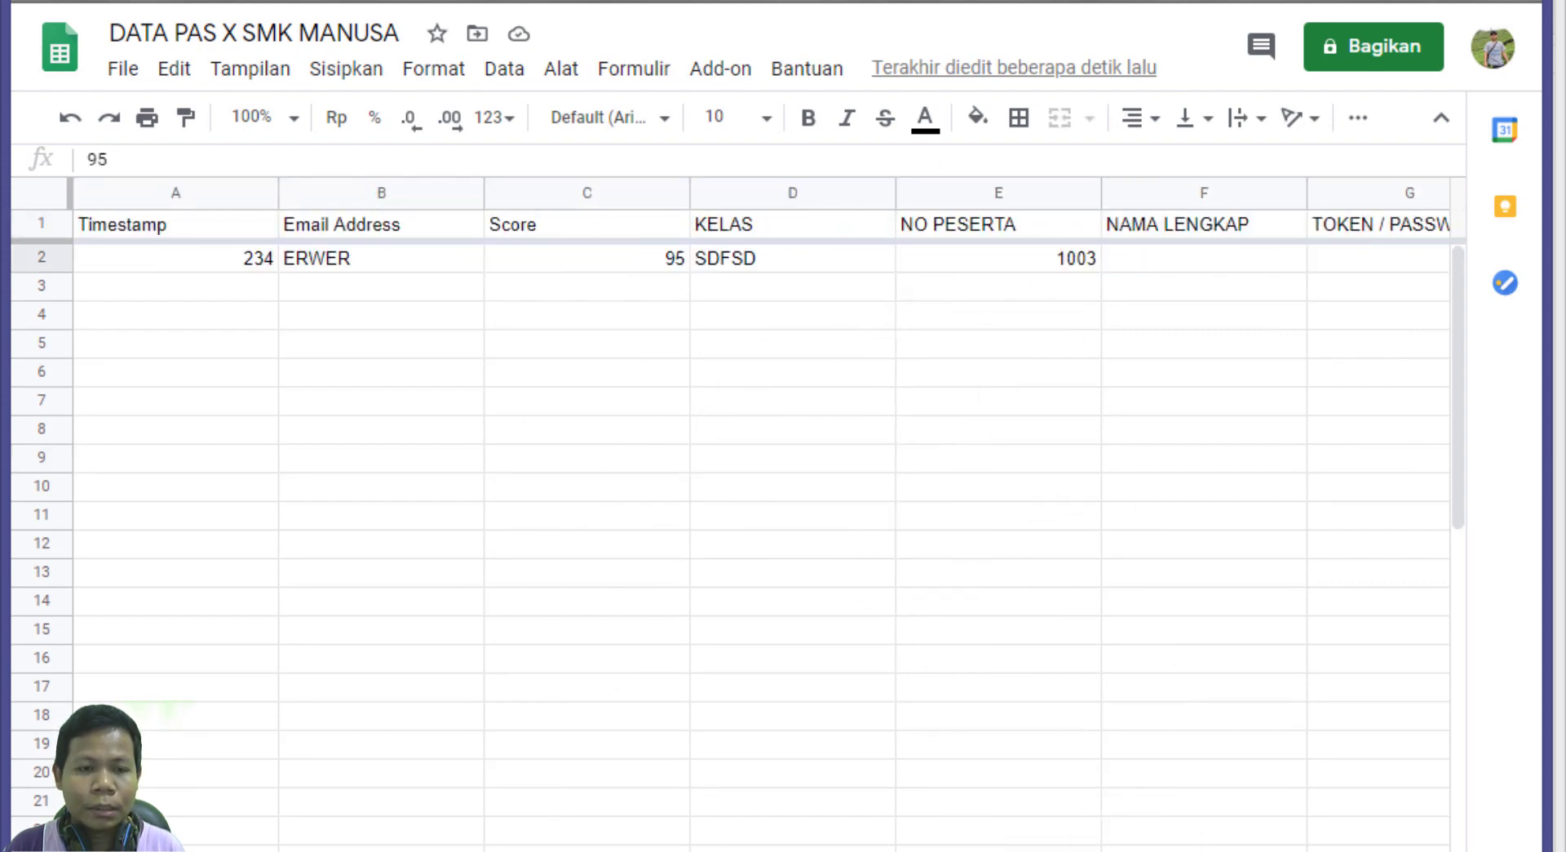
pyautogui.click(999, 261)
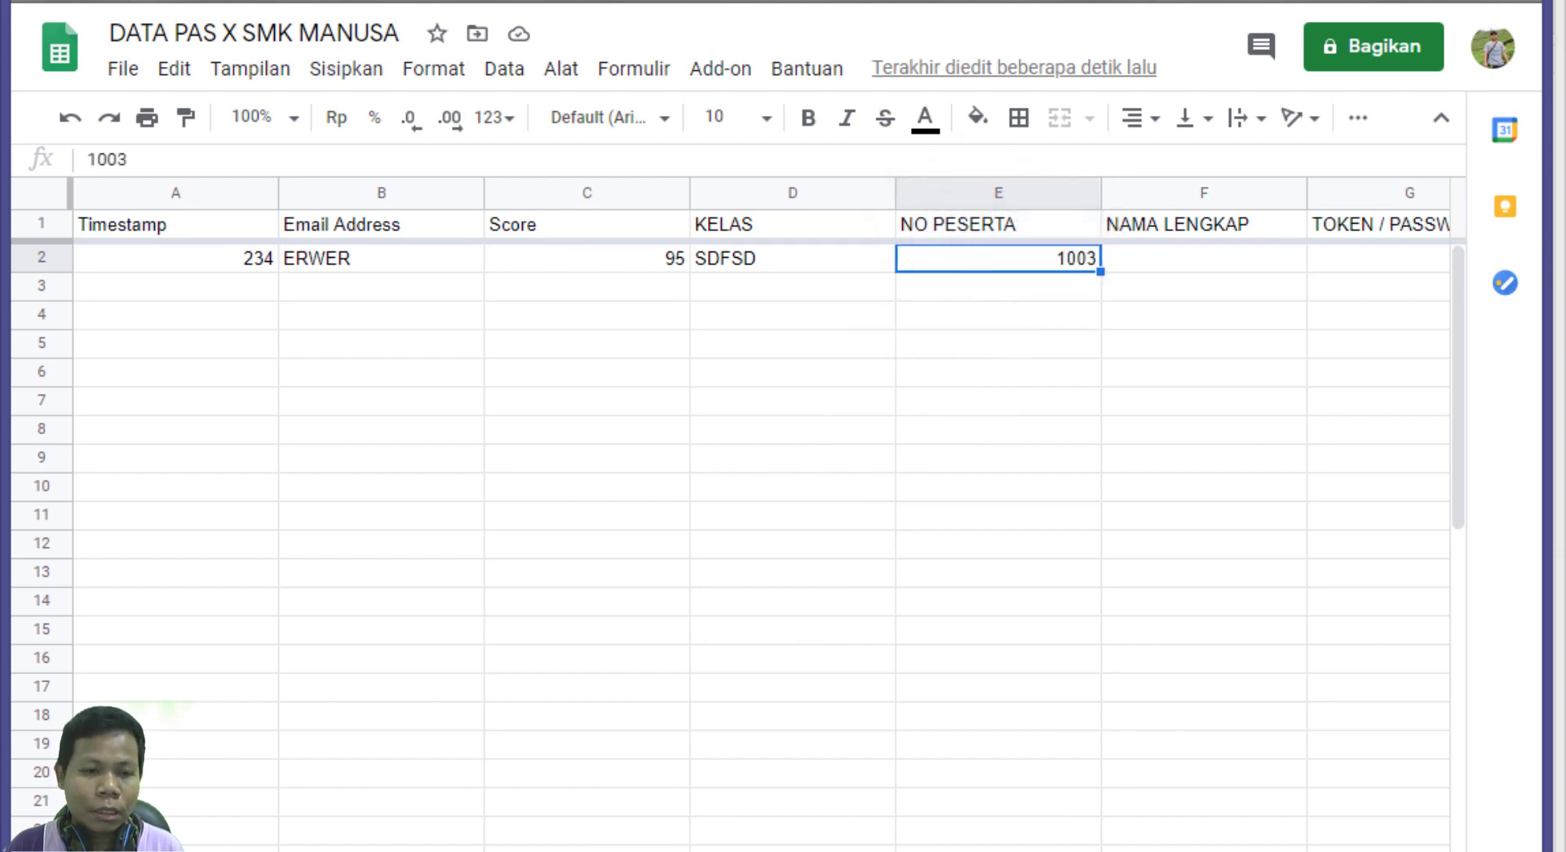
# Fill the BINDO lookup down column E of KELASX and confirm E7 shows 95 for NOPES 1003.
pyautogui.click(585, 844)
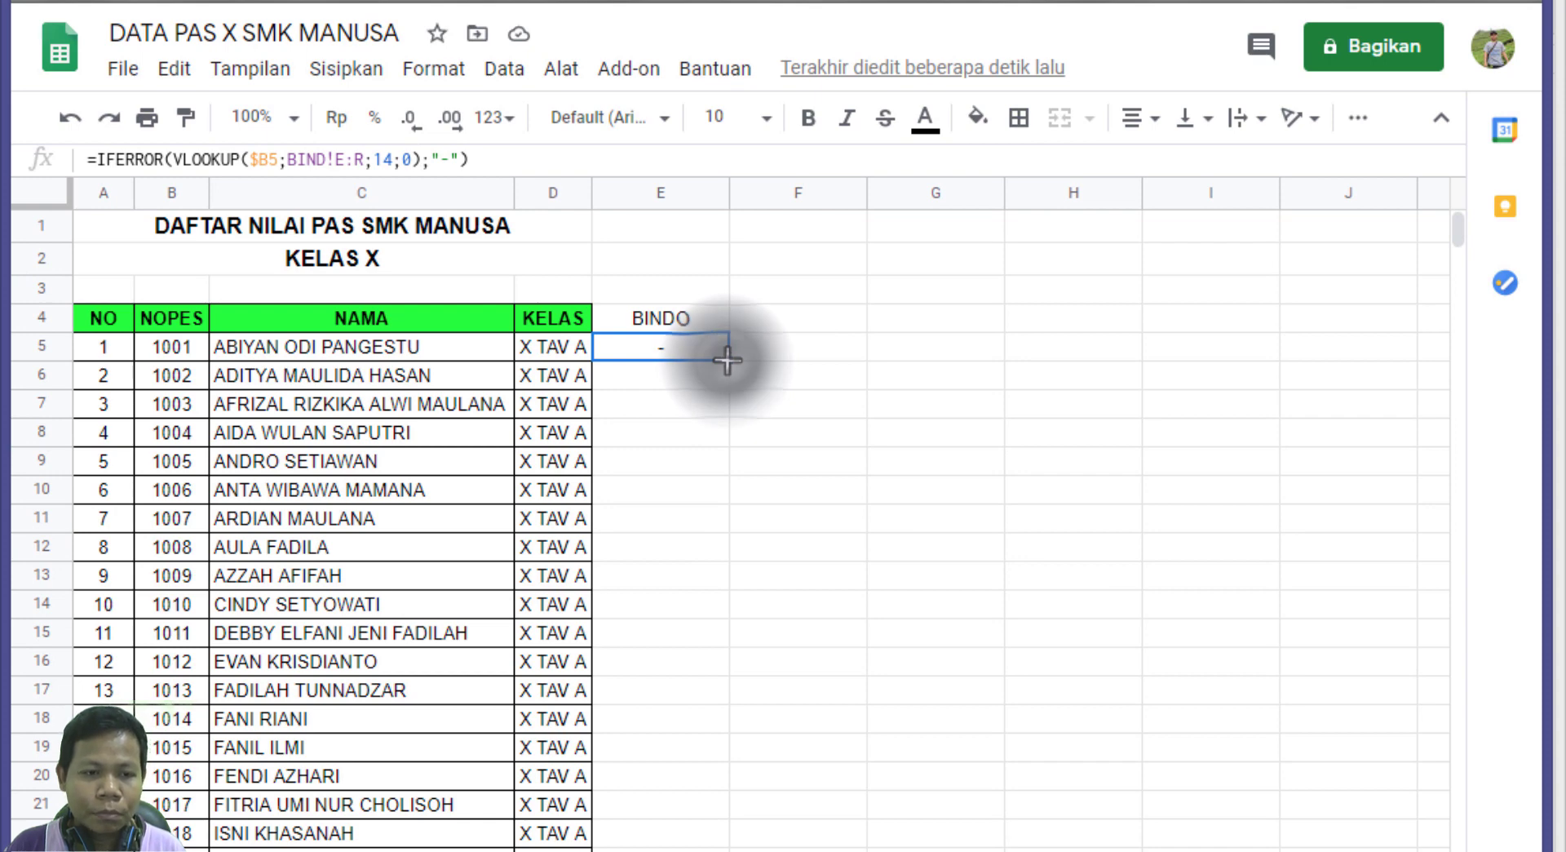
pyautogui.doubleClick(727, 360)
pyautogui.click(710, 408)
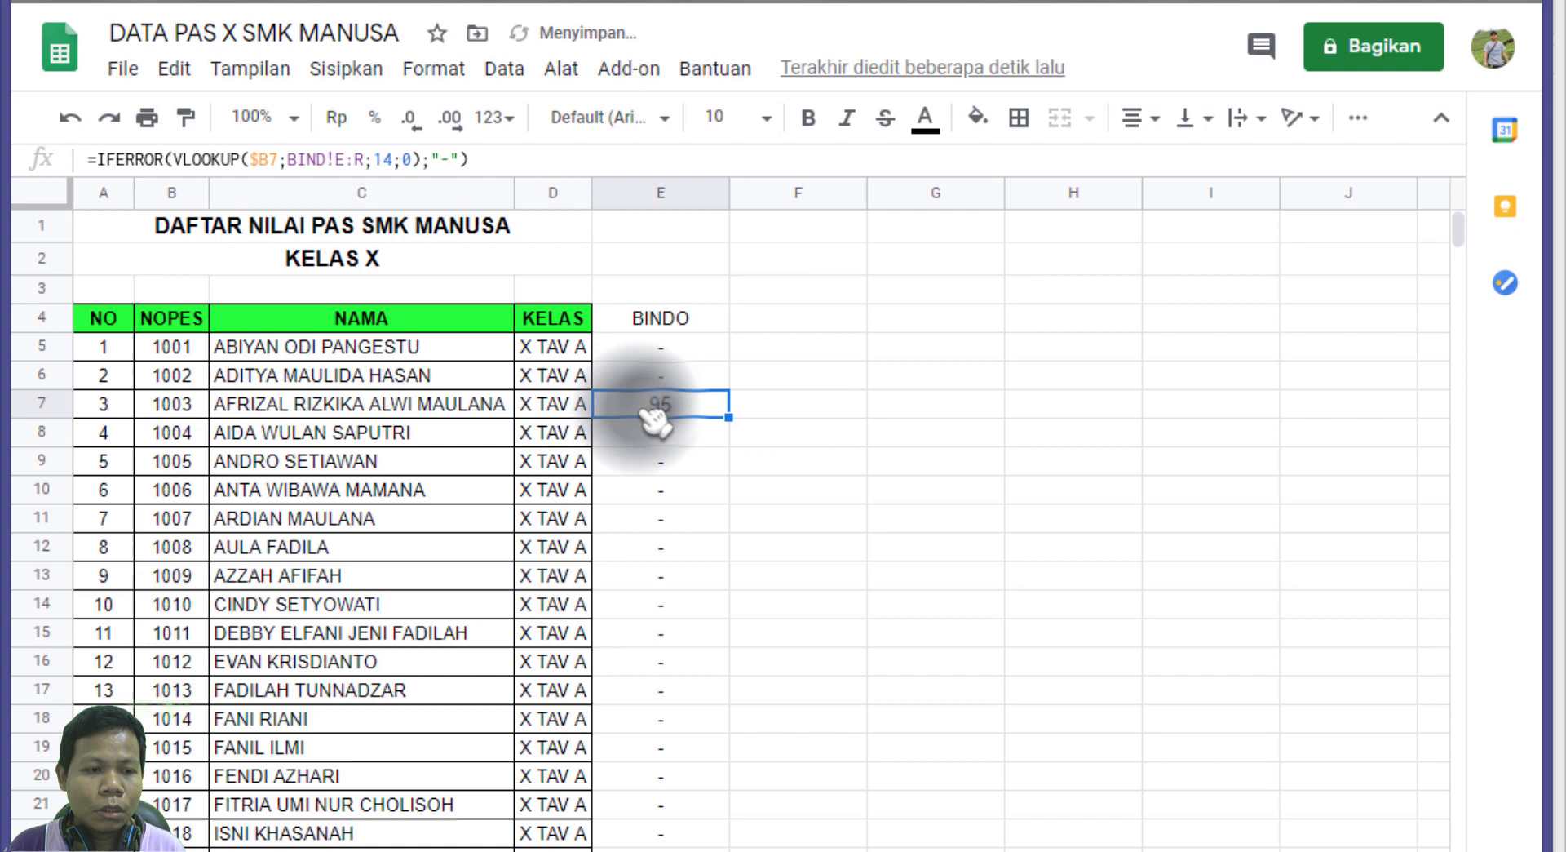
pyautogui.click(188, 408)
pyautogui.click(644, 410)
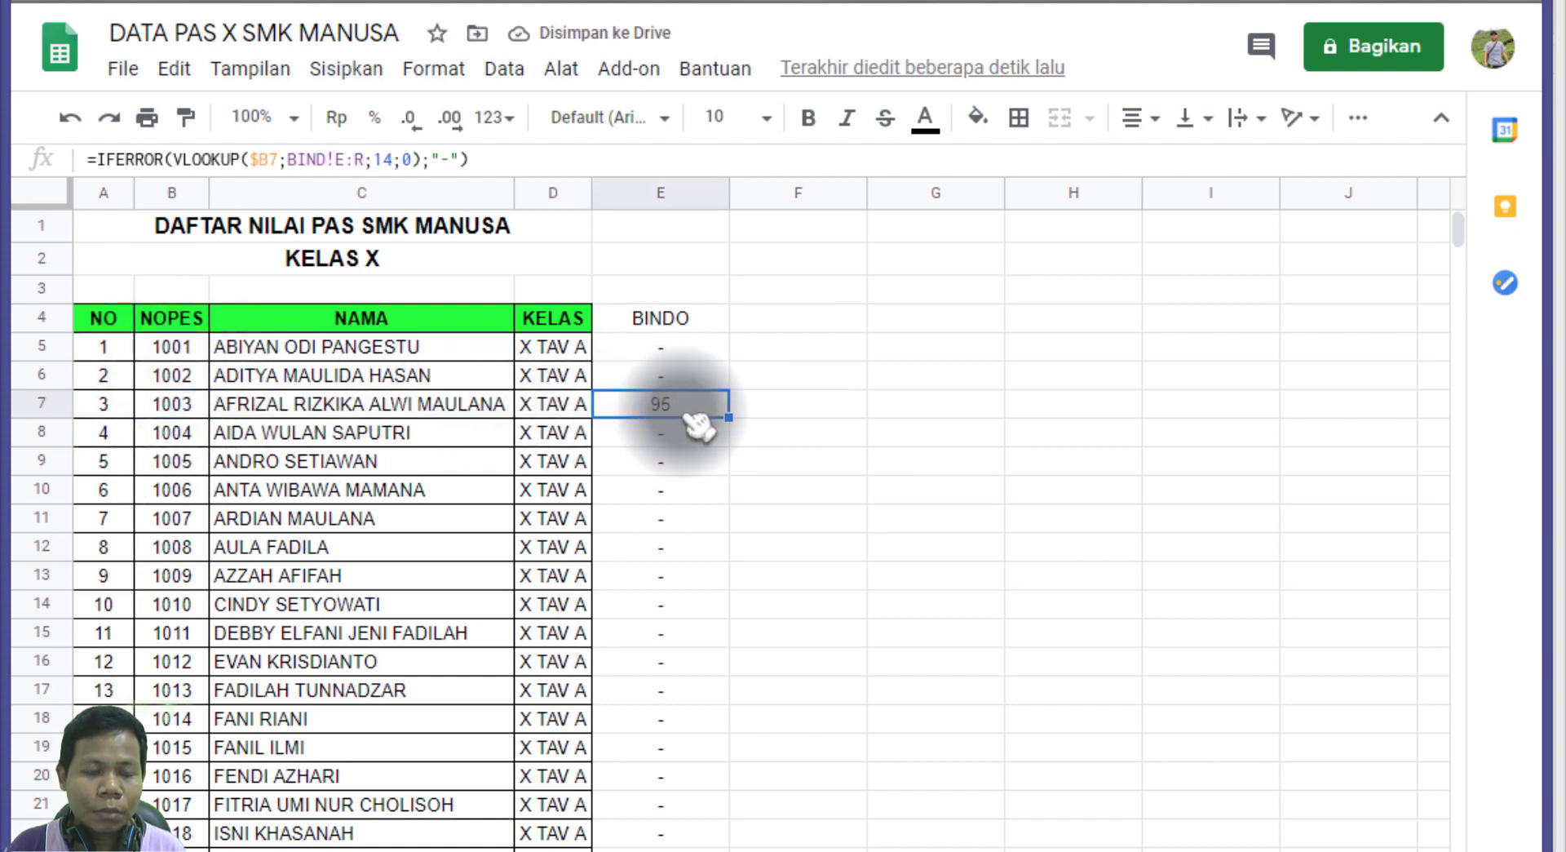
pyautogui.scroll(-2, 678, 482)
pyautogui.scroll(2, 665, 542)
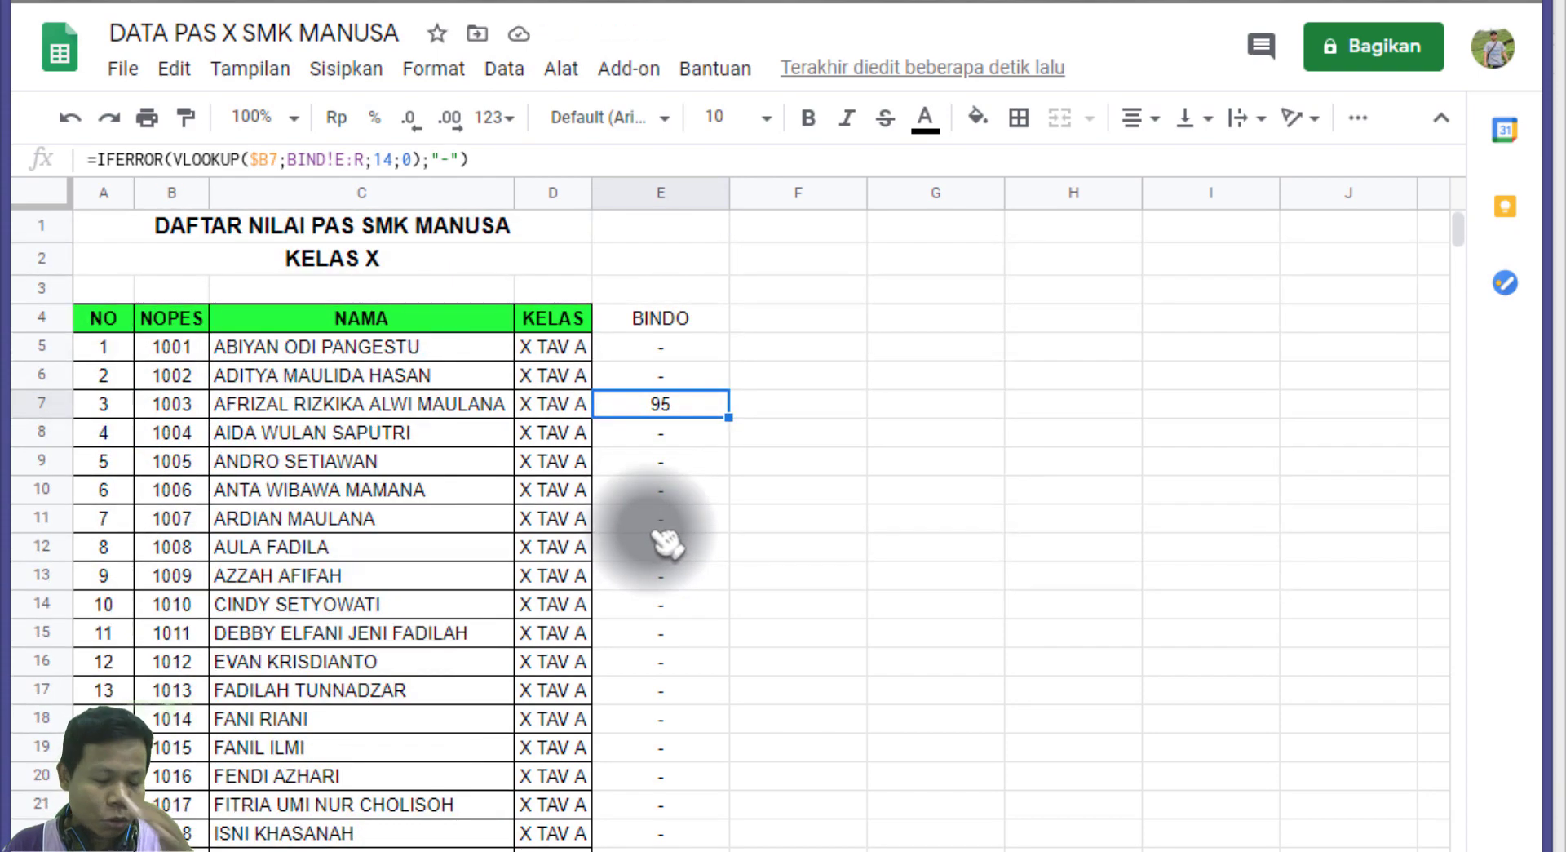
pyautogui.scroll(-2, 657, 542)
pyautogui.scroll(-7, 657, 543)
pyautogui.scroll(-6, 665, 559)
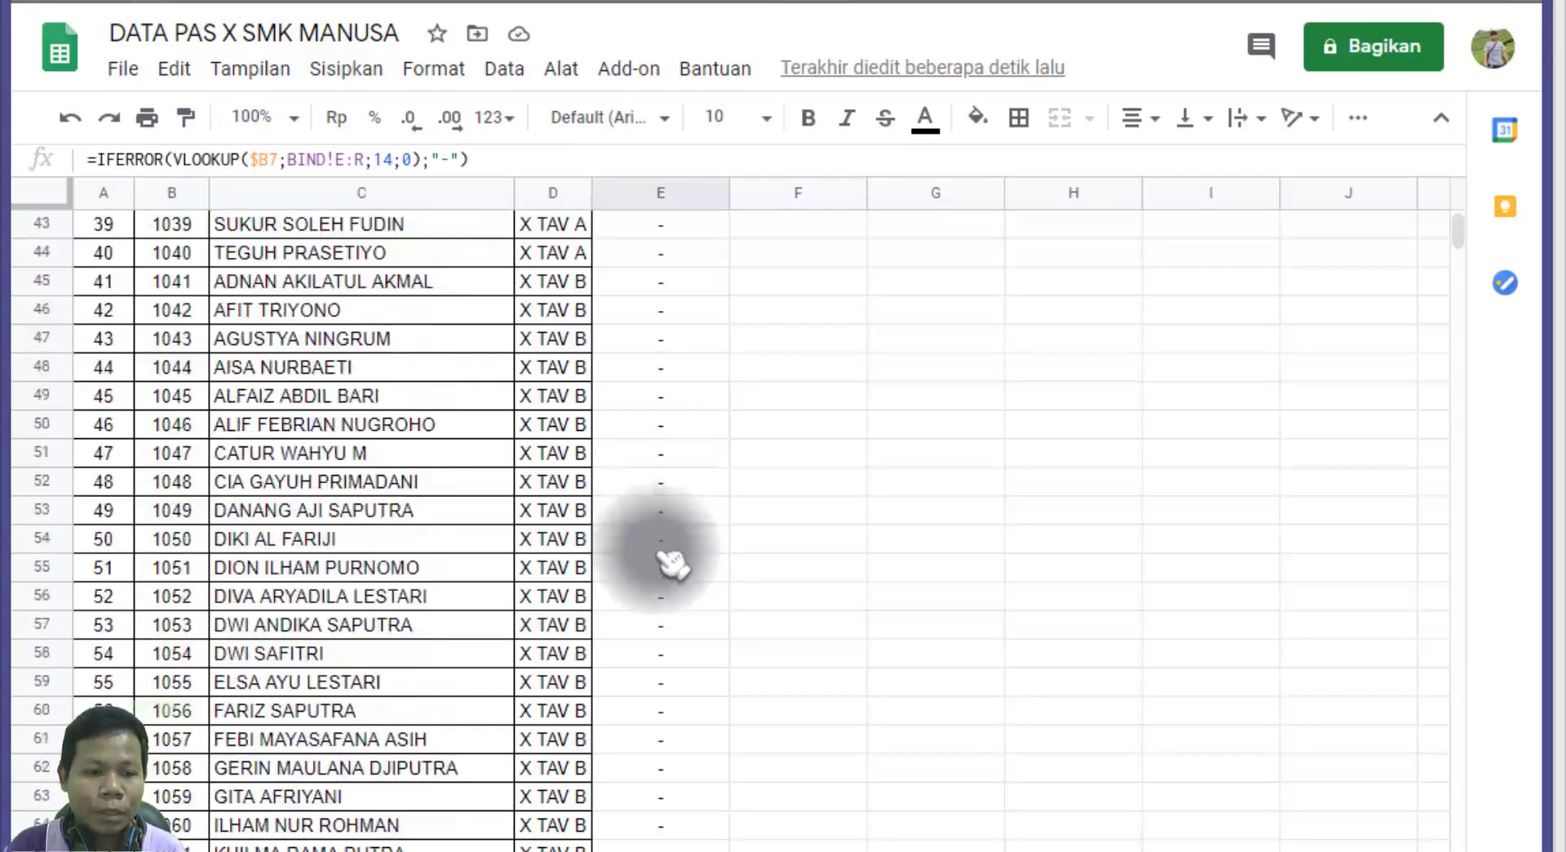
pyautogui.scroll(-9, 673, 571)
pyautogui.scroll(5, 668, 573)
pyautogui.scroll(10, 685, 576)
pyautogui.scroll(8, 700, 571)
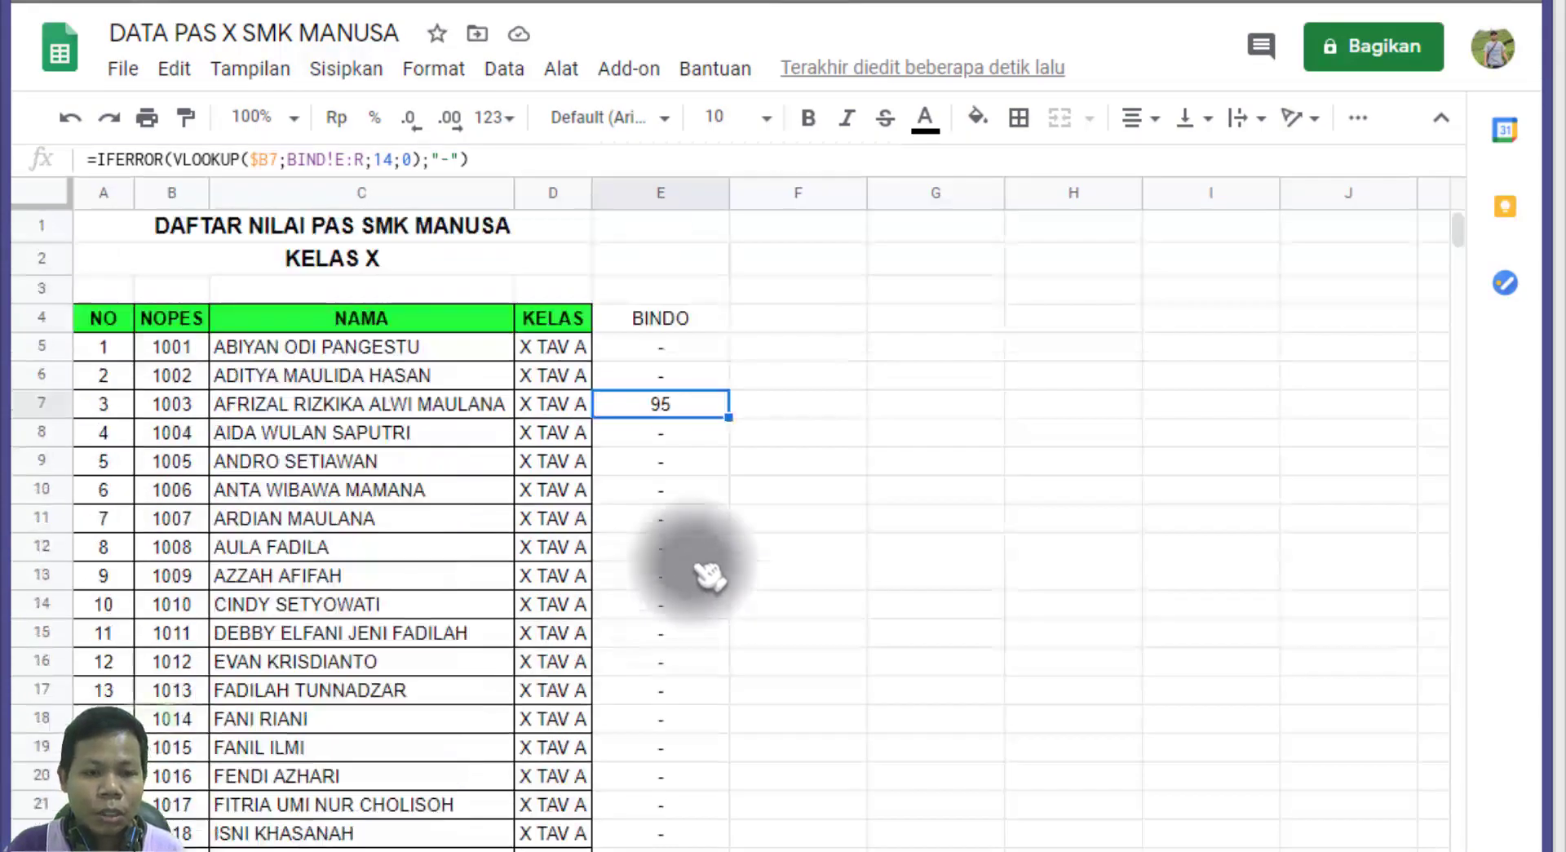
# Narrow column E and spot-check the copied lookup formulas in E10, E21 and E22.
pyautogui.moveTo(730, 192); pyautogui.dragTo(680, 193)
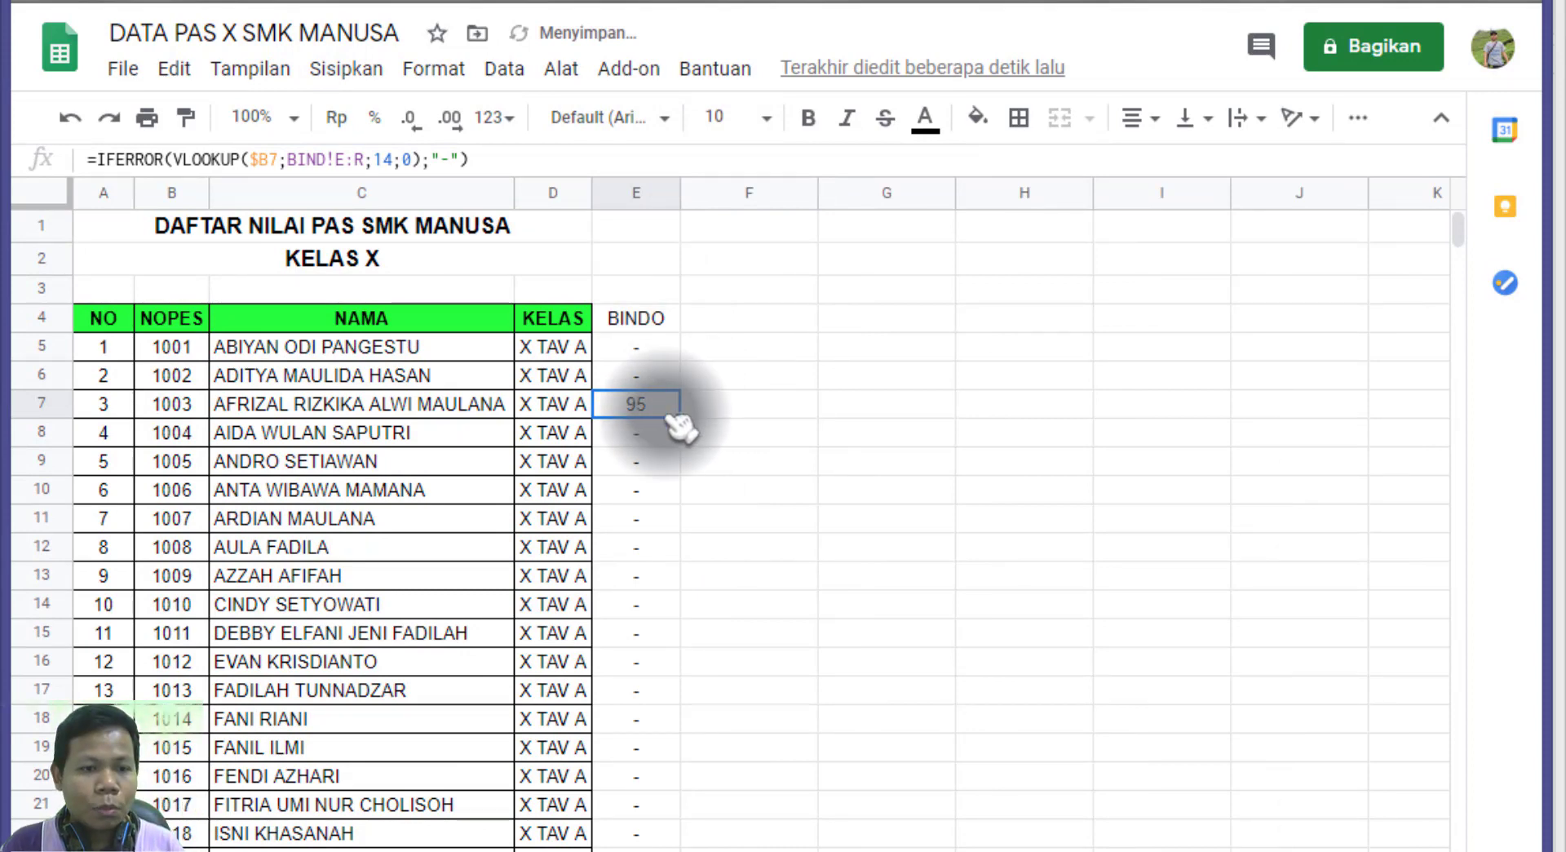
pyautogui.click(643, 491)
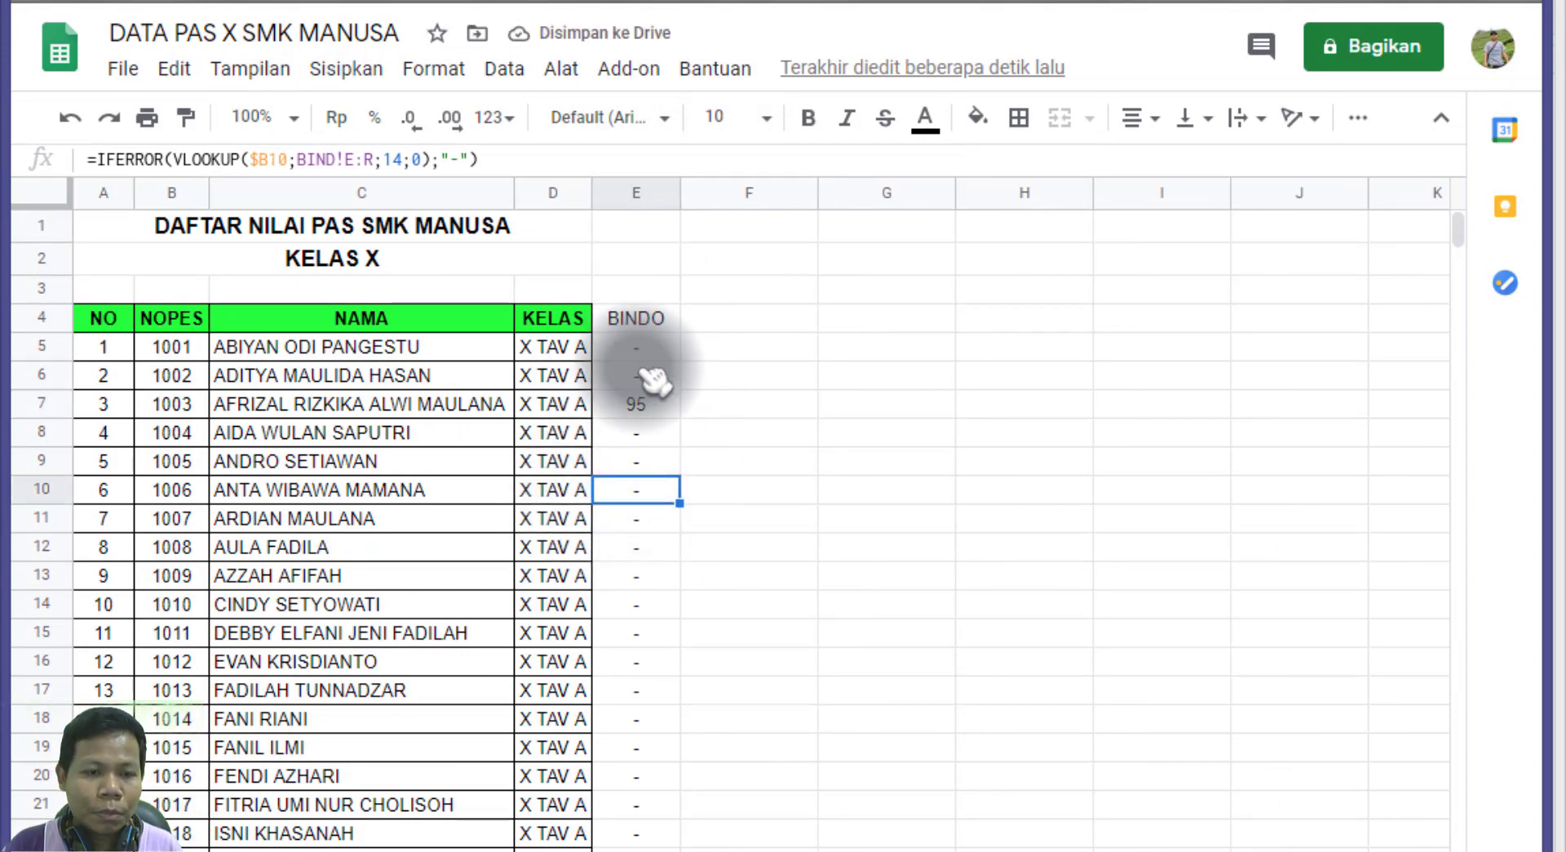
pyautogui.click(641, 807)
pyautogui.click(648, 843)
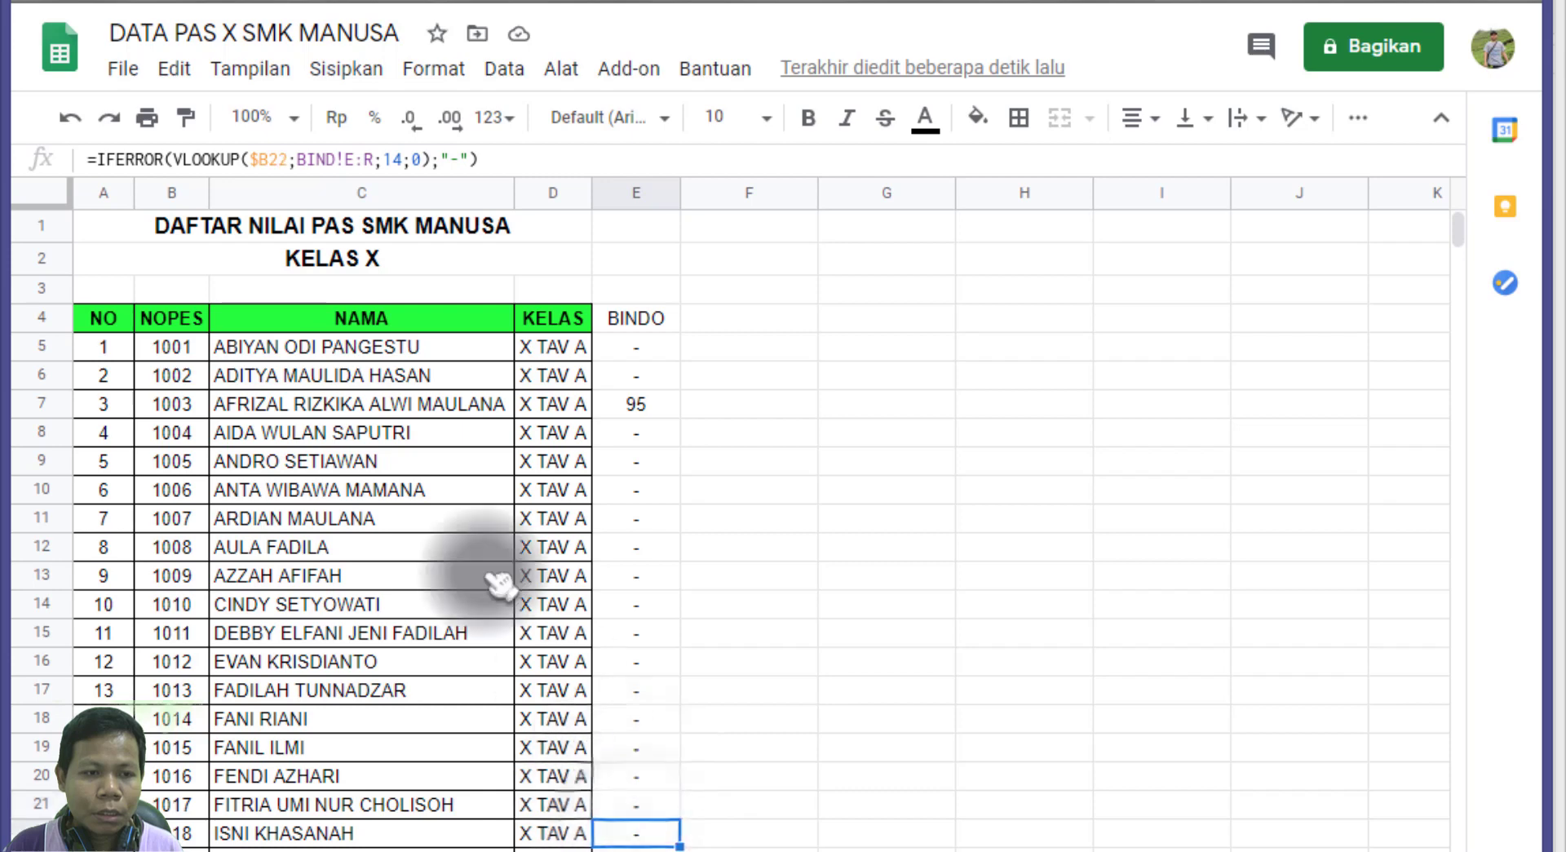
pyautogui.click(630, 403)
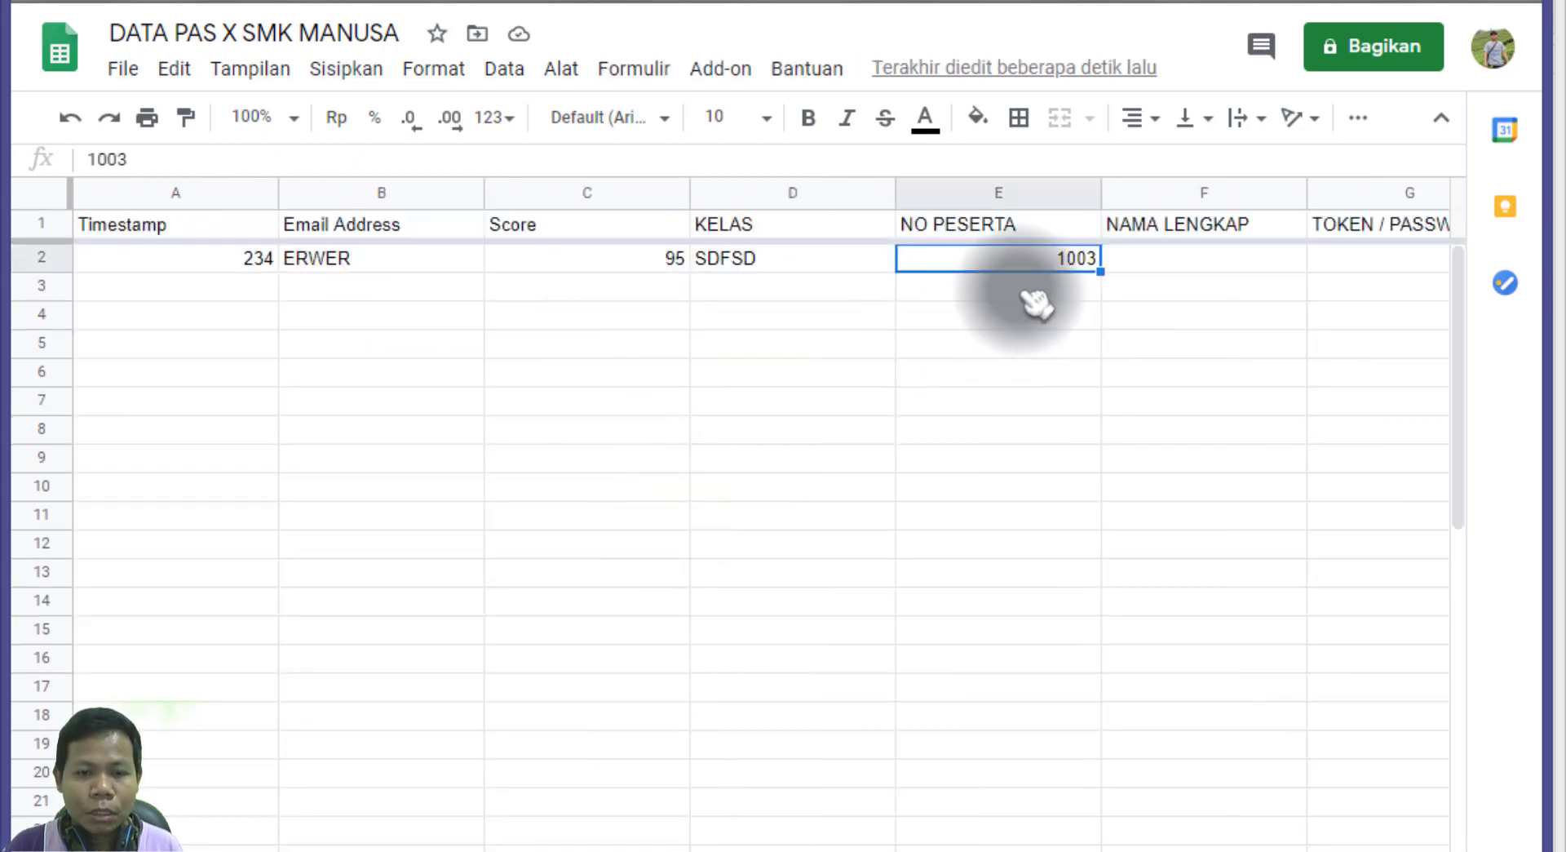
# Change the BIND response's participant number from 1003 to 1010.
pyautogui.doubleClick(1084, 259)
pyautogui.moveTo(1027, 259); pyautogui.dragTo(1154, 269)
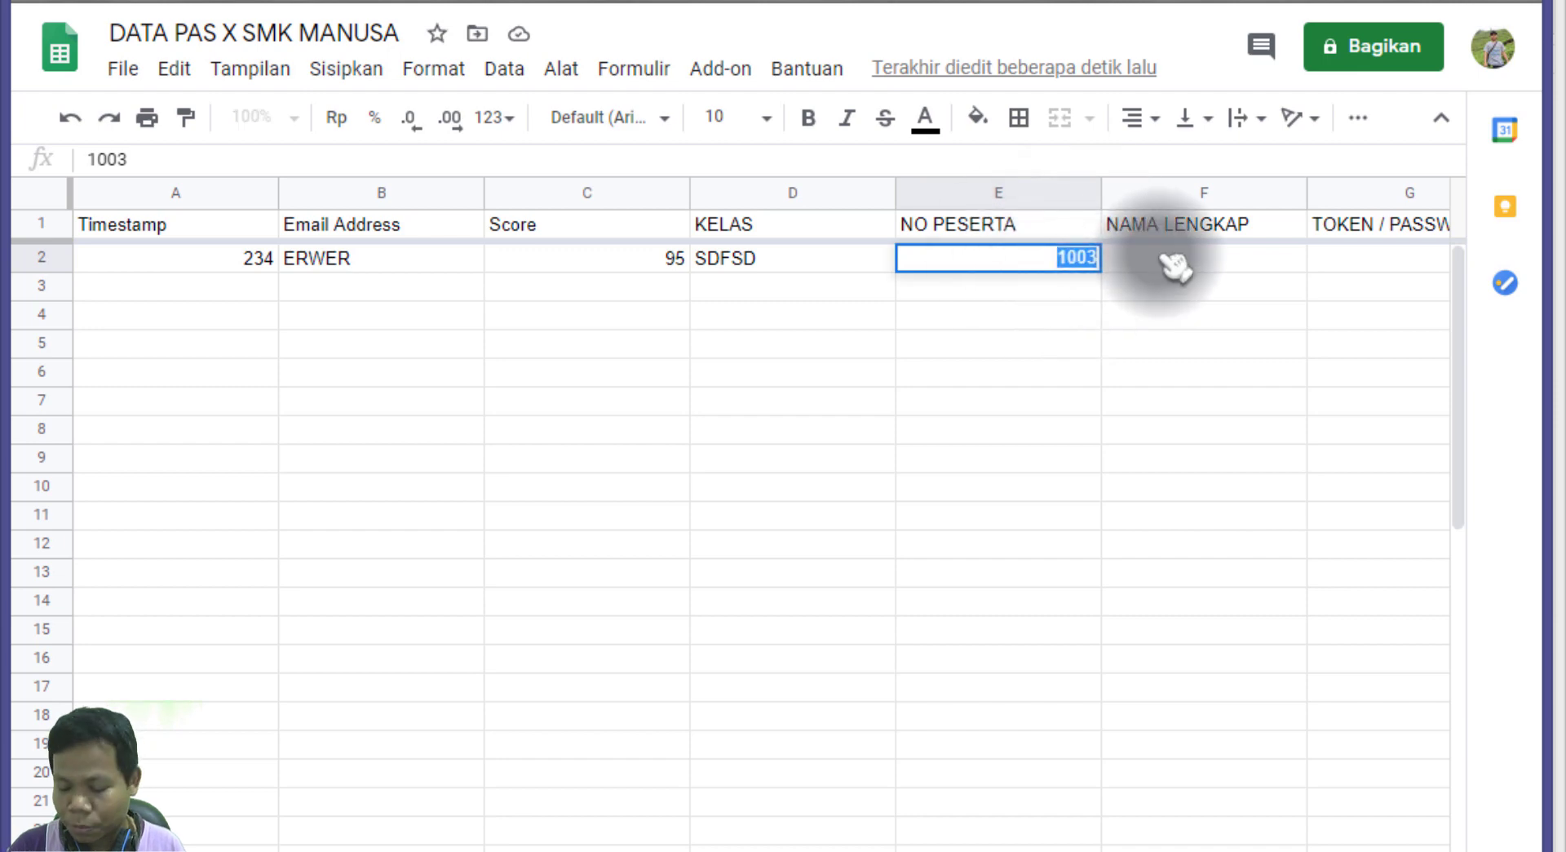
pyautogui.write('101')
pyautogui.press('Return')
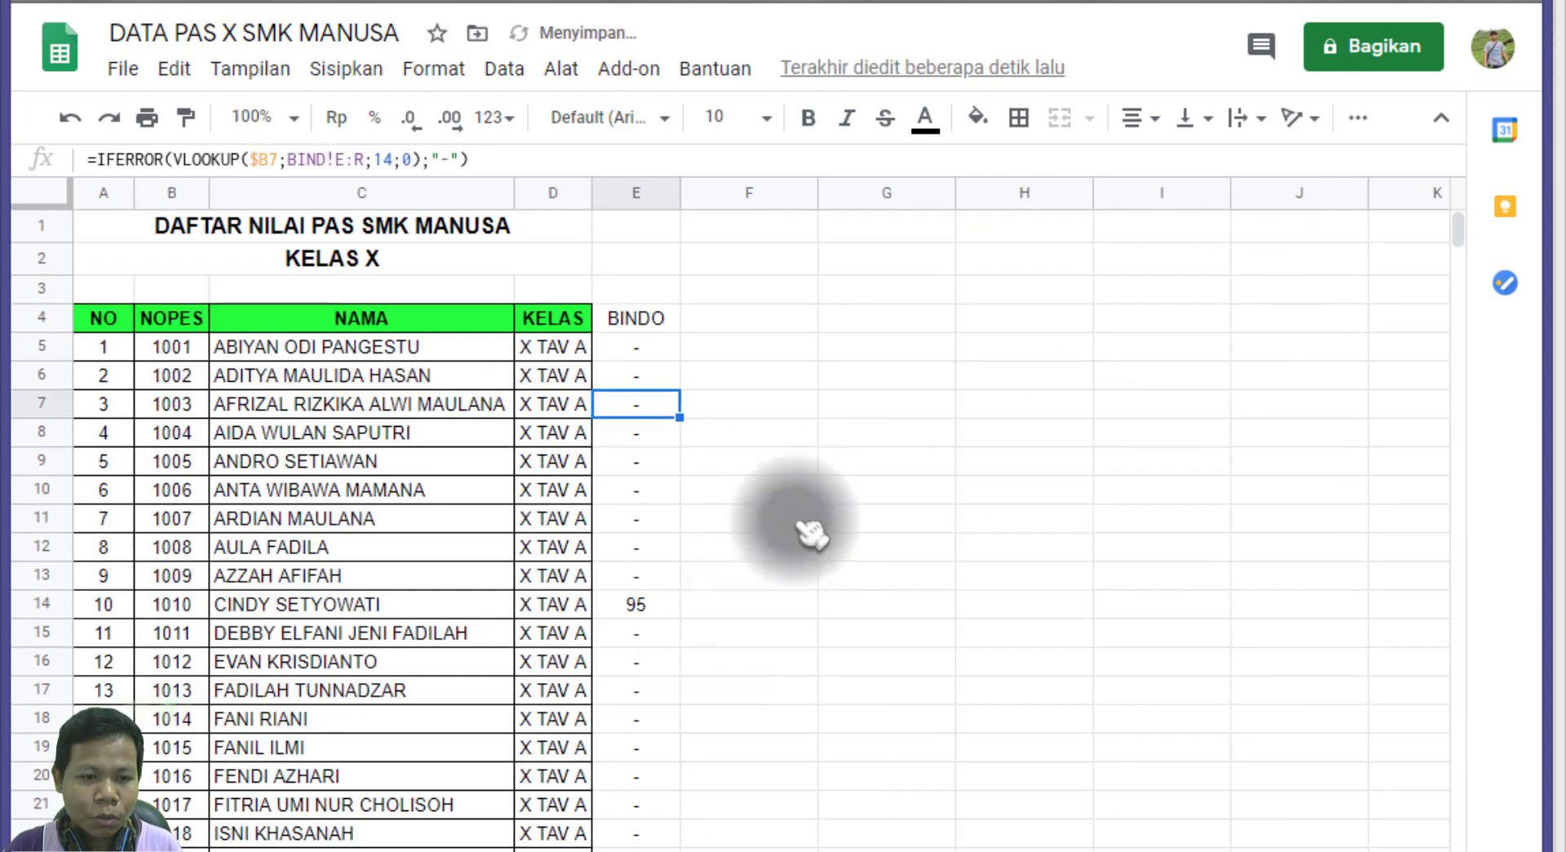
# Confirm KELASX row 14 (NOPES 1010) now shows 95 in the BINDO column.
pyautogui.click(632, 605)
pyautogui.click(187, 604)
pyautogui.moveTo(420, 614); pyautogui.dragTo(667, 607)
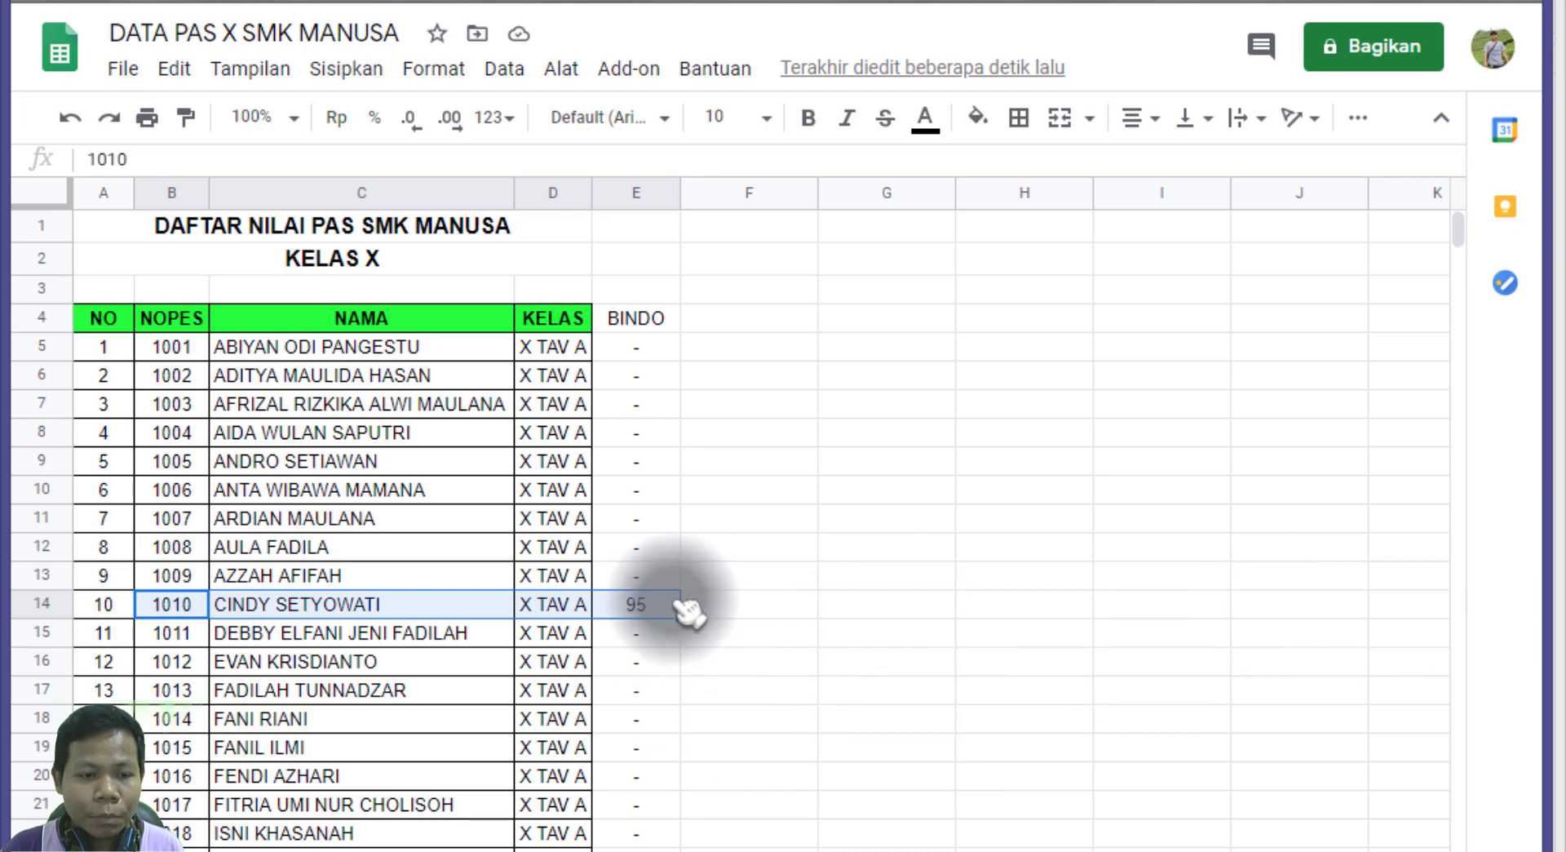
pyautogui.click(662, 609)
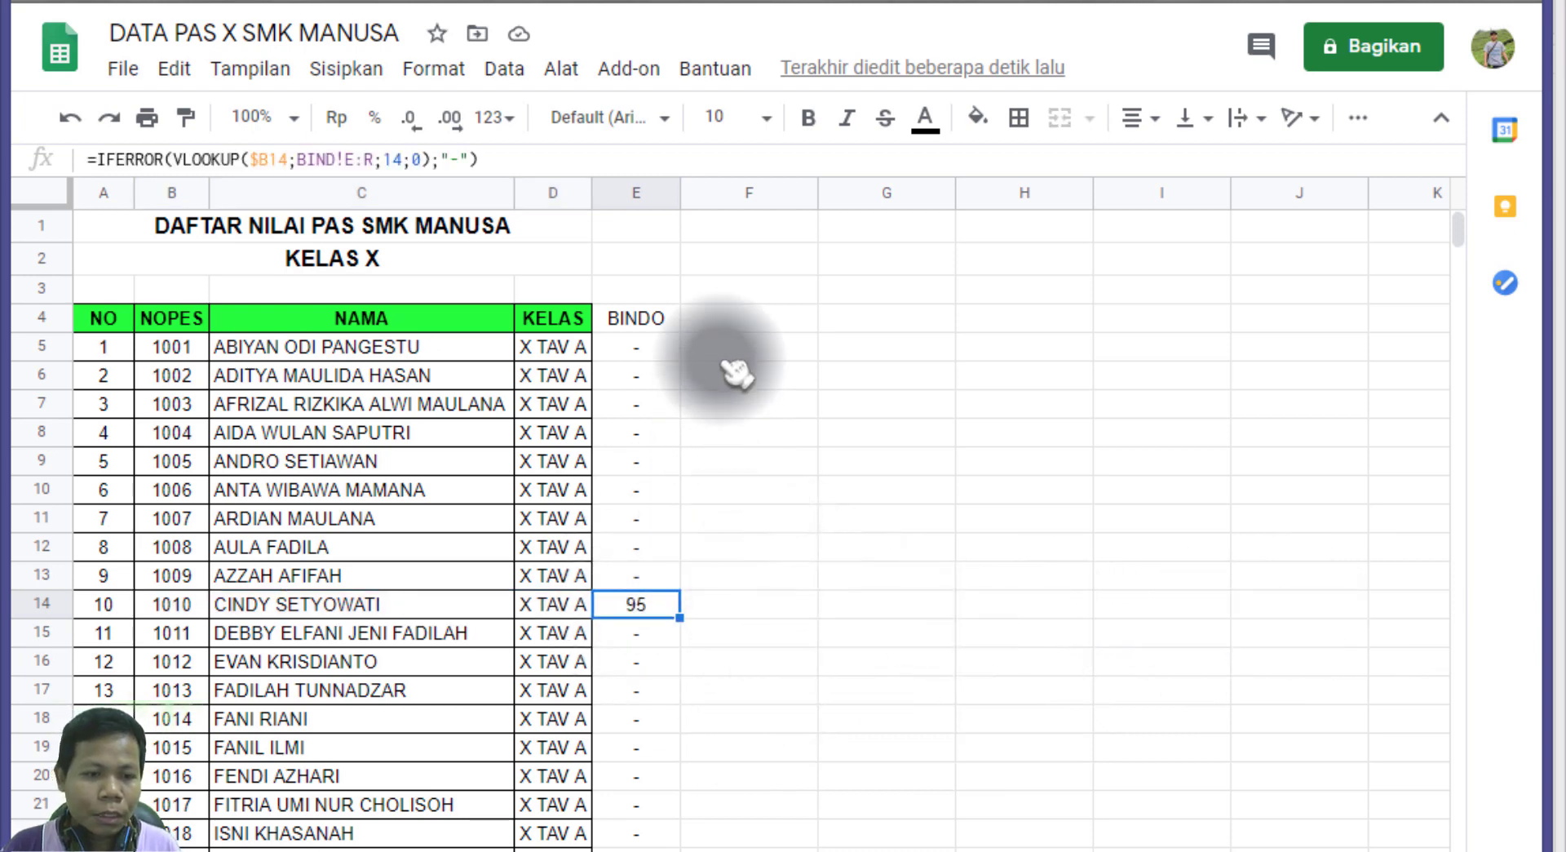
pyautogui.click(728, 317)
pyautogui.write('PAI')
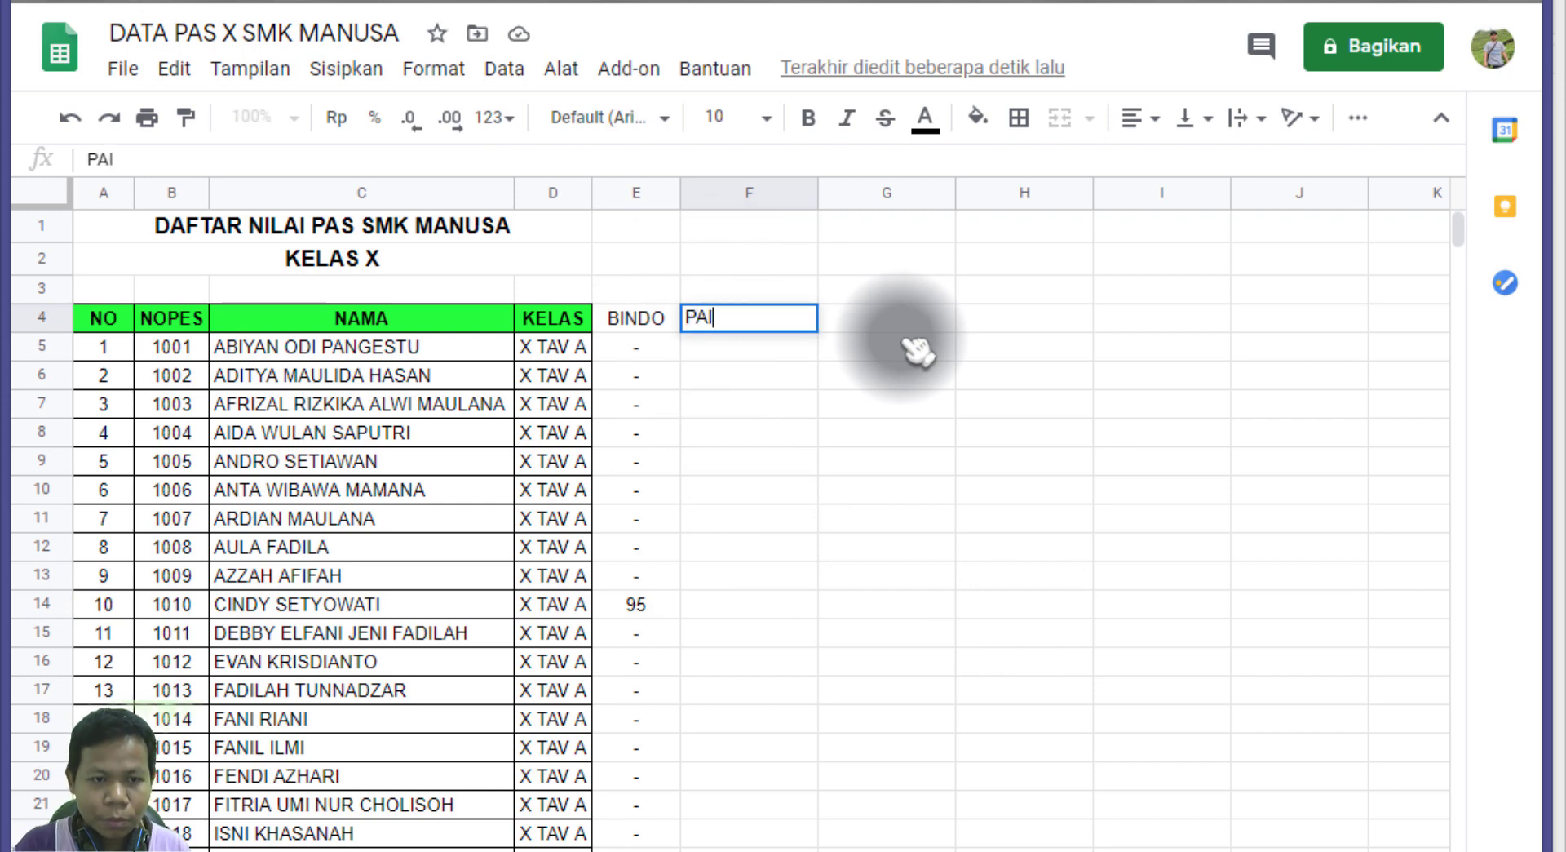
# Enter the PAI and MTK headers in F4 and G4 and narrow column F.
pyautogui.press('Return')
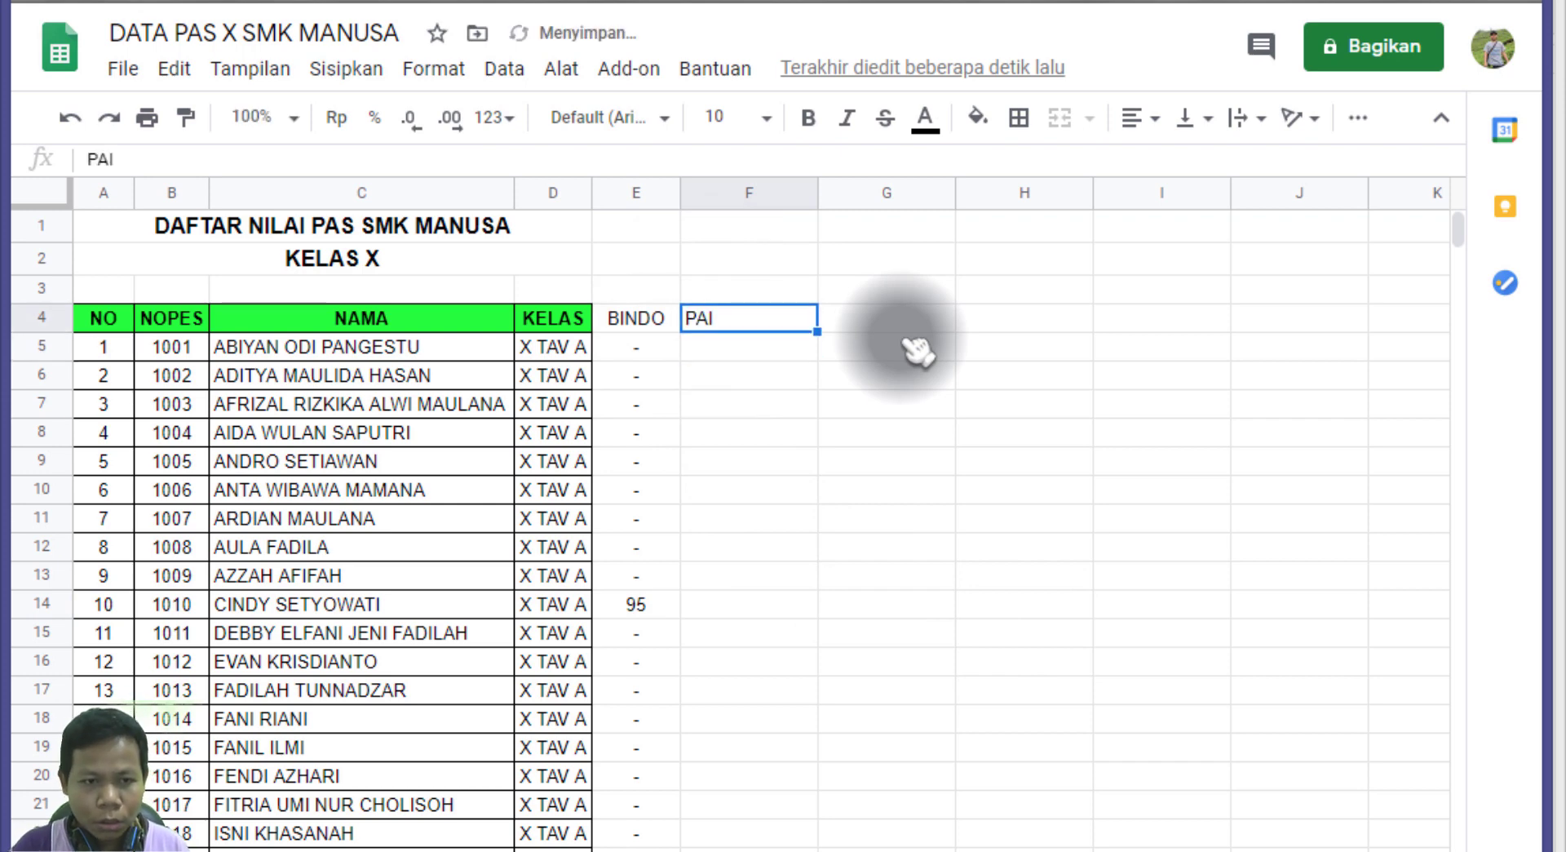
pyautogui.press('Right')
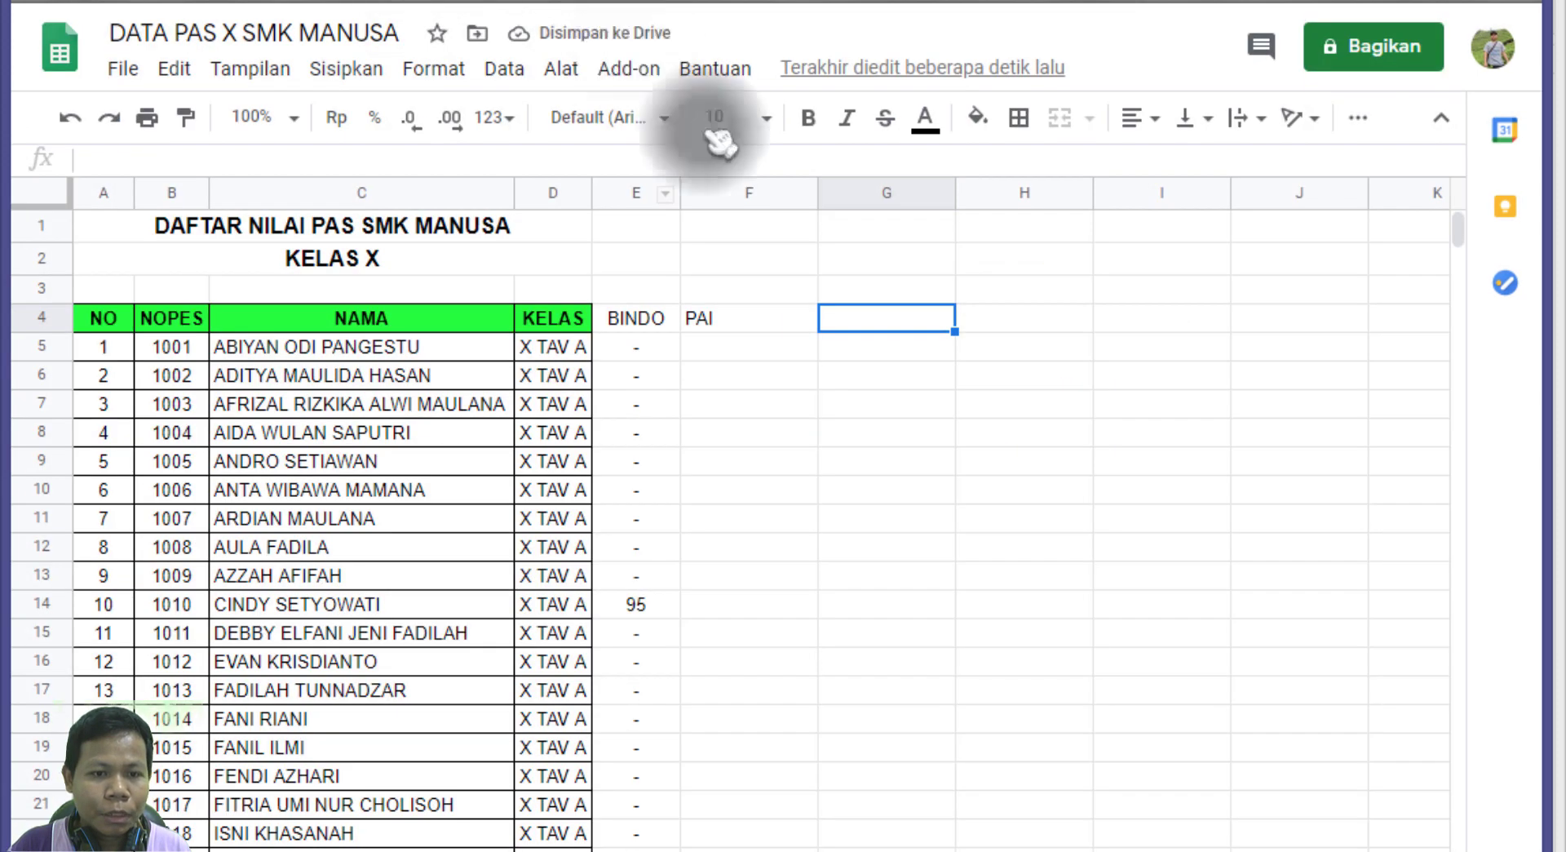
pyautogui.write('MTK')
pyautogui.press('Return')
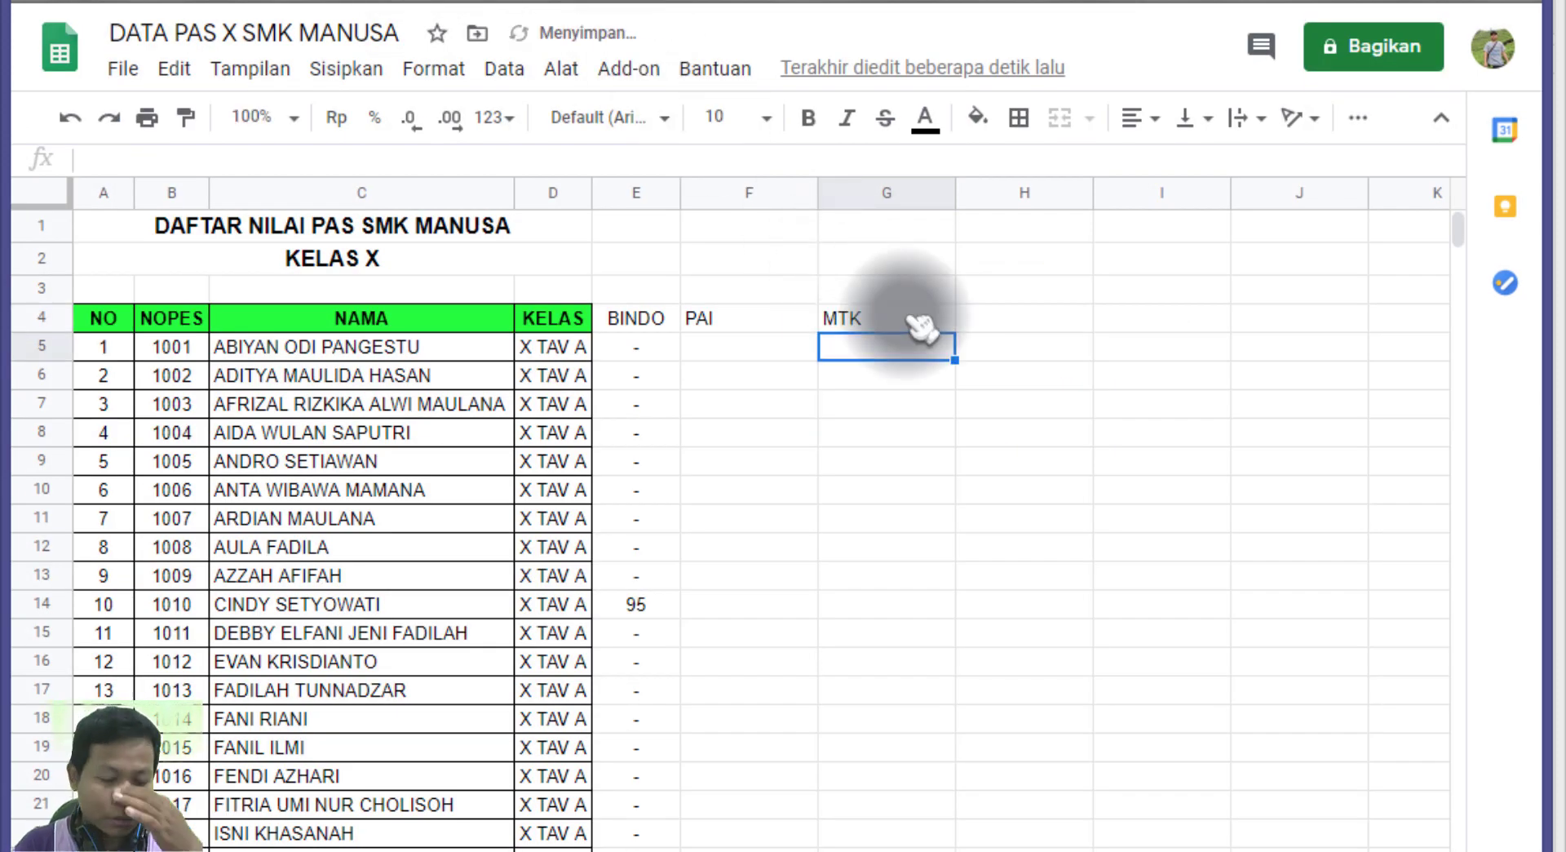
pyautogui.moveTo(818, 192); pyautogui.dragTo(755, 192)
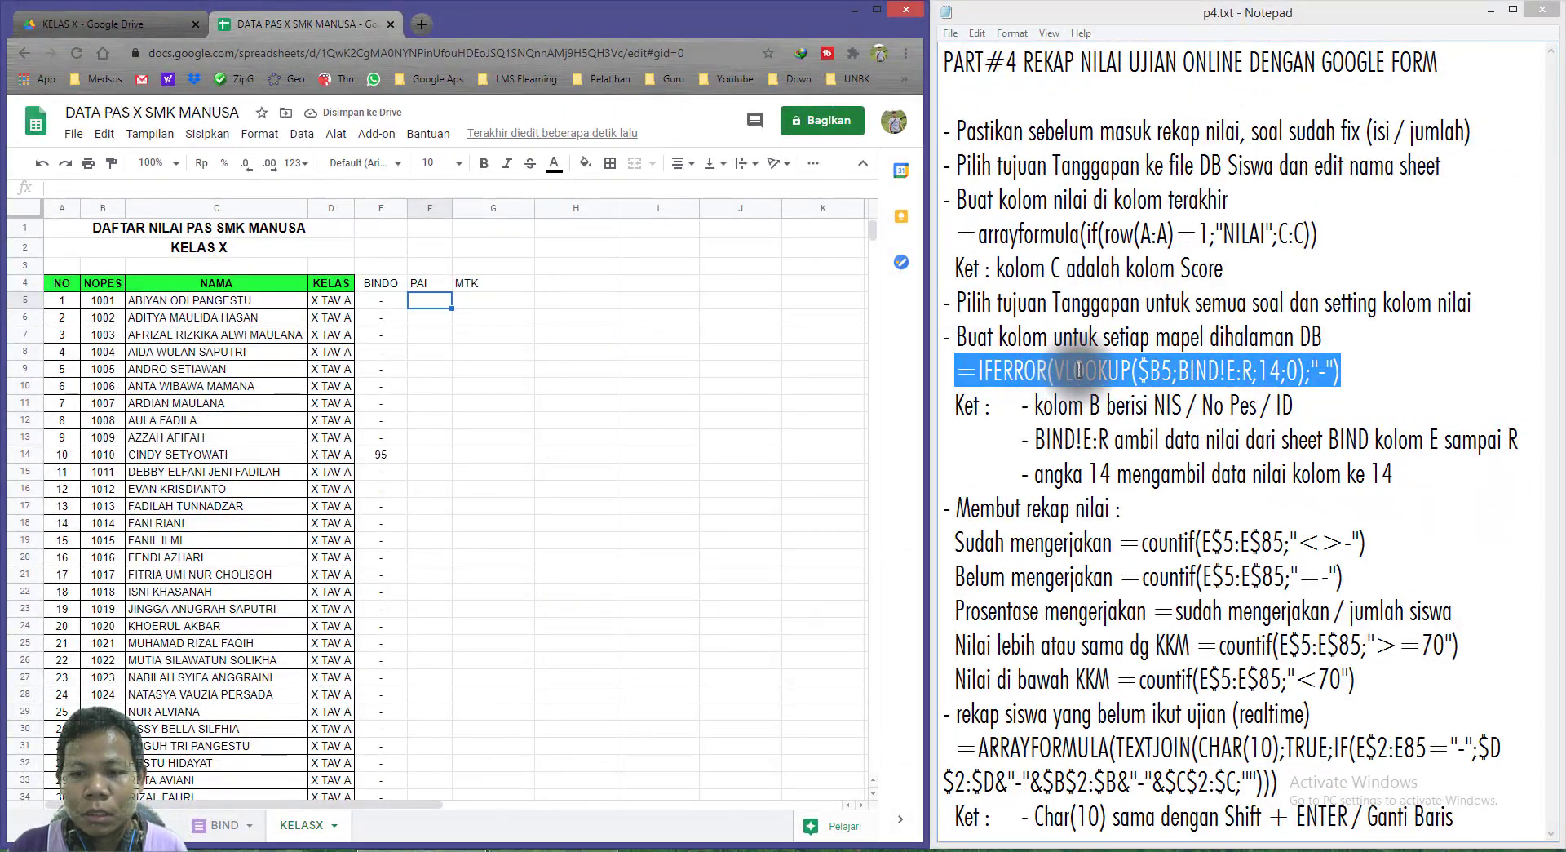
# Paste the IFERROR VLOOKUP formula from the notes into F5, changing its sheet reference from BIND to PAI.
pyautogui.rightClick(1078, 370)
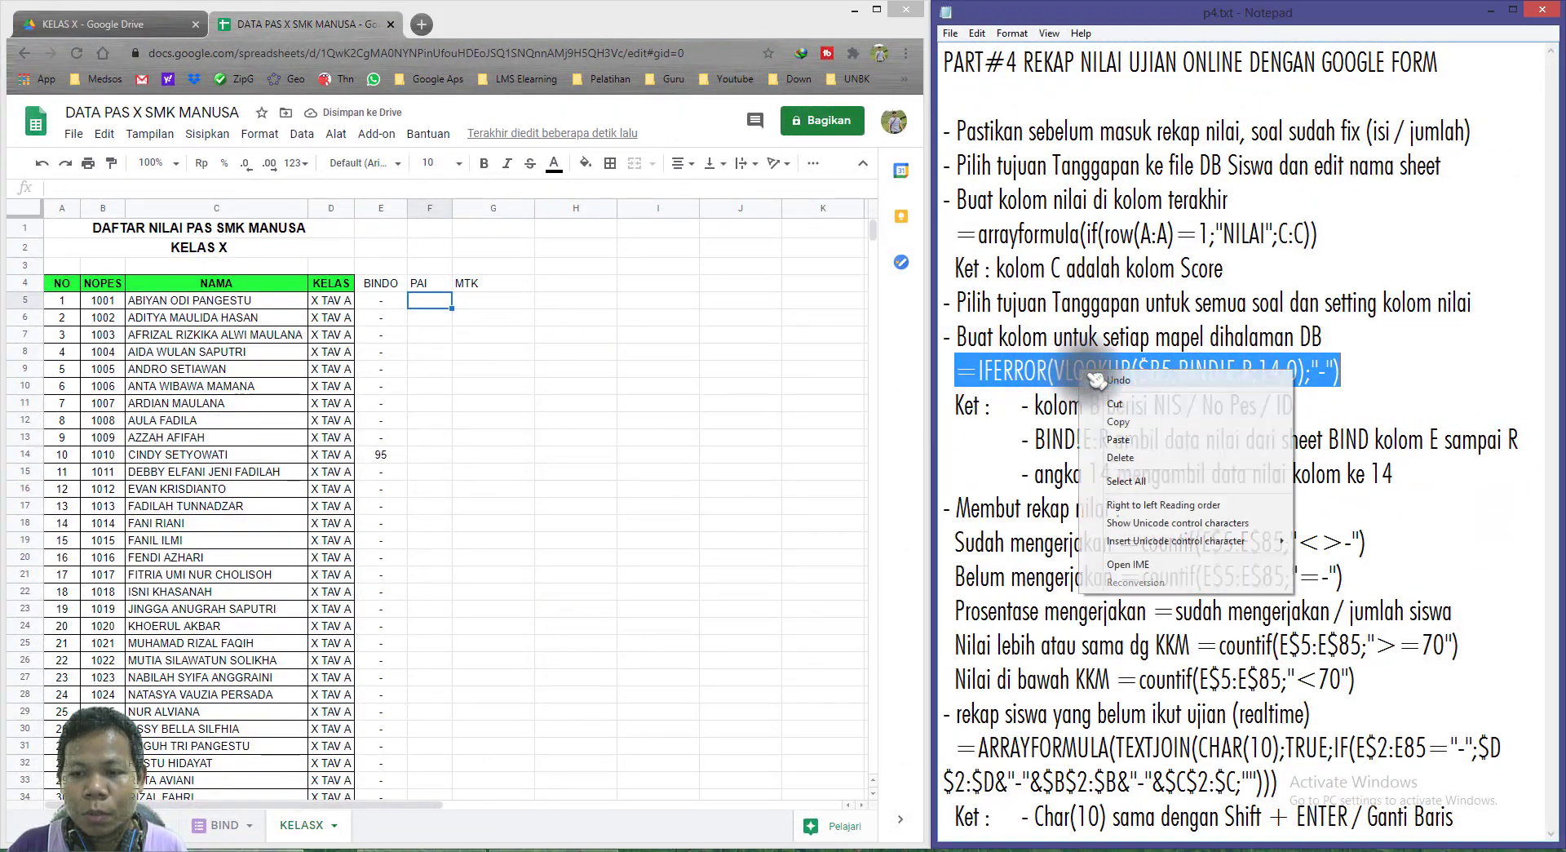
pyautogui.click(1110, 415)
pyautogui.click(499, 352)
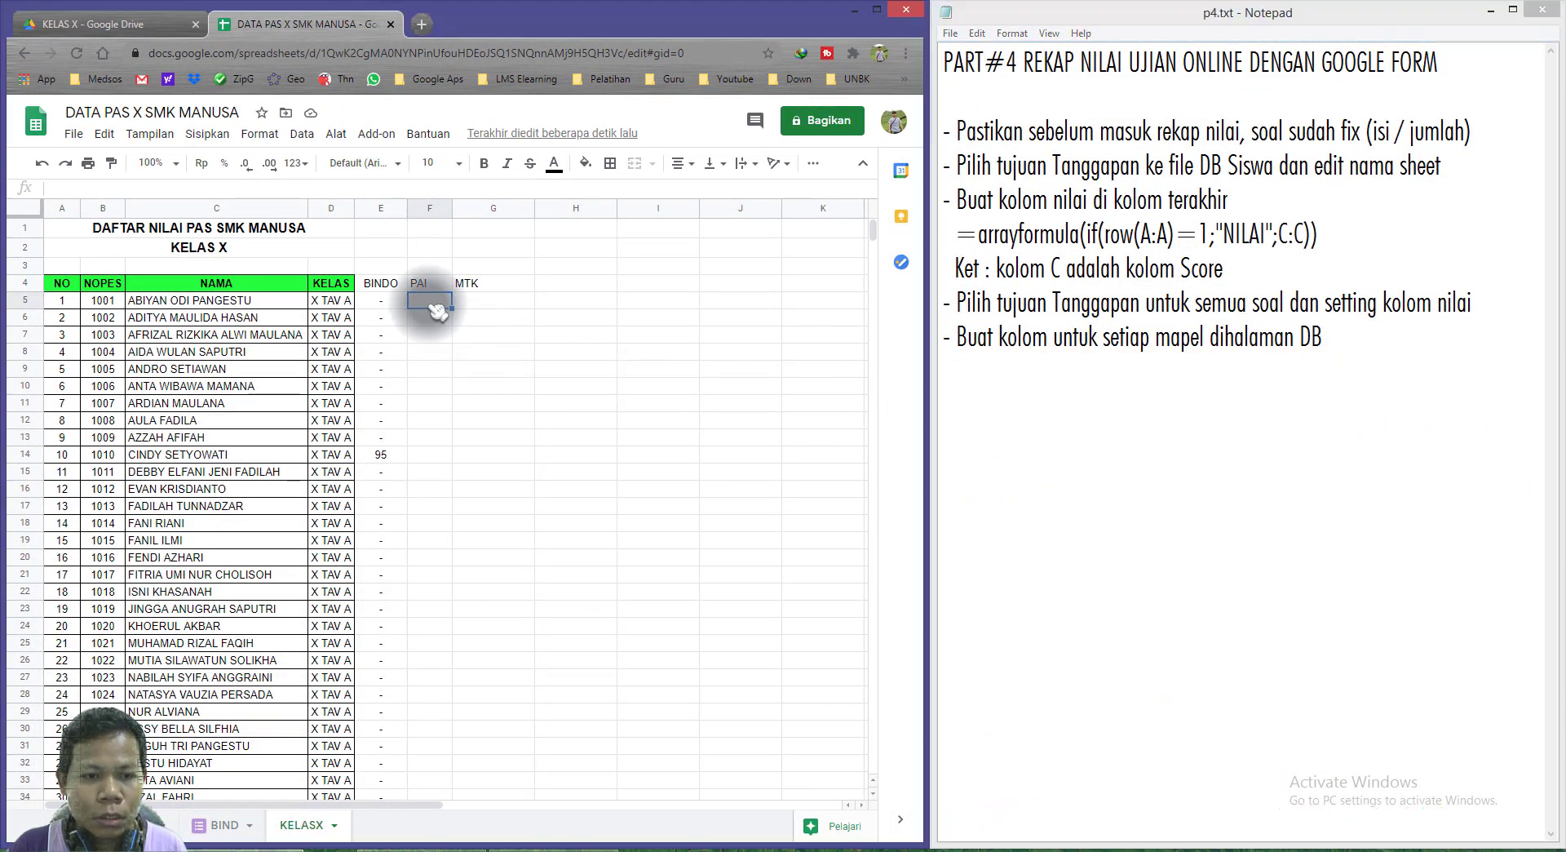
pyautogui.doubleClick(428, 302)
pyautogui.write('=IFERROR(VLOOKUP($B5;BIND!E:R;14;0);"-")')
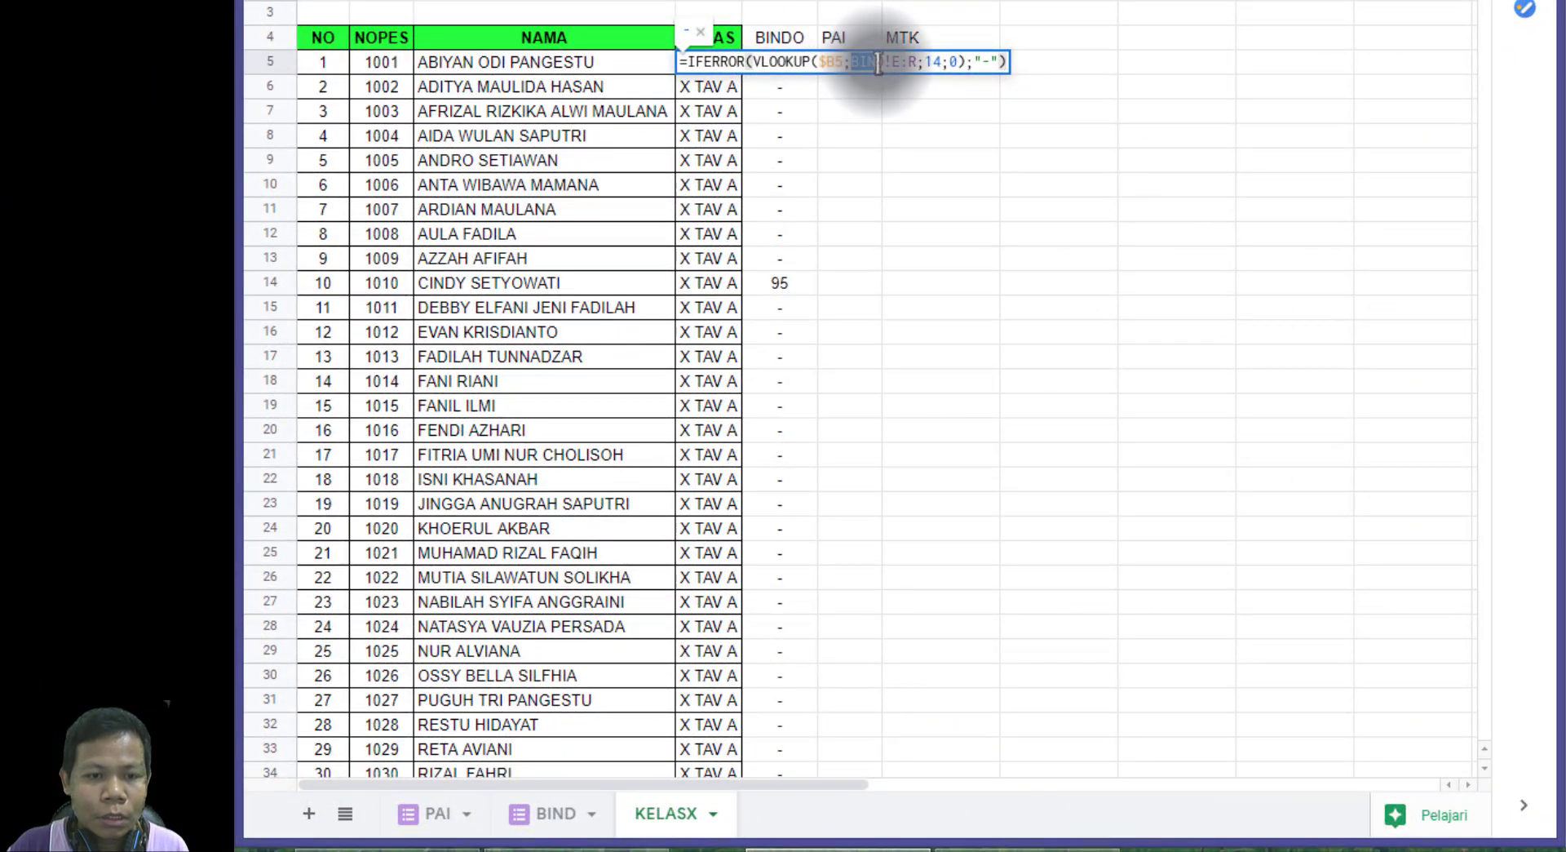
pyautogui.moveTo(882, 64); pyautogui.dragTo(885, 63)
pyautogui.write('PA')
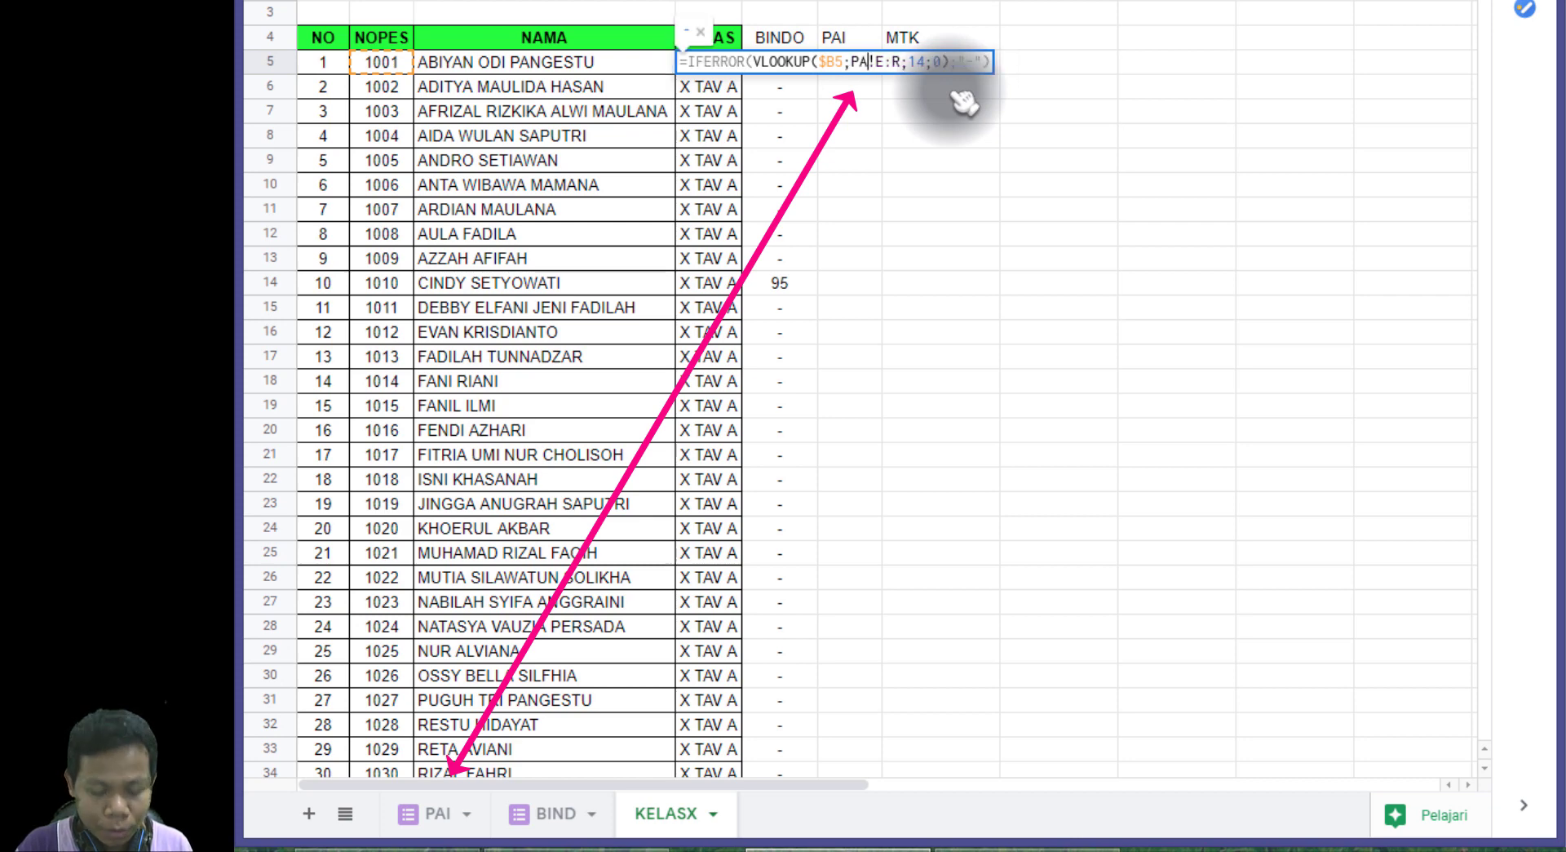
pyautogui.click(877, 62)
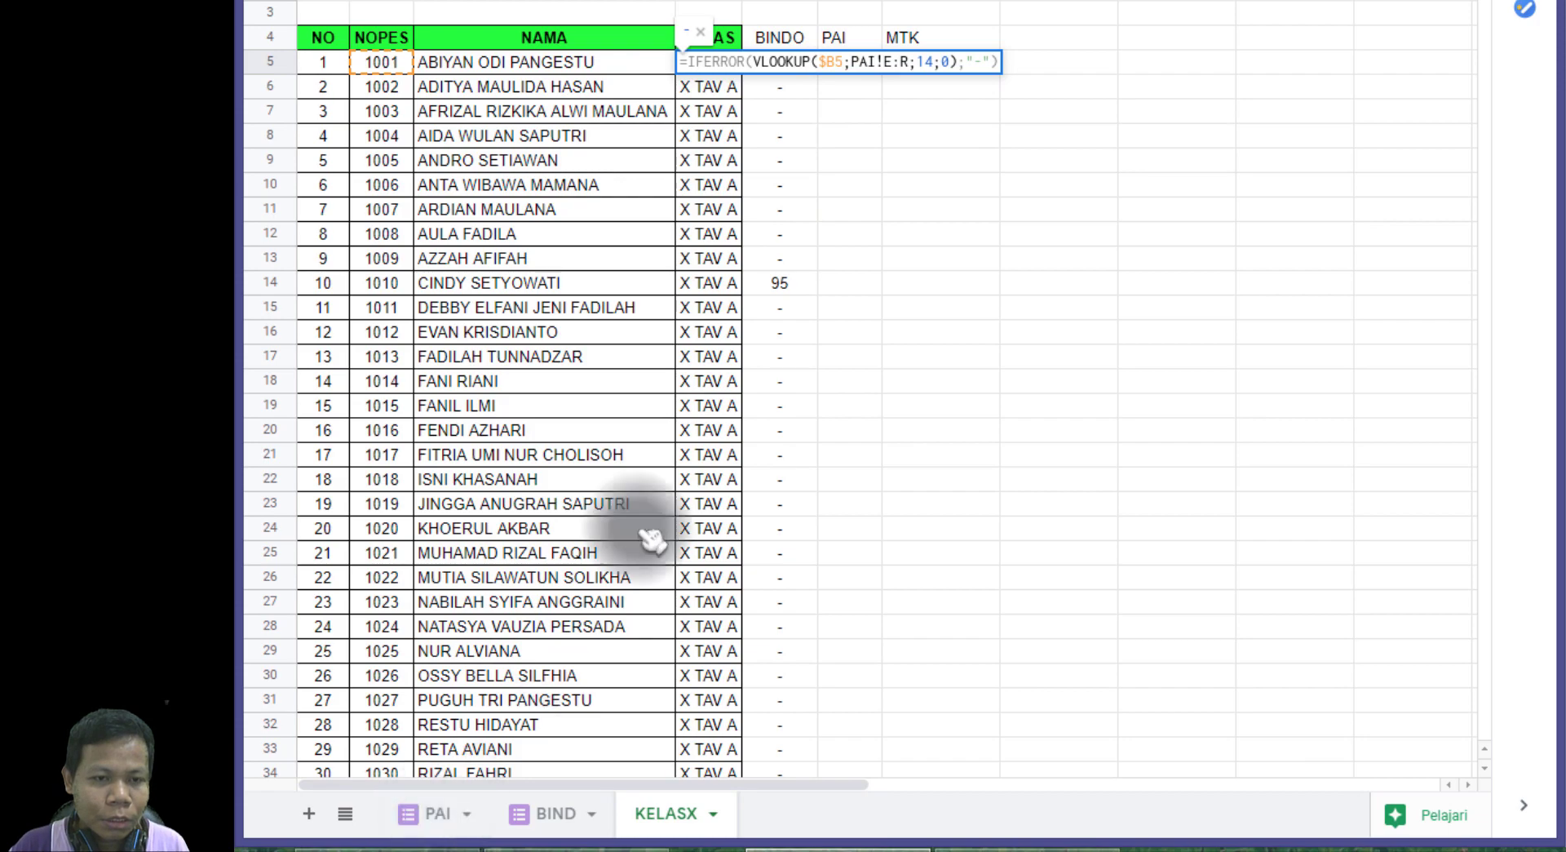
pyautogui.press('Return')
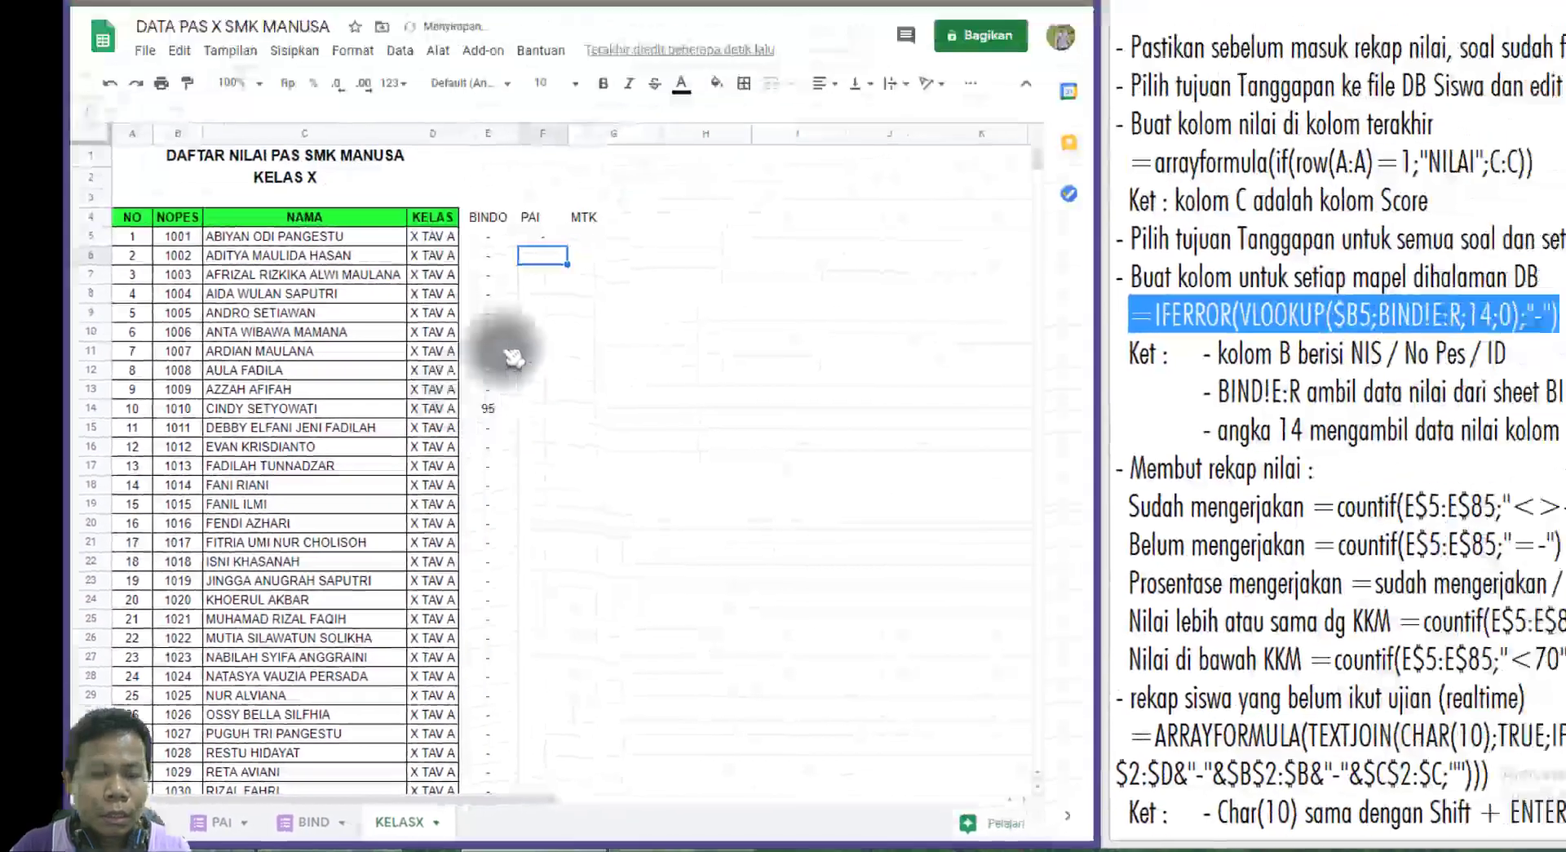
# Review the PAI lookups showing "-" down column F, then select columns E through G.
pyautogui.click(428, 302)
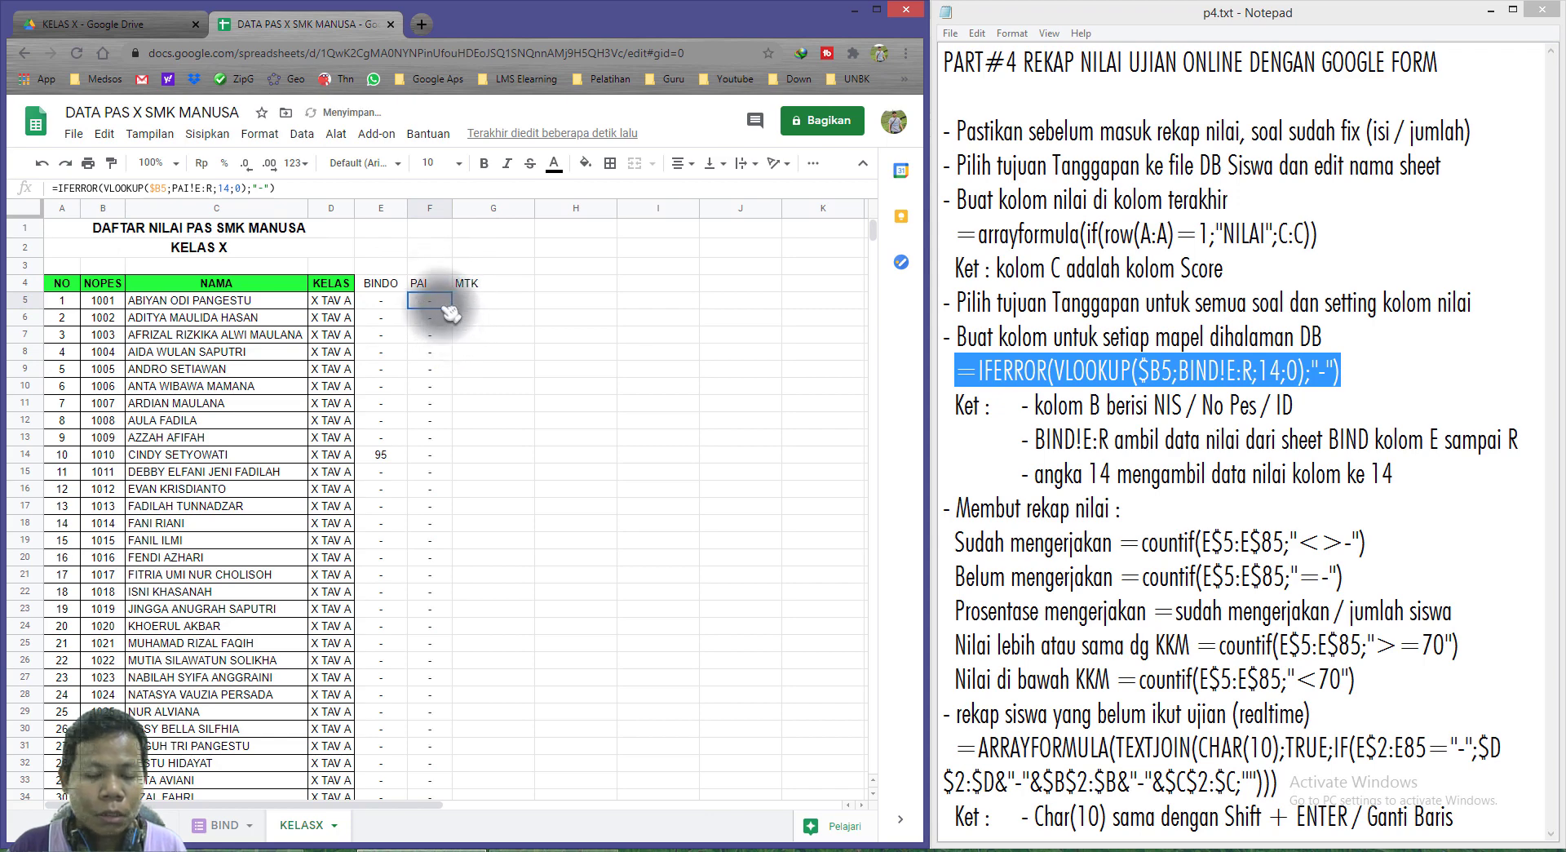
pyautogui.scroll(-2, 451, 456)
pyautogui.scroll(2, 450, 457)
pyautogui.scroll(-1, 447, 390)
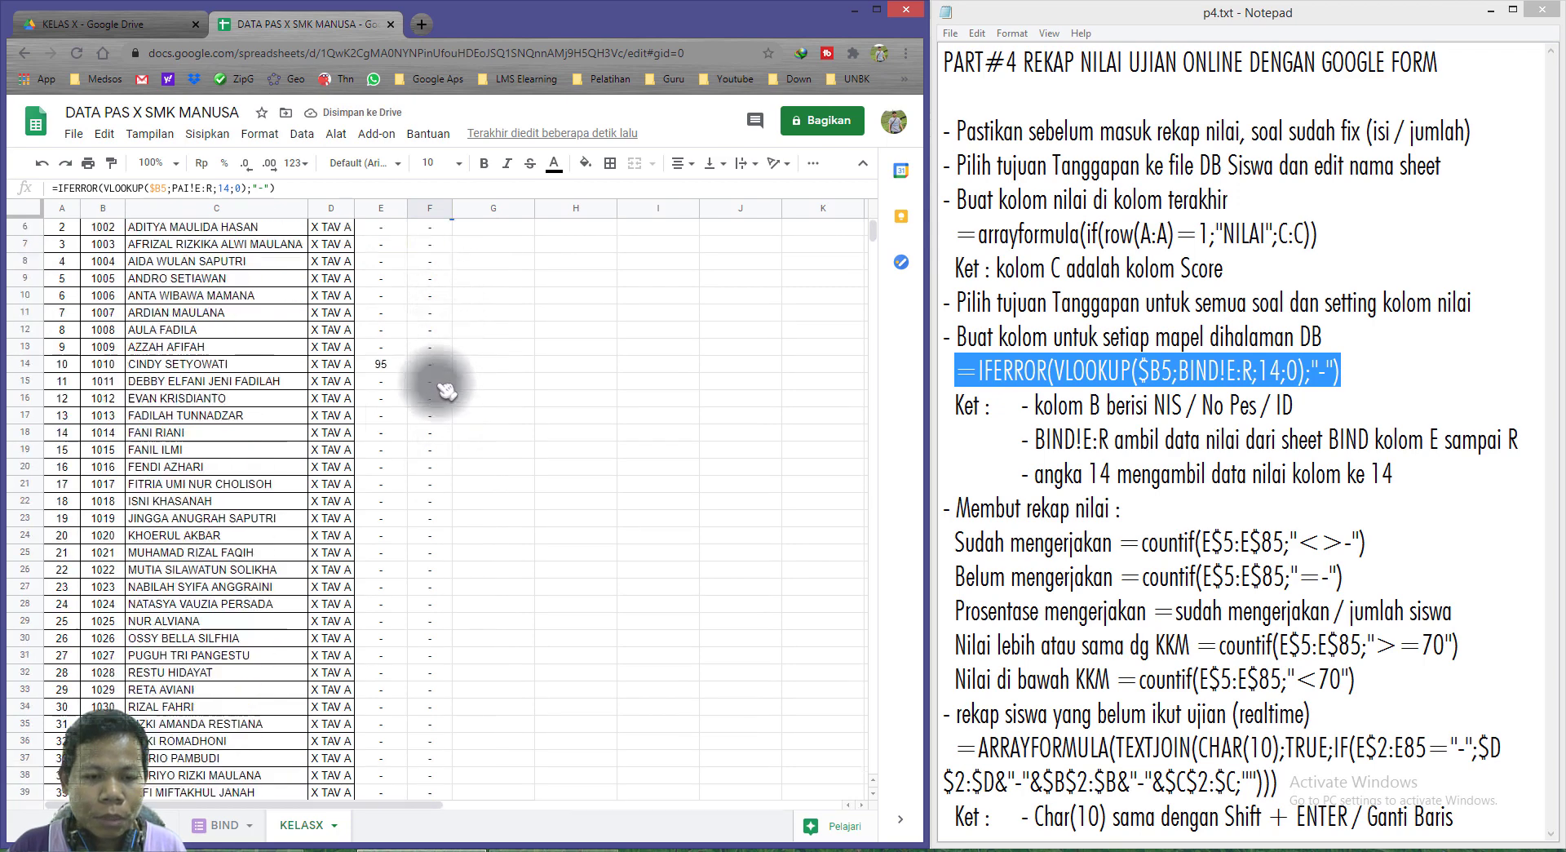
pyautogui.scroll(-4, 447, 390)
pyautogui.scroll(2, 453, 373)
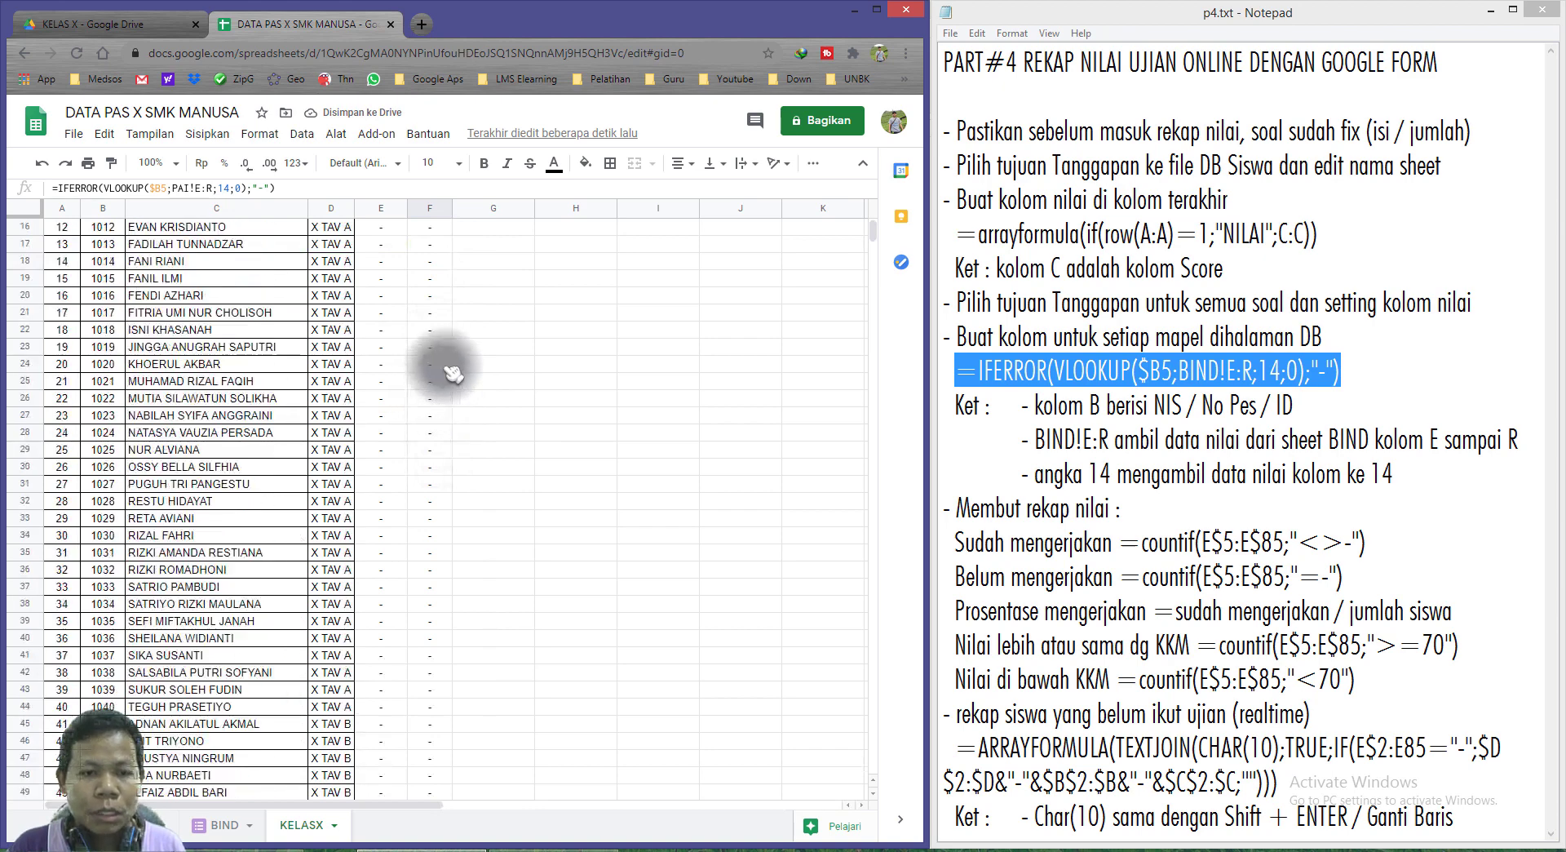
pyautogui.scroll(5, 452, 373)
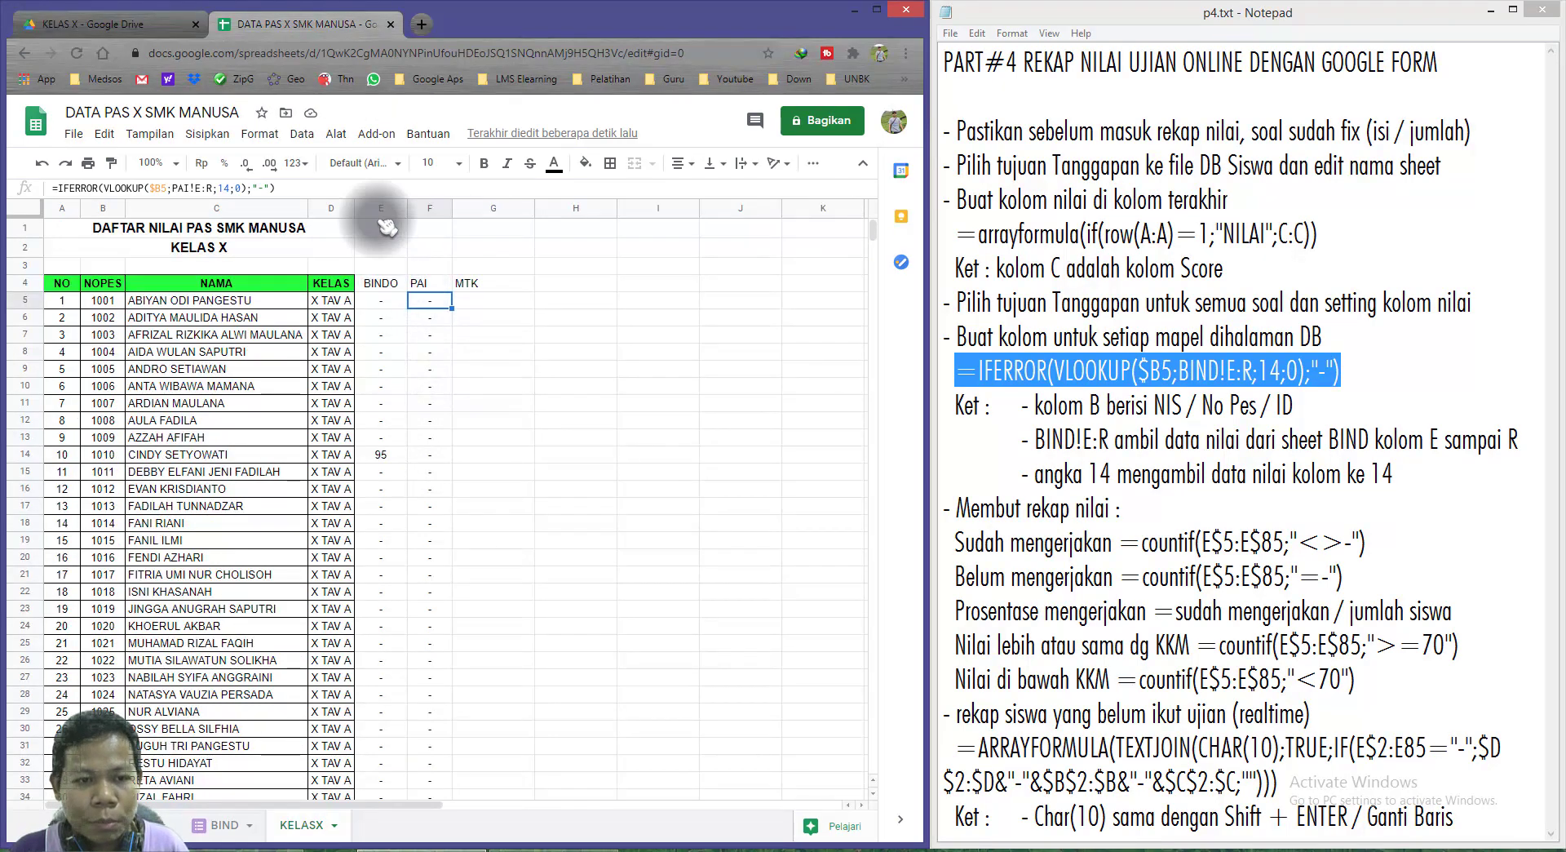
pyautogui.moveTo(381, 208); pyautogui.dragTo(493, 208)
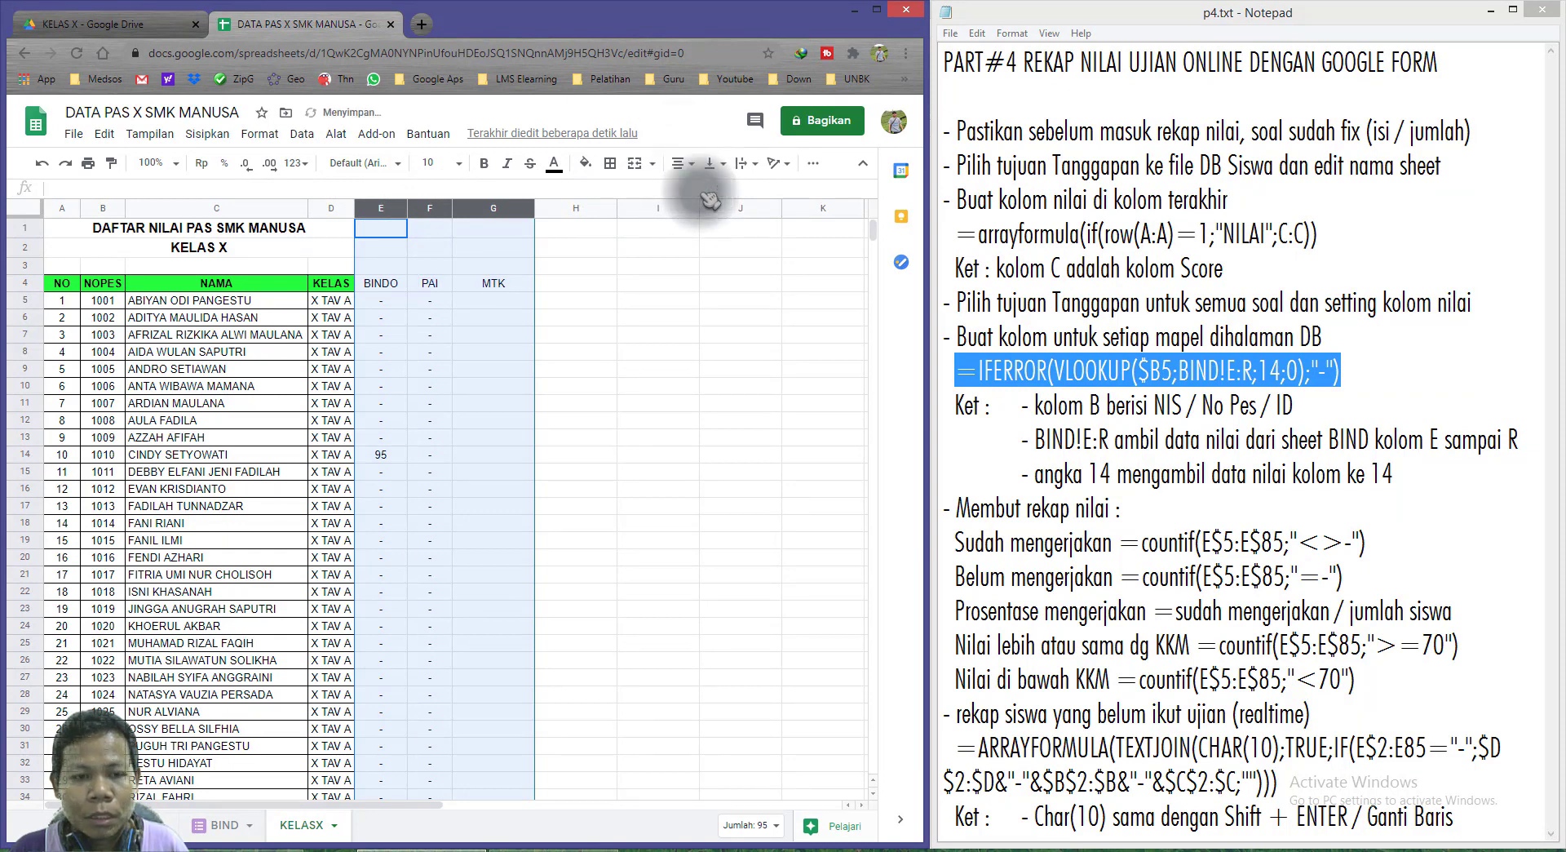
# Resize columns E through G to equal widths.
pyautogui.click(381, 208)
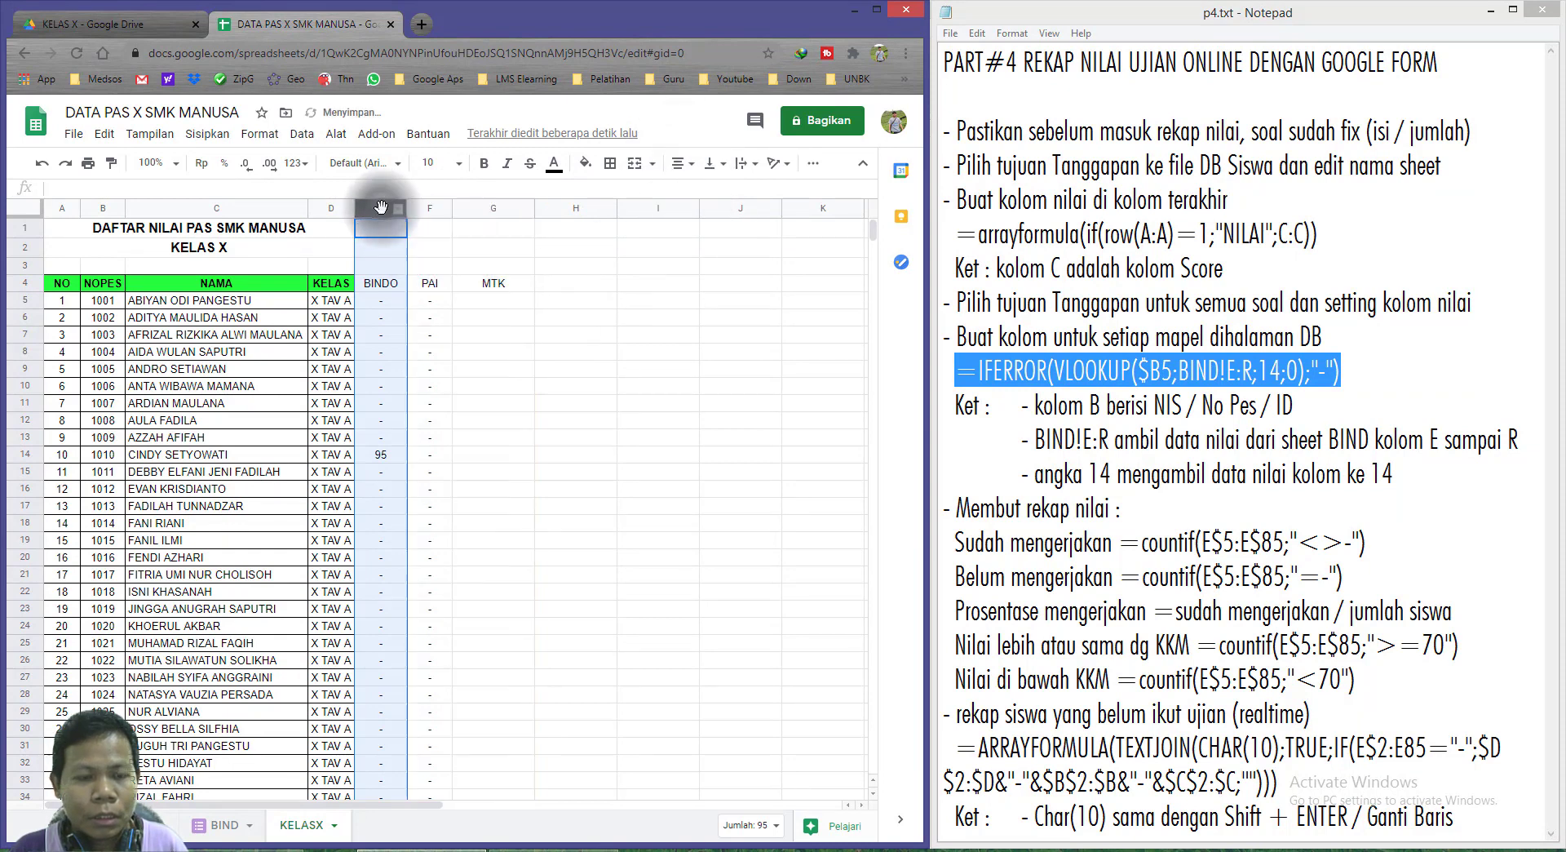
pyautogui.moveTo(383, 210); pyautogui.dragTo(470, 216)
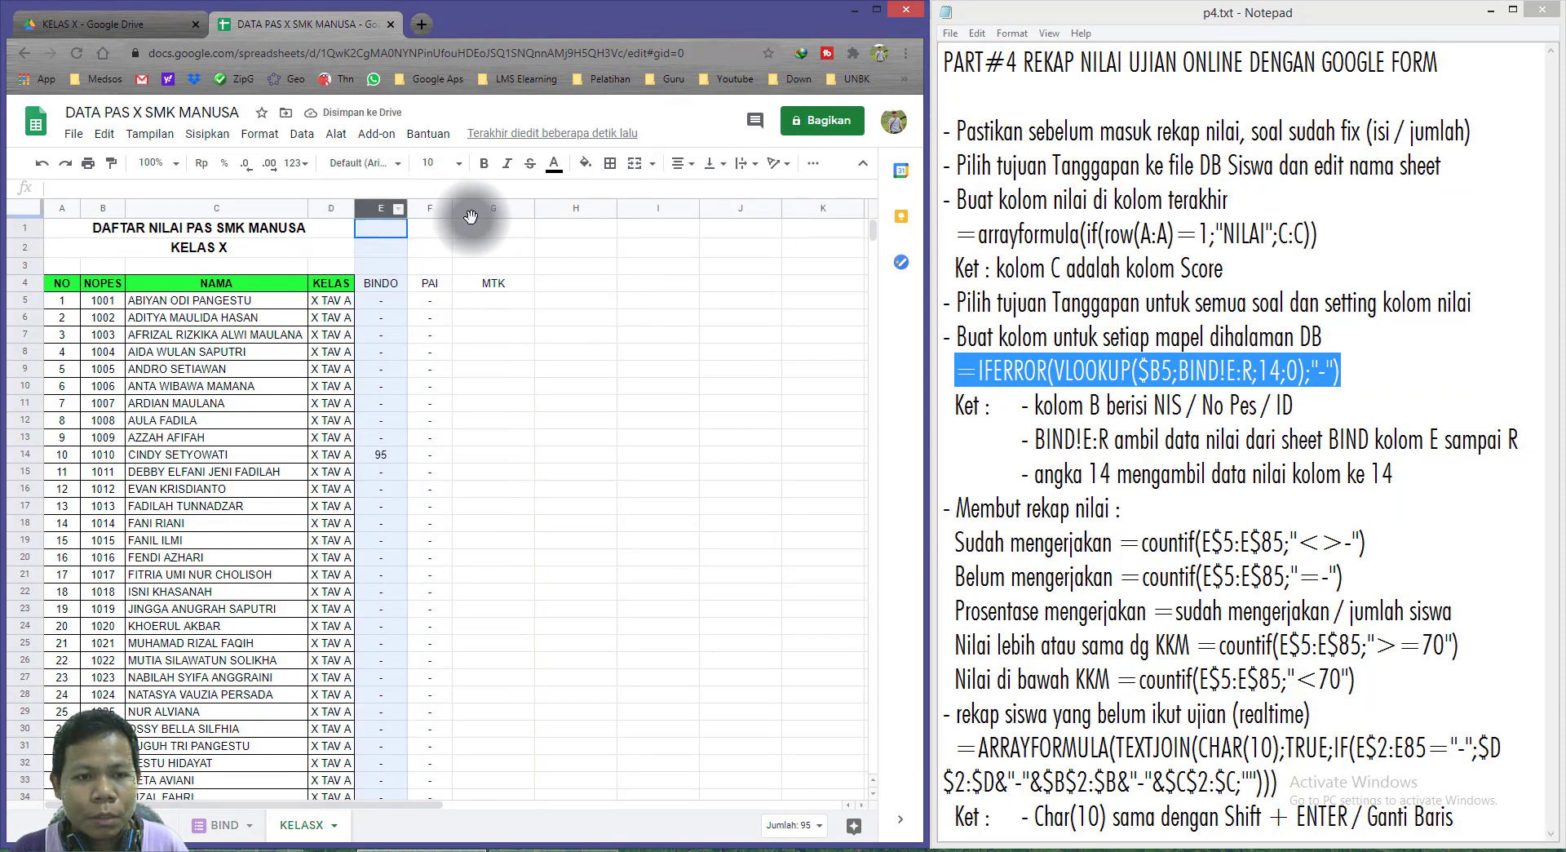
pyautogui.click(500, 208)
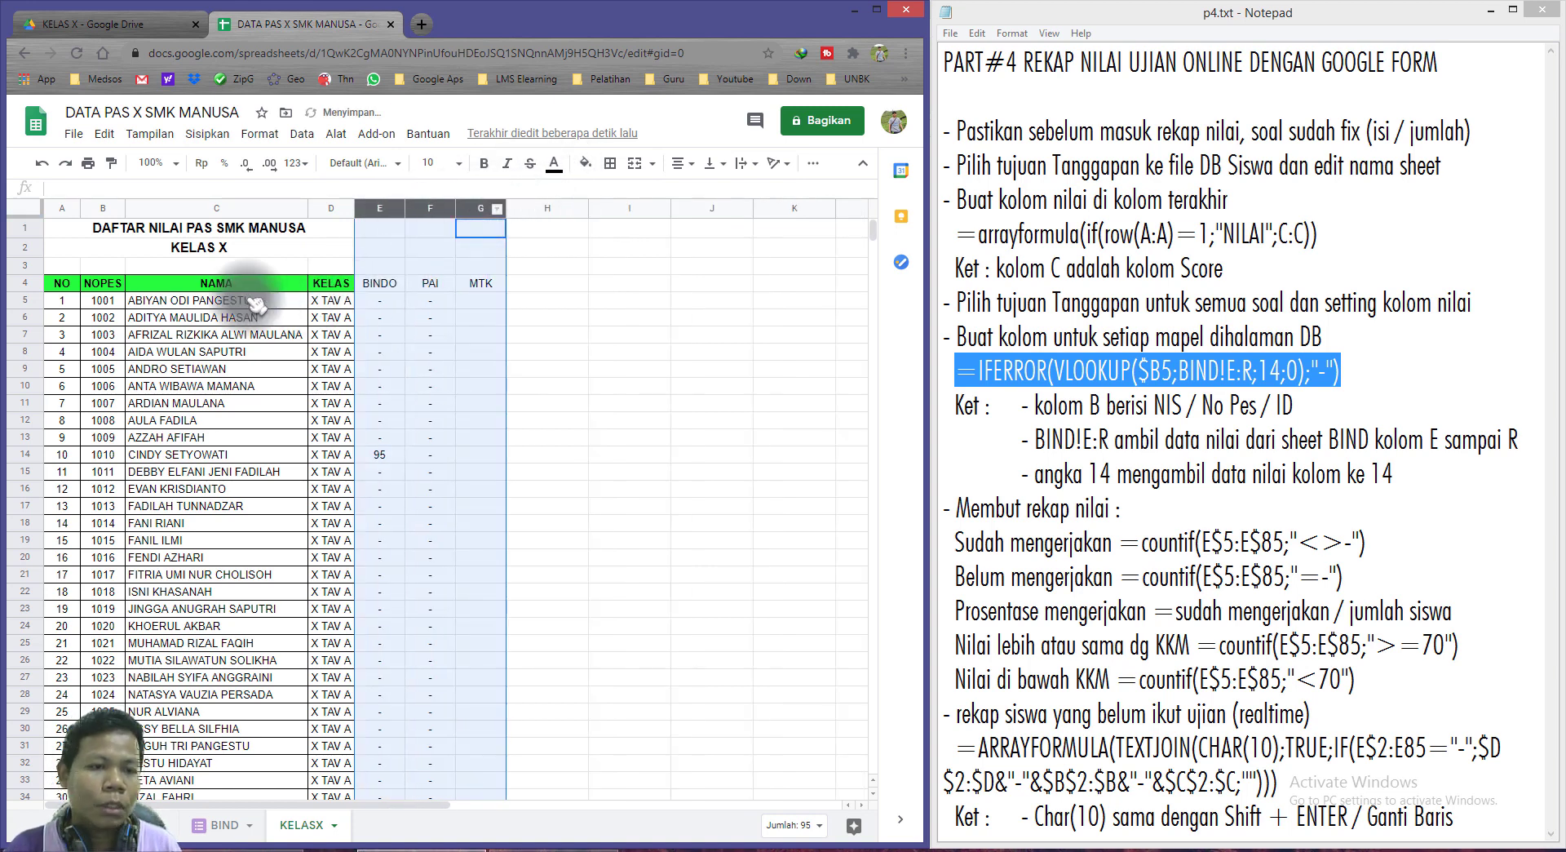
# Apply all borders to the range E4:G85.
pyautogui.click(377, 282)
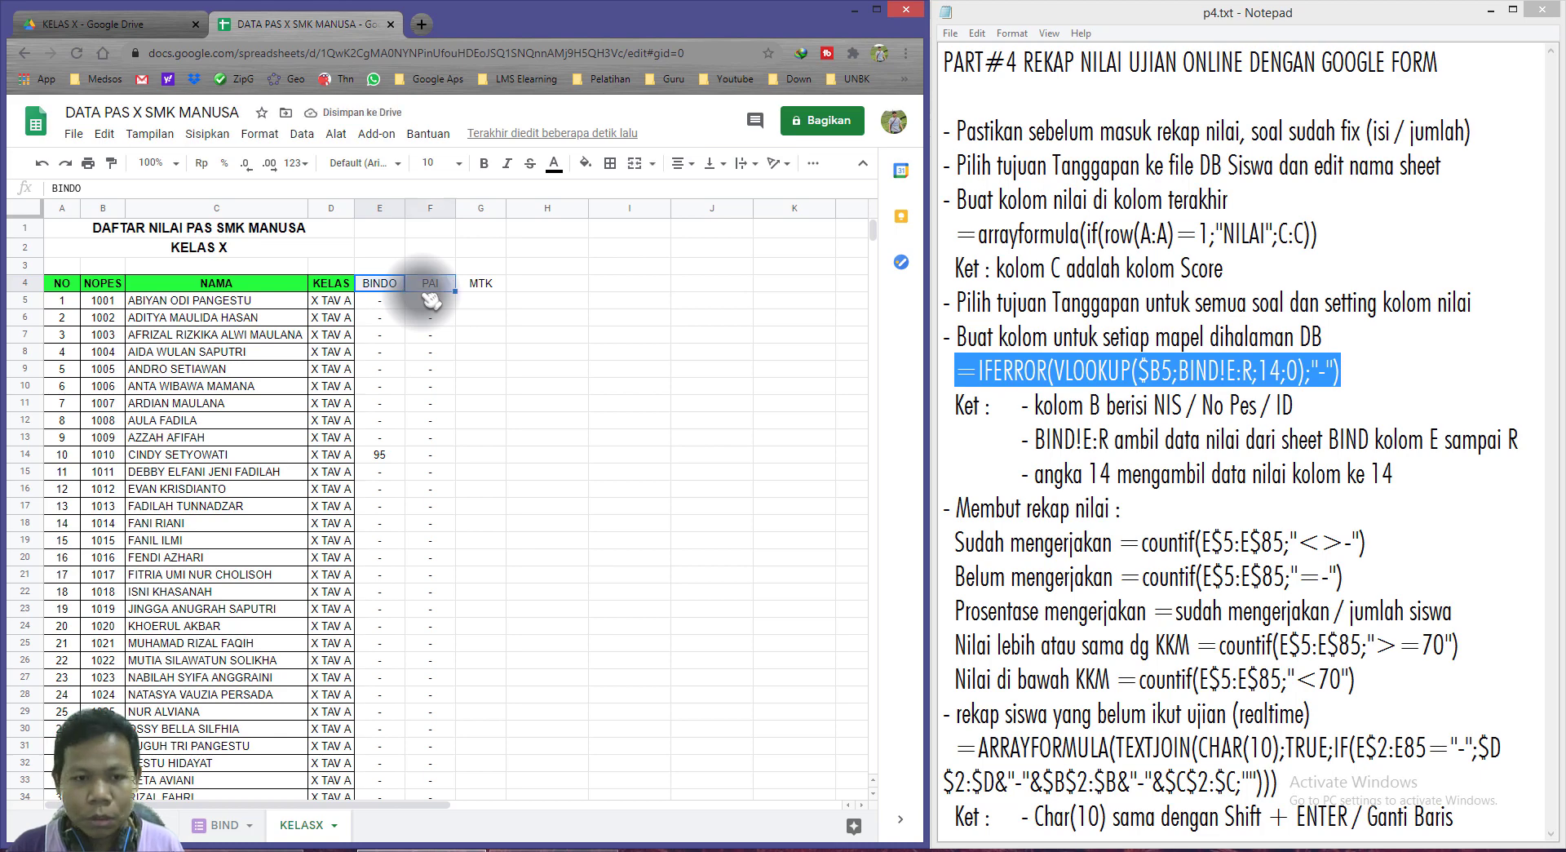
pyautogui.hotkey('shift', 'Right')
pyautogui.hotkey('ctrl', 'shift', 'Down')
pyautogui.scroll(15, 430, 300)
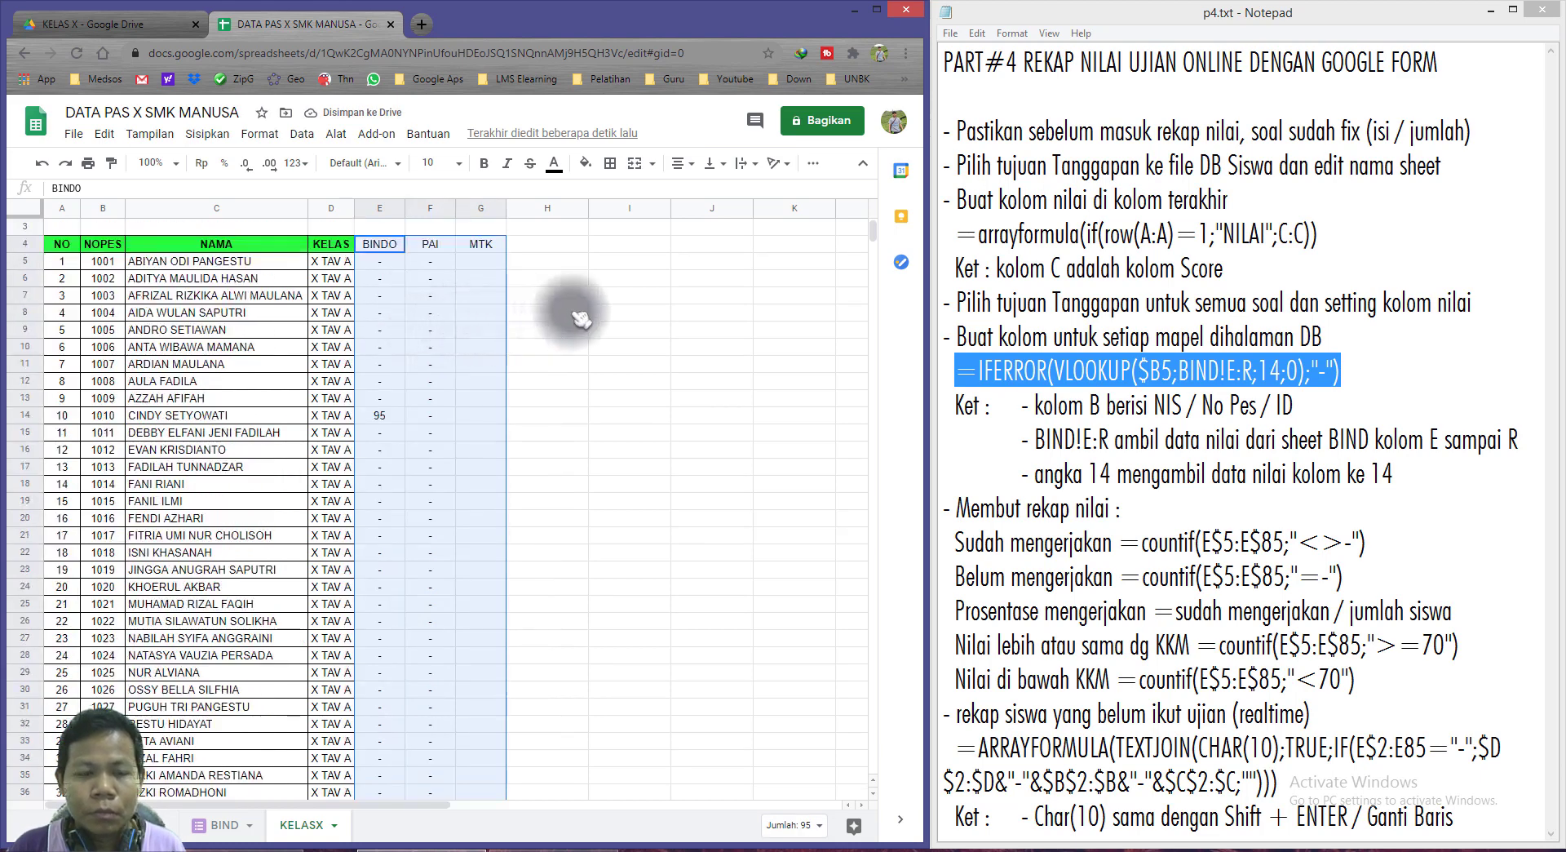
pyautogui.click(611, 164)
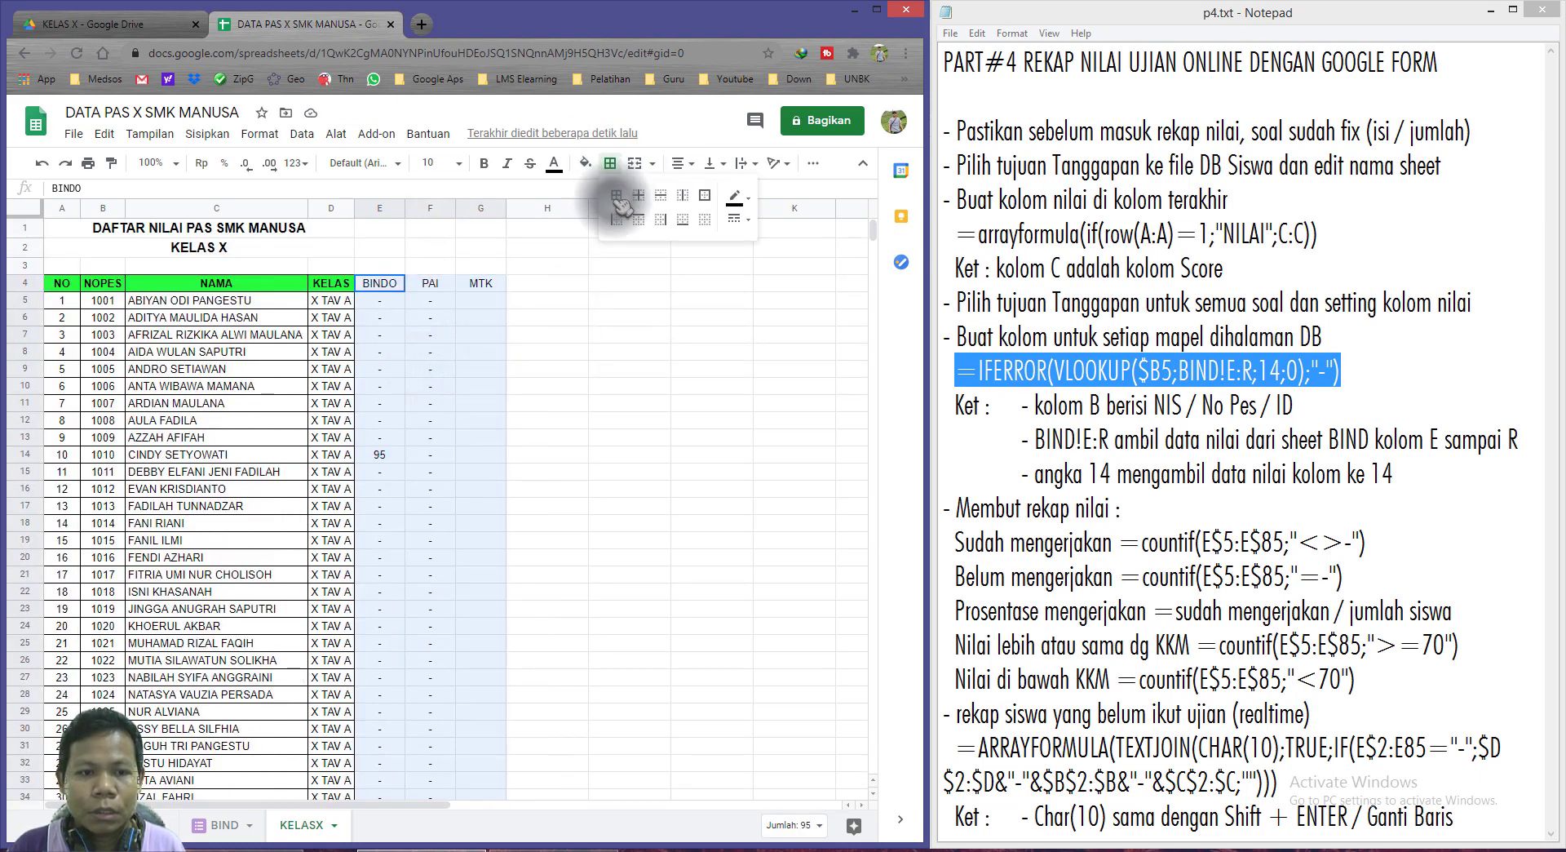
pyautogui.click(622, 201)
# Make the row-4 headers C4:G4 bold and fill the BINDO, PAI and MTK headers green.
pyautogui.moveTo(216, 283); pyautogui.dragTo(481, 284)
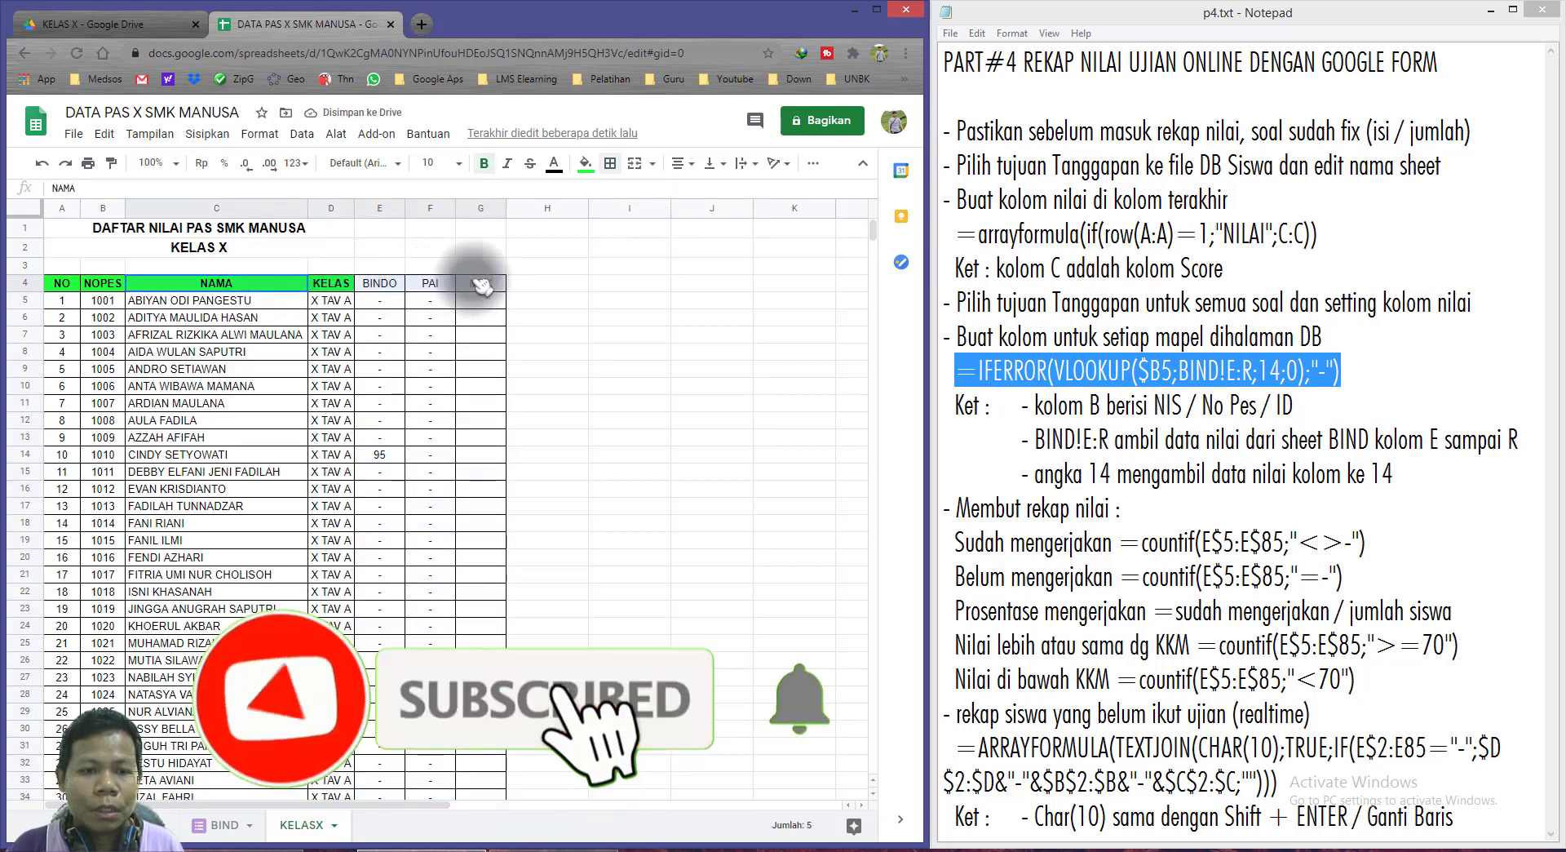
pyautogui.click(486, 164)
pyautogui.click(585, 164)
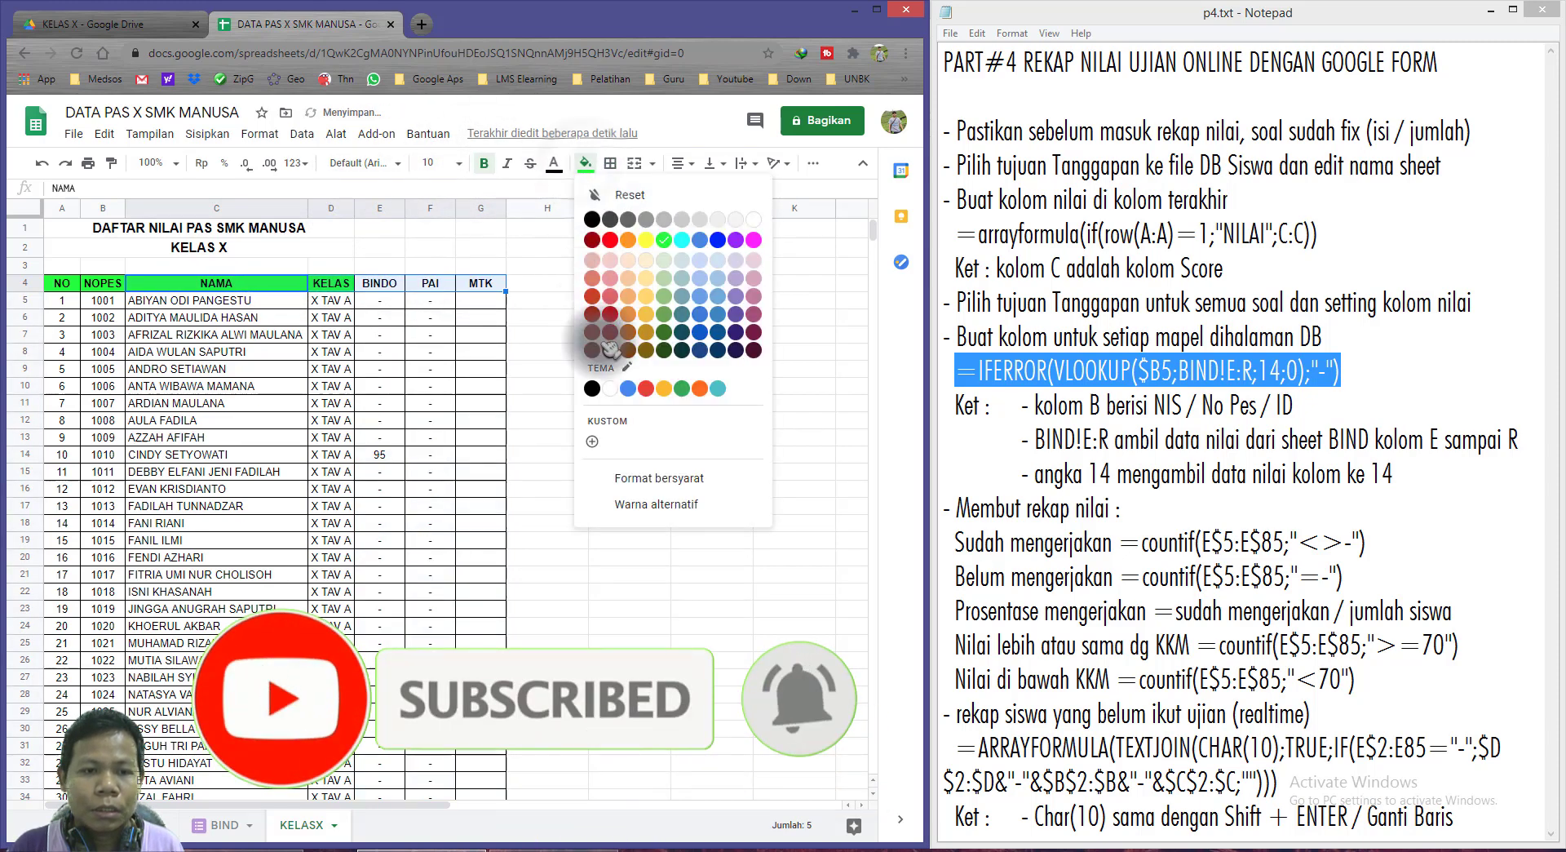
pyautogui.click(676, 243)
pyautogui.click(546, 335)
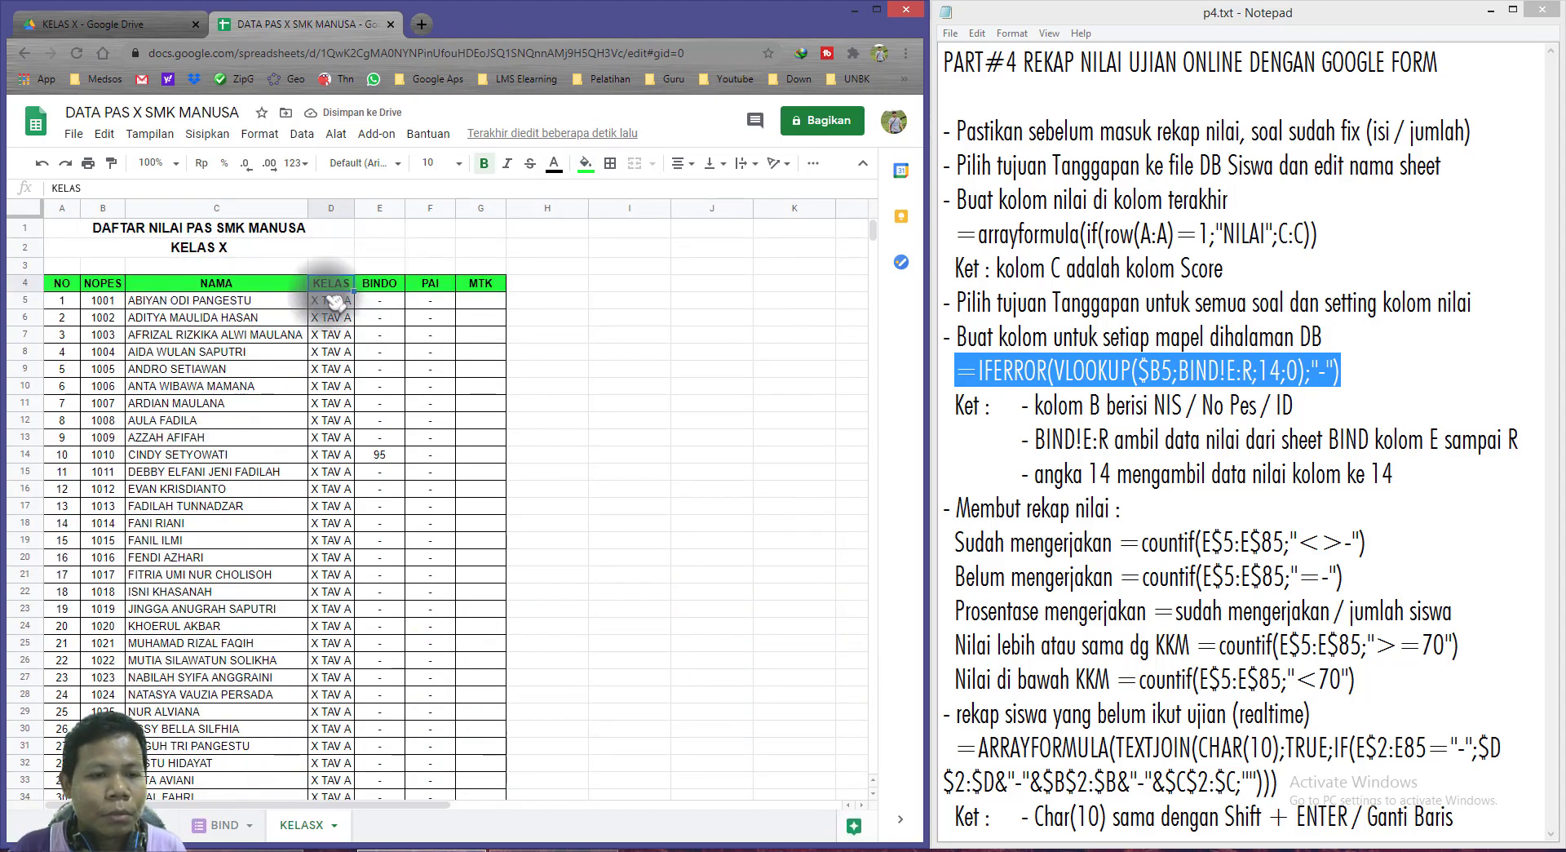
# Freeze rows 1–4 and columns A–D from the Tampilan > Bekukan menu.
pyautogui.click(150, 134)
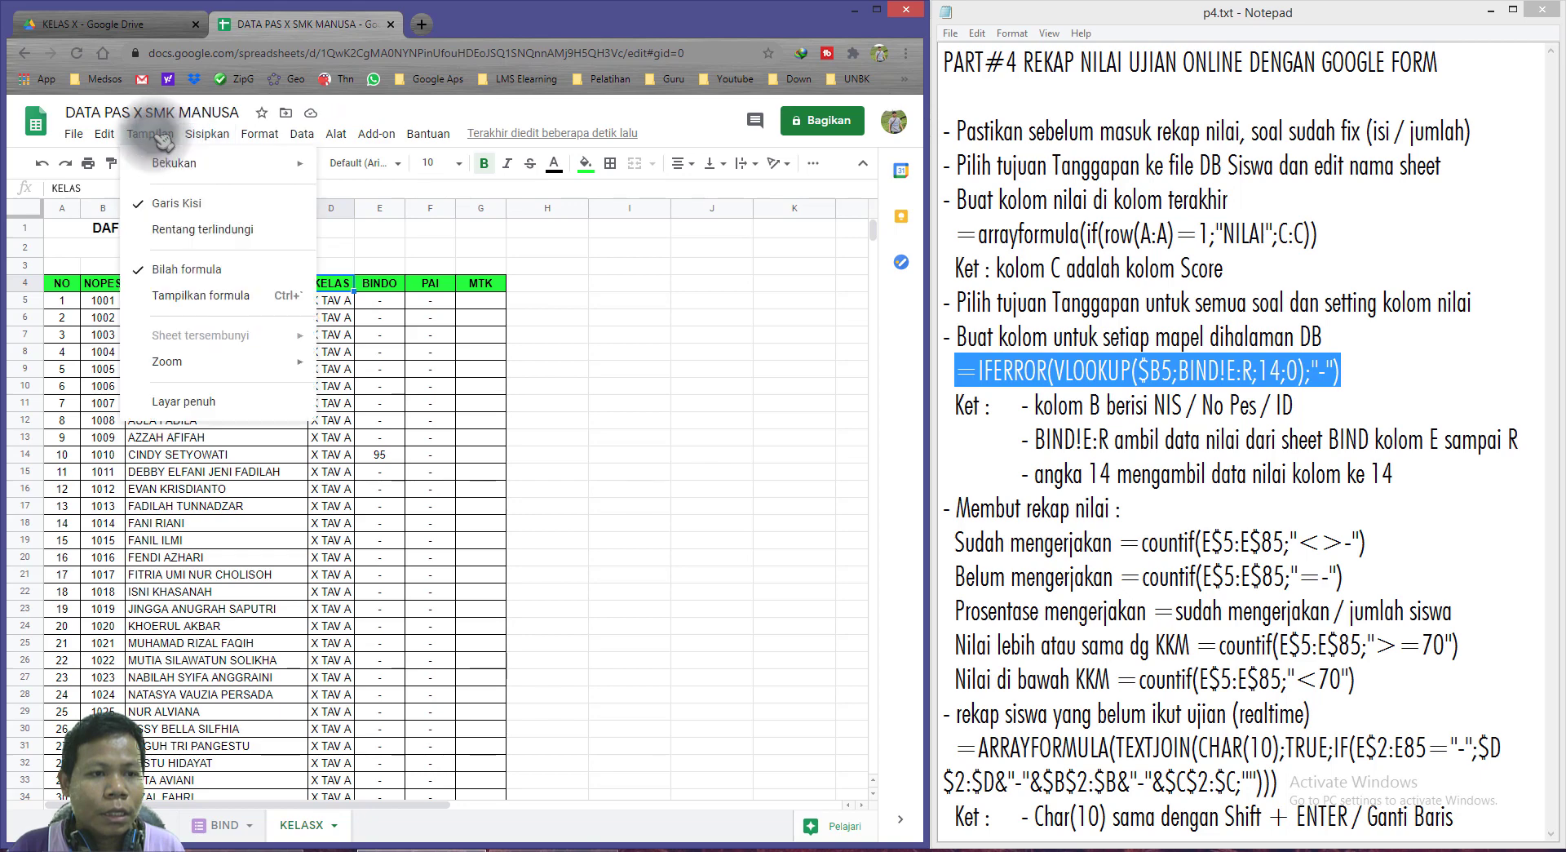
pyautogui.moveTo(204, 163)
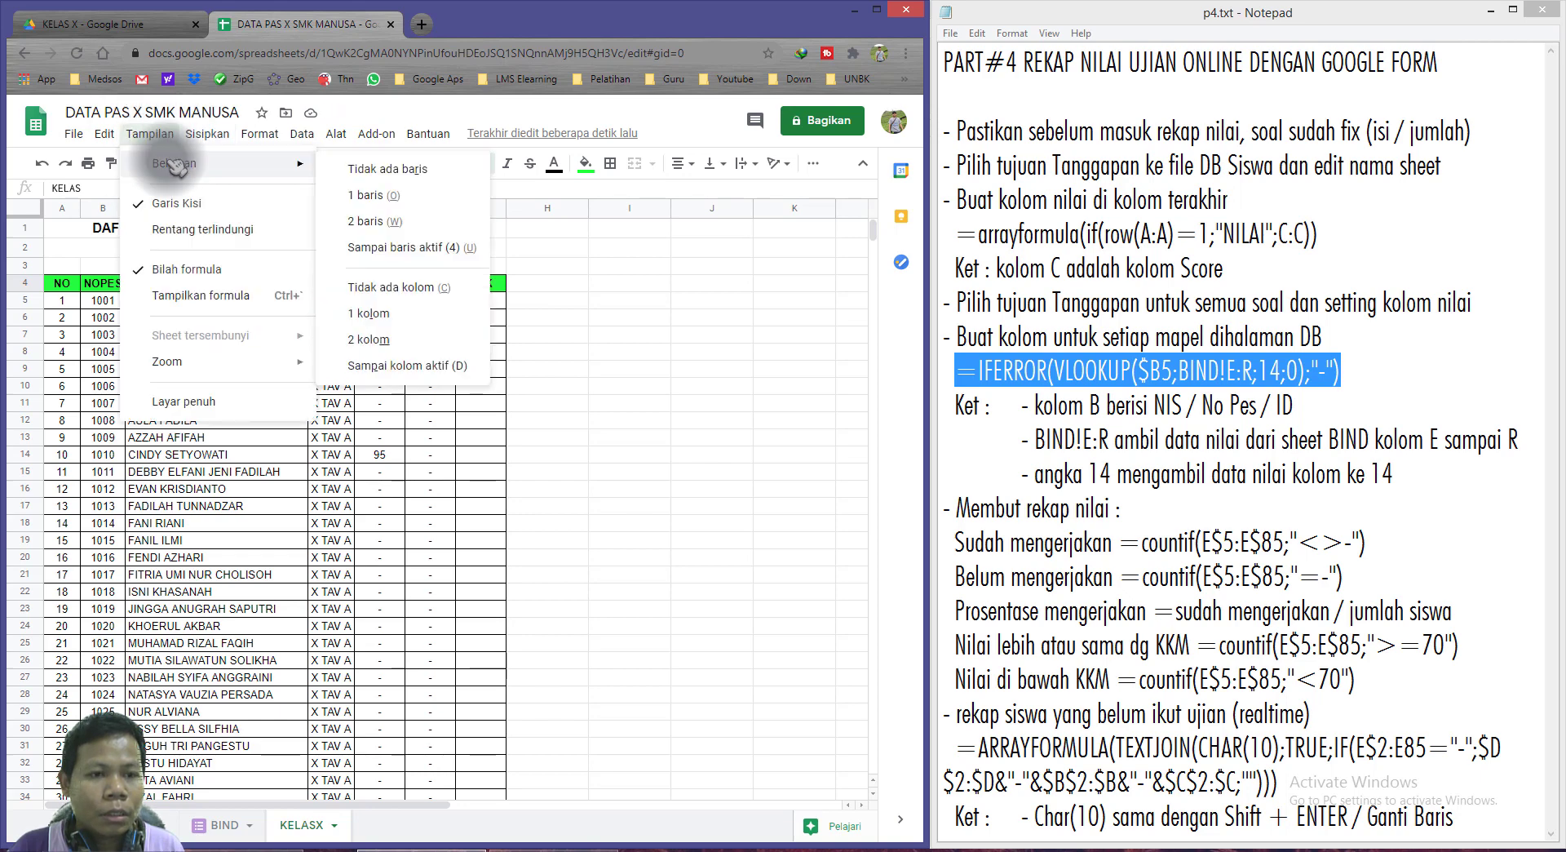
pyautogui.click(394, 249)
pyautogui.click(163, 134)
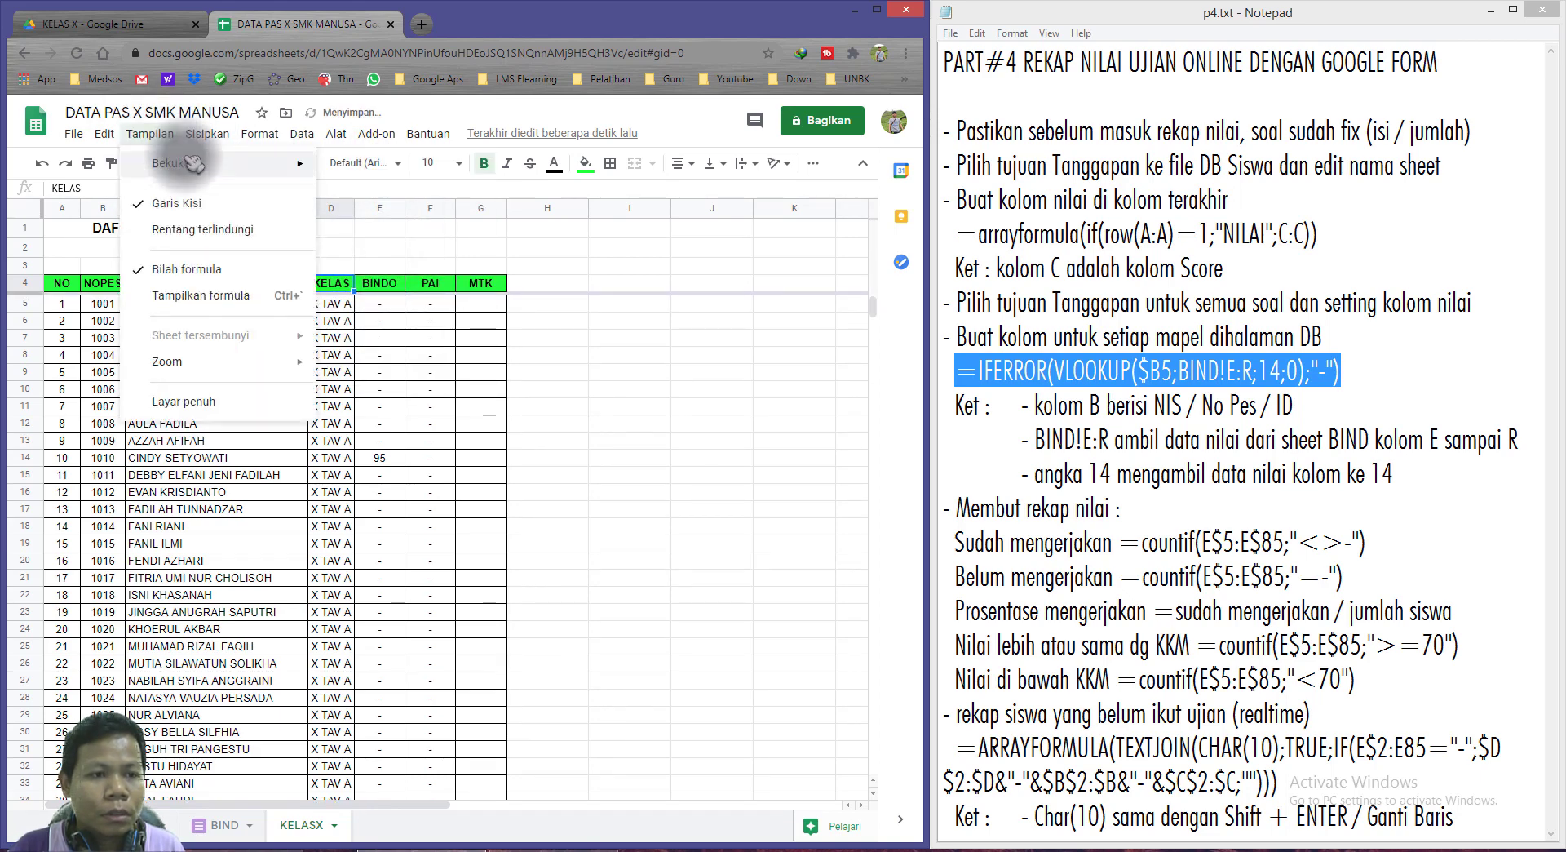
pyautogui.moveTo(212, 163)
pyautogui.click(403, 367)
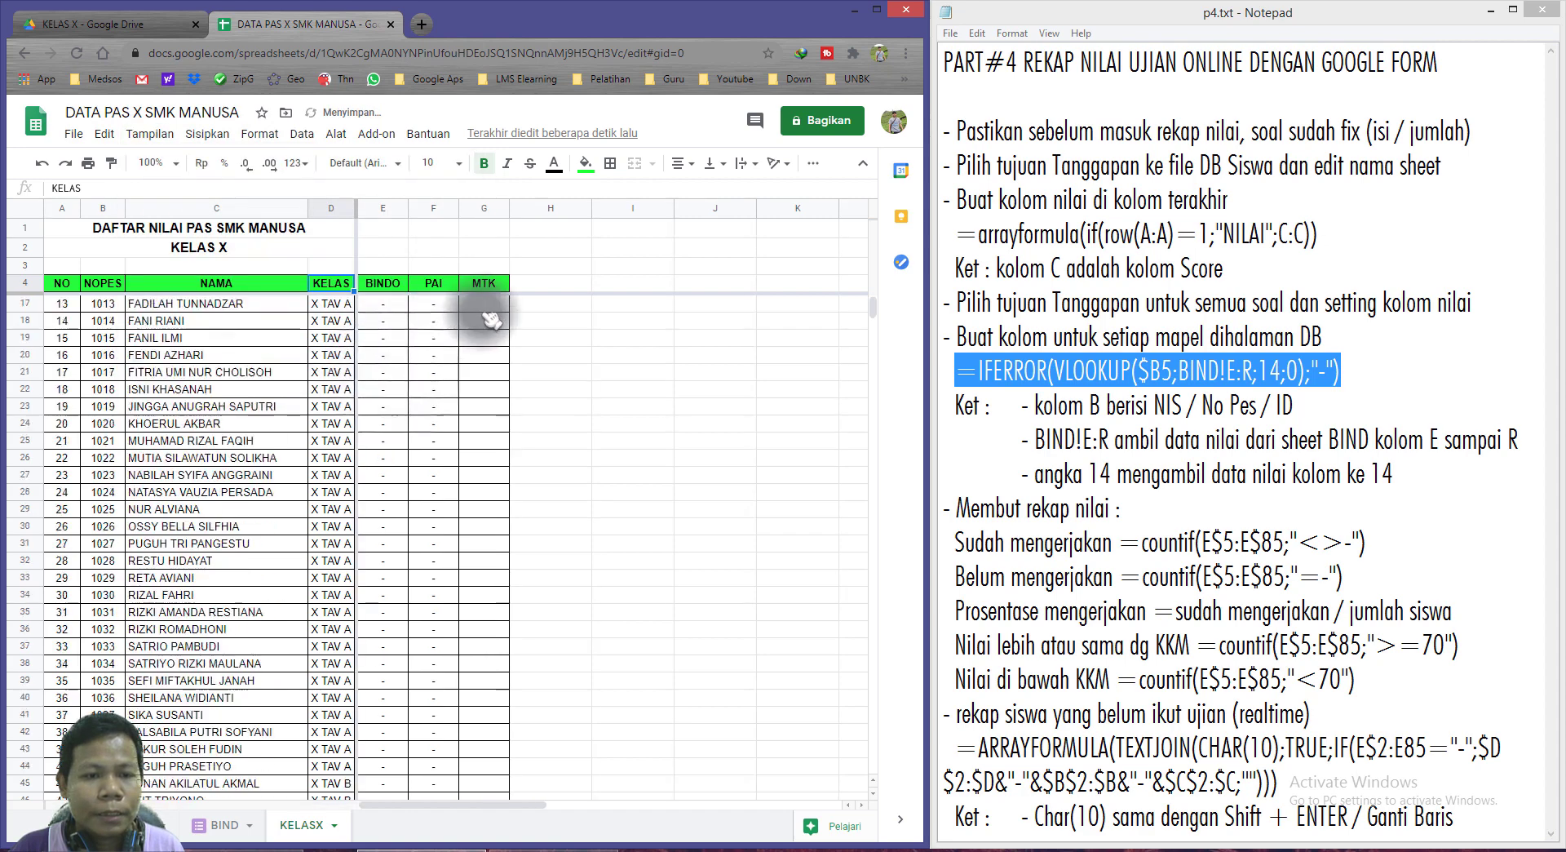
# Select the misspelled recap heading in the Notepad notes to correct it.
pyautogui.click(473, 371)
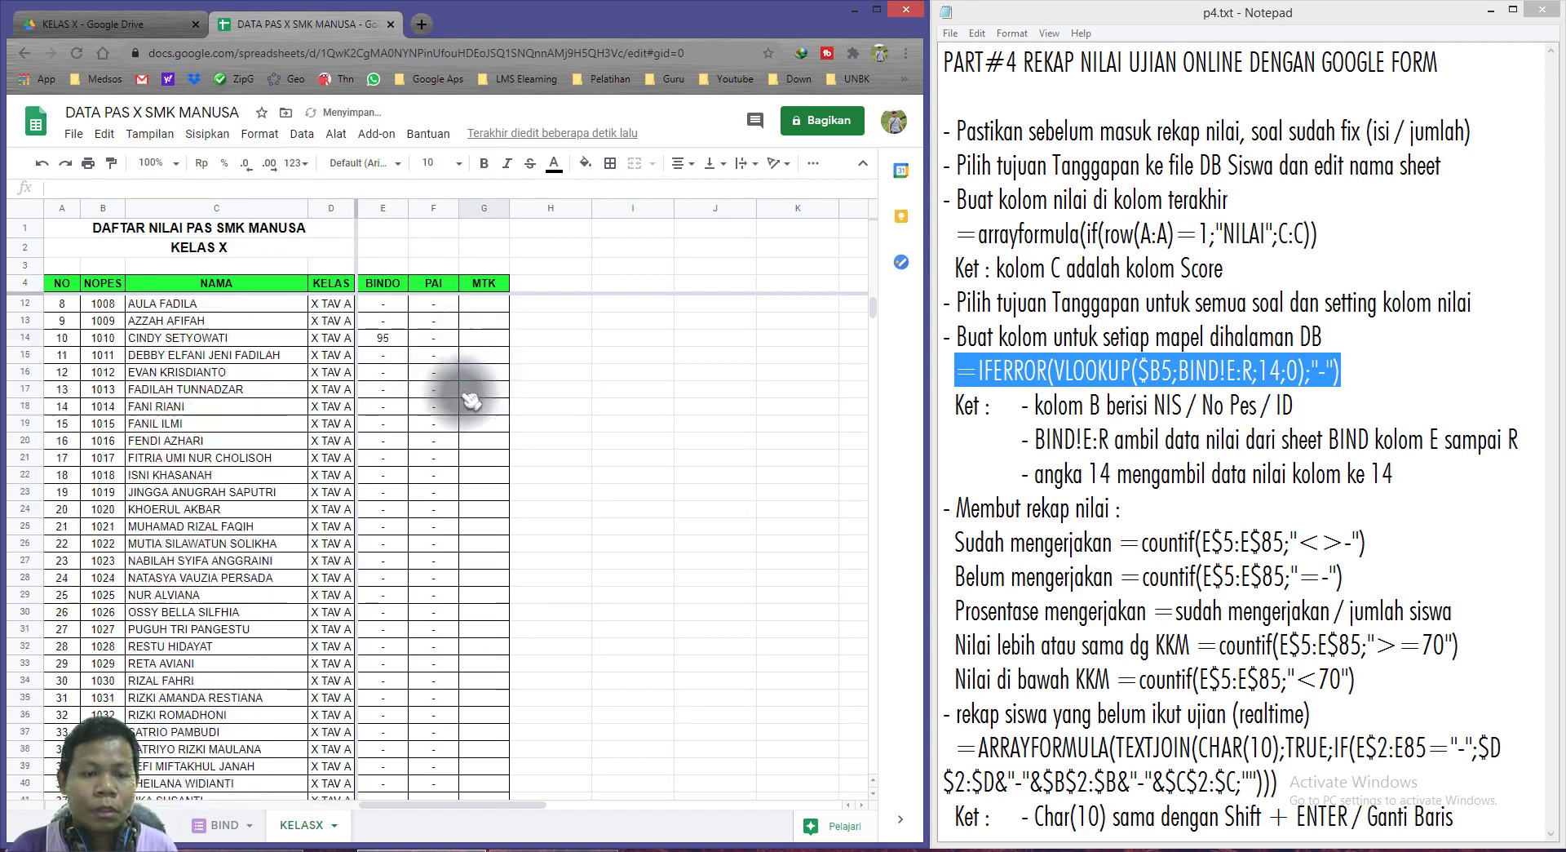
pyautogui.click(385, 284)
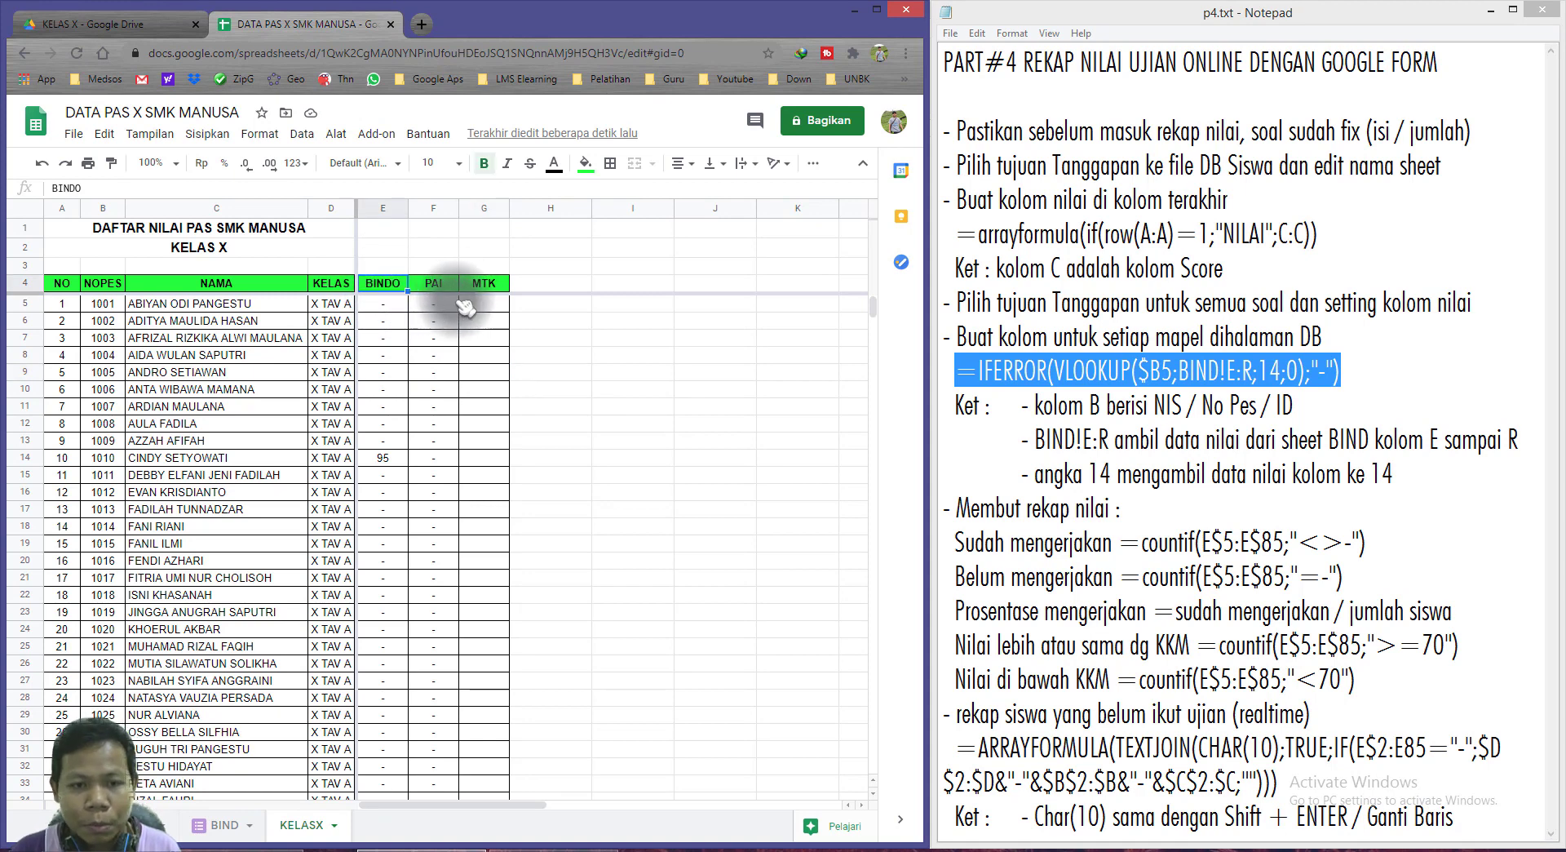
pyautogui.click(964, 505)
pyautogui.moveTo(957, 508); pyautogui.dragTo(1016, 509)
pyautogui.click(1015, 508)
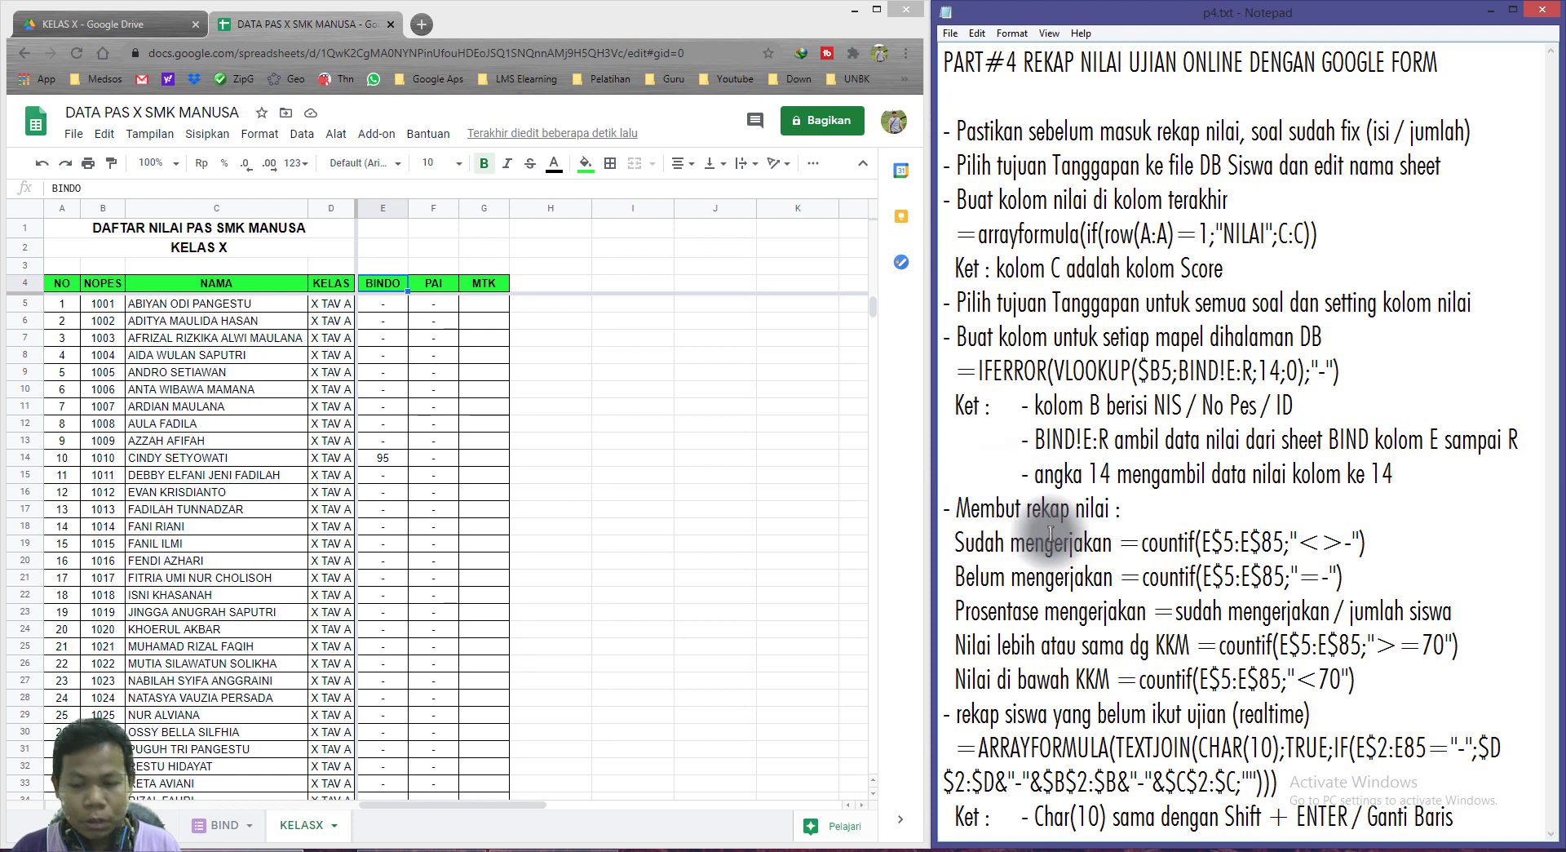
# Add a colon to the recap heading in the notes and review the three recap labels.
pyautogui.write(':')
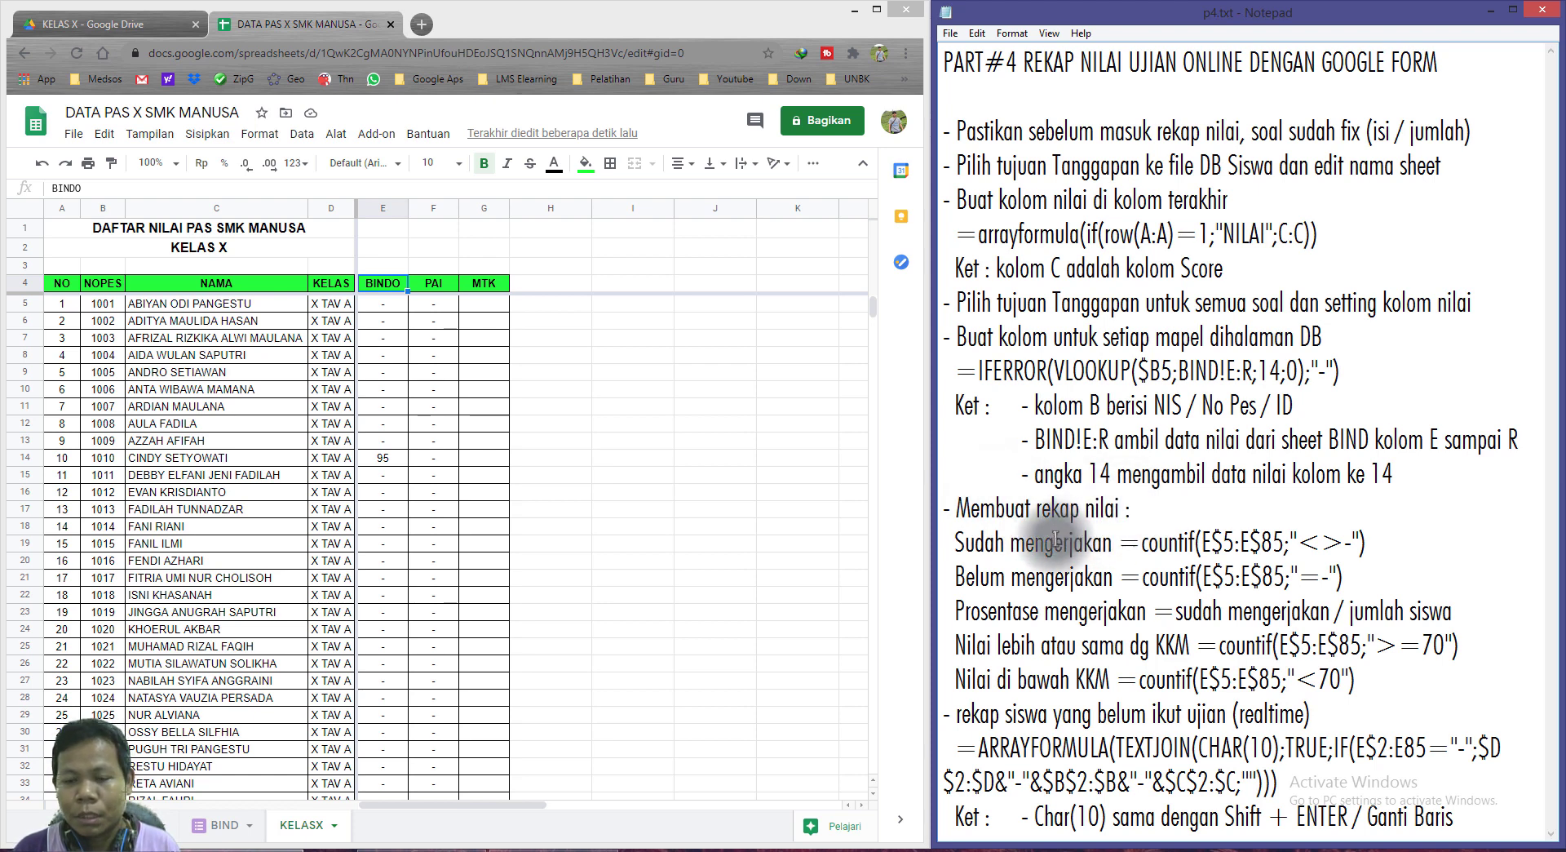
pyautogui.moveTo(956, 542); pyautogui.dragTo(1114, 545)
pyautogui.moveTo(954, 577); pyautogui.dragTo(1116, 578)
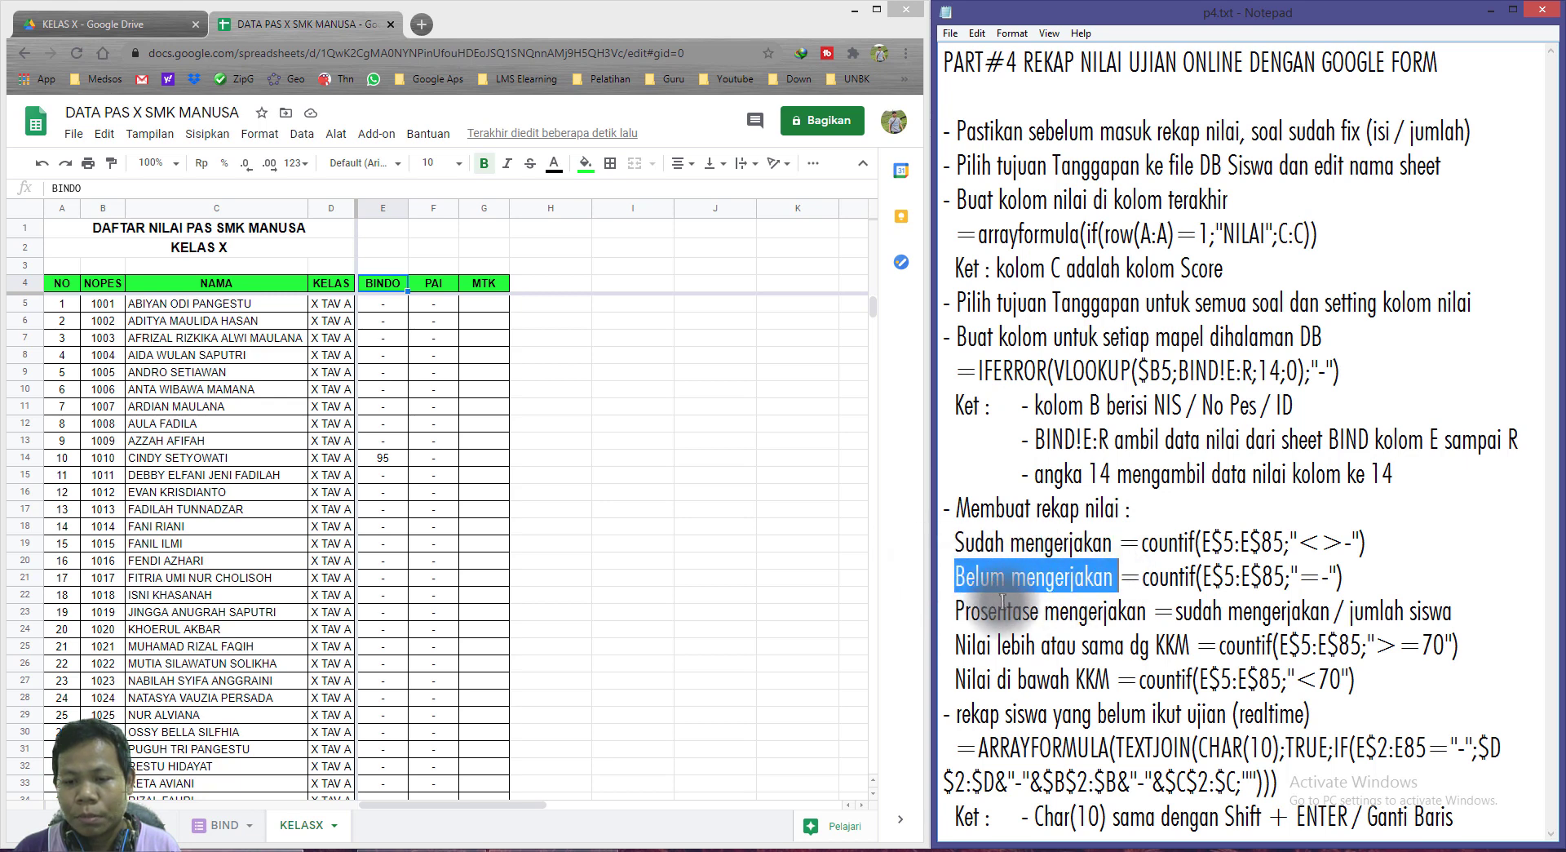
pyautogui.moveTo(956, 610); pyautogui.dragTo(1118, 613)
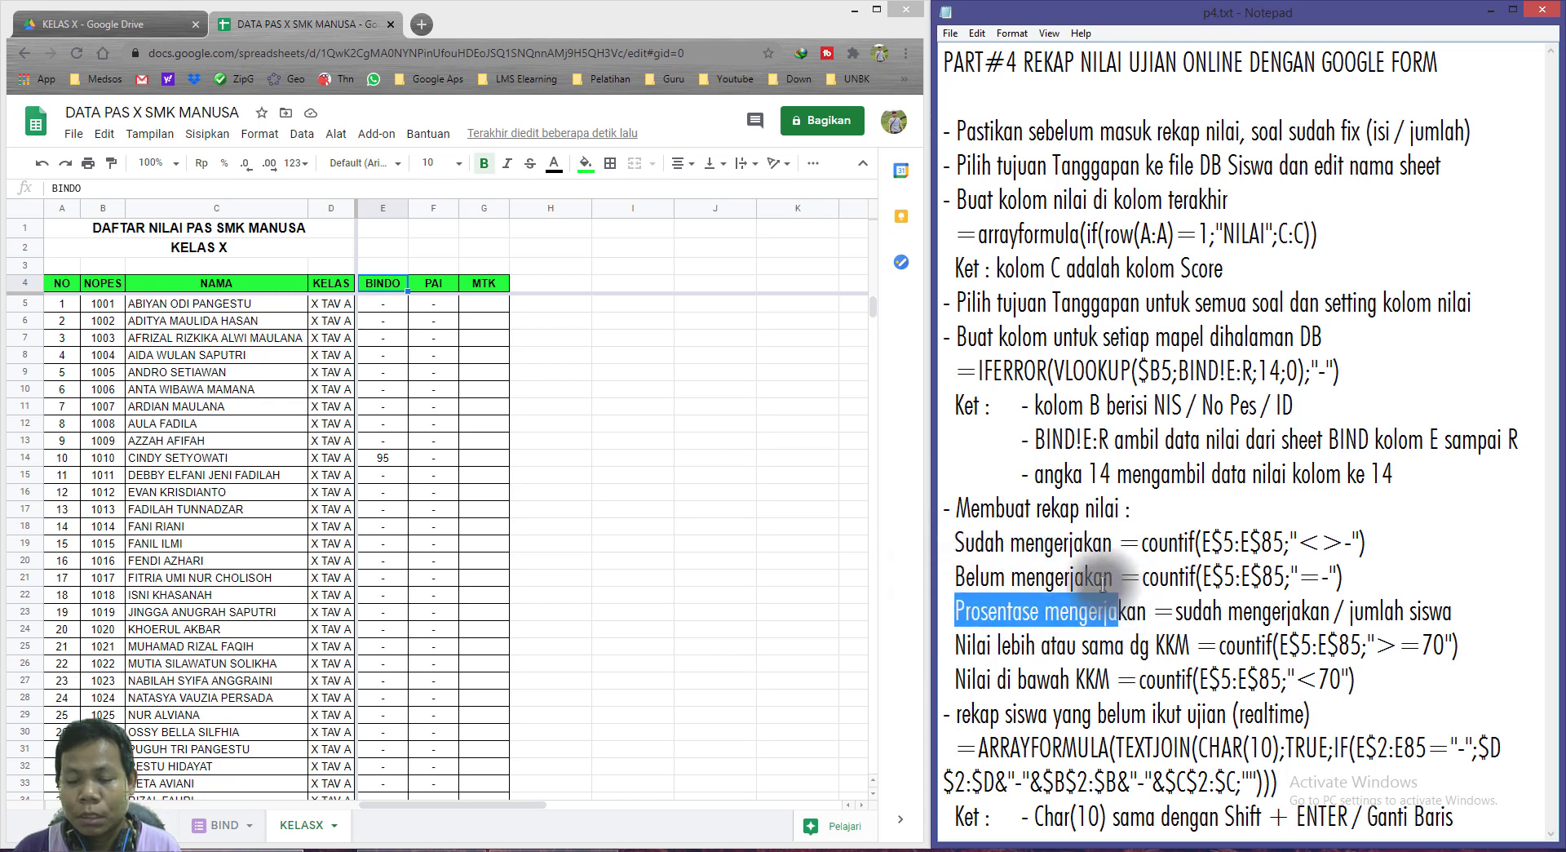
# Enter the label 'Sudah mengerjakan' in C87 below the student list.
pyautogui.click(542, 493)
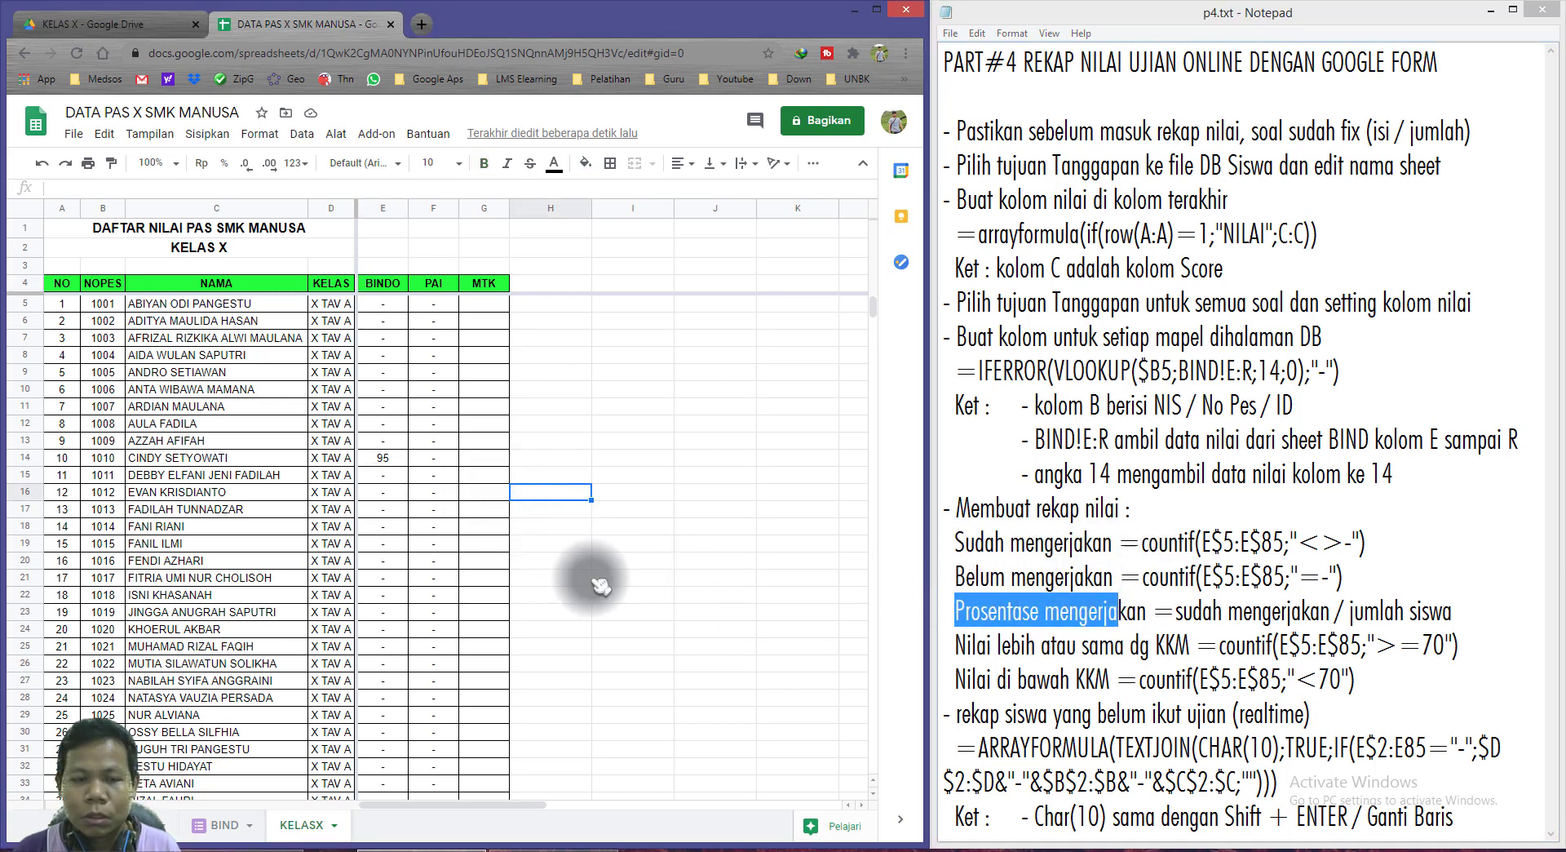
pyautogui.click(335, 457)
pyautogui.hotkey('ctrl', 'Down')
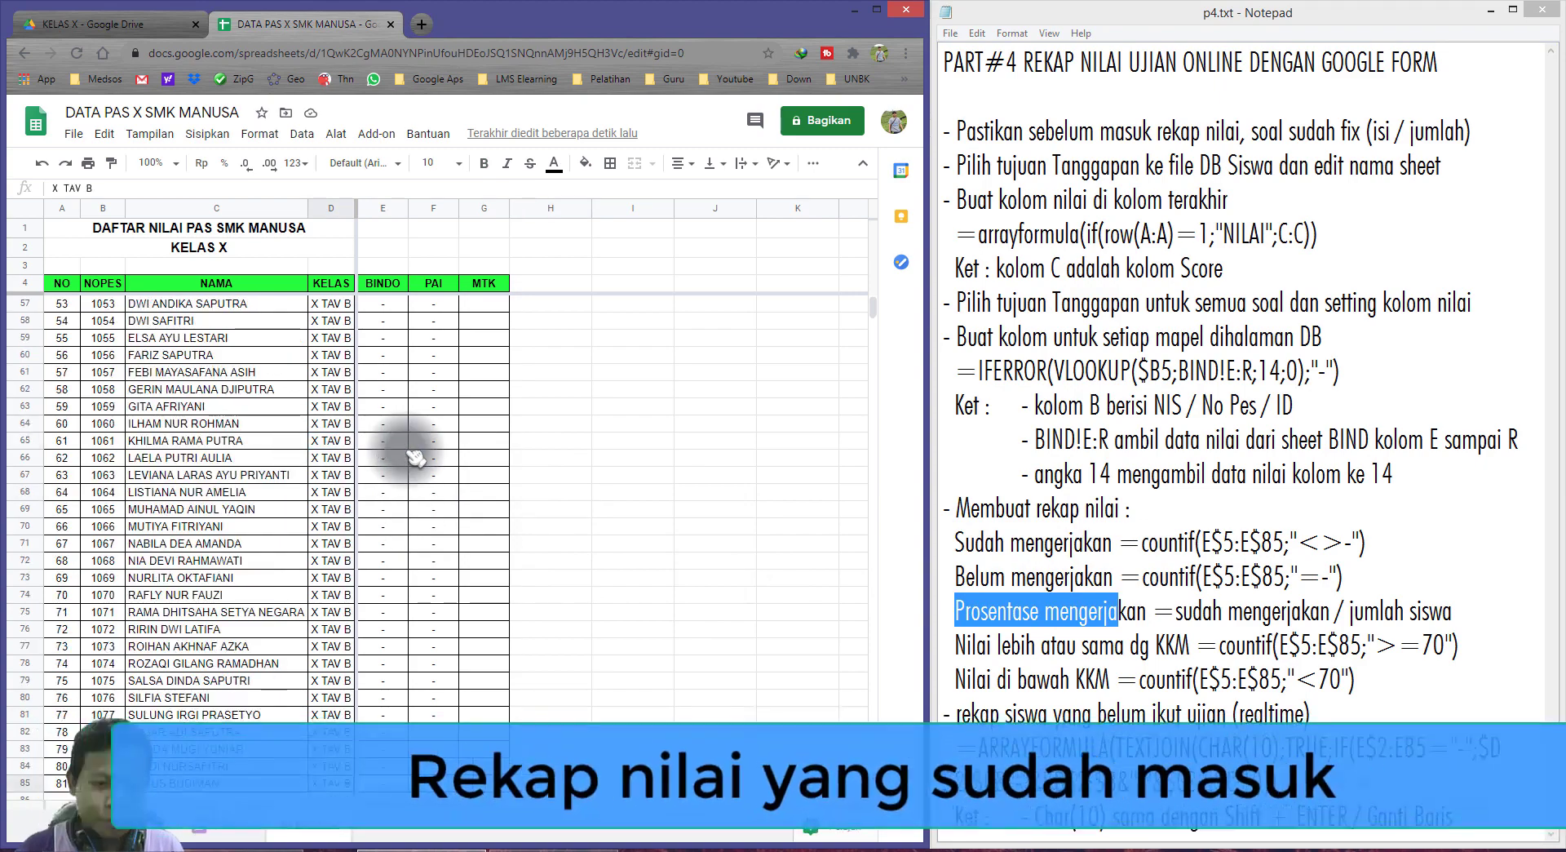
pyautogui.scroll(-4, 350, 505)
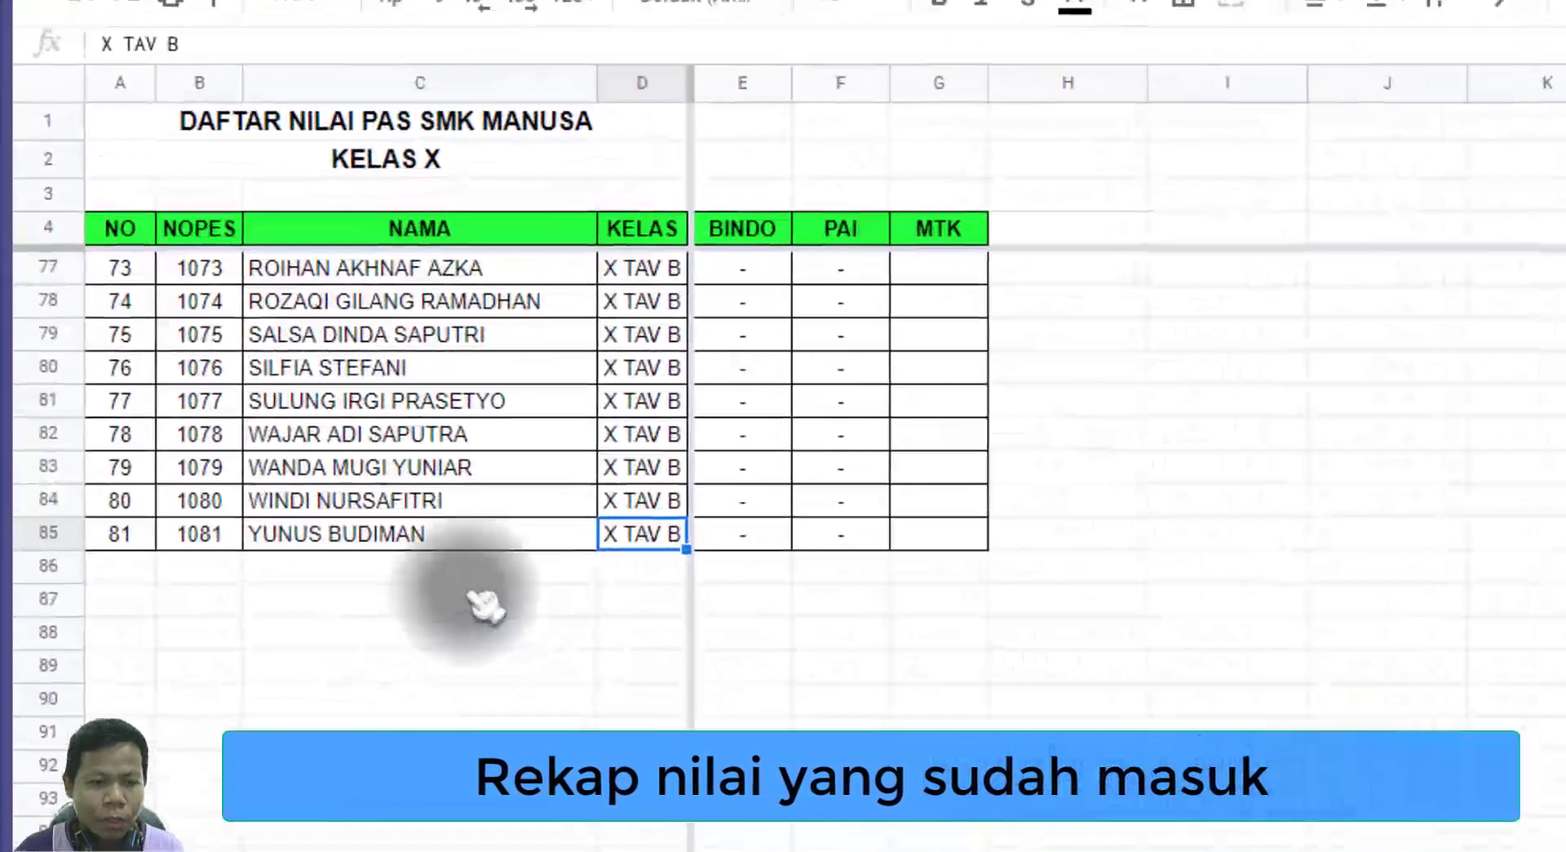
pyautogui.click(245, 476)
pyautogui.write('Sudah mengerjakan')
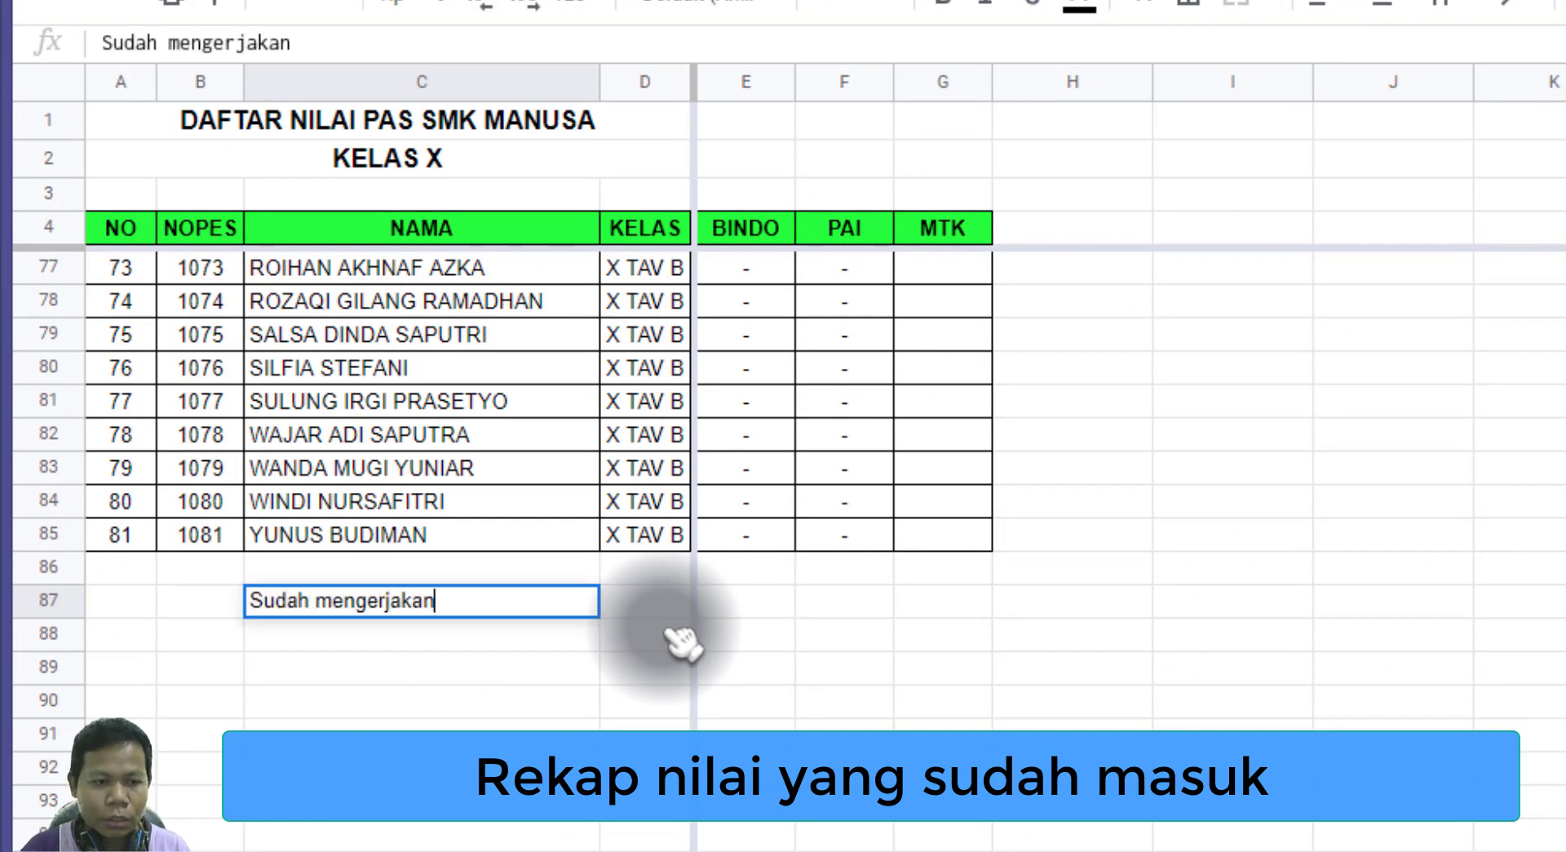
pyautogui.press('Return')
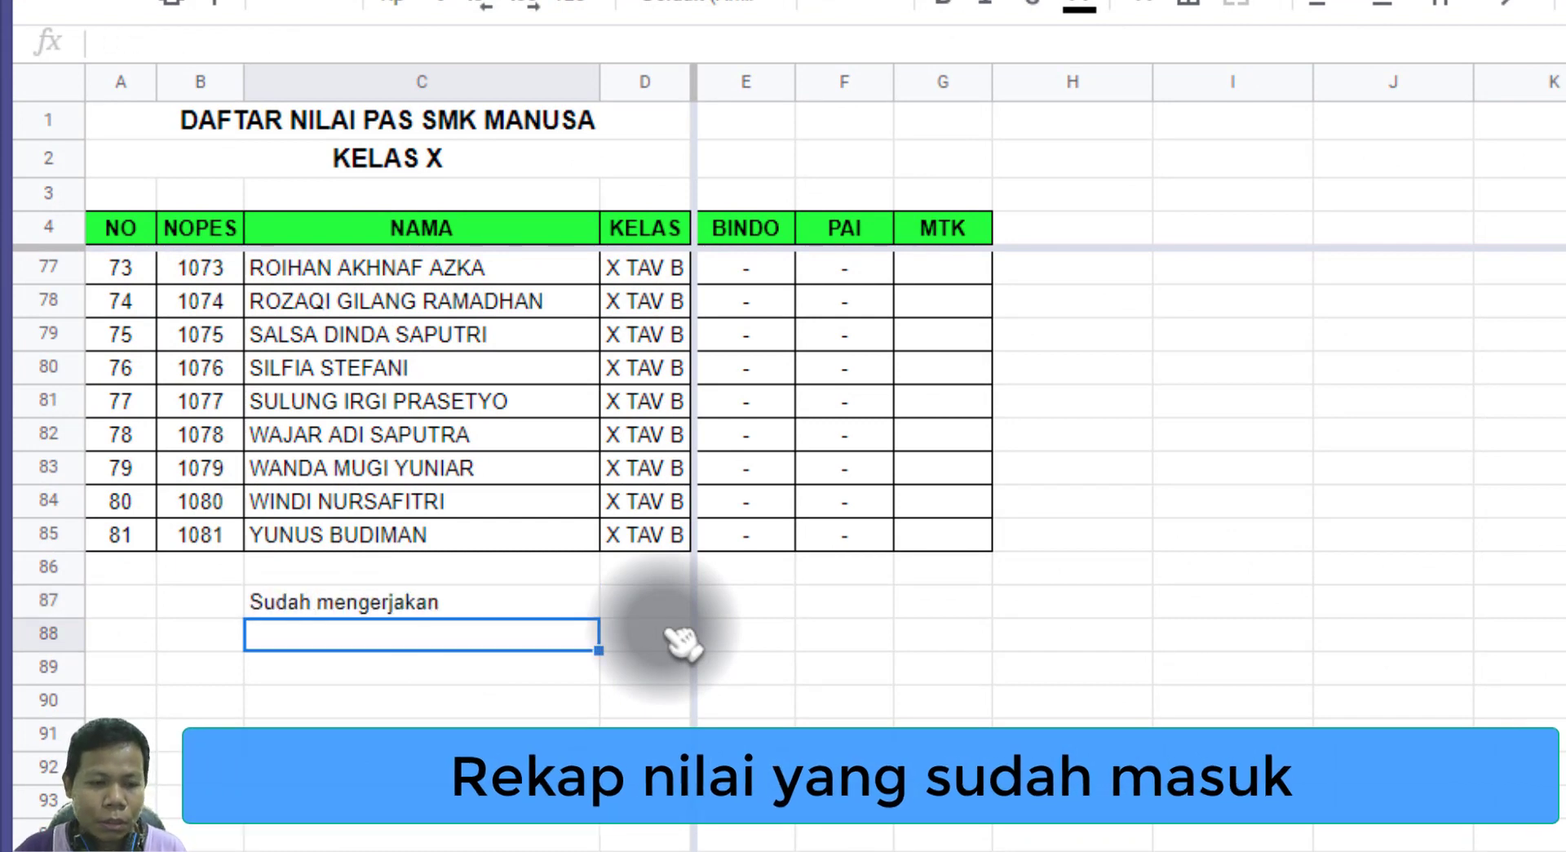
# Select E87 and copy the Sudah mengerjakan COUNTIF formula from the notes.
pyautogui.click(742, 603)
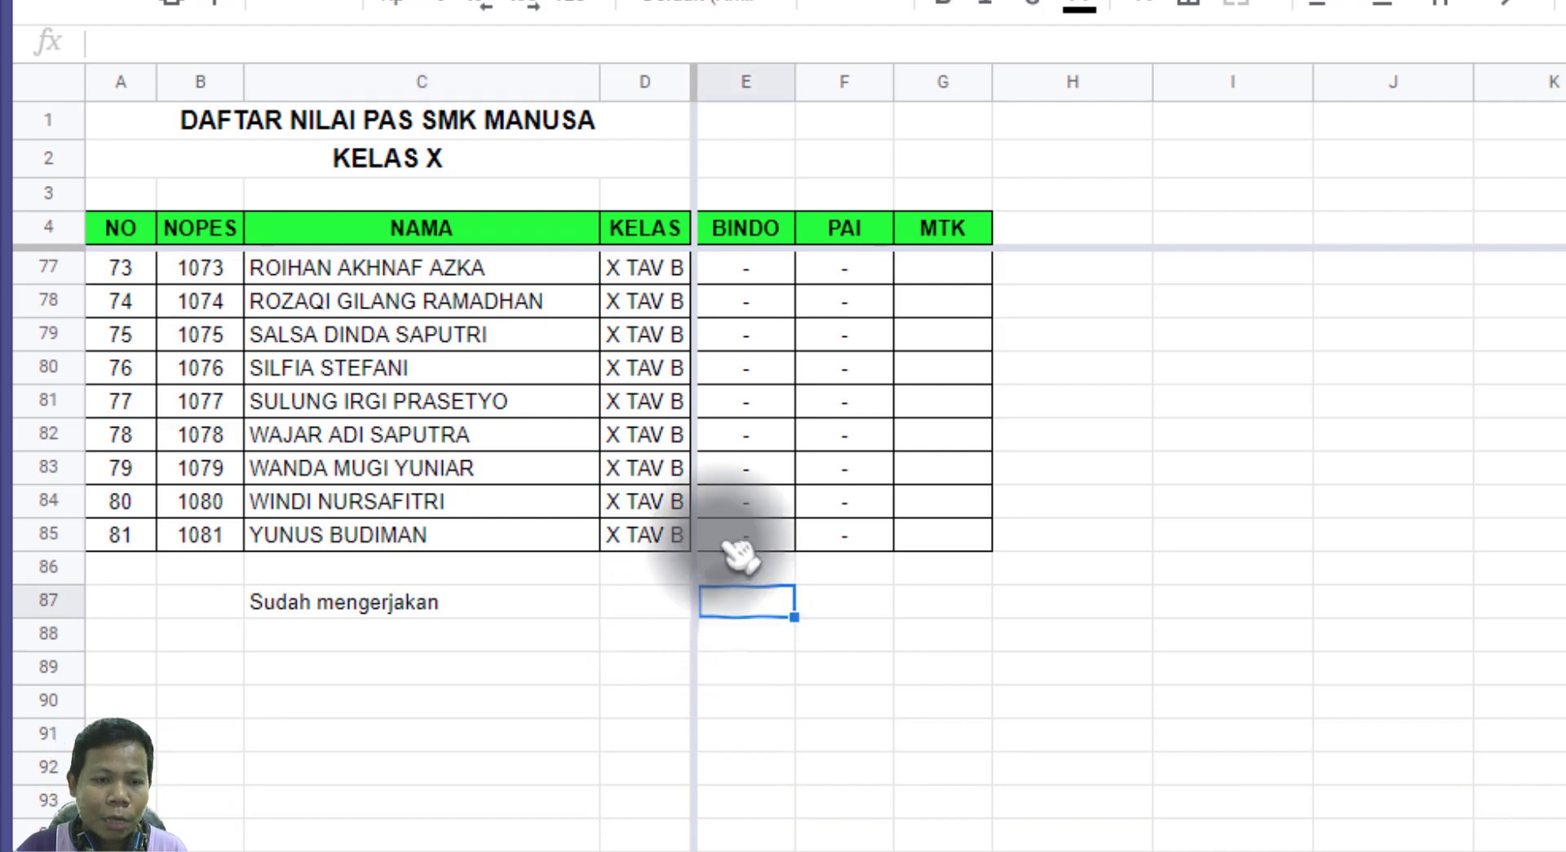
pyautogui.click(433, 644)
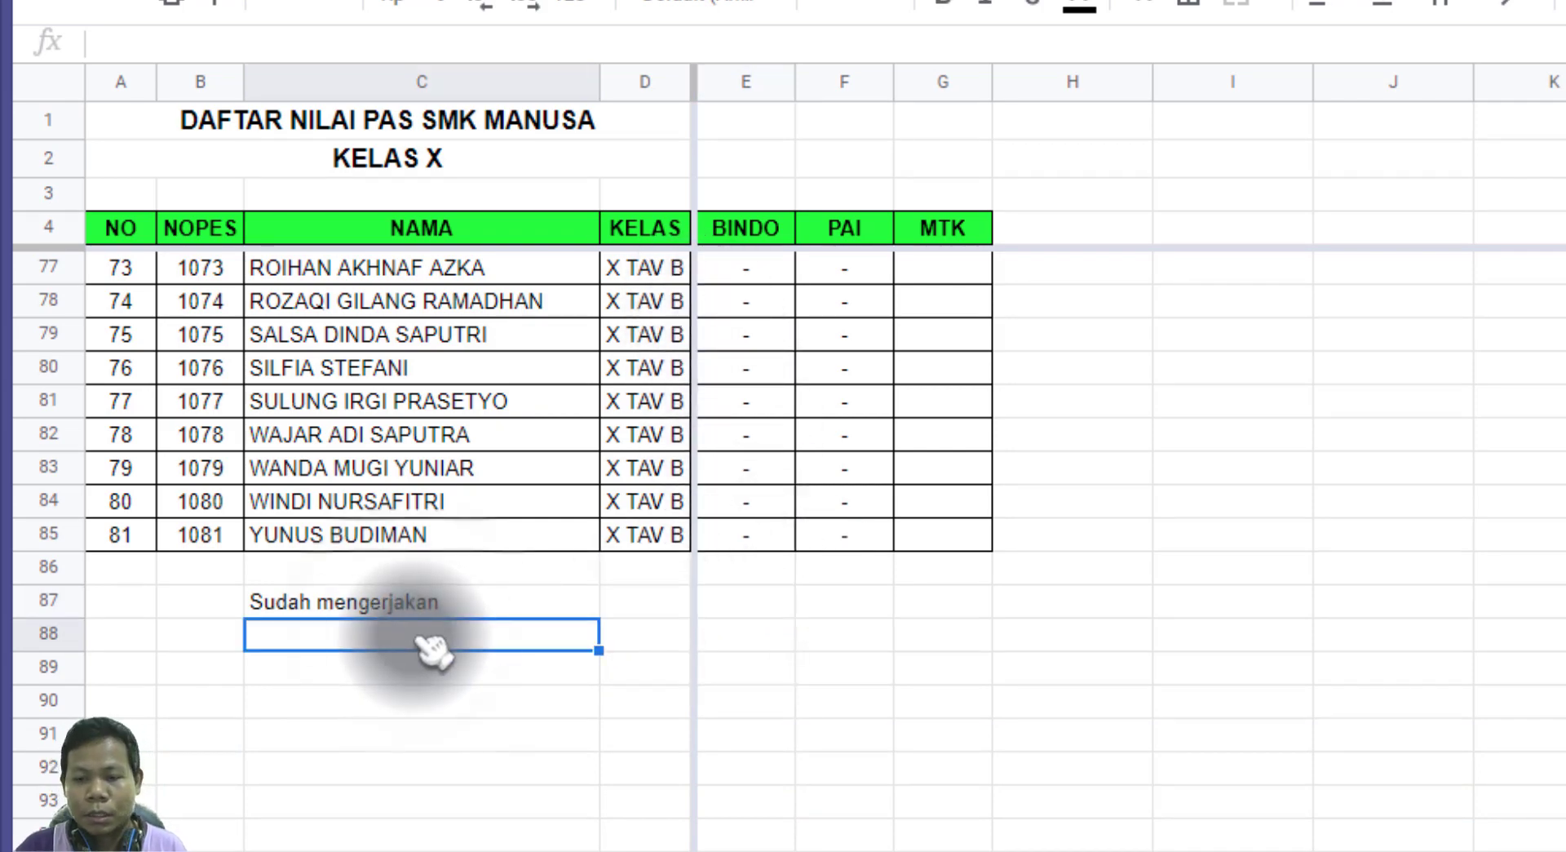
pyautogui.click(744, 608)
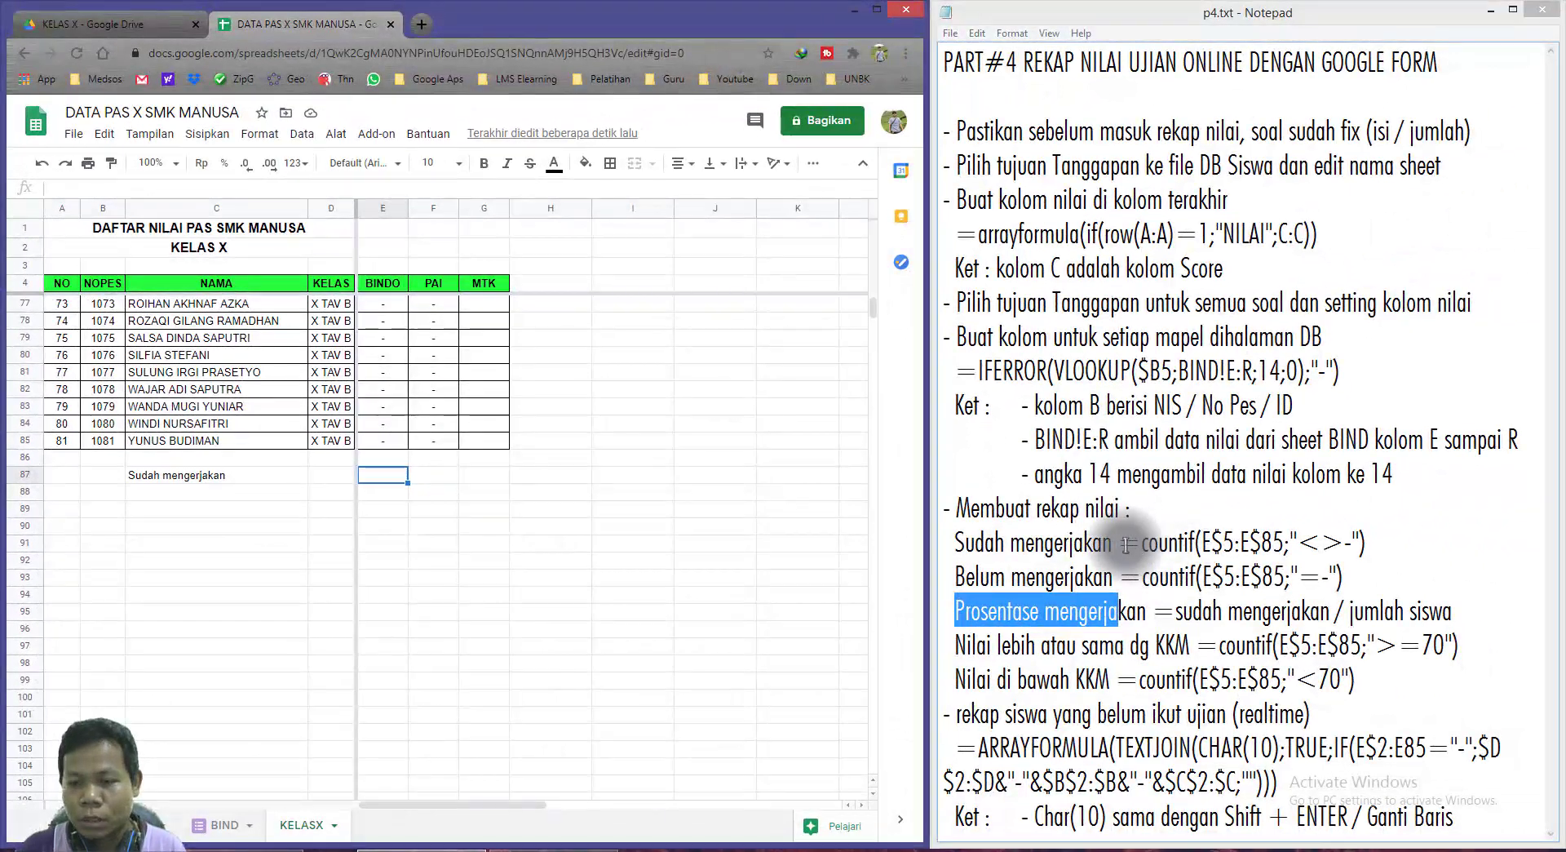
pyautogui.moveTo(1120, 544); pyautogui.dragTo(1367, 548)
pyautogui.hotkey('ctrl', 'c')
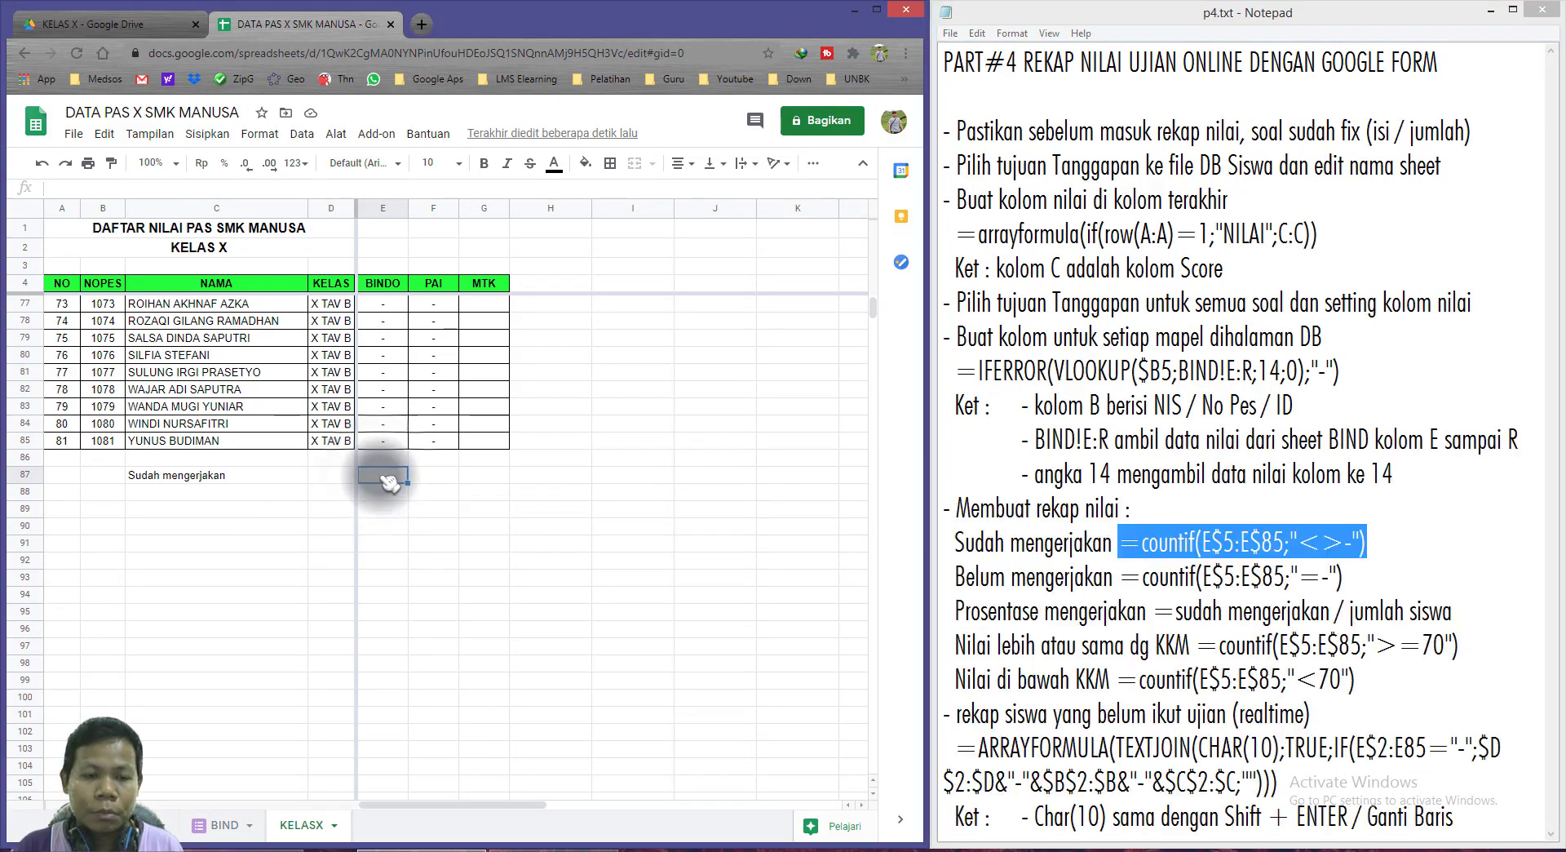
# Enter =countif(E$5:E$85;"<>-") in E87 to count submitted BINDO scores.
pyautogui.scroll(2, 387, 481)
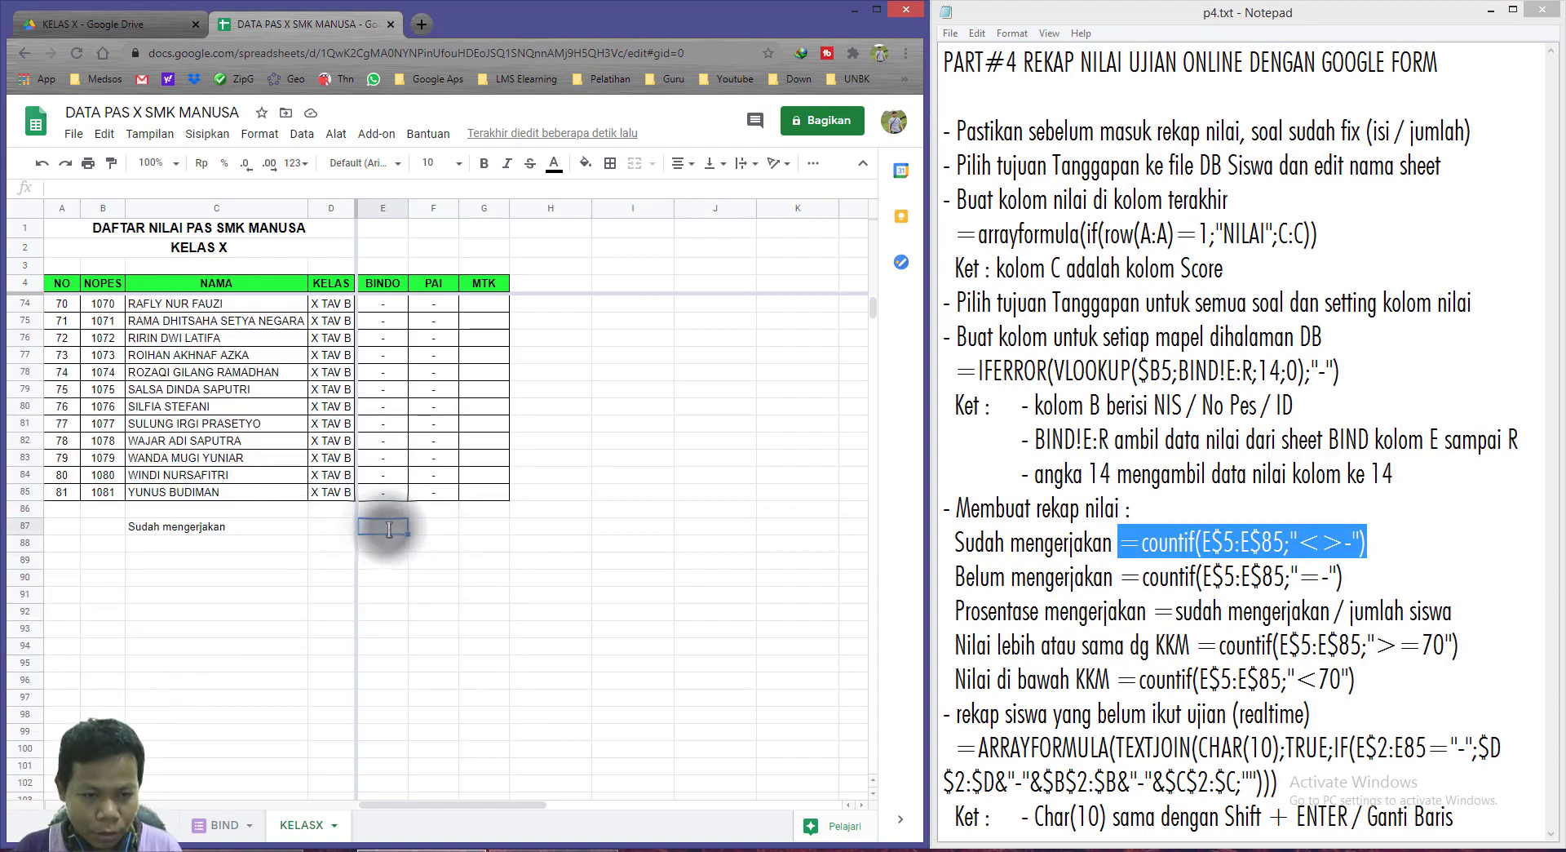
pyautogui.hotkey('ctrl', 'v')
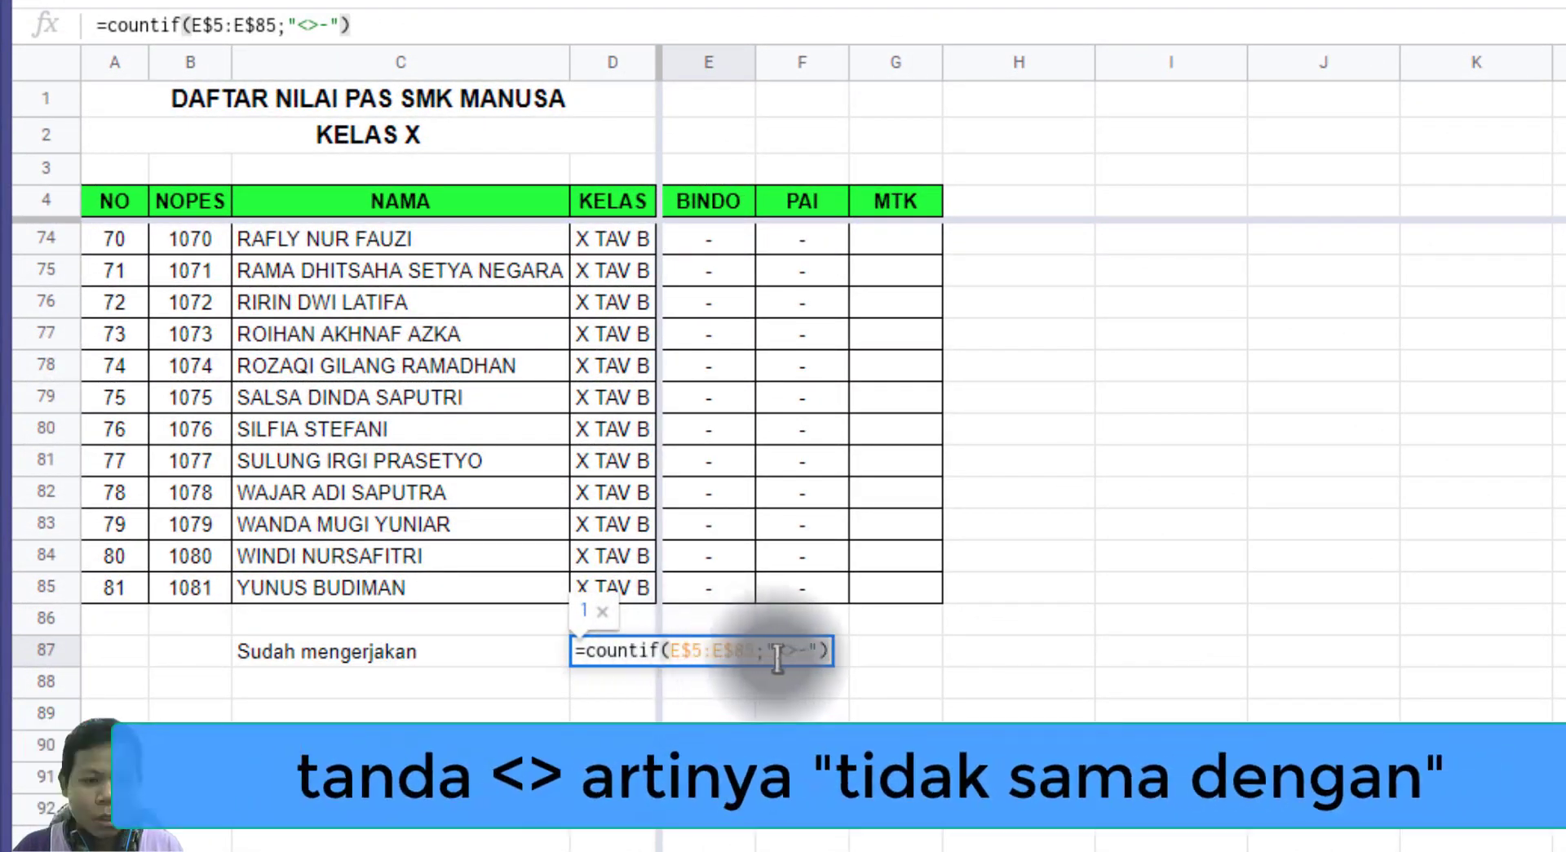
pyautogui.moveTo(780, 652); pyautogui.dragTo(802, 655)
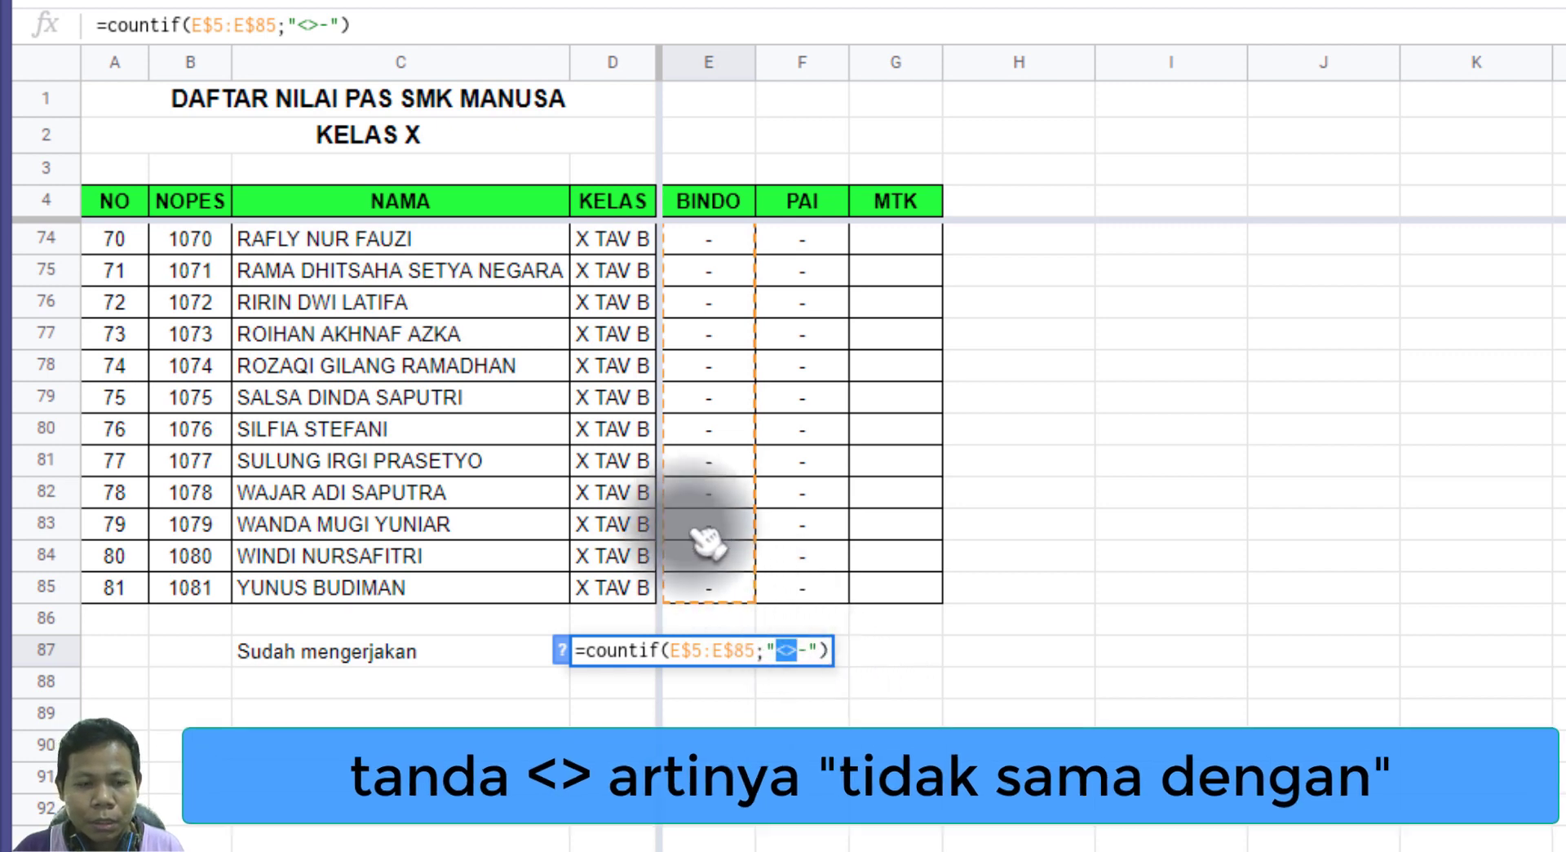
pyautogui.press('Return')
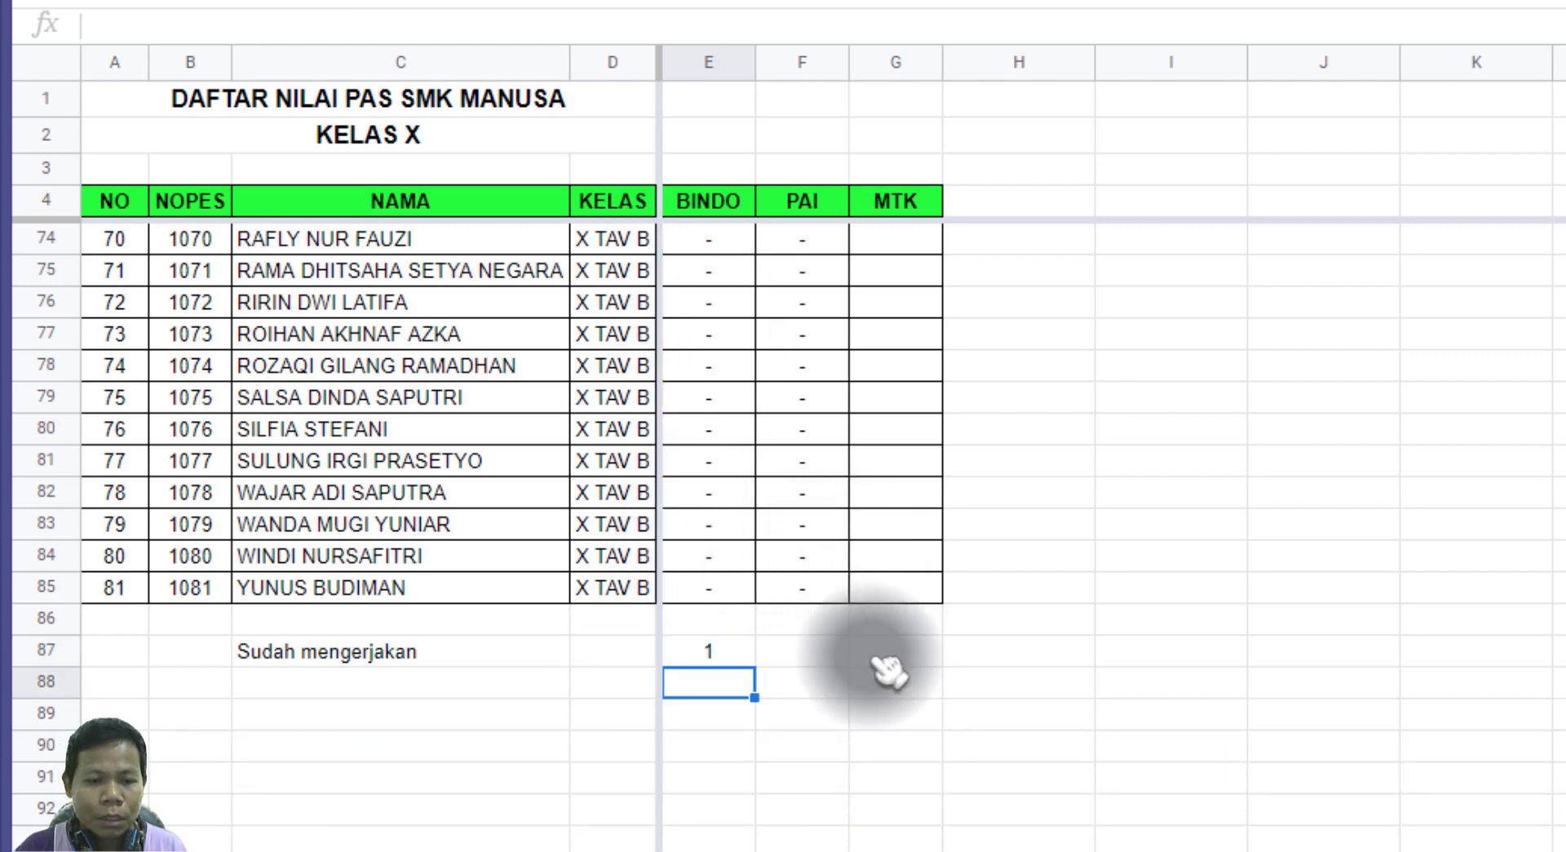
pyautogui.click(708, 651)
# Review the BINDO column, including the 95 score and its lookup formula.
pyautogui.scroll(5, 659, 367)
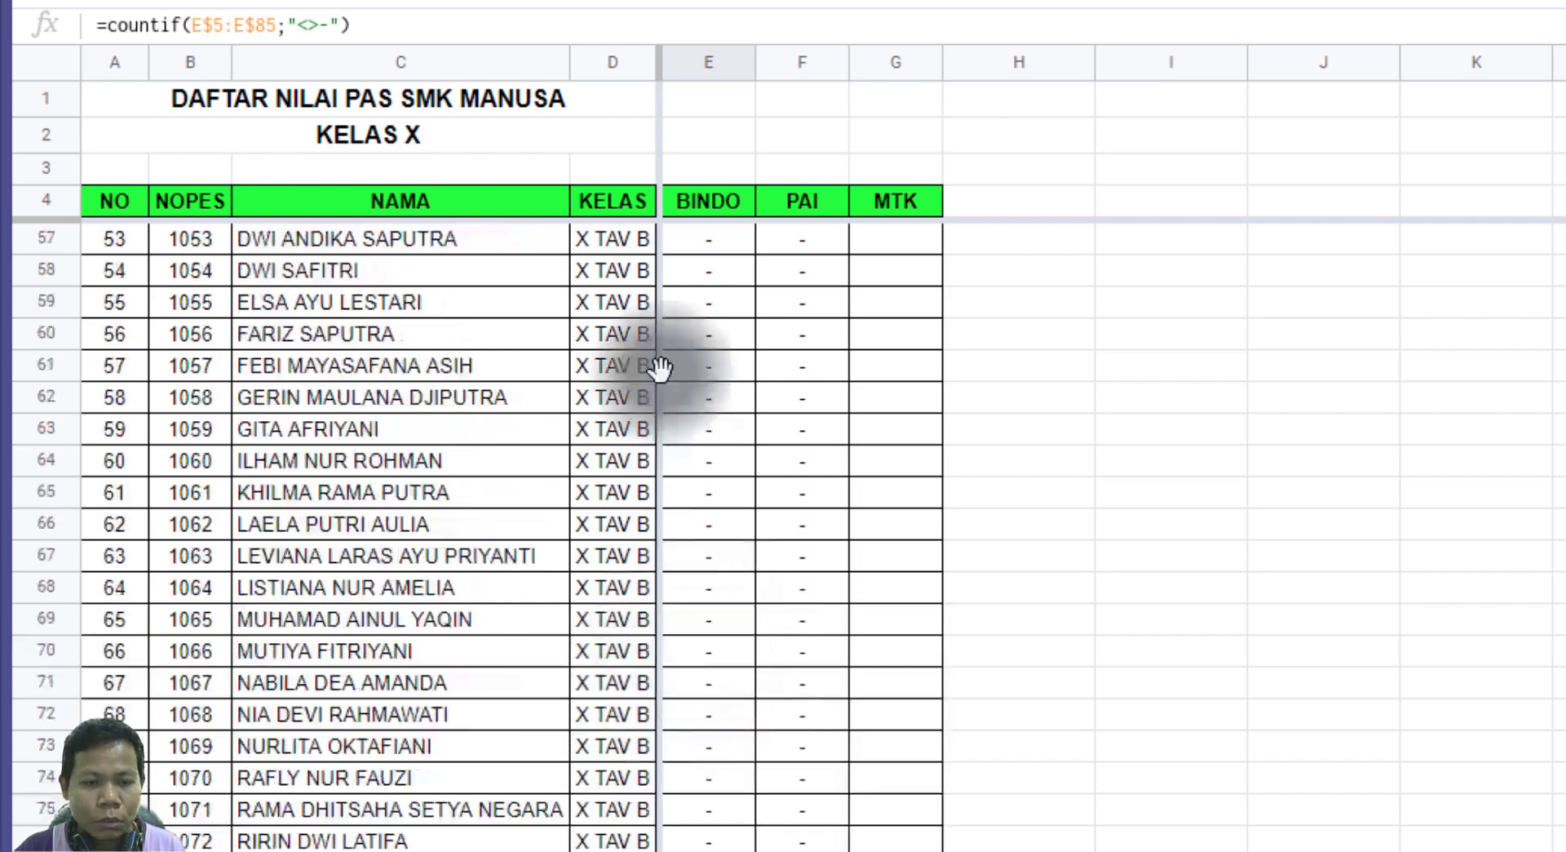
pyautogui.click(717, 211)
pyautogui.scroll(15, 726, 367)
pyautogui.click(708, 526)
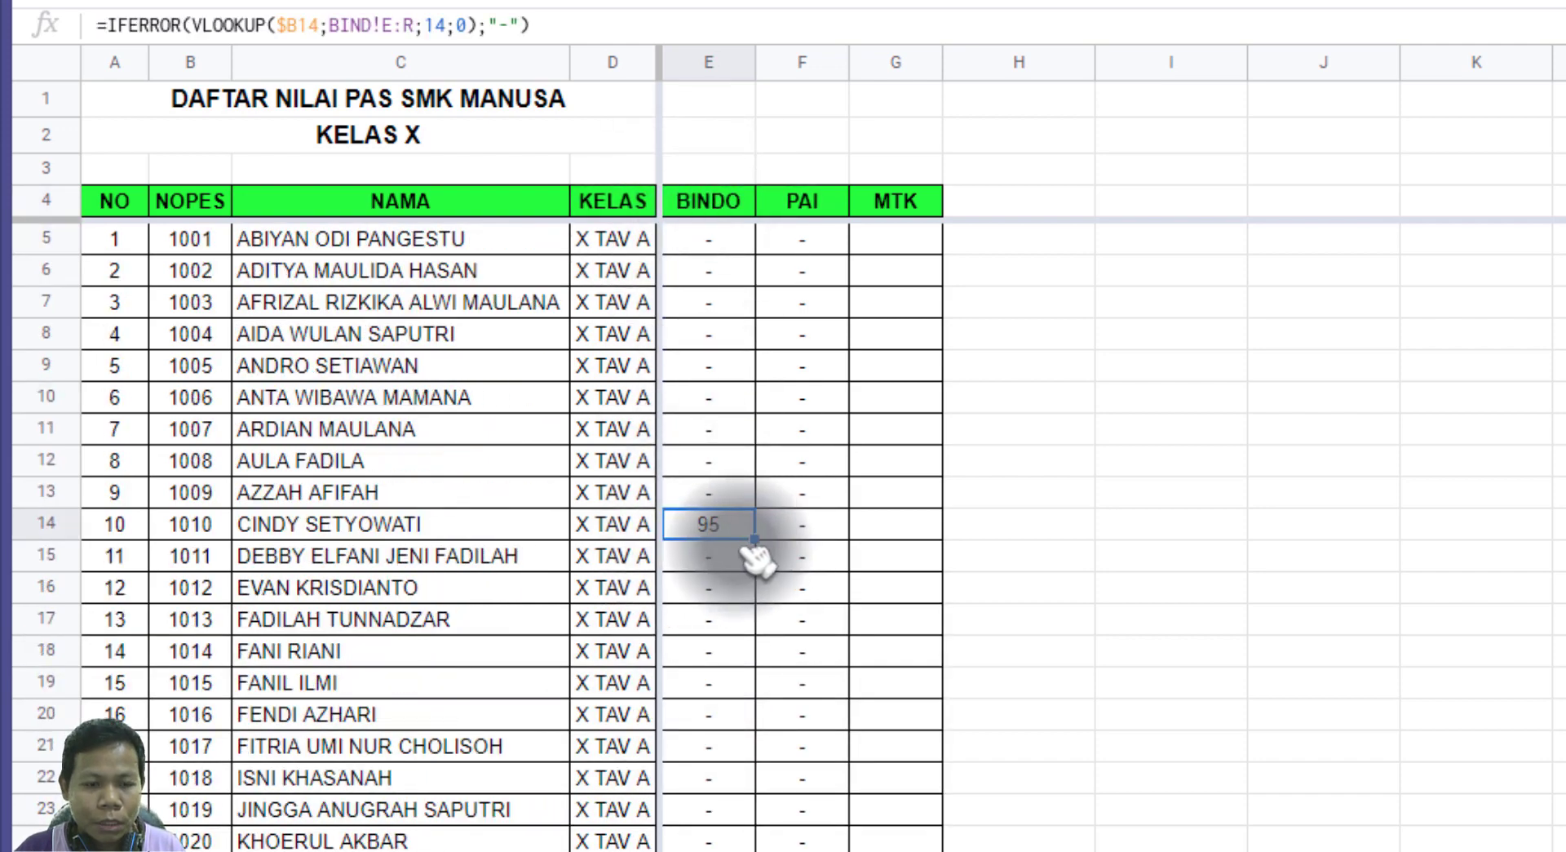
pyautogui.scroll(-3, 734, 538)
pyautogui.scroll(2, 745, 531)
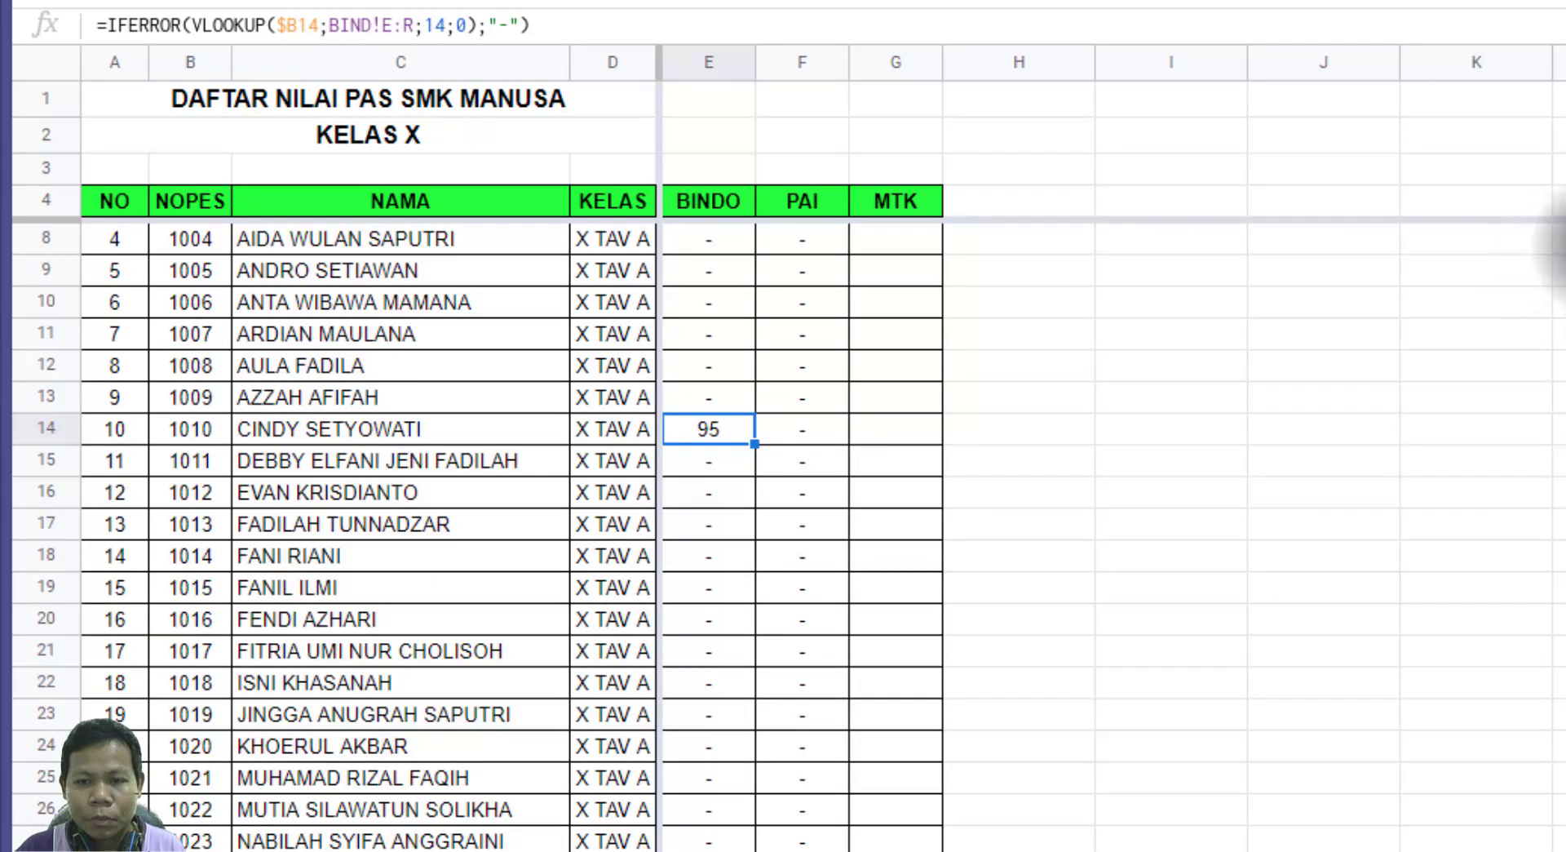
pyautogui.moveTo(1558, 282); pyautogui.dragTo(1560, 222)
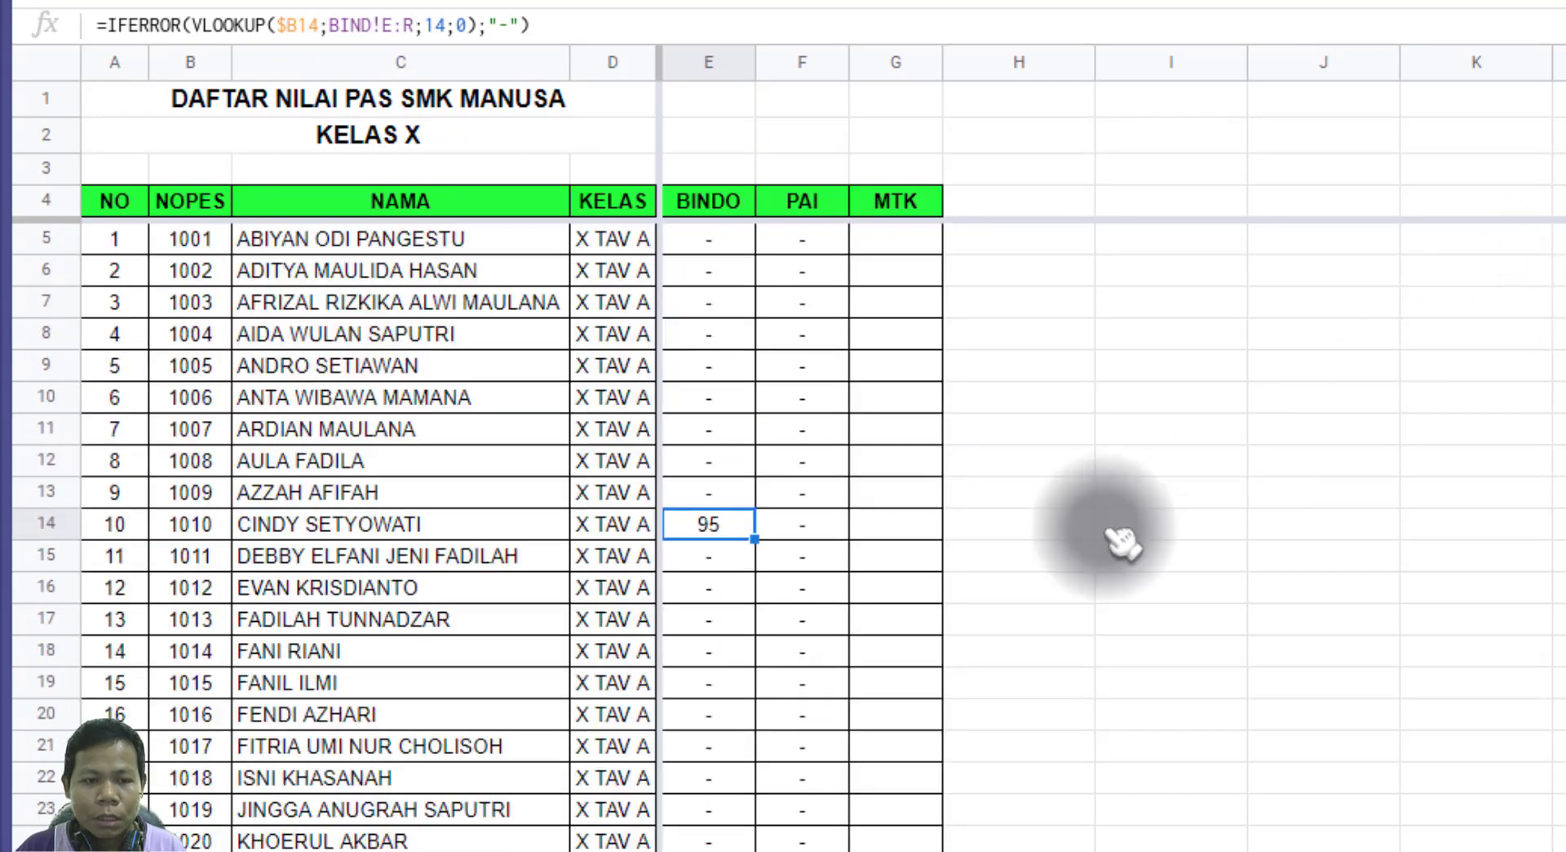
pyautogui.scroll(-10, 798, 816)
pyautogui.scroll(-7, 724, 782)
pyautogui.scroll(-10, 714, 743)
pyautogui.scroll(5, 706, 718)
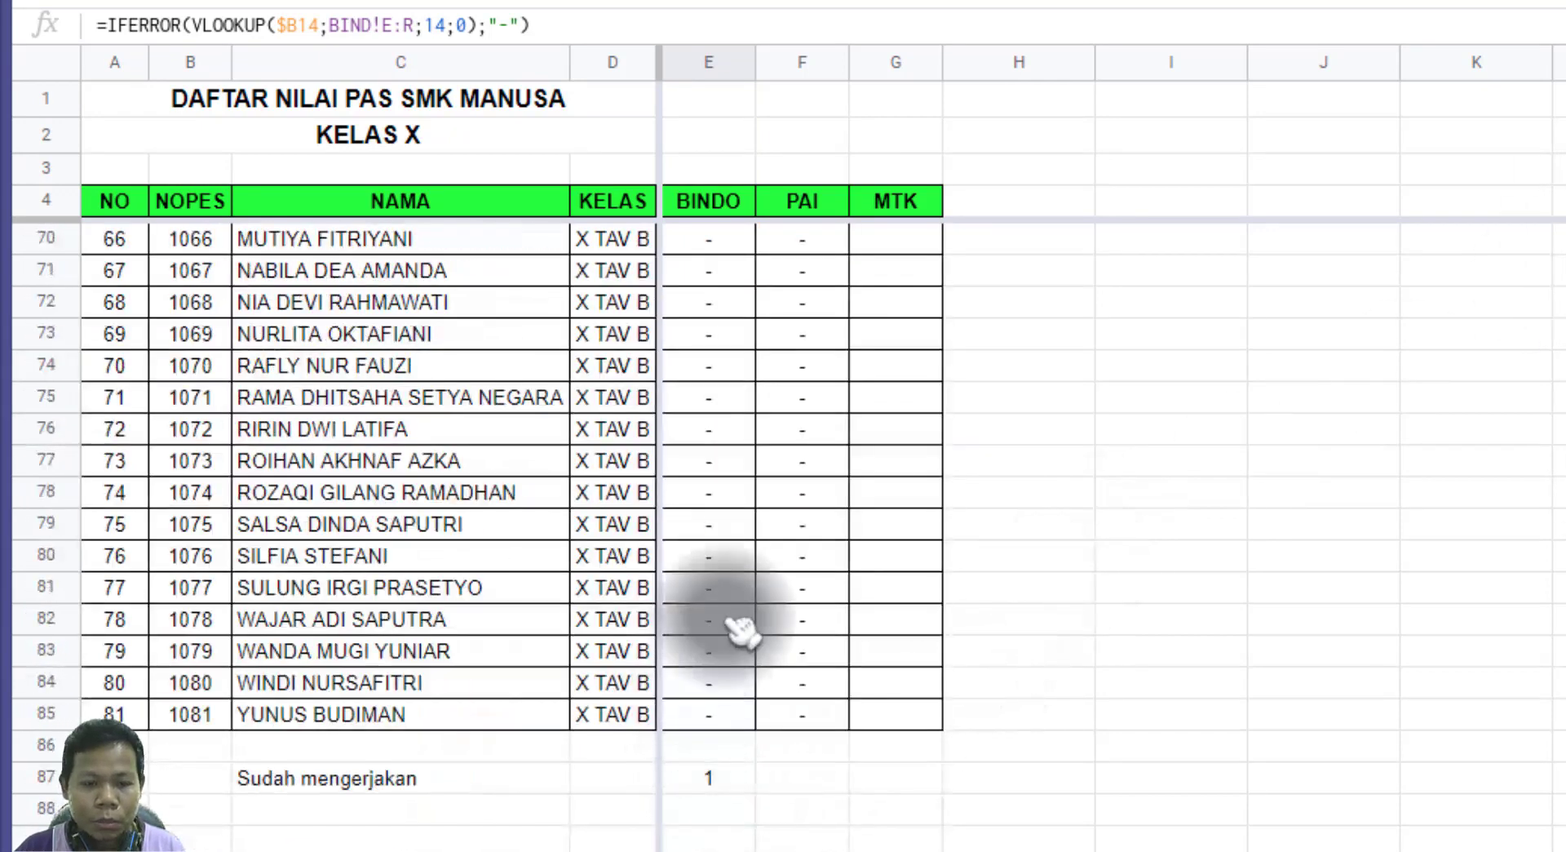
# Test the count by entering 50 in E84, see E87 rise to 2, then undo.
pyautogui.click(709, 625)
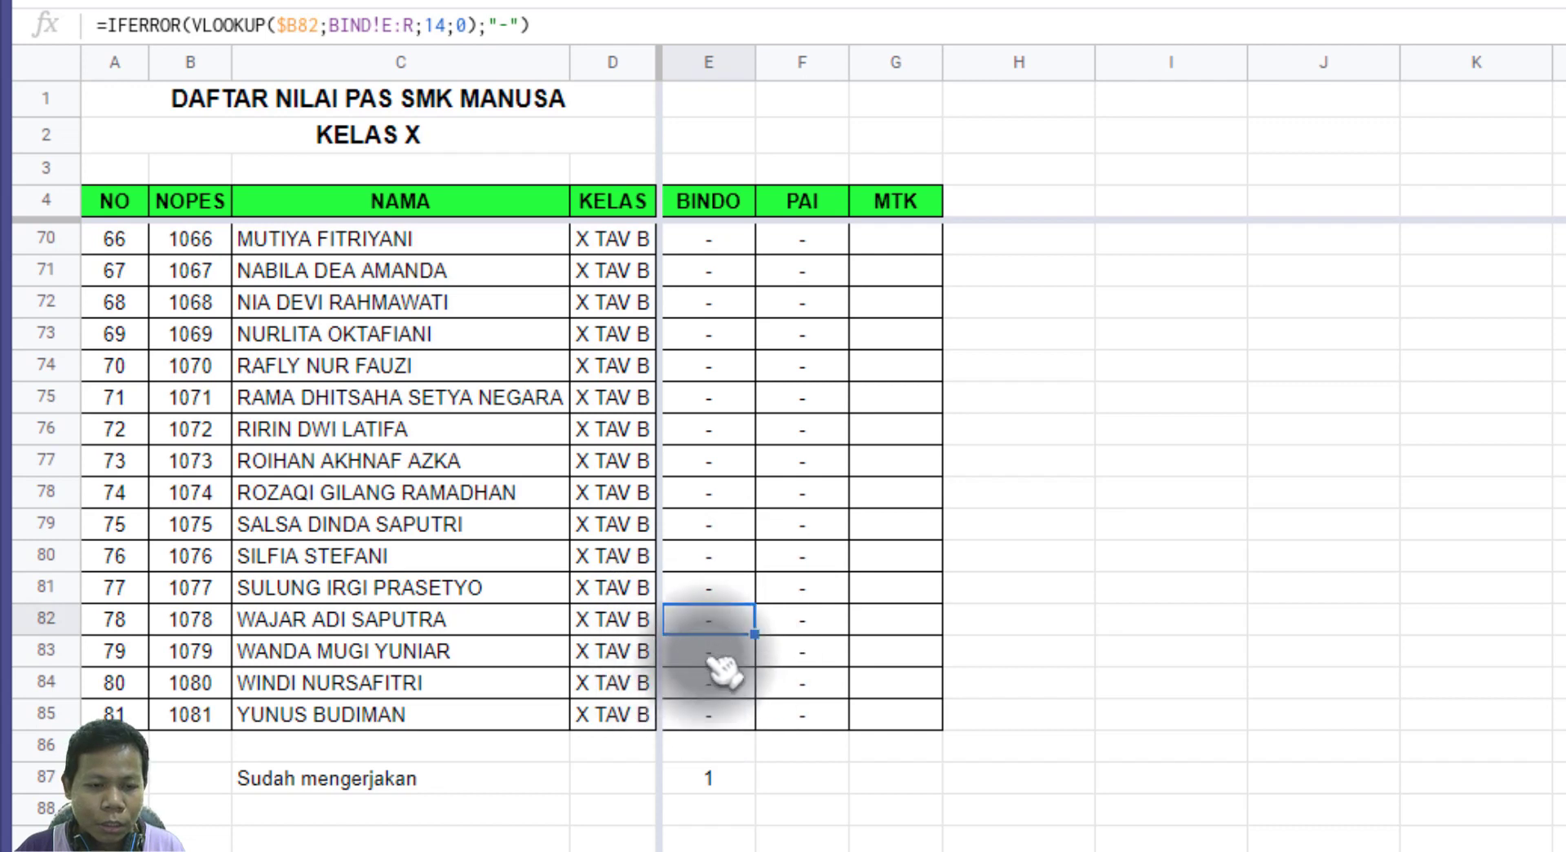
pyautogui.click(717, 651)
pyautogui.click(722, 683)
pyautogui.write('50')
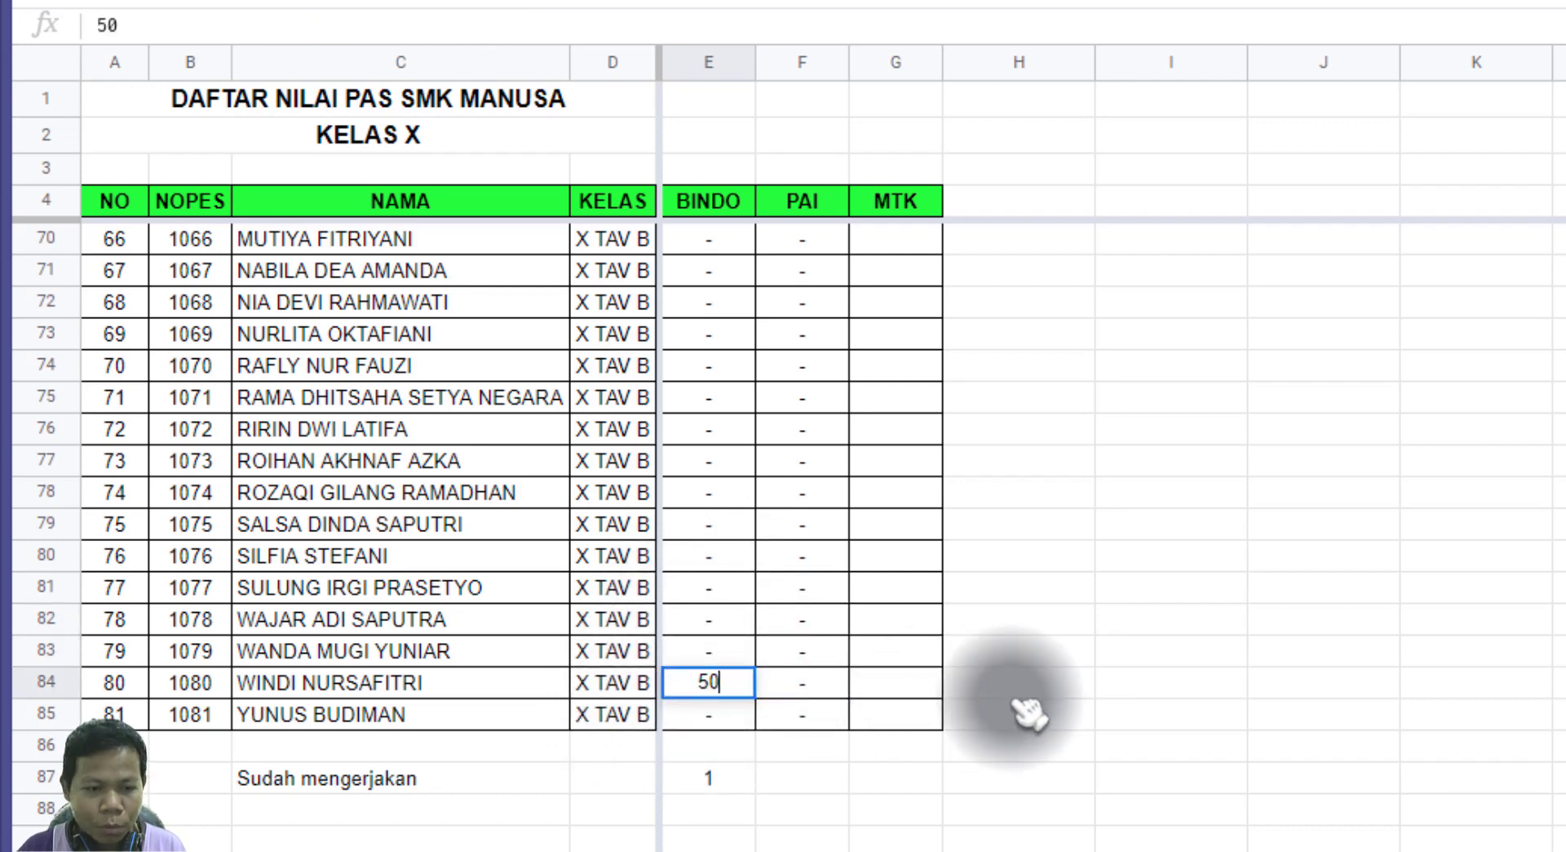
pyautogui.press('Return')
pyautogui.click(710, 779)
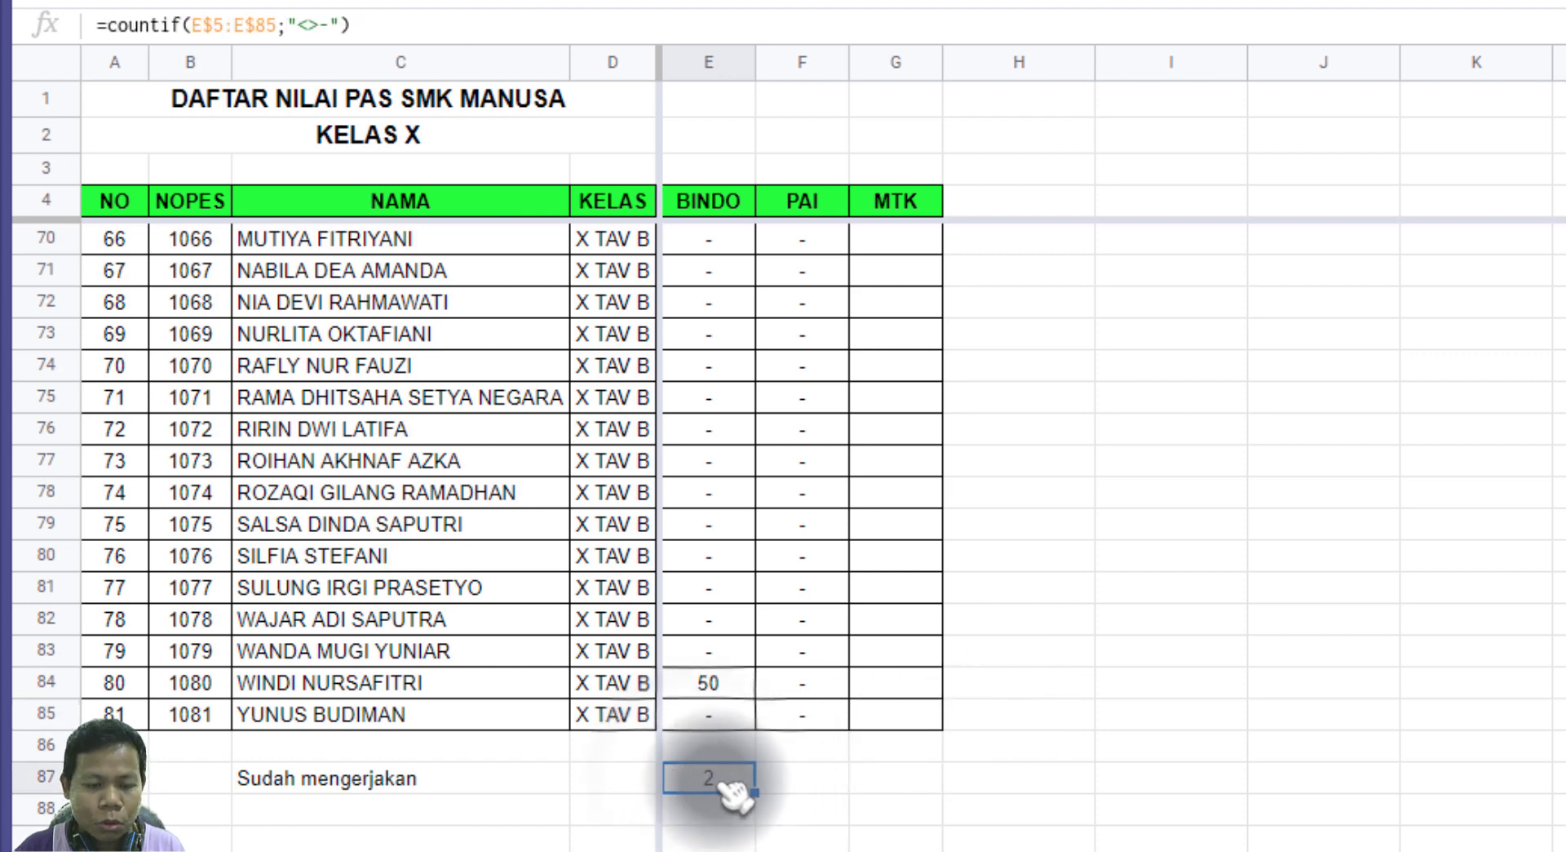
pyautogui.hotkey('ctrl', 'z')
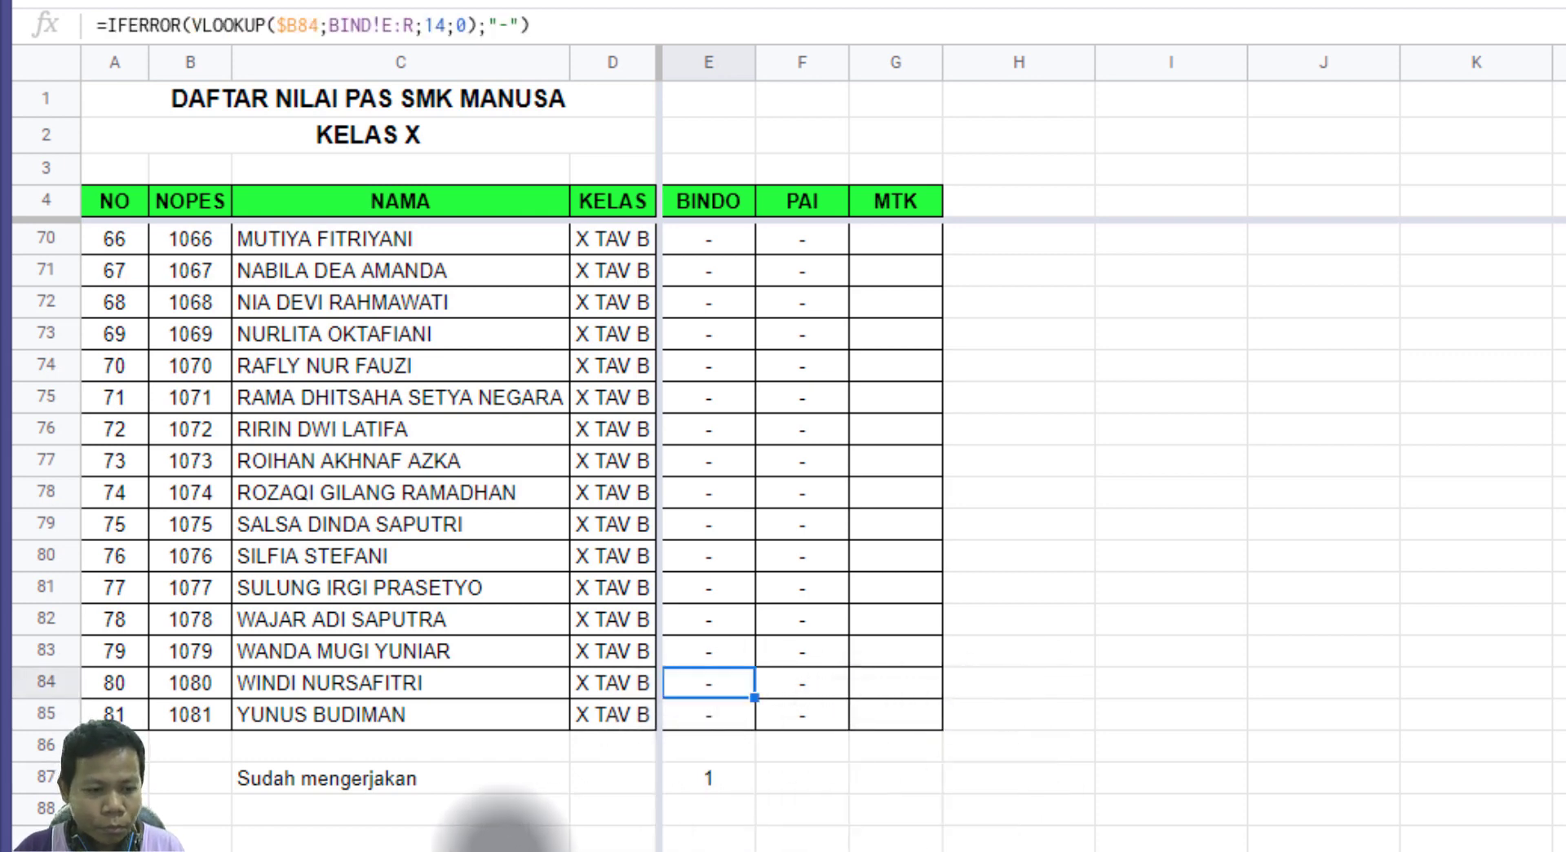
pyautogui.click(385, 785)
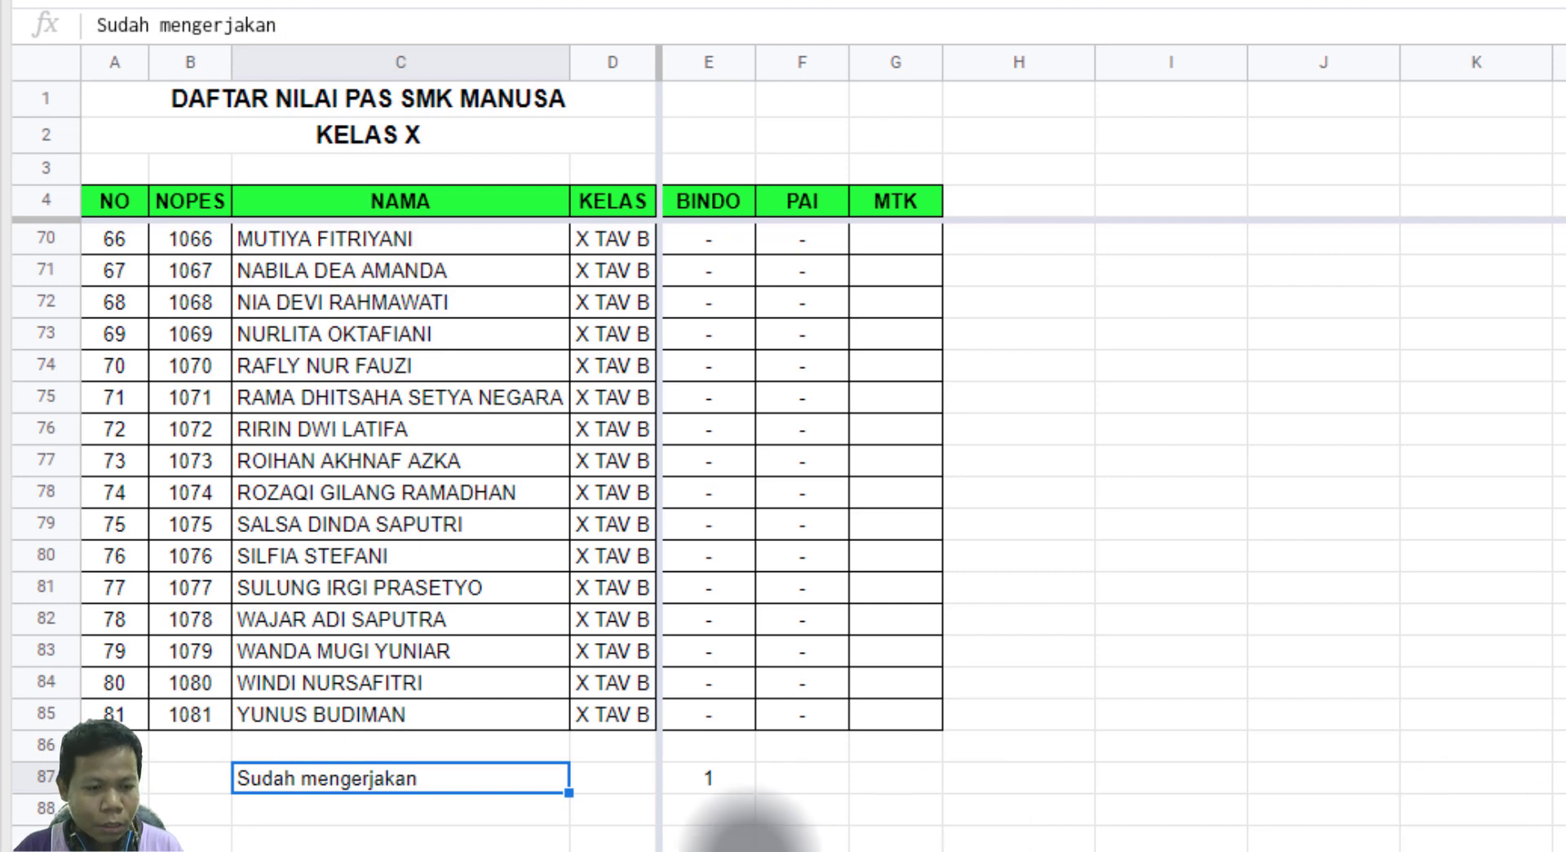
pyautogui.click(457, 812)
pyautogui.write('Belum mengerjakan')
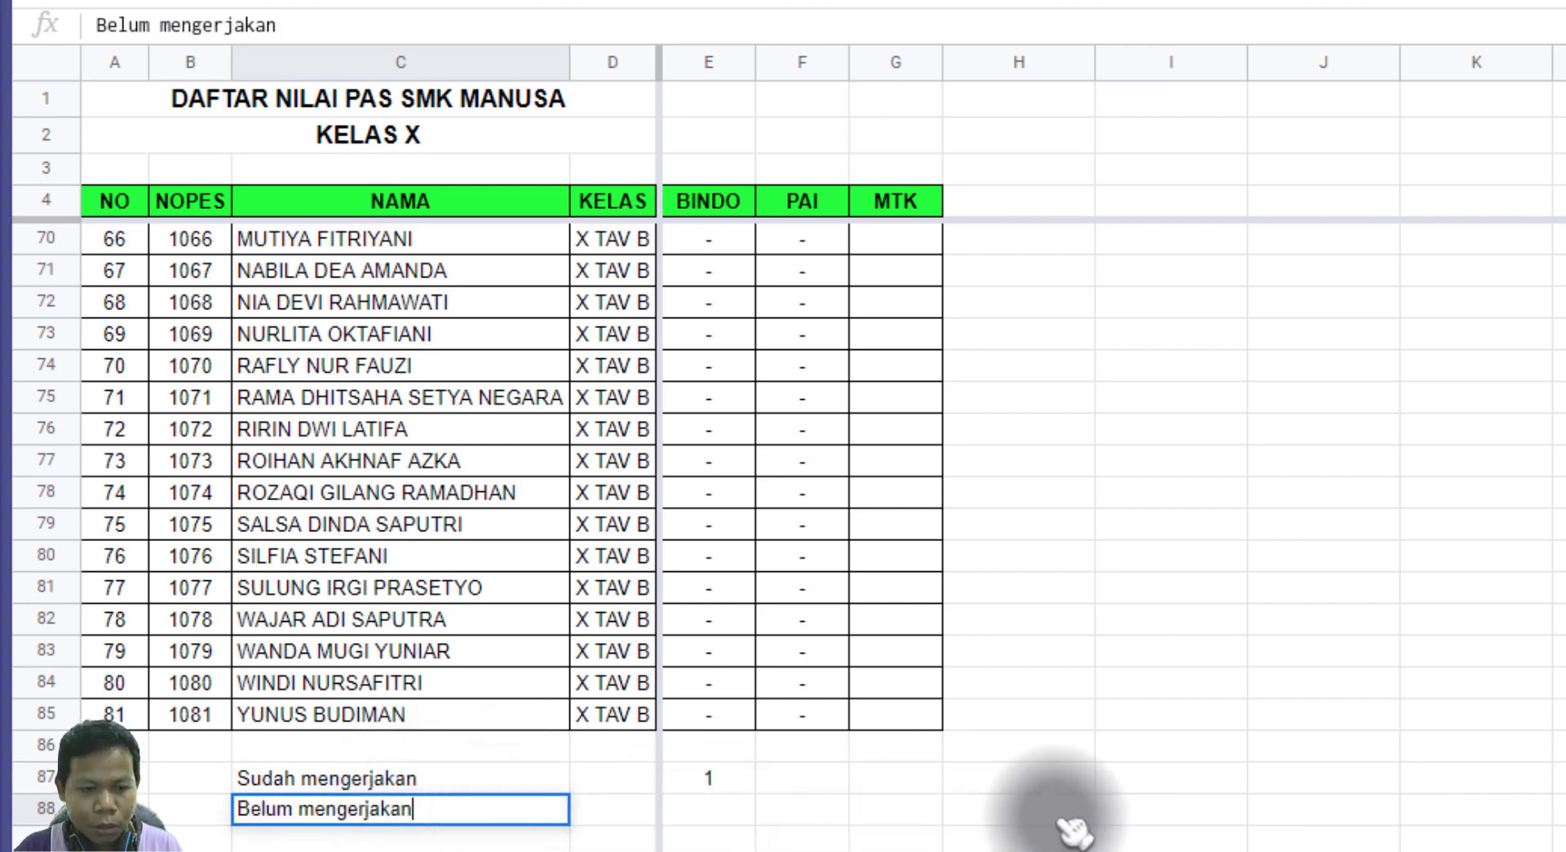
pyautogui.click(1065, 820)
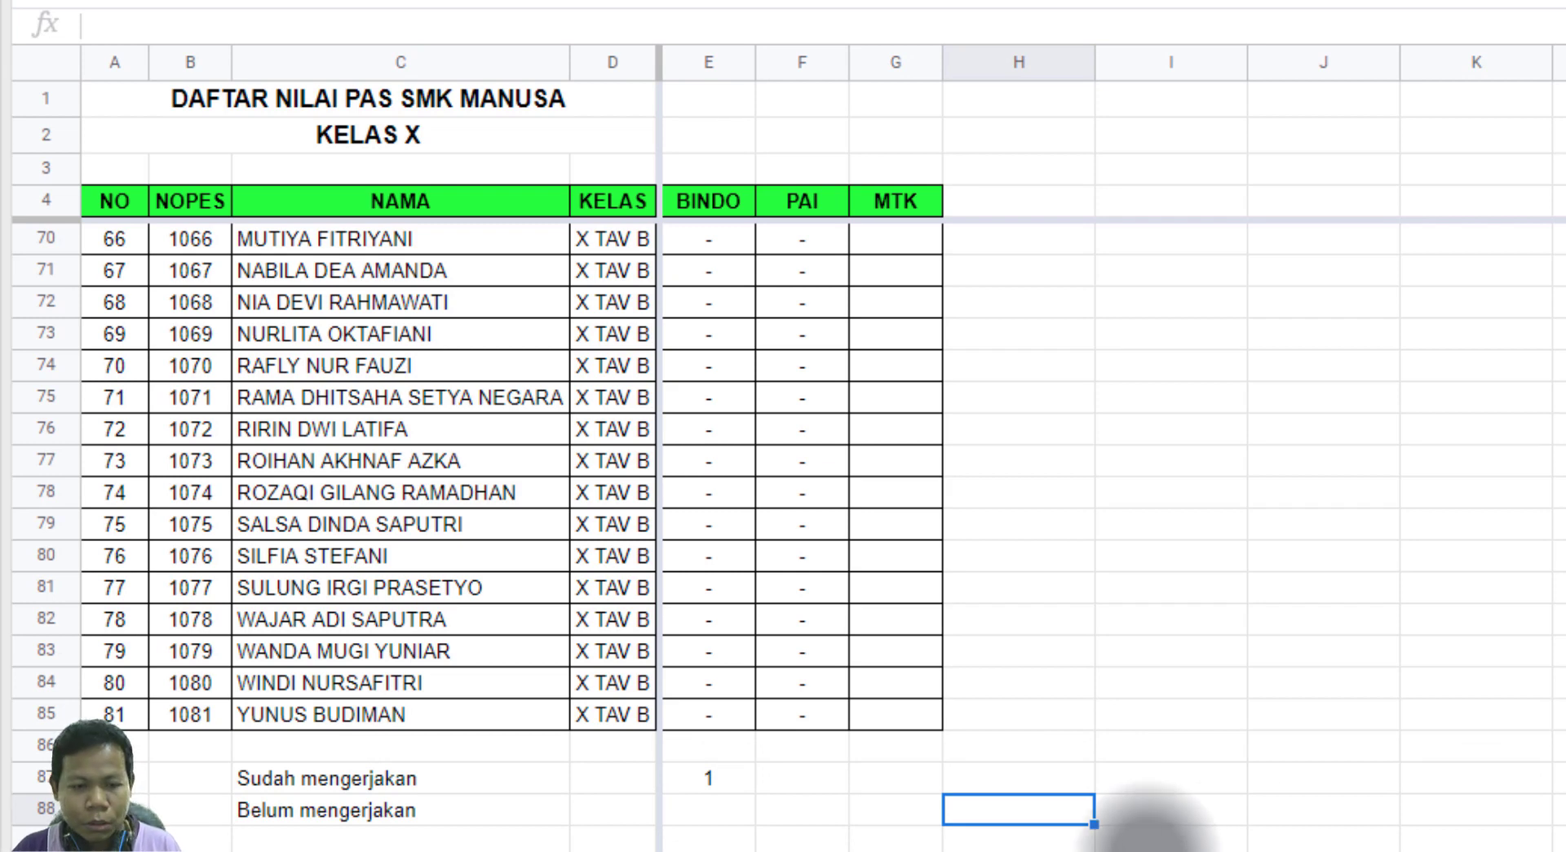
pyautogui.click(724, 815)
pyautogui.write('=countif(E$5:E$85;"=-")')
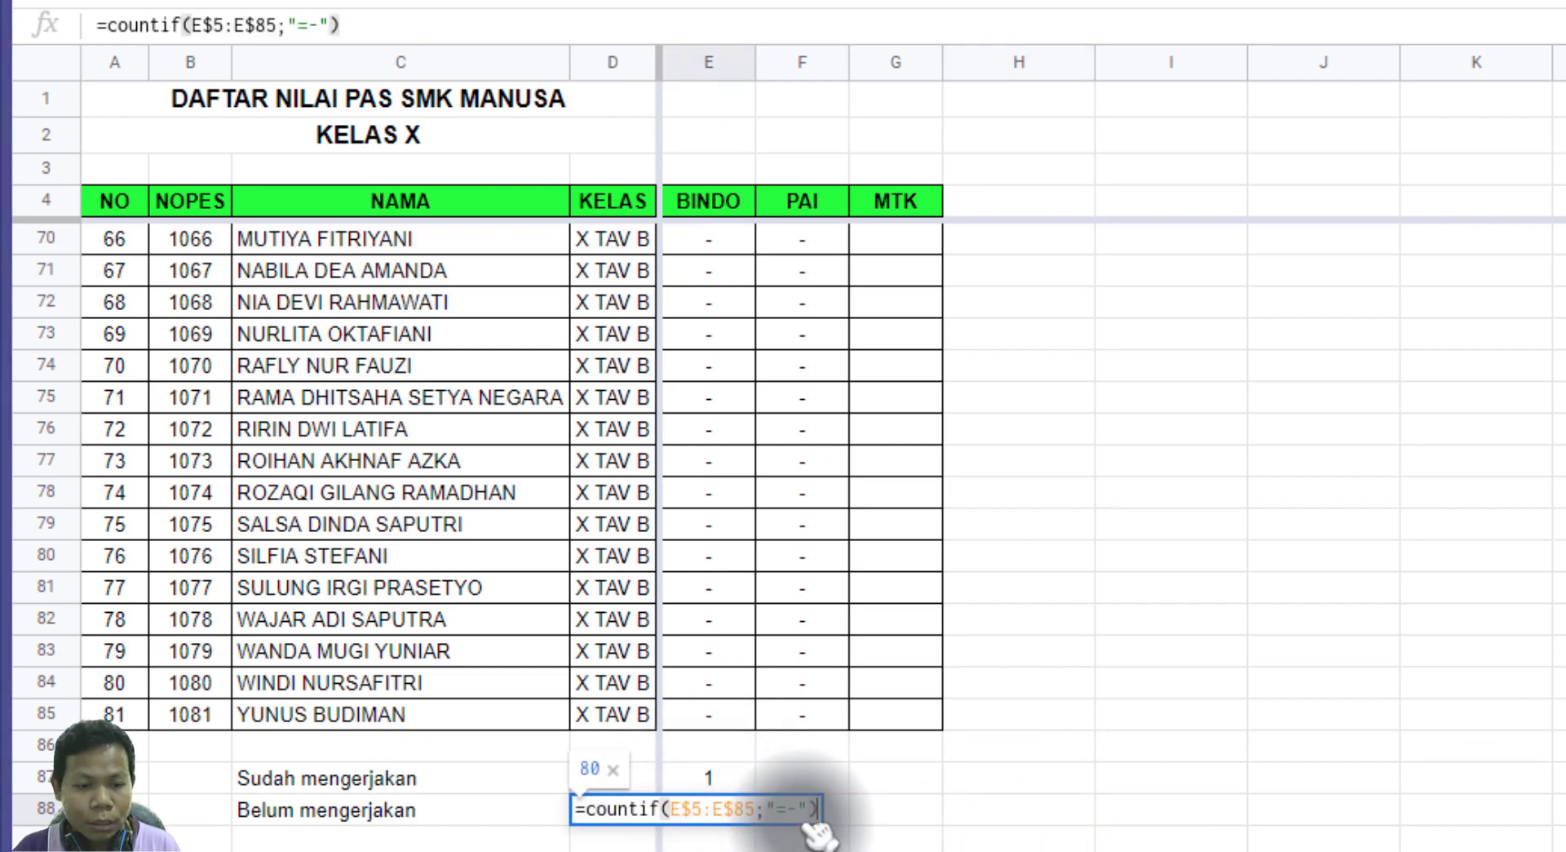
pyautogui.click(786, 810)
pyautogui.doubleClick(786, 810)
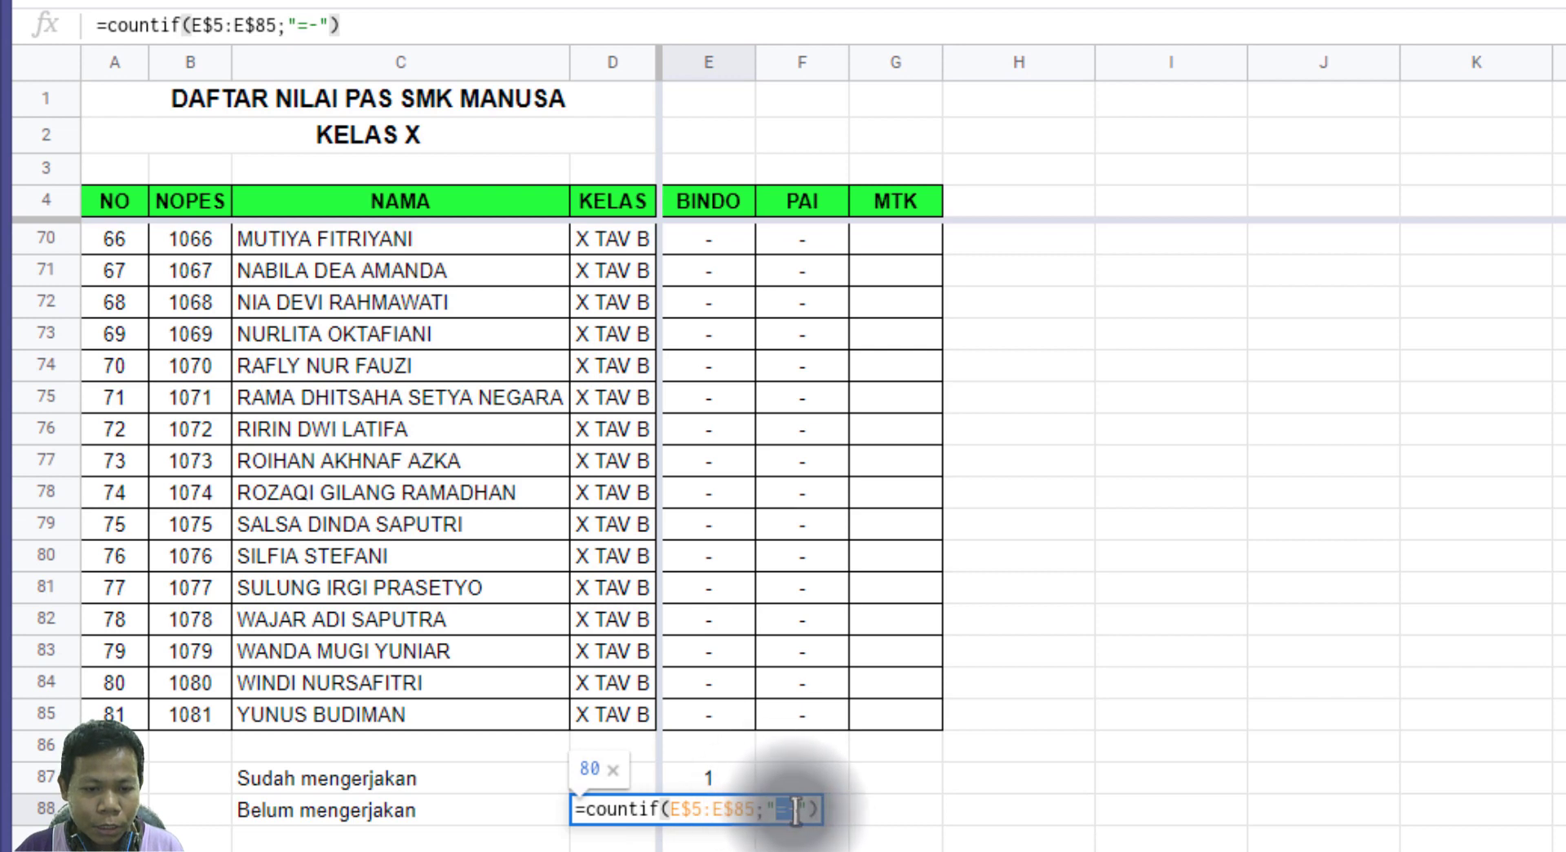
pyautogui.press('Escape')
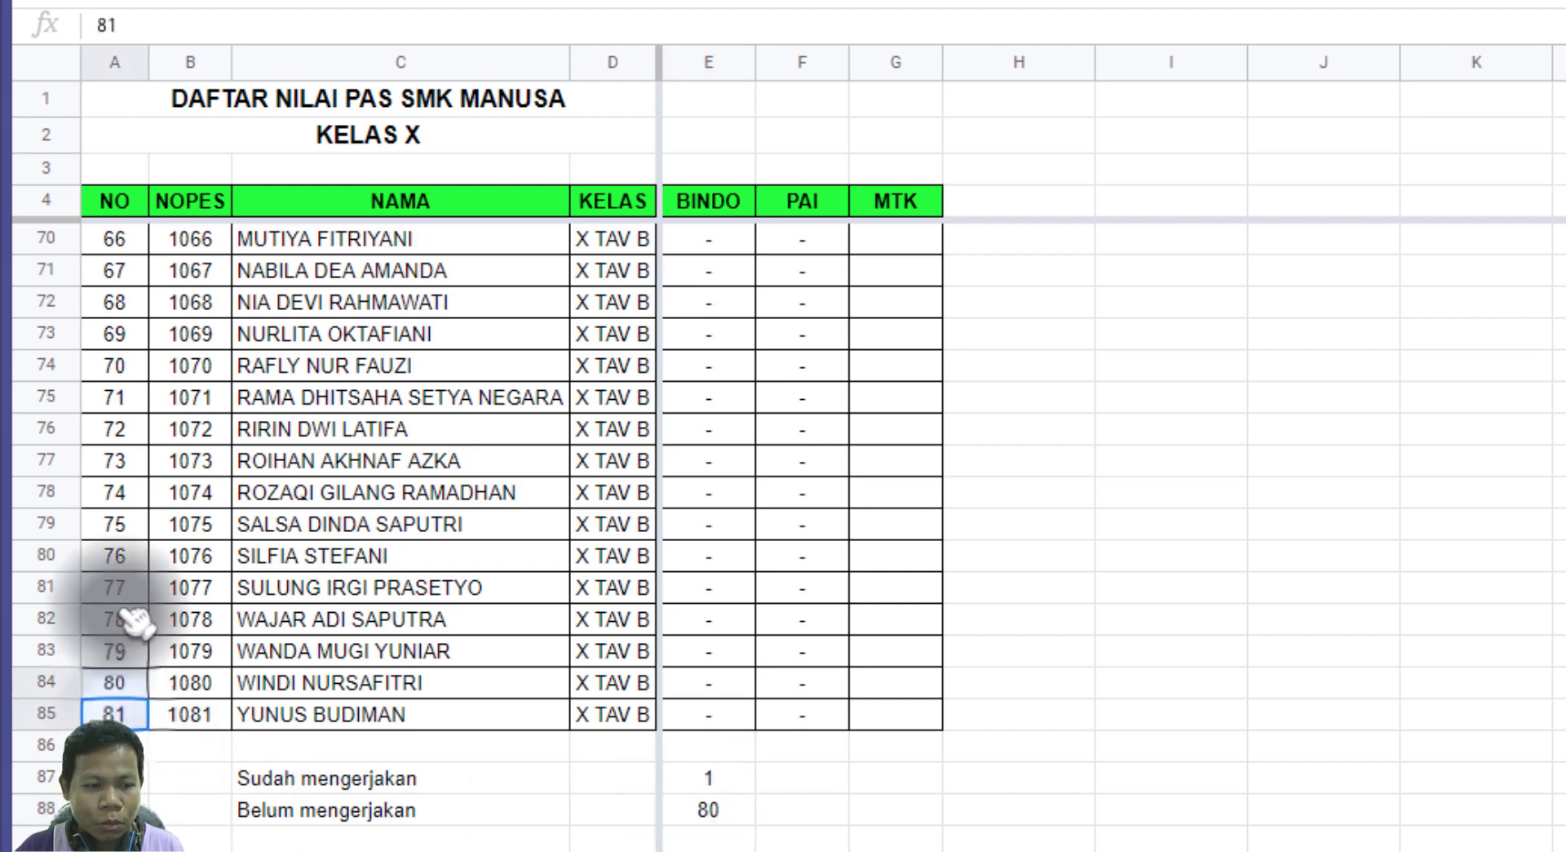
pyautogui.moveTo(114, 714); pyautogui.dragTo(114, 588)
pyautogui.click(726, 783)
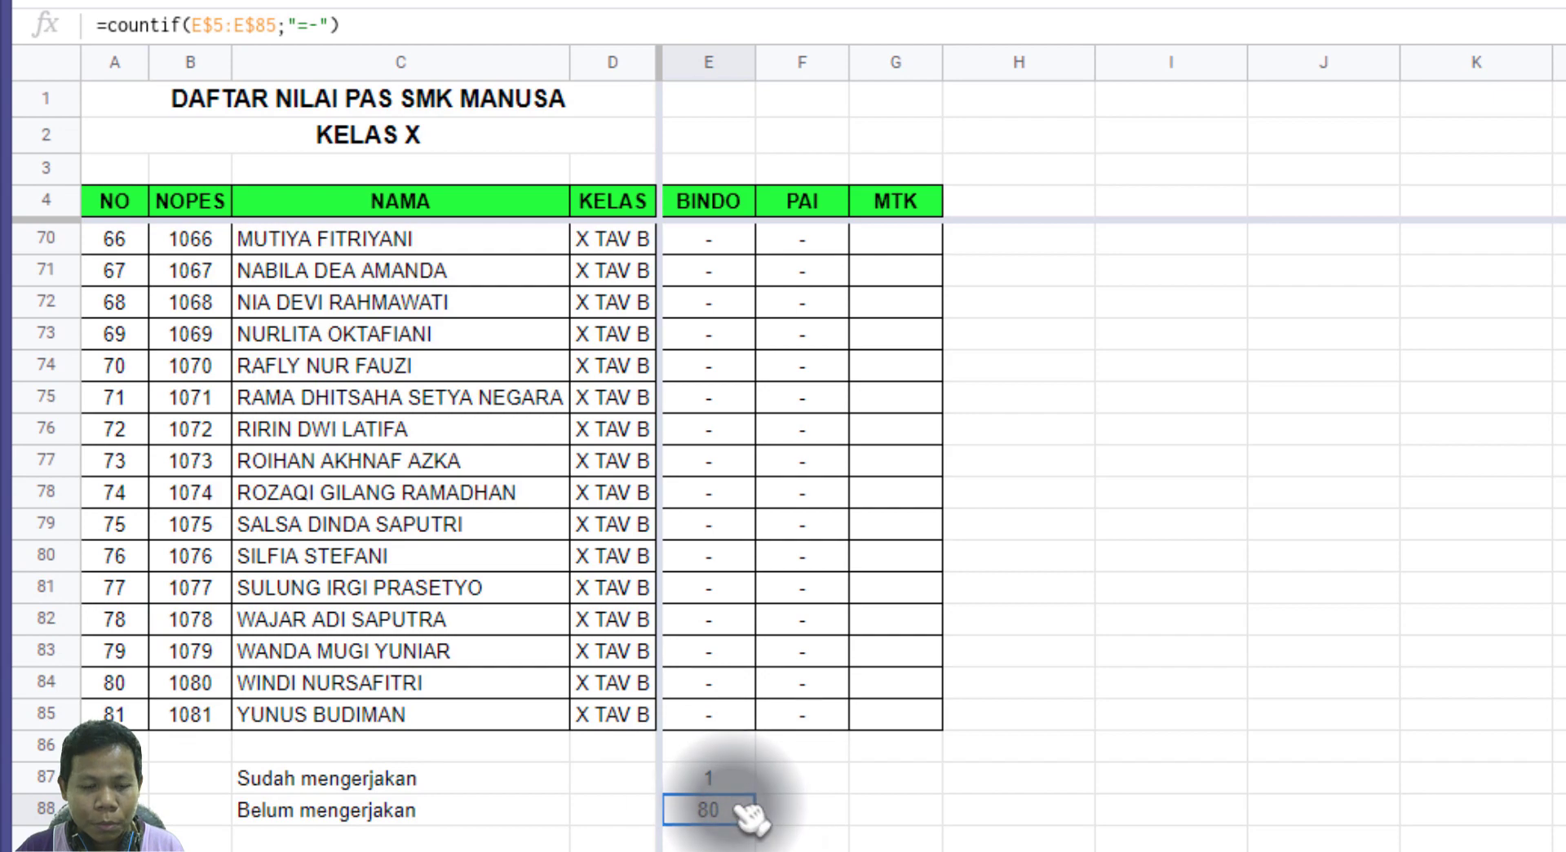
pyautogui.click(346, 808)
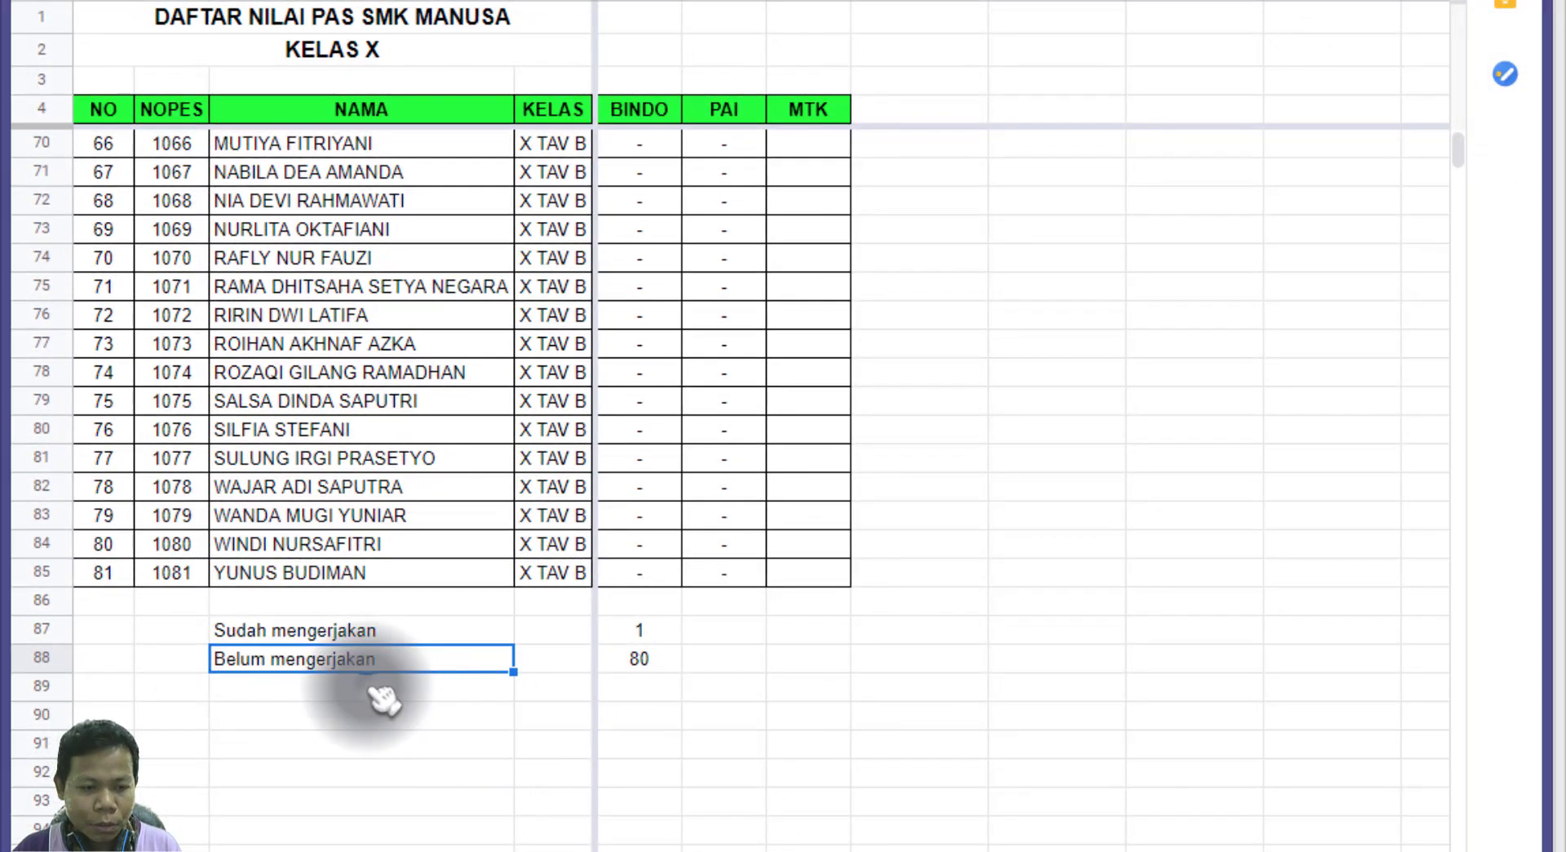
# Enter the label 'Prosentase mengerjakan' in C89.
pyautogui.click(377, 687)
pyautogui.write('Prosentase mengerjakan')
pyautogui.click(961, 688)
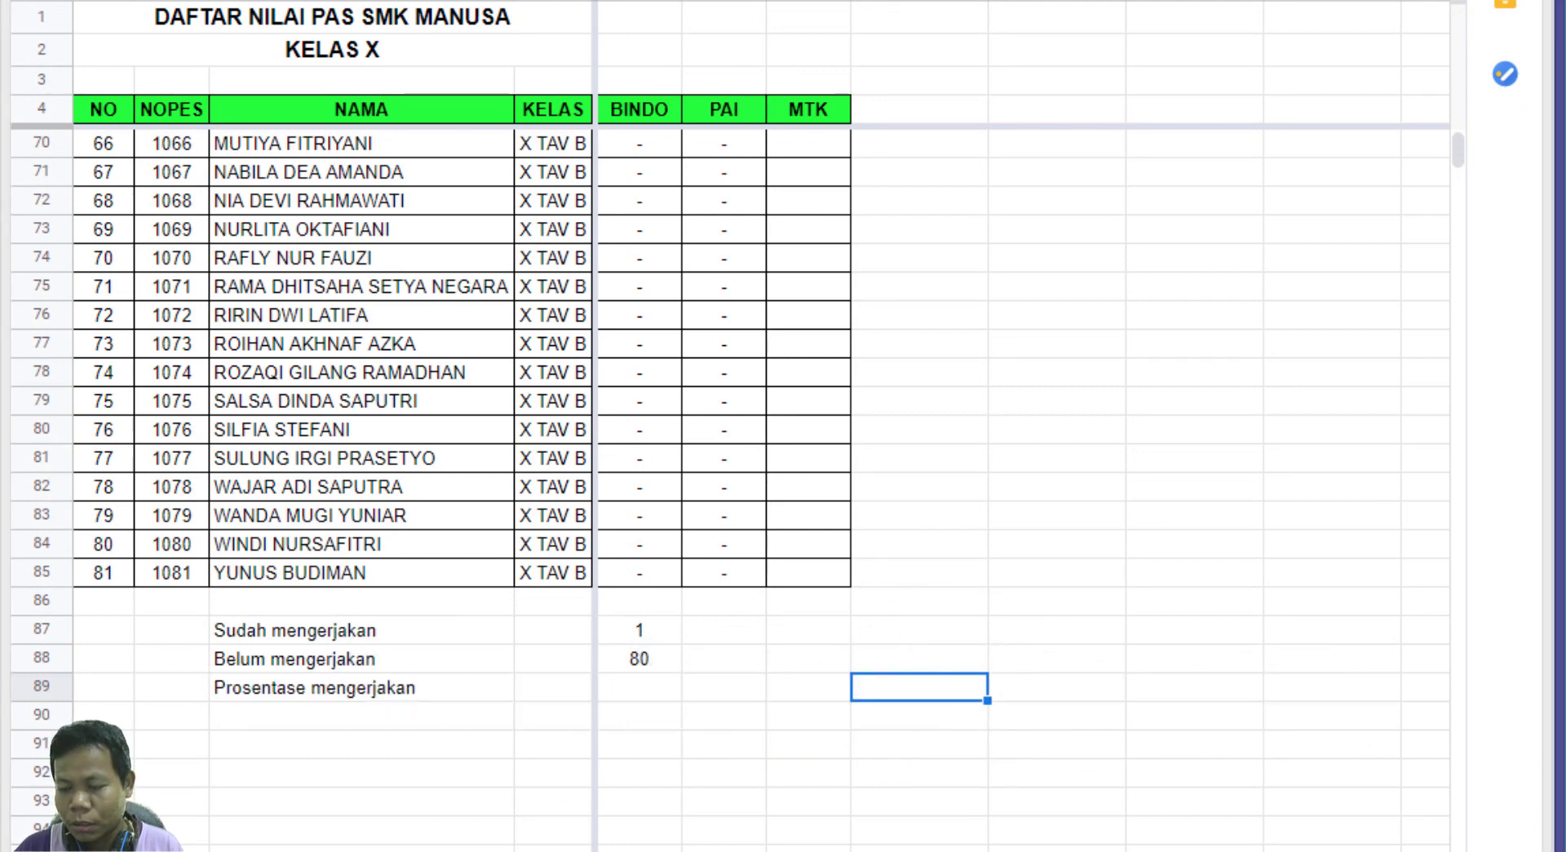
# Enter =E87/81 in E89 and format it as a percentage, showing 1,23%.
pyautogui.click(639, 689)
pyautogui.write('=')
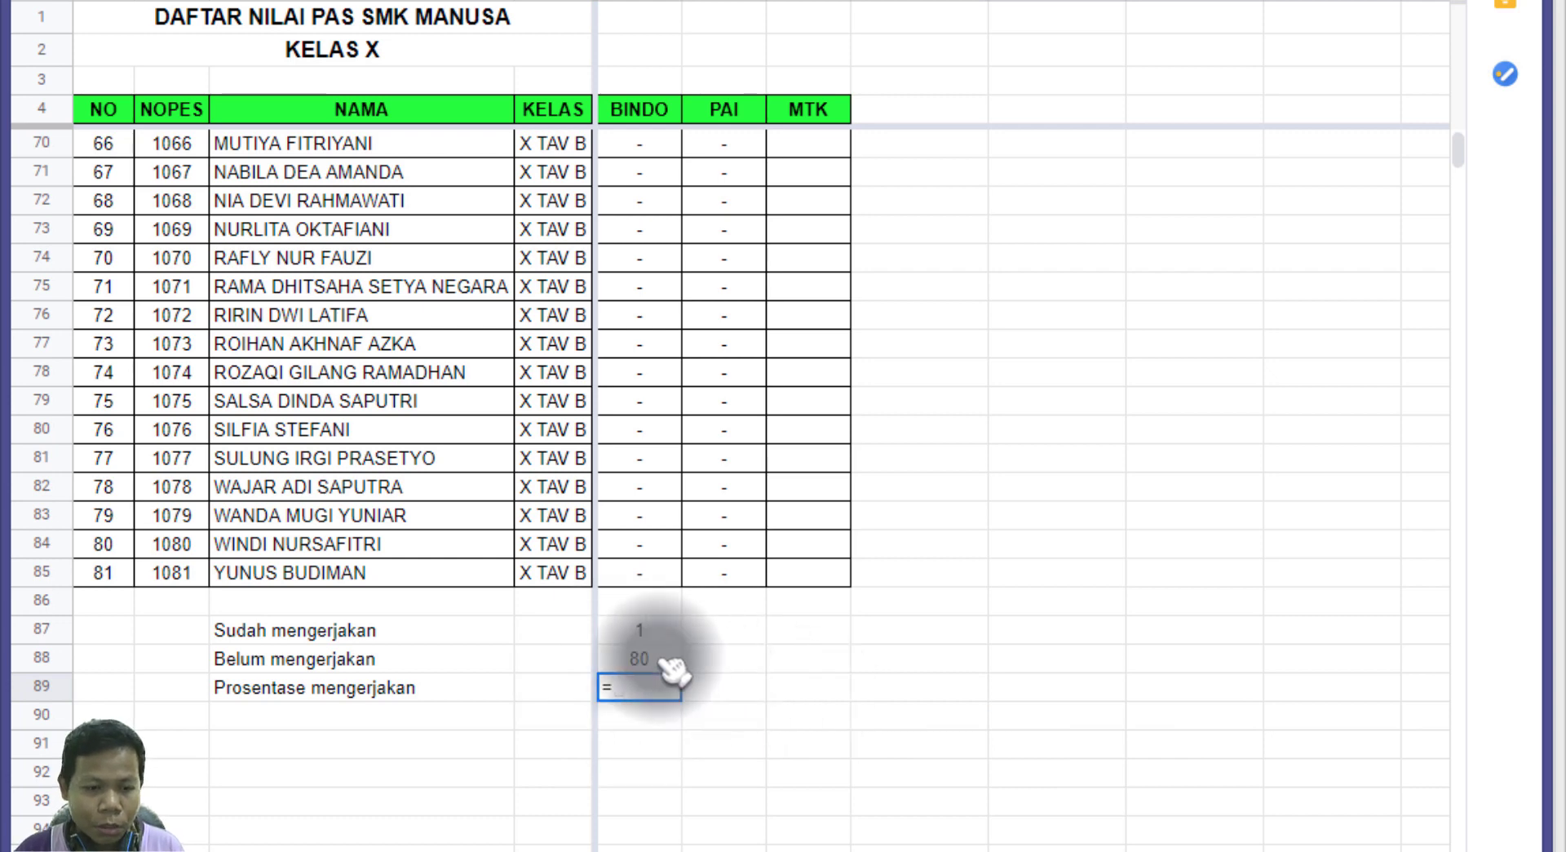
pyautogui.click(641, 631)
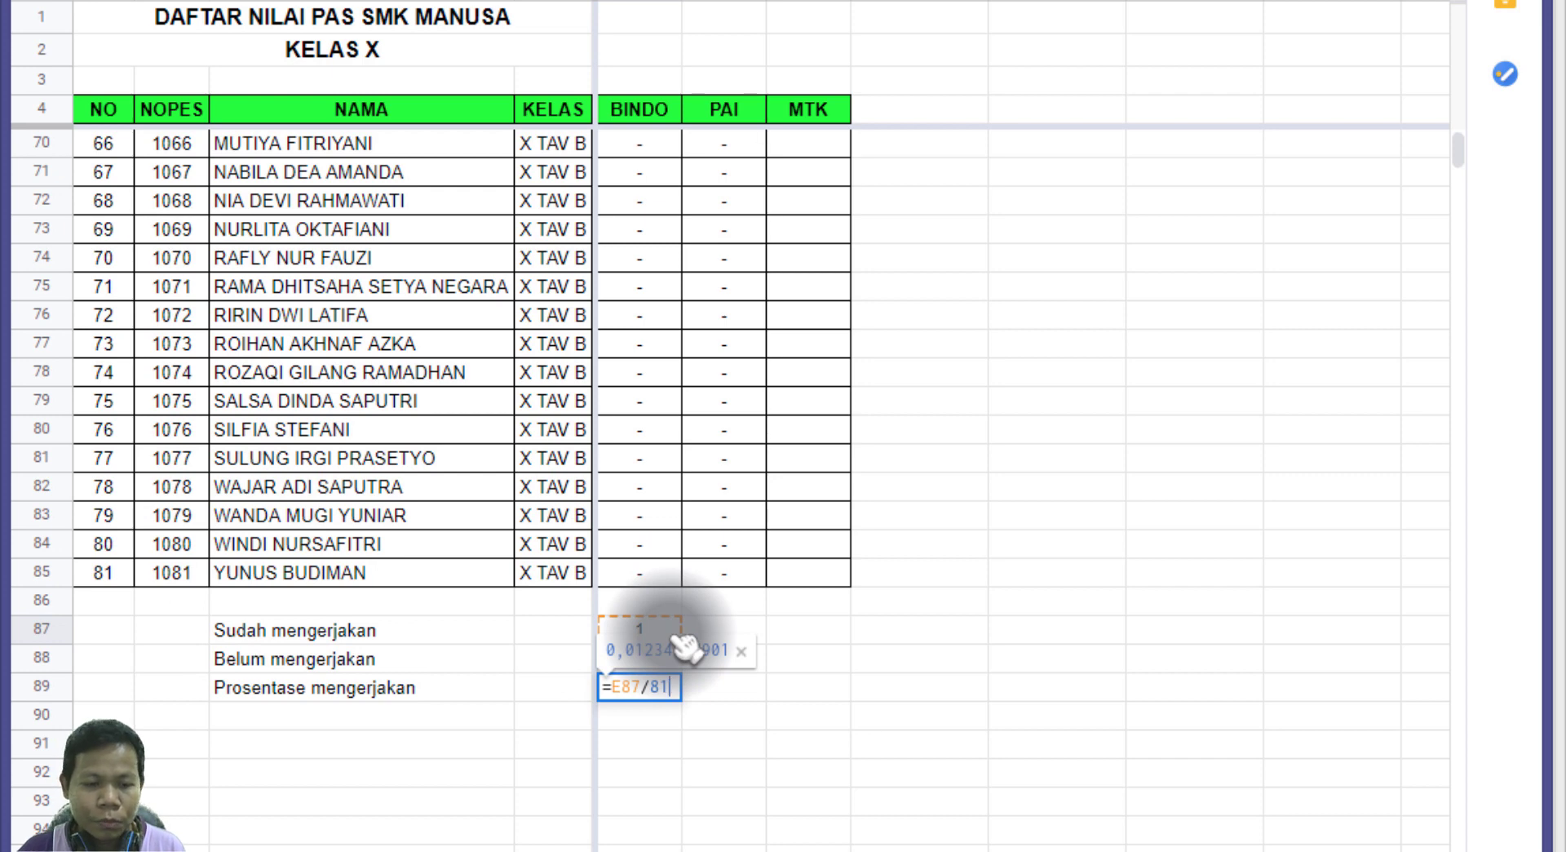
pyautogui.press('Return')
pyautogui.click(665, 688)
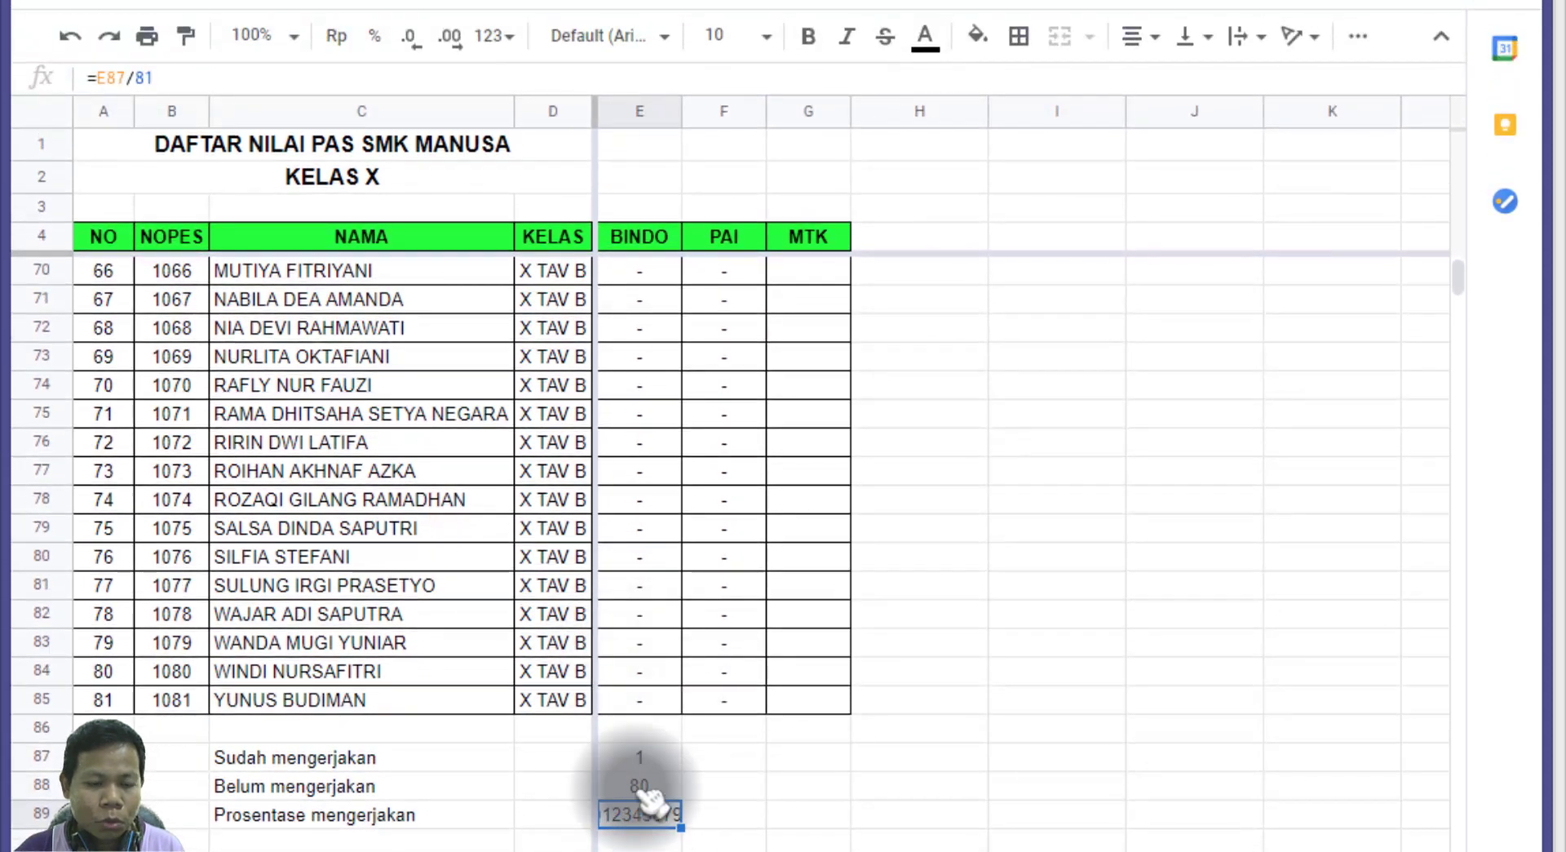
pyautogui.click(507, 45)
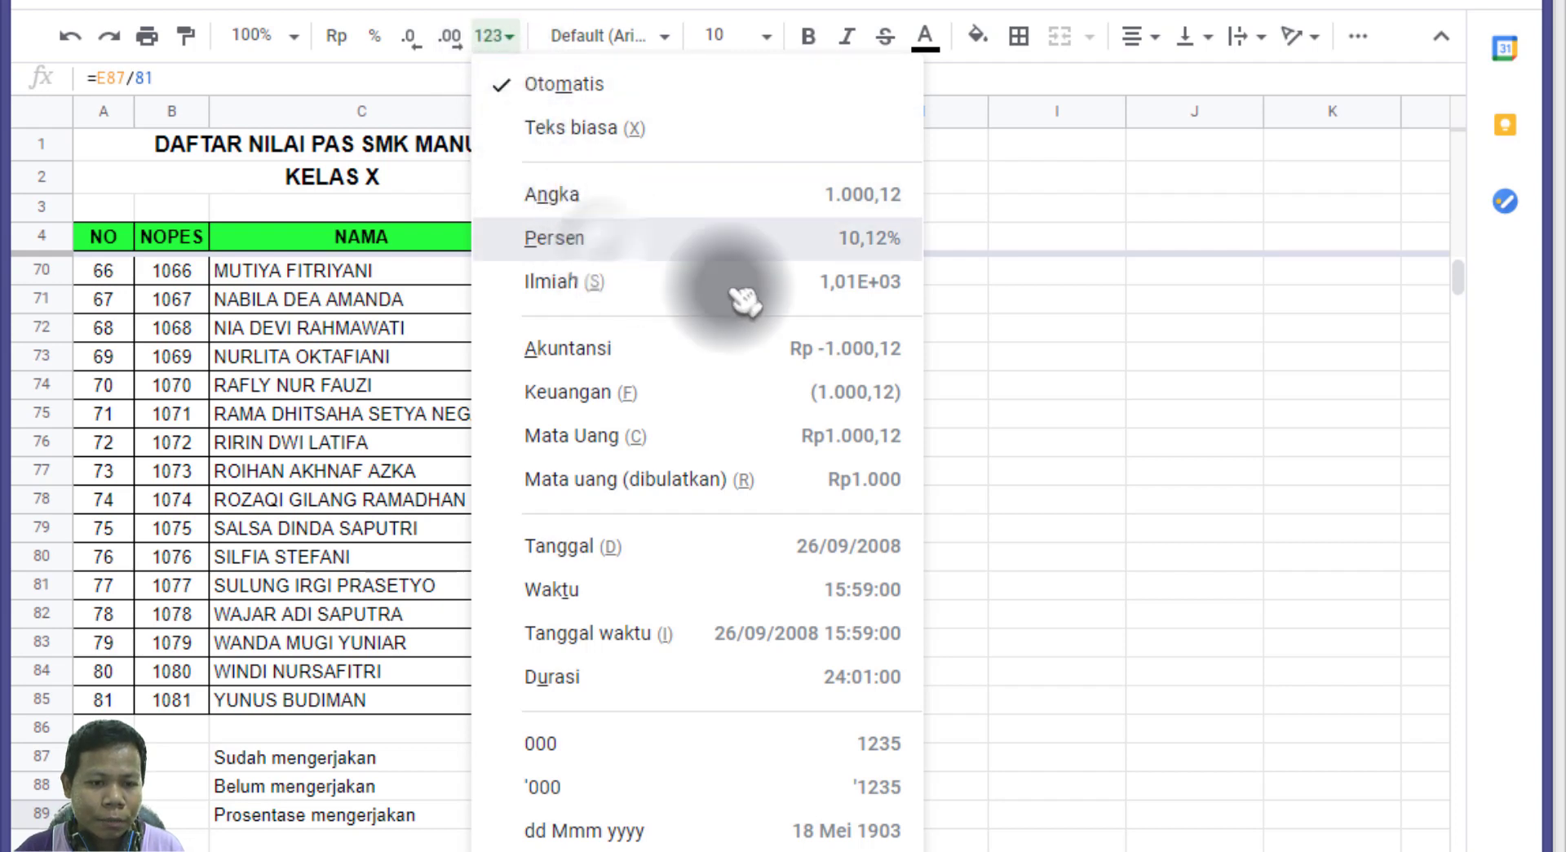
pyautogui.click(718, 240)
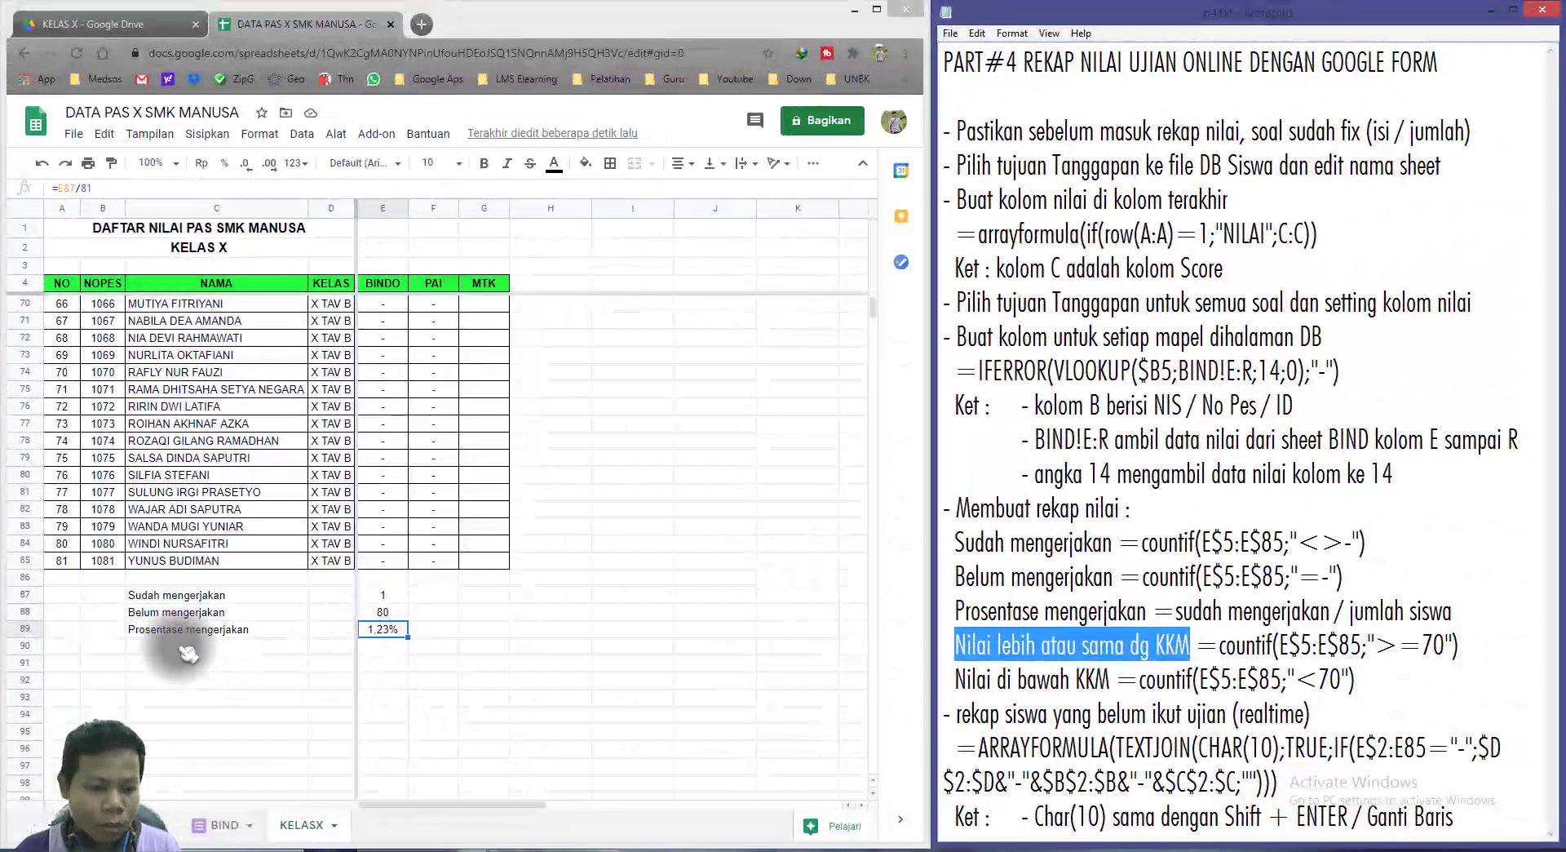
# Label C90 'Nilai lebih atau sama dg KKM' and enter =countif(E$5:E$85;">=70") in E90.
pyautogui.click(179, 644)
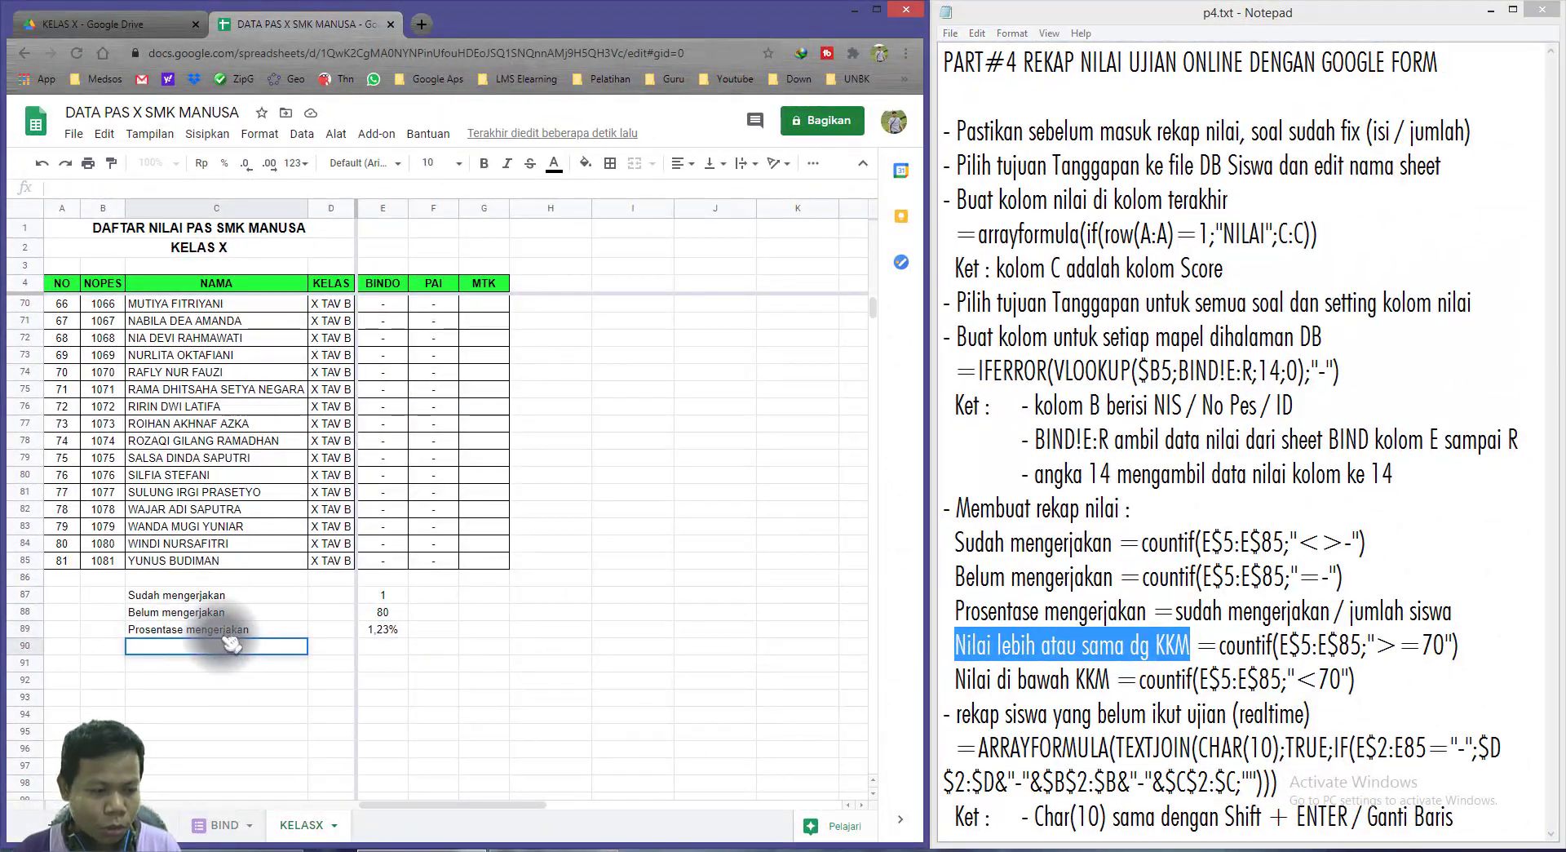
pyautogui.write('Nilai lebih atau sama dg KKM')
pyautogui.click(384, 646)
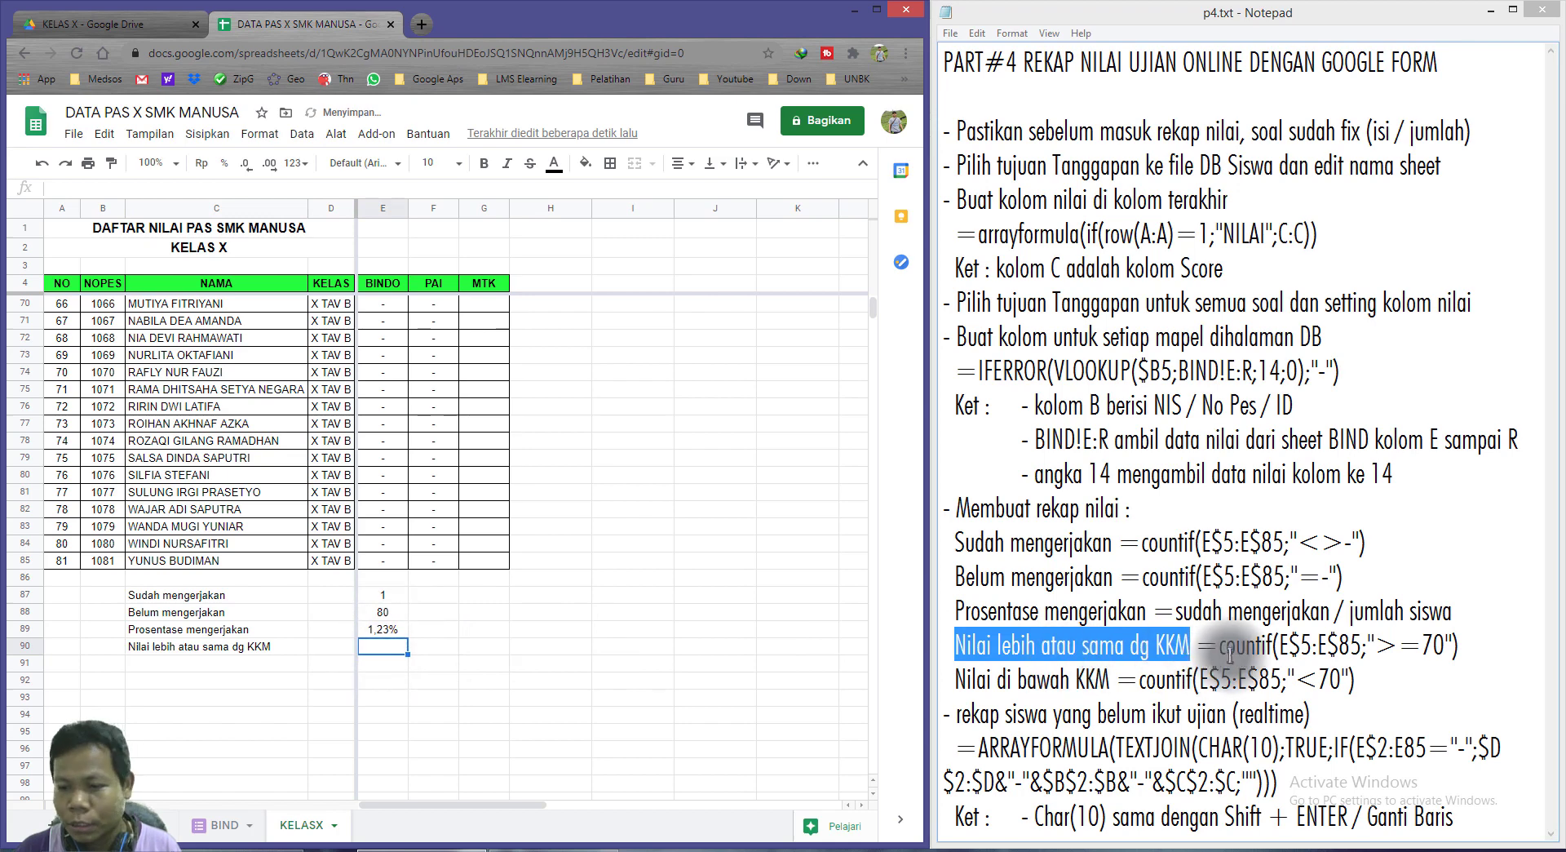
pyautogui.moveTo(1197, 646); pyautogui.dragTo(1454, 647)
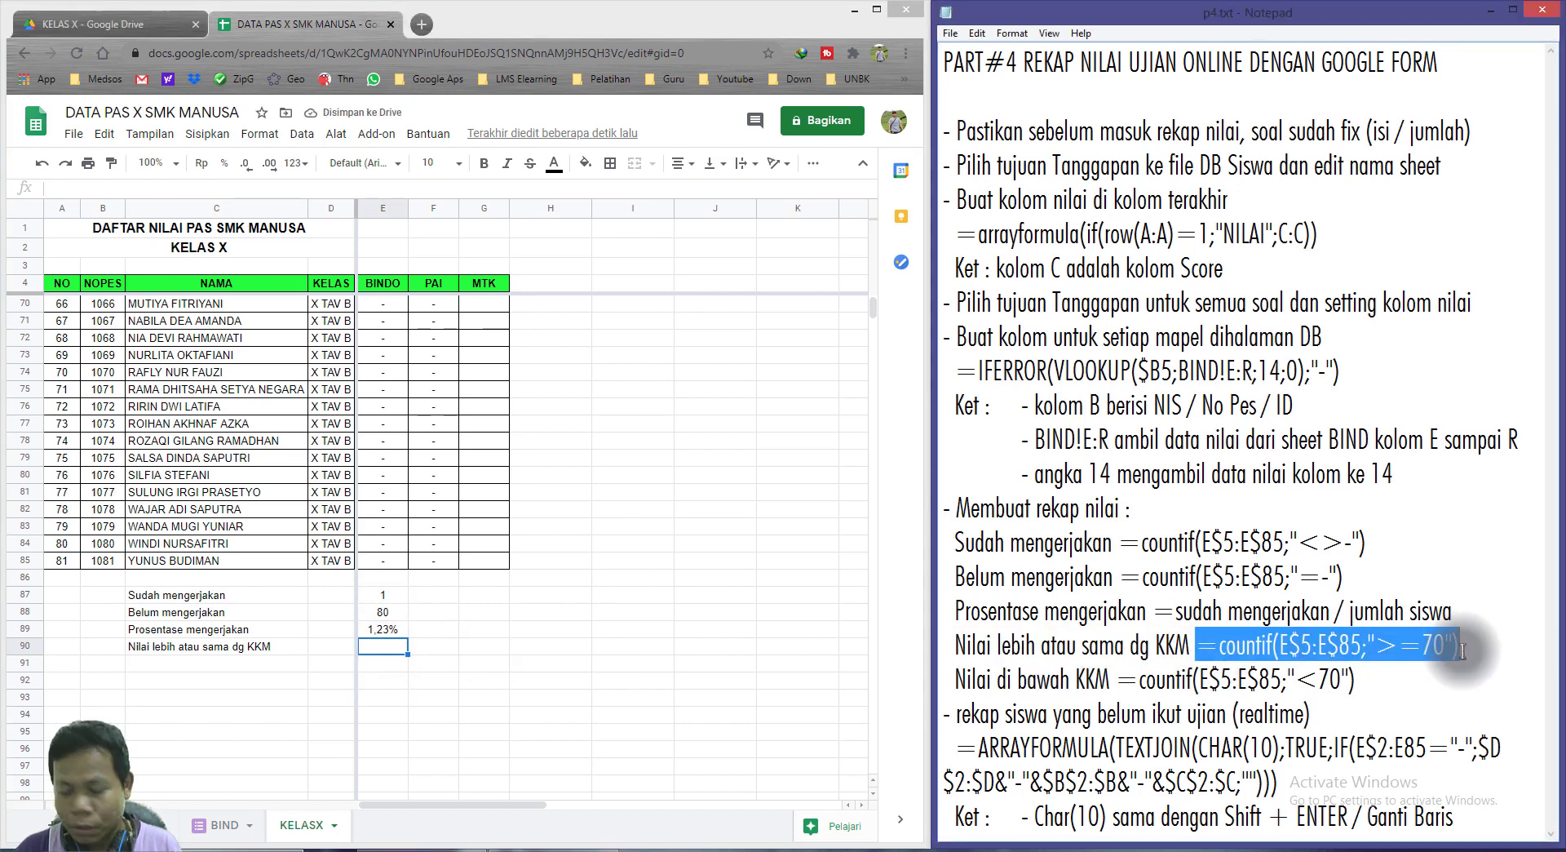
pyautogui.doubleClick(384, 646)
pyautogui.write('=countif(E$5:E$85;">=70")')
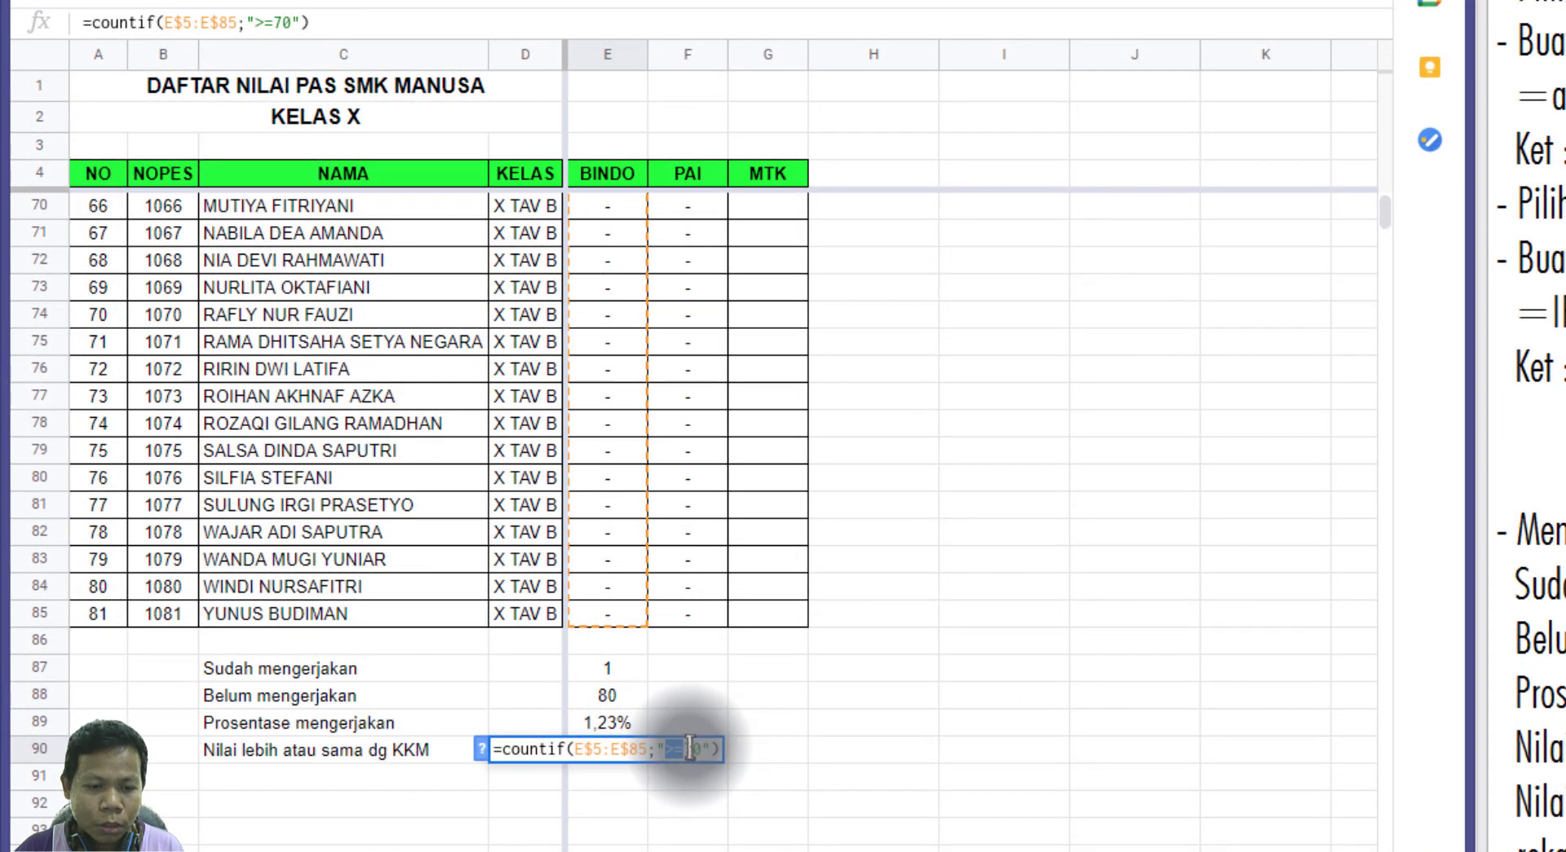
pyautogui.click(702, 748)
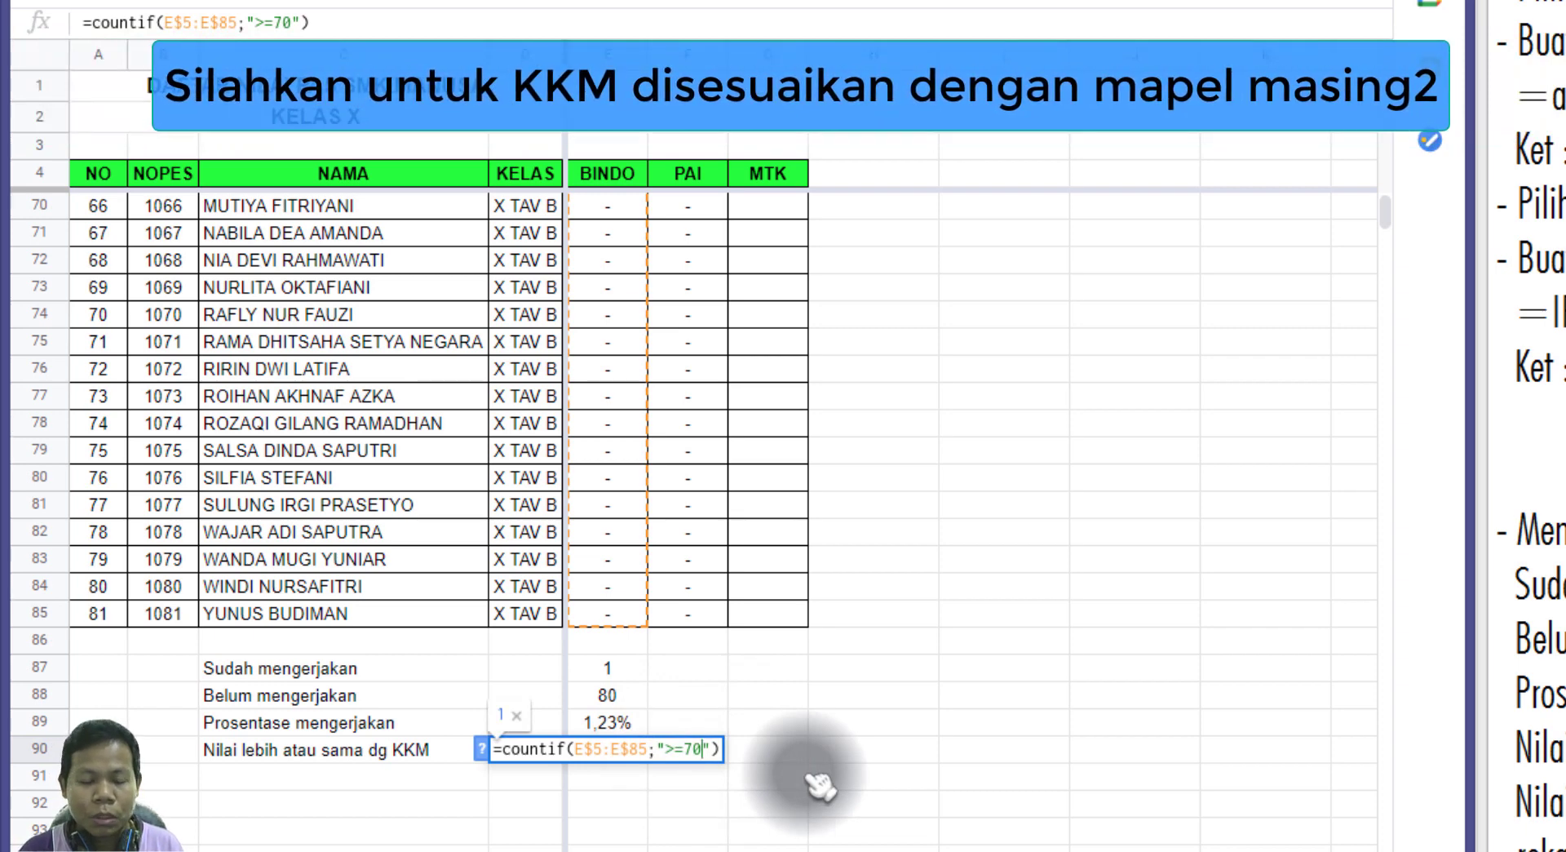
pyautogui.press('Return')
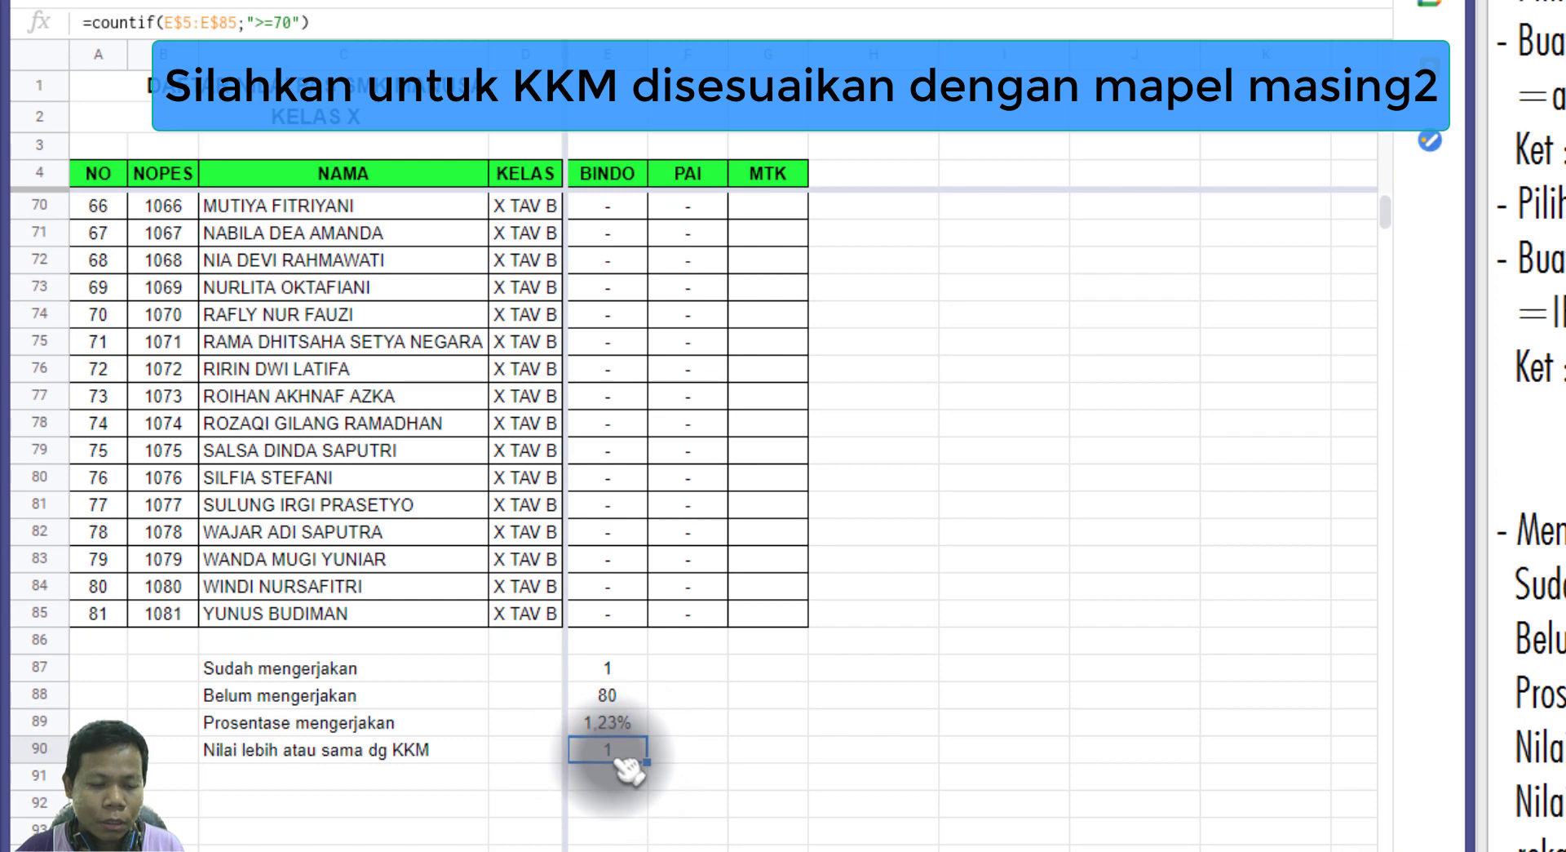
# Test the at-or-above-KKM count by changing a student's BINDO score in E14 to 65.
pyautogui.scroll(4, 619, 454)
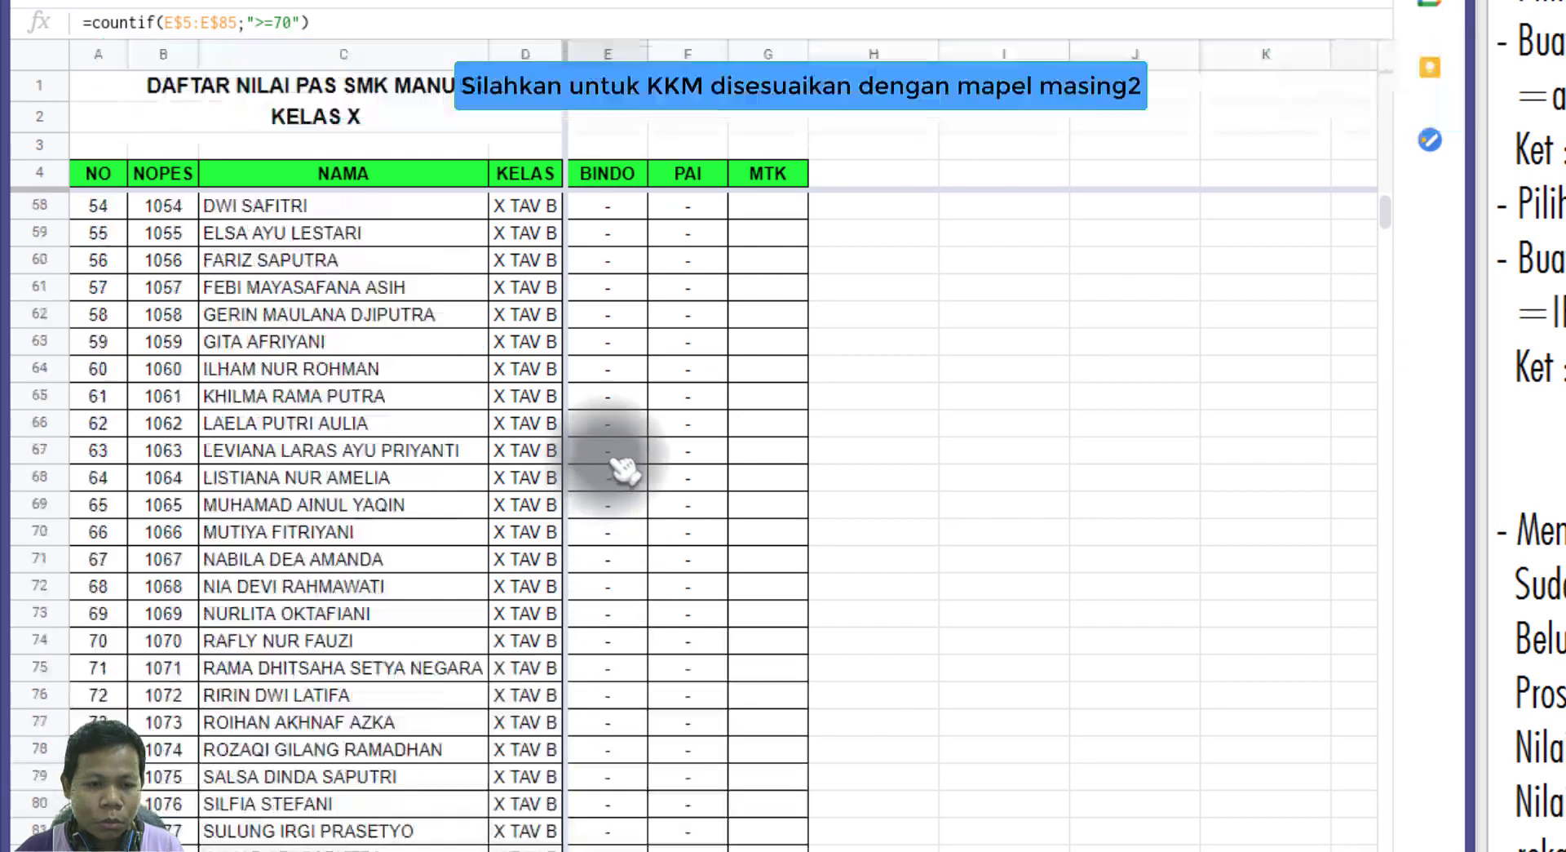
pyautogui.scroll(6, 628, 490)
pyautogui.scroll(10, 641, 514)
pyautogui.scroll(1, 639, 473)
pyautogui.click(624, 457)
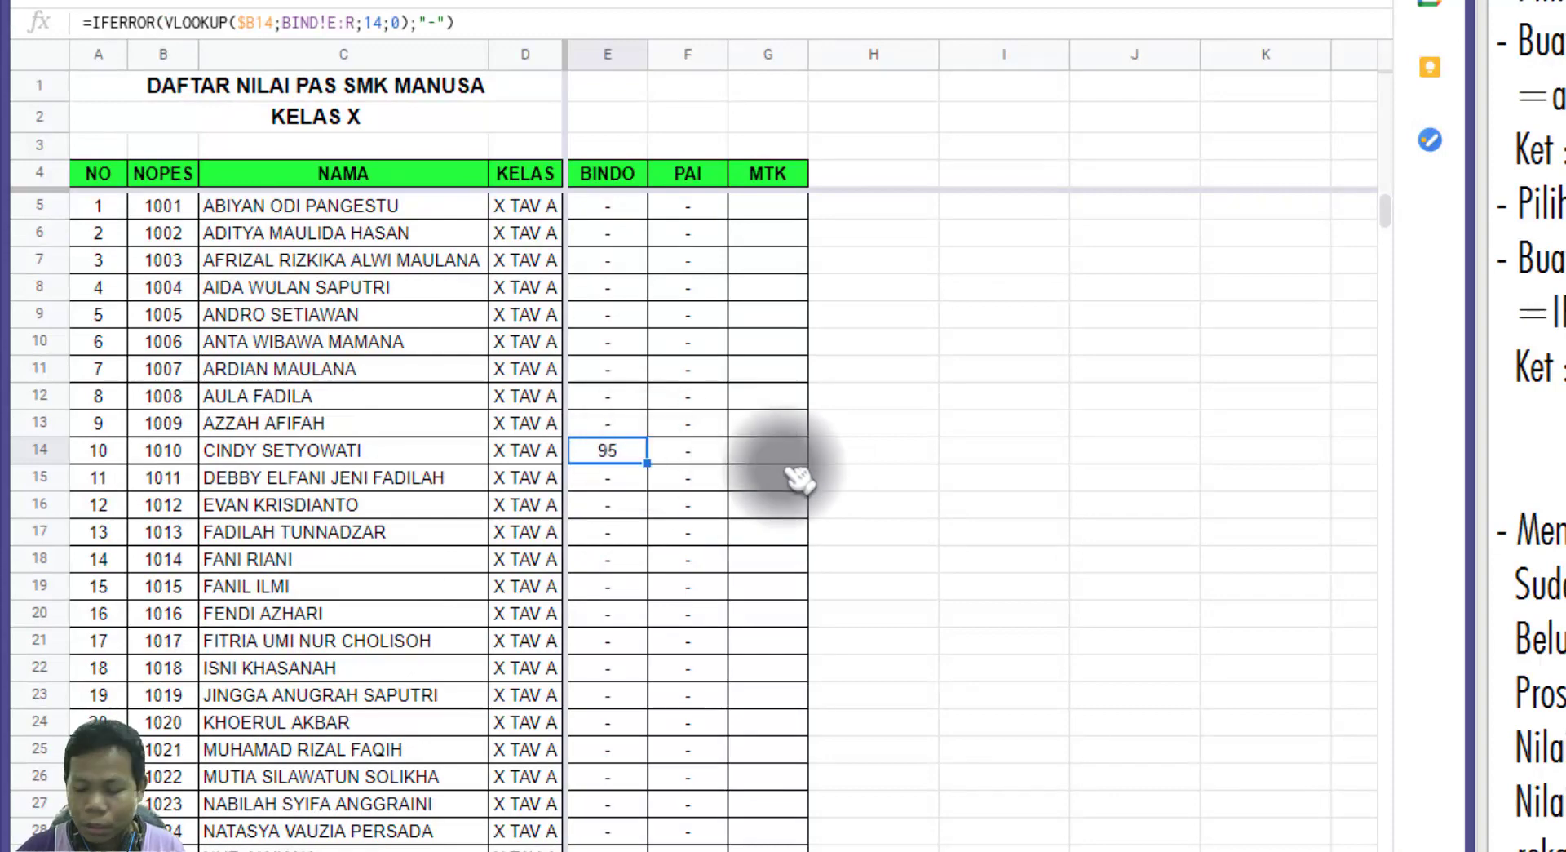
pyautogui.press('Return')
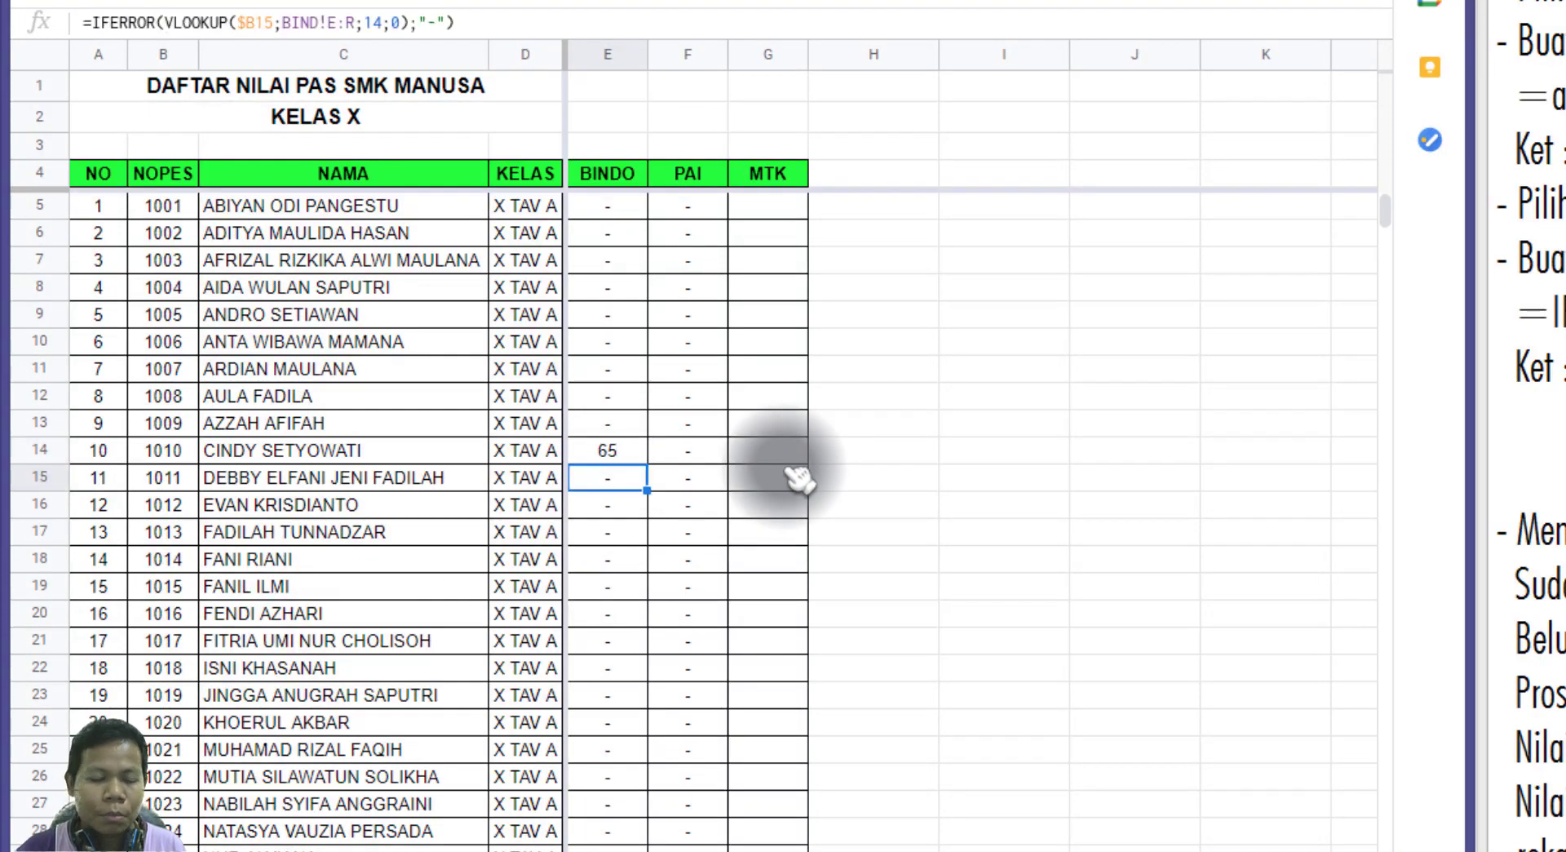
pyautogui.scroll(-20, 750, 522)
pyautogui.scroll(-1, 692, 602)
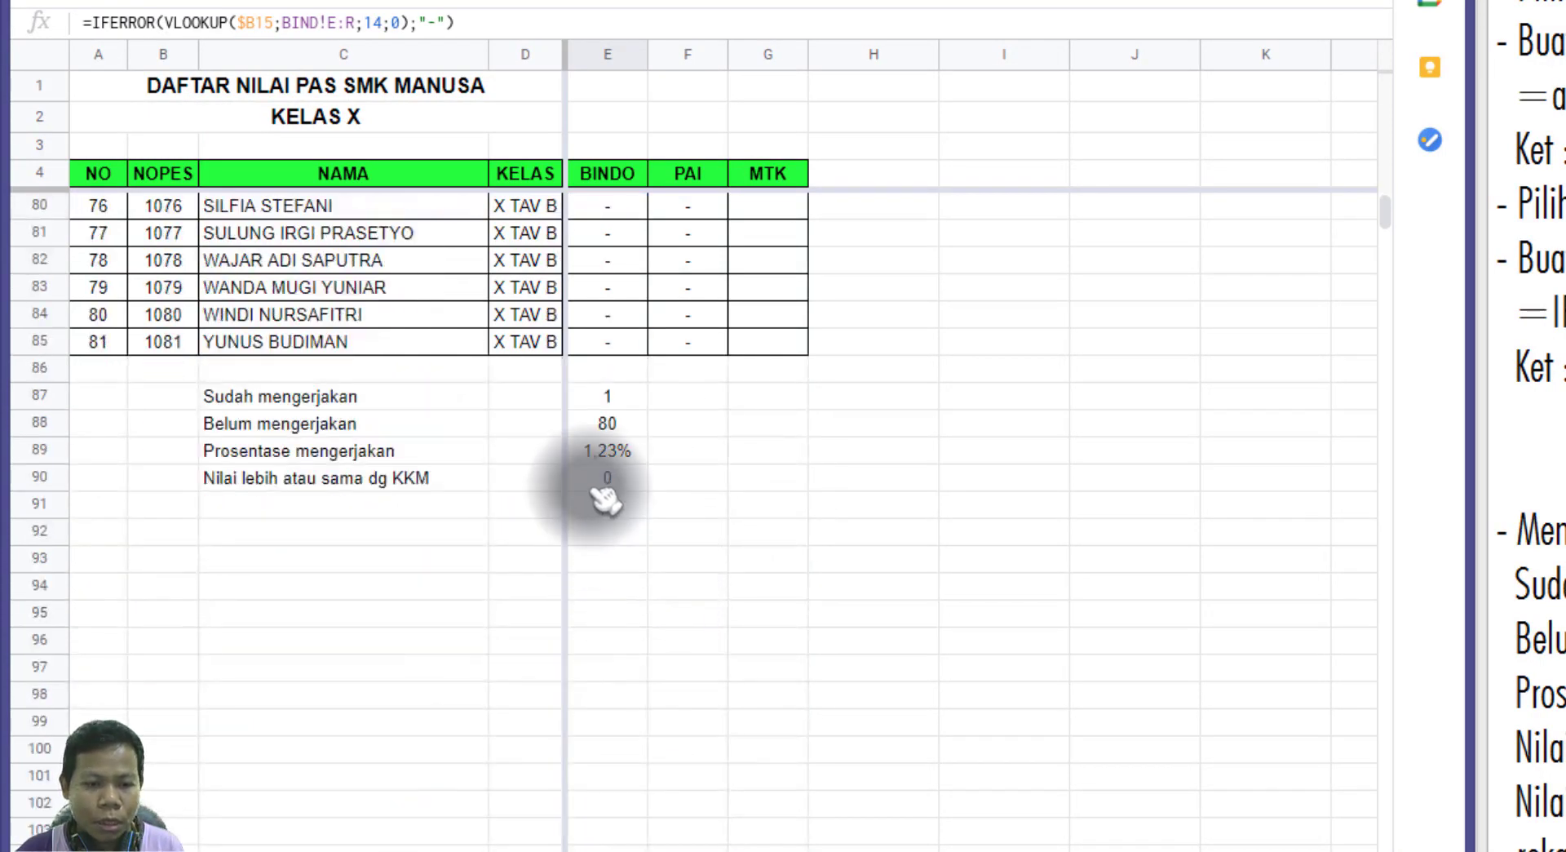
pyautogui.click(608, 479)
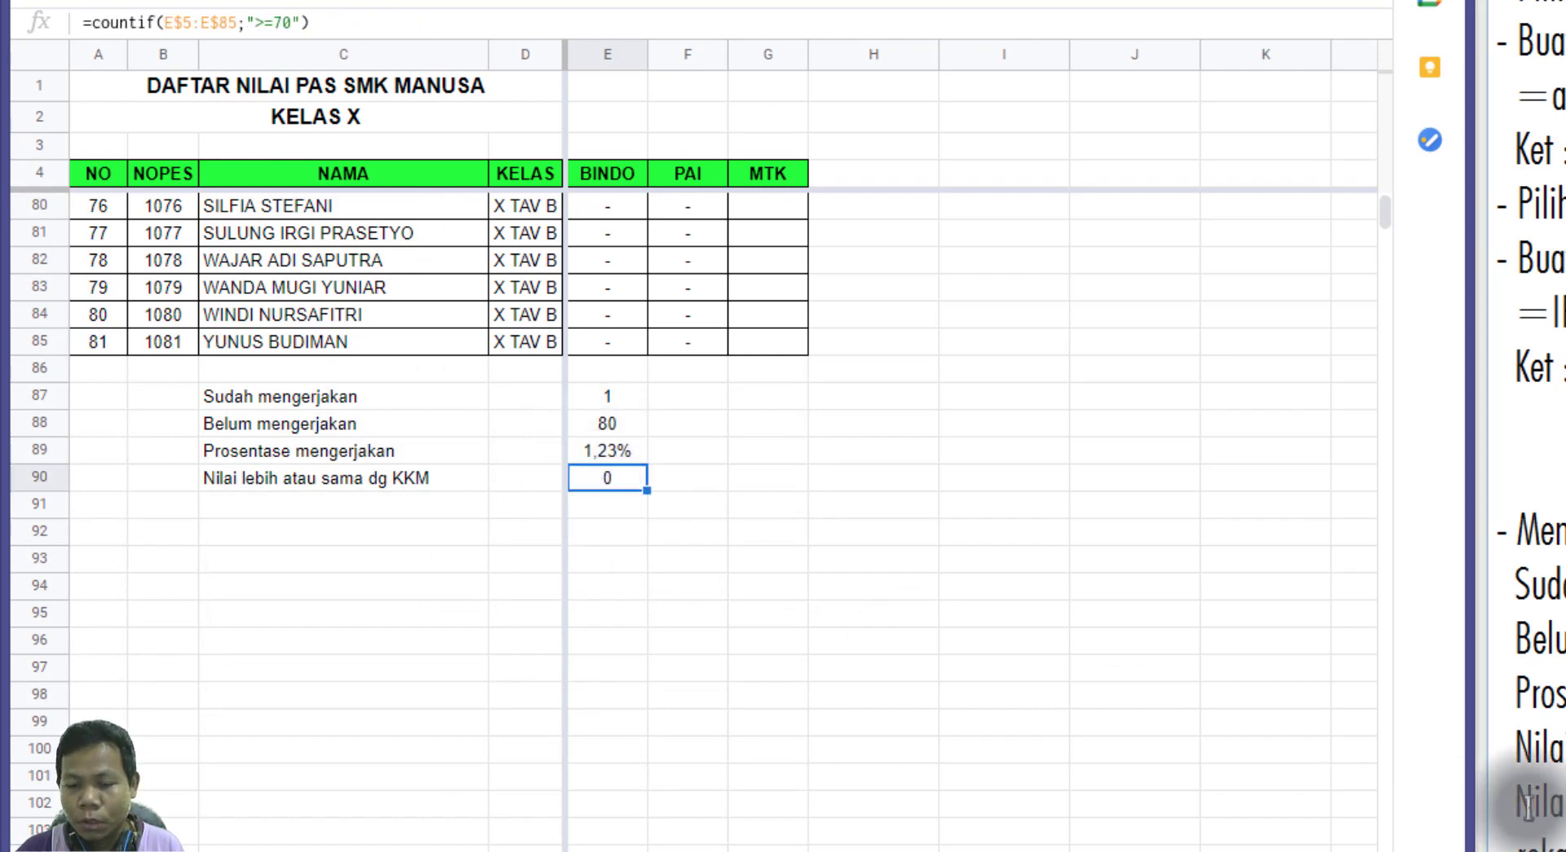
pyautogui.moveTo(1518, 802); pyautogui.dragTo(1565, 804)
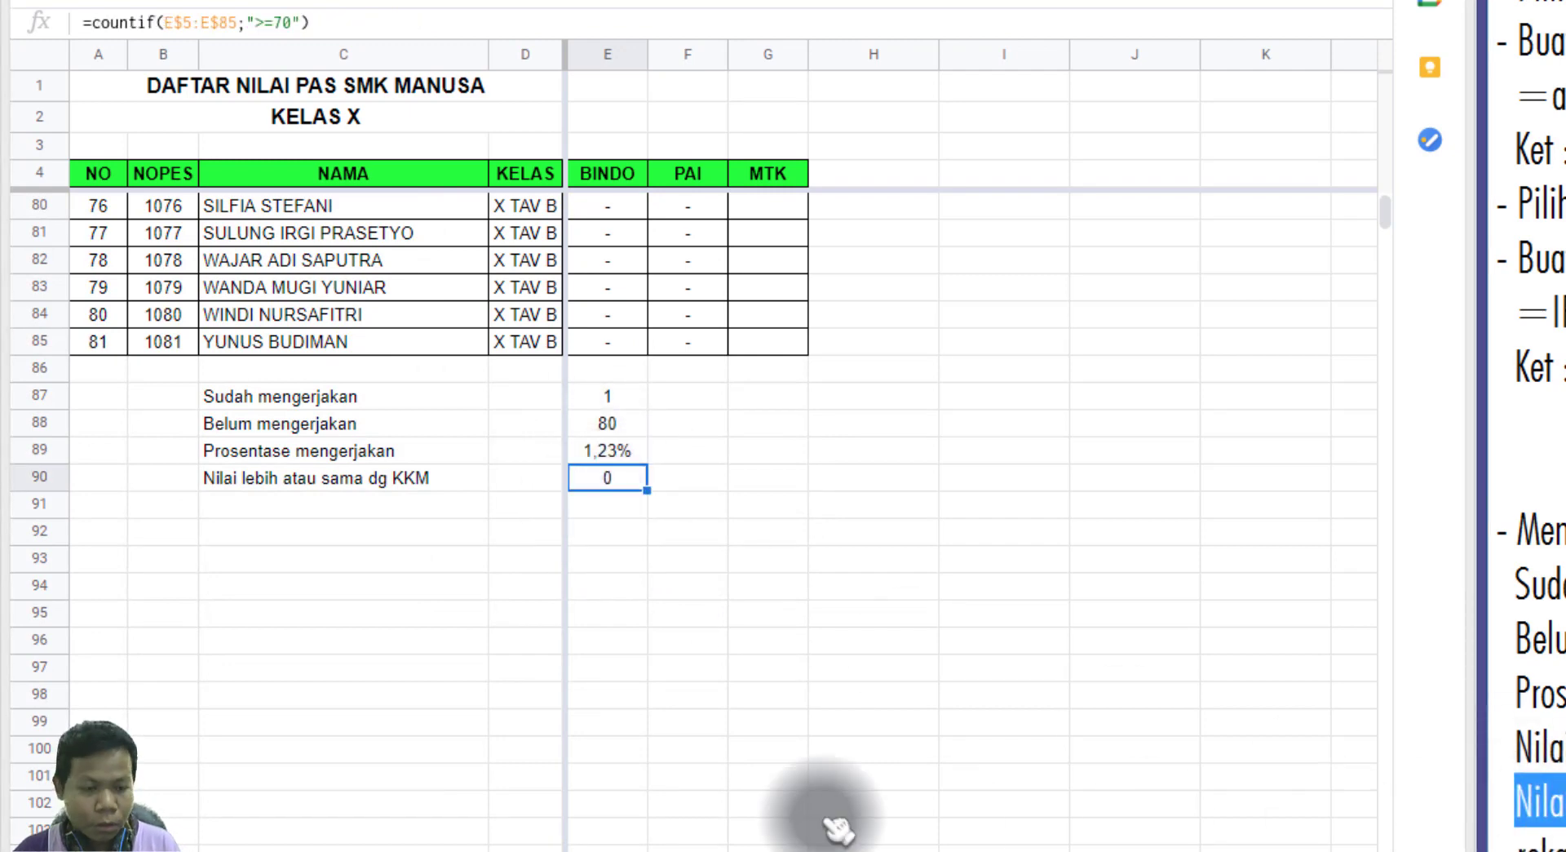
pyautogui.doubleClick(285, 503)
# Label C91 'Nilai di bawah KKM' and count BINDO scores below 70 in E91 with =countif(E$5:E$85;"<70").
pyautogui.write('Nilai di bawah KKM')
pyautogui.press('Return')
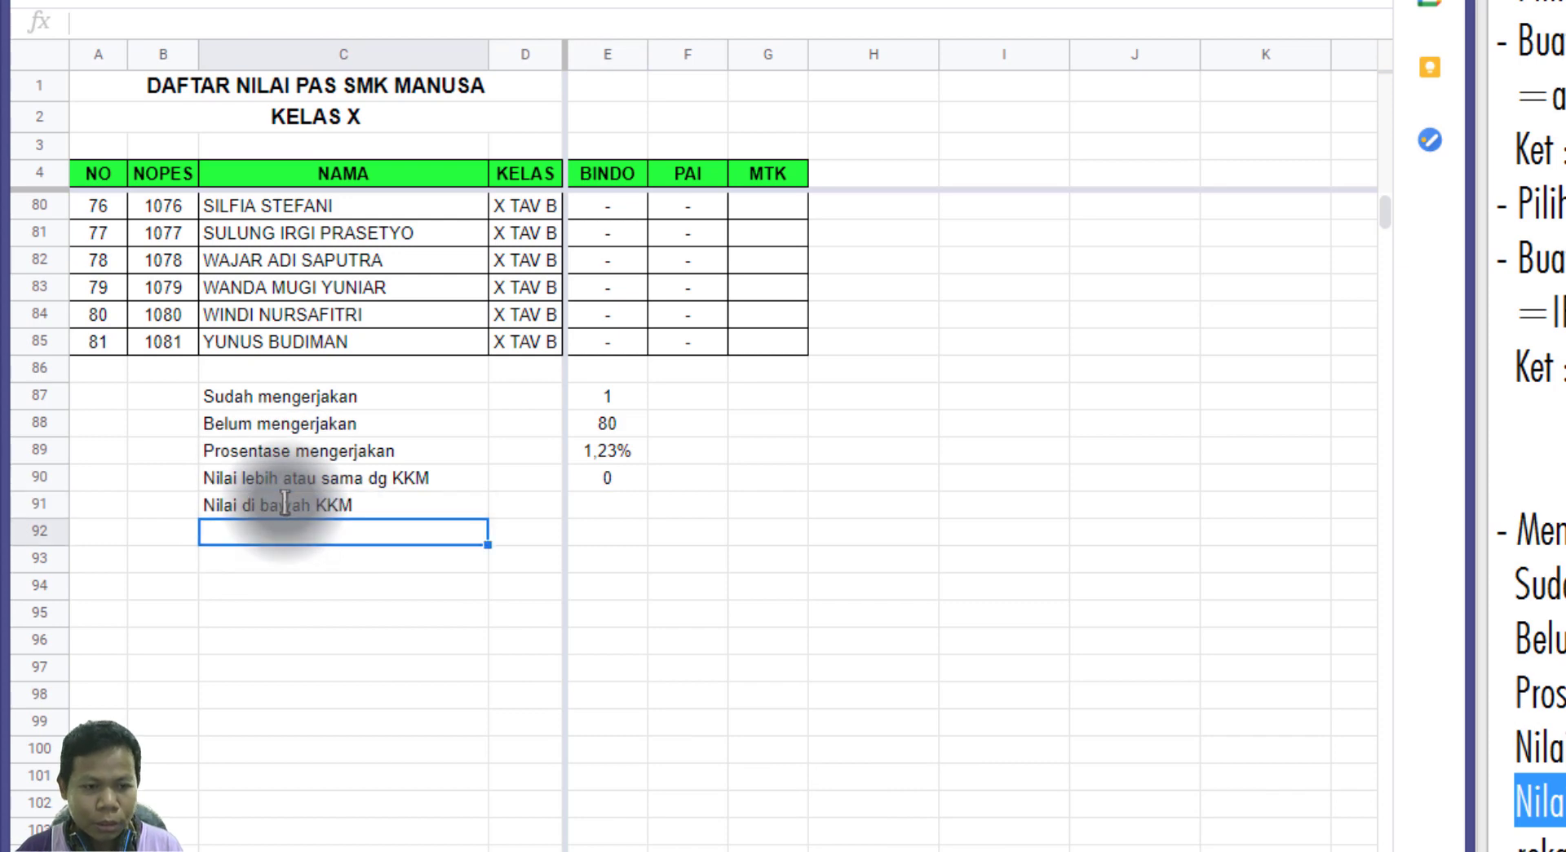
pyautogui.click(1533, 801)
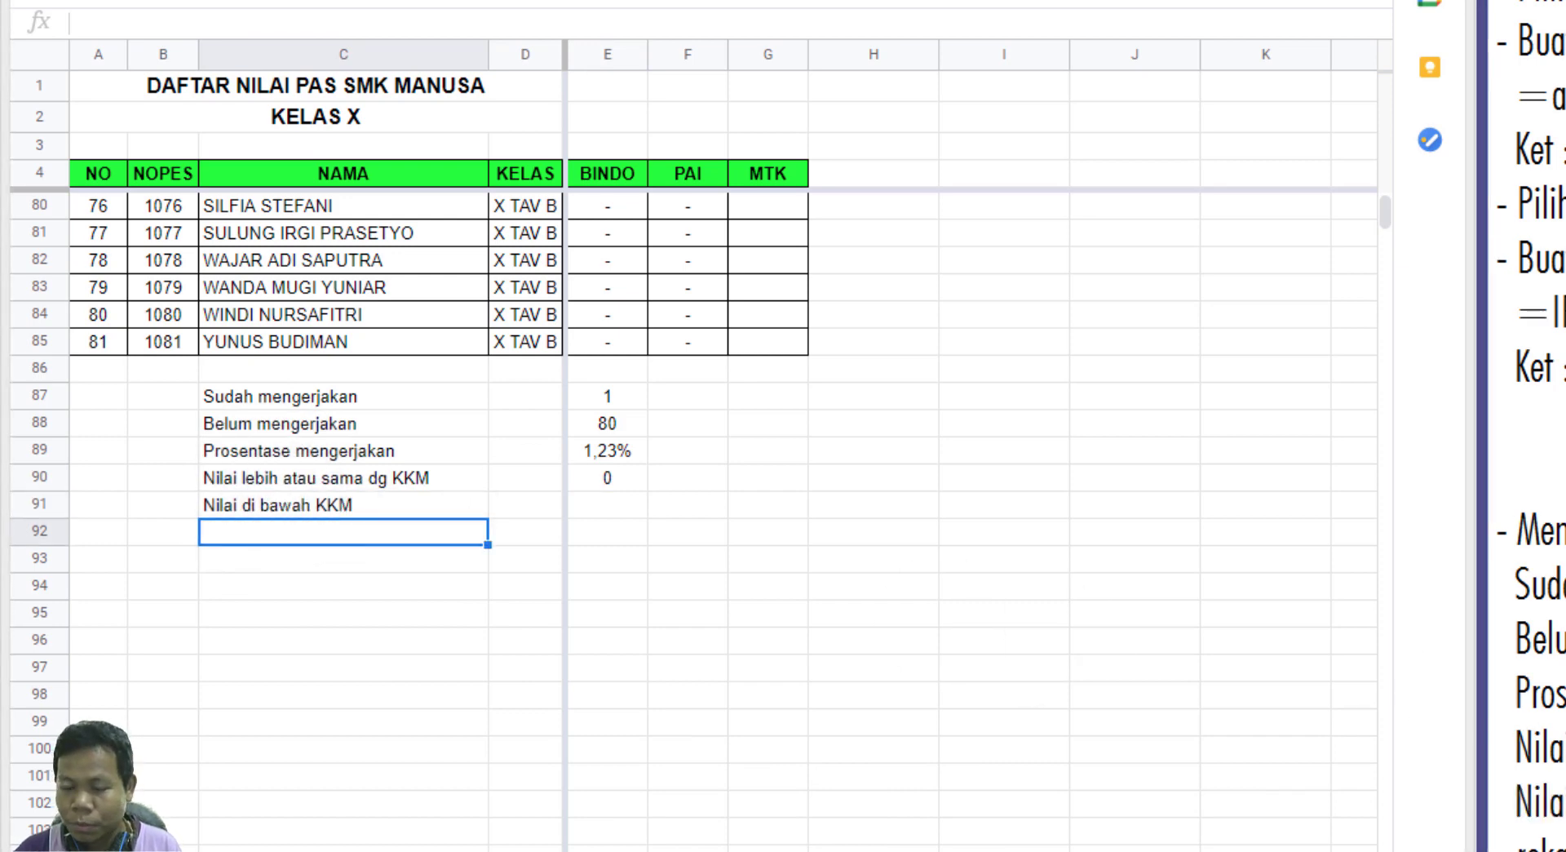
pyautogui.doubleClick(621, 506)
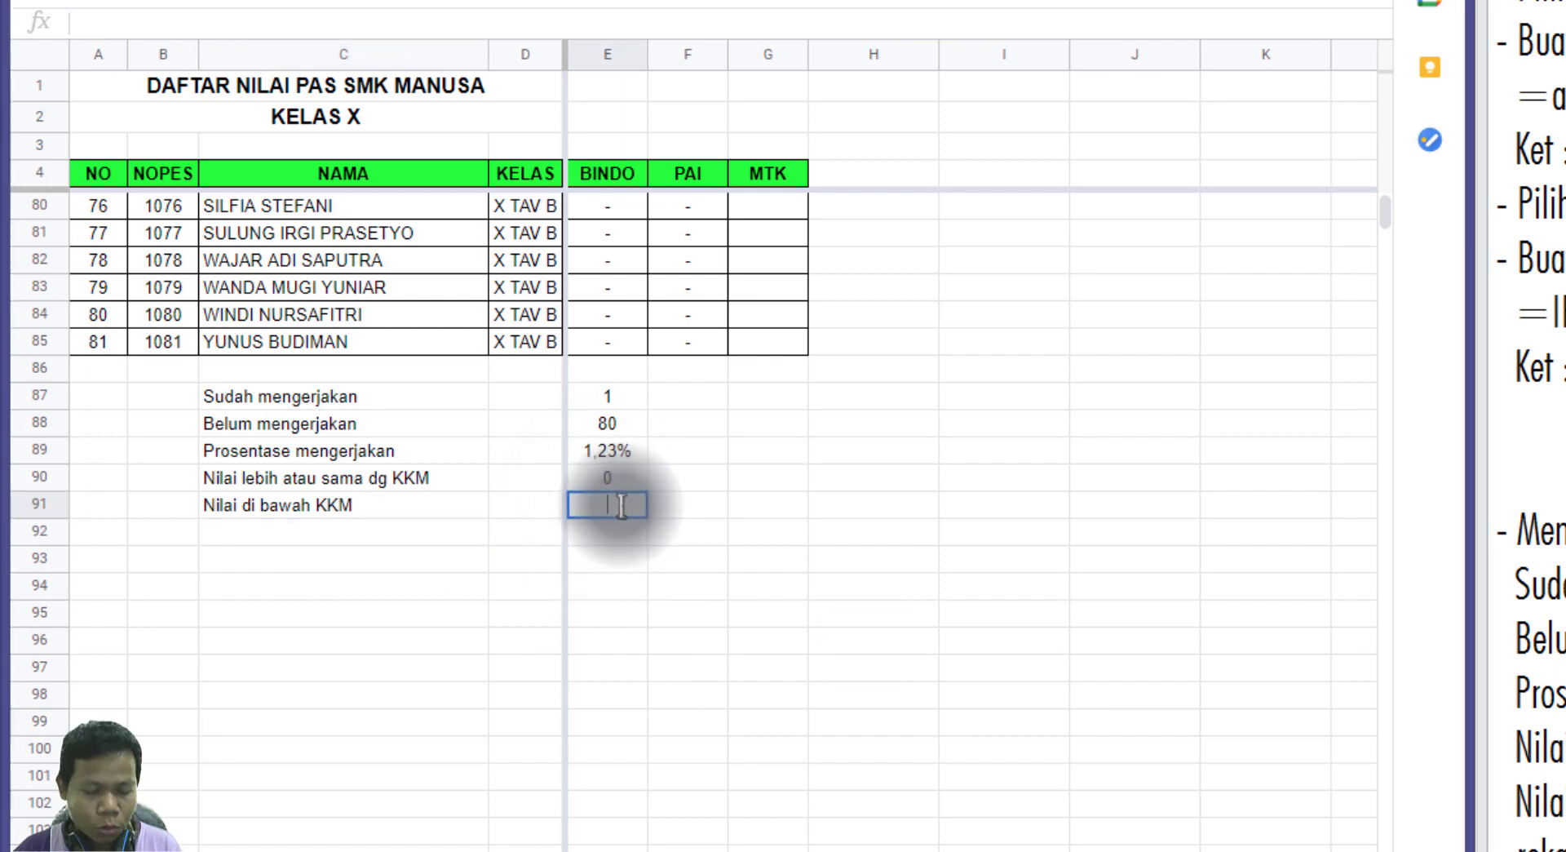
pyautogui.write('=countif(E$5:E$85;"<70")')
pyautogui.press('Return')
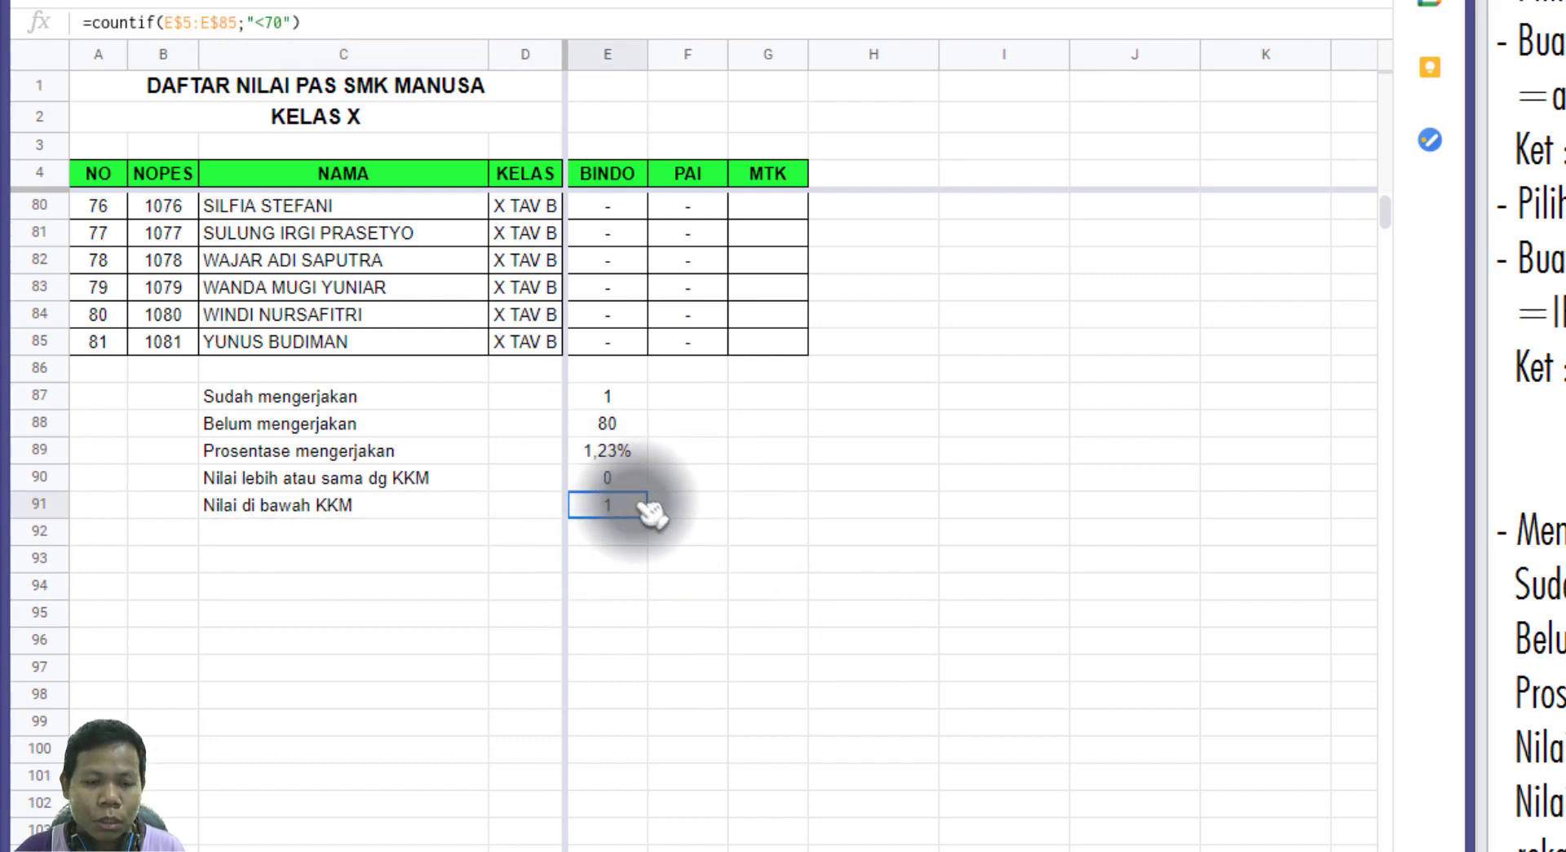
pyautogui.doubleClick(614, 512)
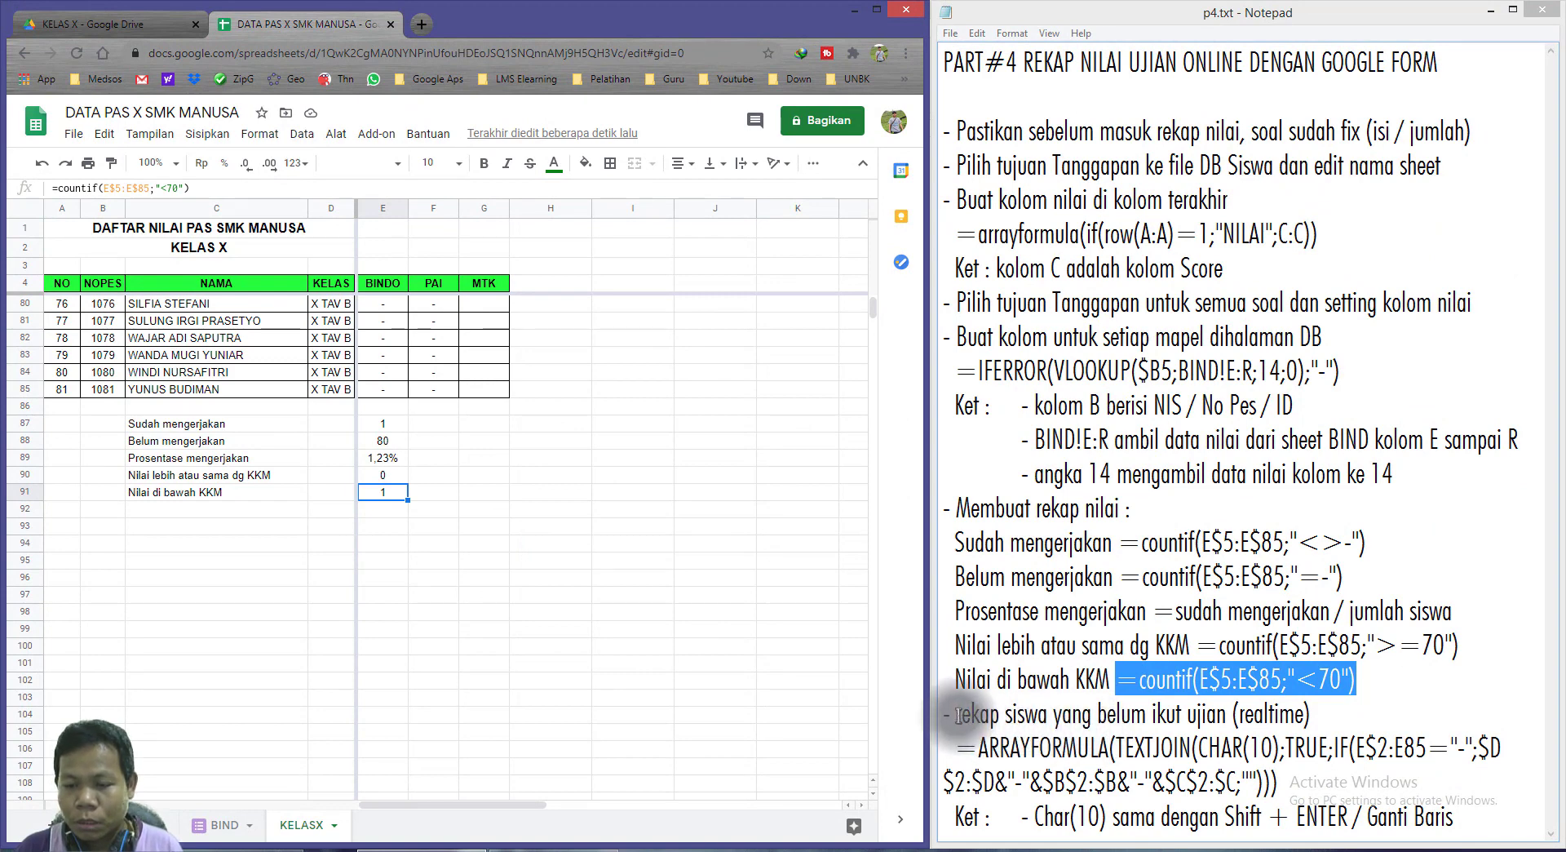
pyautogui.moveTo(957, 715); pyautogui.dragTo(1227, 716)
pyautogui.click(199, 511)
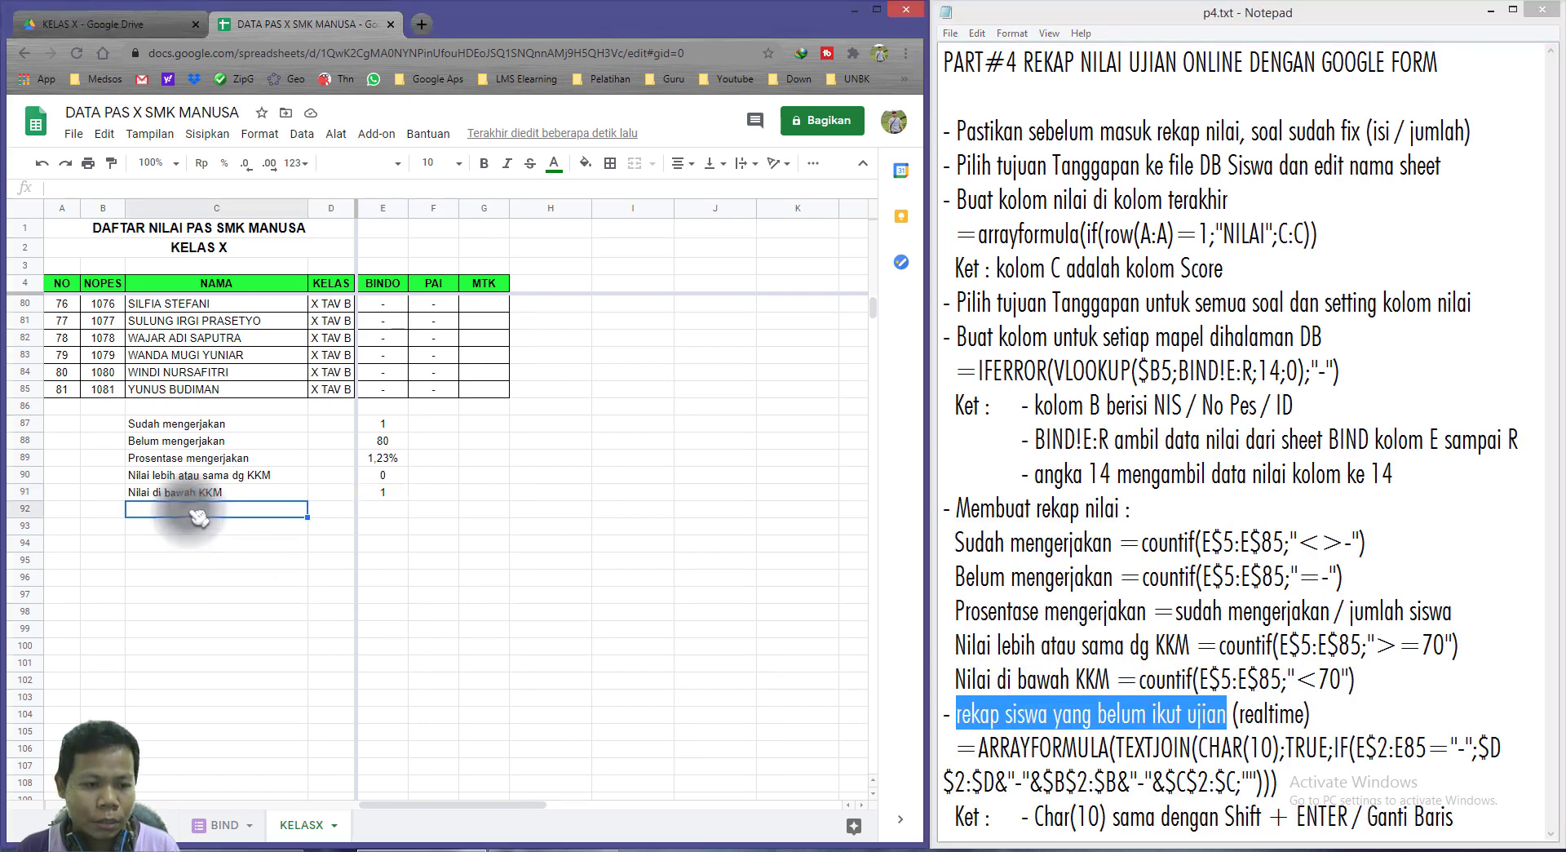
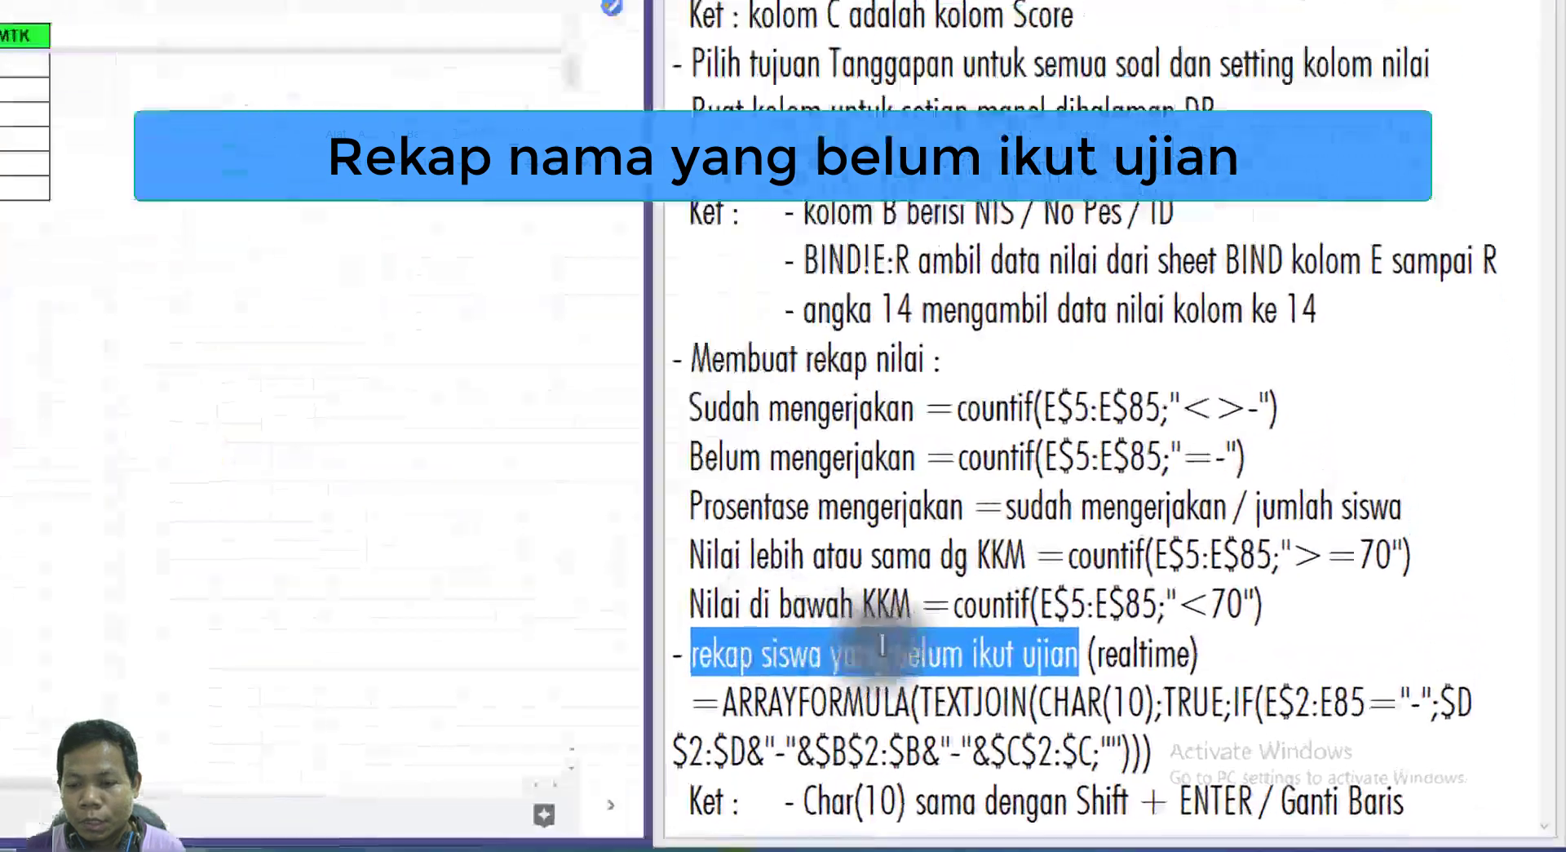
# Copy the ARRAYFORMULA TEXTJOIN formula for students without exams from the p4.txt notes.
pyautogui.click(1228, 713)
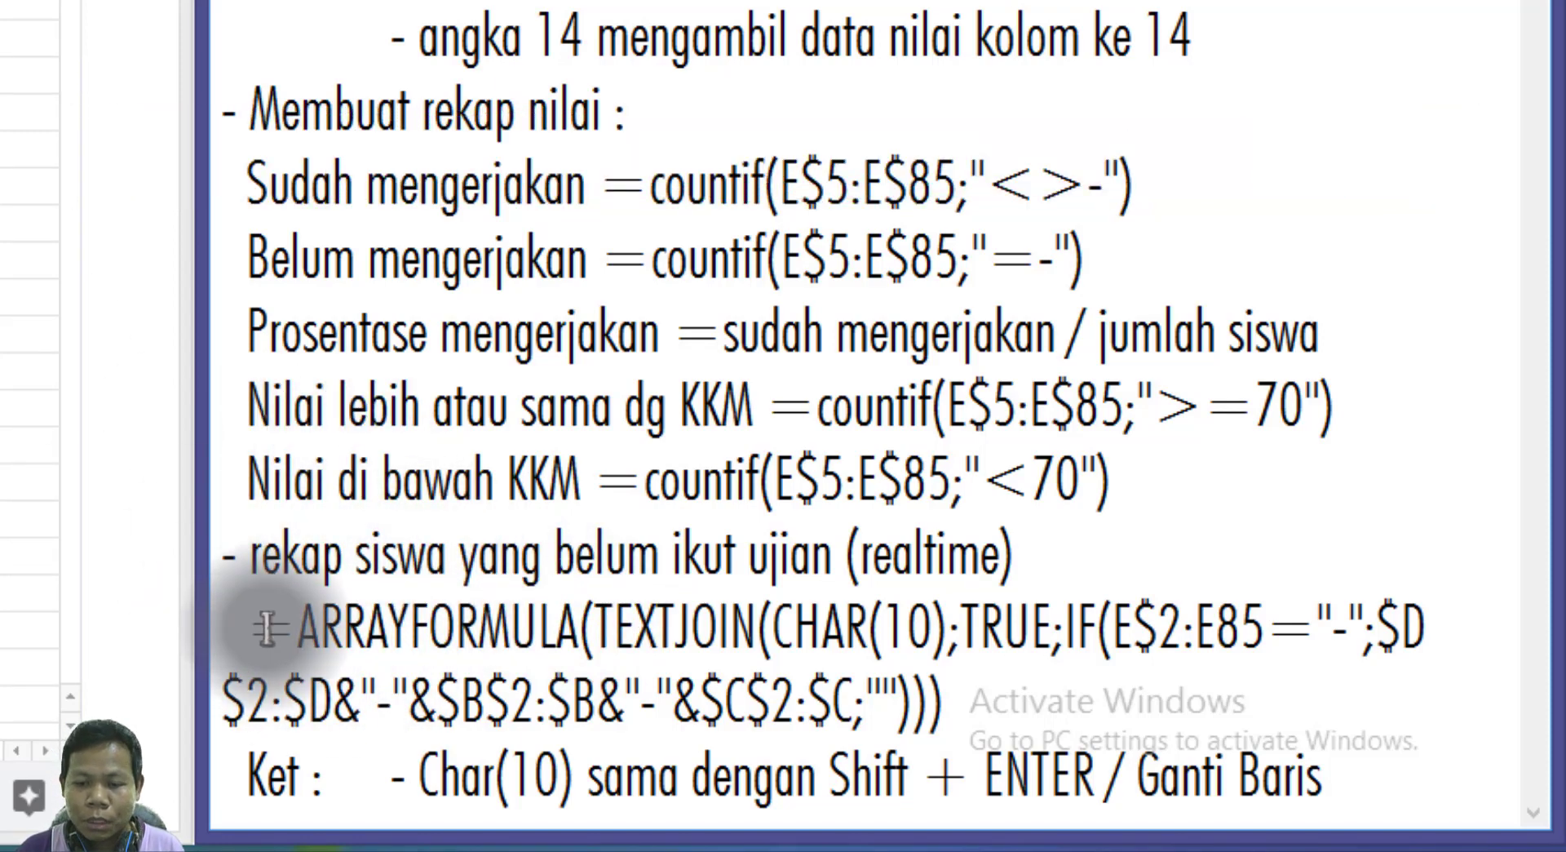
pyautogui.moveTo(258, 626); pyautogui.dragTo(946, 698)
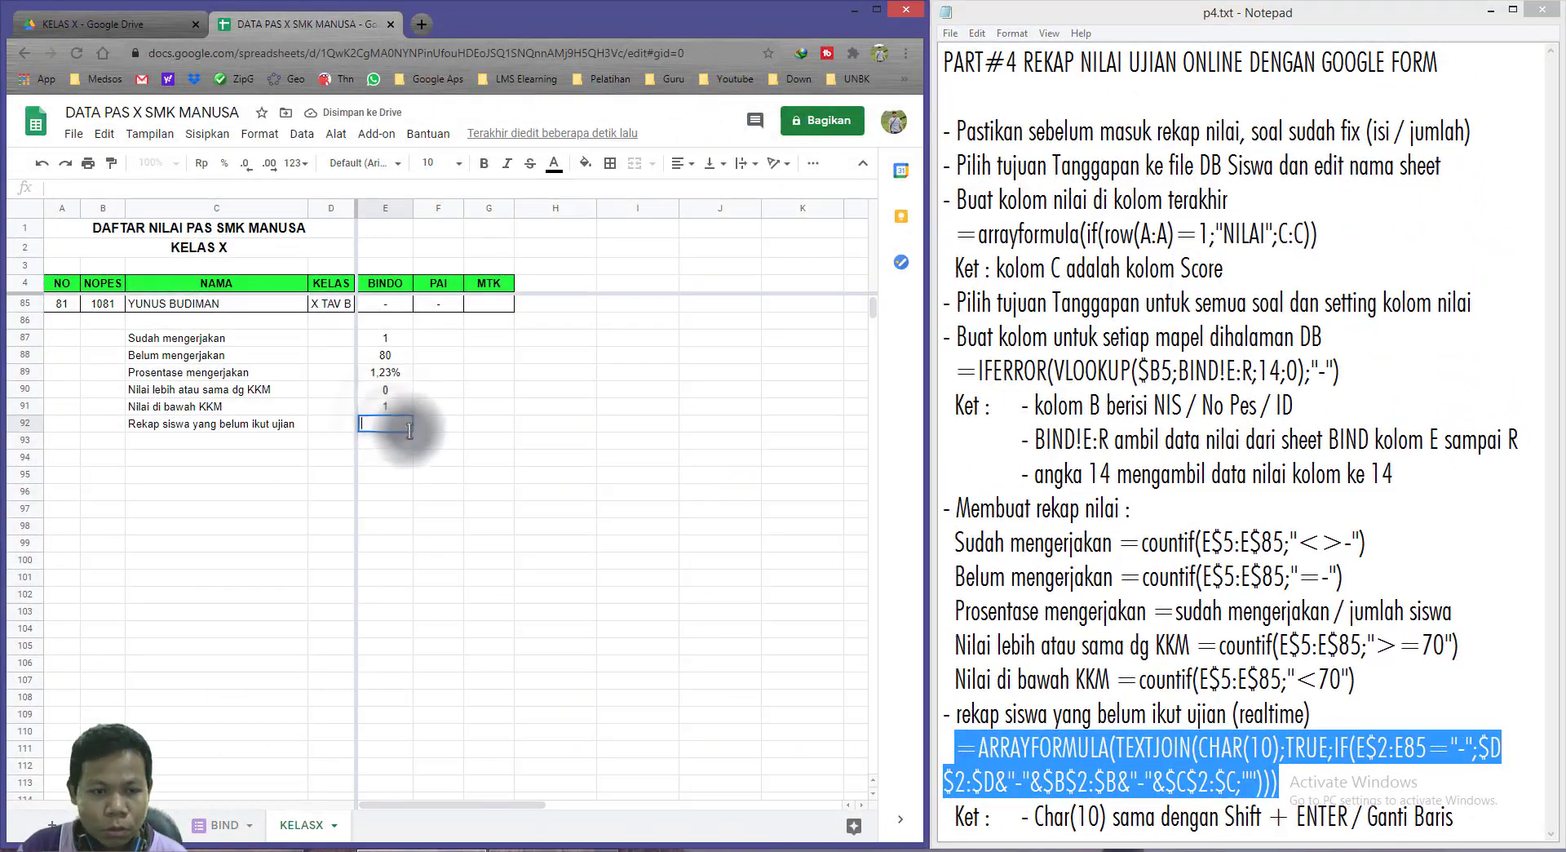
# Paste the TEXTJOIN formula into E92 to list students missing the BINDO exam.
pyautogui.write('=ARRAYFORMULA(TEXTJOIN(CHAR(10);TRUE;IF(E$2:E85="-";$D$2:$D&"-"&$B$2:$B&"-"&$C$2:$C;"")))')
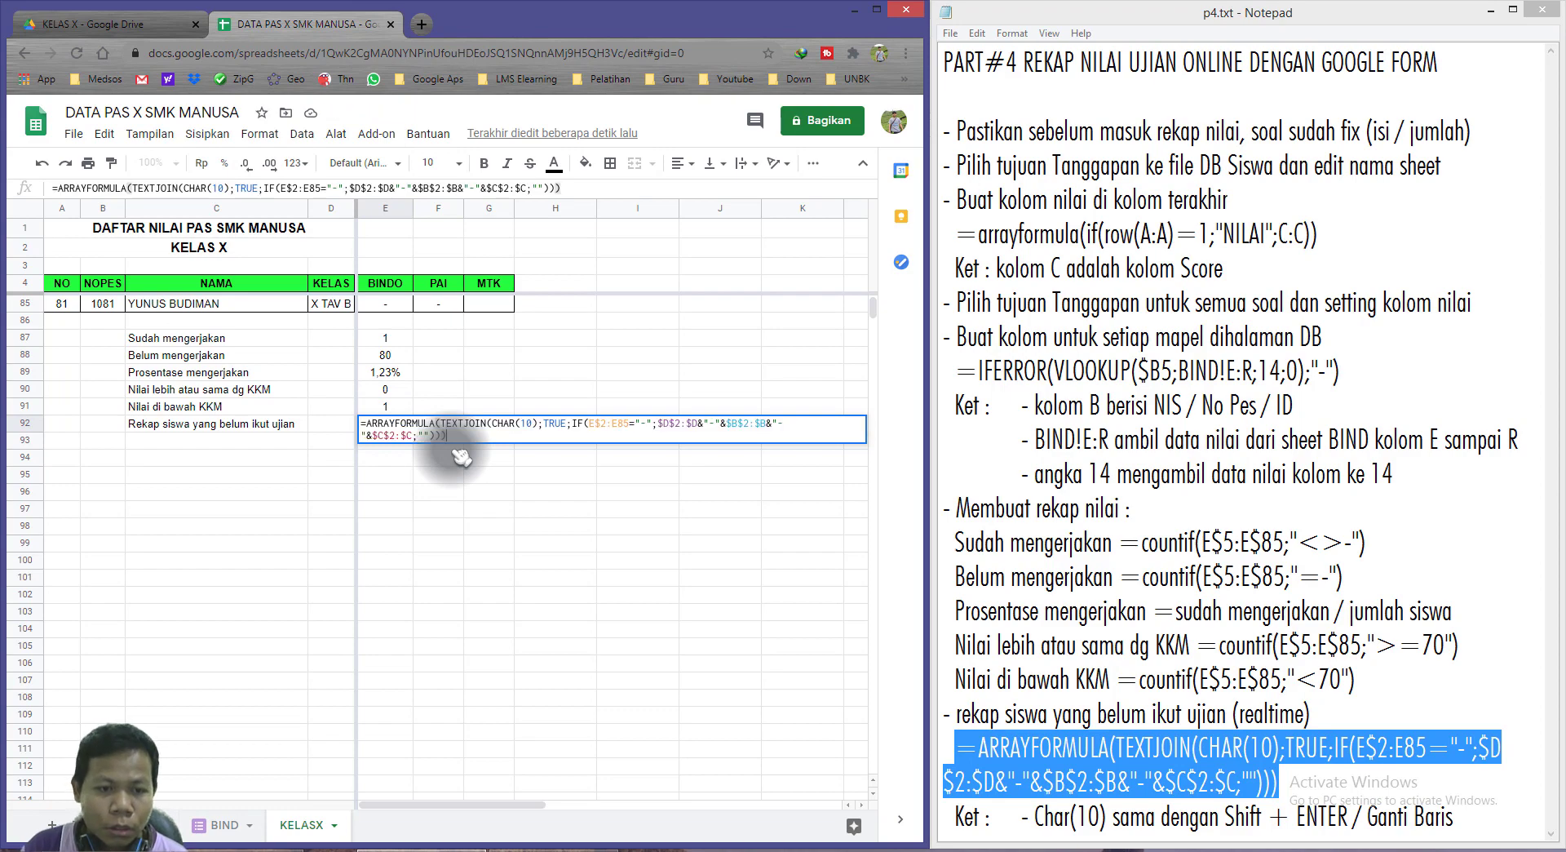
pyautogui.press('Return')
pyautogui.click(393, 441)
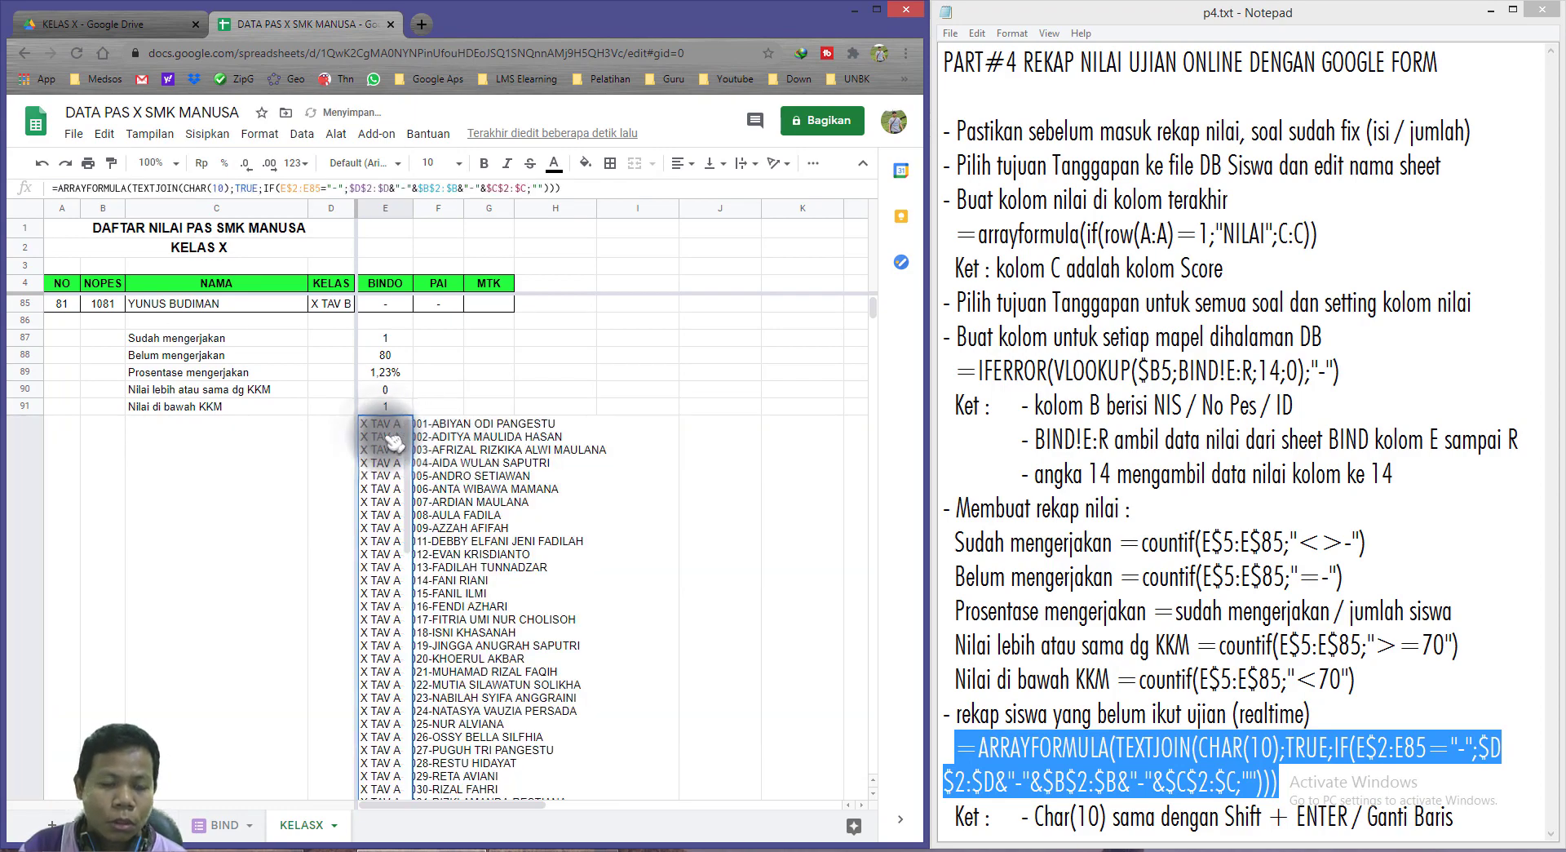
pyautogui.scroll(1, 490, 514)
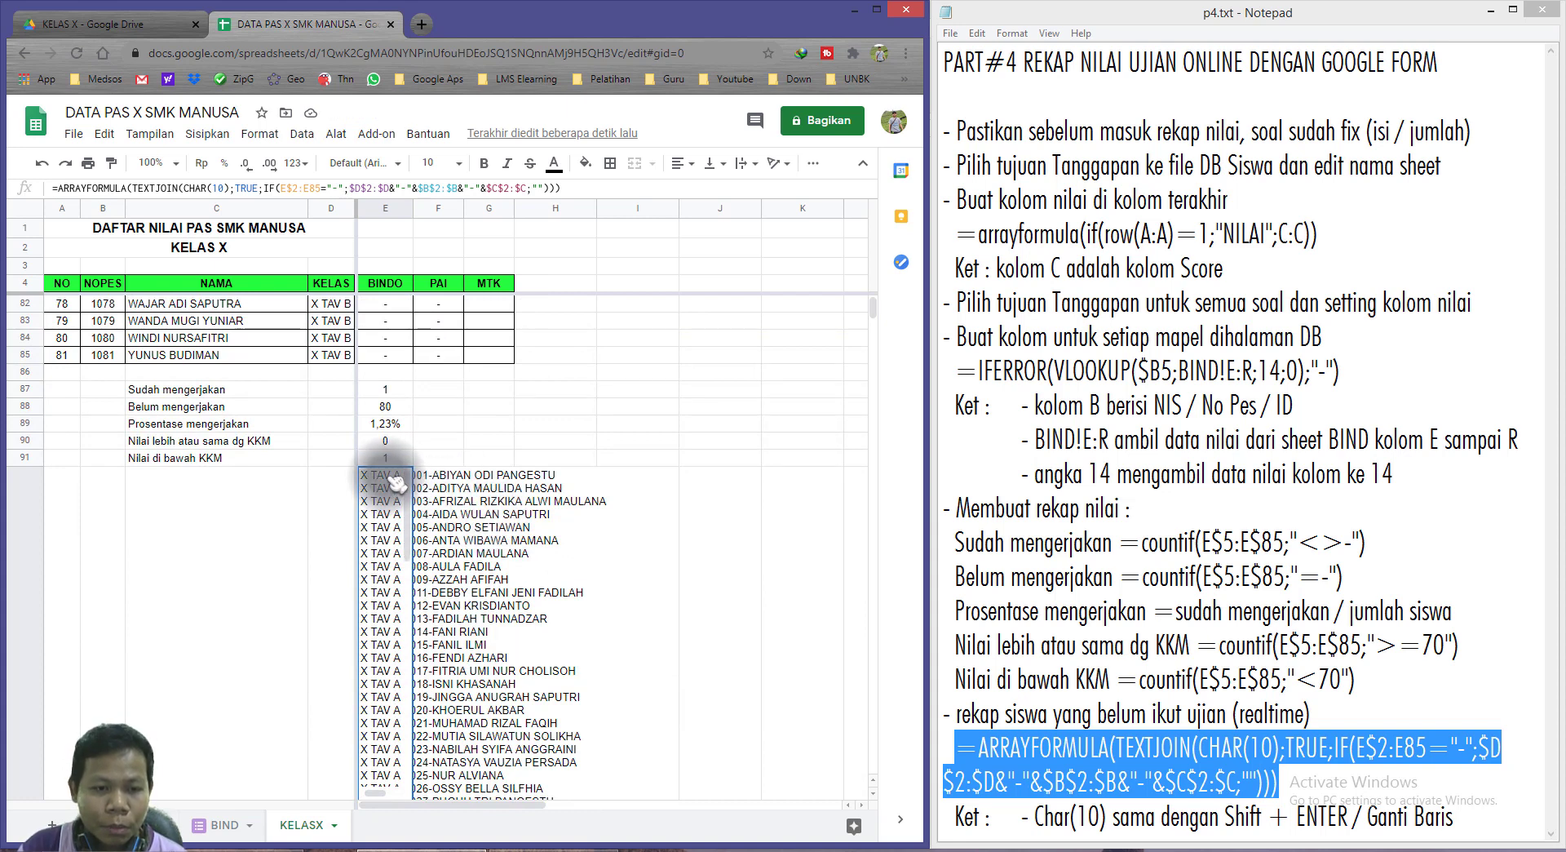
# Compare the E88 count formula and E92's list against the CHAR(10) line-break note.
pyautogui.click(385, 406)
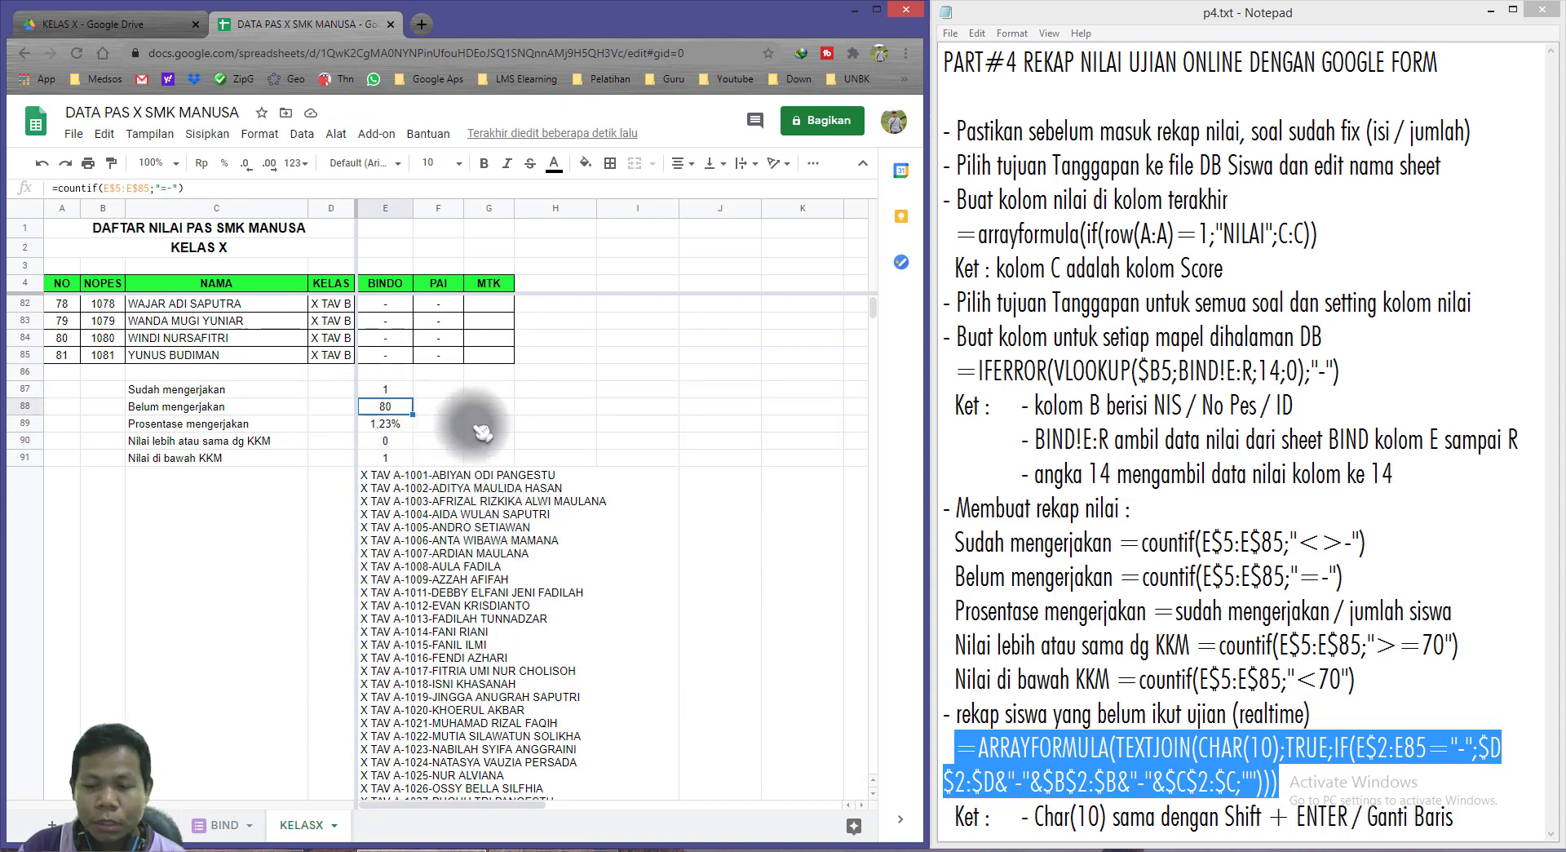
pyautogui.click(1193, 718)
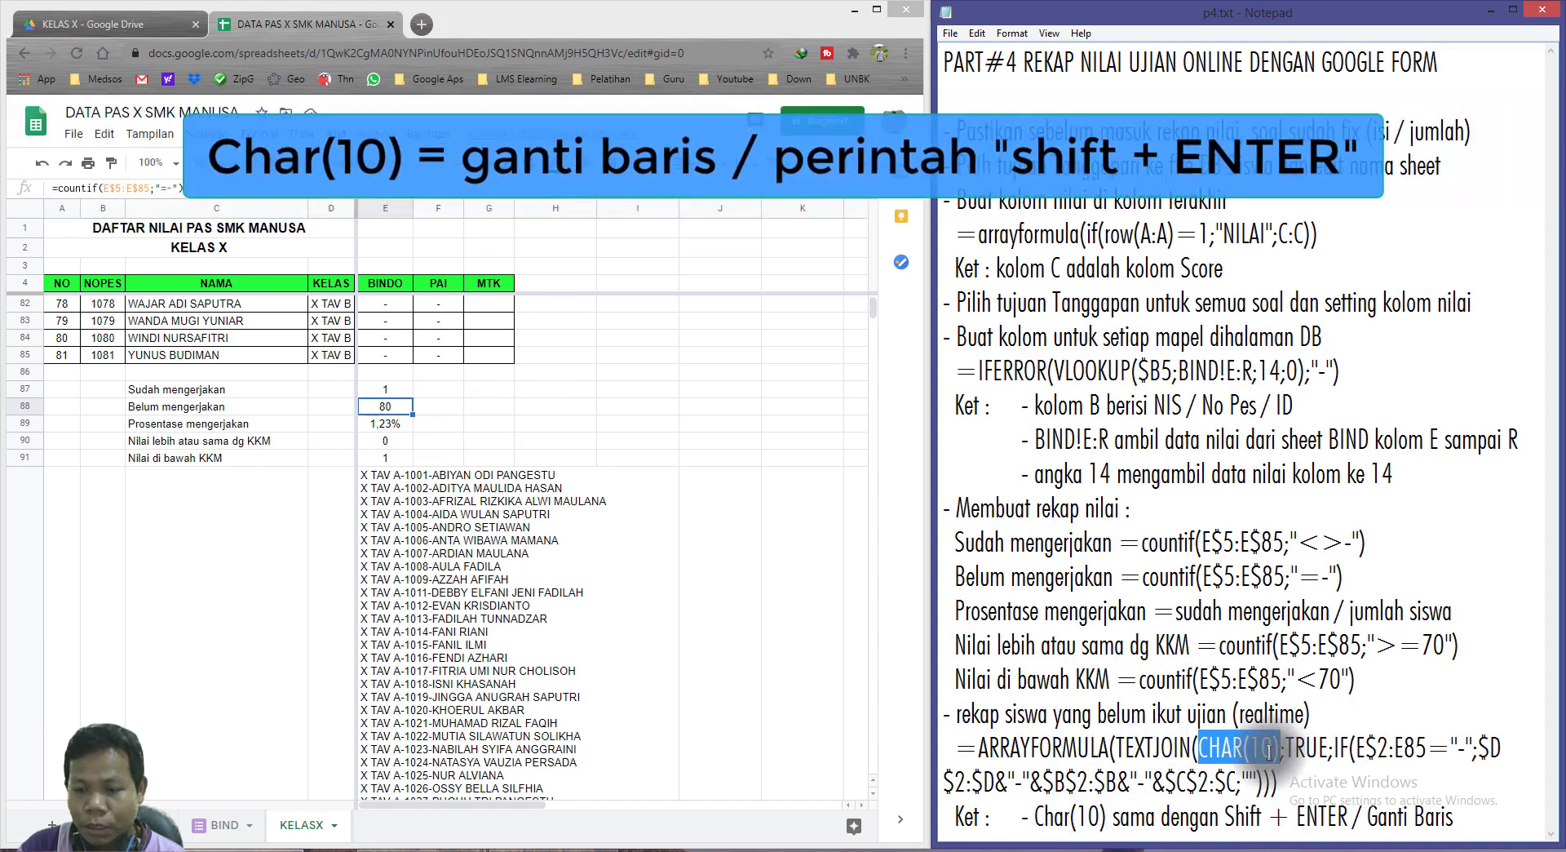
pyautogui.moveTo(1278, 749); pyautogui.dragTo(1283, 749)
pyautogui.moveTo(1235, 816); pyautogui.dragTo(1360, 815)
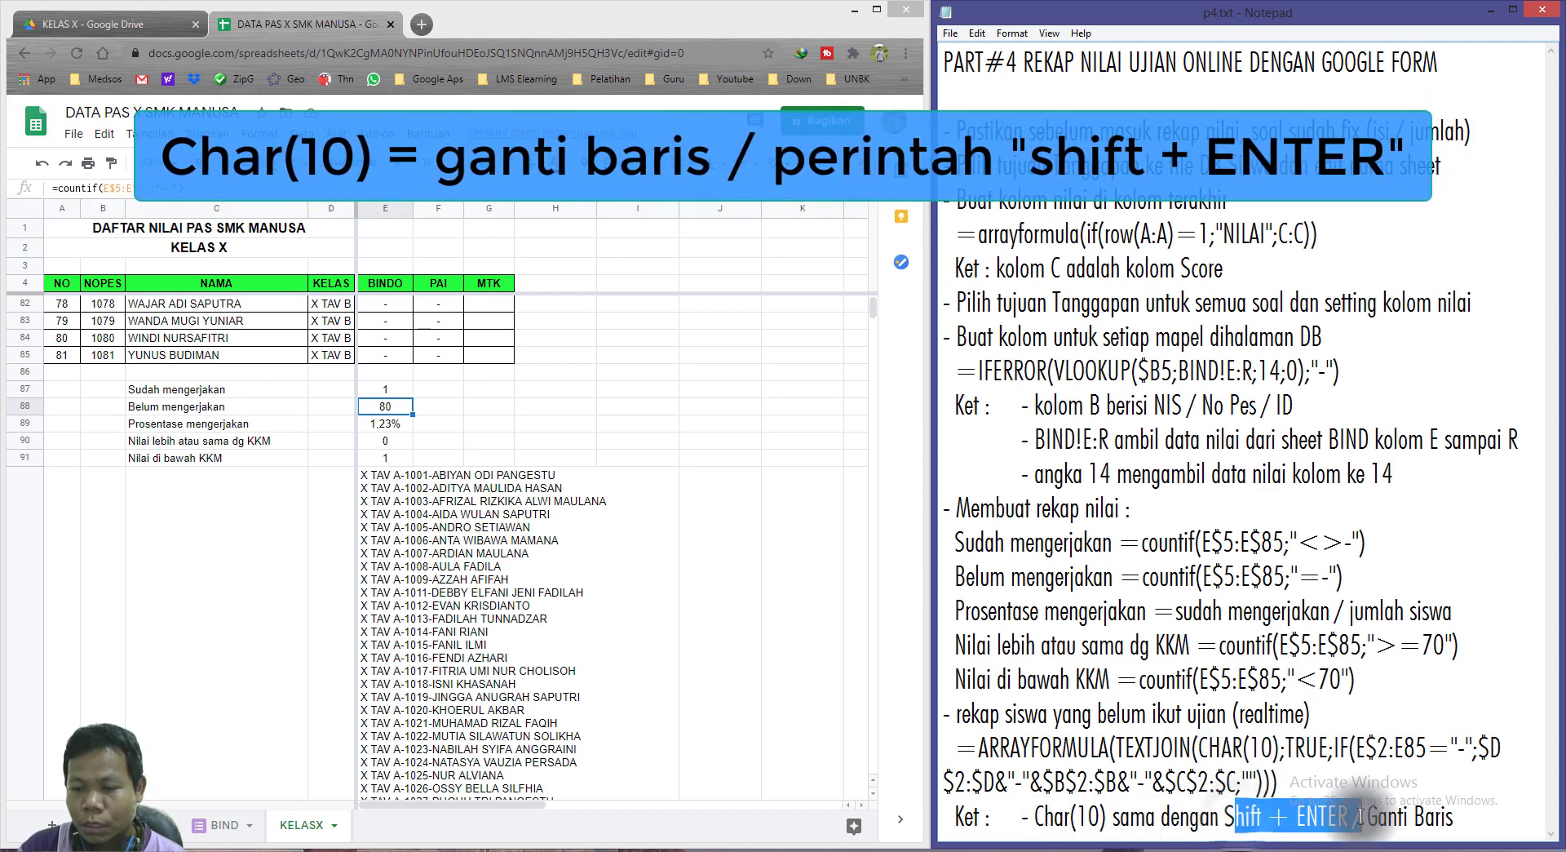
pyautogui.click(400, 477)
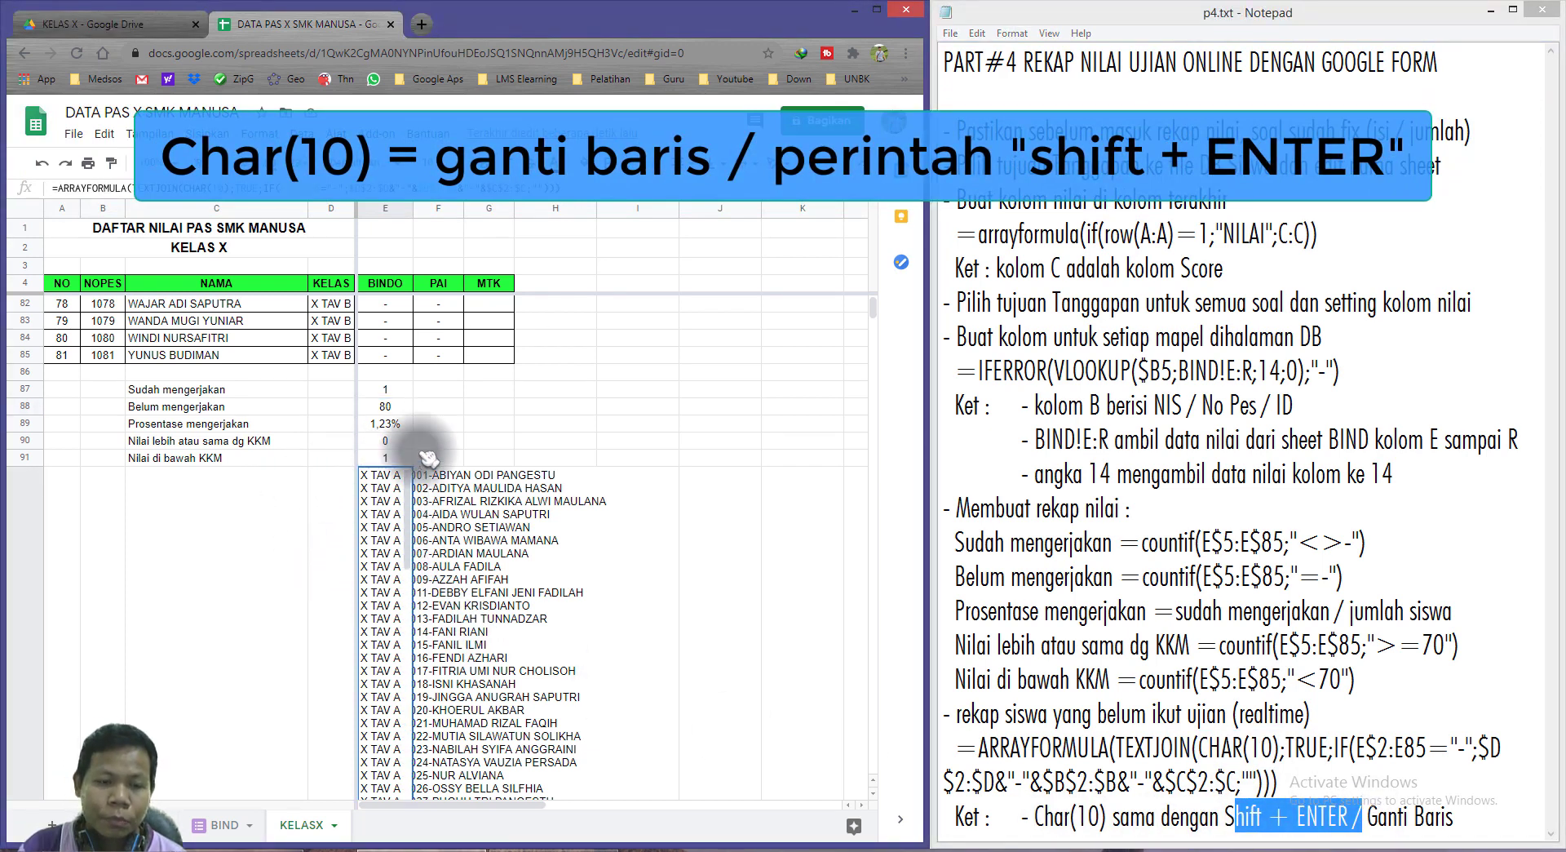
pyautogui.click(488, 423)
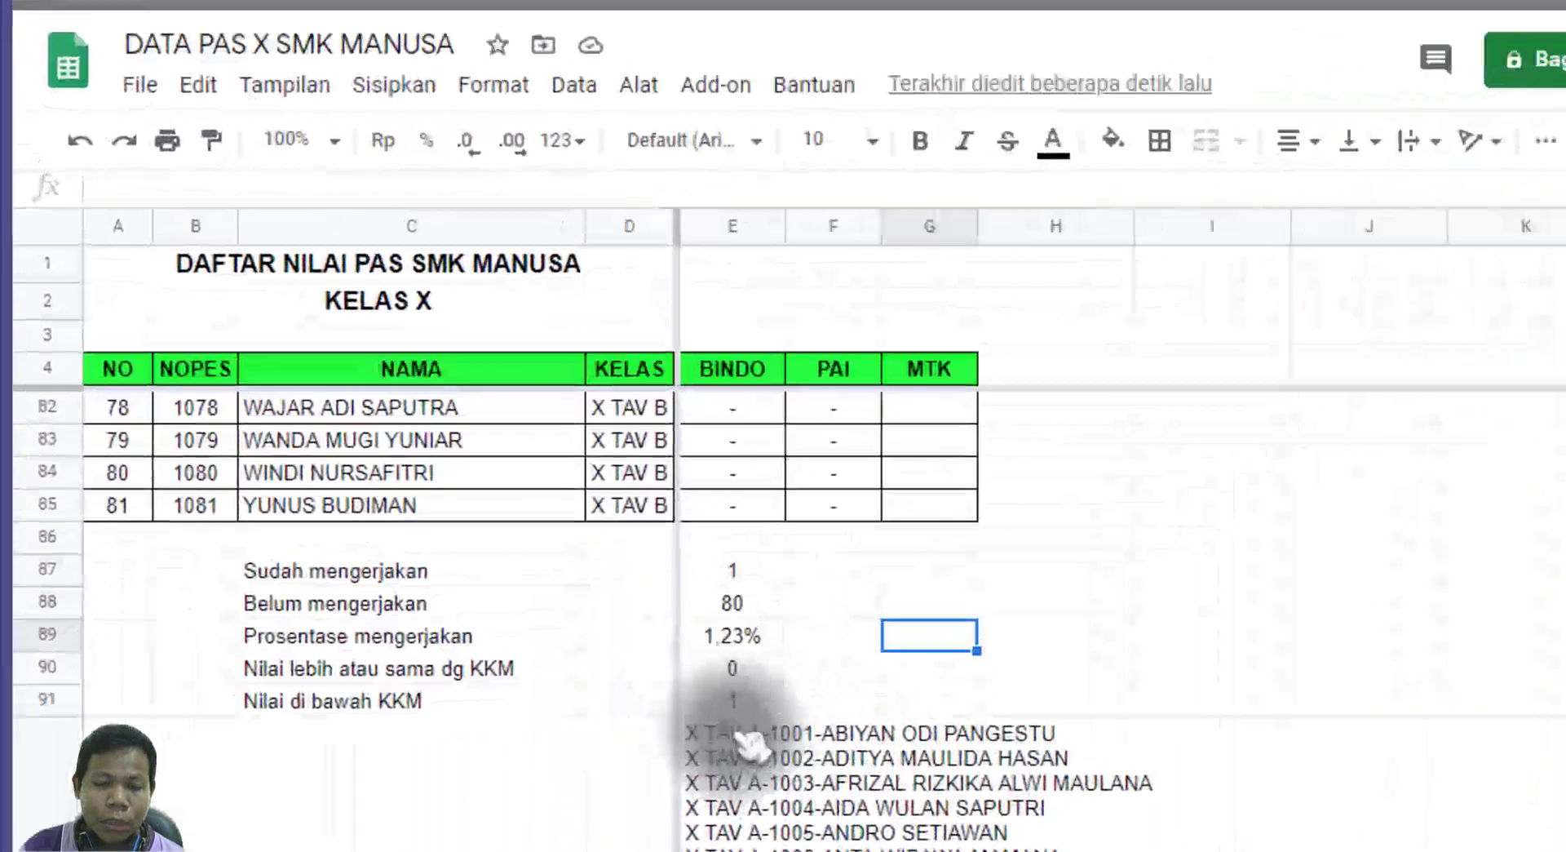
# Review E92's formula: the $D$2:$D class range, the $B$2:$B number range and the dash separator.
pyautogui.click(408, 489)
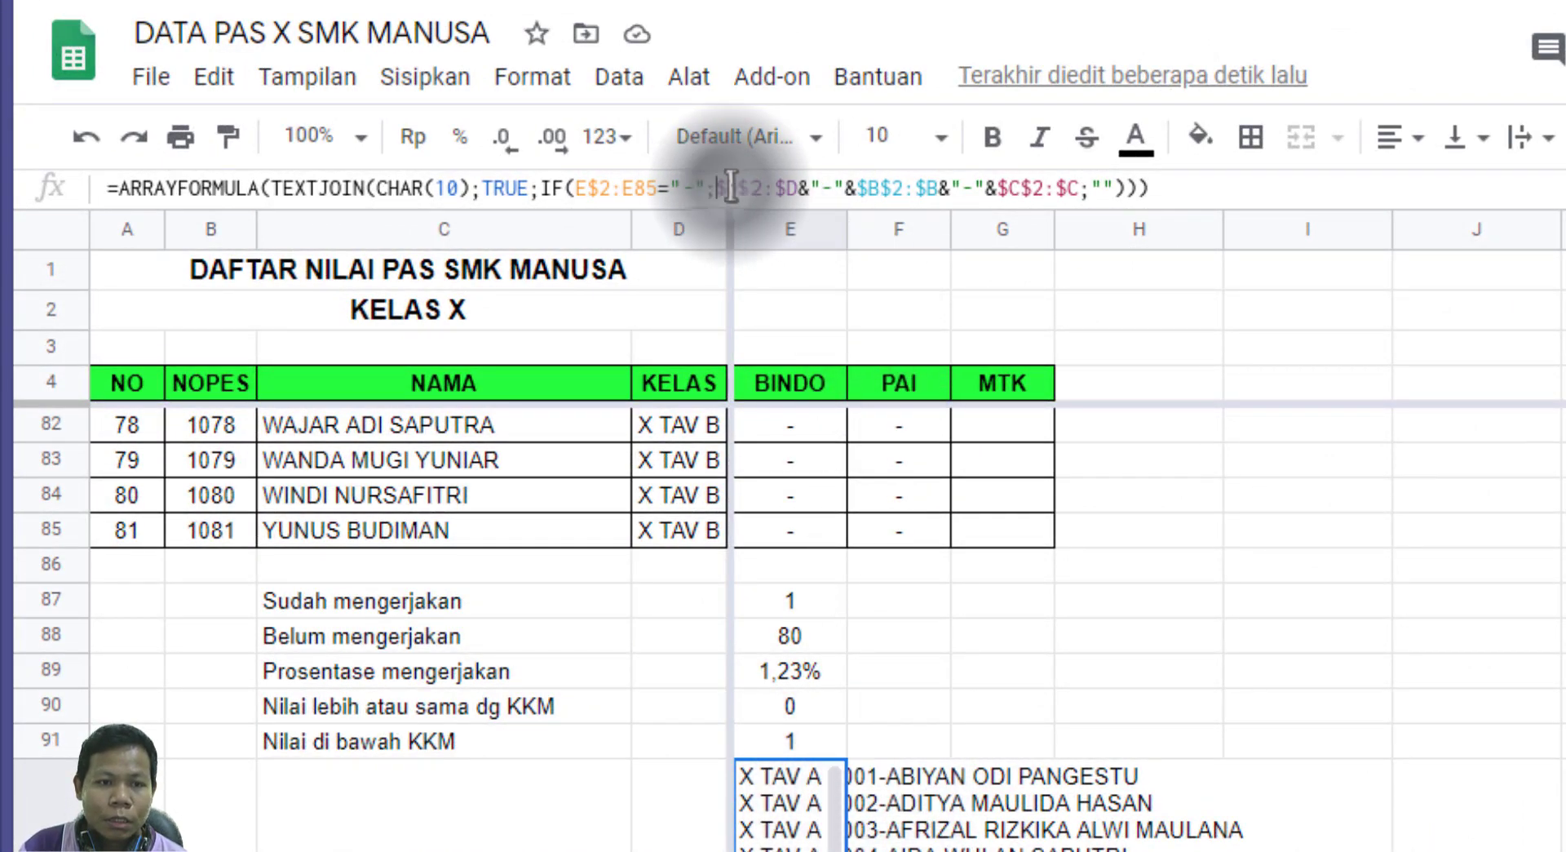
pyautogui.moveTo(717, 190); pyautogui.dragTo(804, 193)
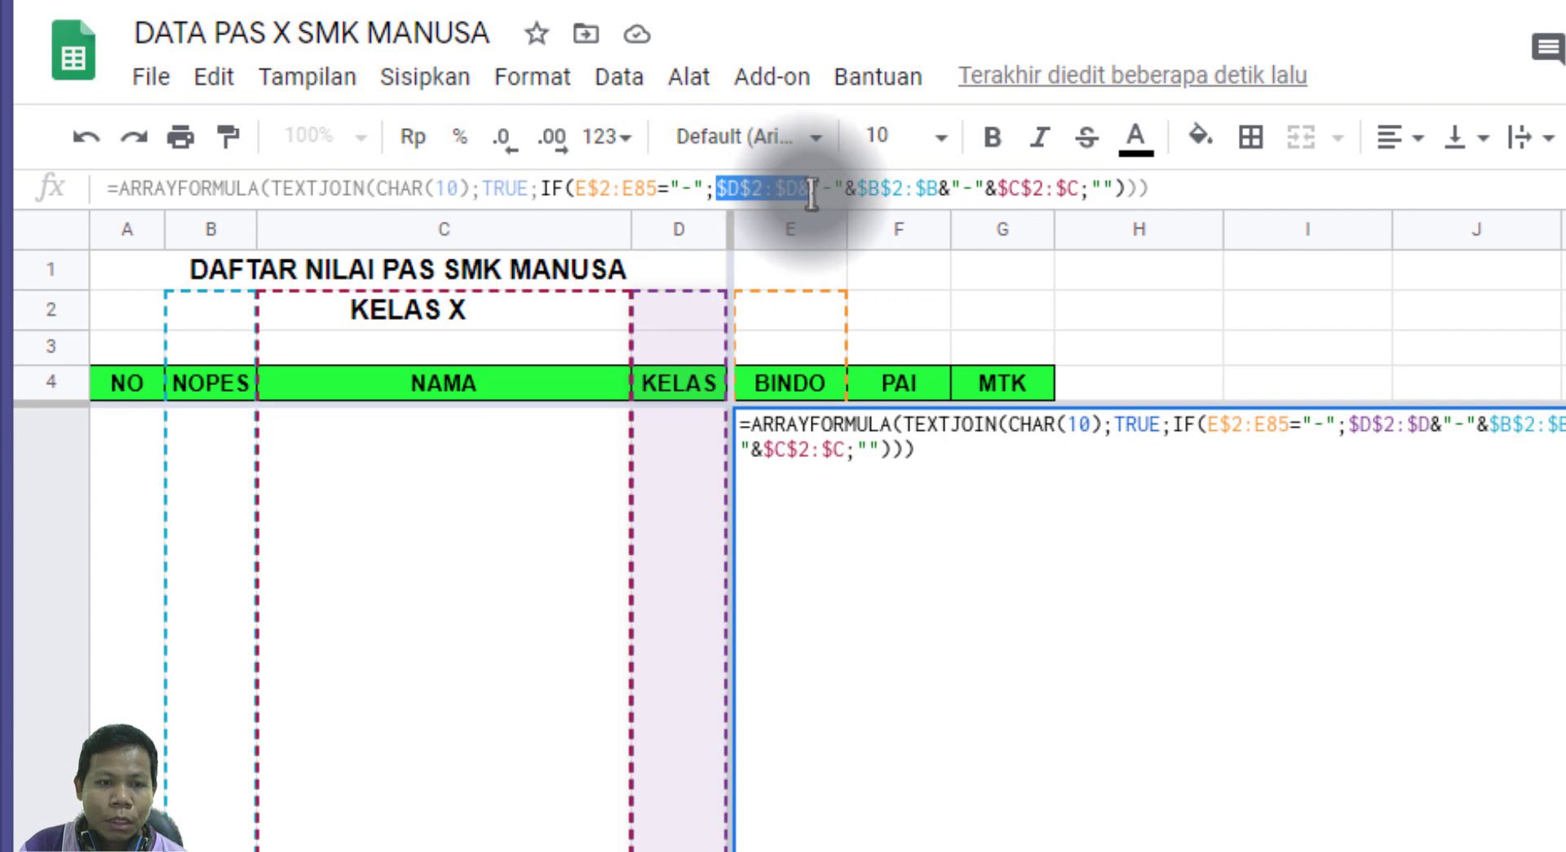
pyautogui.moveTo(856, 189); pyautogui.dragTo(1077, 192)
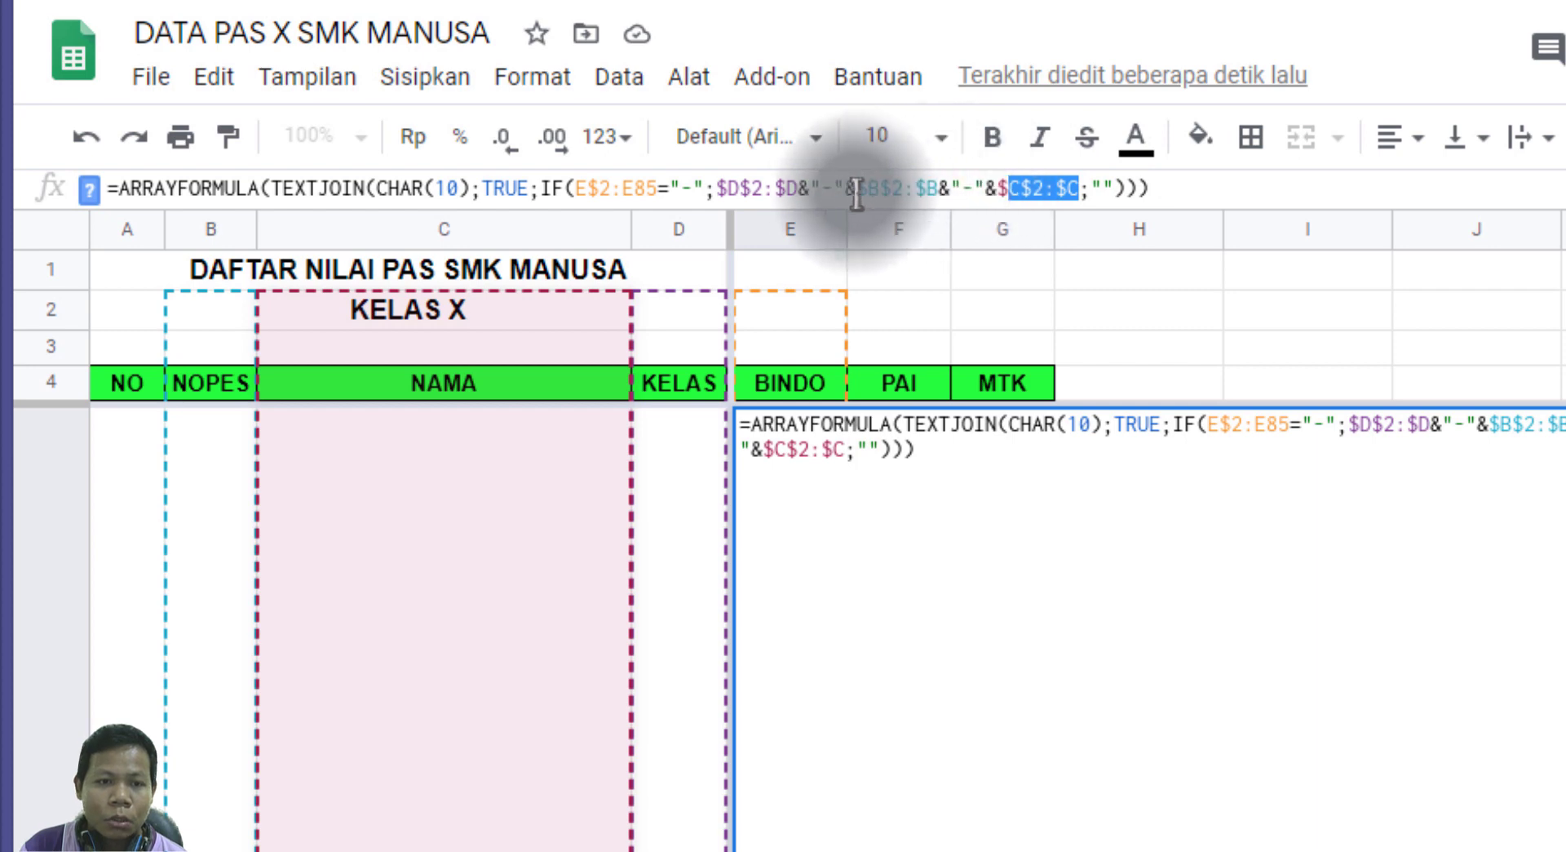
pyautogui.doubleClick(826, 189)
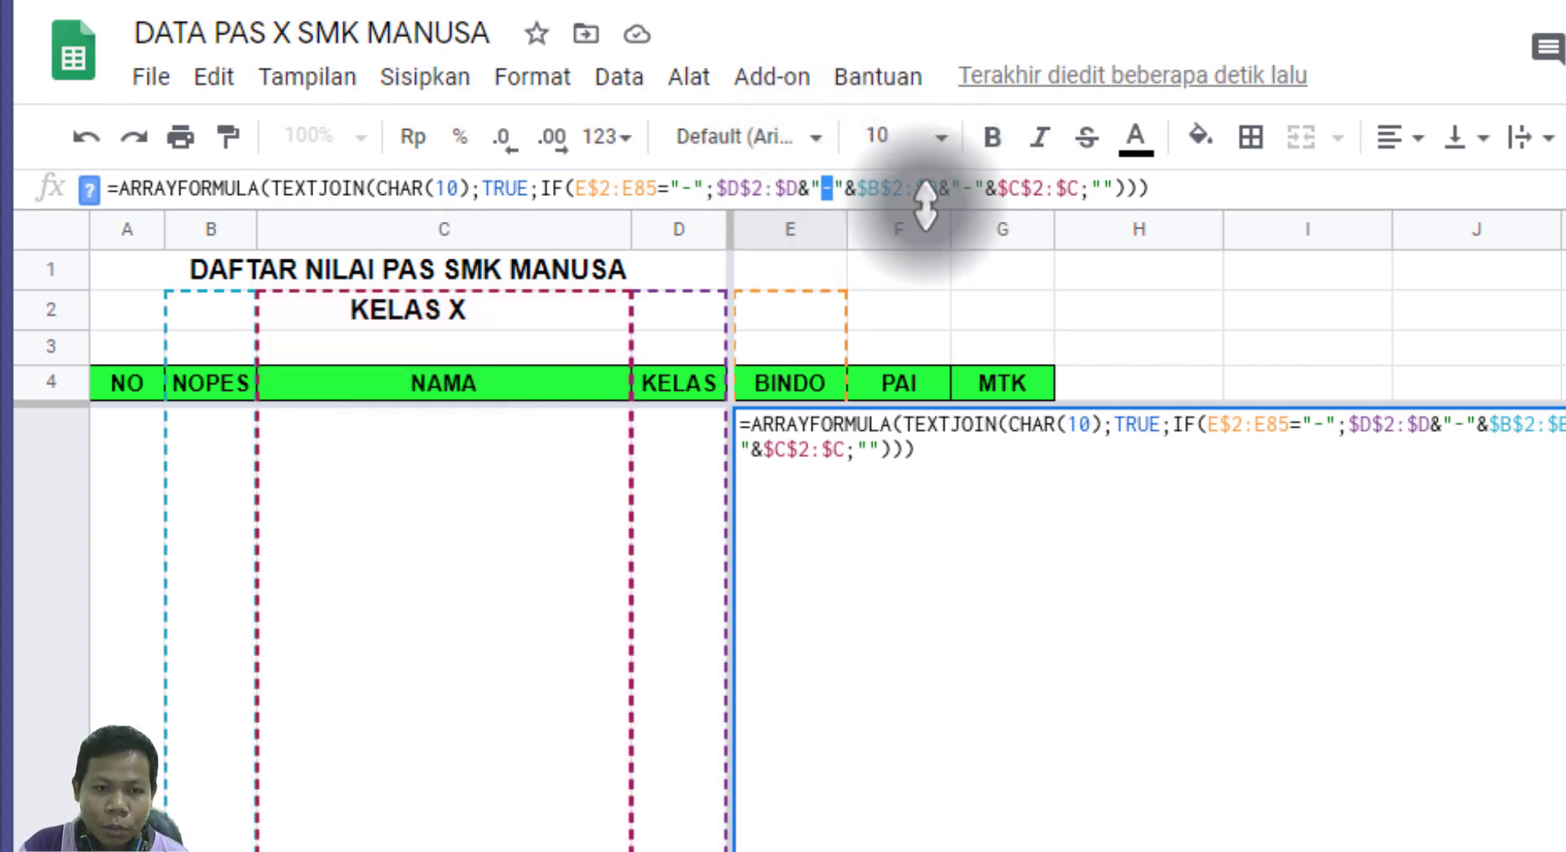
pyautogui.press('Return')
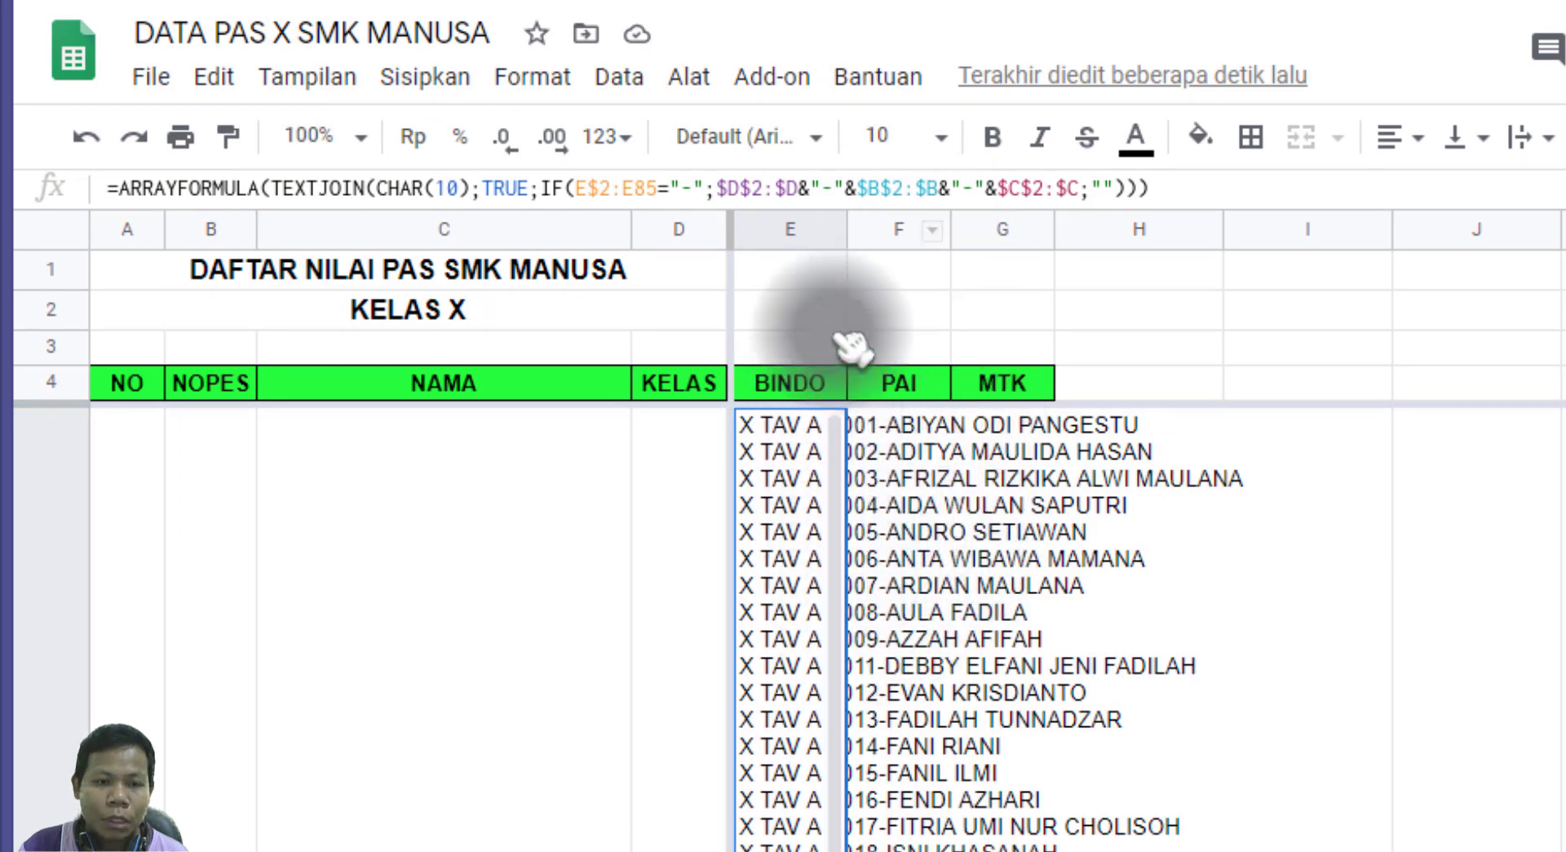
# Widen column E to show full entries and zoom the sheet to 50%.
pyautogui.moveTo(846, 229); pyautogui.dragTo(1228, 230)
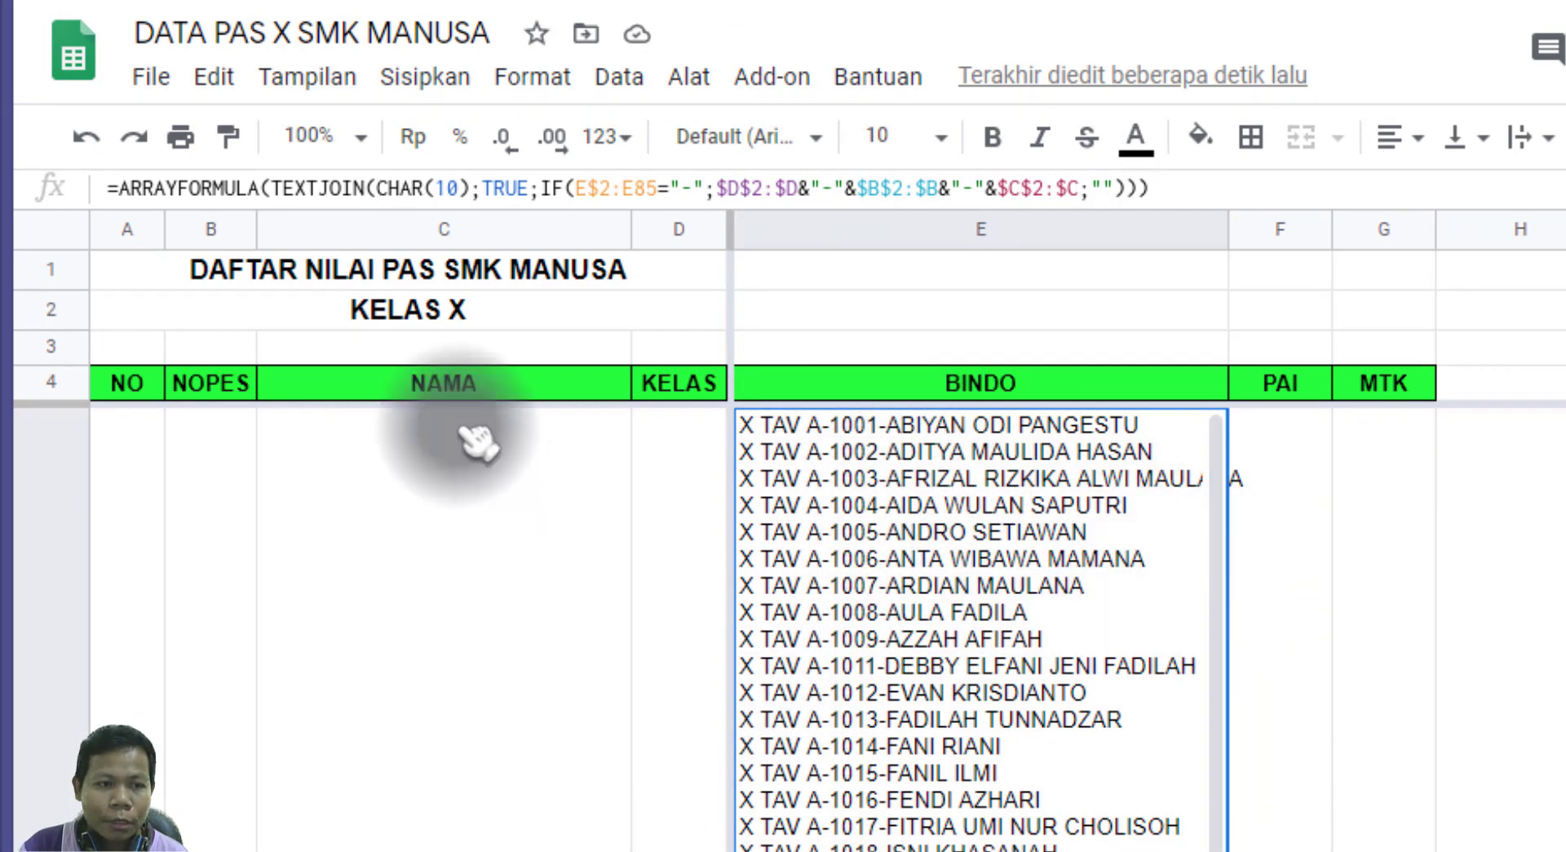
pyautogui.click(359, 137)
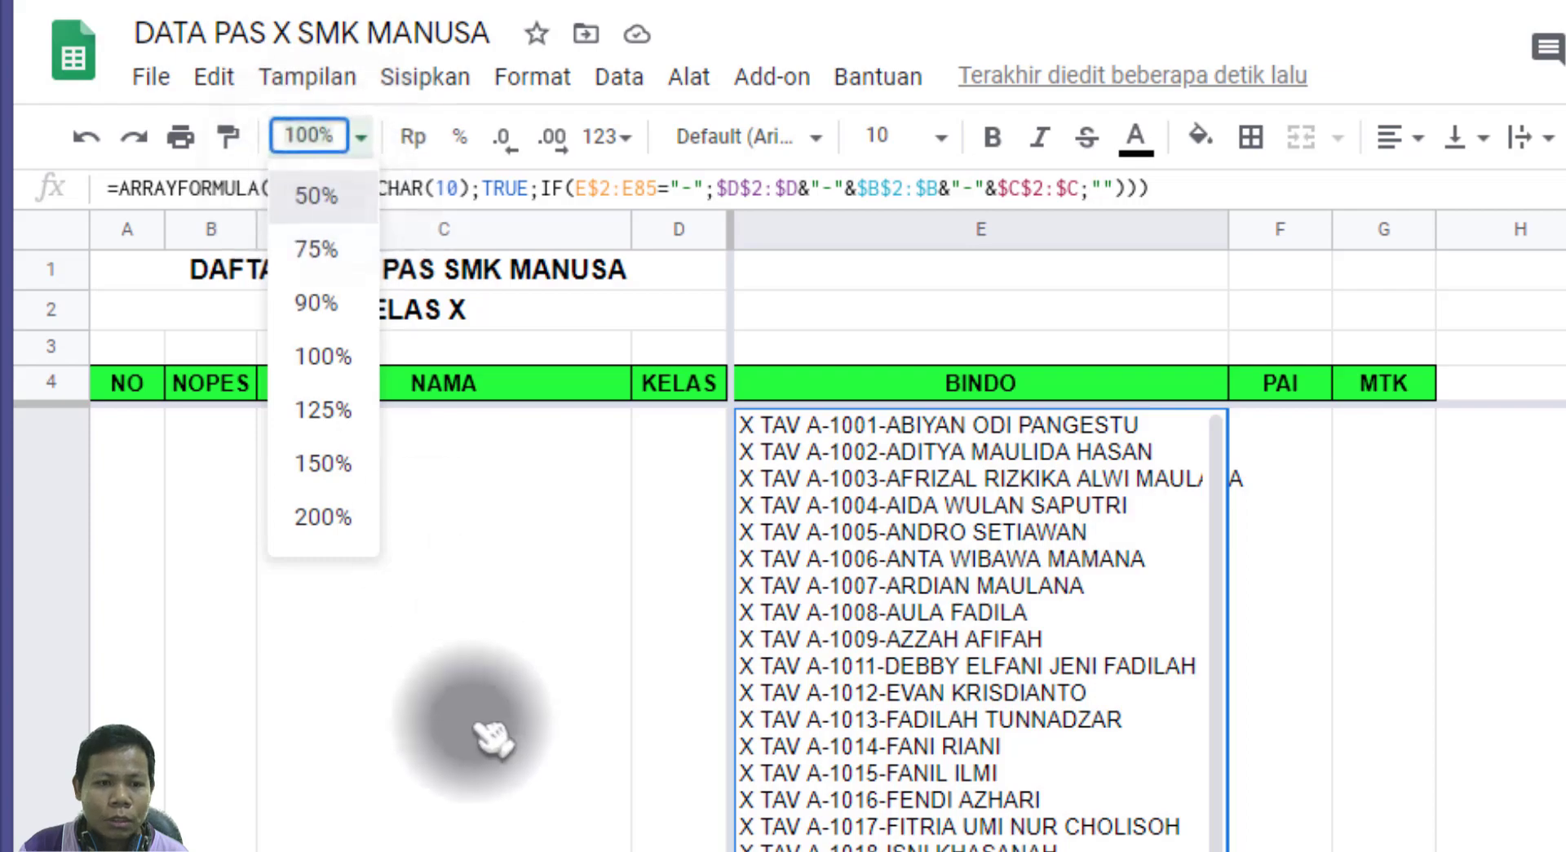
pyautogui.click(314, 196)
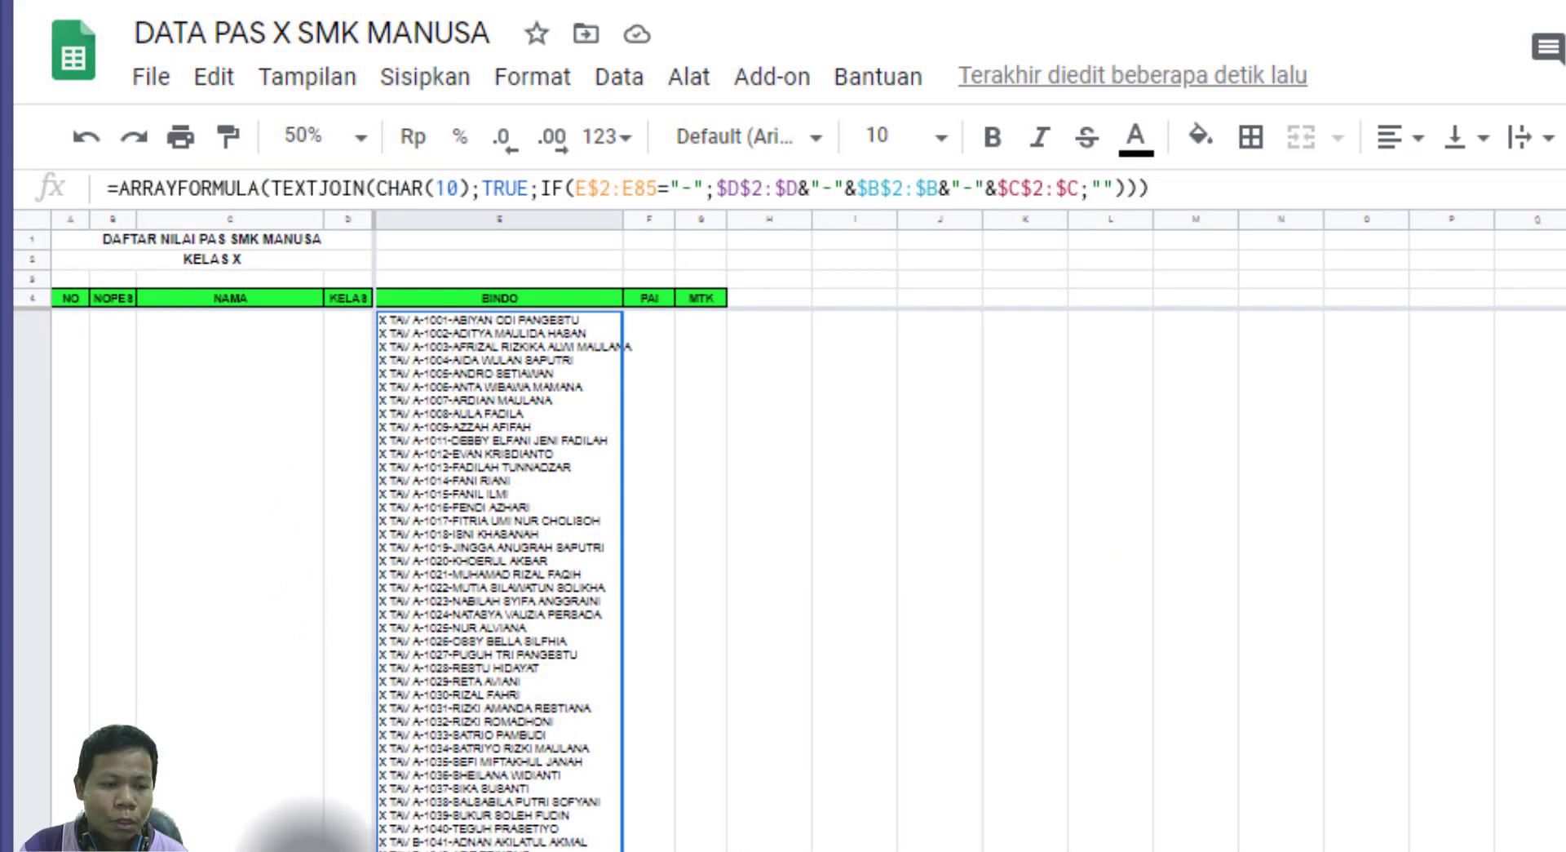
pyautogui.click(208, 156)
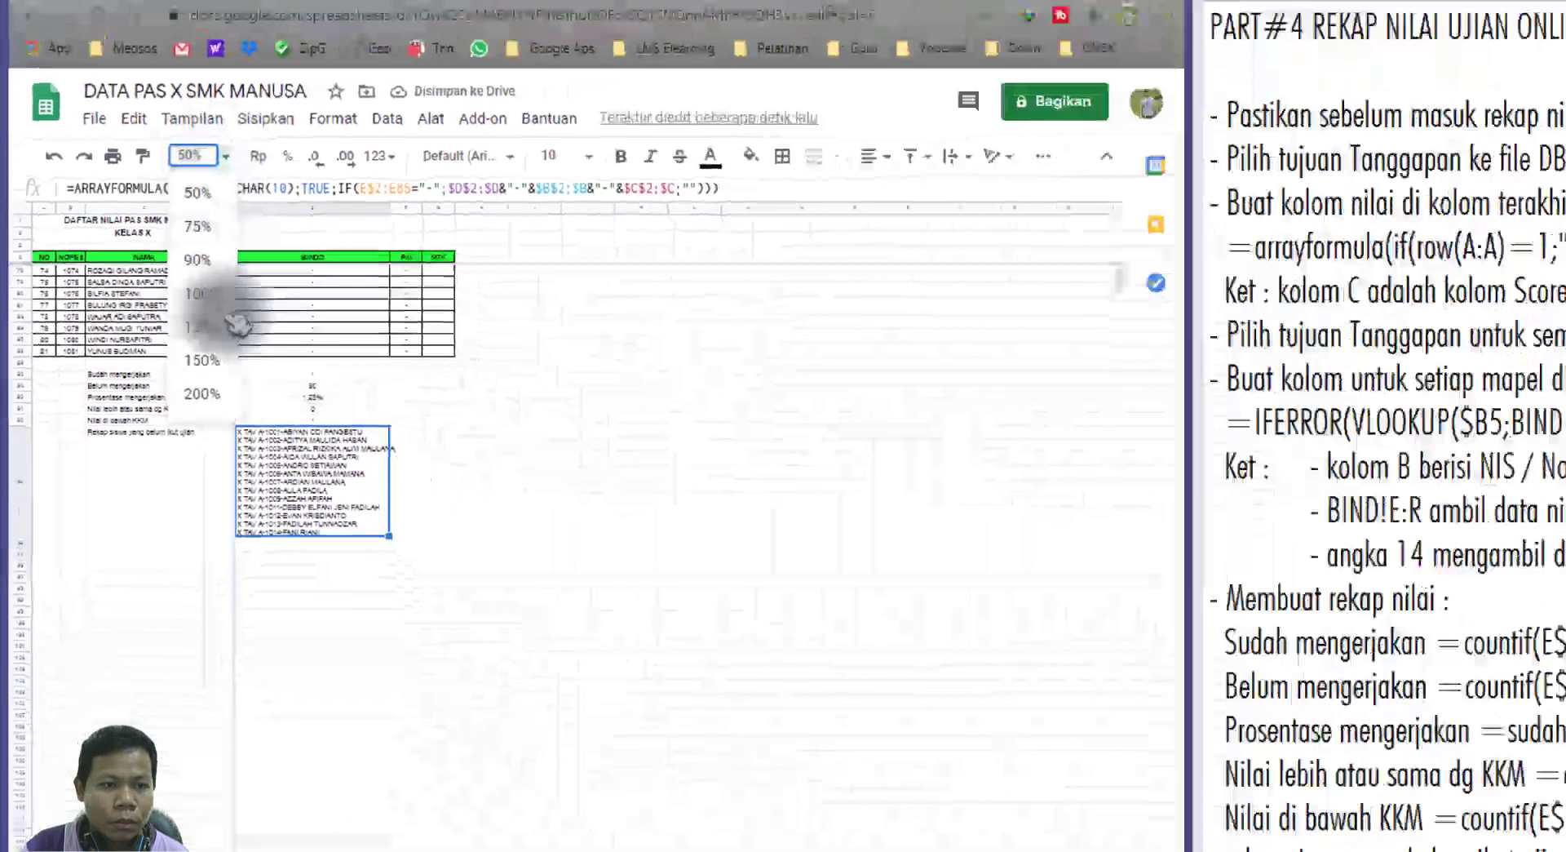
pyautogui.click(204, 293)
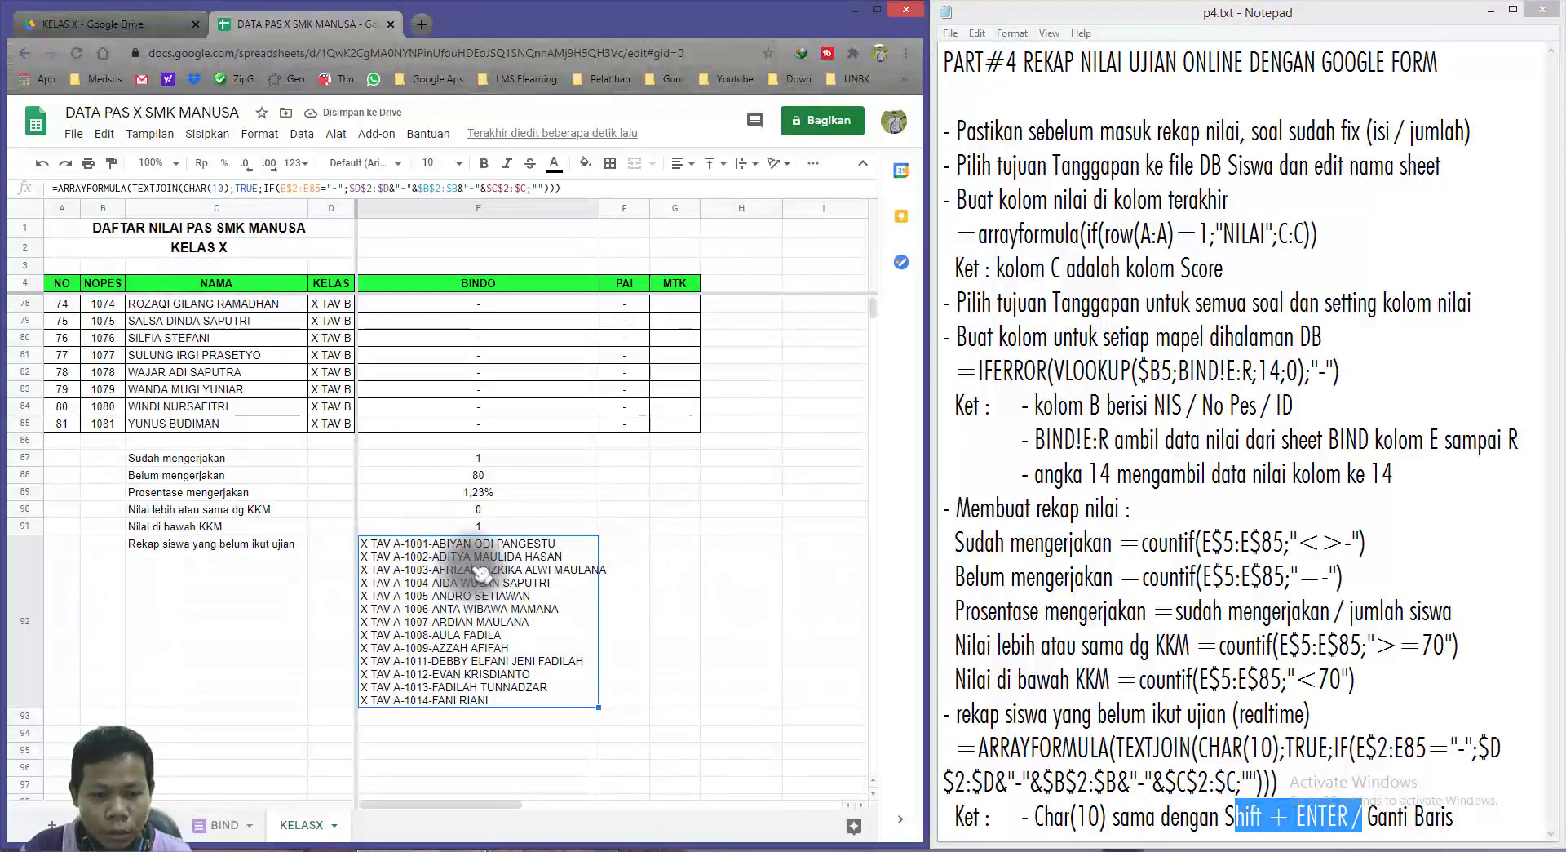
pyautogui.click(234, 286)
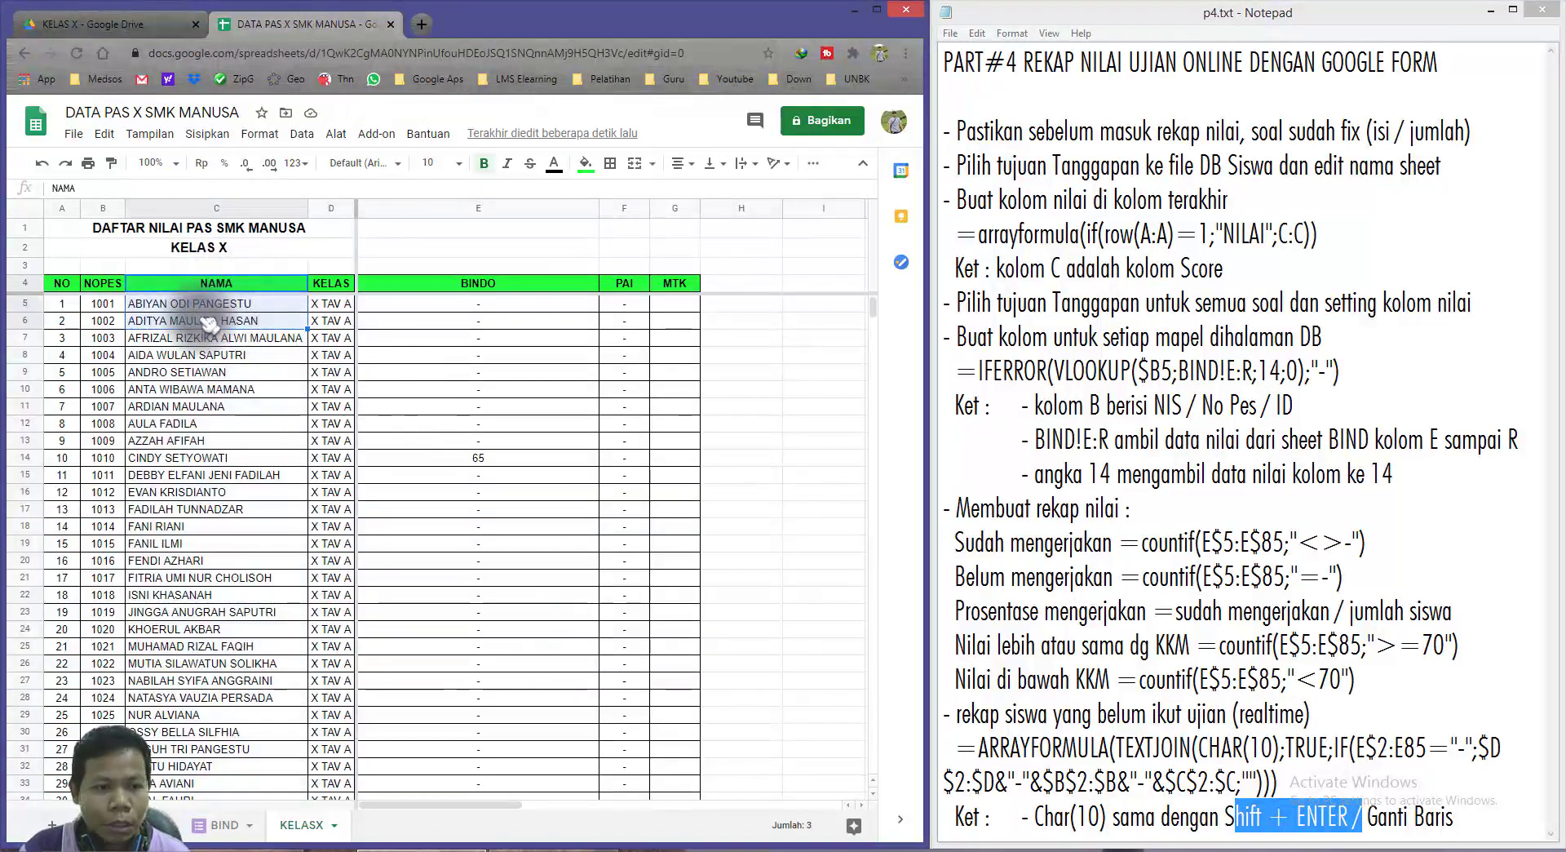
pyautogui.click(454, 308)
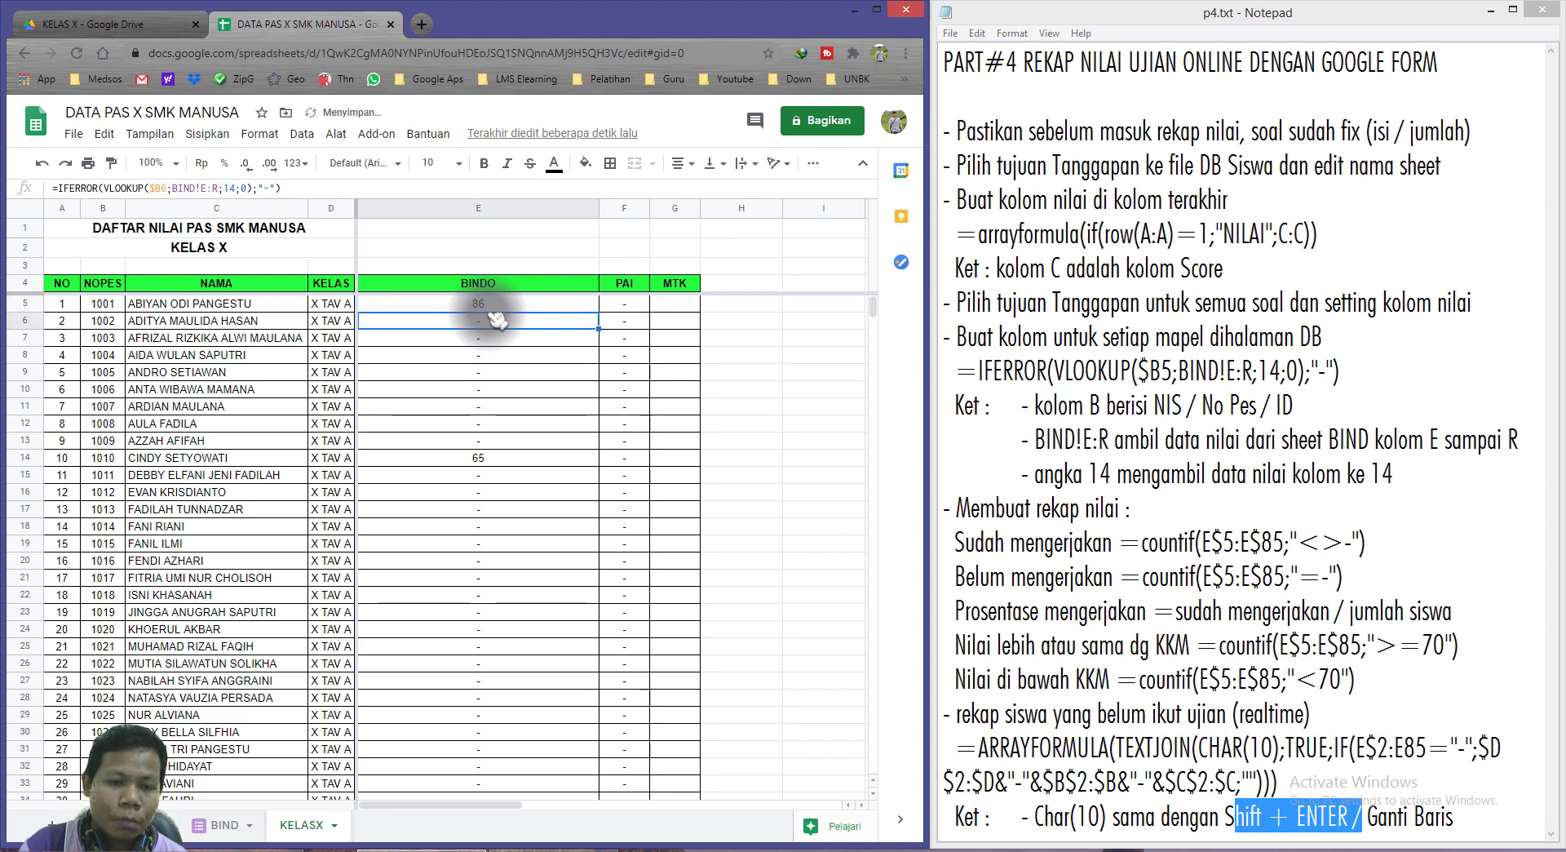
pyautogui.click(208, 305)
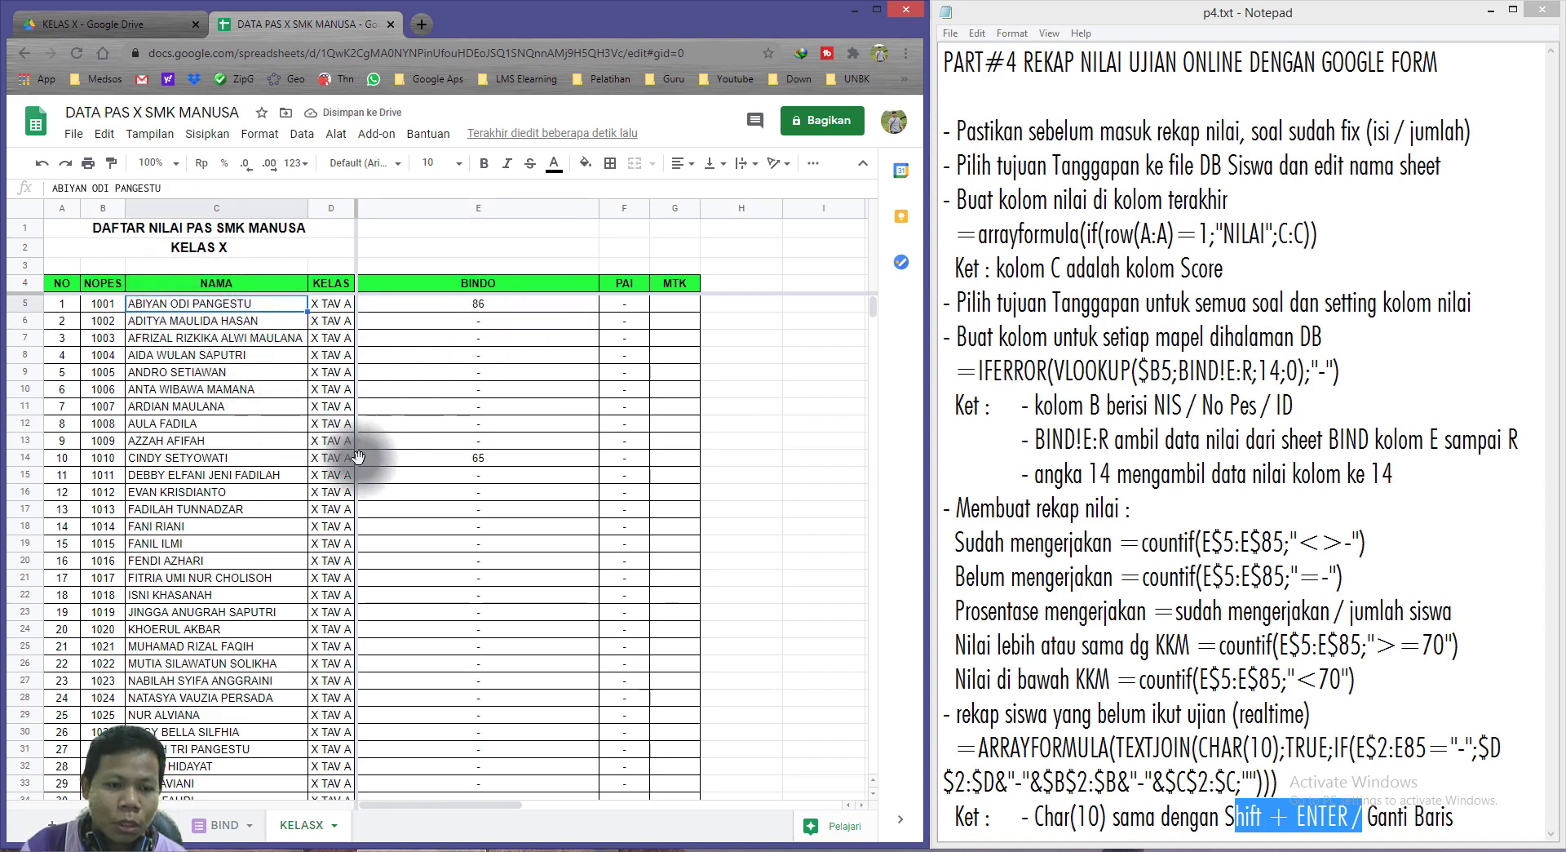
pyautogui.scroll(-3, 506, 536)
pyautogui.scroll(-4, 505, 536)
pyautogui.scroll(-4, 506, 536)
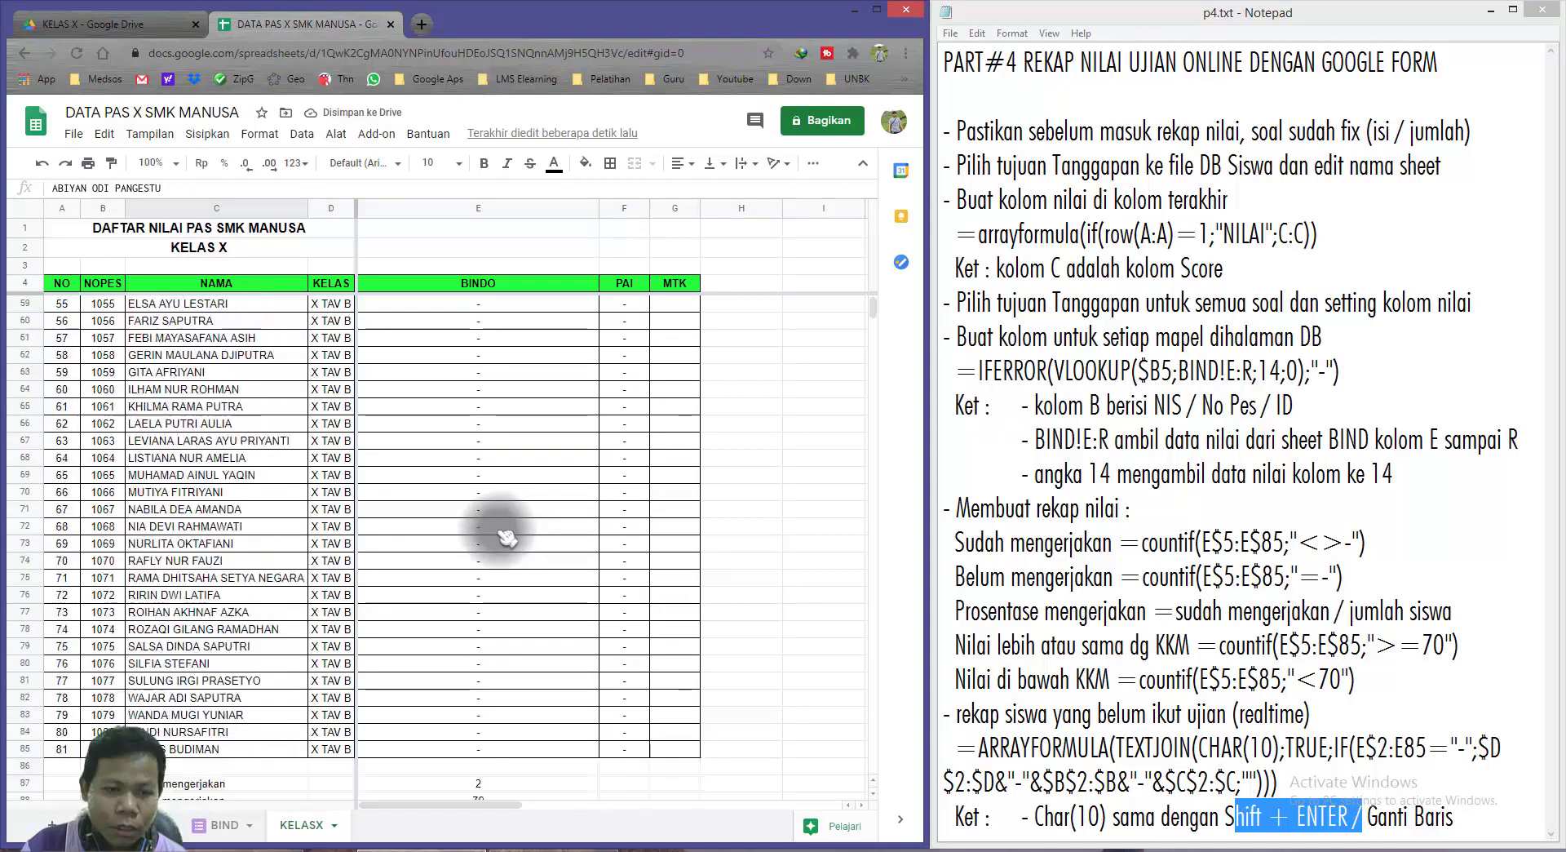
pyautogui.scroll(-5, 506, 536)
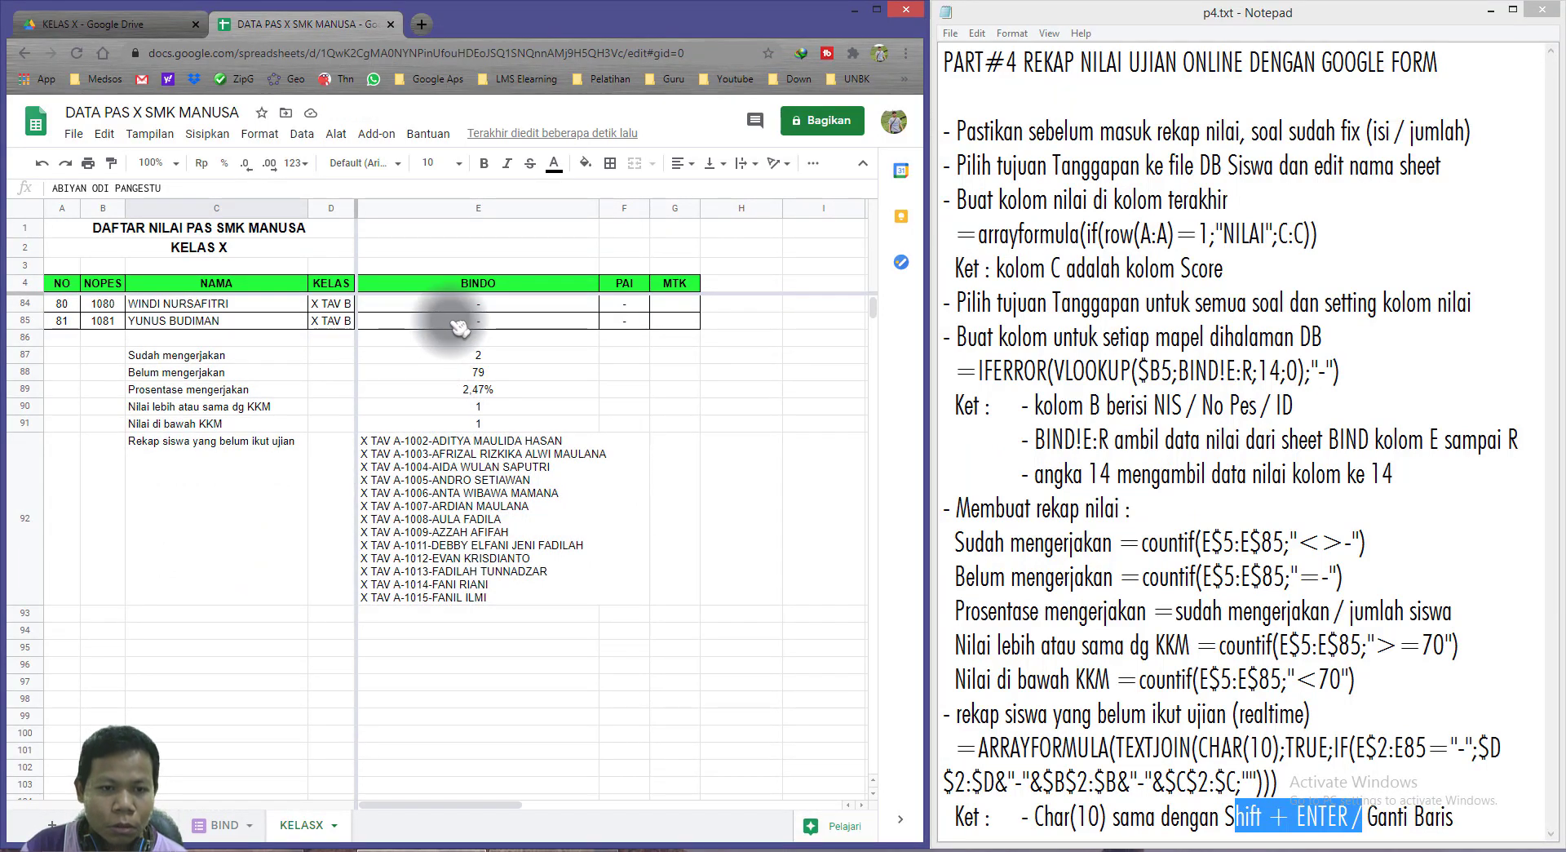
pyautogui.press('Right')
pyautogui.press('Right')
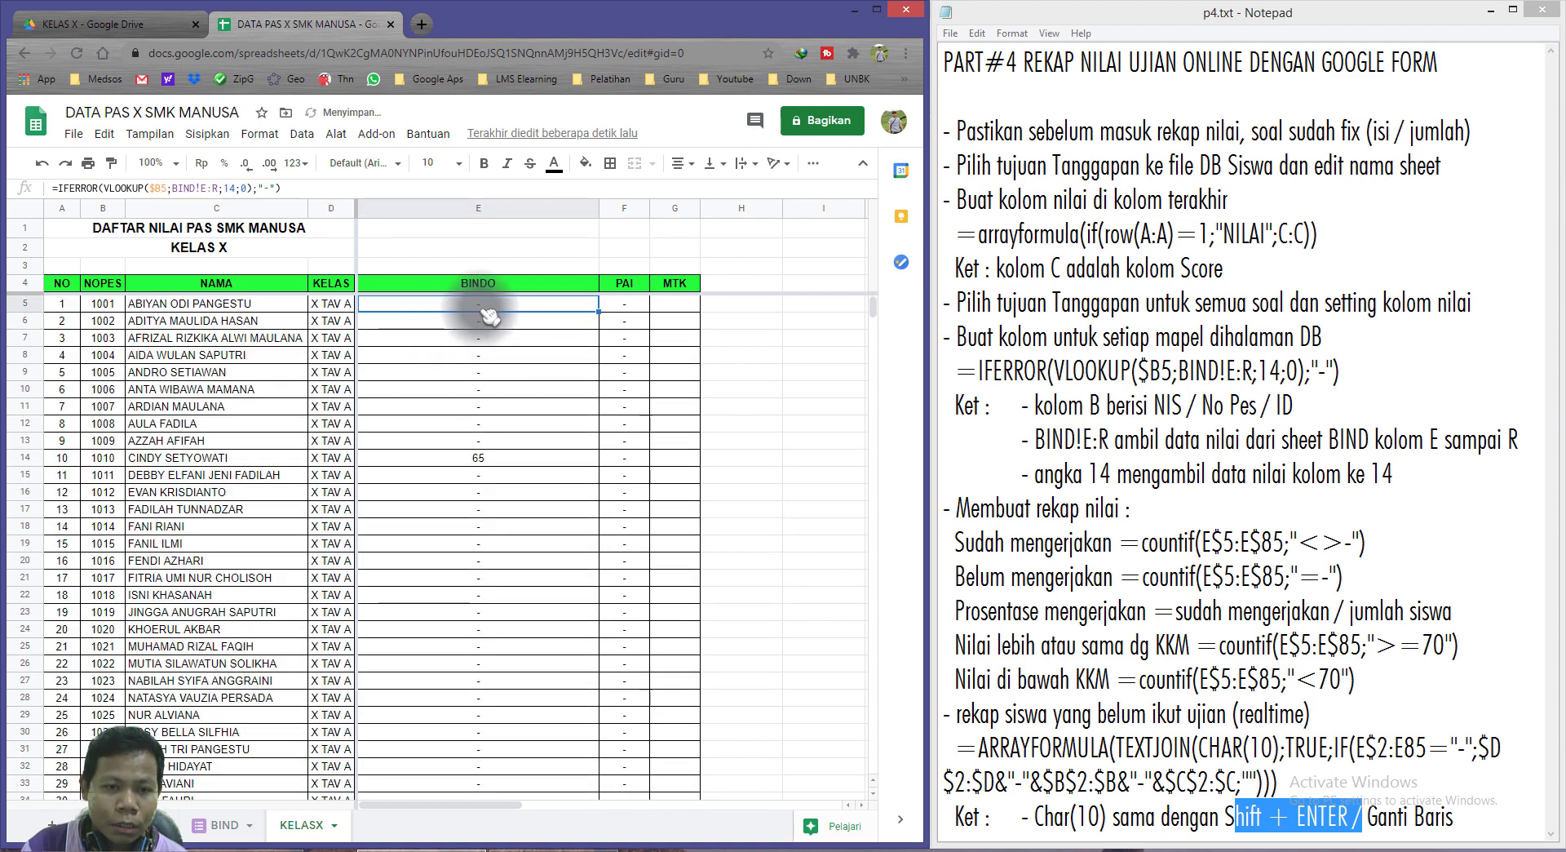
pyautogui.scroll(-3, 489, 317)
pyautogui.scroll(-6, 542, 541)
pyautogui.scroll(-8, 507, 559)
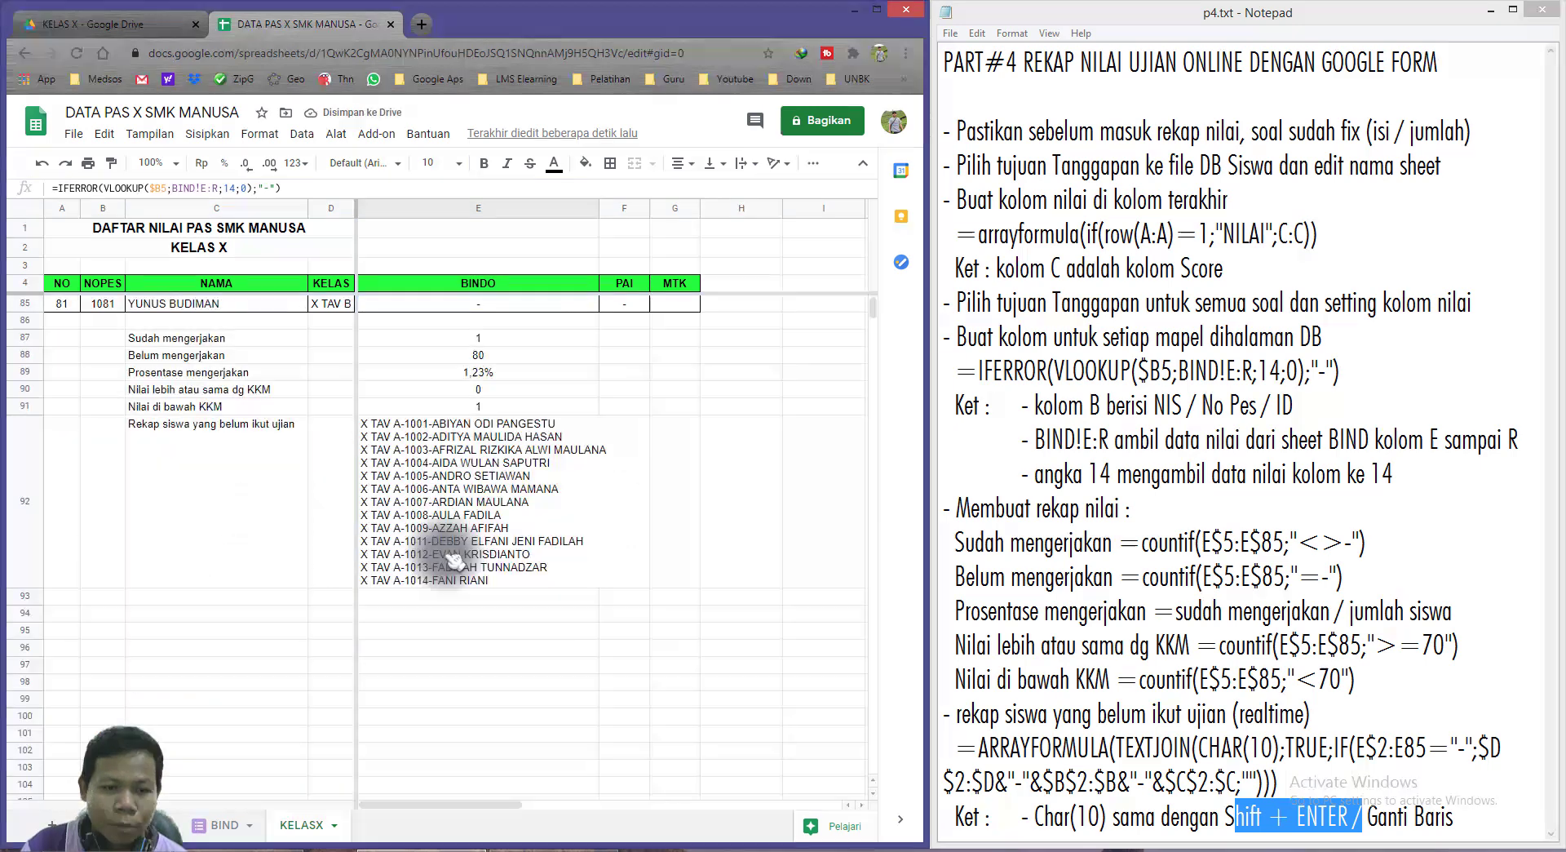
pyautogui.click(465, 438)
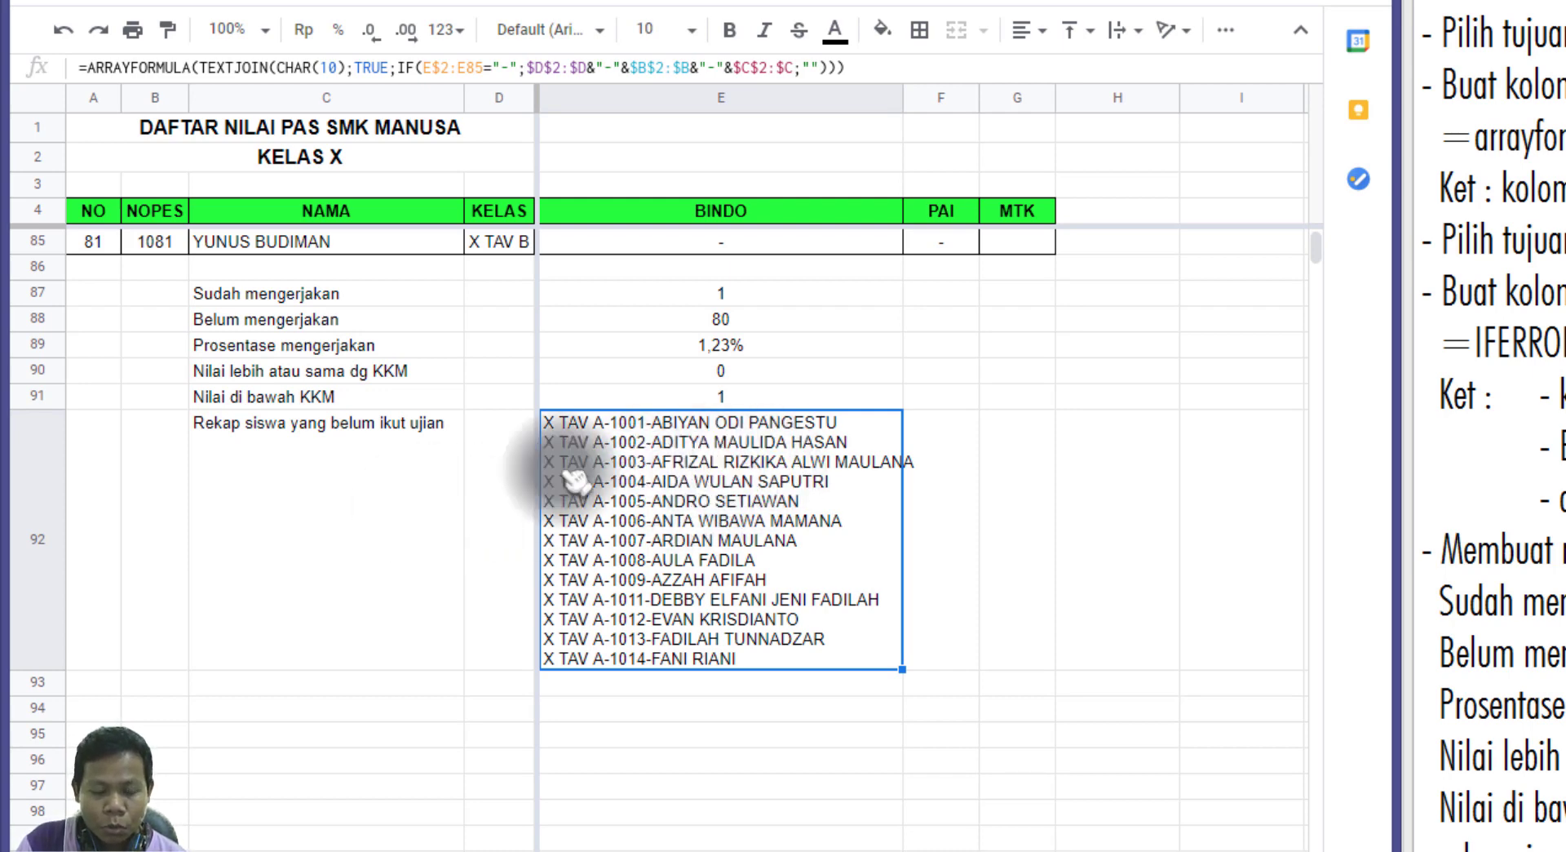
# Fill the BINDO recap formulas in E87:E92 across to the PAI and MTK columns.
pyautogui.scroll(2, 758, 555)
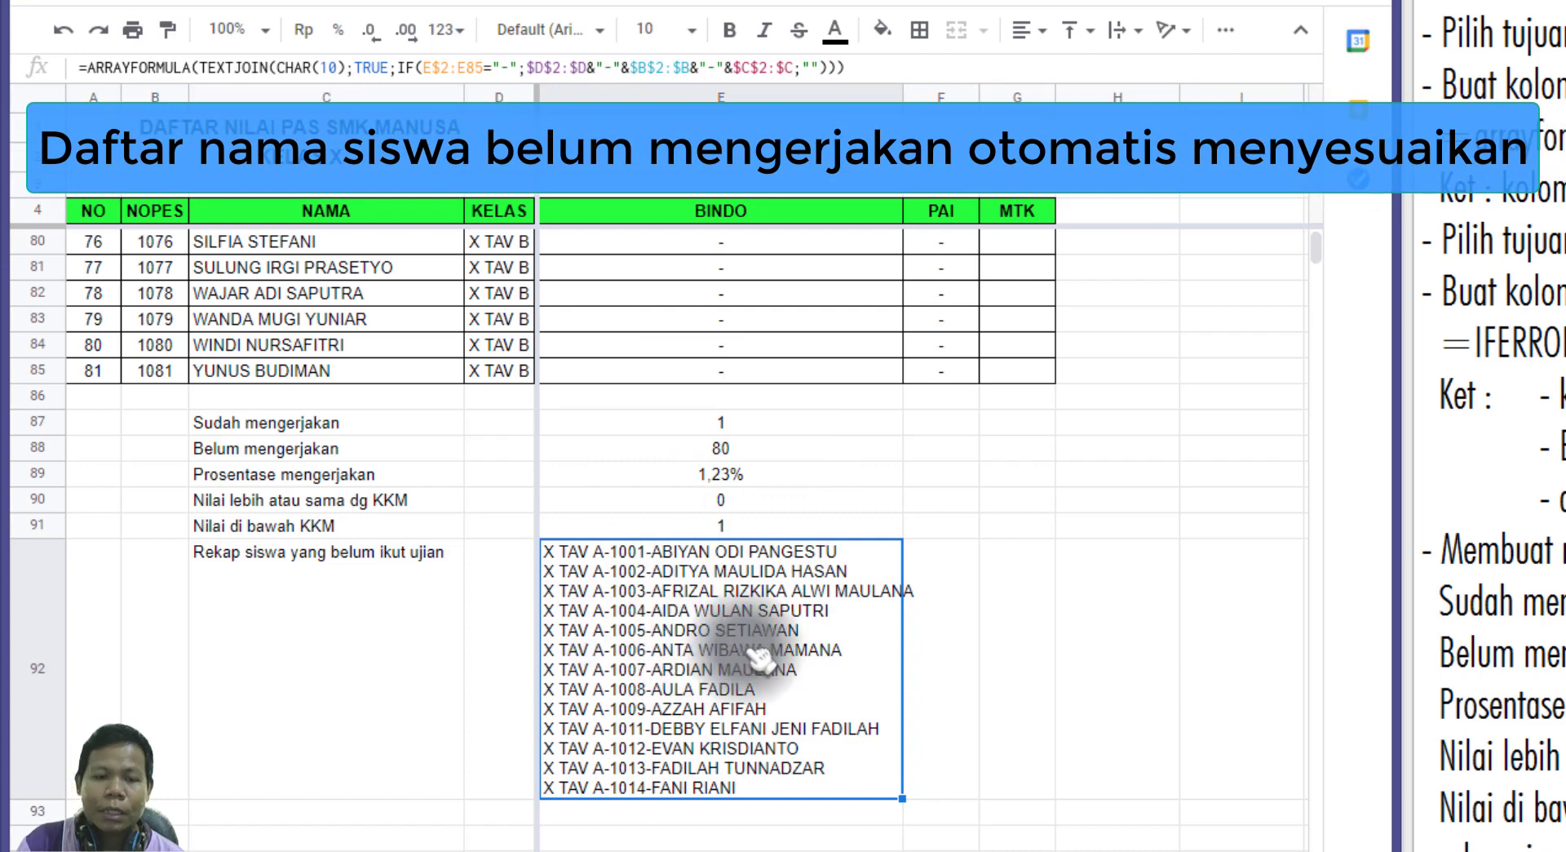
pyautogui.moveTo(751, 422); pyautogui.dragTo(767, 604)
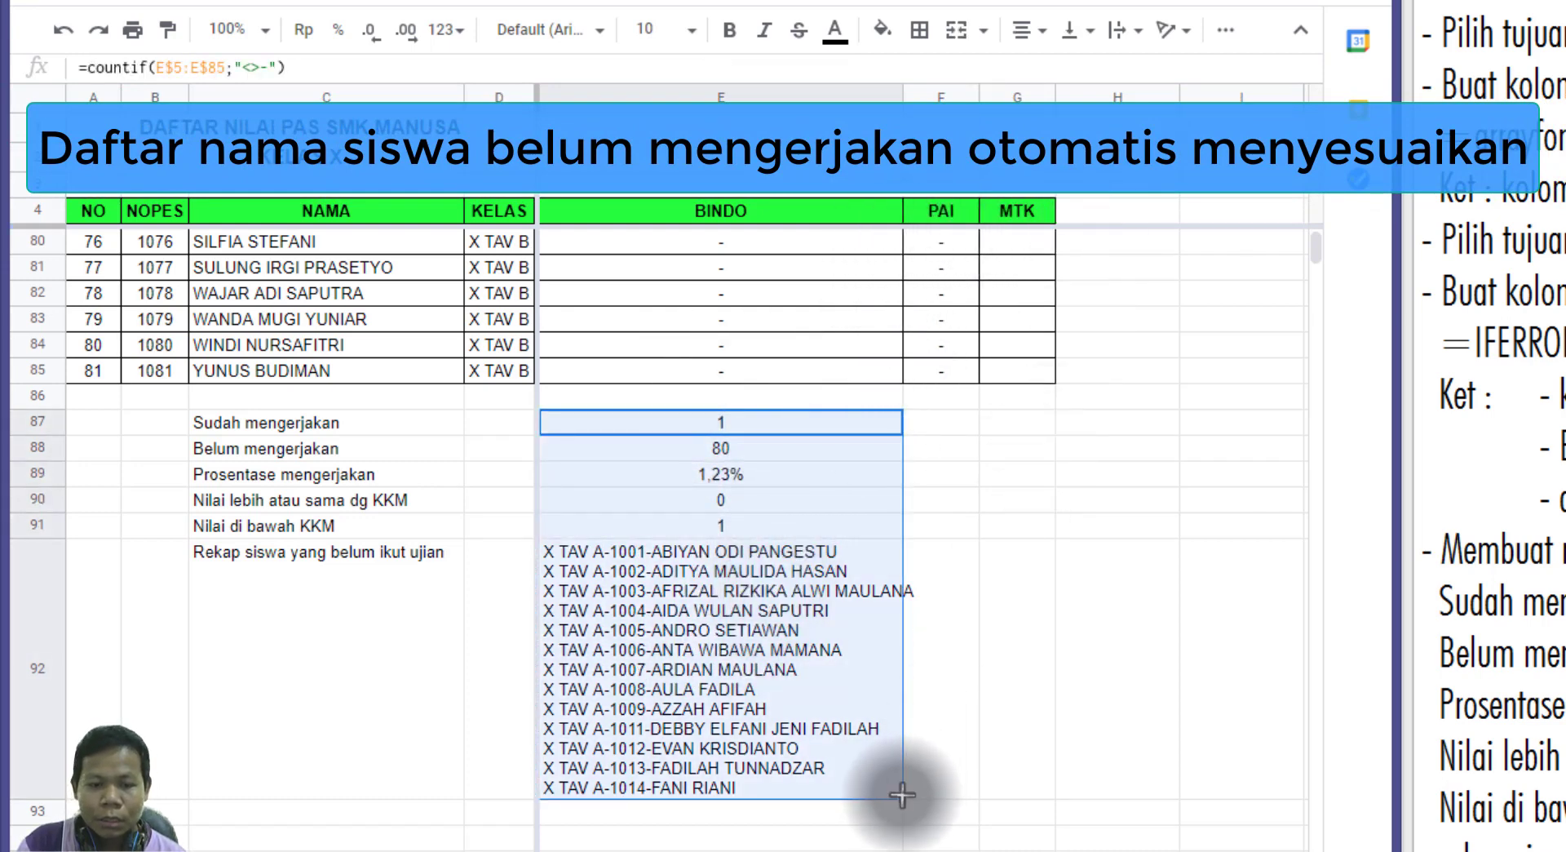
pyautogui.moveTo(902, 796); pyautogui.dragTo(998, 797)
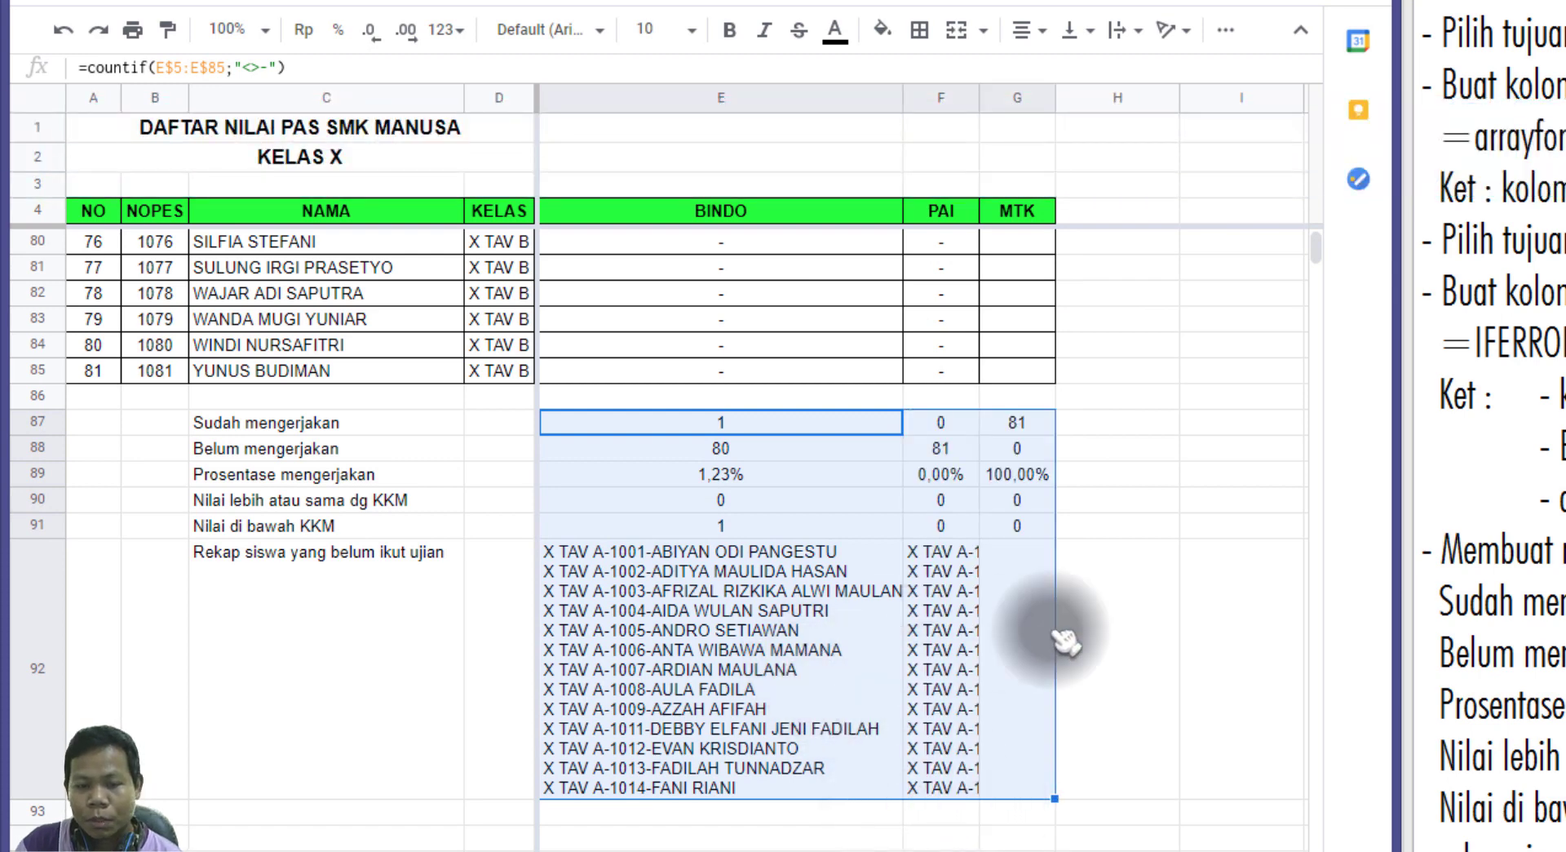
pyautogui.click(947, 640)
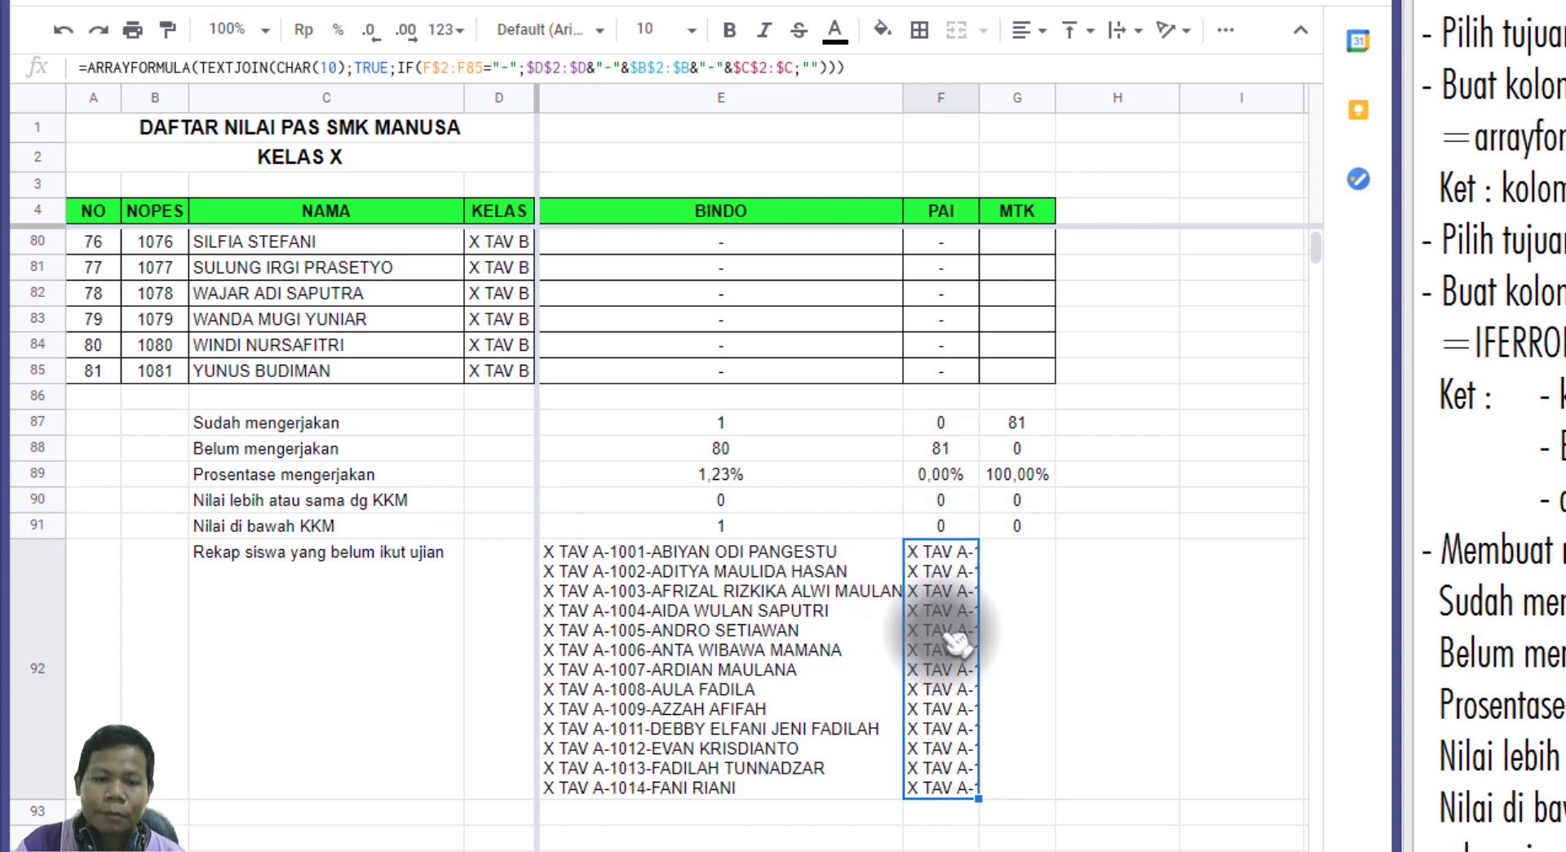
pyautogui.click(820, 651)
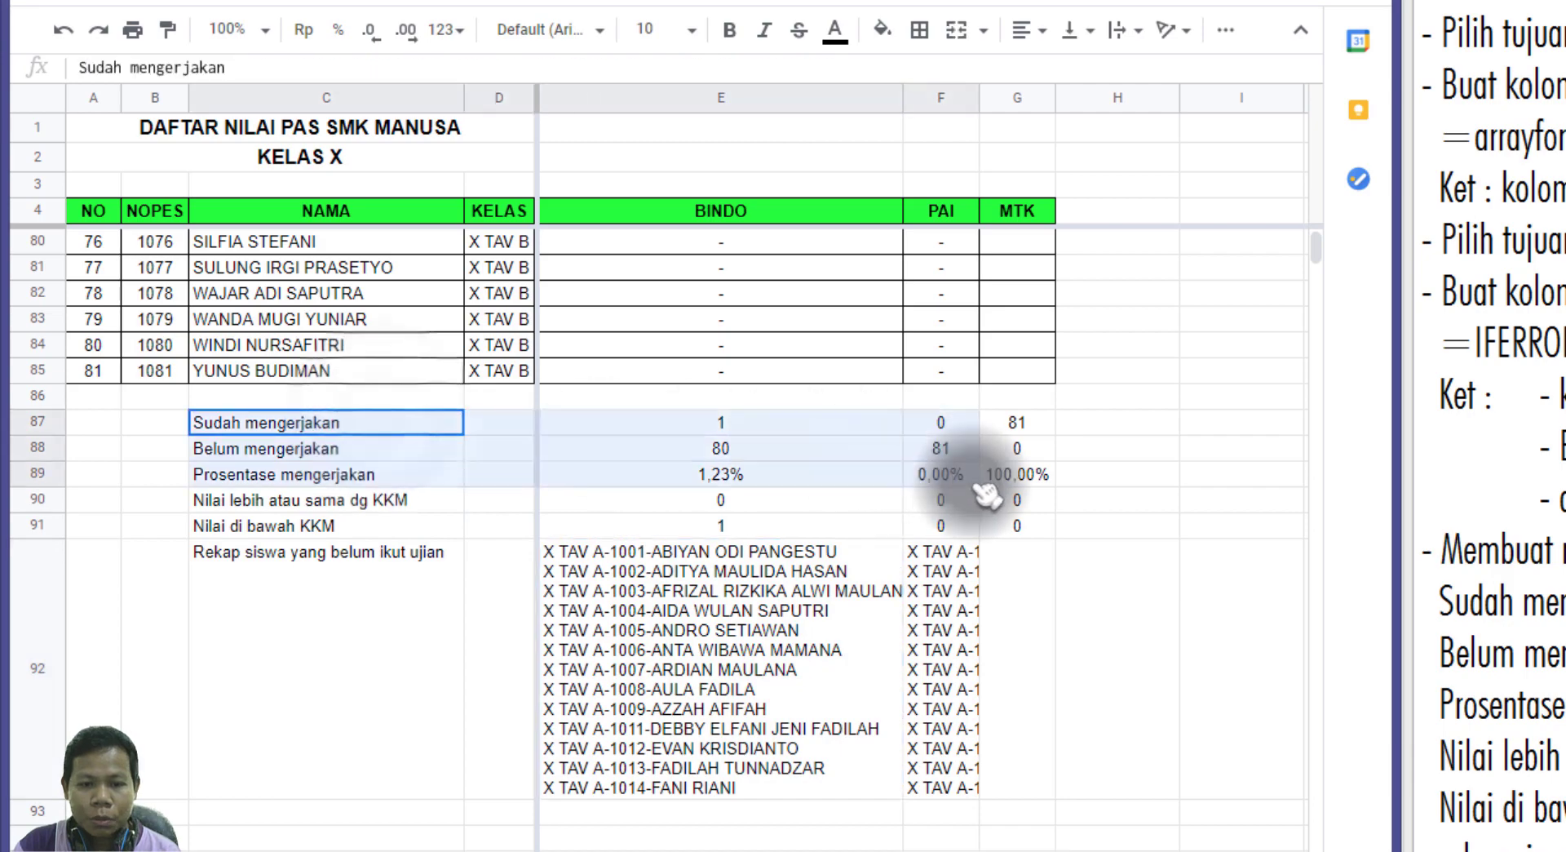
# Apply all borders to the recap block C87:G92.
pyautogui.moveTo(392, 422); pyautogui.dragTo(1014, 612)
pyautogui.click(919, 30)
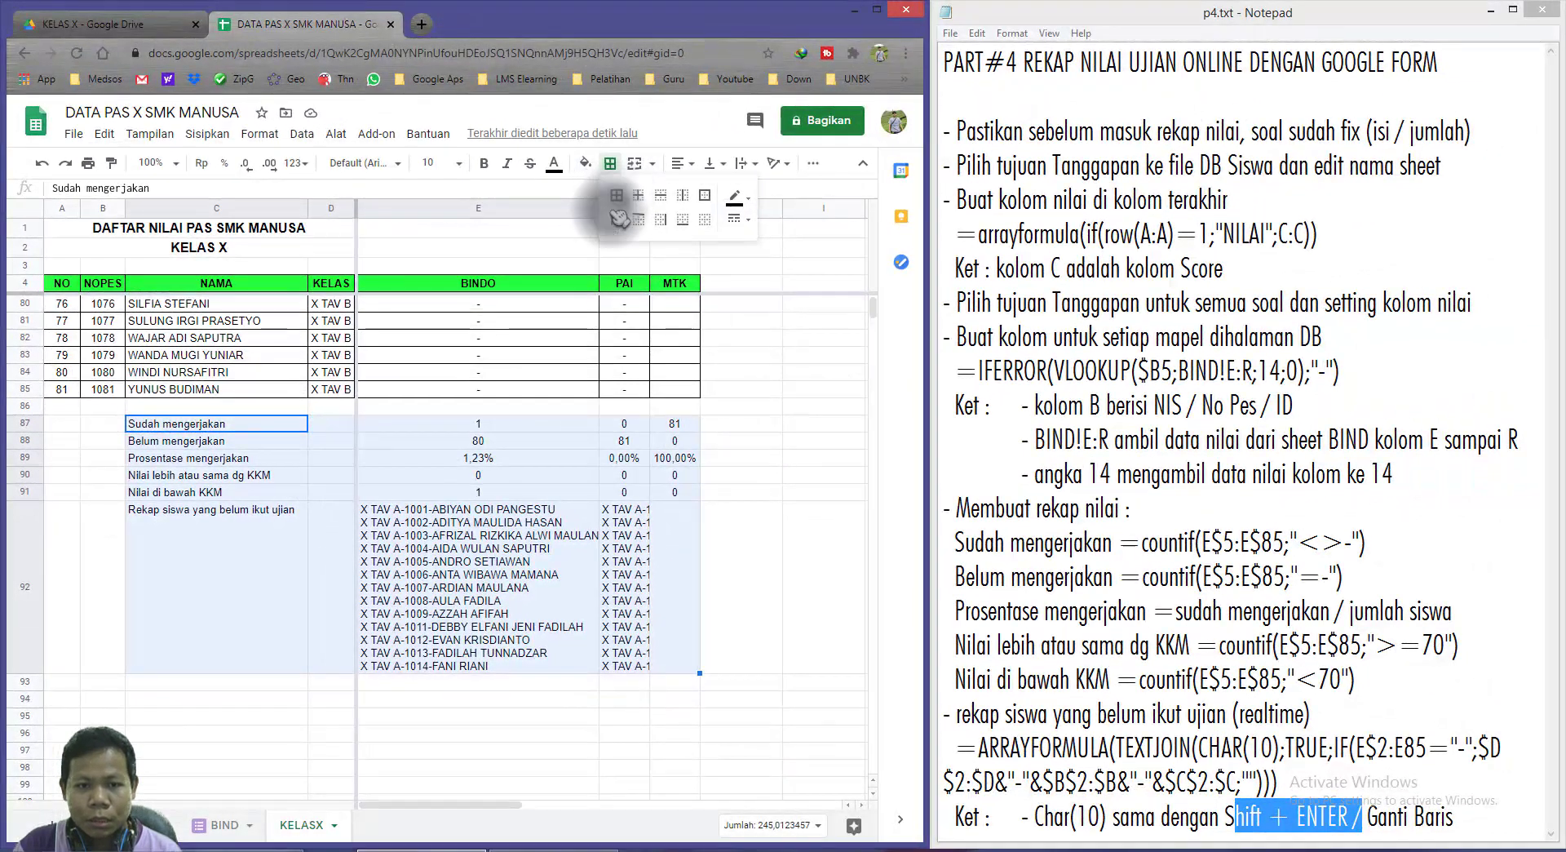
pyautogui.click(616, 196)
pyautogui.click(294, 562)
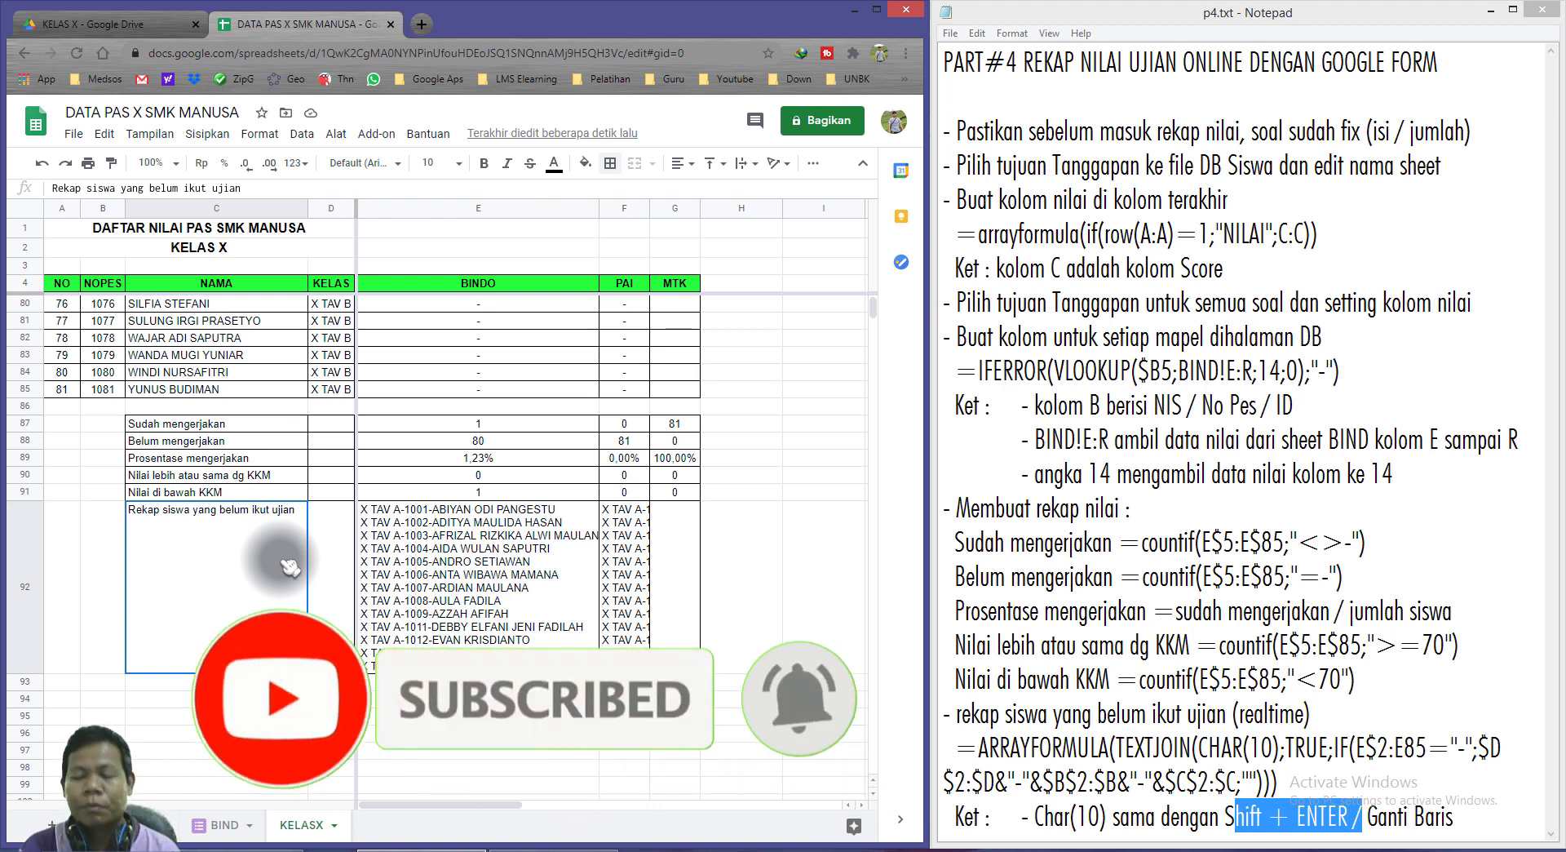
pyautogui.moveTo(1188, 406); pyautogui.dragTo(956, 232)
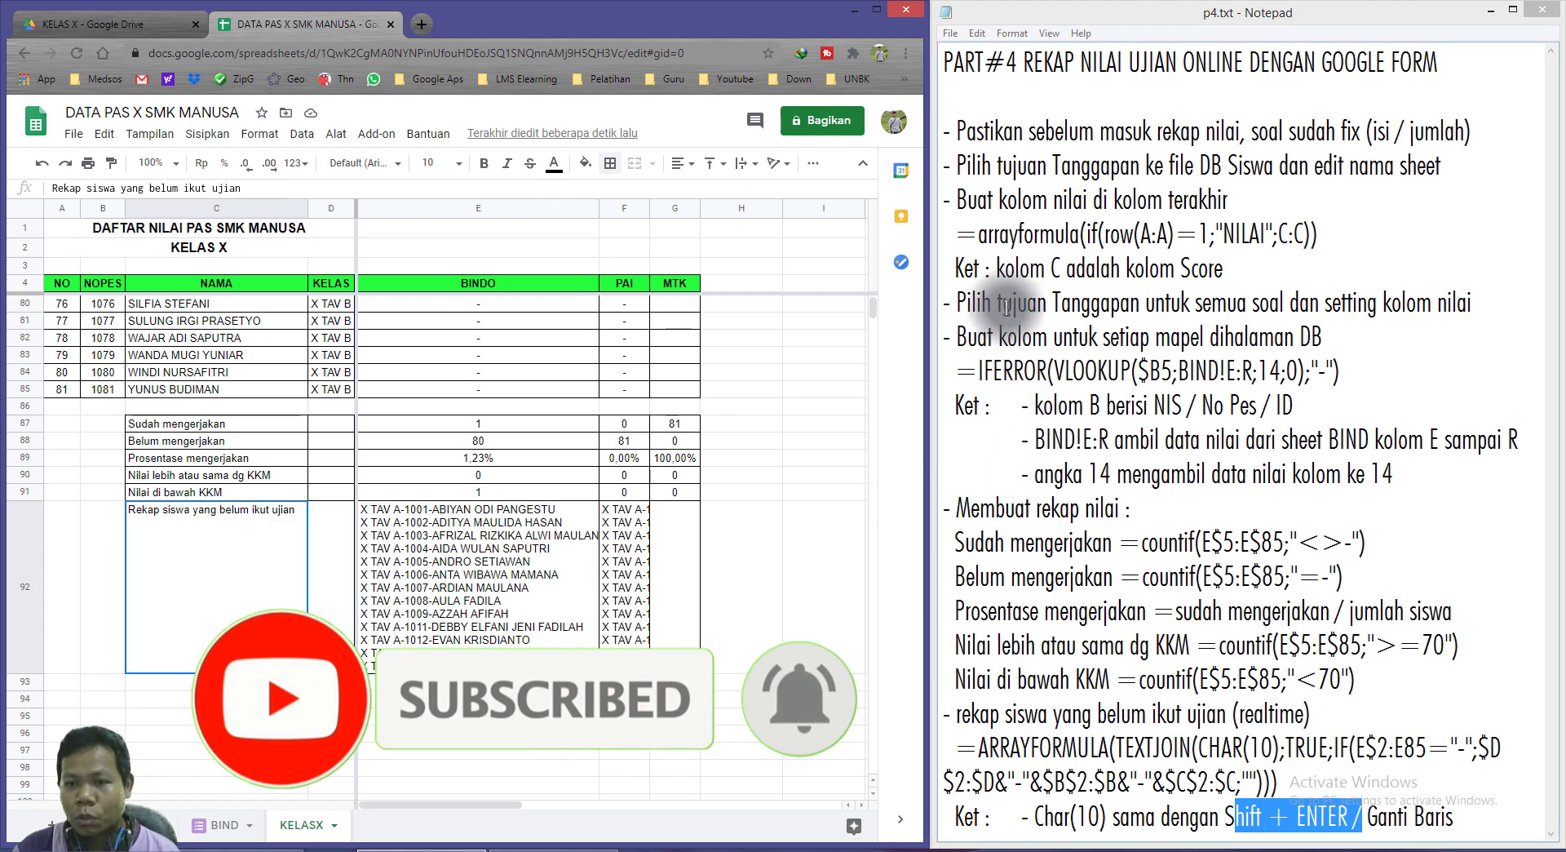
pyautogui.moveTo(1230, 453)
pyautogui.mouseDown()
pyautogui.moveTo(1328, 571)
pyautogui.moveTo(1191, 523)
pyautogui.mouseUp()
pyautogui.click(1170, 513)
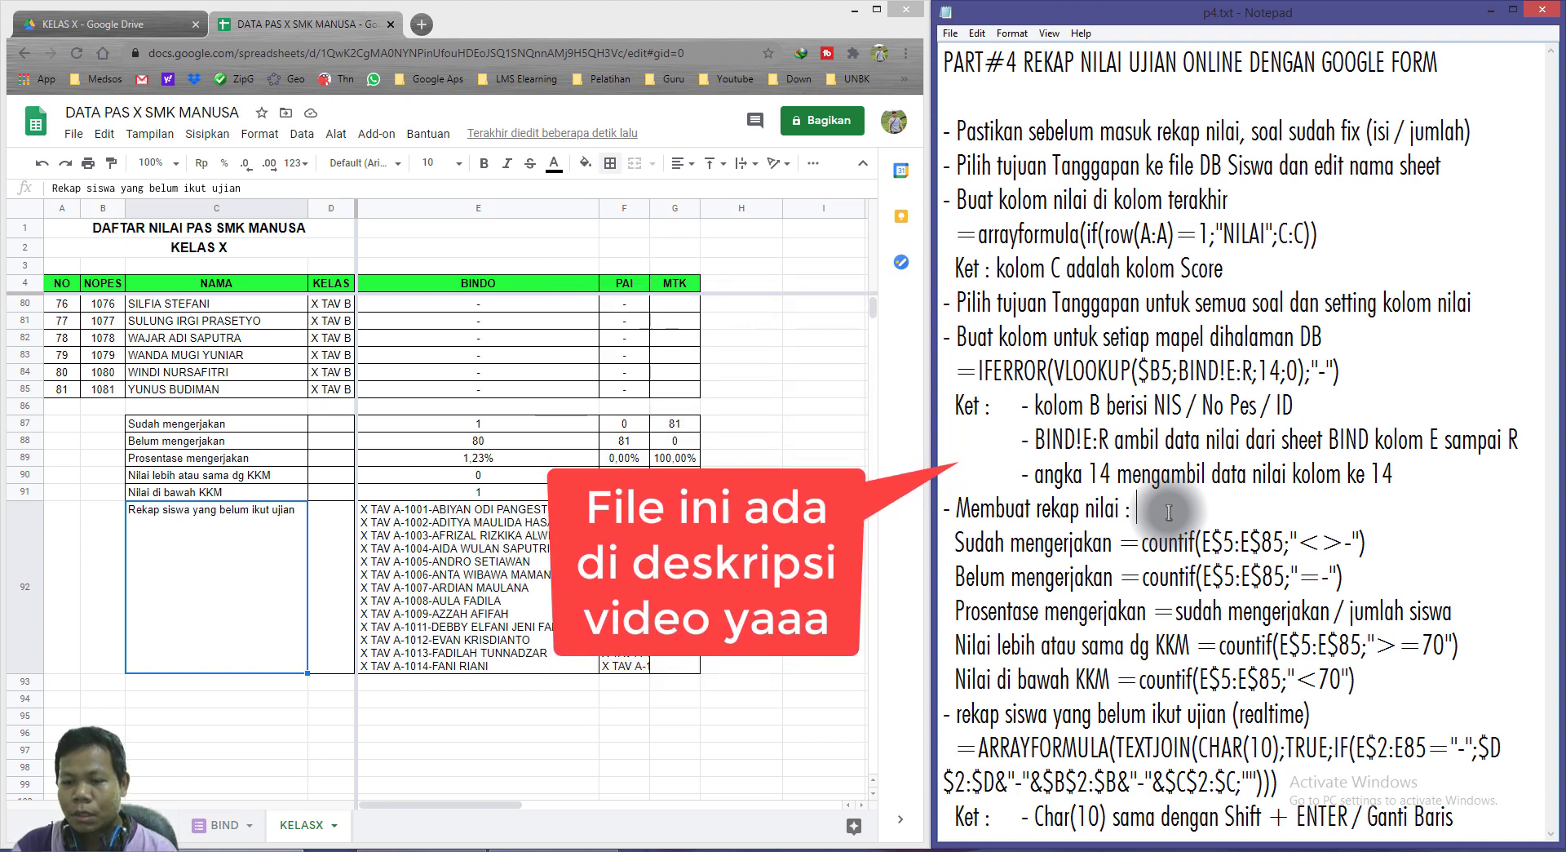
pyautogui.click(1333, 711)
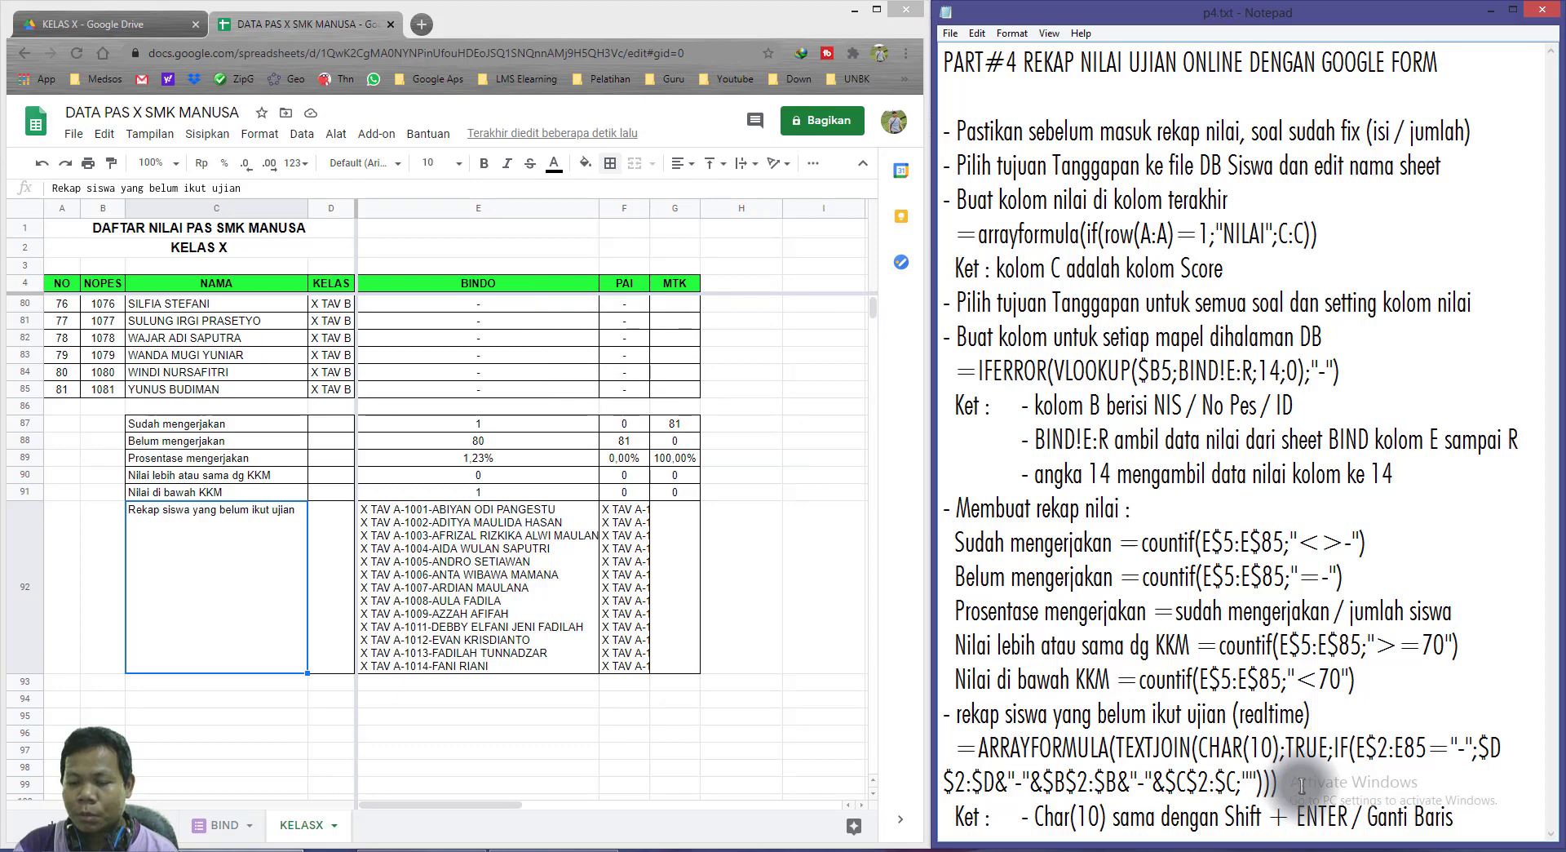
pyautogui.moveTo(1283, 785); pyautogui.dragTo(1002, 439)
pyautogui.click(1003, 439)
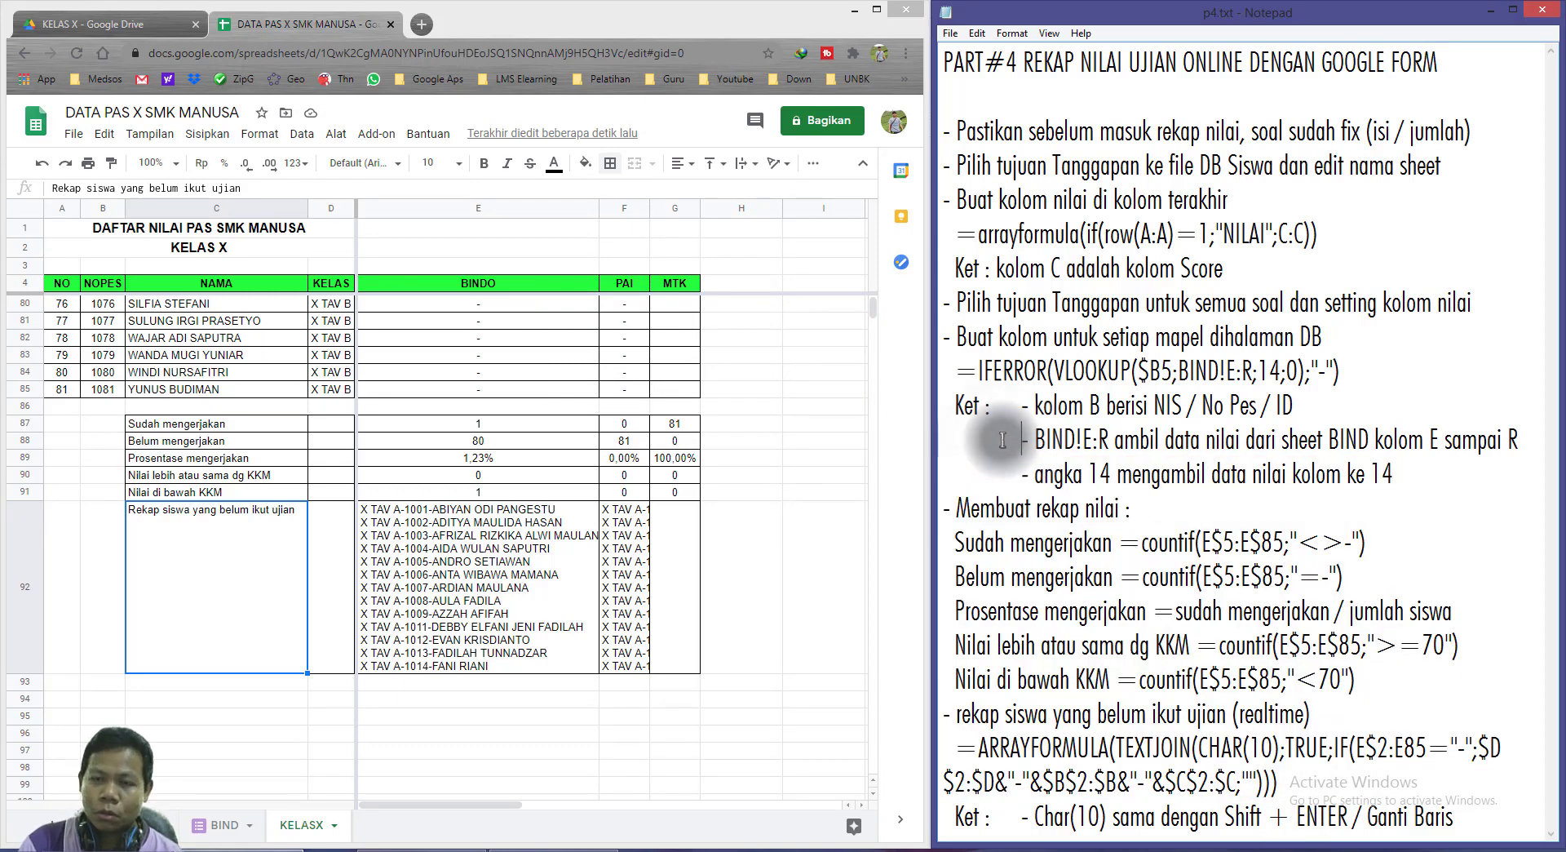